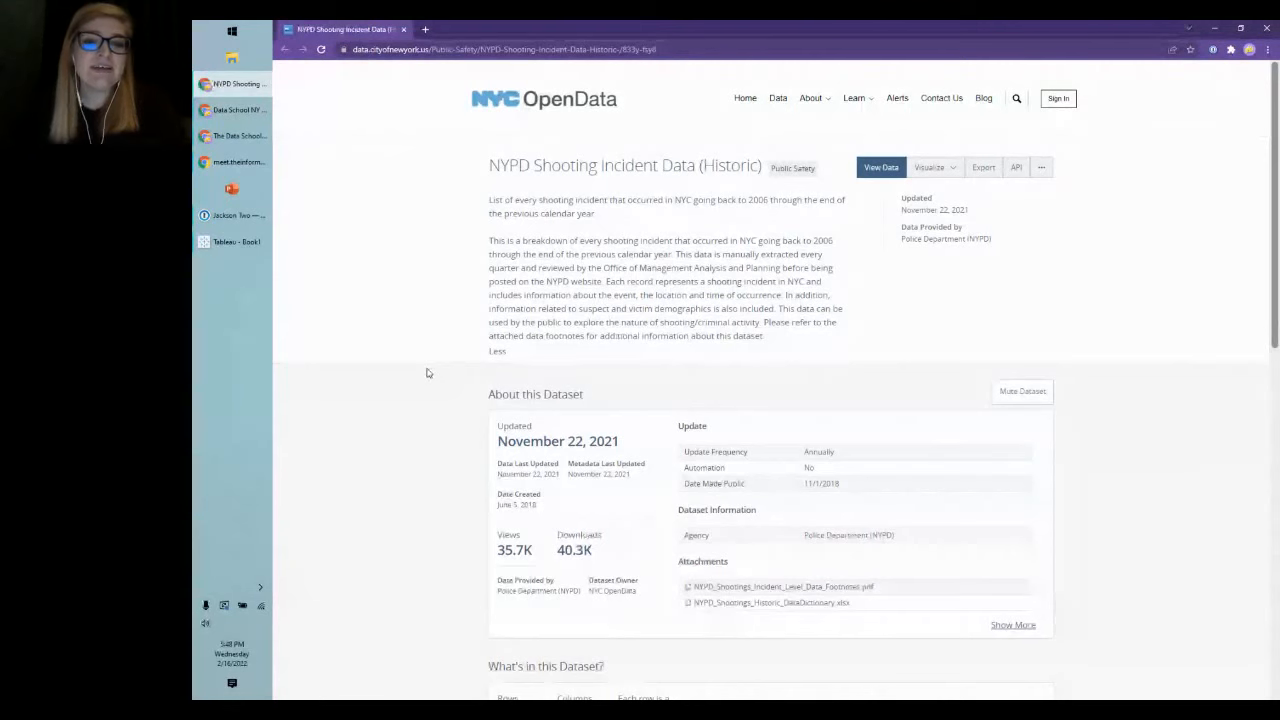
# Step: Show all columns of the NYPD Shooting Incident Data (Historic) dataset and review its description and column definitions
pyautogui.scroll(-8, 425, 373)
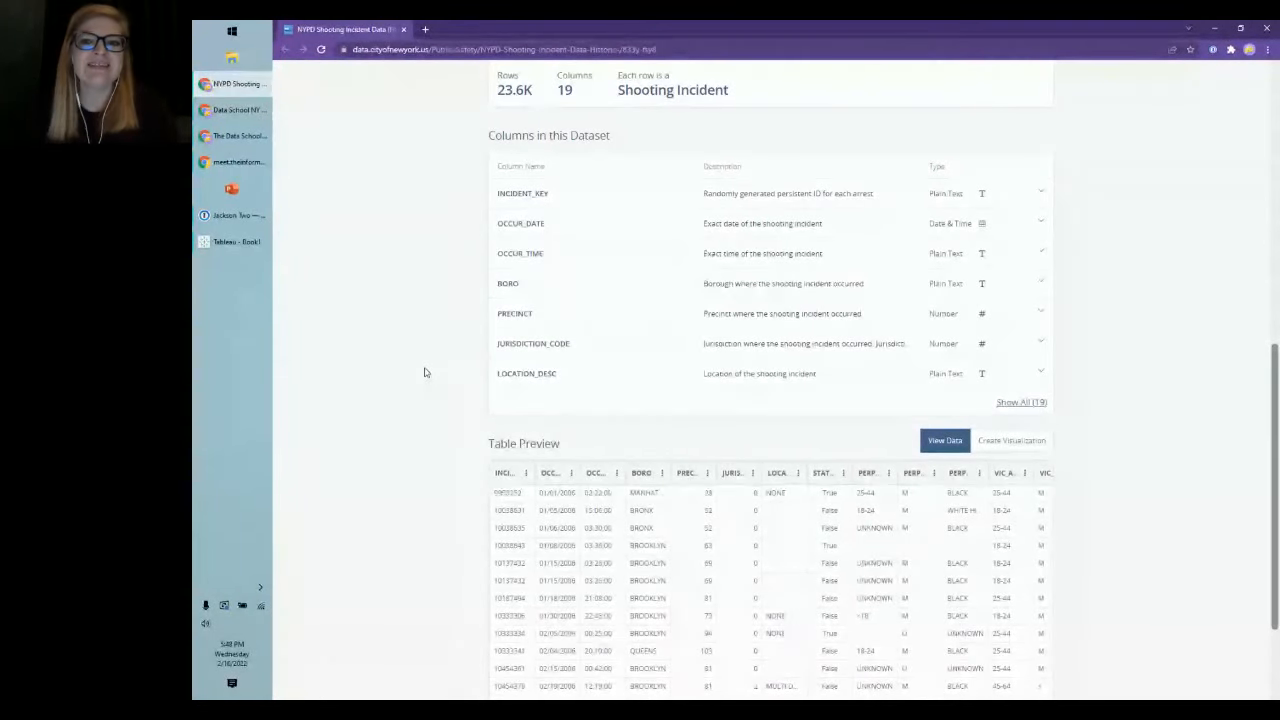
pyautogui.click(1020, 402)
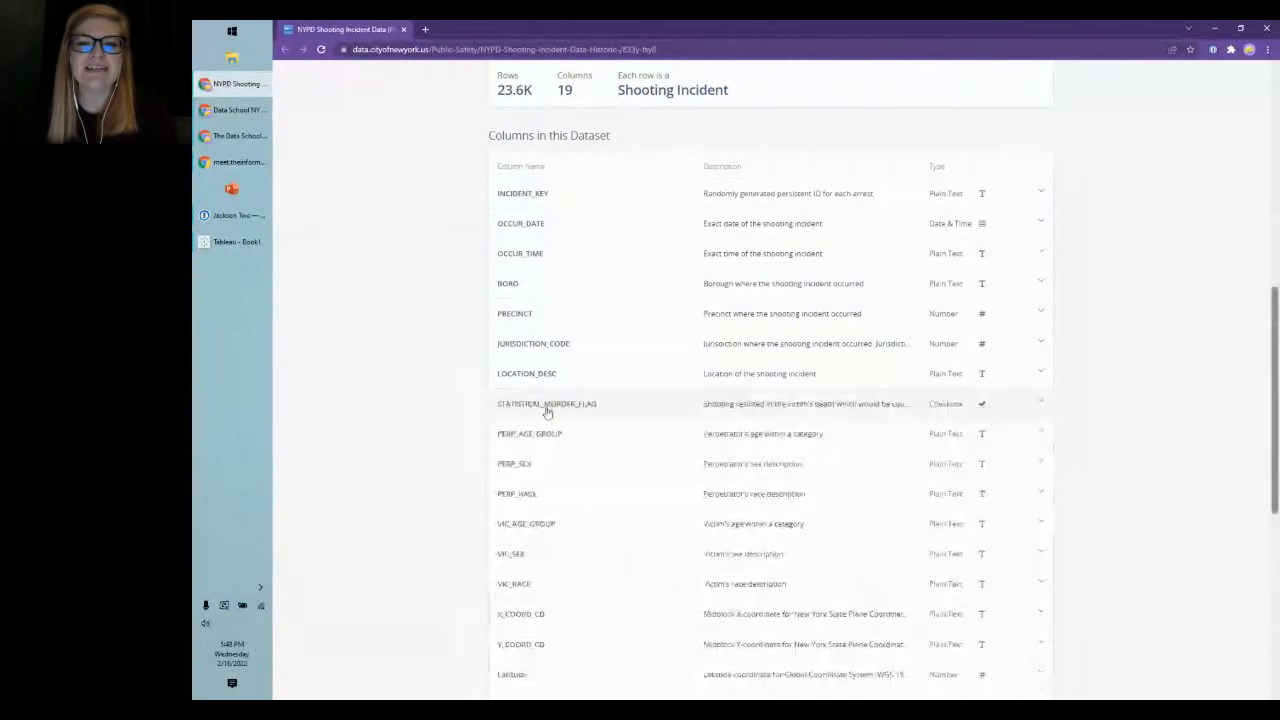
pyautogui.scroll(1, 447, 393)
pyautogui.scroll(5, 447, 393)
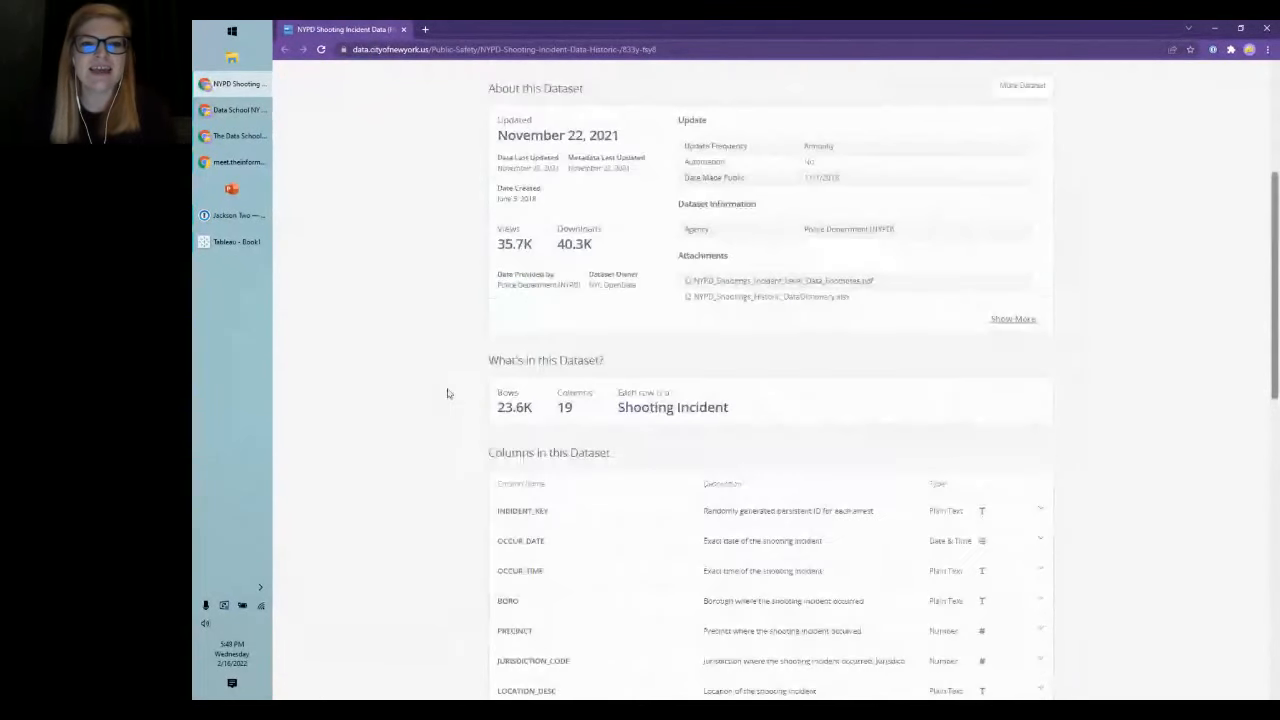
pyautogui.scroll(1, 447, 393)
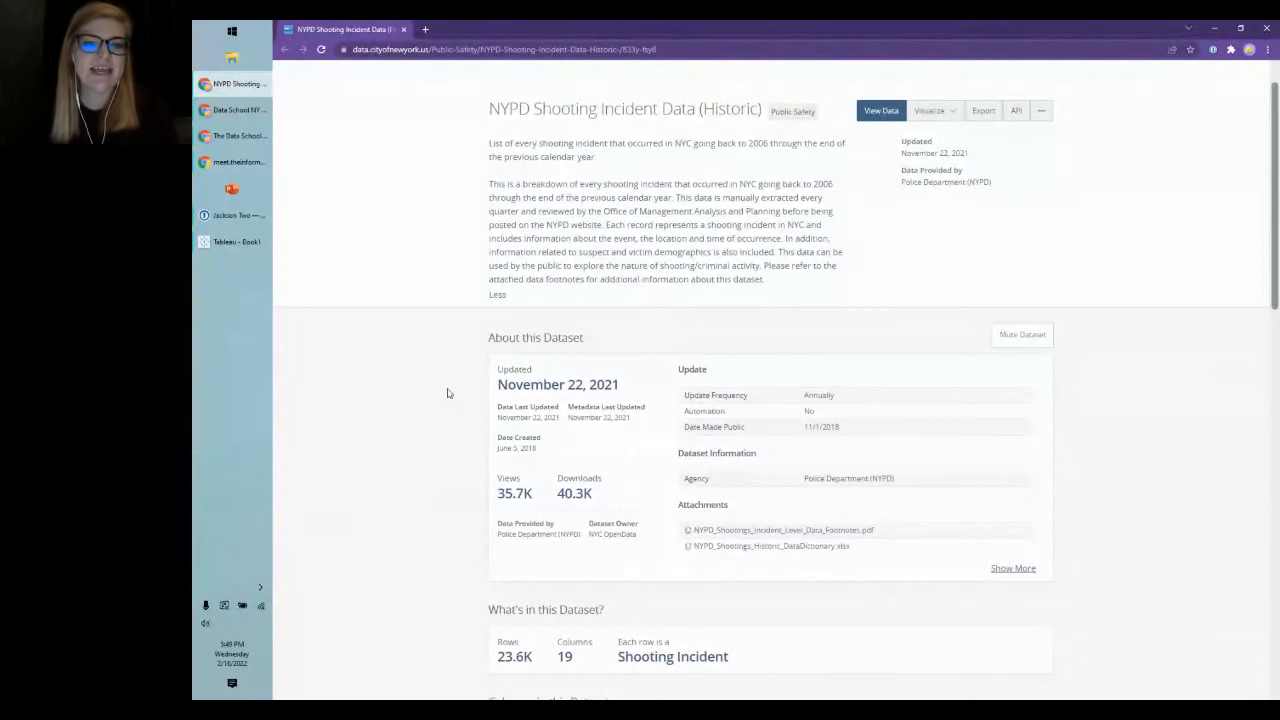
pyautogui.scroll(-1, 448, 393)
pyautogui.scroll(-4, 446, 395)
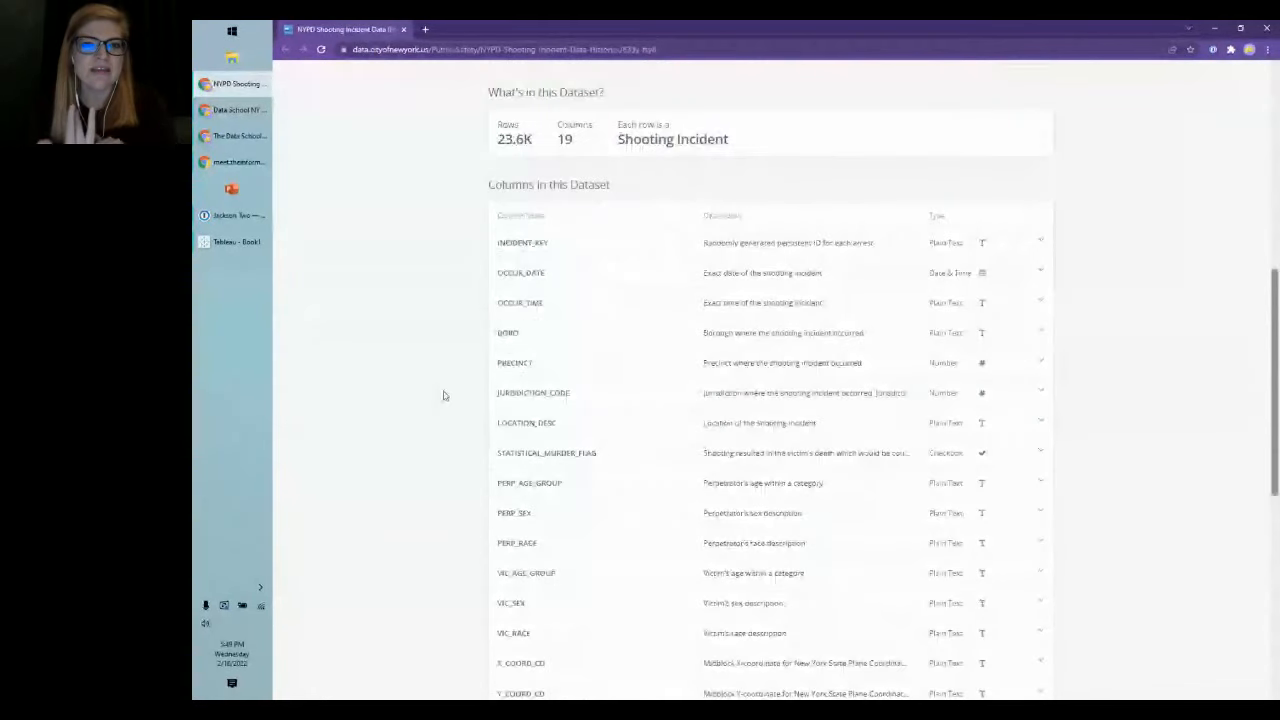
pyautogui.scroll(-1, 444, 395)
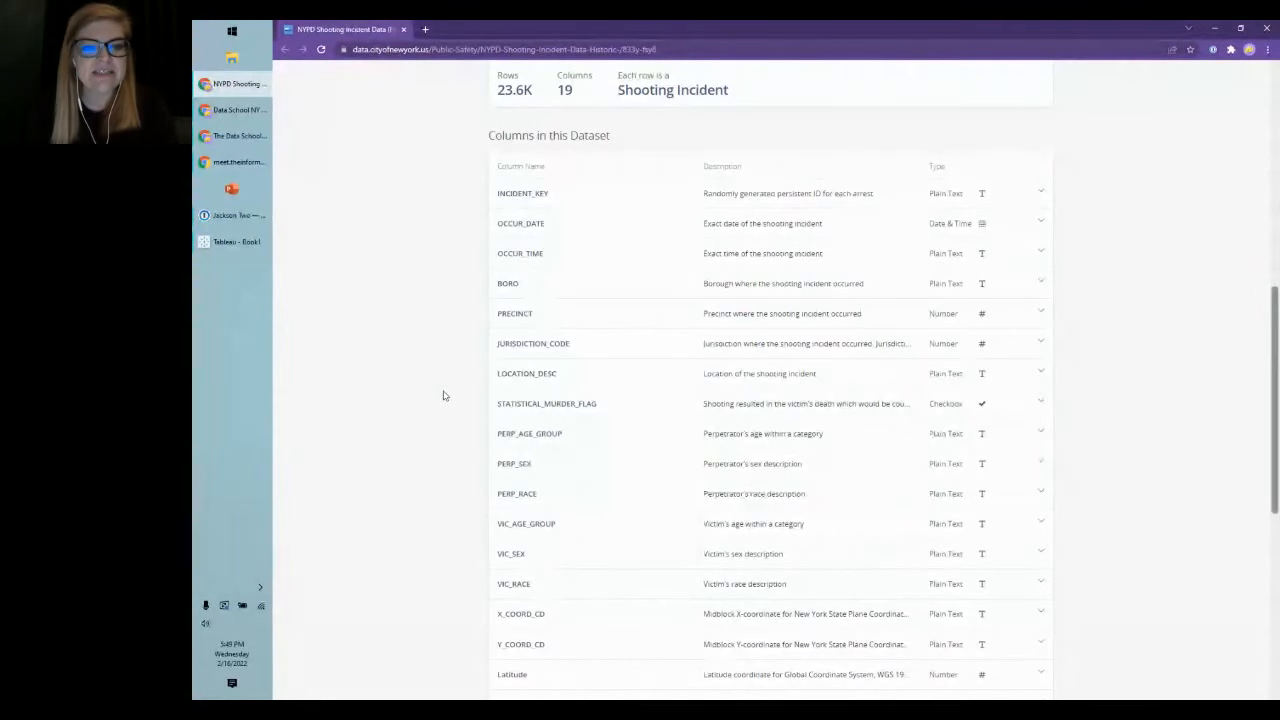
pyautogui.scroll(-3, 444, 395)
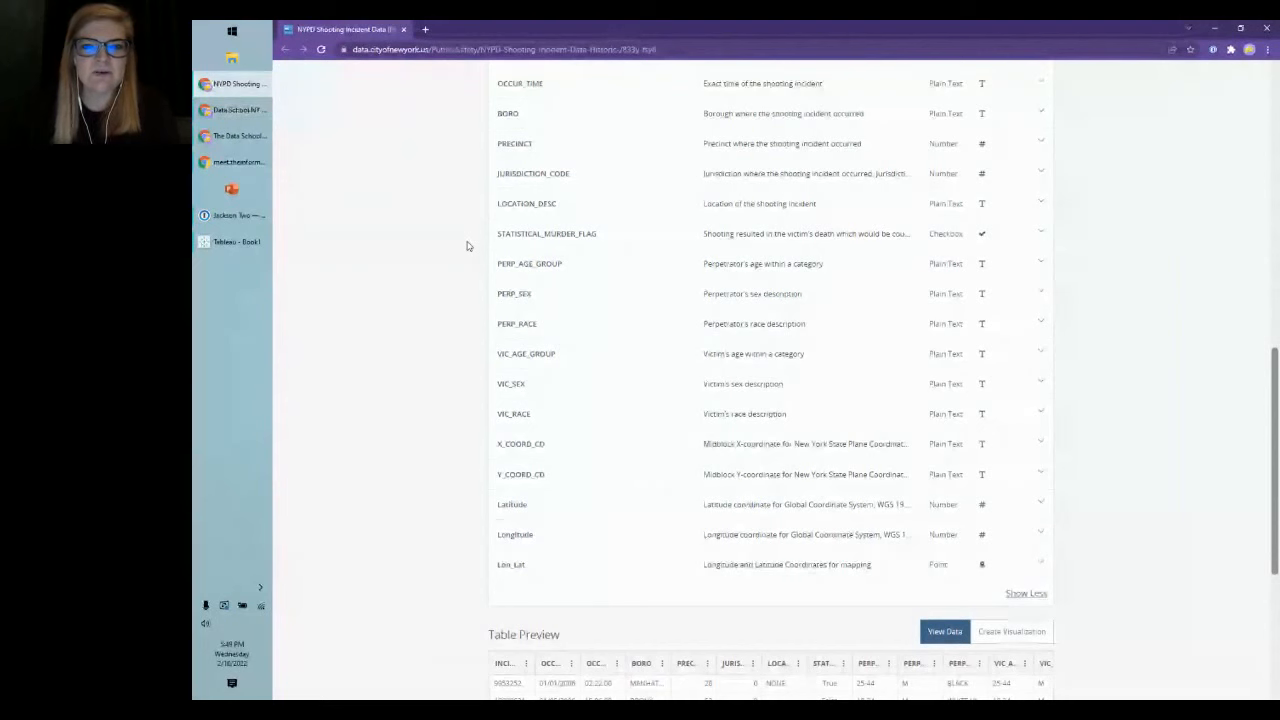
# Step: Expand the full description of the STATISTICAL_MURDER_FLAG column and review the remaining columns and the table preview
pyautogui.click(810, 238)
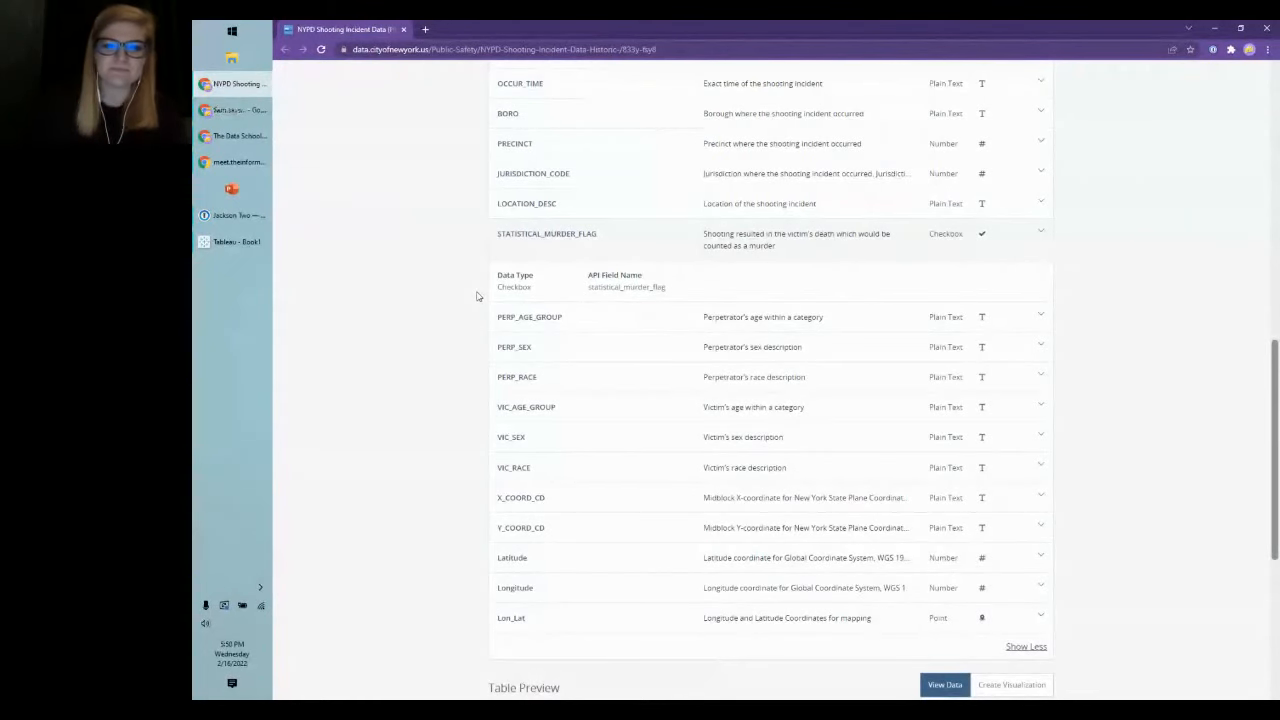
pyautogui.scroll(-3, 427, 308)
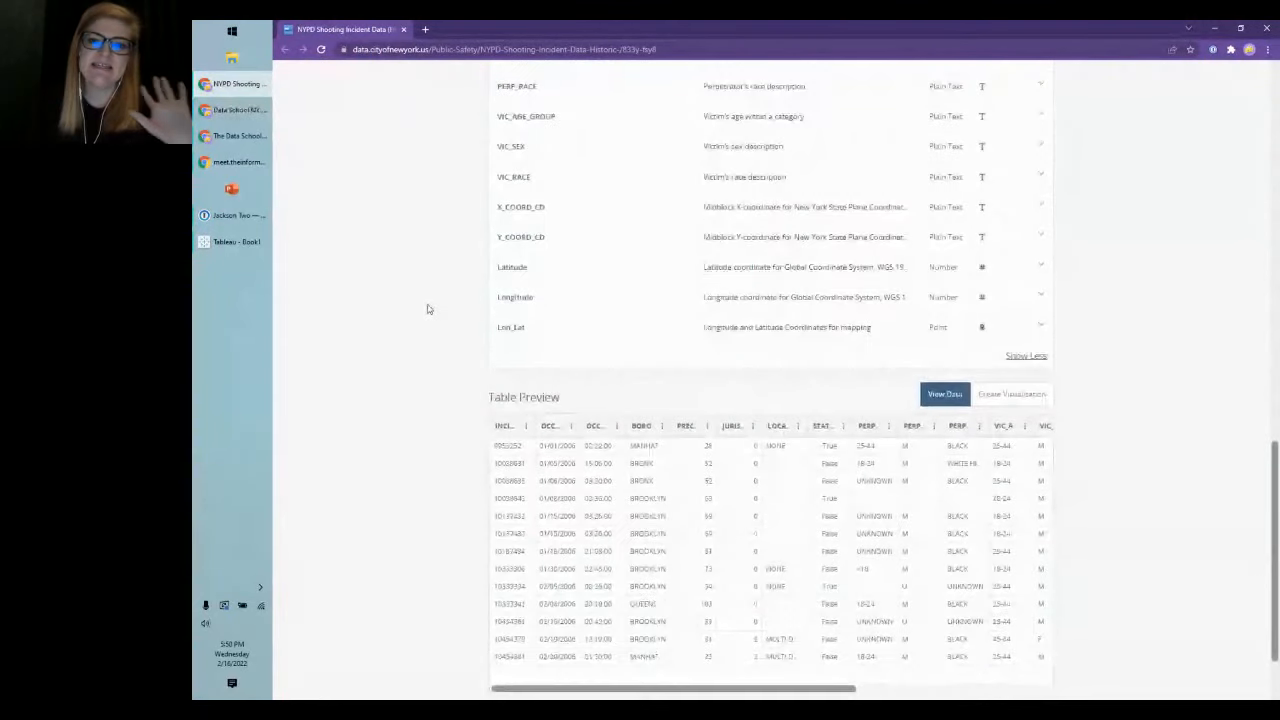
pyautogui.scroll(-2, 427, 308)
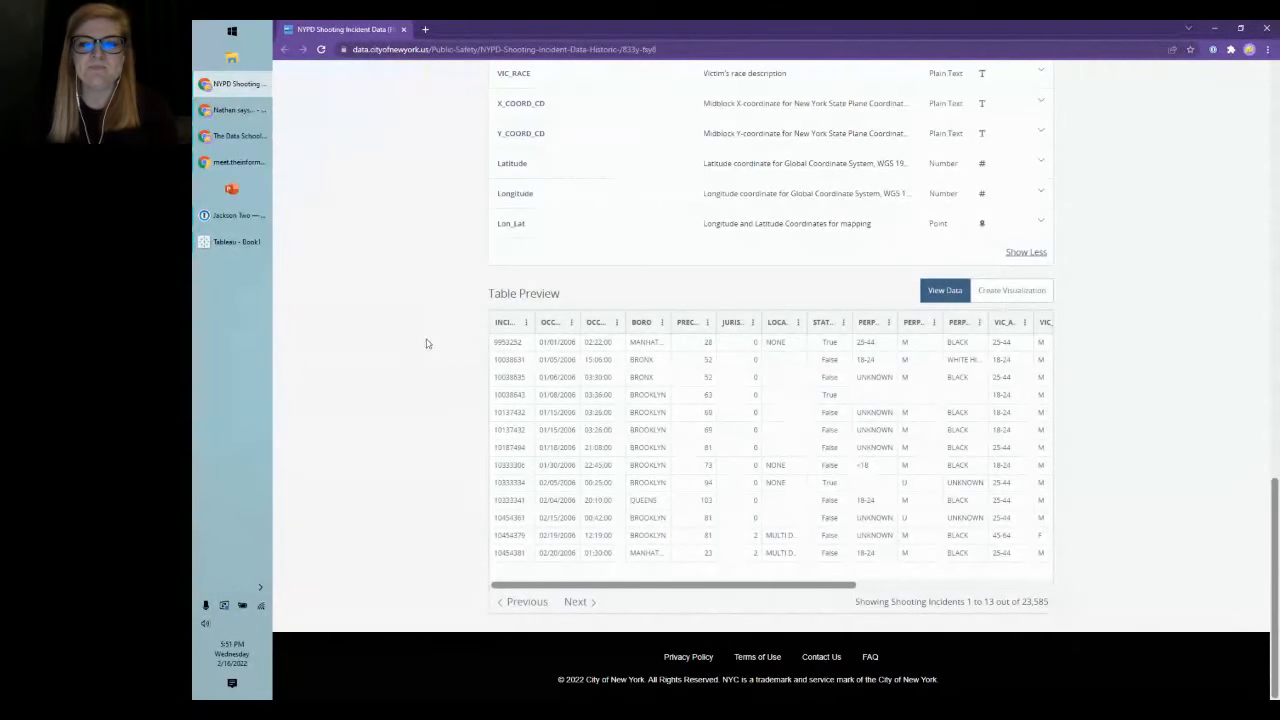
# Step: View the dataset's available export formats and dismiss them without downloading anything
pyautogui.click(579, 50)
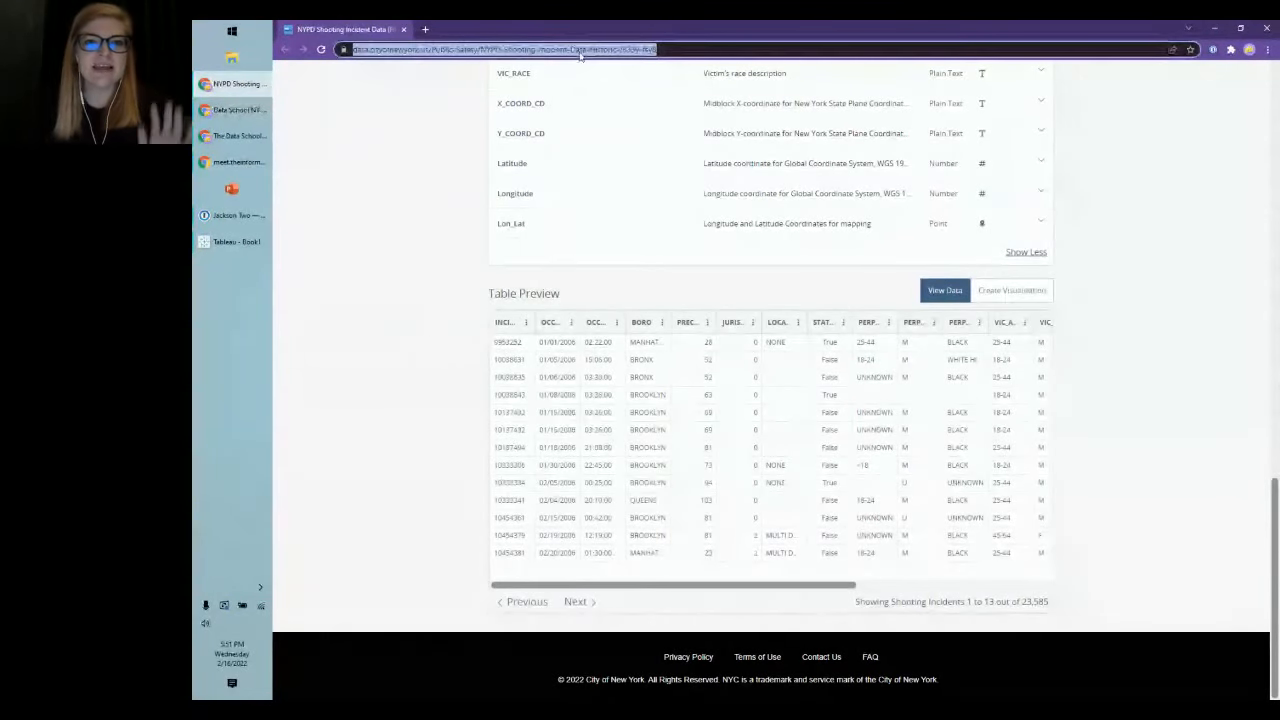
pyautogui.click(424, 251)
pyautogui.scroll(2, 575, 274)
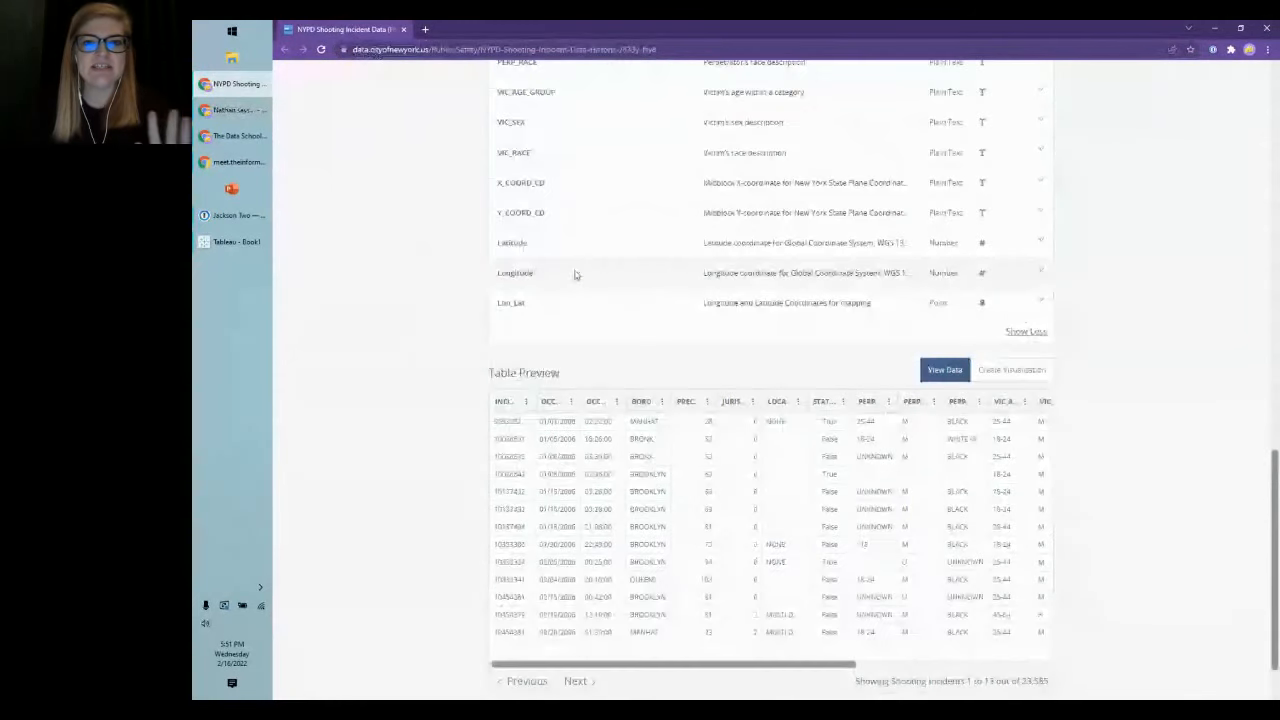
pyautogui.scroll(10, 598, 282)
pyautogui.scroll(8, 620, 291)
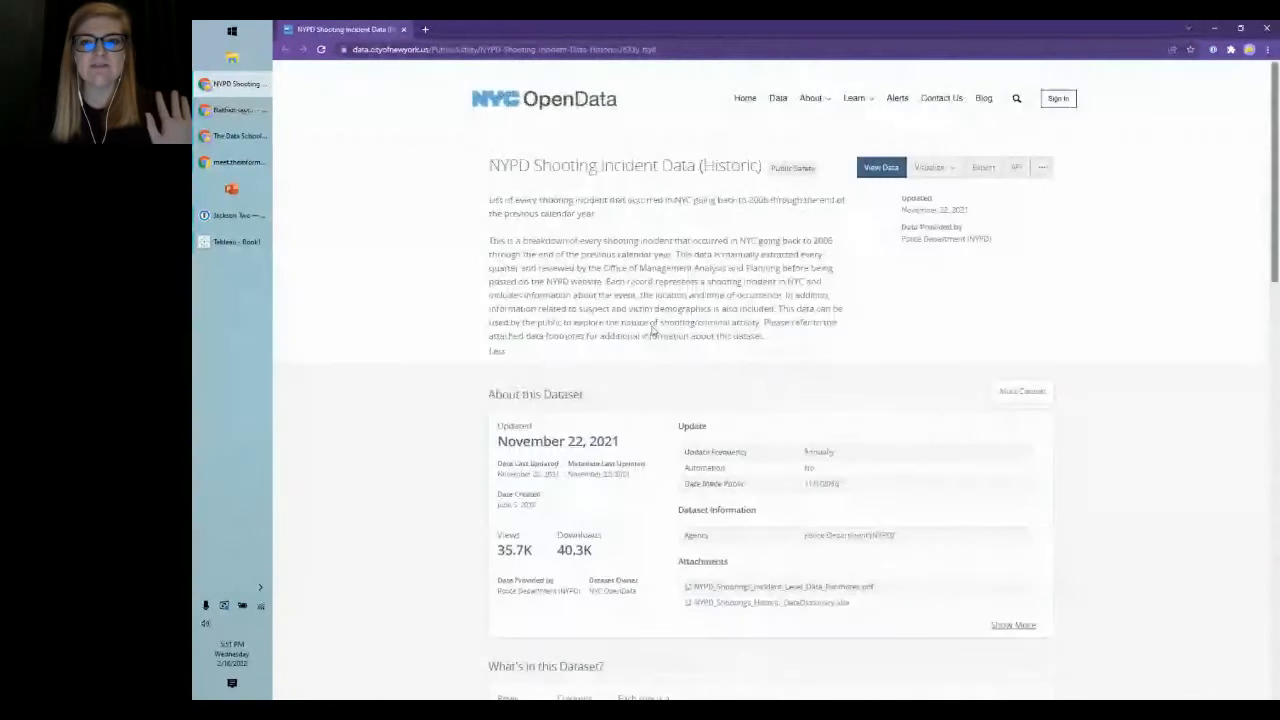
pyautogui.click(983, 167)
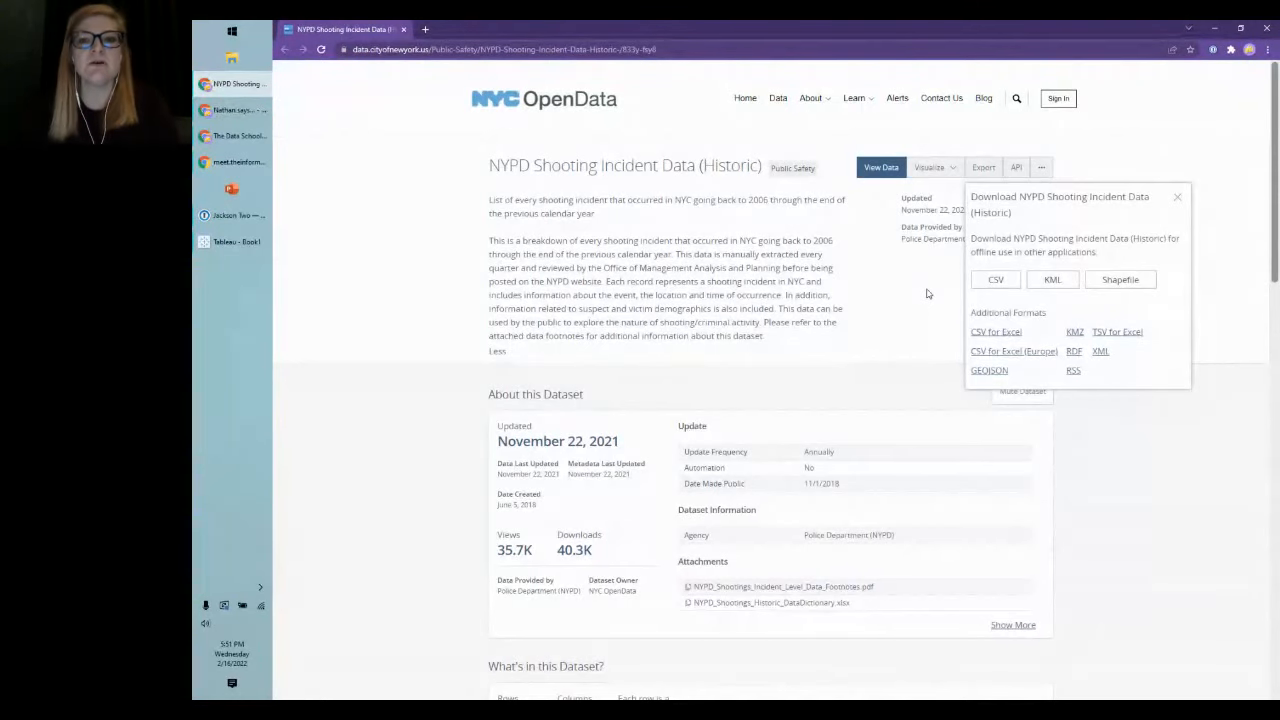
pyautogui.click(1178, 197)
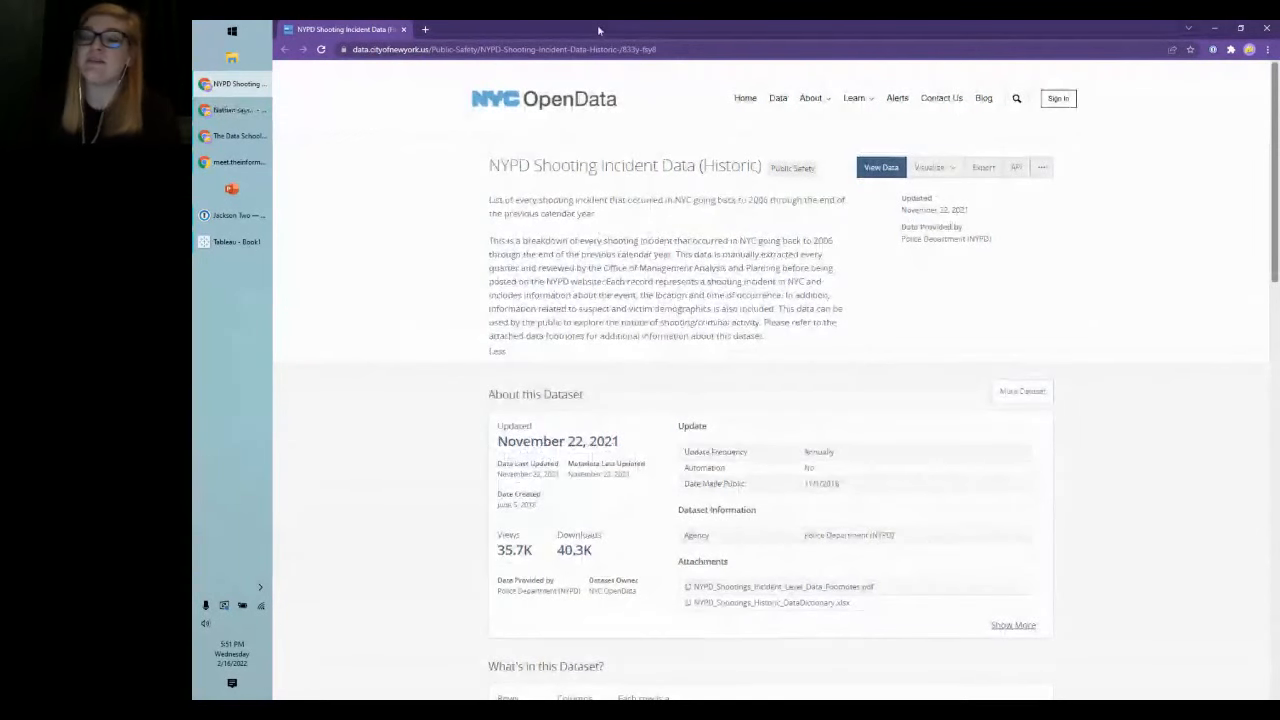
# Step: Switch to Tableau, close its open window, relaunch Tableau 2021.4 from the desktop and maximize it
pyautogui.moveTo(600, 30); pyautogui.dragTo(614, 75)
pyautogui.click(551, 86)
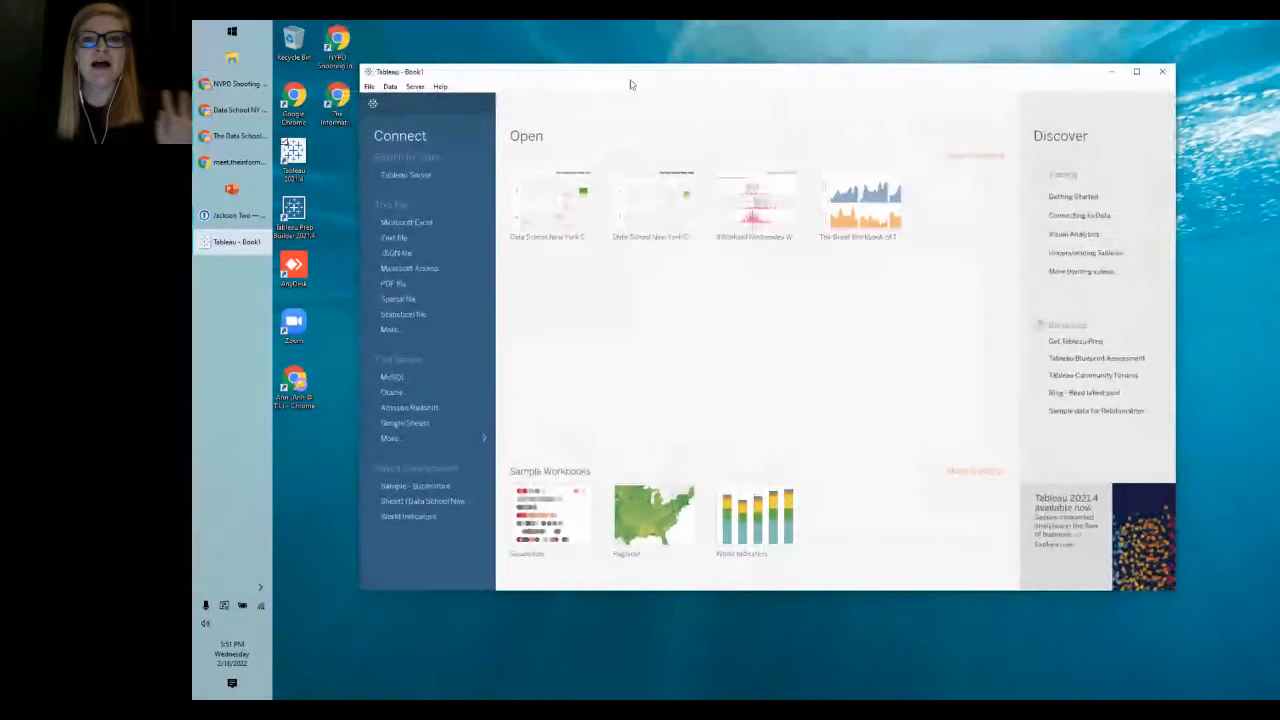
pyautogui.click(1161, 73)
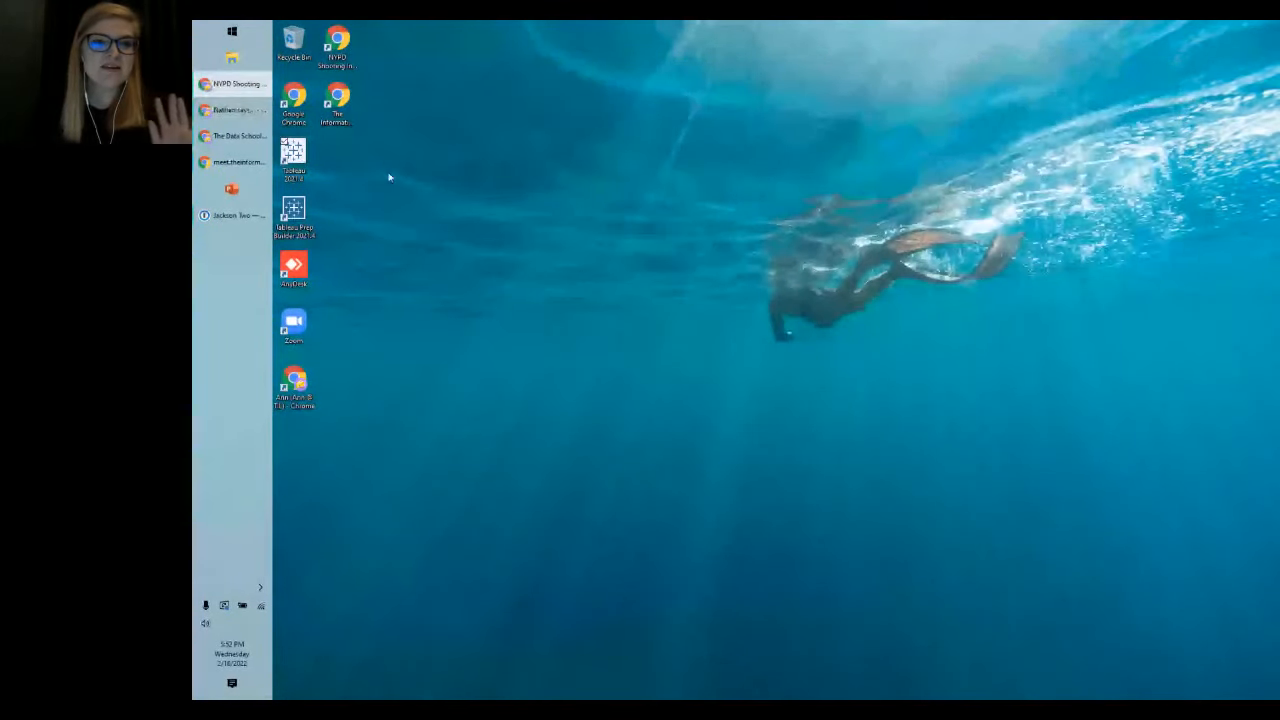
pyautogui.click(298, 171)
pyautogui.doubleClick(298, 171)
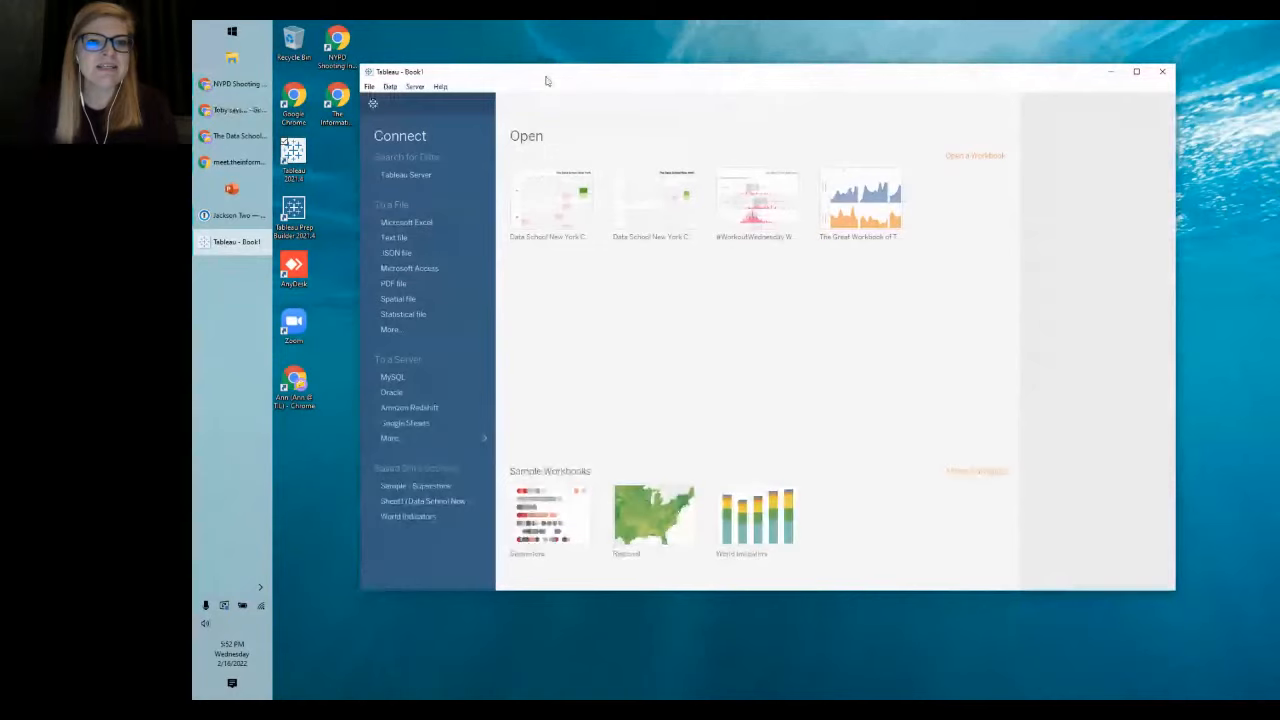
pyautogui.doubleClick(547, 80)
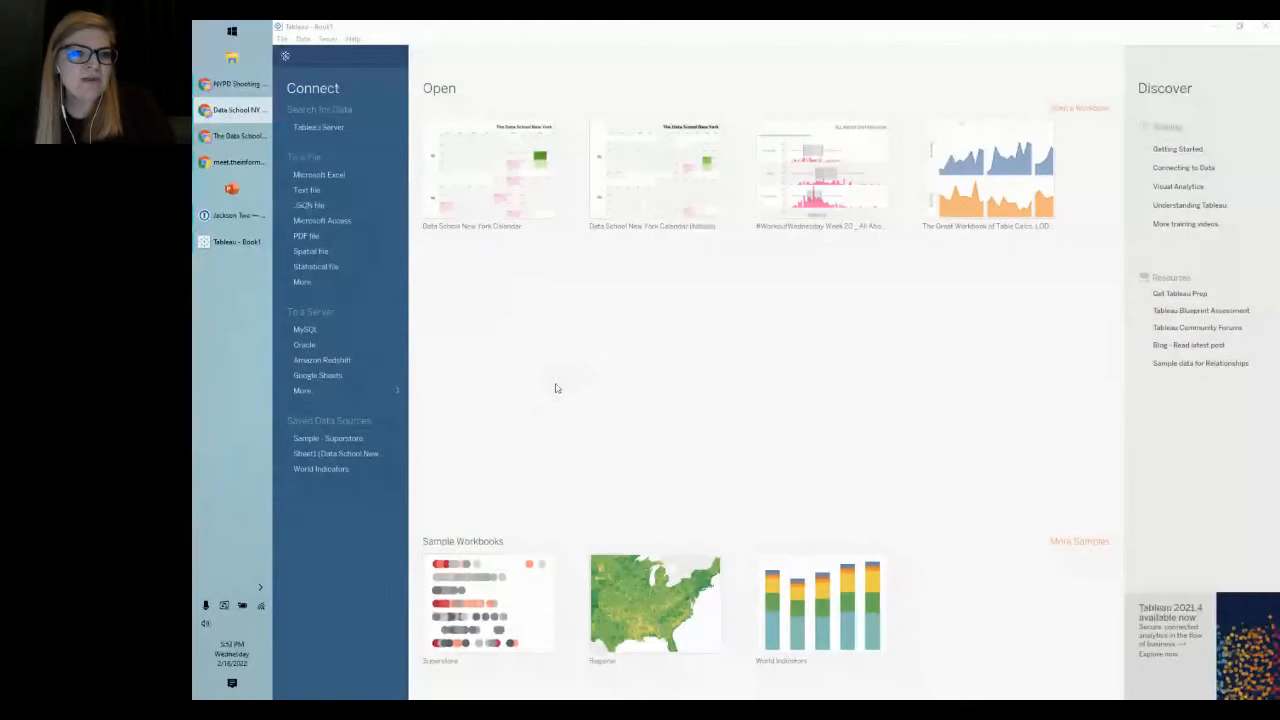
# Step: Look over the full list of server connectors and connect to the text file NYPD_Shooting_Incident_Data__Historic_ in the Downloads folder
pyautogui.click(397, 392)
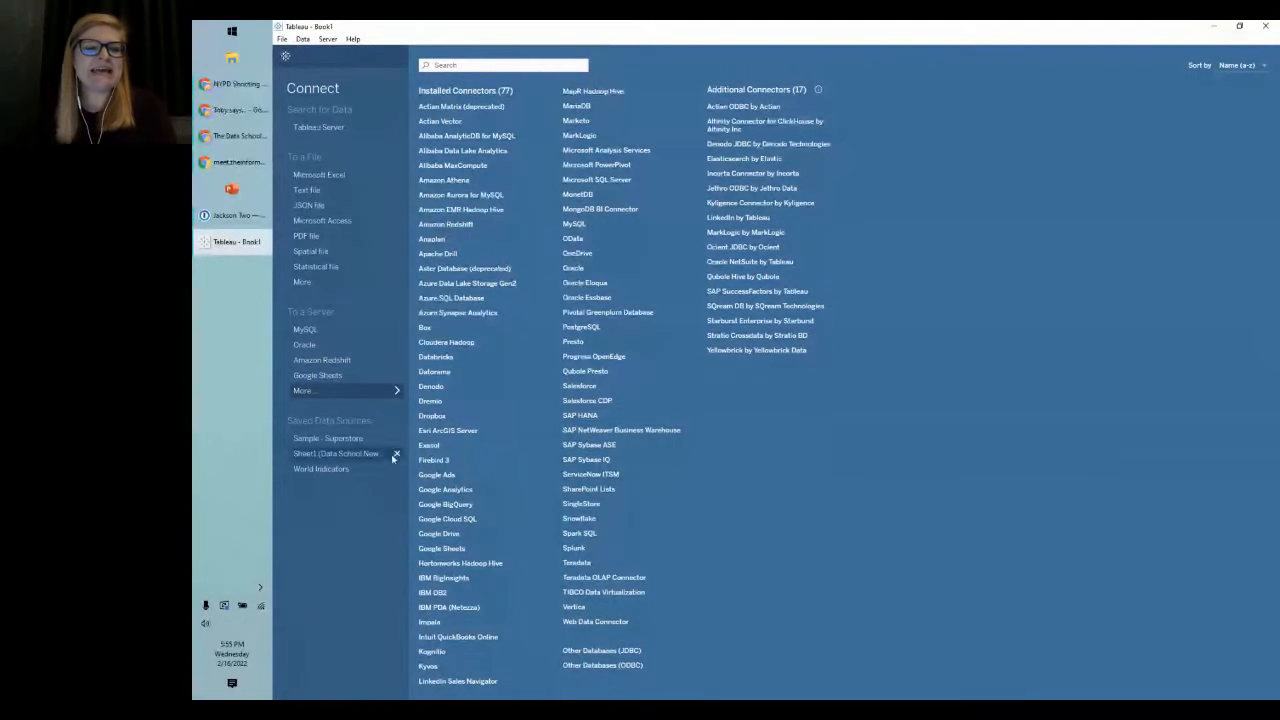
pyautogui.click(366, 192)
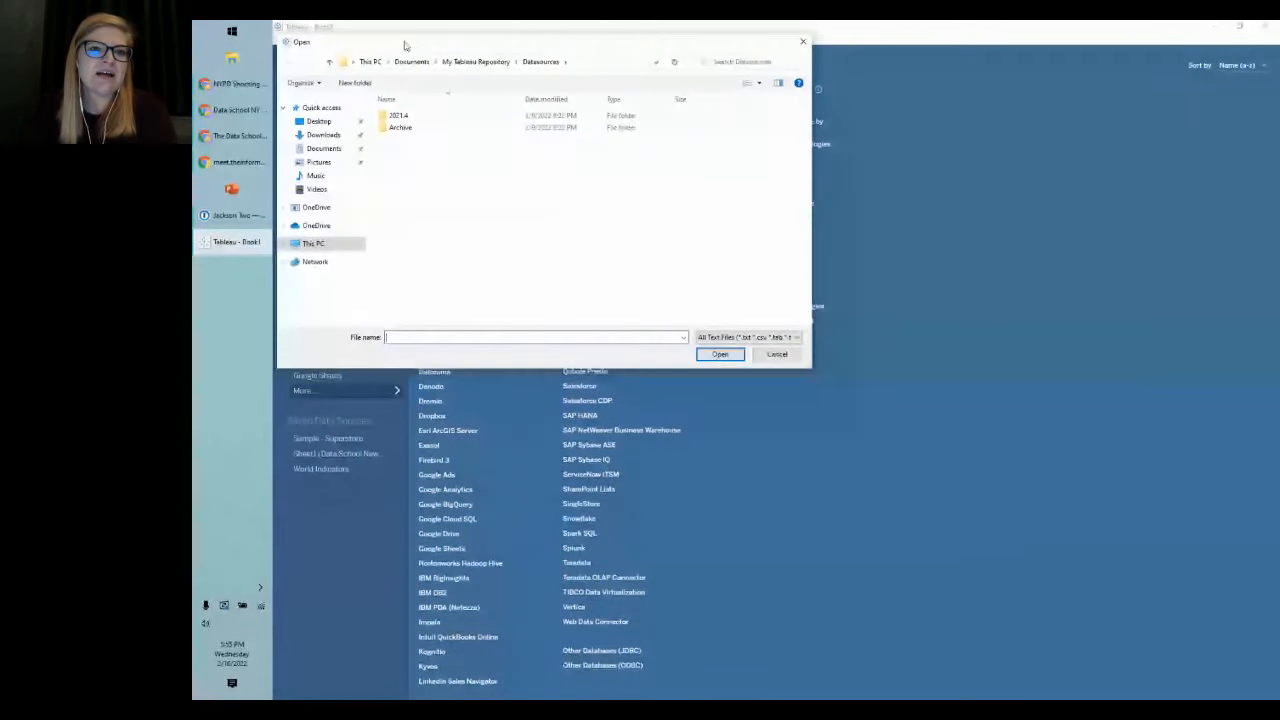
pyautogui.moveTo(404, 45); pyautogui.dragTo(719, 101)
pyautogui.click(637, 190)
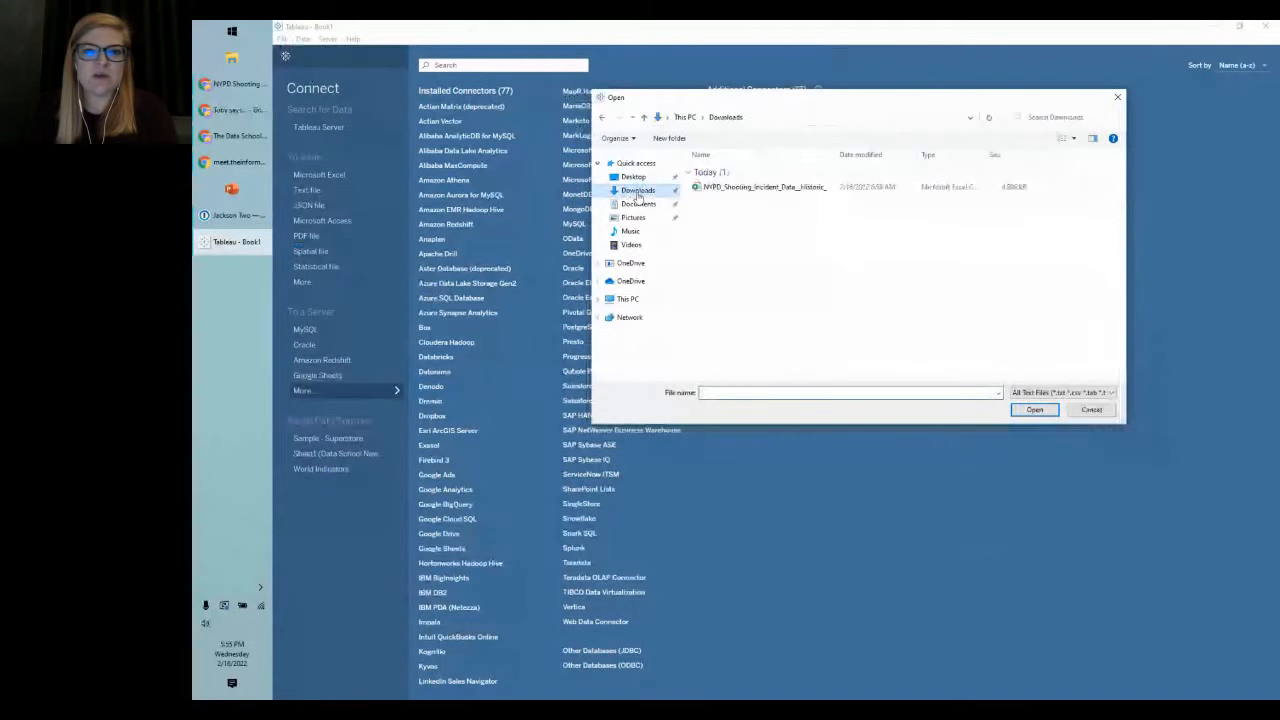
pyautogui.click(765, 187)
pyautogui.click(1036, 411)
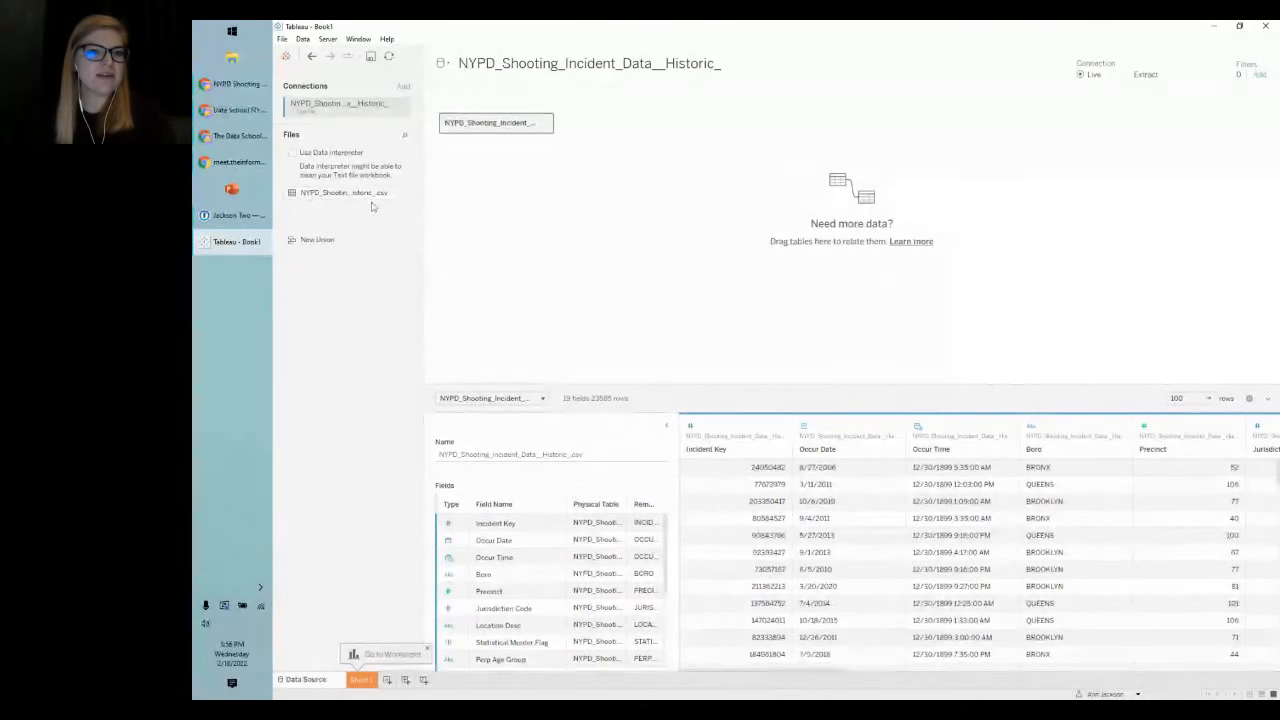
# Step: View the underlying data of the NYPD shooting CSV table in an enlarged window and close it
pyautogui.click(407, 194)
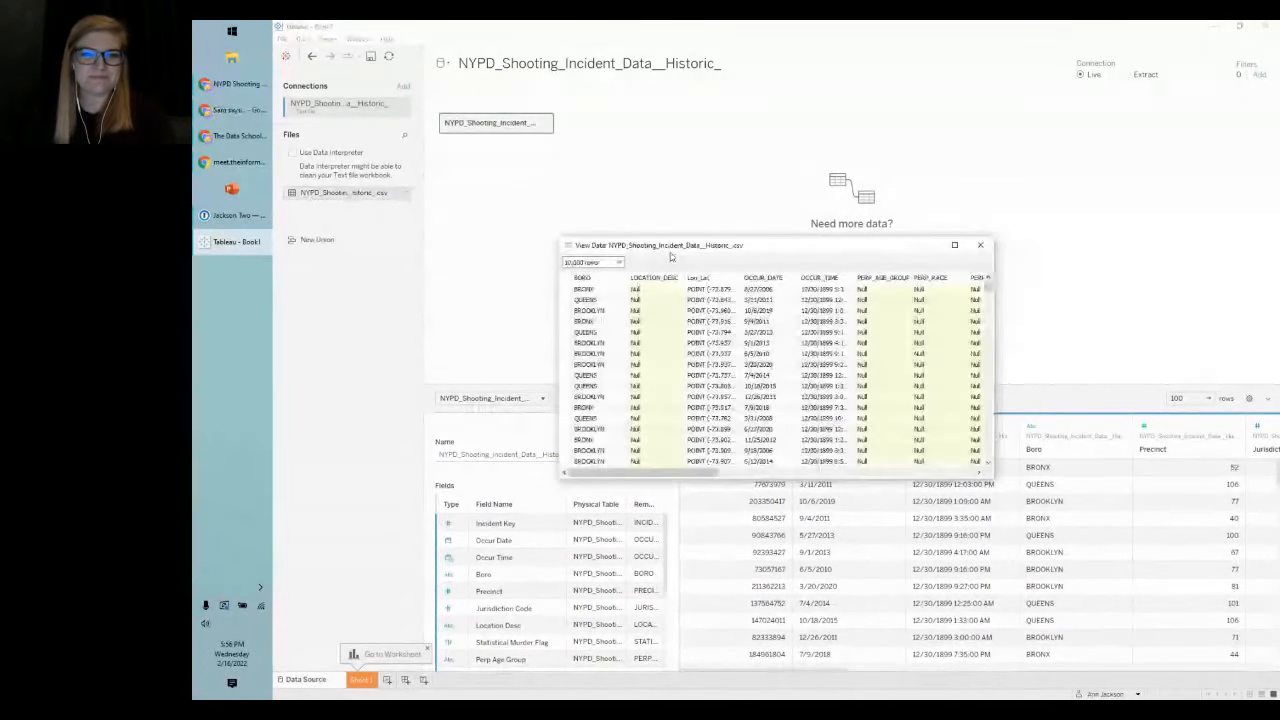
pyautogui.moveTo(671, 257); pyautogui.dragTo(491, 84)
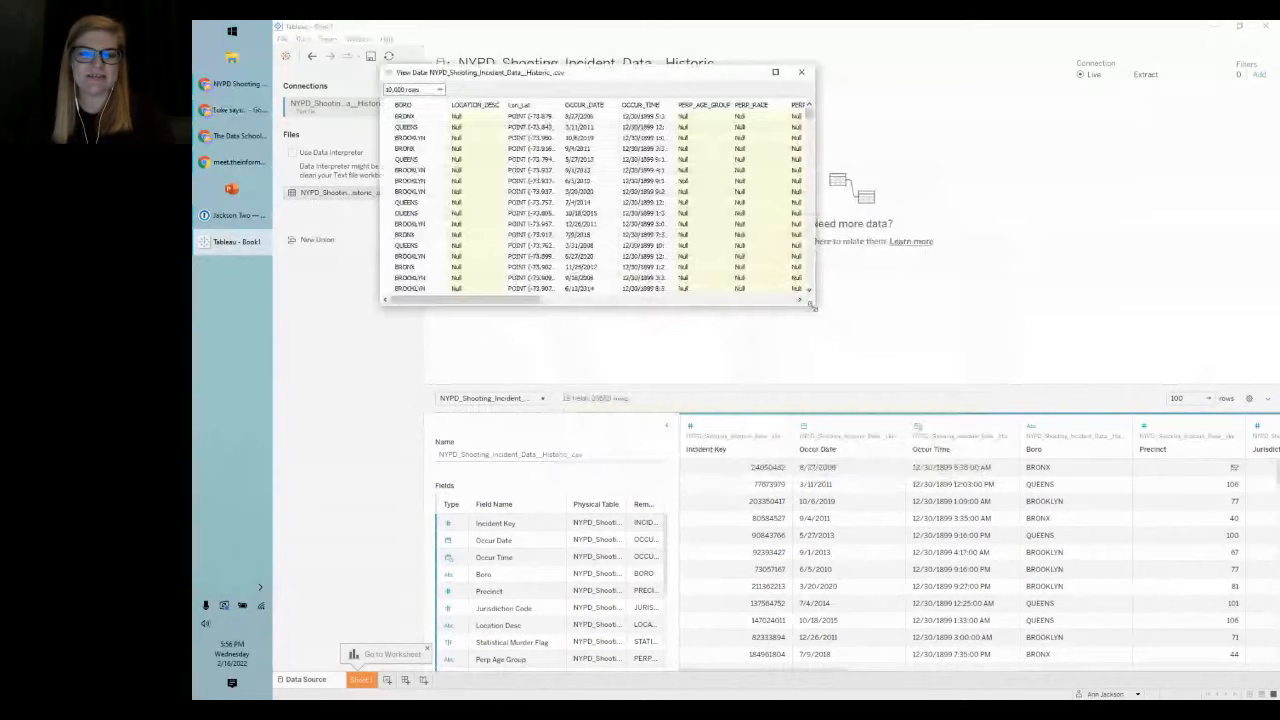
pyautogui.moveTo(811, 291); pyautogui.dragTo(914, 409)
pyautogui.moveTo(967, 466); pyautogui.dragTo(1165, 612)
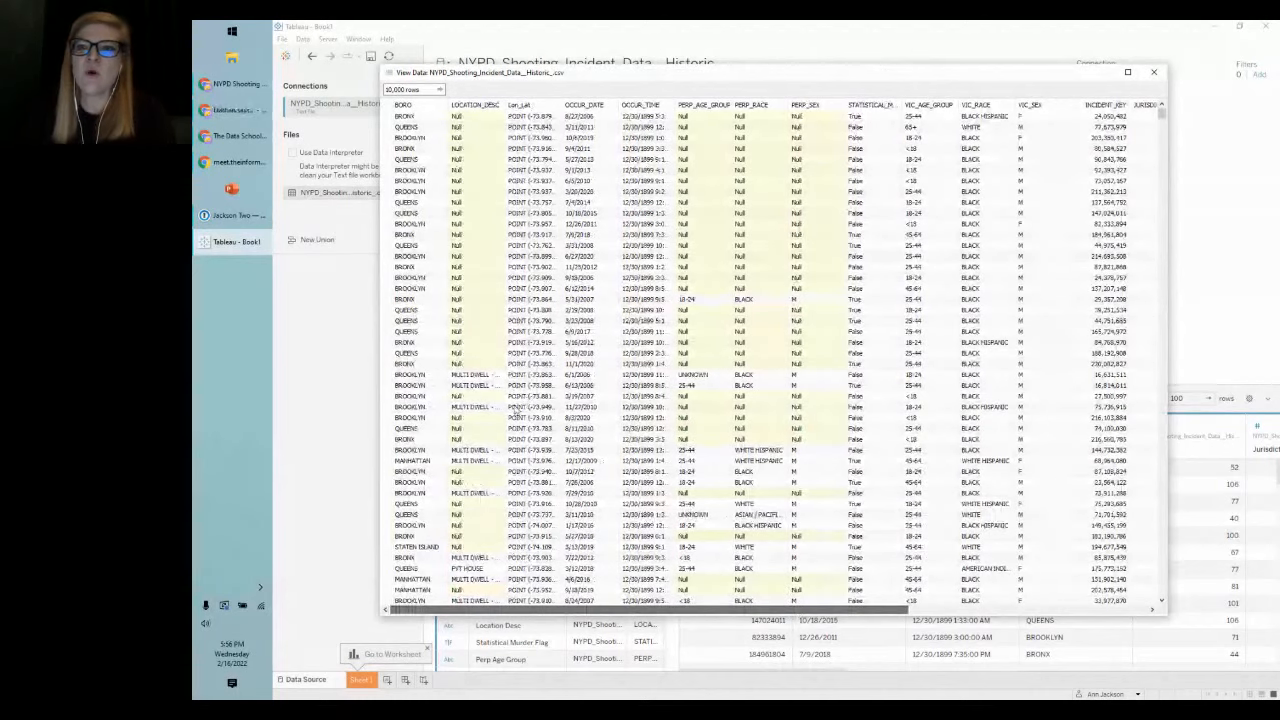
pyautogui.press('Escape')
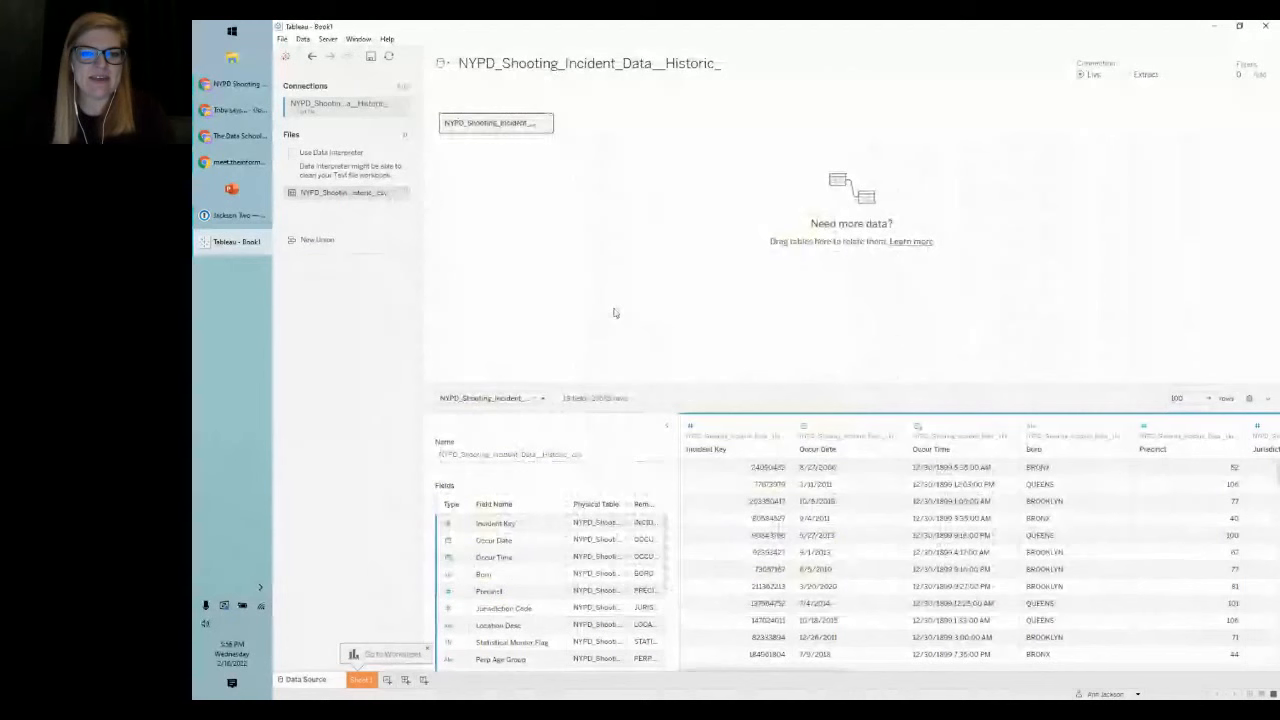
# Step: Enlarge the data preview area upward and widen the field list beside the data grid
pyautogui.moveTo(667, 398); pyautogui.dragTo(676, 254)
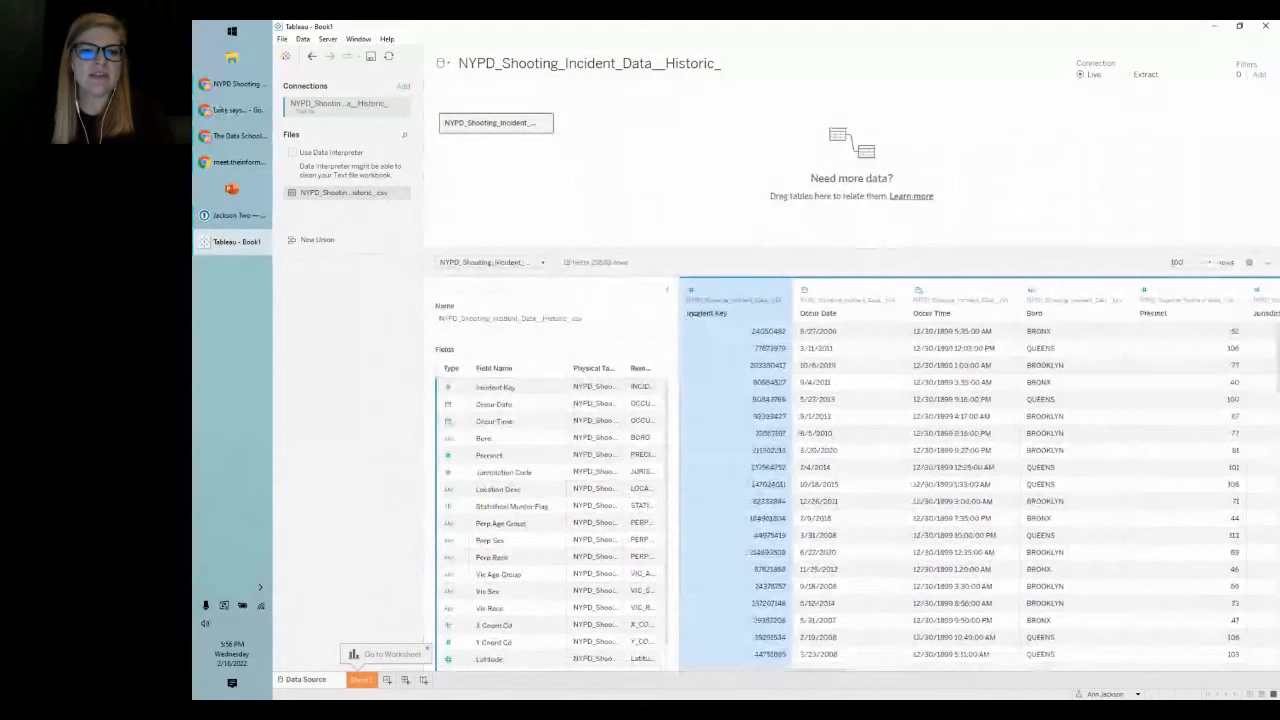
pyautogui.moveTo(678, 408); pyautogui.dragTo(765, 408)
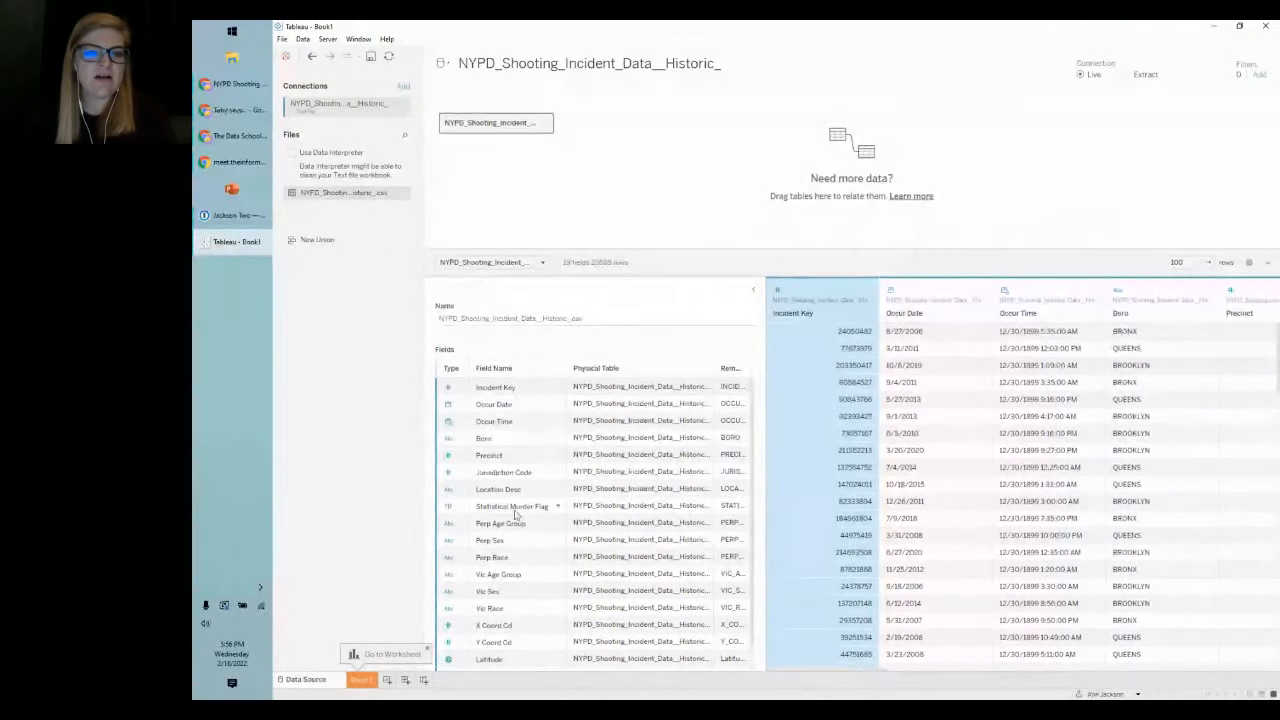
pyautogui.scroll(-1, 516, 520)
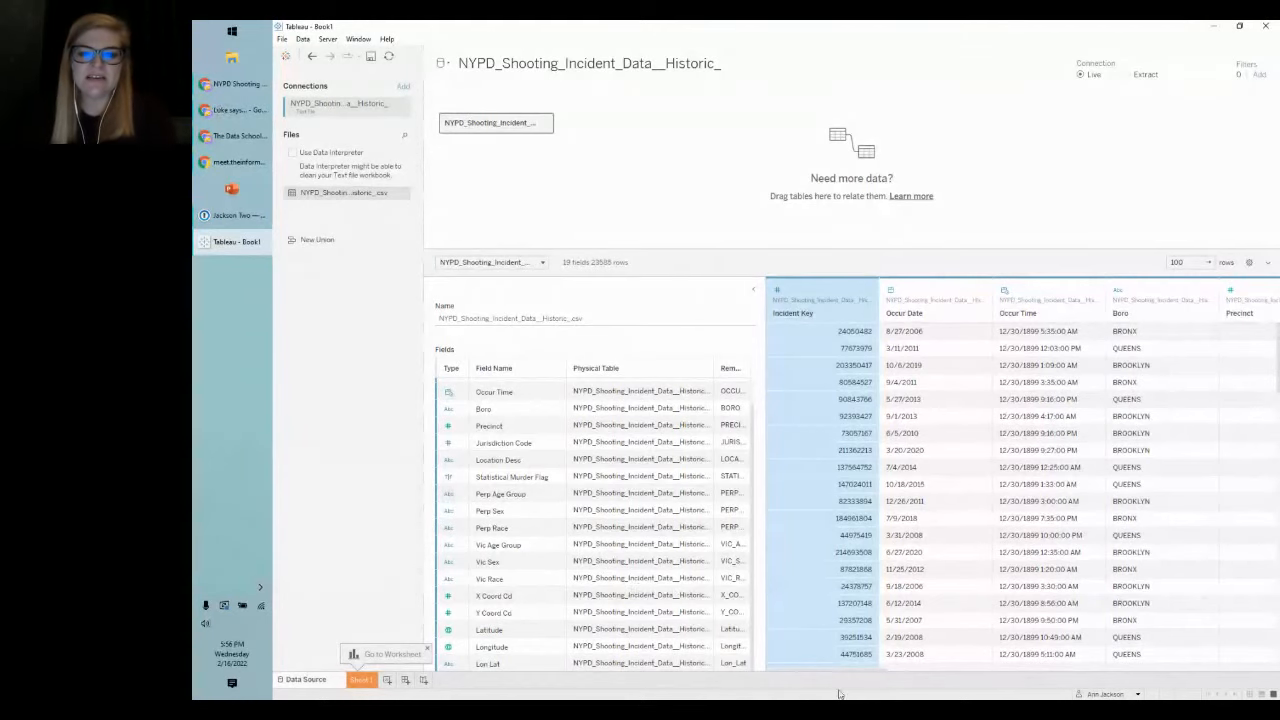
# Step: Look through the data grid's columns from Incident Key across to the perpetrator and victim fields
pyautogui.moveTo(836, 677)
pyautogui.mouseDown()
pyautogui.moveTo(898, 676)
pyautogui.moveTo(825, 663)
pyautogui.mouseUp()
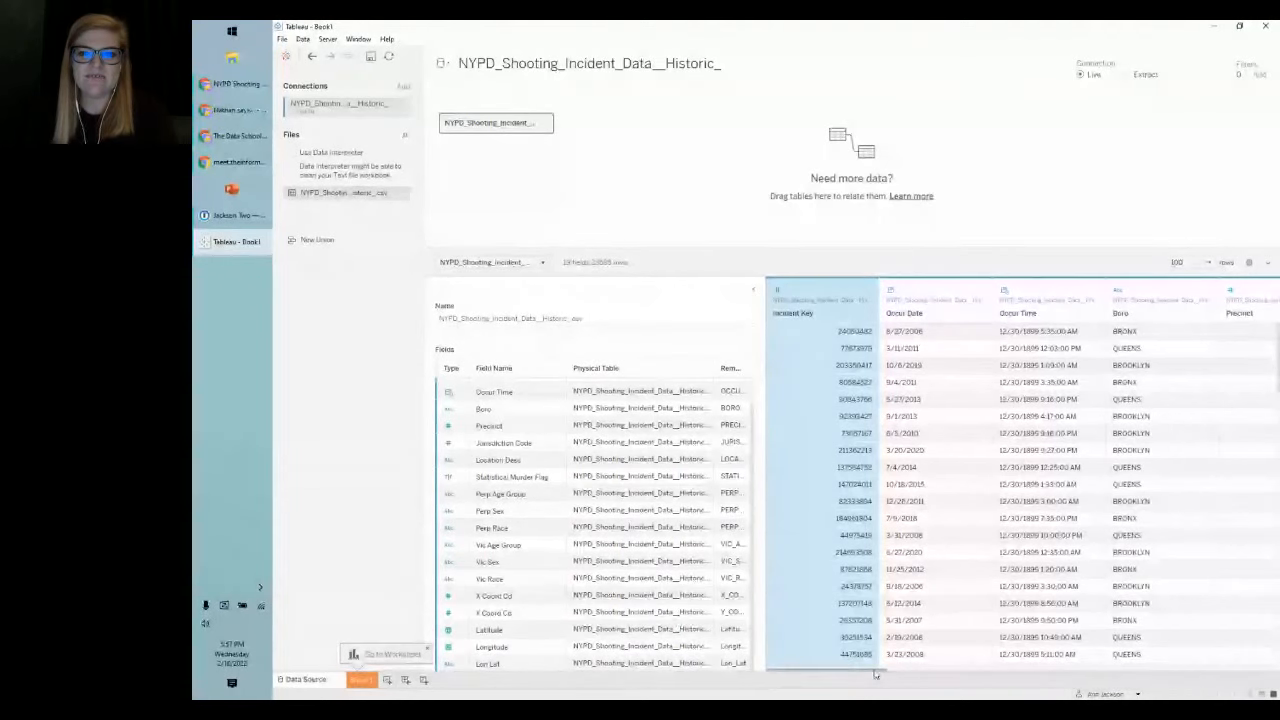
pyautogui.moveTo(875, 675); pyautogui.dragTo(898, 675)
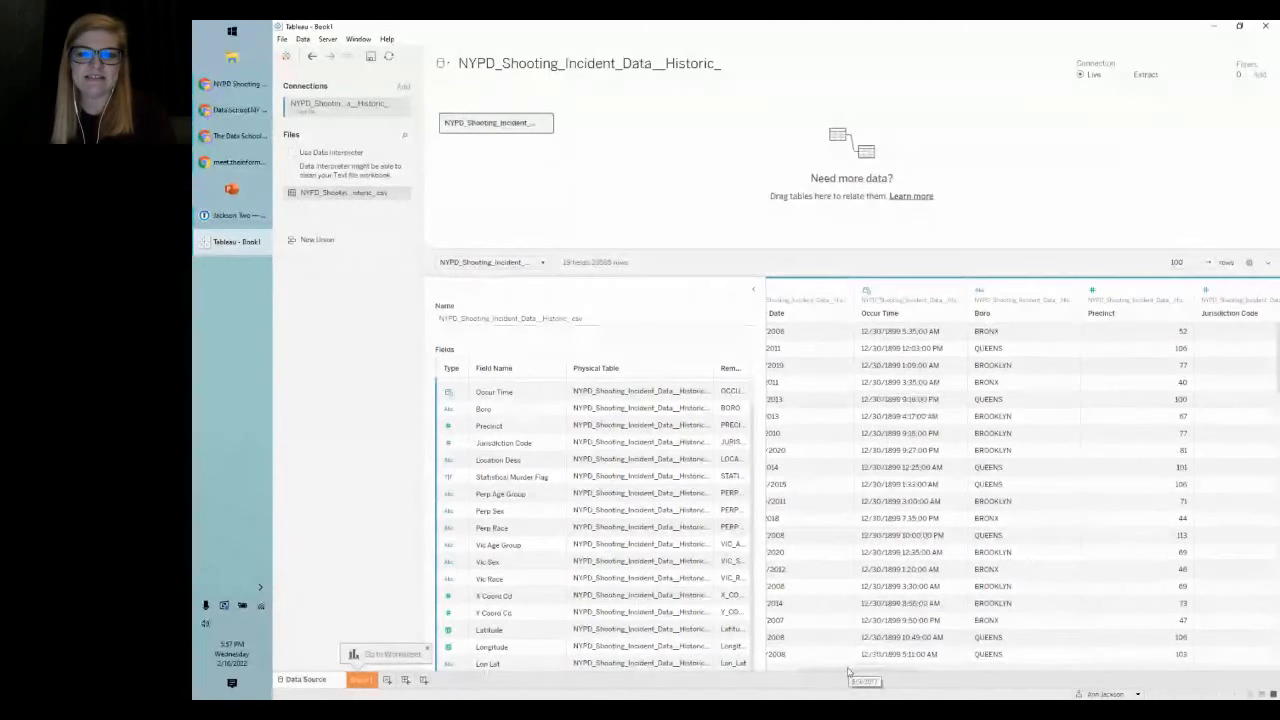
pyautogui.moveTo(848, 676); pyautogui.dragTo(856, 674)
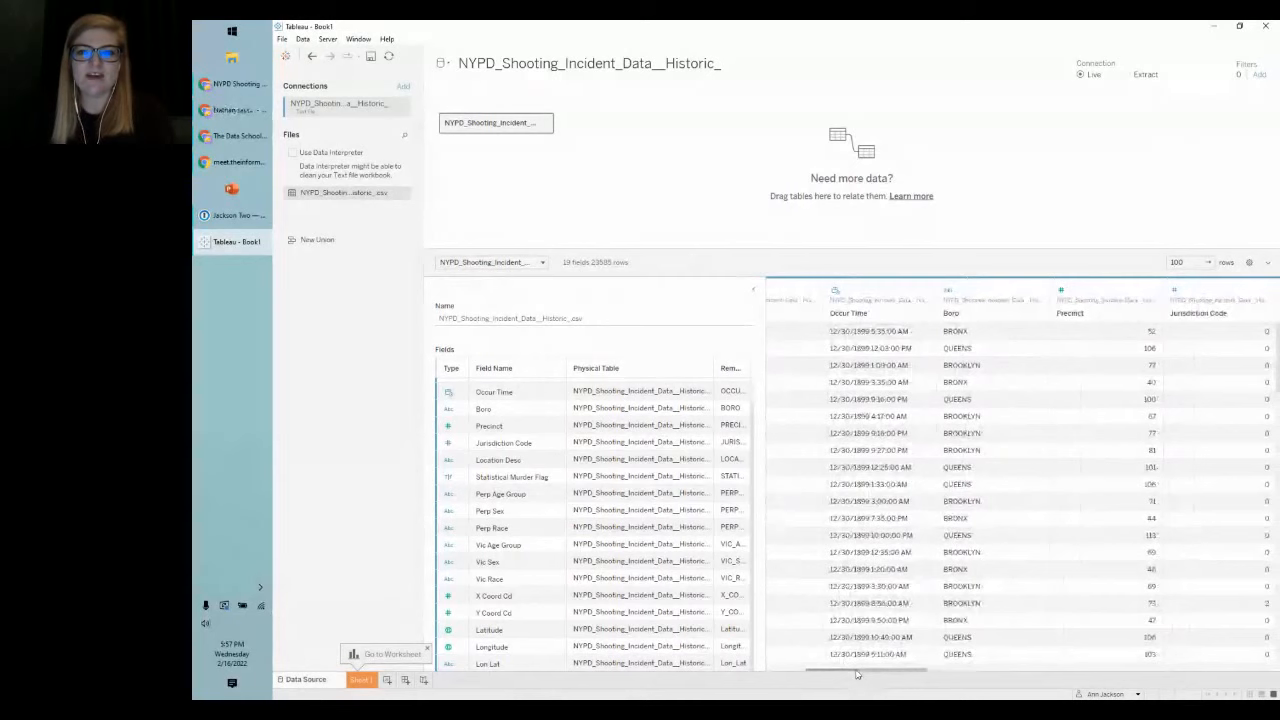
pyautogui.moveTo(856, 674); pyautogui.dragTo(965, 671)
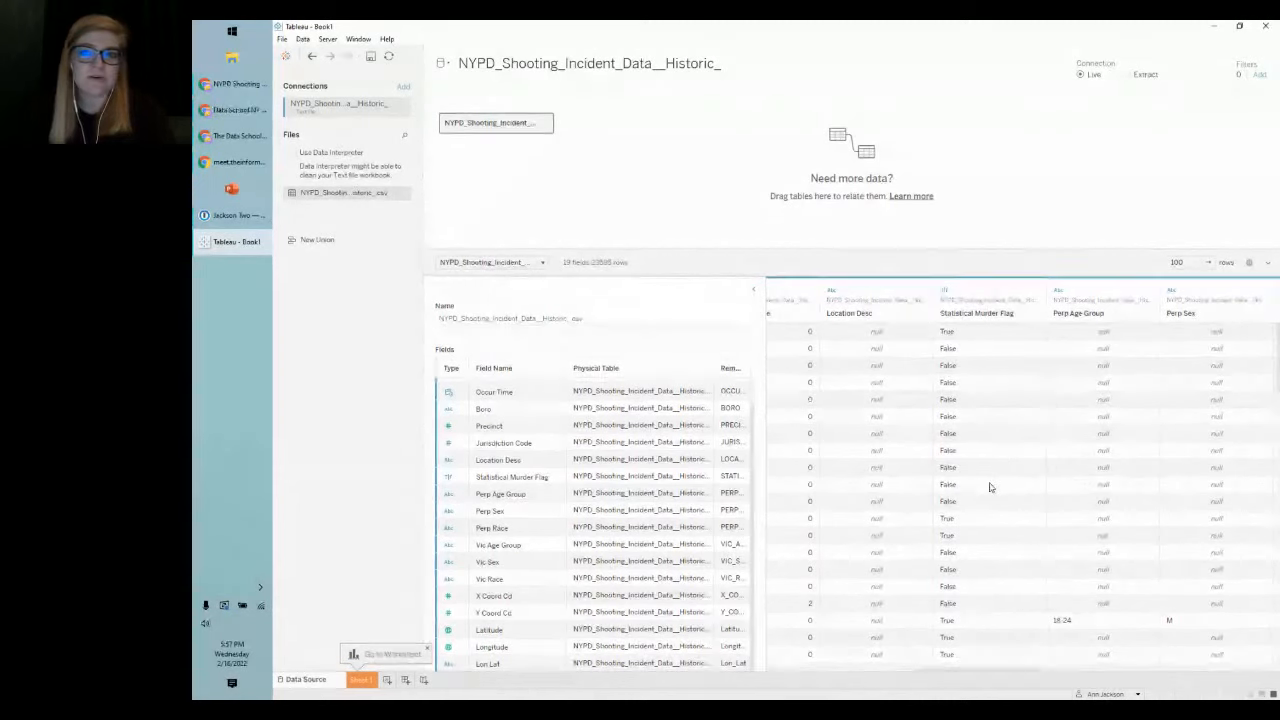
pyautogui.hscroll(2, 977, 675)
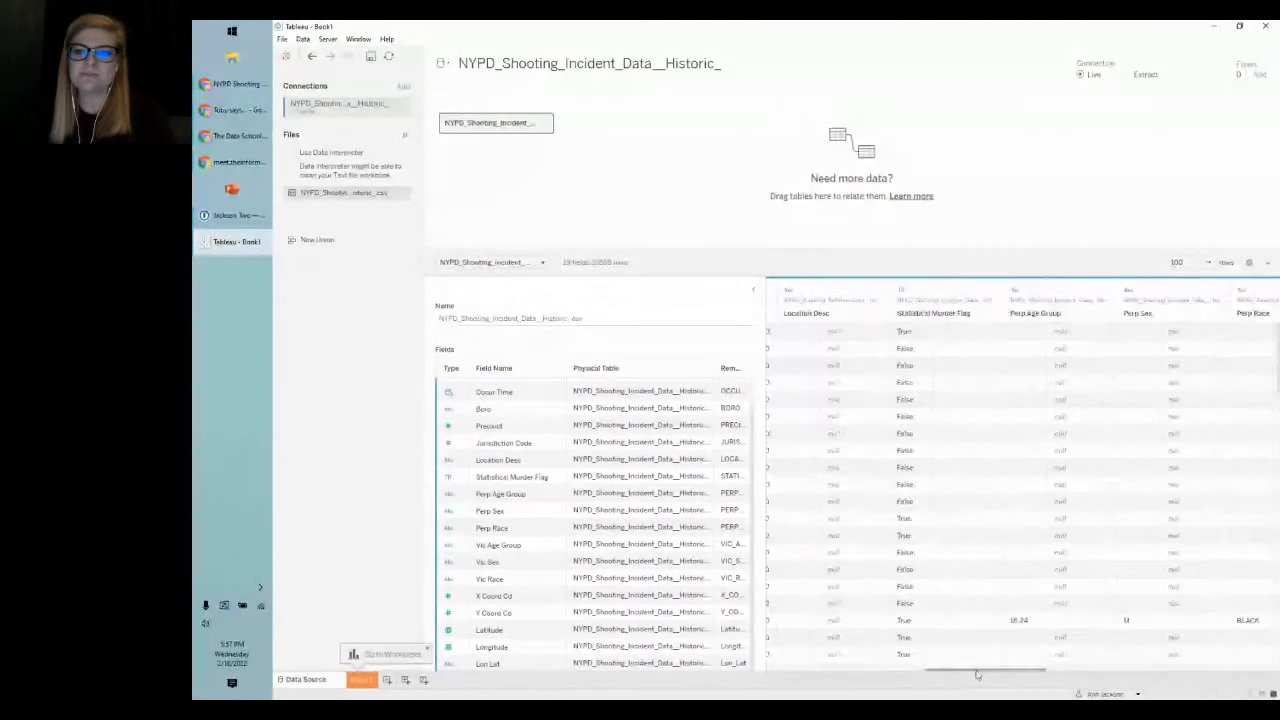
pyautogui.moveTo(977, 675); pyautogui.dragTo(1047, 667)
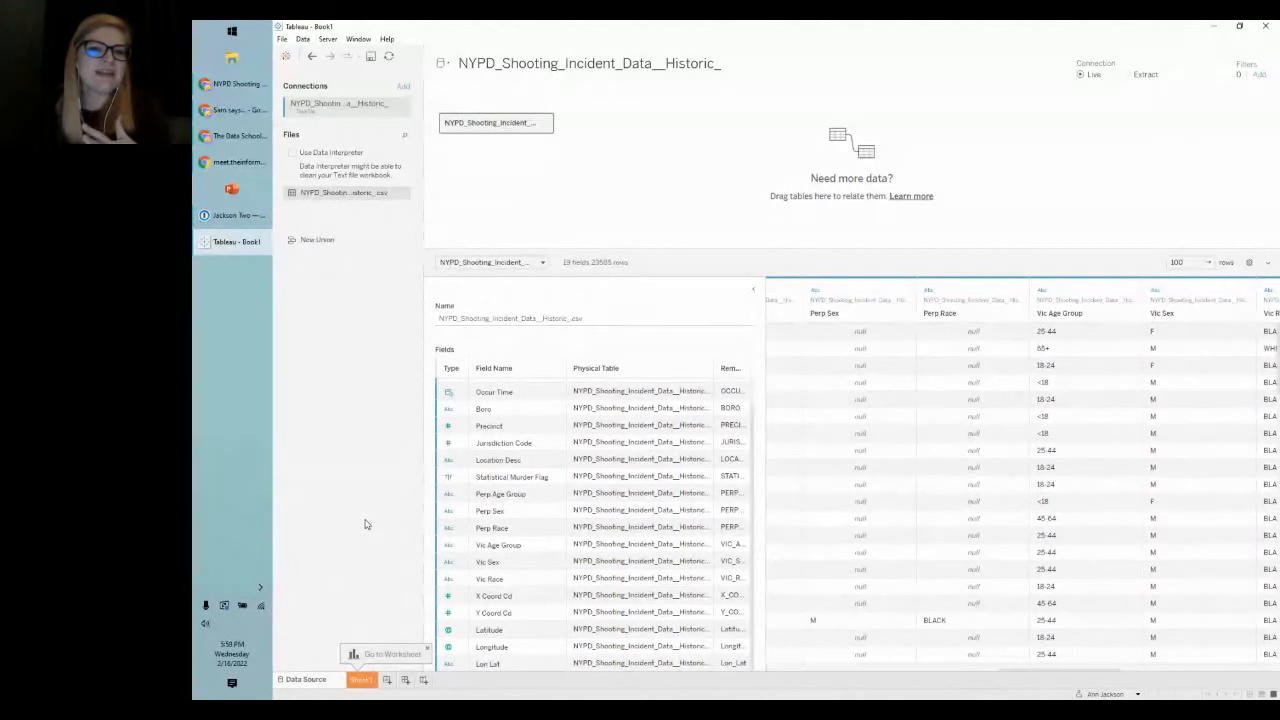
# Step: Go to Sheet 1 and set all of the workbook's fonts to Tableau Medium in the workbook formatting
pyautogui.click(362, 680)
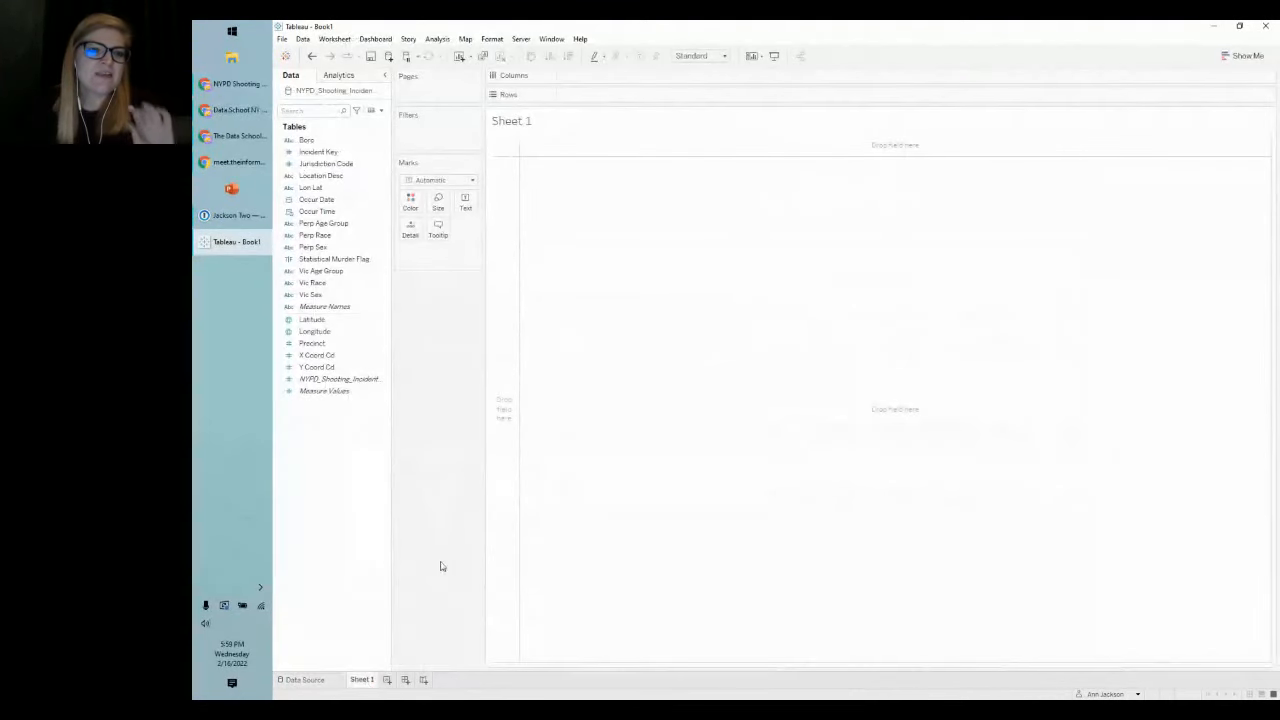
pyautogui.click(491, 40)
pyautogui.click(500, 77)
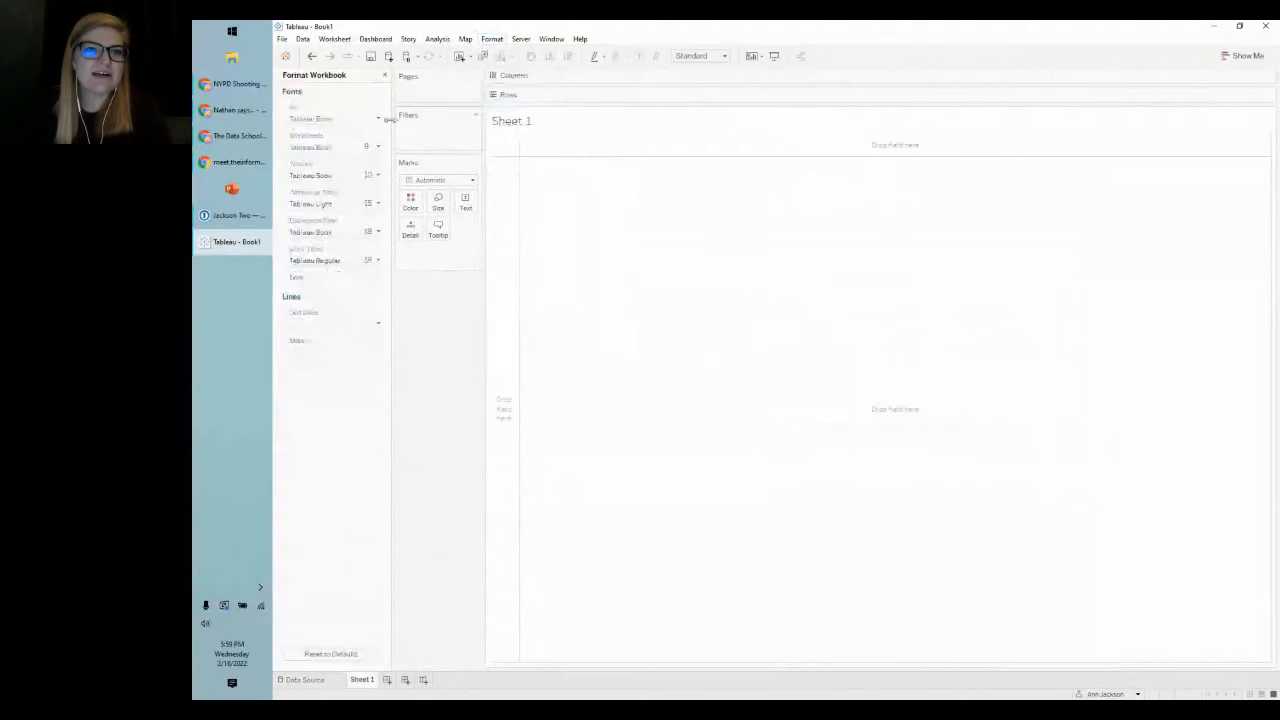
pyautogui.click(378, 118)
pyautogui.click(375, 140)
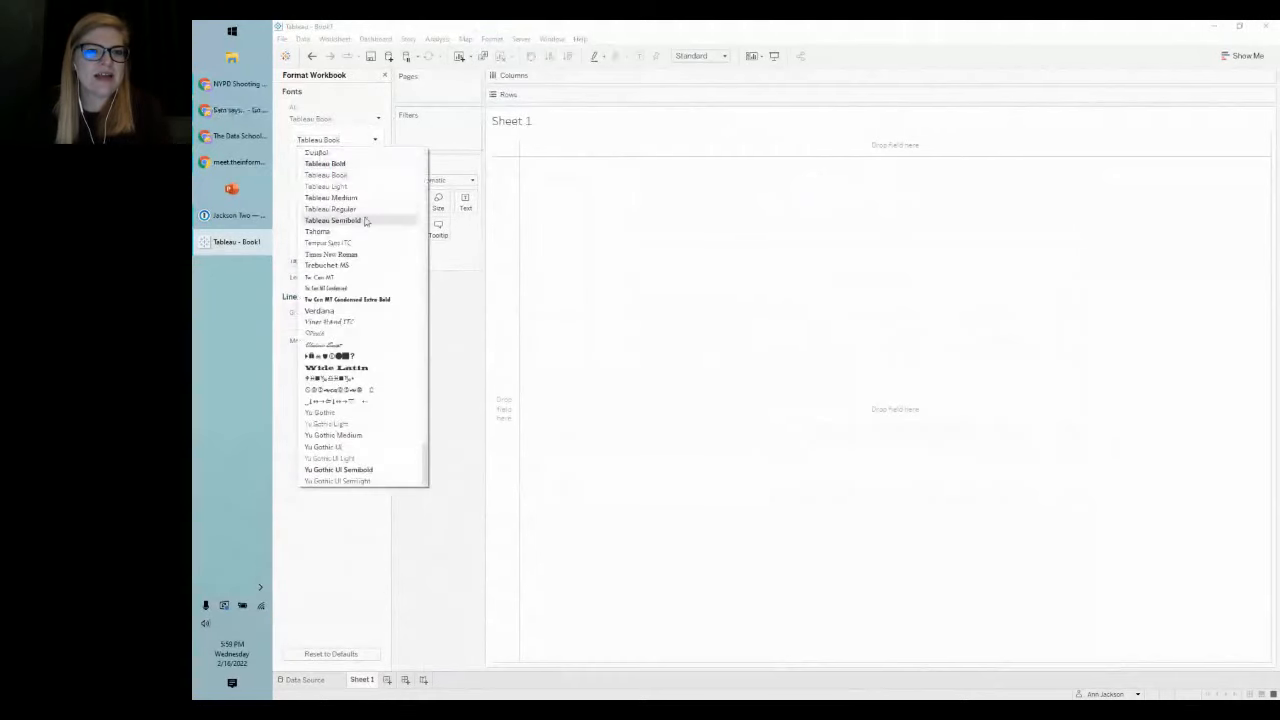
pyautogui.click(331, 198)
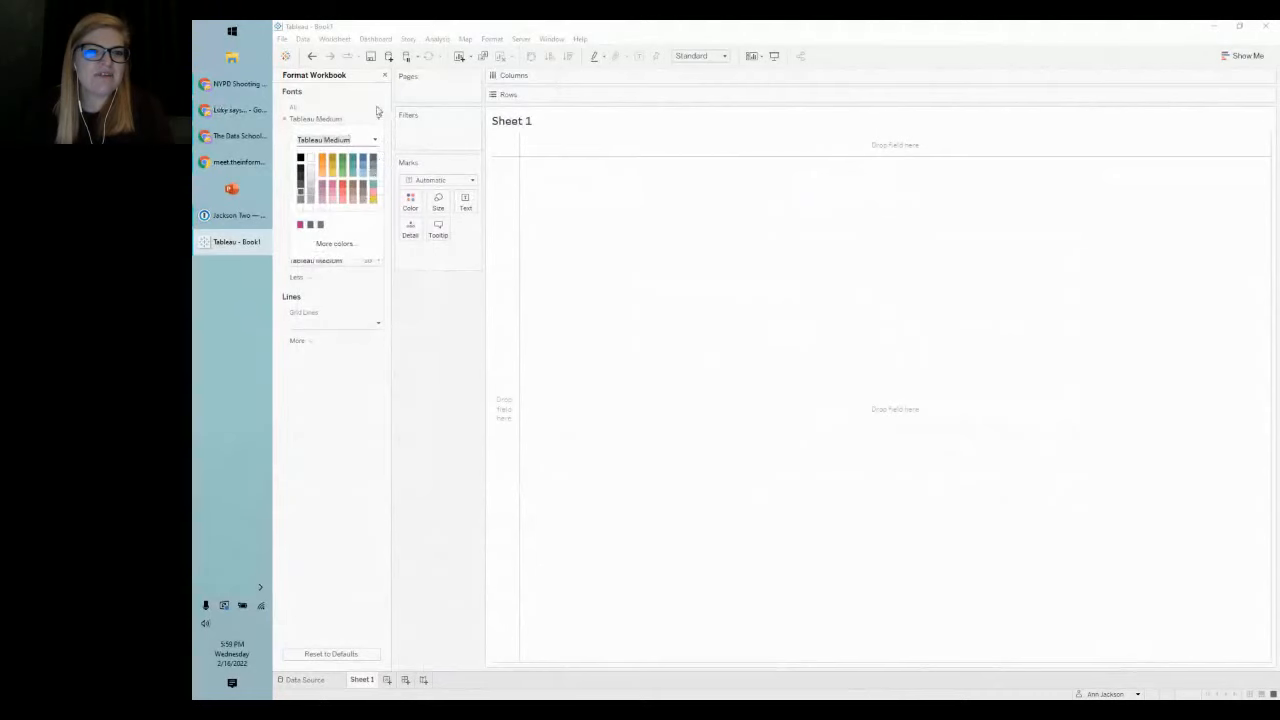
pyautogui.click(380, 115)
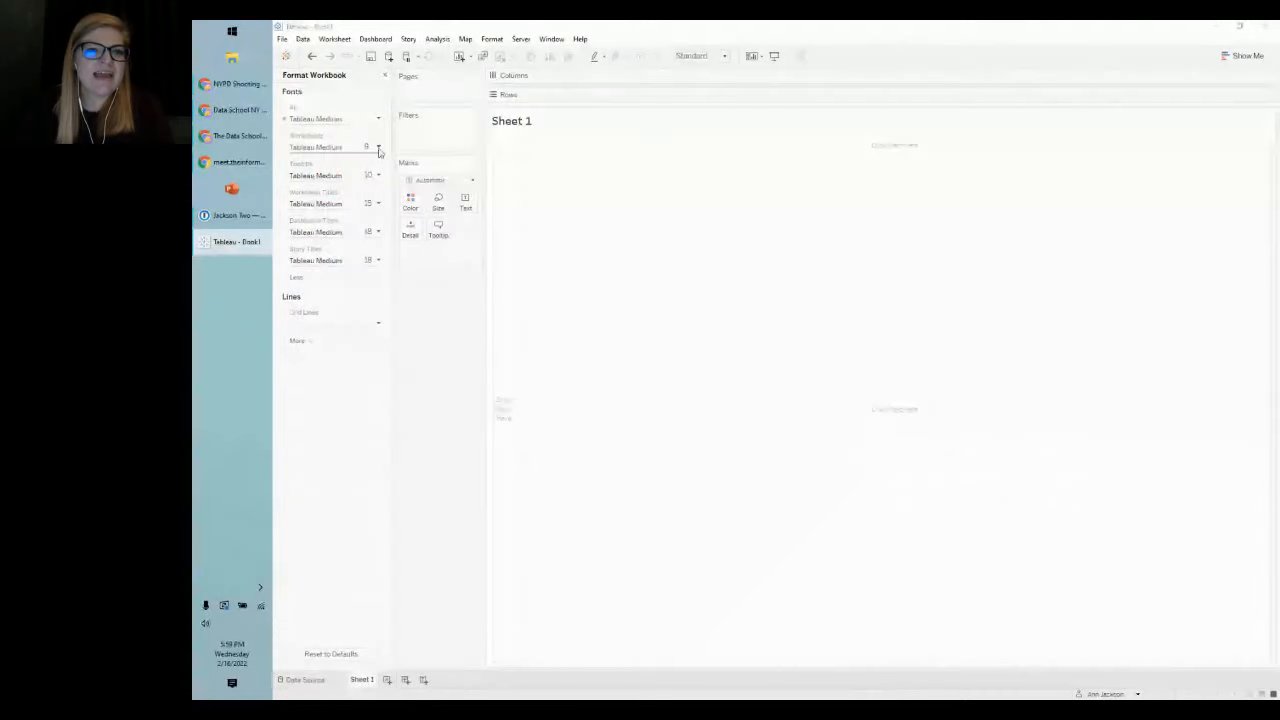
# Step: Set the workbook's worksheet font size to 12
pyautogui.click(378, 148)
pyautogui.click(320, 189)
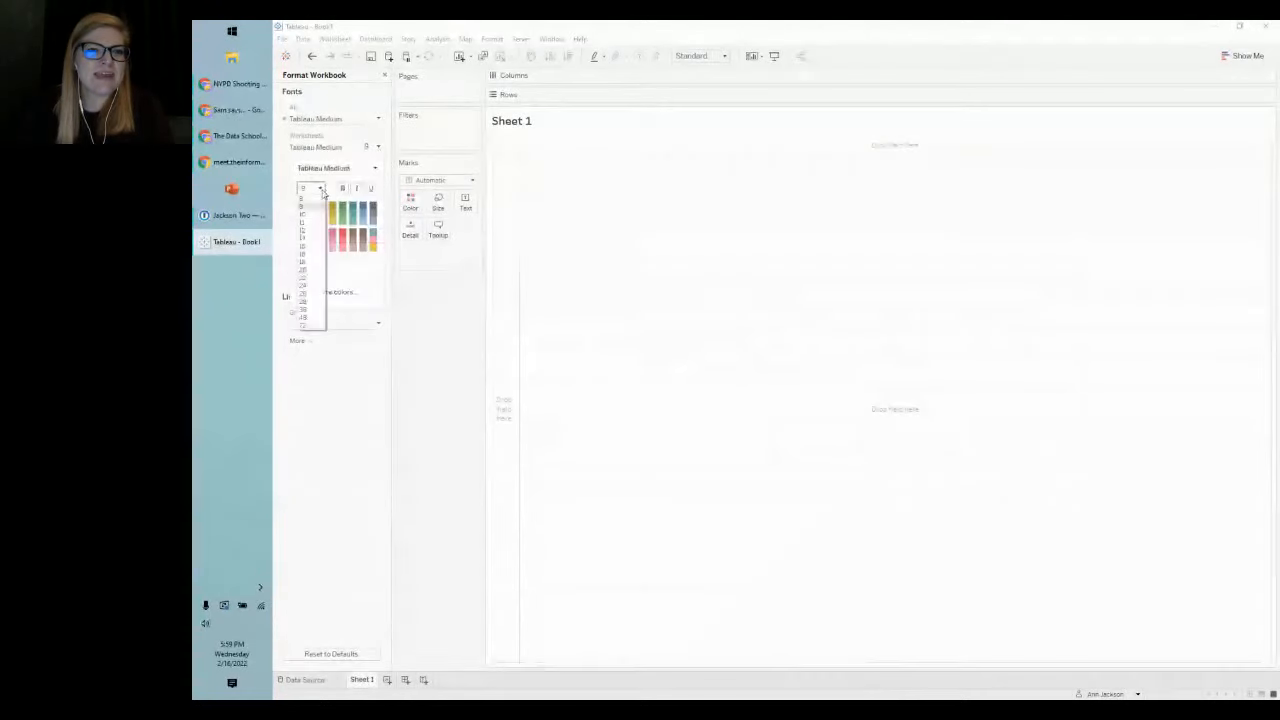
pyautogui.click(303, 237)
pyautogui.click(318, 189)
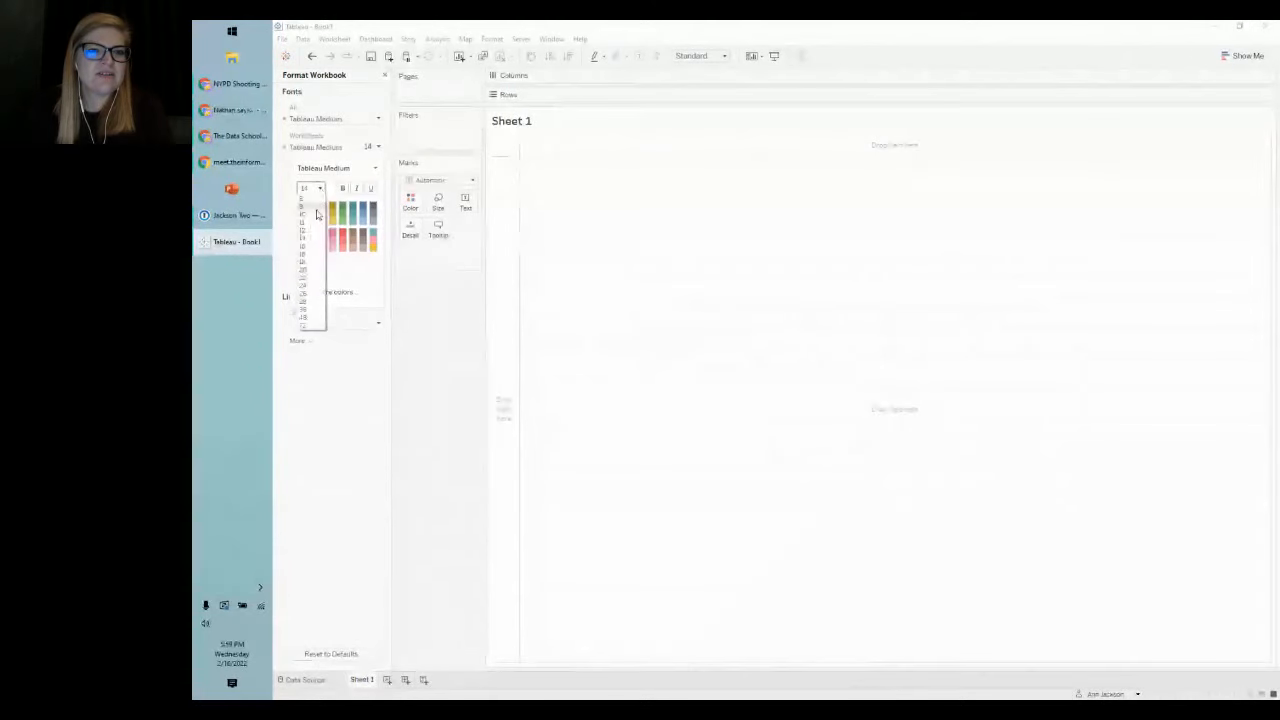
pyautogui.click(303, 229)
pyautogui.click(363, 406)
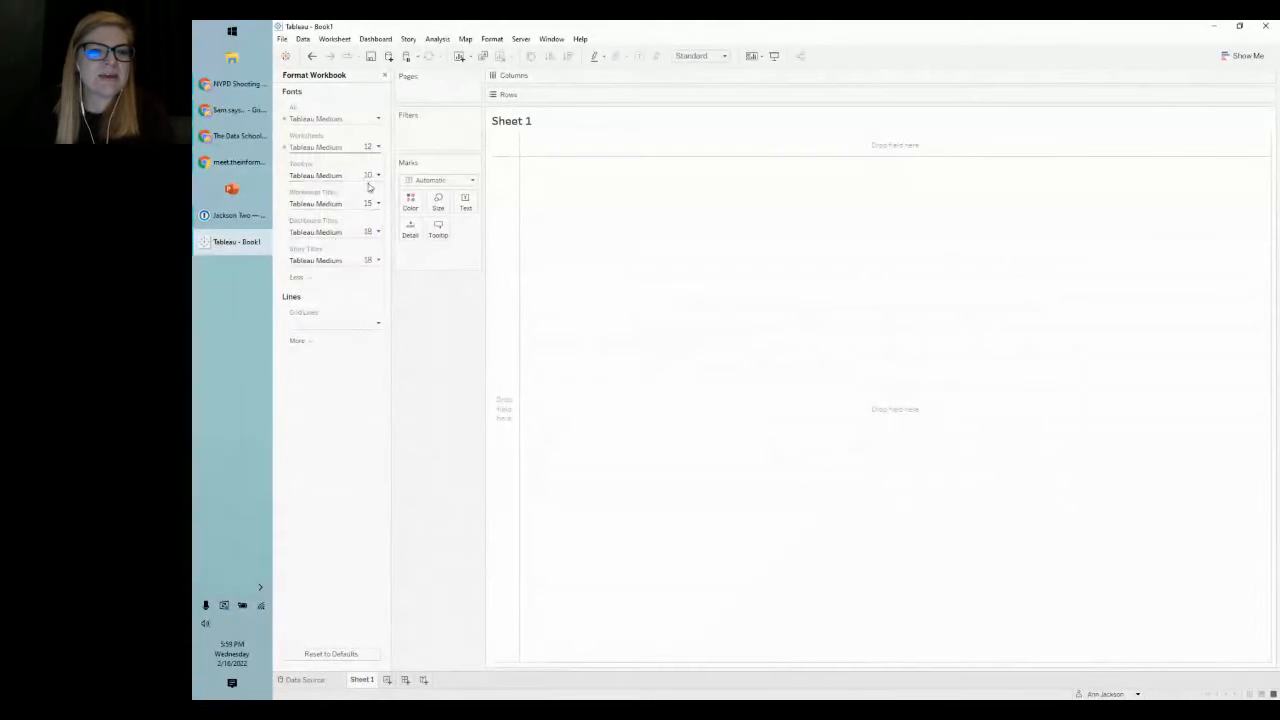
# Step: Set the workbook's tooltip font size to 11
pyautogui.click(371, 179)
pyautogui.click(310, 216)
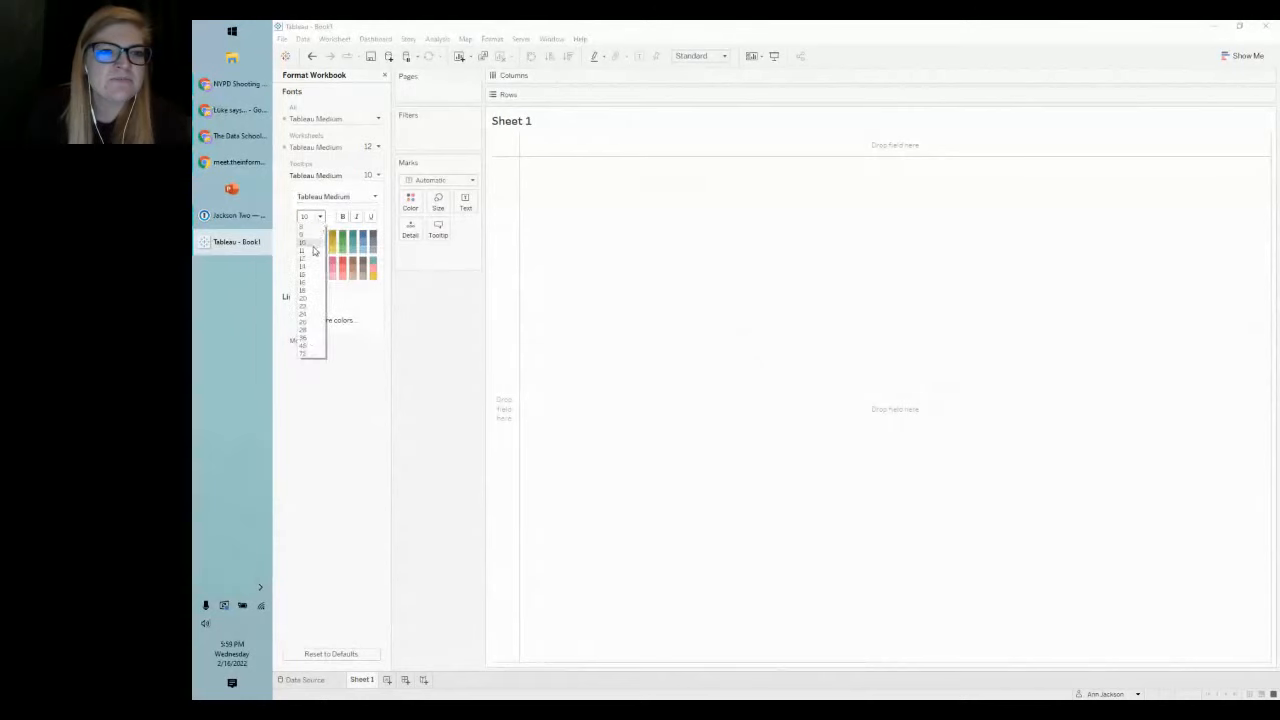
pyautogui.click(312, 250)
pyautogui.click(340, 380)
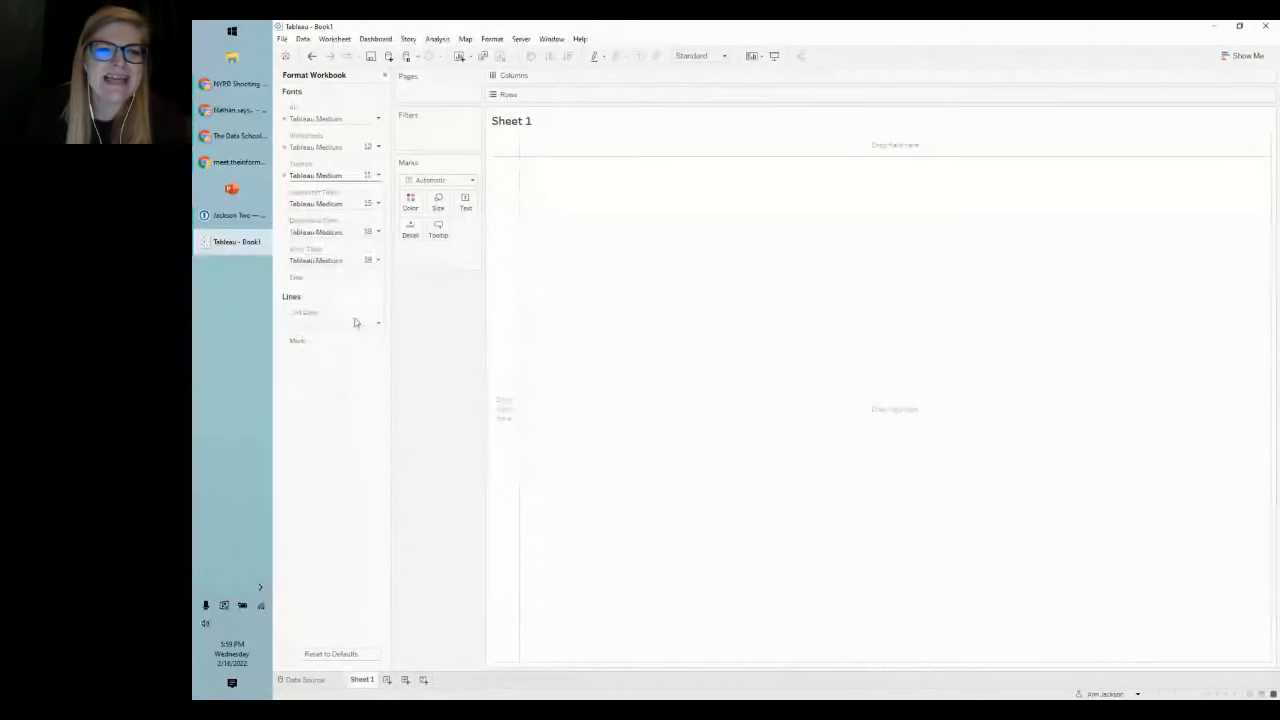
# Step: Set the worksheet title font size to 22 and close the workbook formatting
pyautogui.click(379, 204)
pyautogui.click(310, 245)
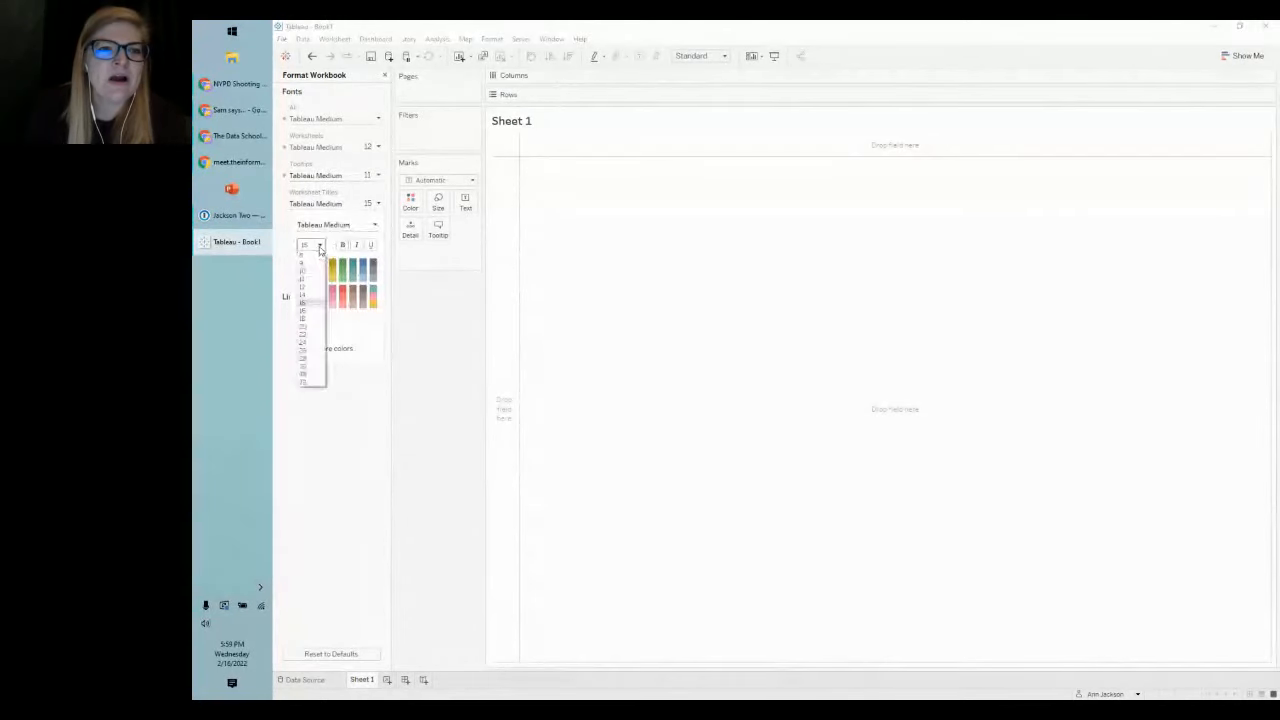
pyautogui.click(305, 338)
pyautogui.click(374, 377)
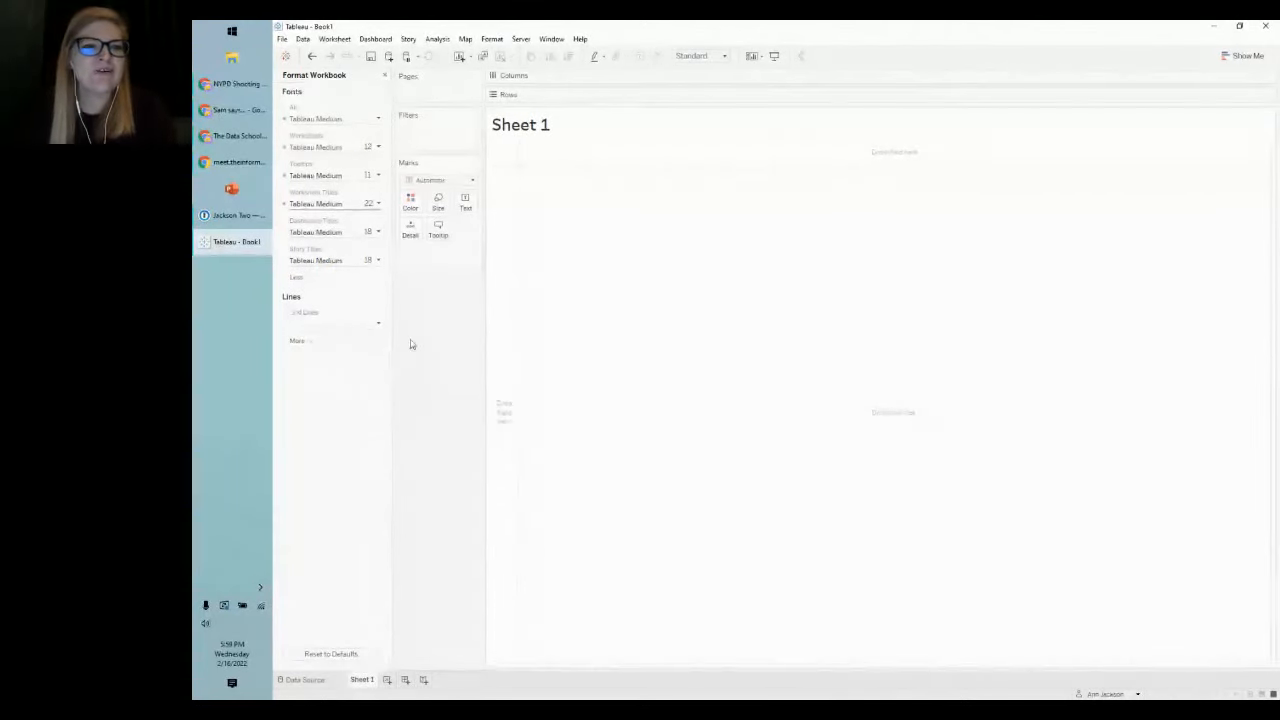
pyautogui.click(383, 77)
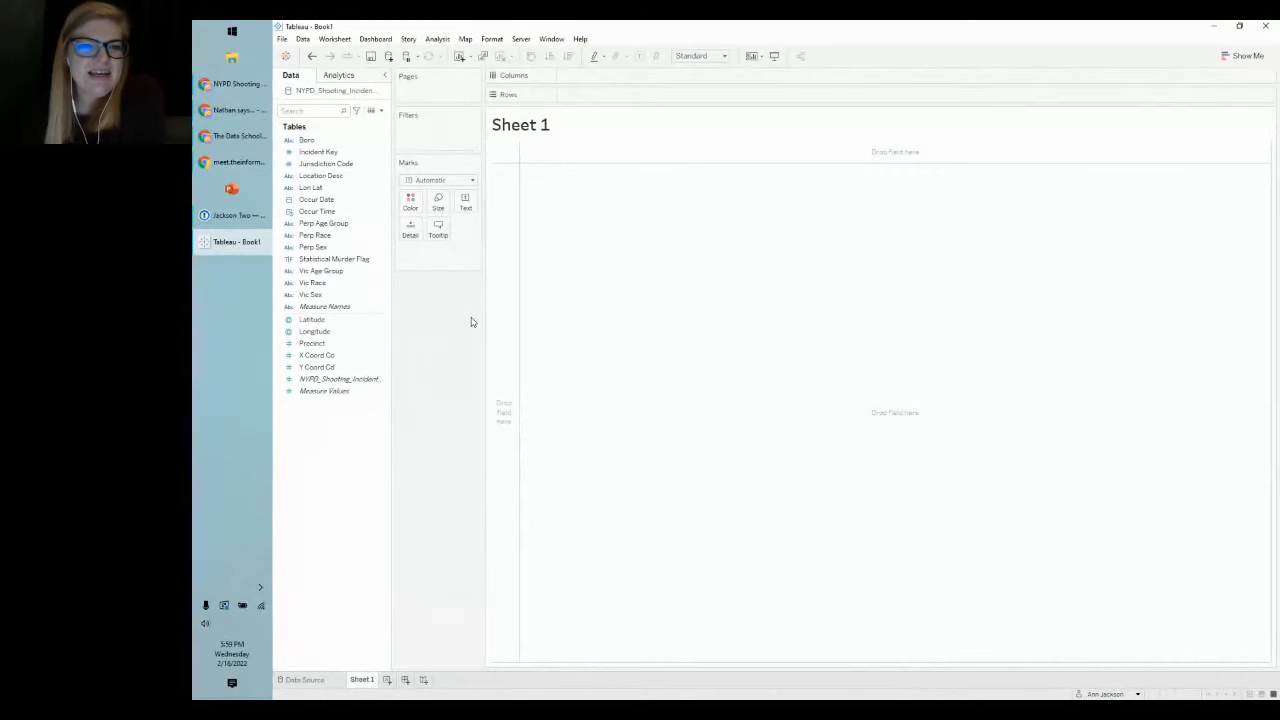
# Step: Add Occur Date by year to Columns and fit the sheet to Entire View
pyautogui.click(310, 200)
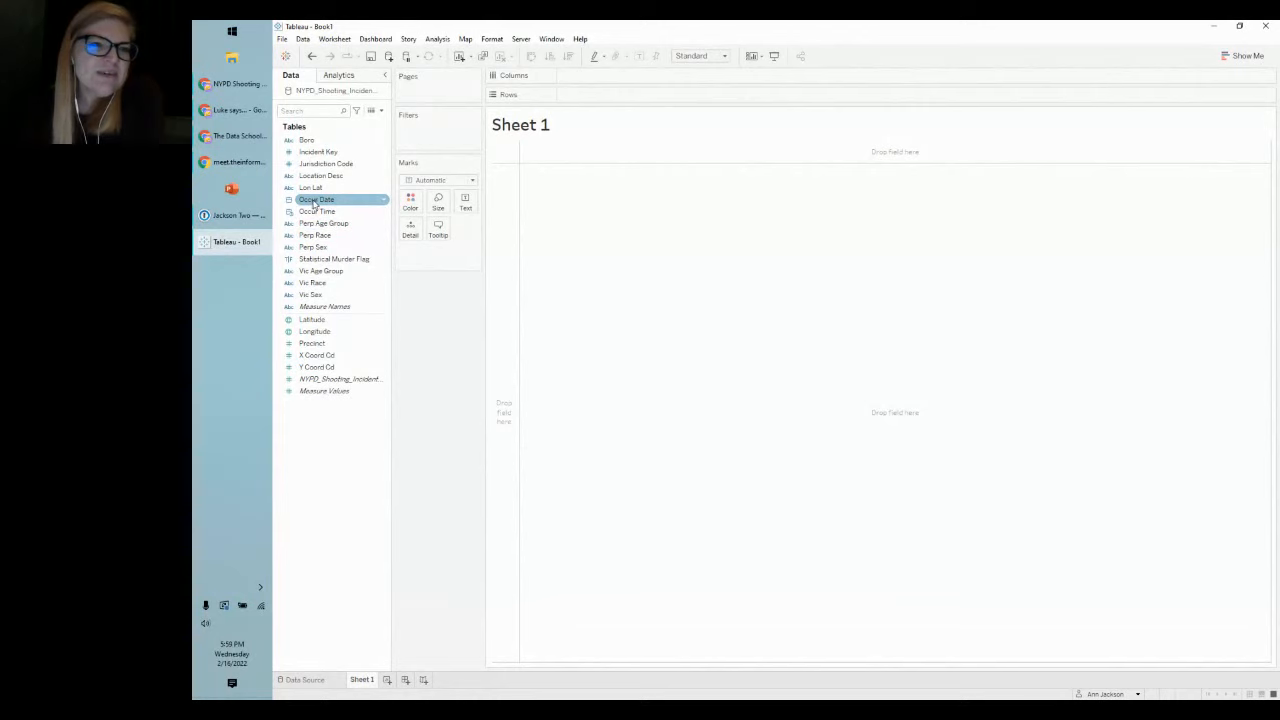
pyautogui.doubleClick(318, 202)
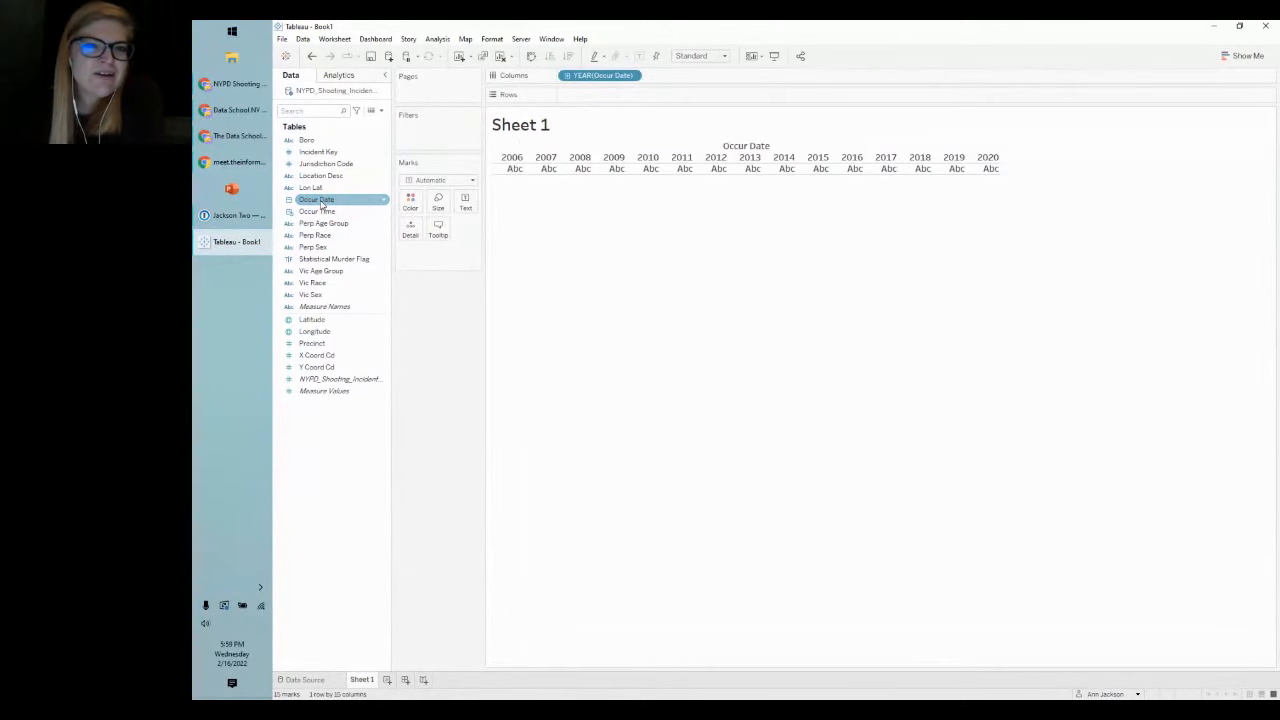
pyautogui.click(700, 56)
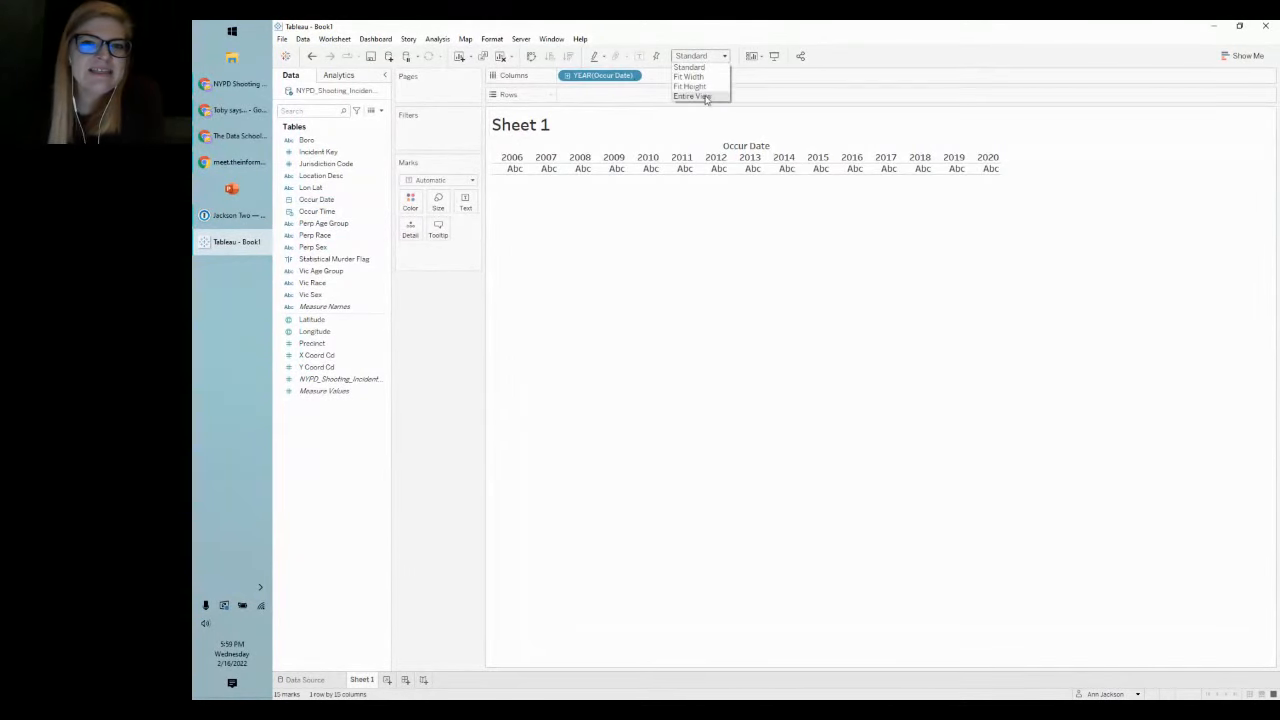
pyautogui.click(706, 96)
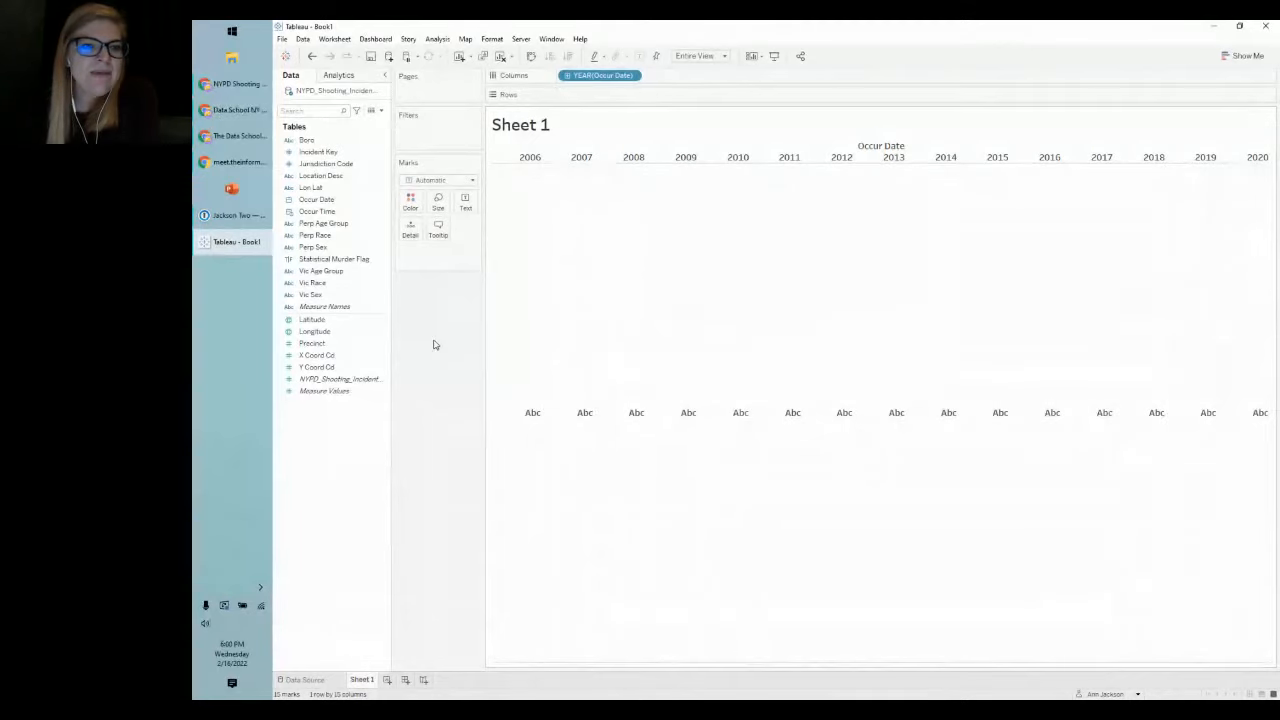
# Step: Plot the NYPD shooting table's record count on Rows, widening the field list to read its name and narrowing it again
pyautogui.click(386, 356)
pyautogui.moveTo(391, 351); pyautogui.dragTo(457, 351)
pyautogui.click(389, 380)
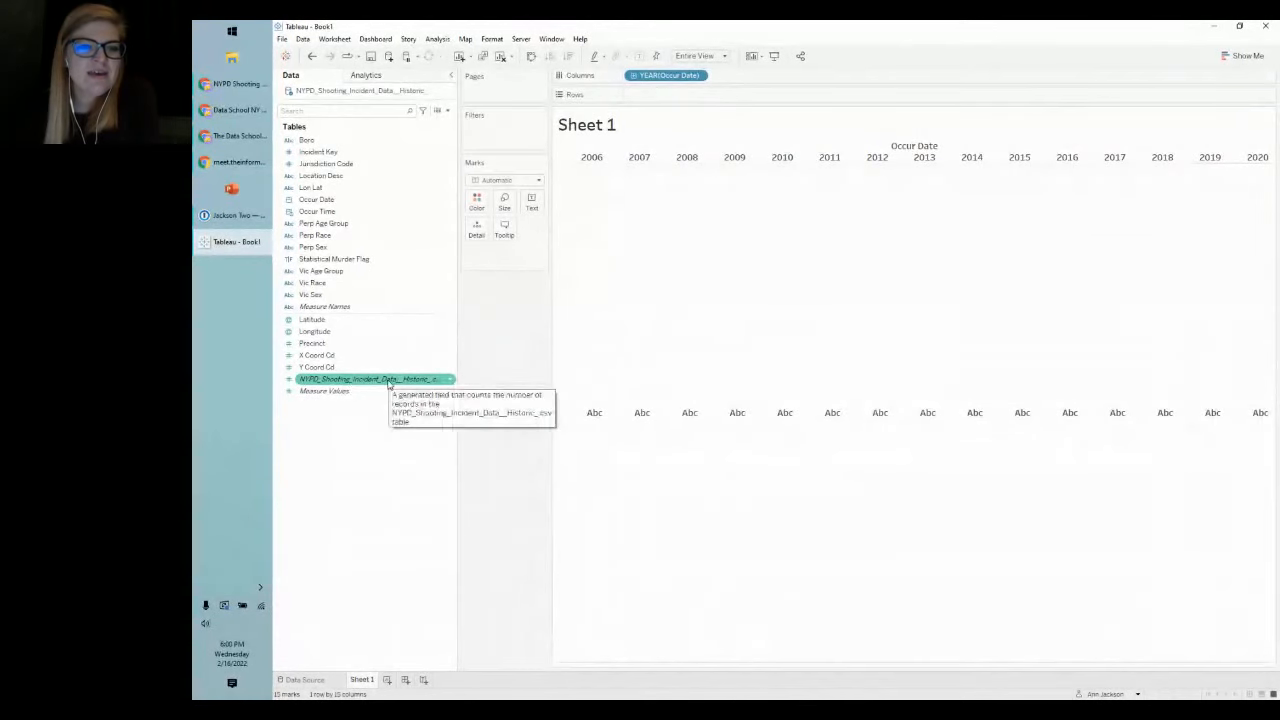
pyautogui.moveTo(363, 381); pyautogui.dragTo(692, 97)
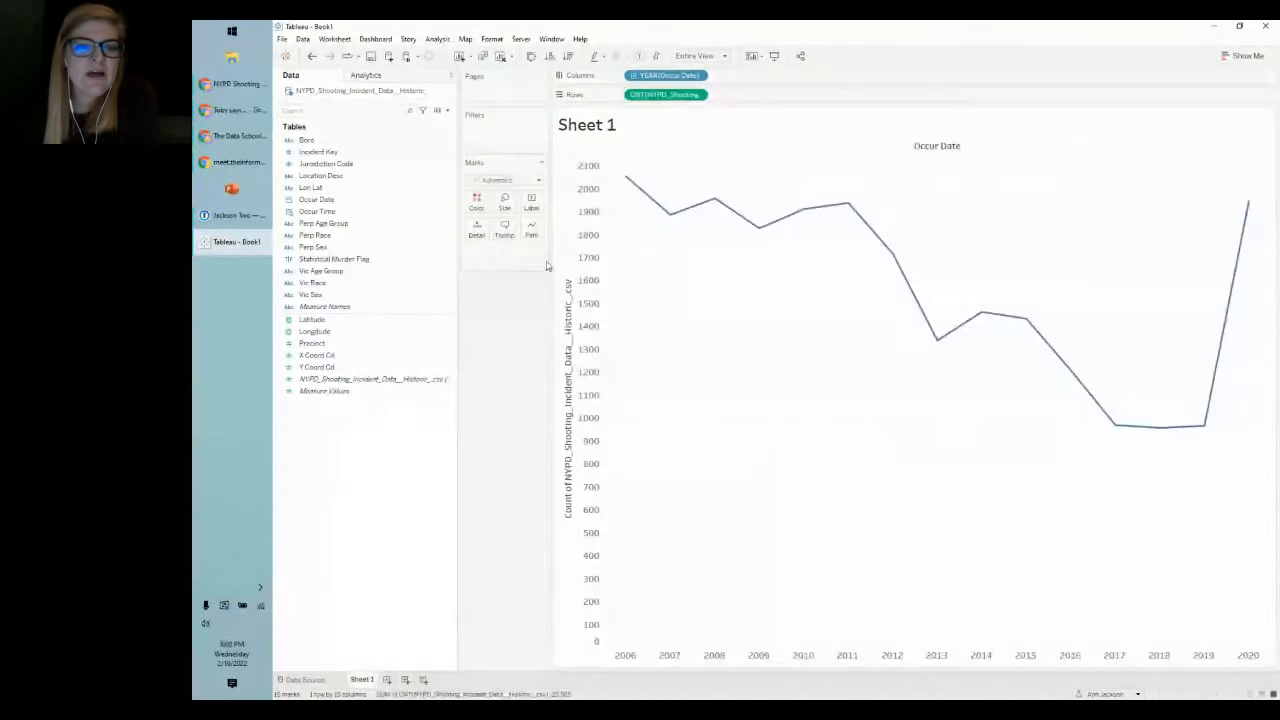
pyautogui.moveTo(629, 182)
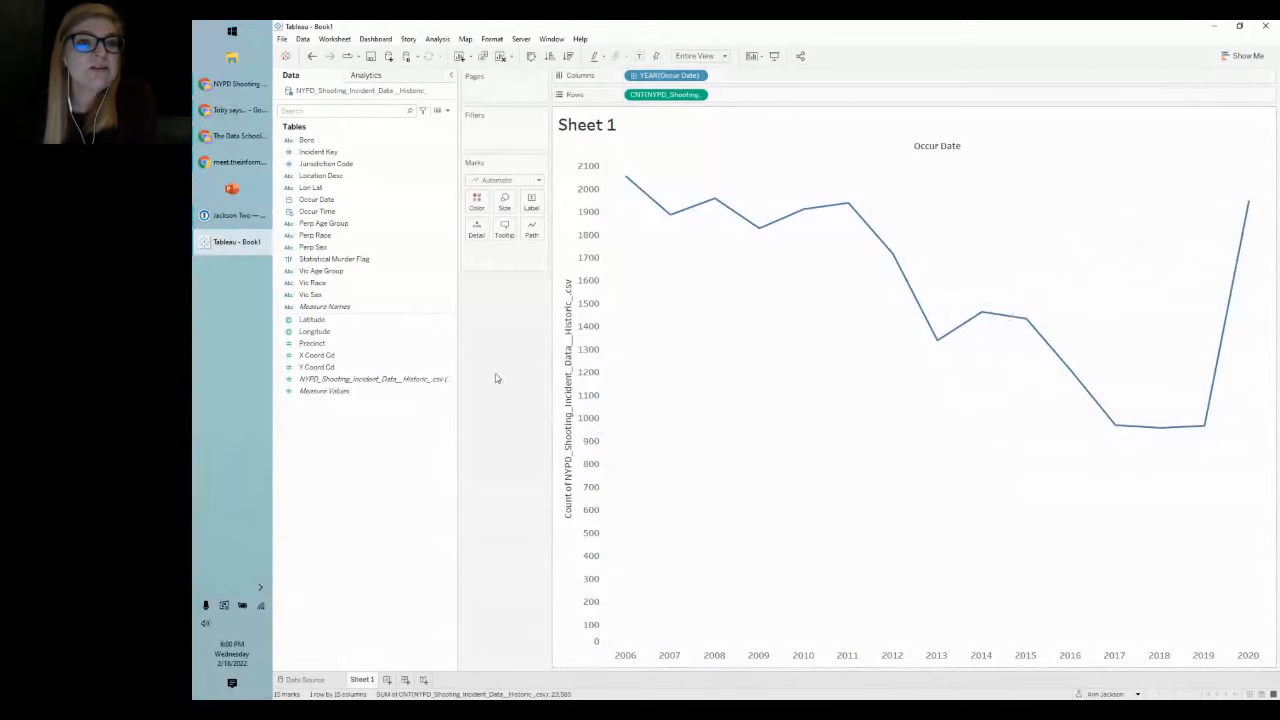
pyautogui.moveTo(457, 353); pyautogui.dragTo(398, 351)
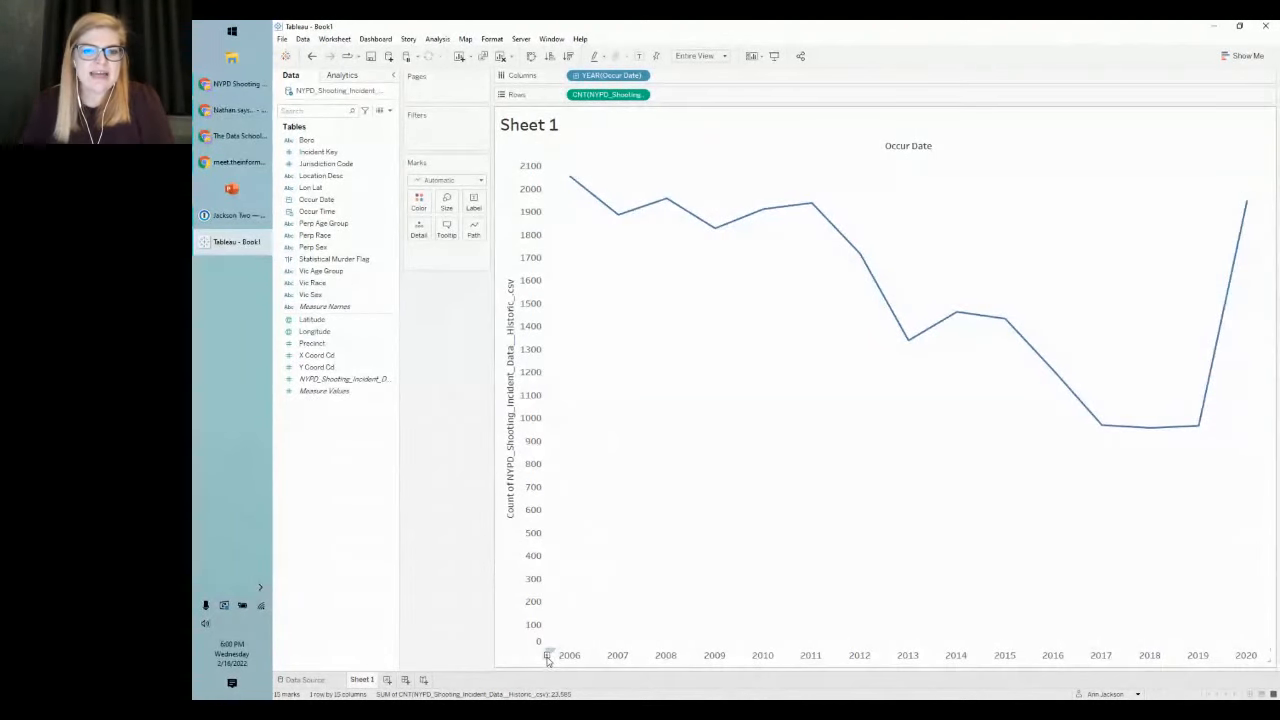
# Step: Drill Occur Date down to quarter and month on Columns, and remove the quarter level
pyautogui.click(546, 655)
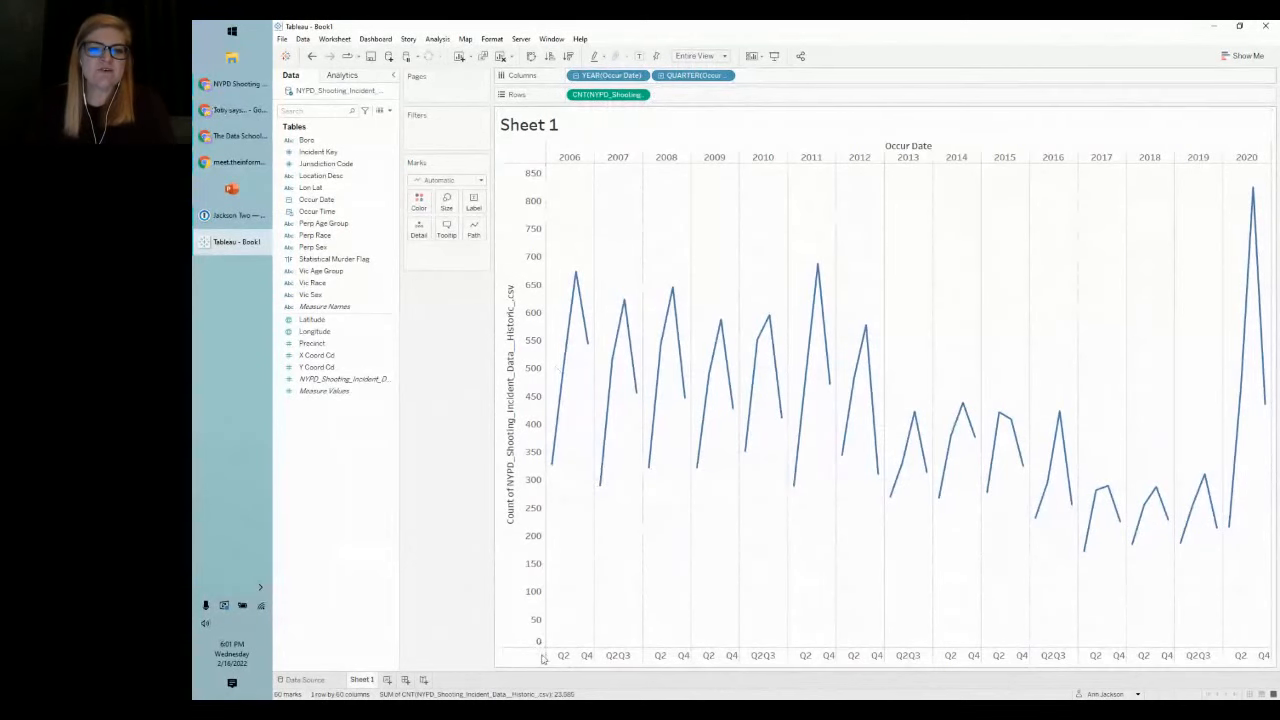
pyautogui.click(660, 77)
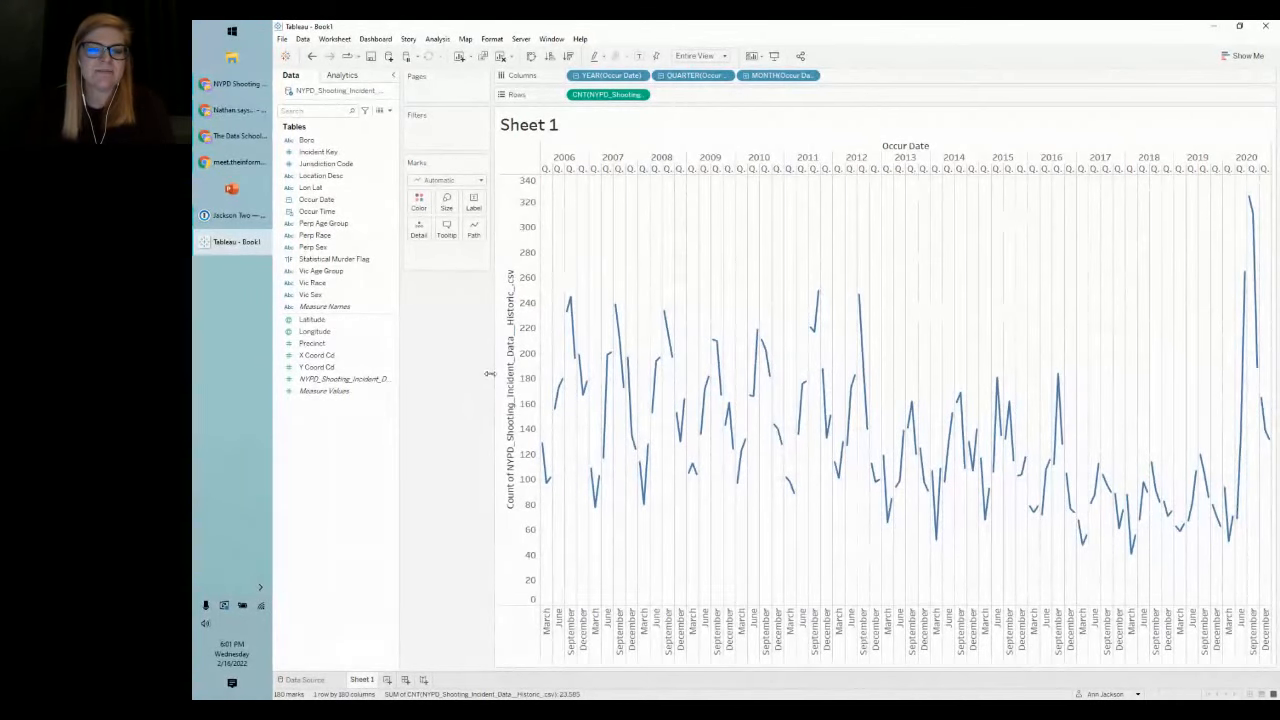
pyautogui.moveTo(690, 80); pyautogui.dragTo(450, 317)
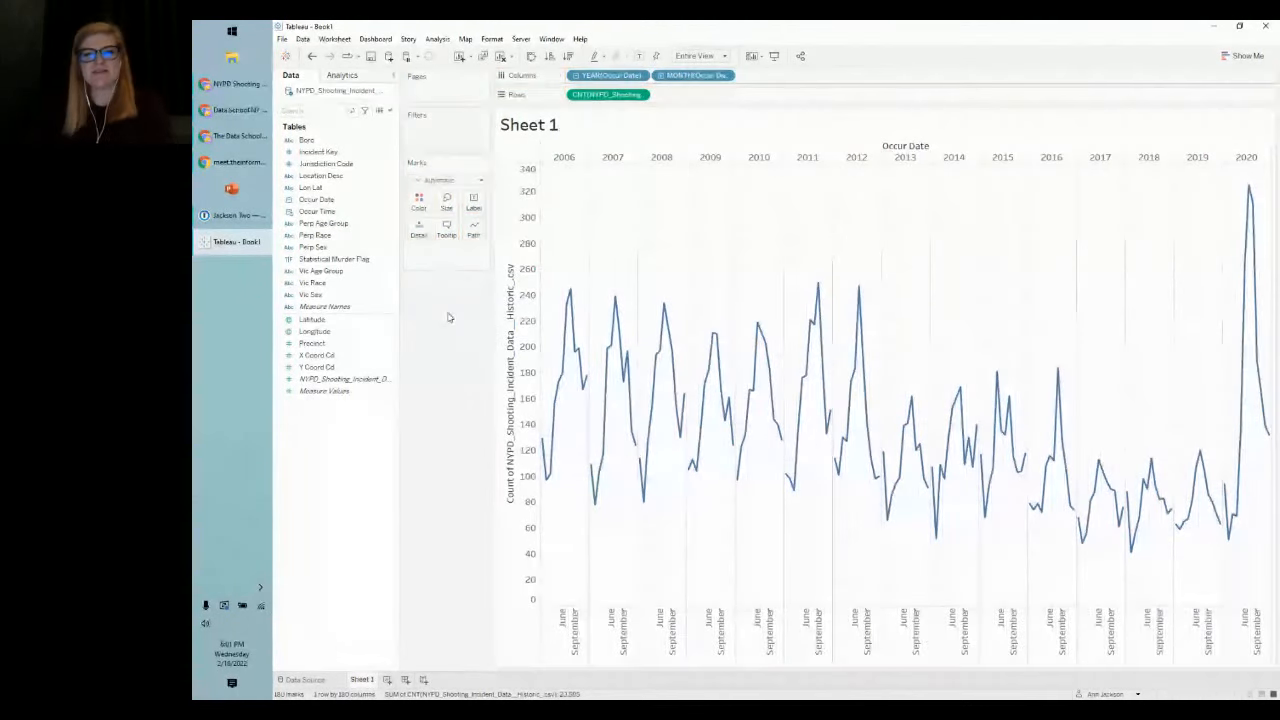
# Step: Reorder Columns so that the month of Occur Date comes before its year
pyautogui.moveTo(587, 361)
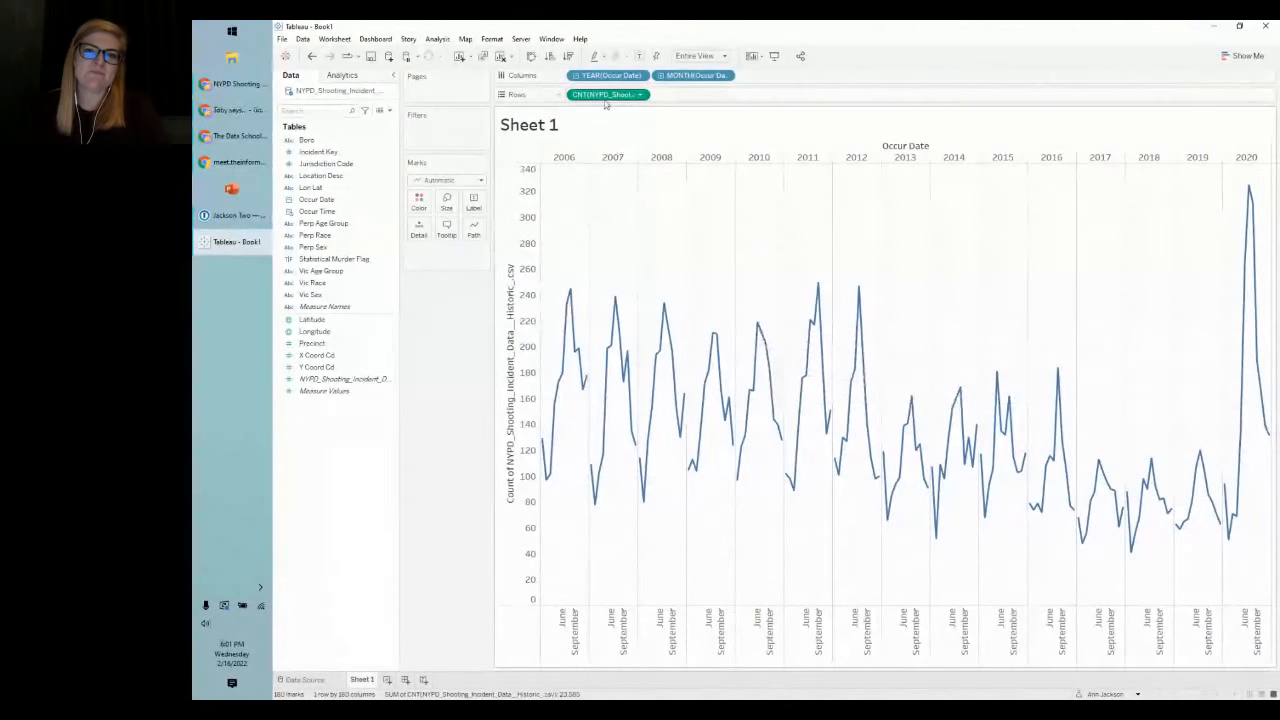
pyautogui.moveTo(597, 82); pyautogui.dragTo(781, 86)
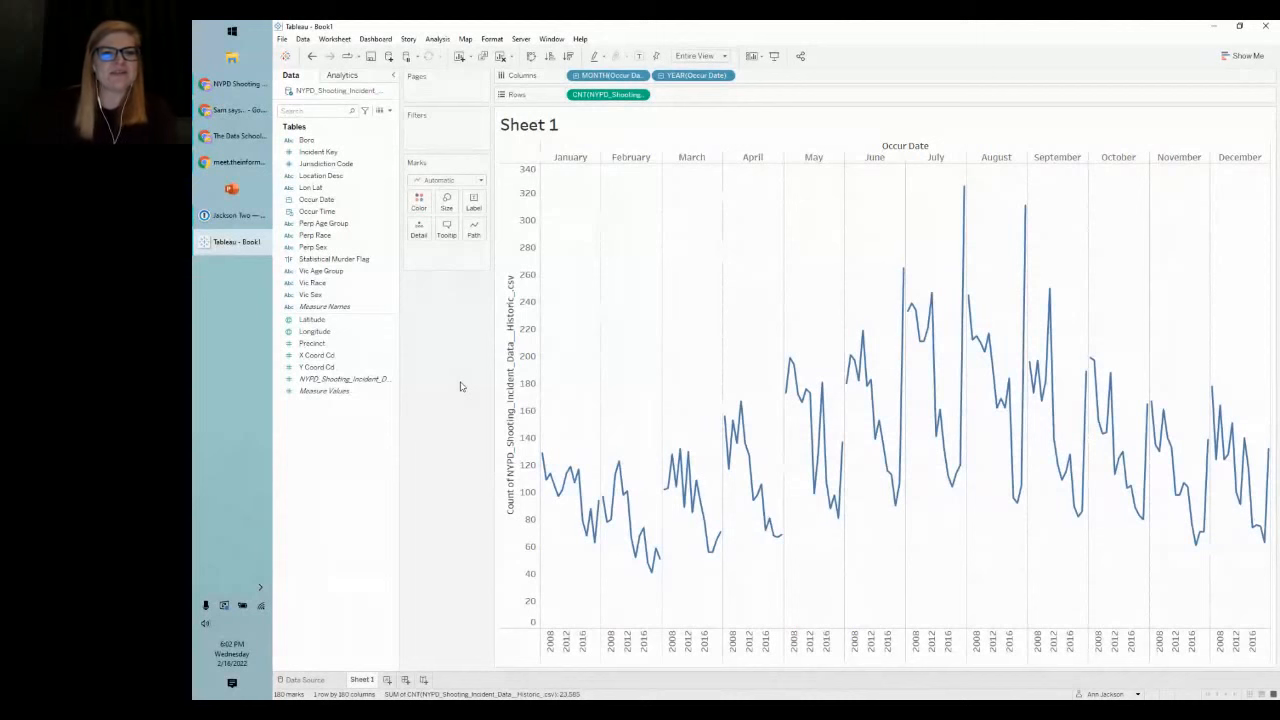
# Step: Check the data source page of the shooting dataset and return to Sheet 1
pyautogui.click(305, 680)
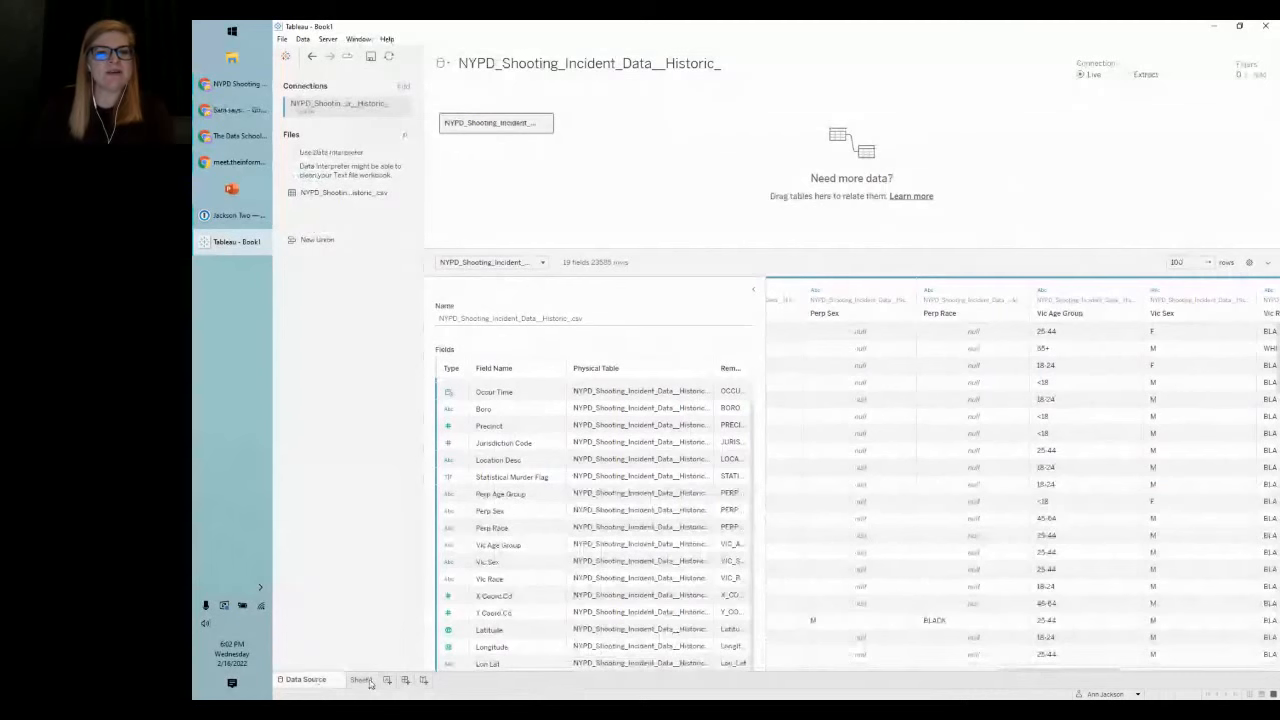
pyautogui.click(362, 680)
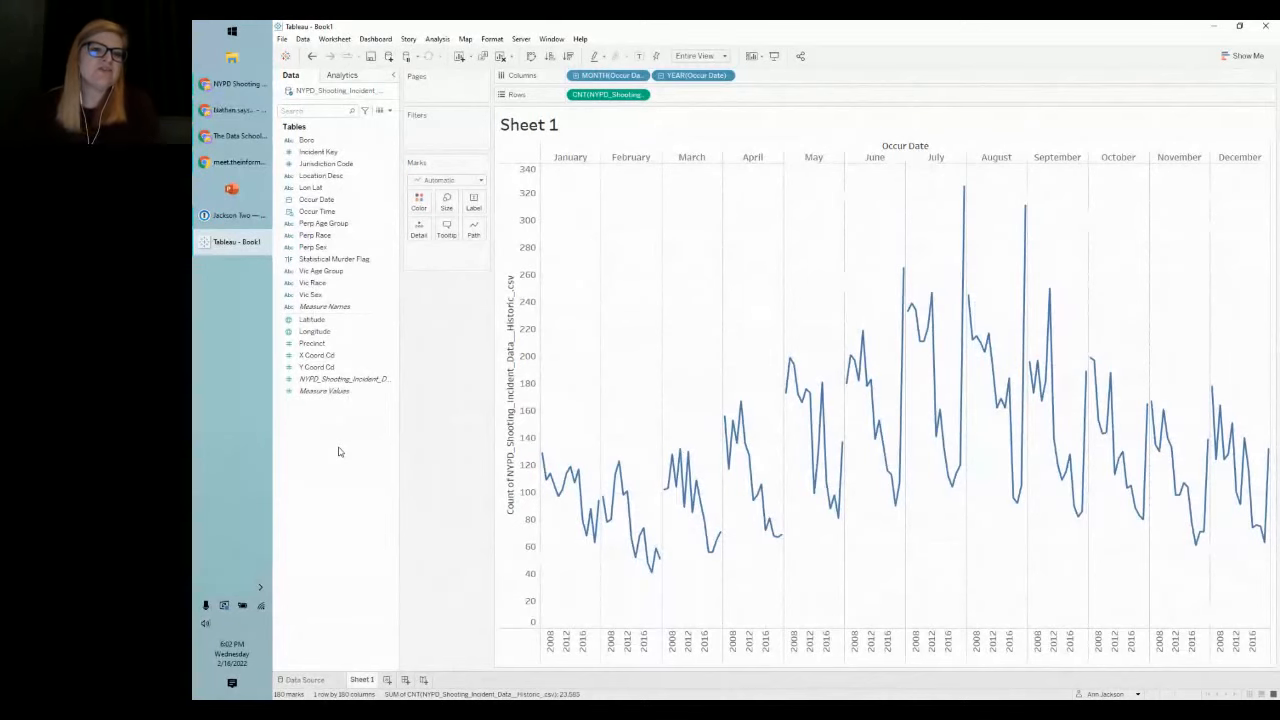
pyautogui.click(300, 307)
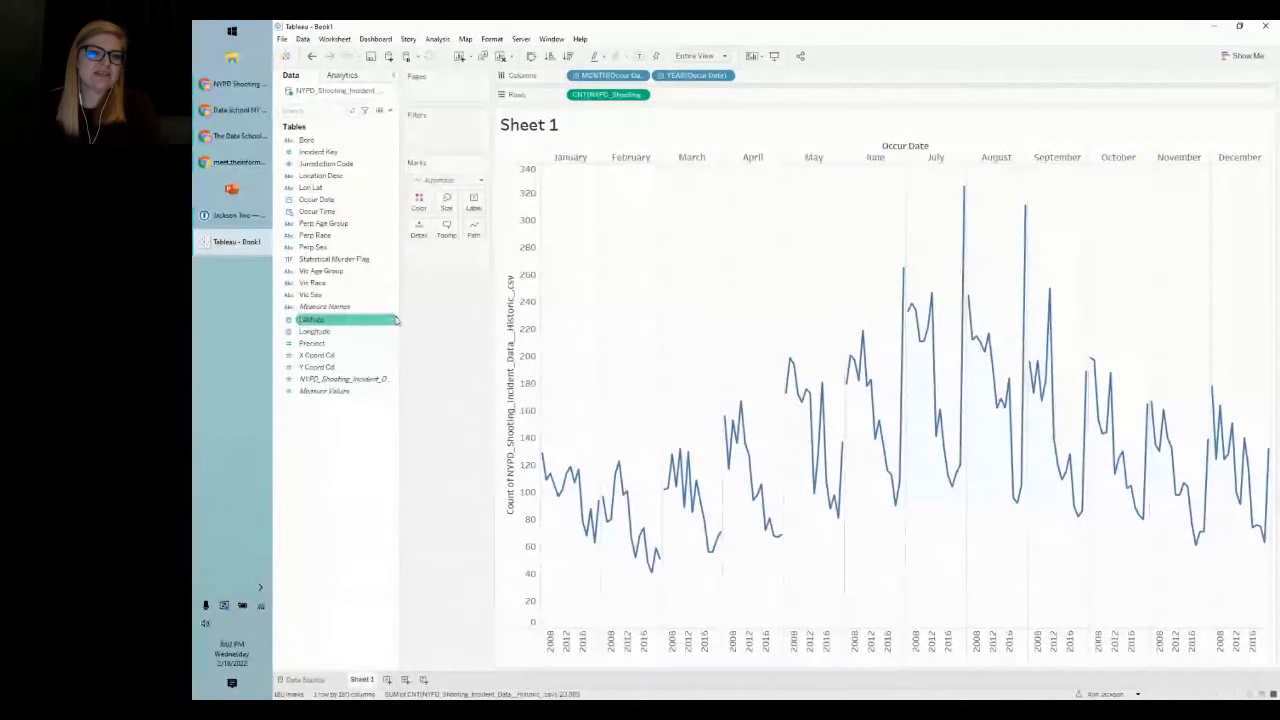
pyautogui.click(384, 498)
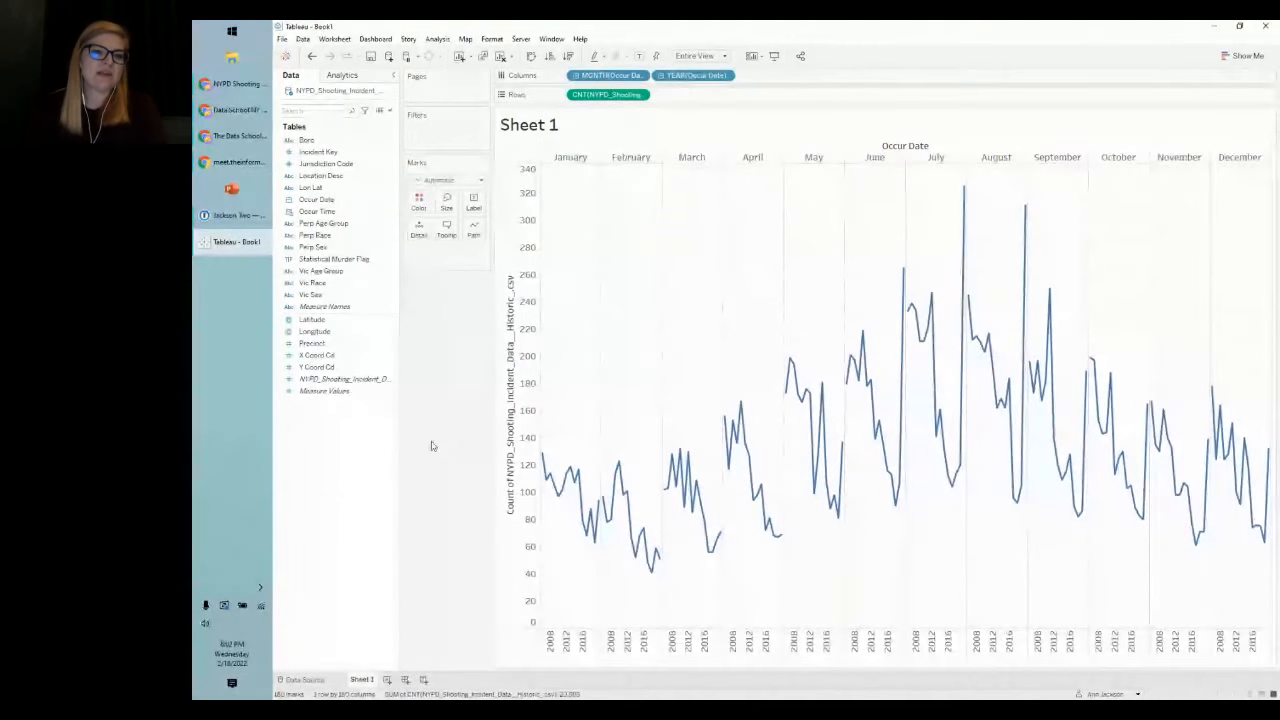
pyautogui.click(340, 380)
pyautogui.moveTo(335, 385); pyautogui.dragTo(630, 96)
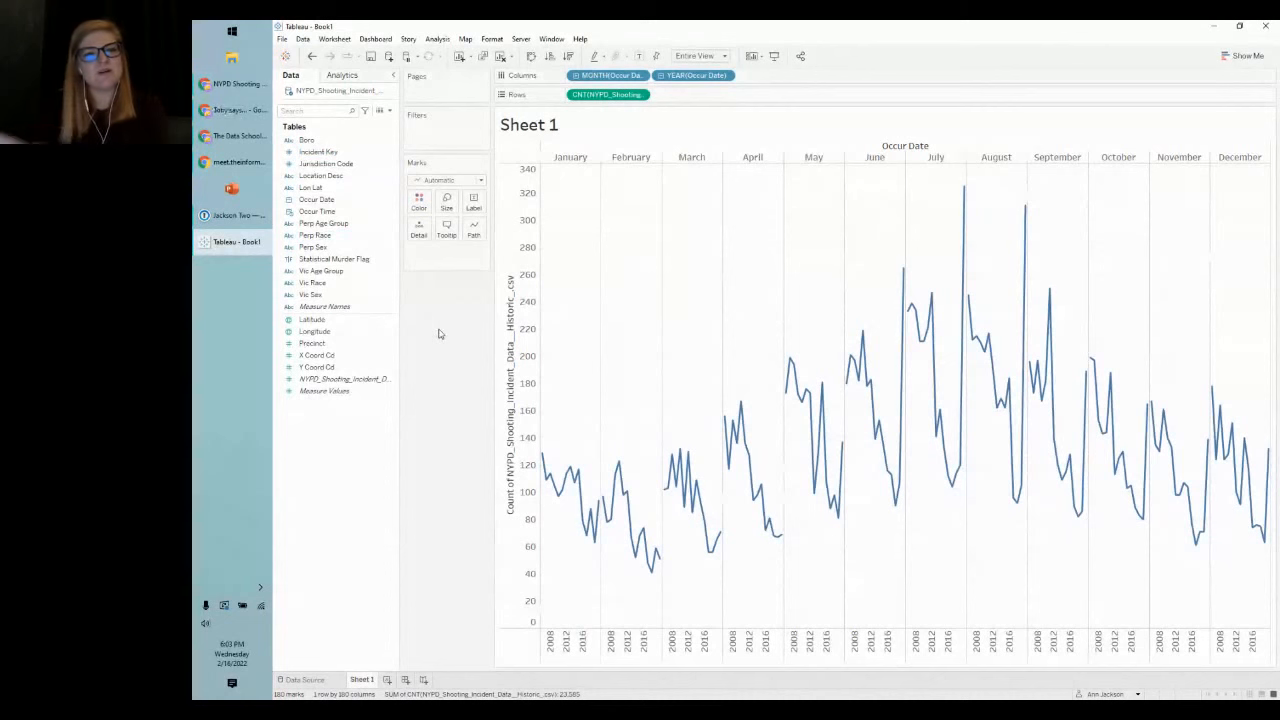
pyautogui.click(336, 153)
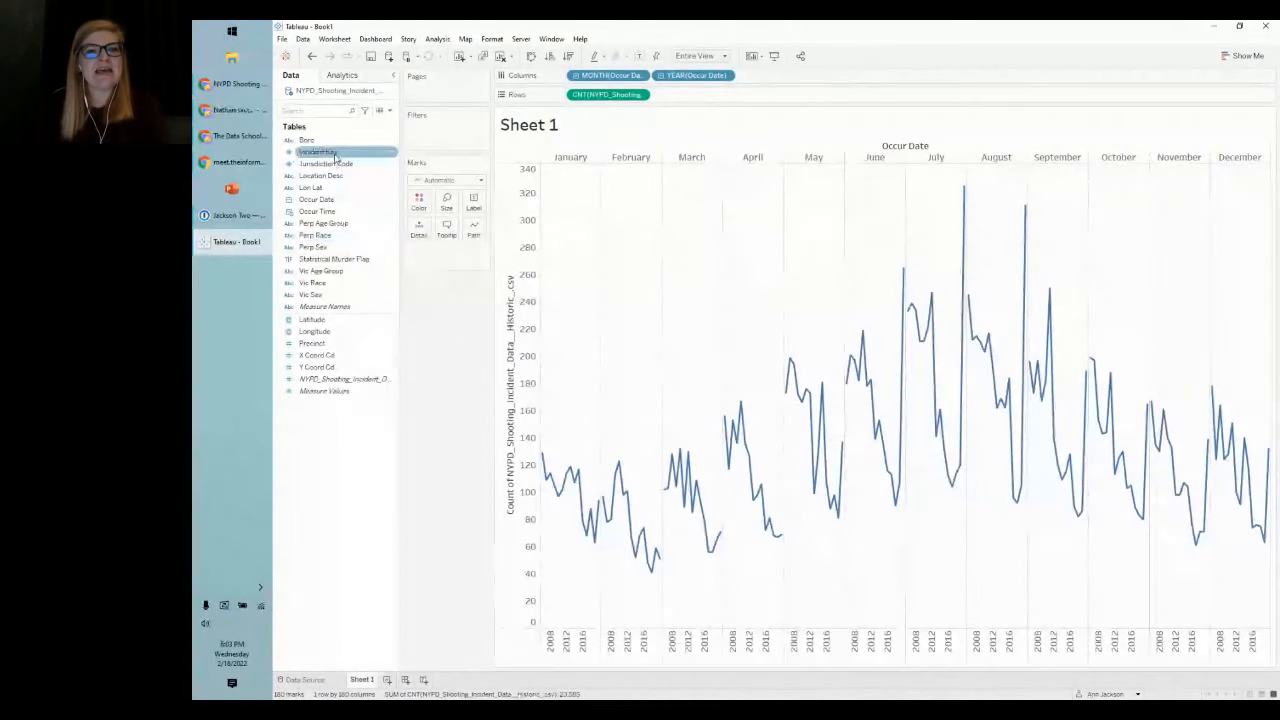
pyautogui.moveTo(336, 155); pyautogui.dragTo(424, 380)
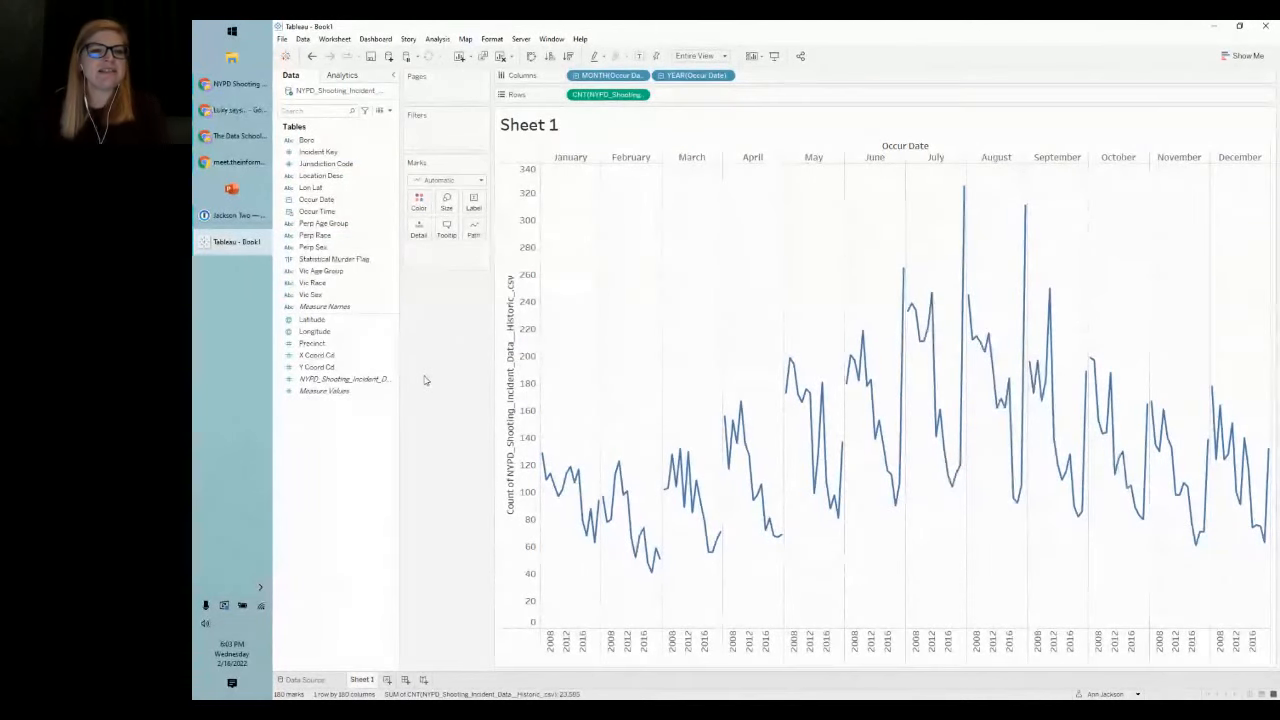
# Step: Preview the underlying rows of the shooting table, close the preview, and convert Precinct from a measure to a dimension
pyautogui.click(336, 344)
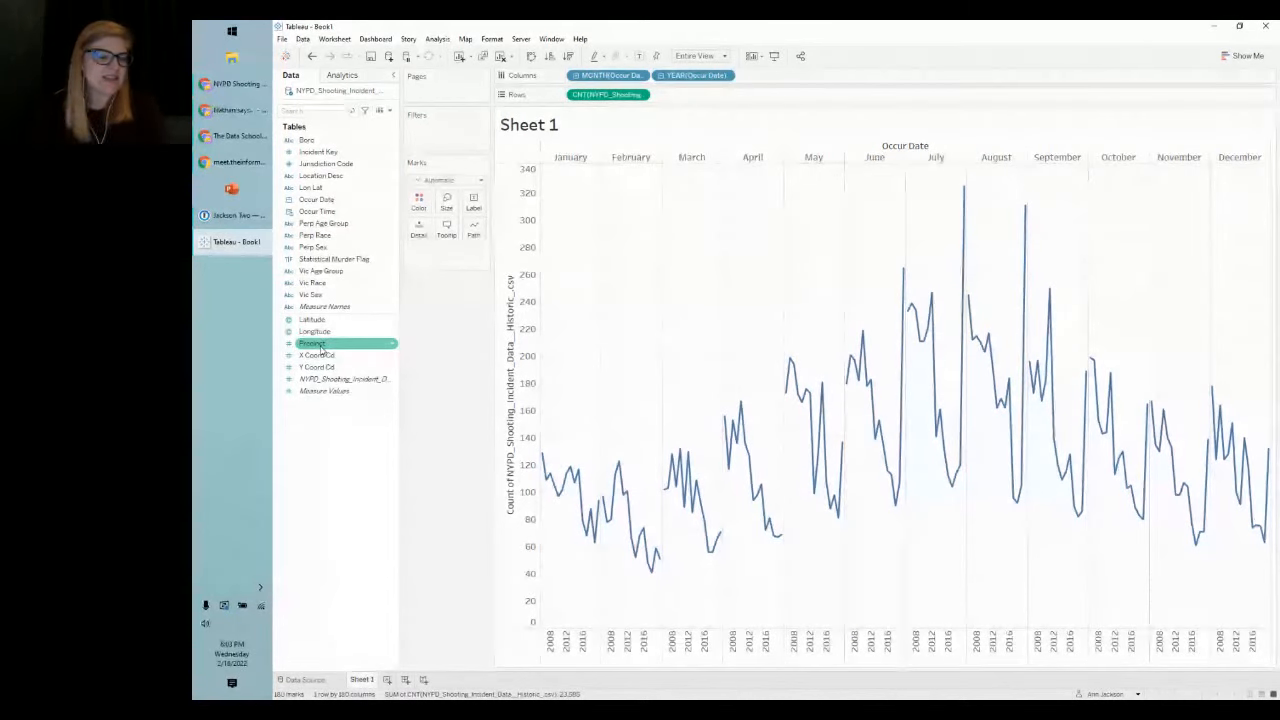
pyautogui.moveTo(321, 347); pyautogui.dragTo(383, 116)
pyautogui.click(380, 112)
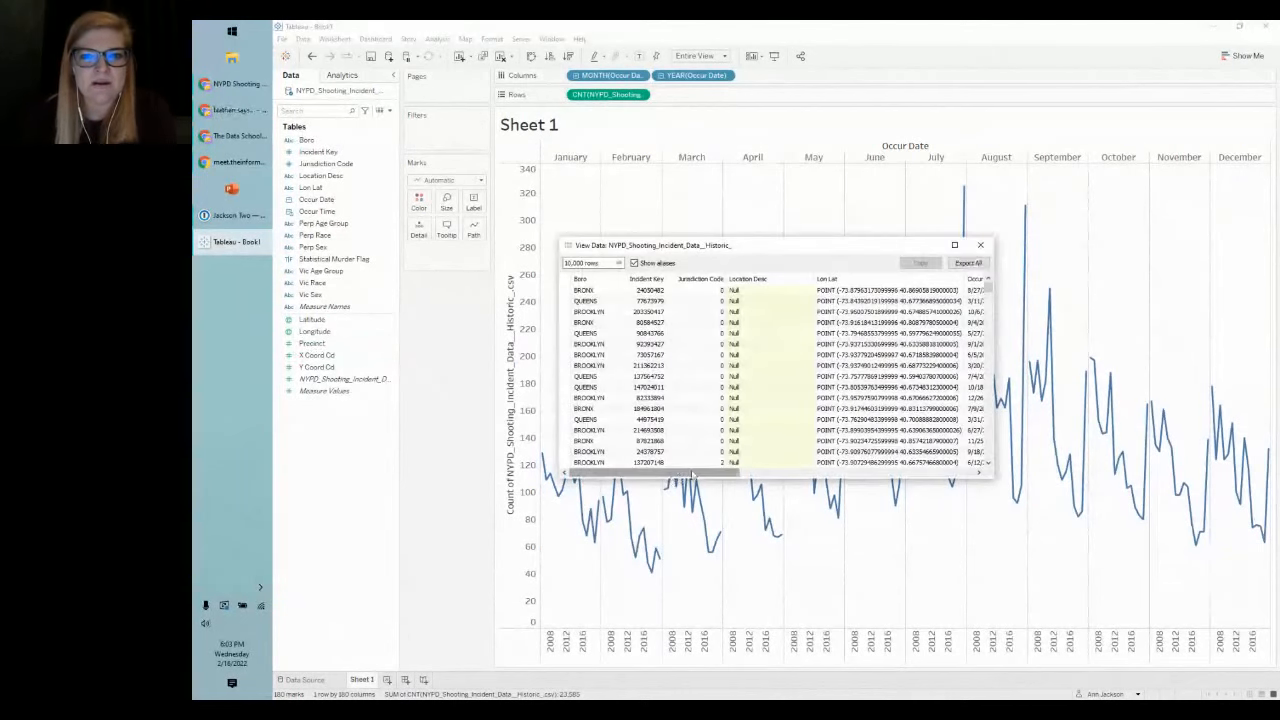
pyautogui.click(981, 246)
pyautogui.moveTo(318, 343); pyautogui.dragTo(330, 261)
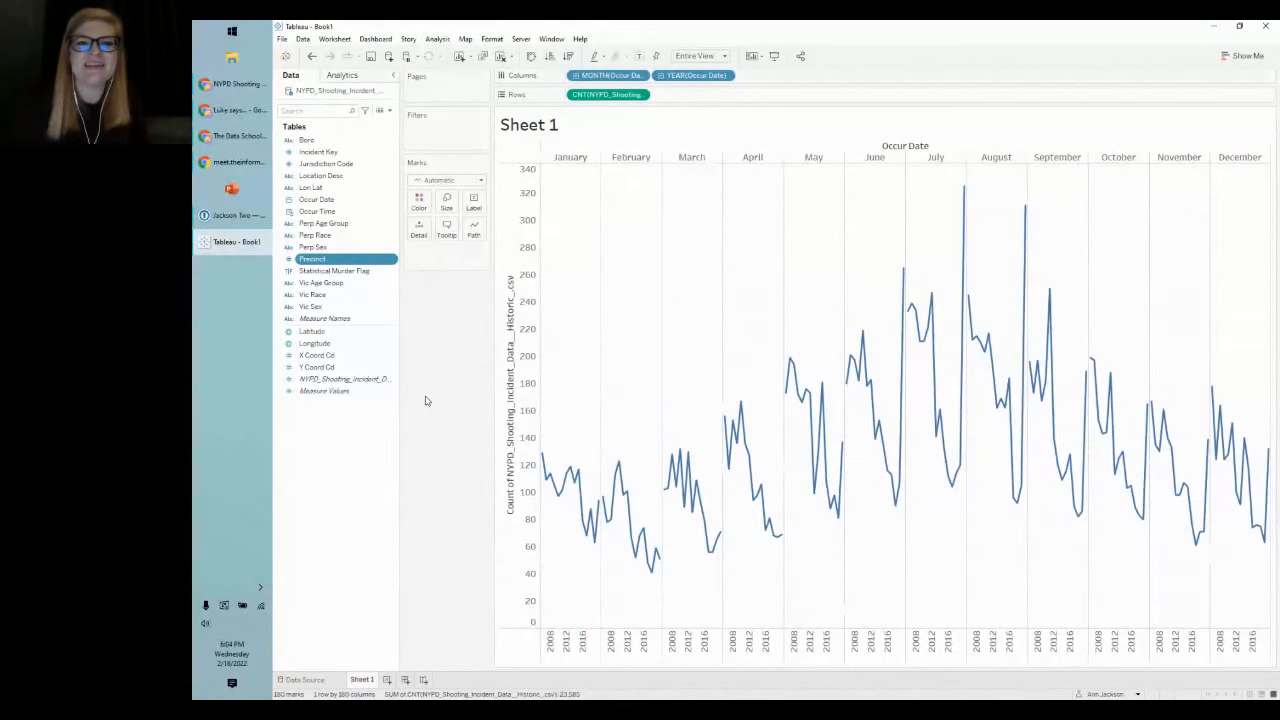
# Step: Put the year of Occur Date before its month on Columns, and move the year to Color for one line per year
pyautogui.moveTo(312, 259); pyautogui.dragTo(782, 84)
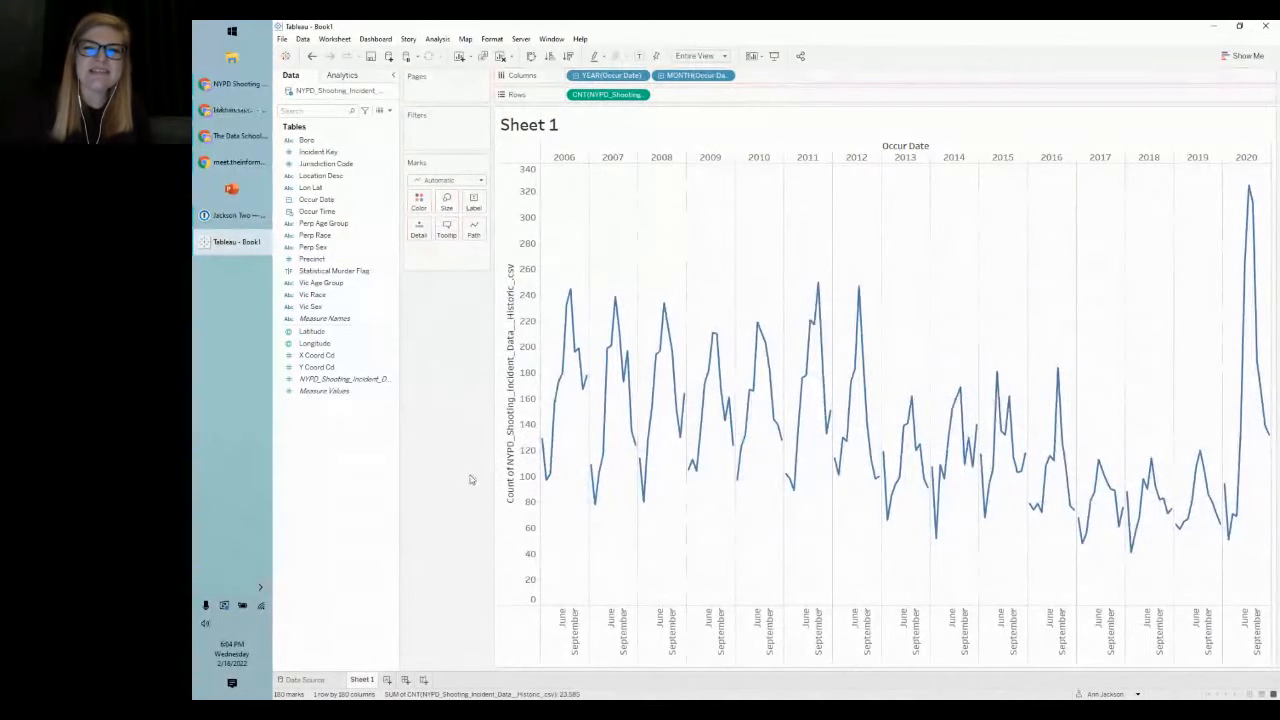
pyautogui.moveTo(1248, 190)
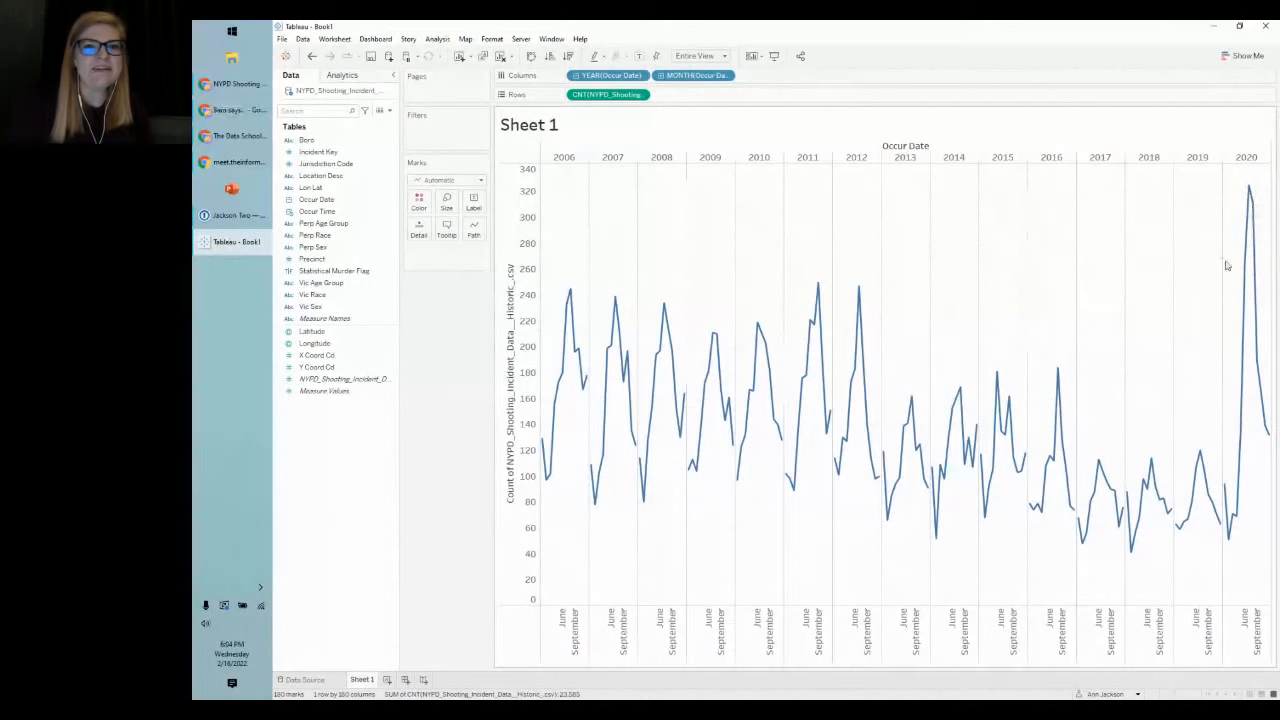
pyautogui.moveTo(610, 75); pyautogui.dragTo(419, 201)
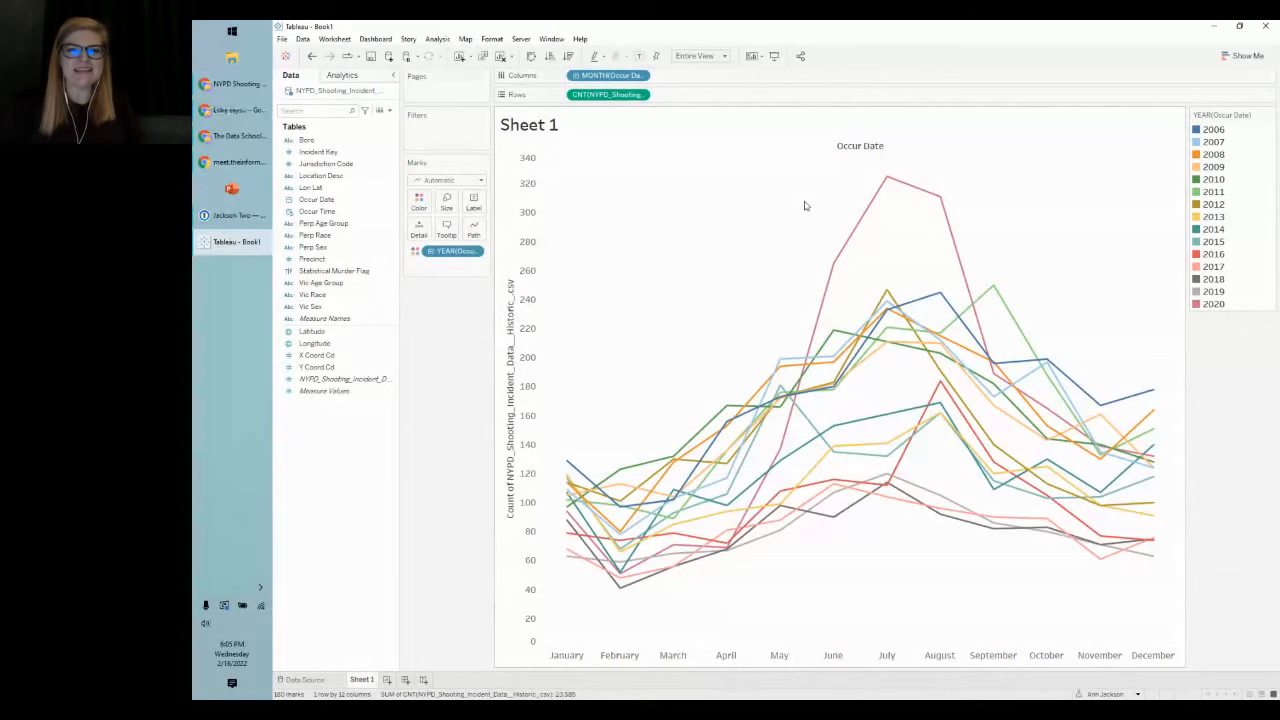
pyautogui.moveTo(826, 328)
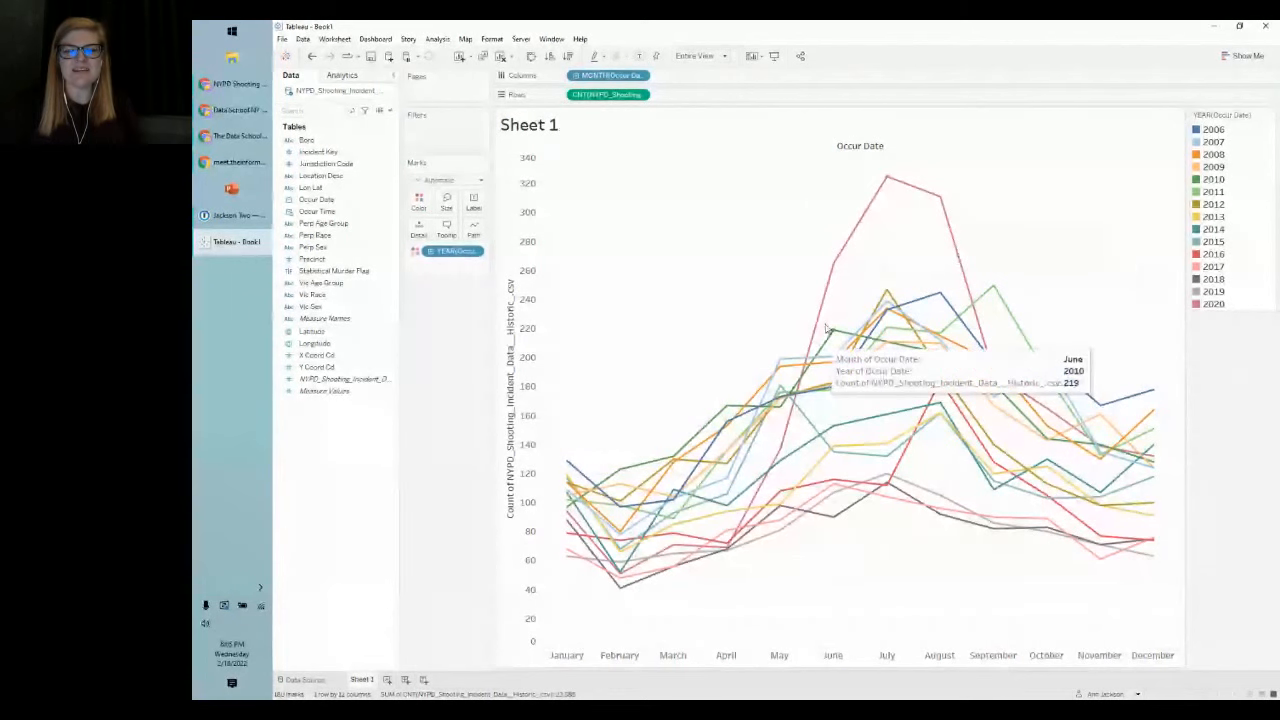
pyautogui.moveTo(881, 498)
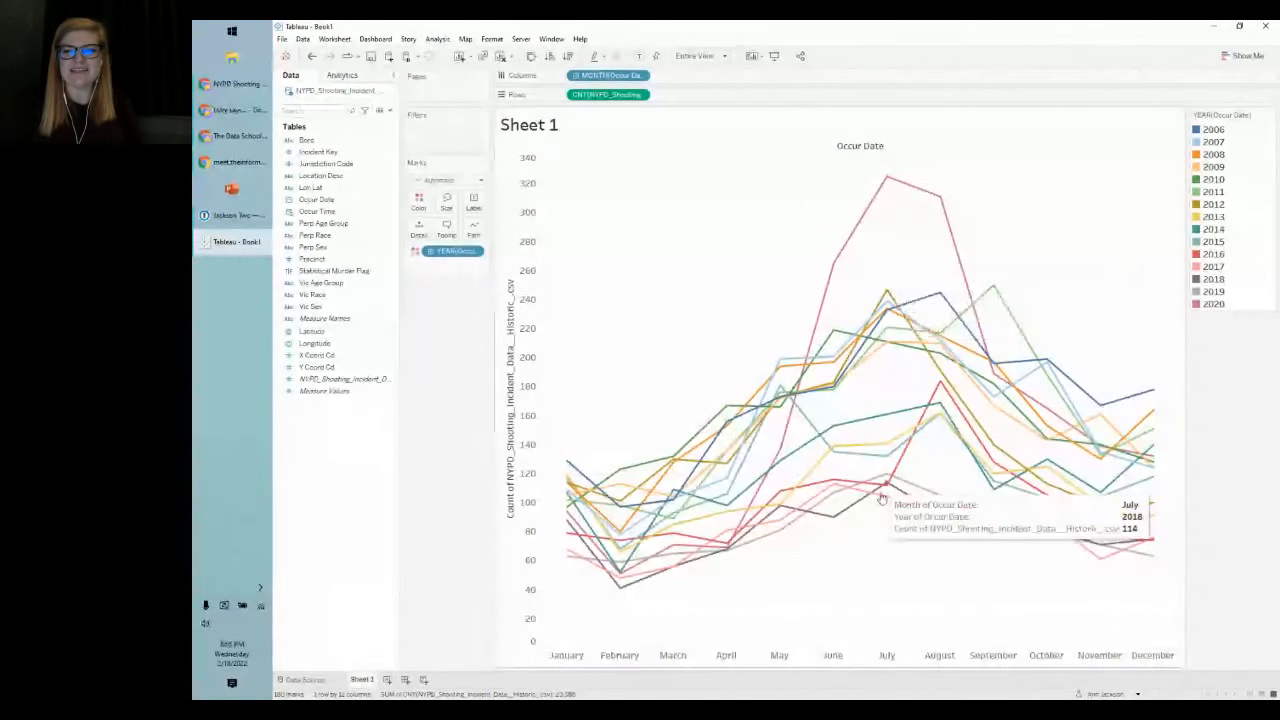
pyautogui.moveTo(997, 297)
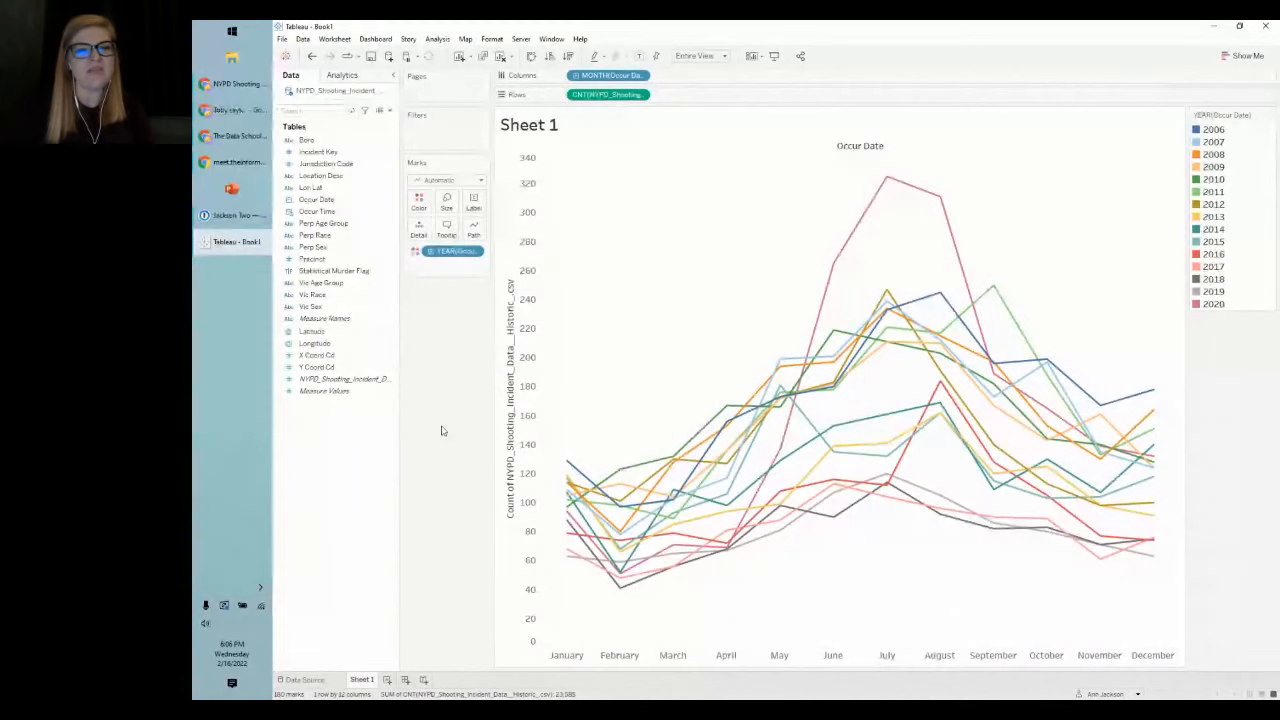
# Step: Rename Sheet 1 as "# of Shootings by Month and Year"
pyautogui.rightClick(352, 681)
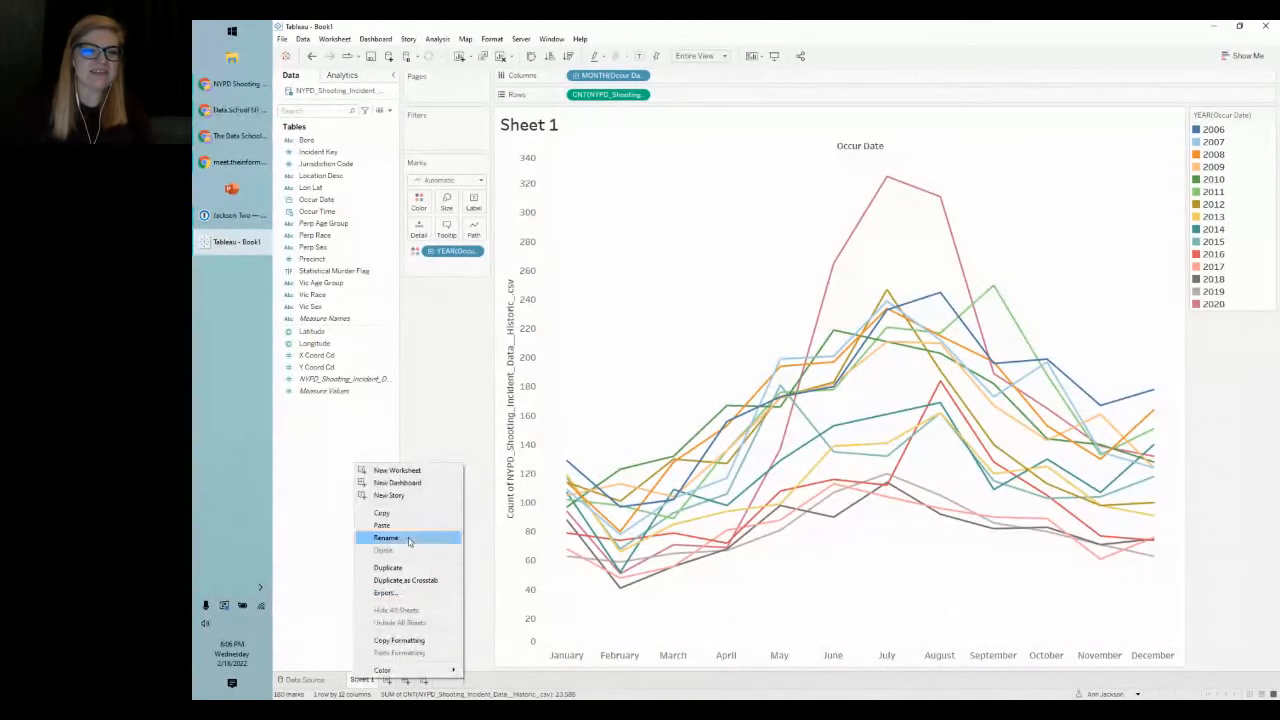
pyautogui.click(408, 540)
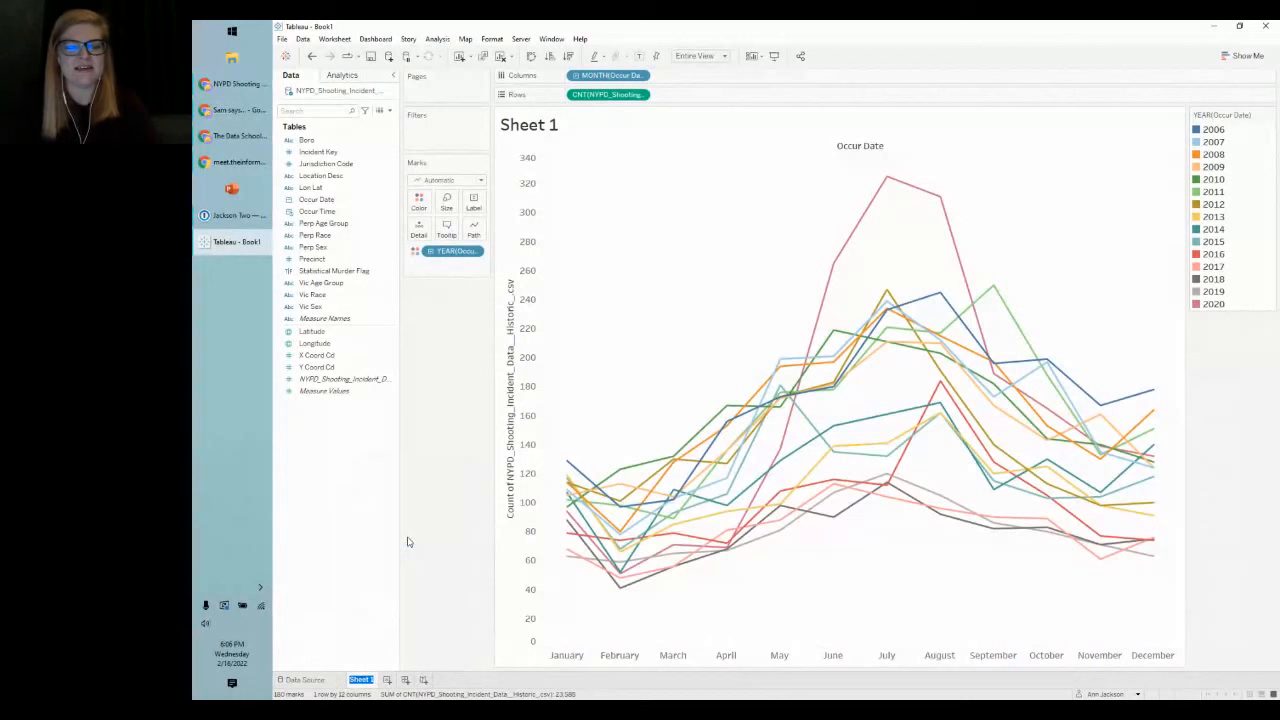
pyautogui.write('# of S')
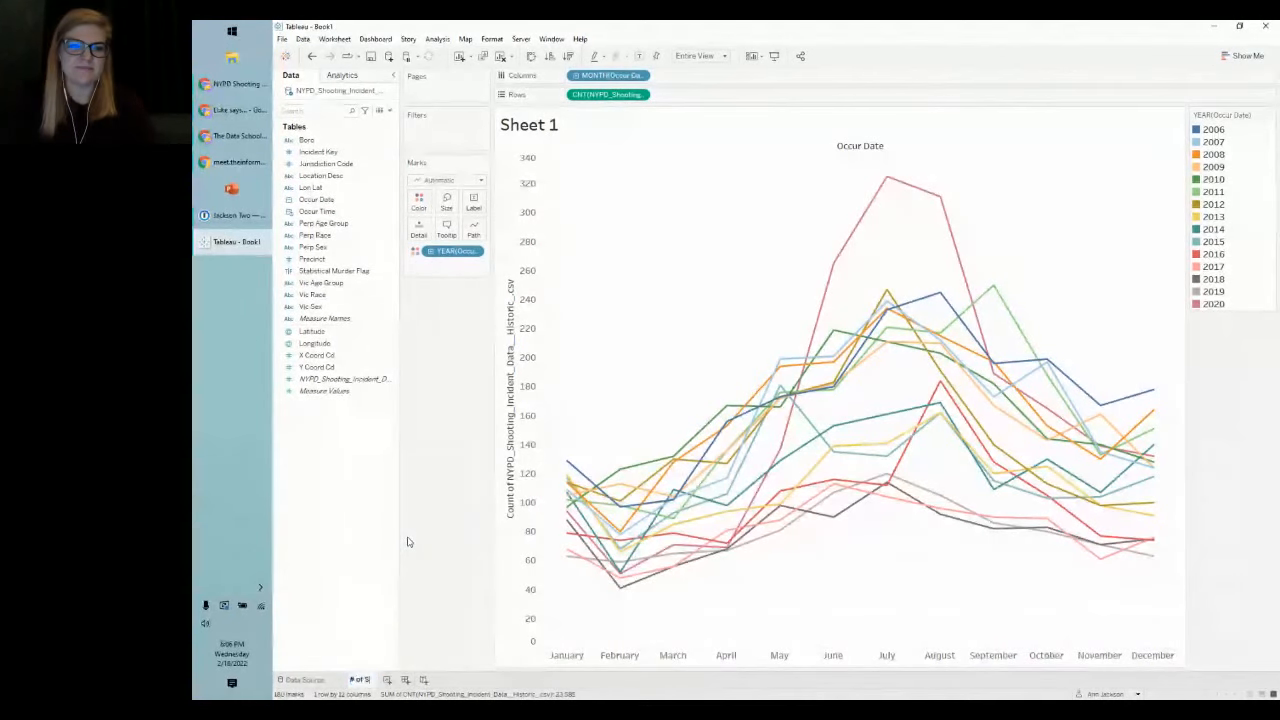
pyautogui.write('hootings by Month')
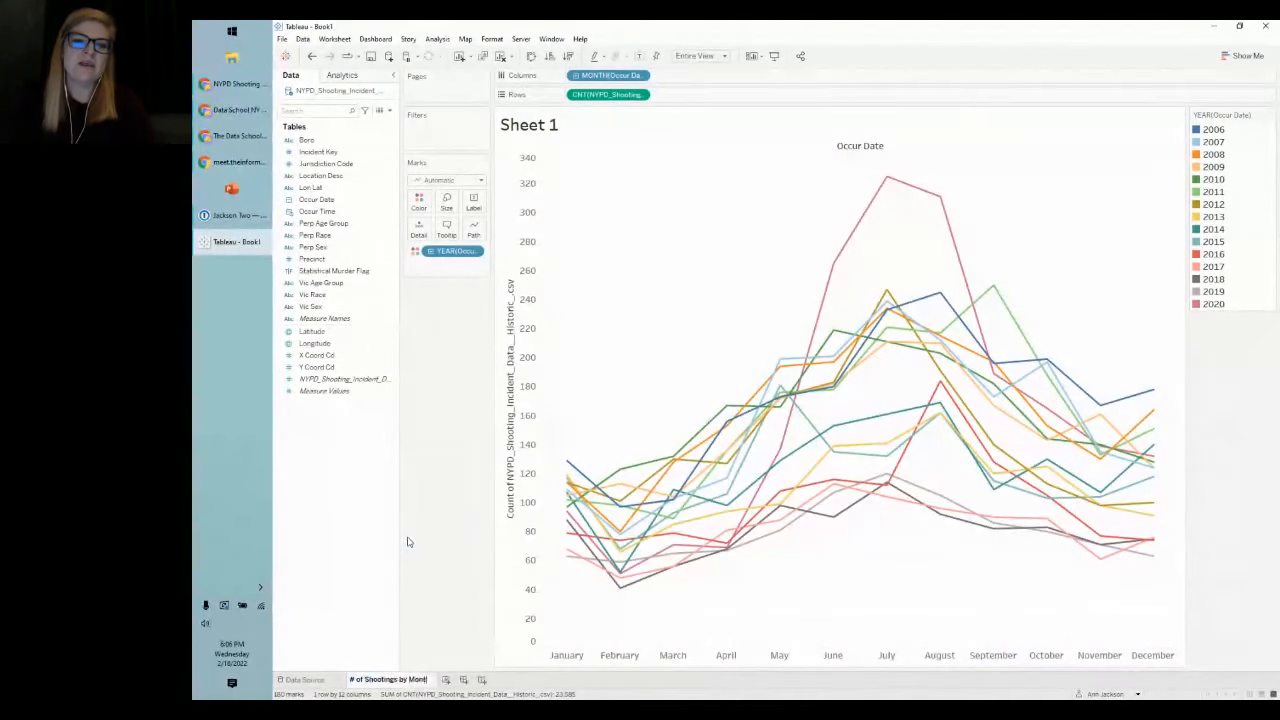
pyautogui.write(' a')
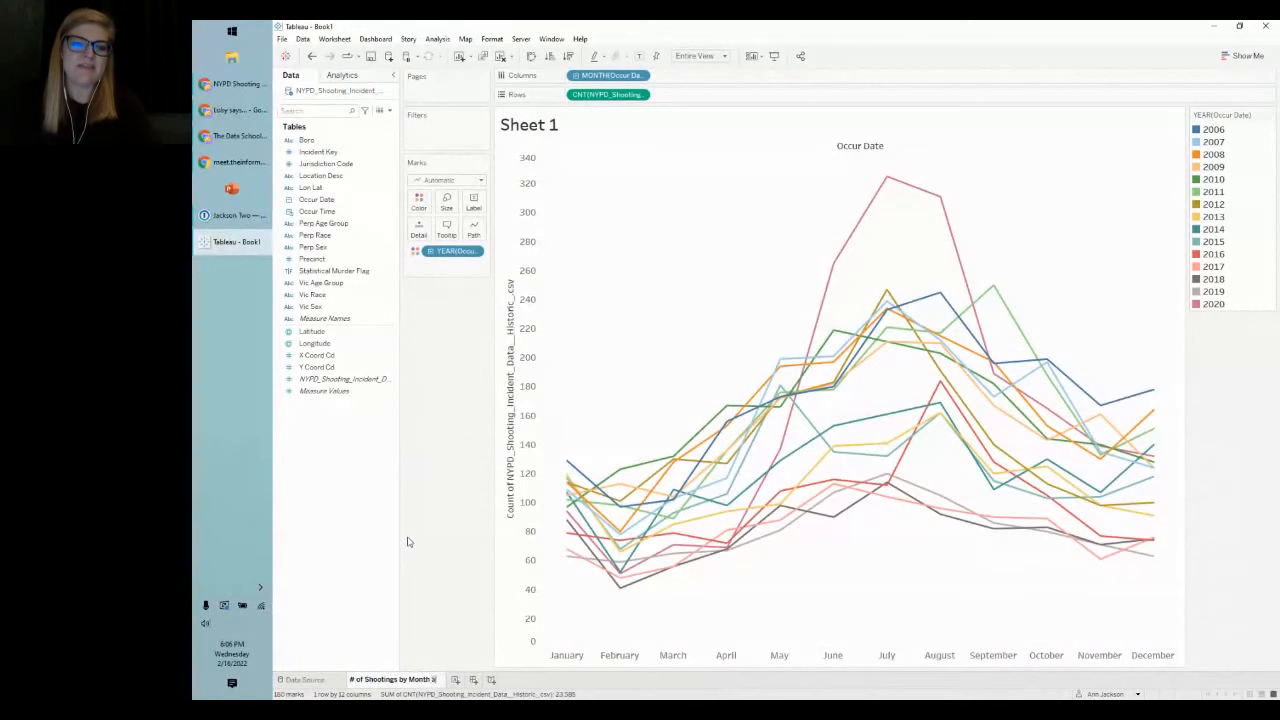
pyautogui.write('nd Year')
pyautogui.press('Return')
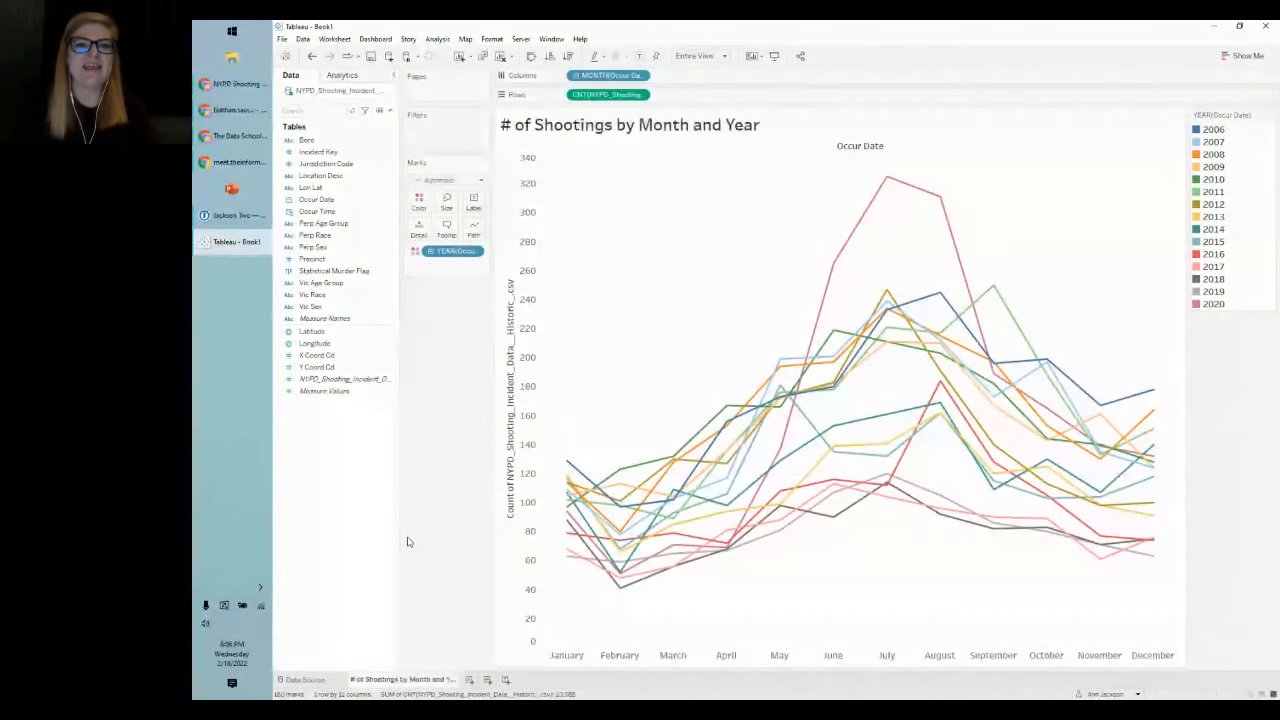
# Step: Create a calculated field named "# of Incidences" with the formula 1, and replace the record count on Rows with it
pyautogui.click(333, 380)
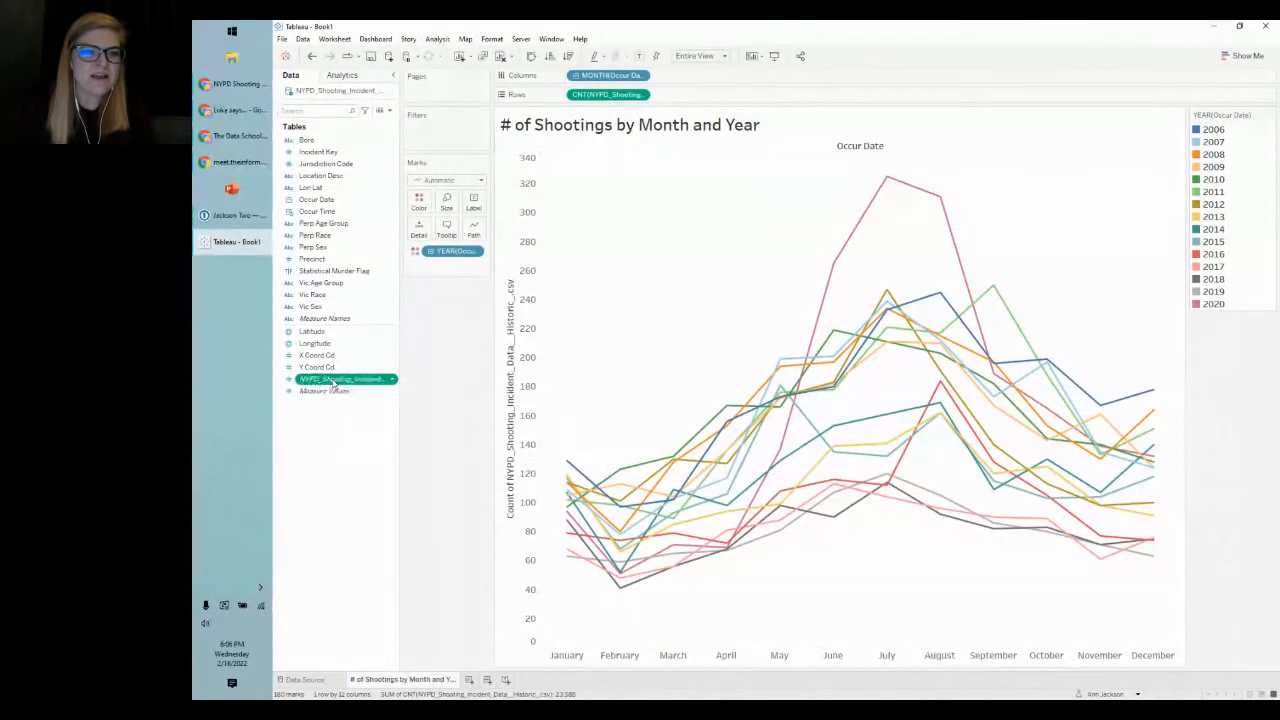
pyautogui.click(389, 110)
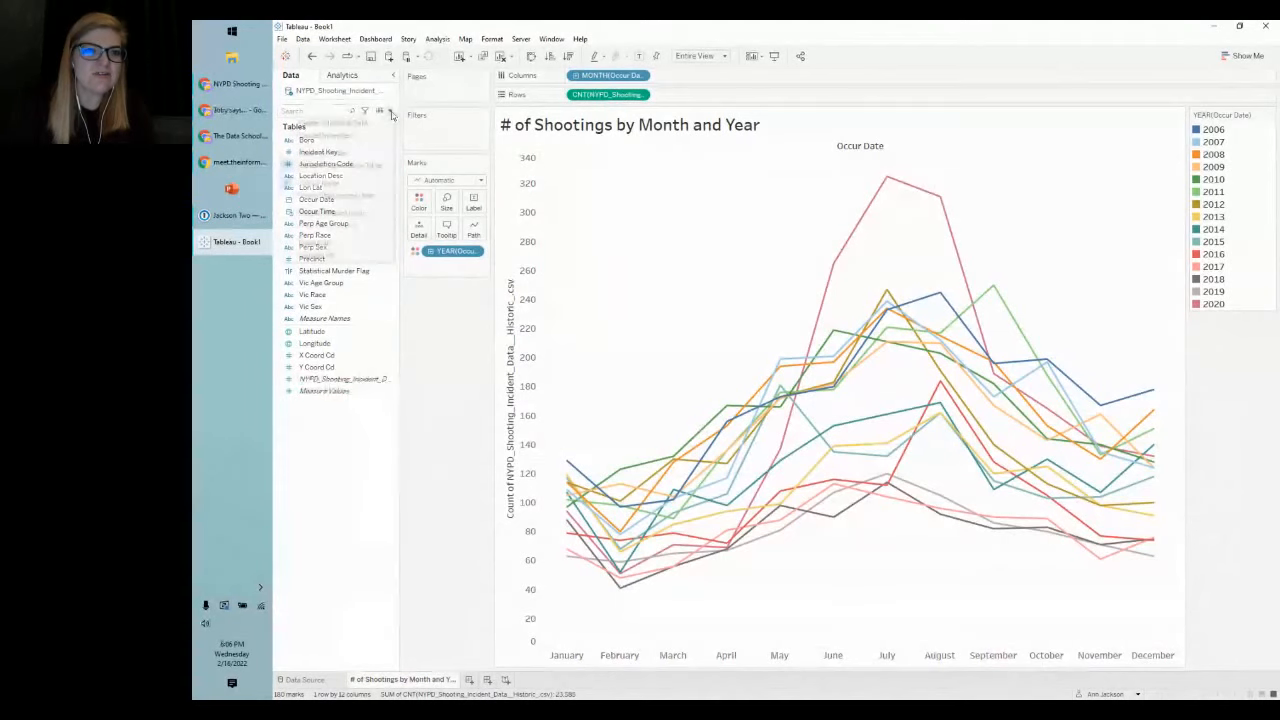
pyautogui.click(340, 121)
pyautogui.write('# of Inci')
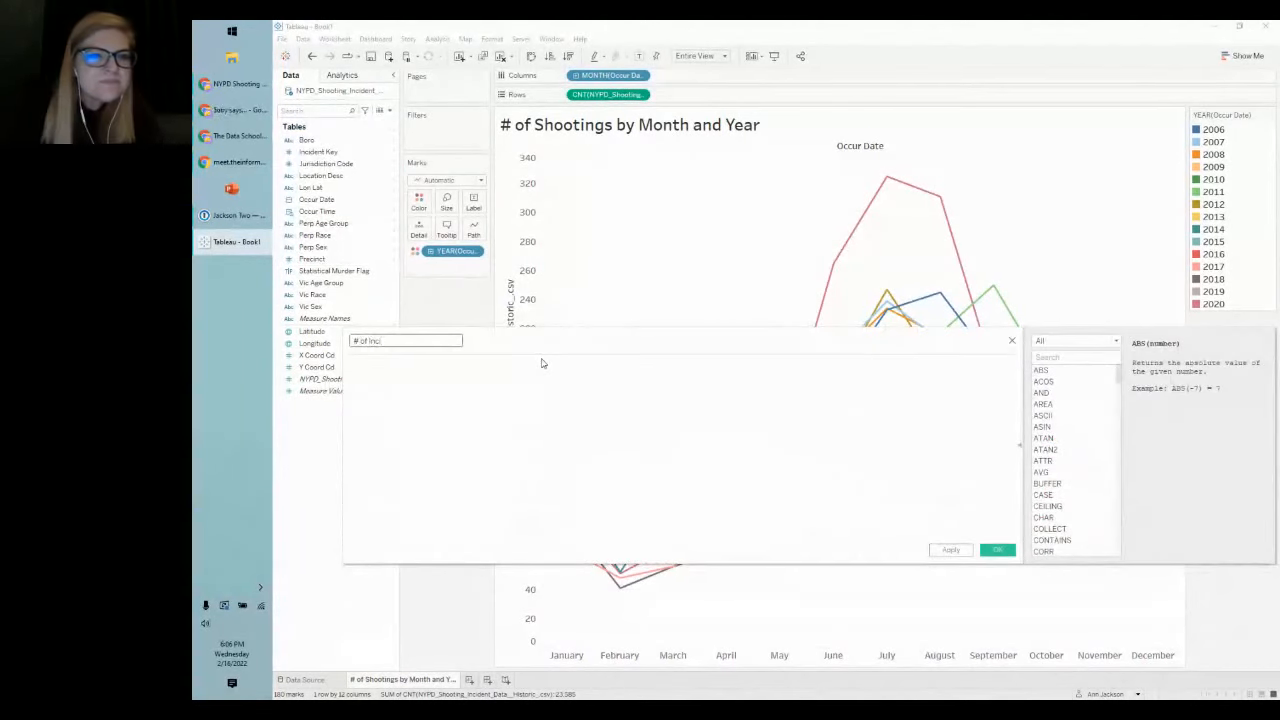
pyautogui.write('dents')
pyautogui.write('es')
pyautogui.press('Tab')
pyautogui.moveTo(538, 341); pyautogui.dragTo(792, 347)
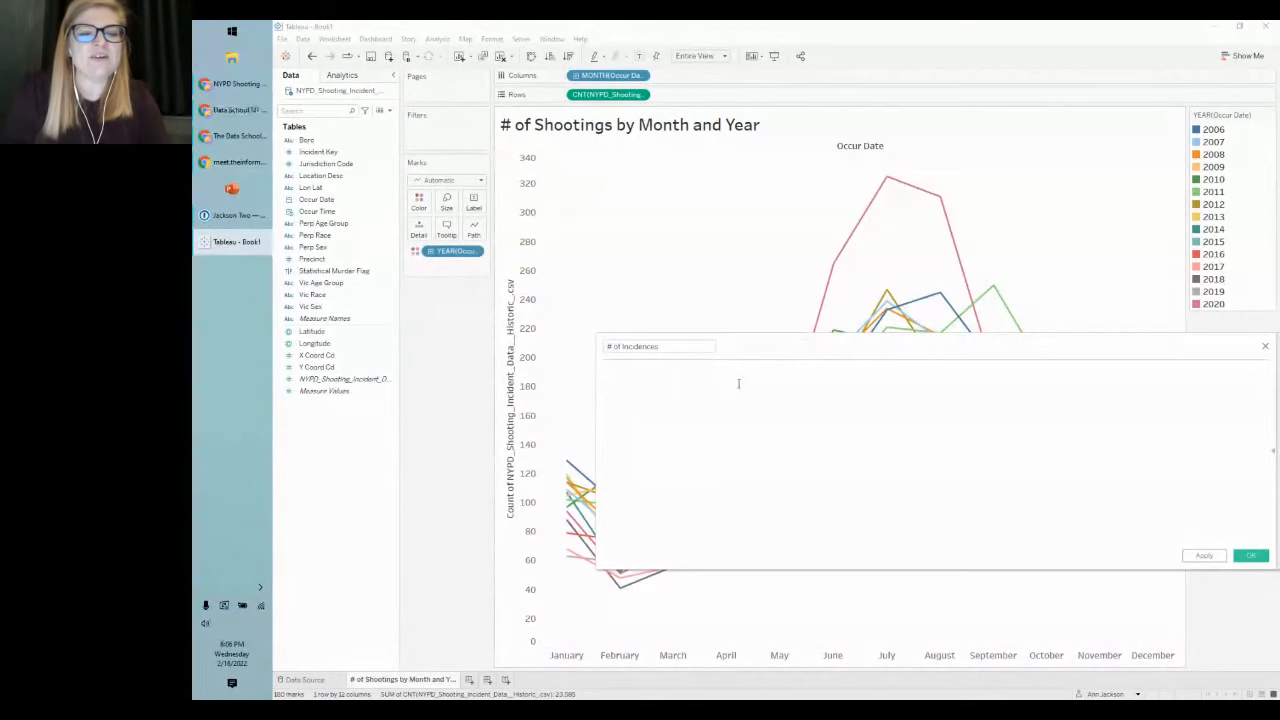
pyautogui.click(470, 349)
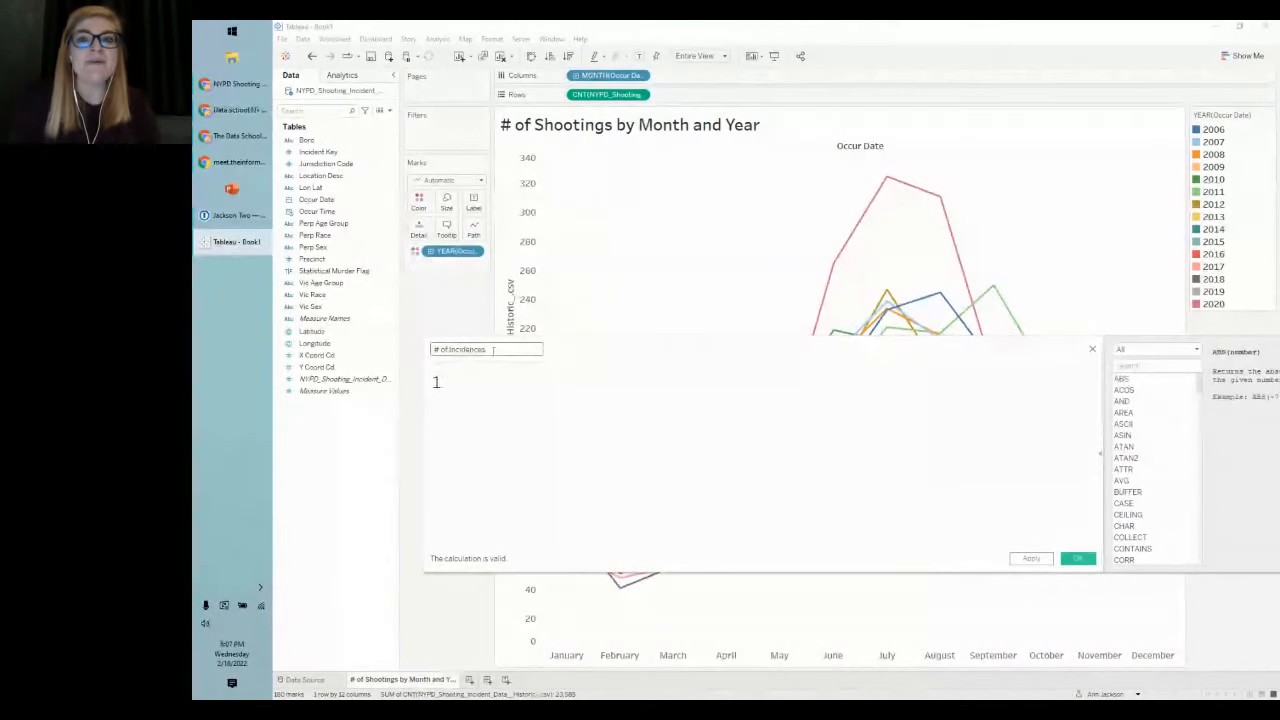
pyautogui.click(500, 416)
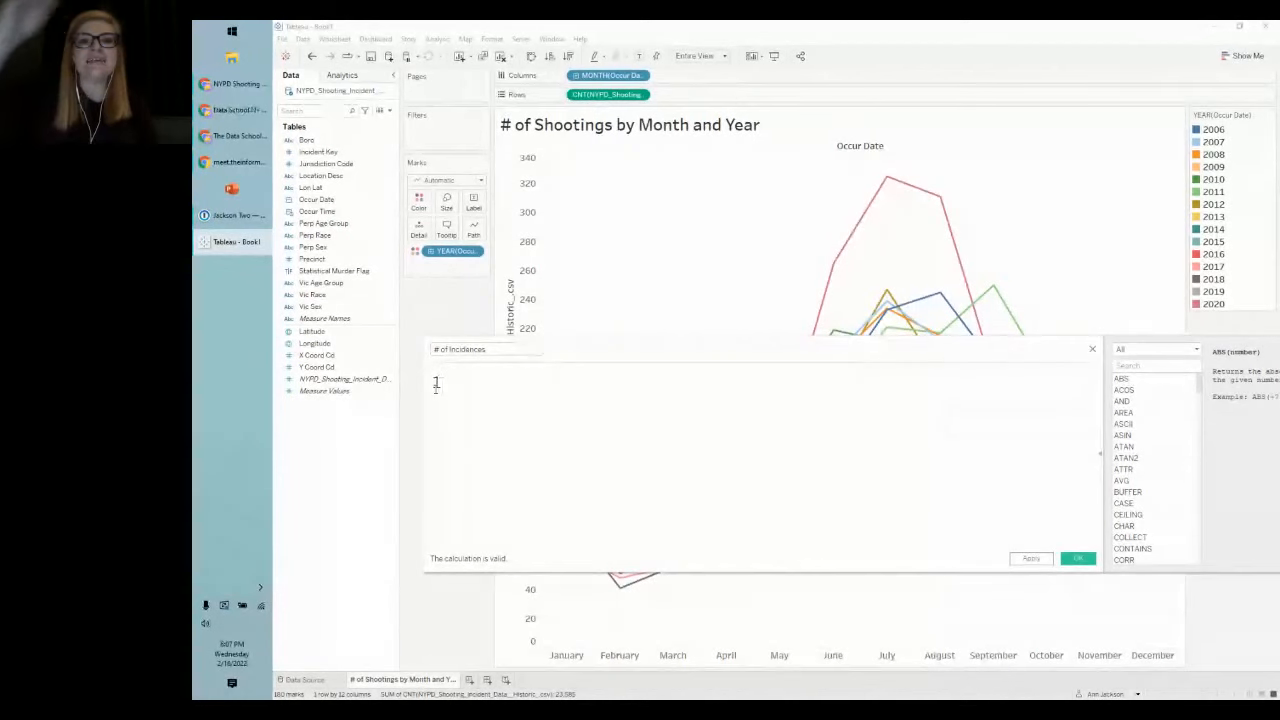
pyautogui.click(1043, 561)
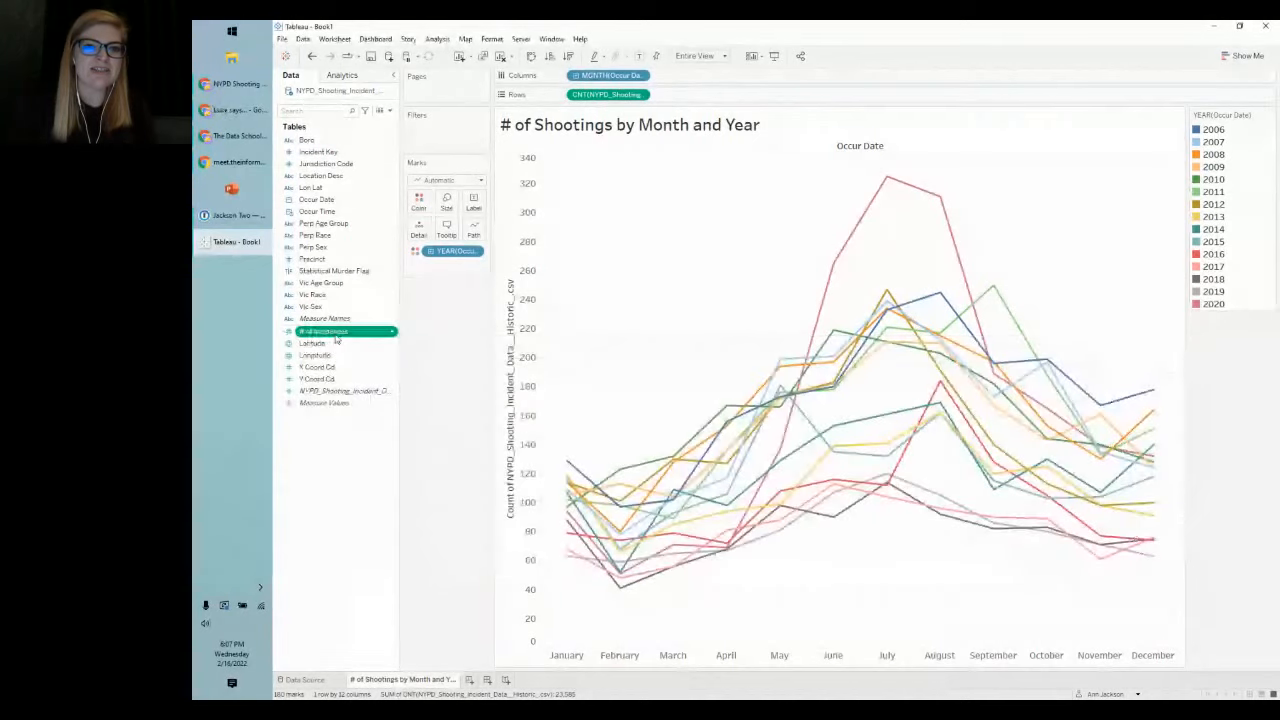
pyautogui.moveTo(336, 340); pyautogui.dragTo(608, 96)
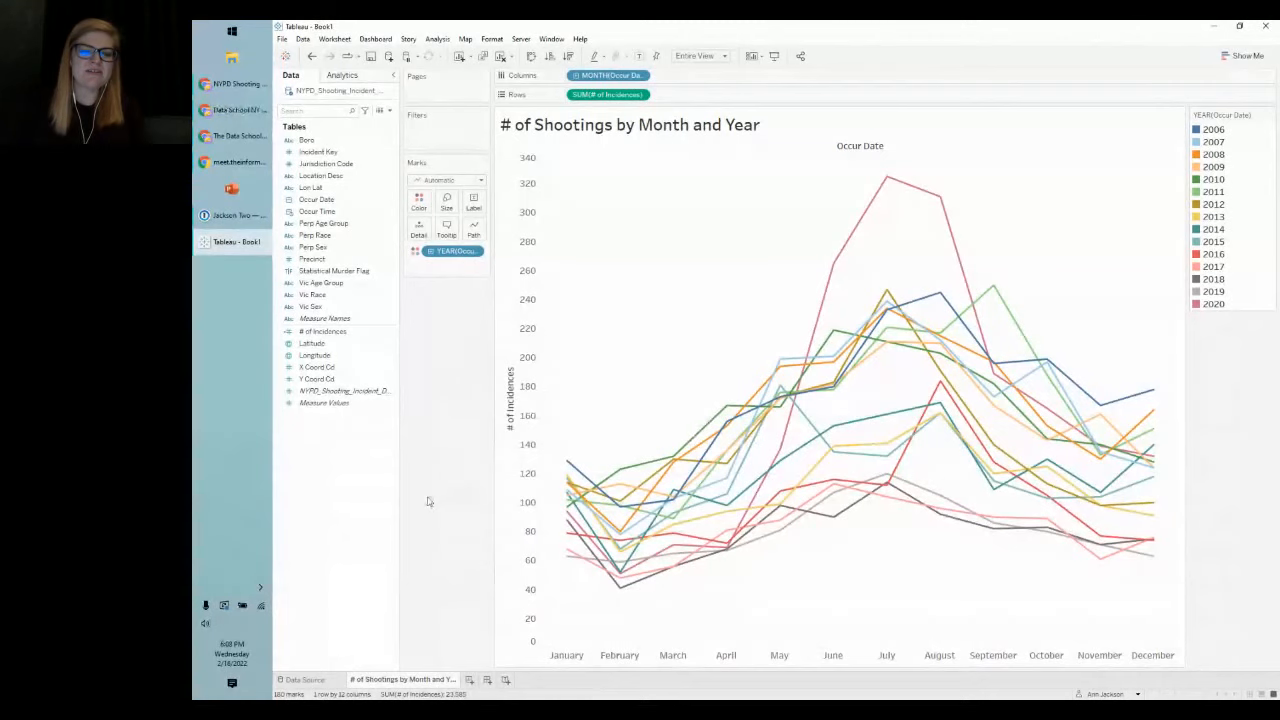
# Step: Add a new blank worksheet to the workbook
pyautogui.hotkey('ctrl', 'm')
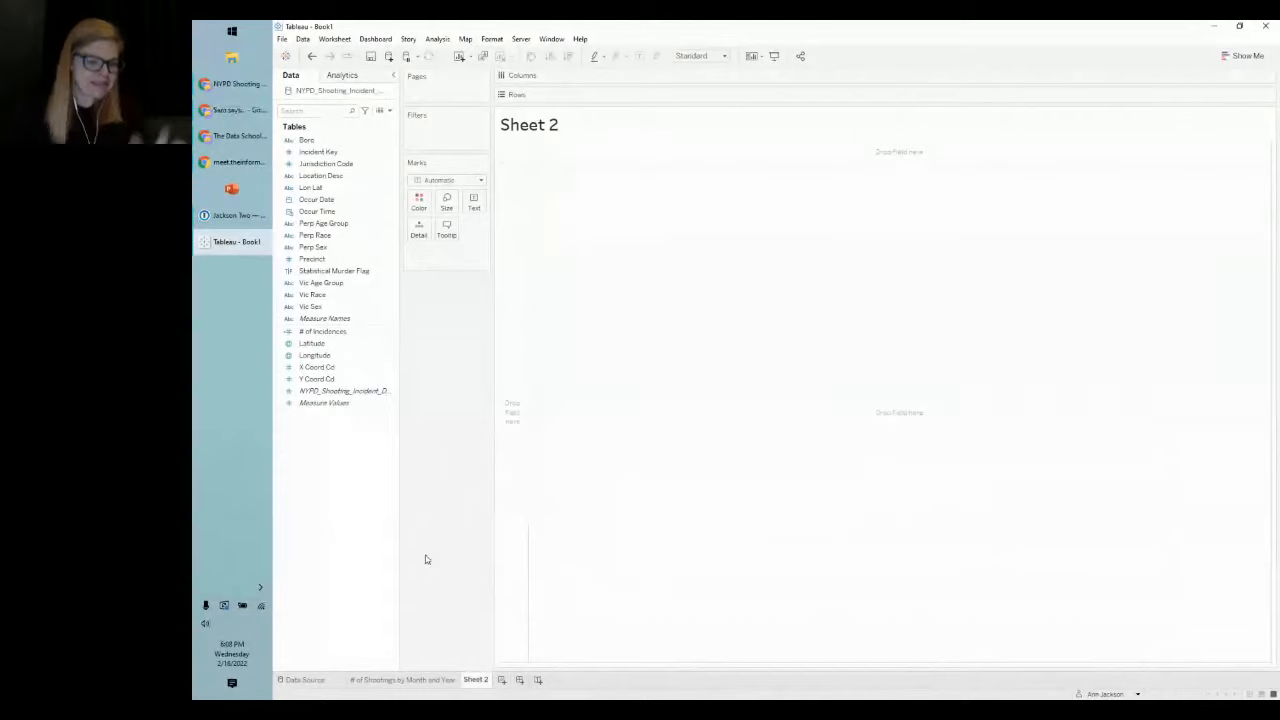
pyautogui.click(365, 381)
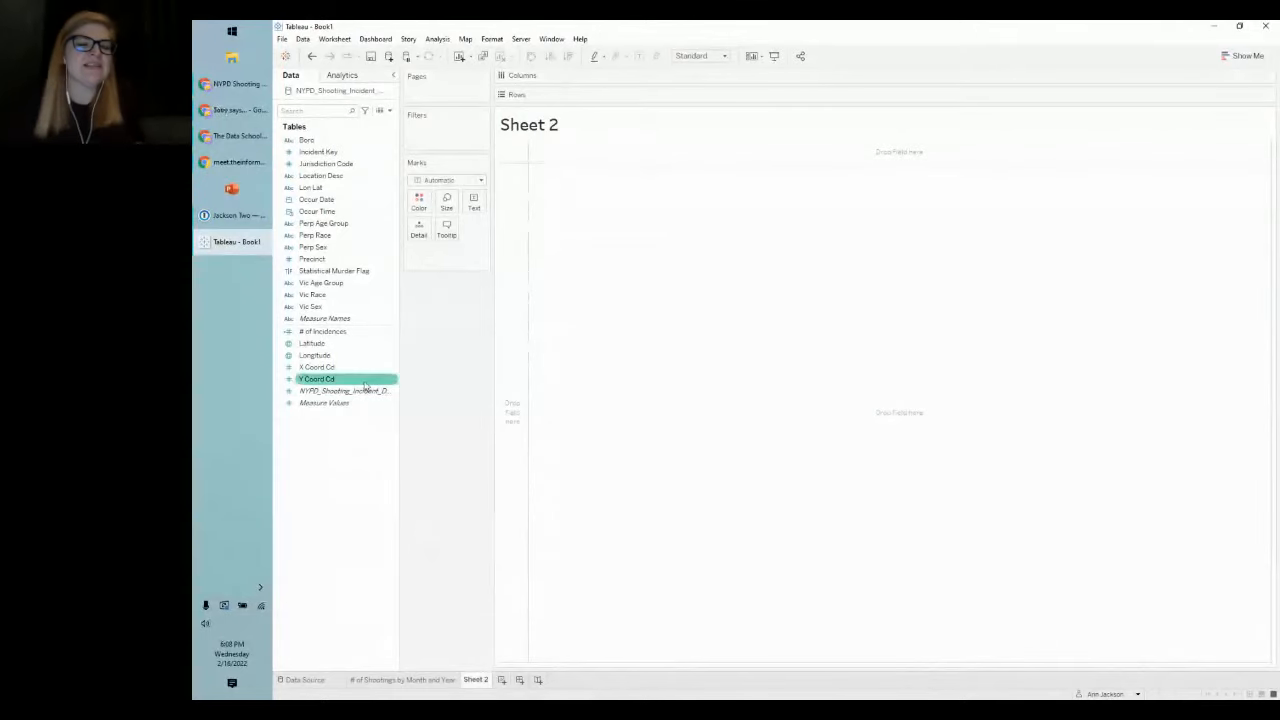
pyautogui.click(345, 346)
pyautogui.click(414, 400)
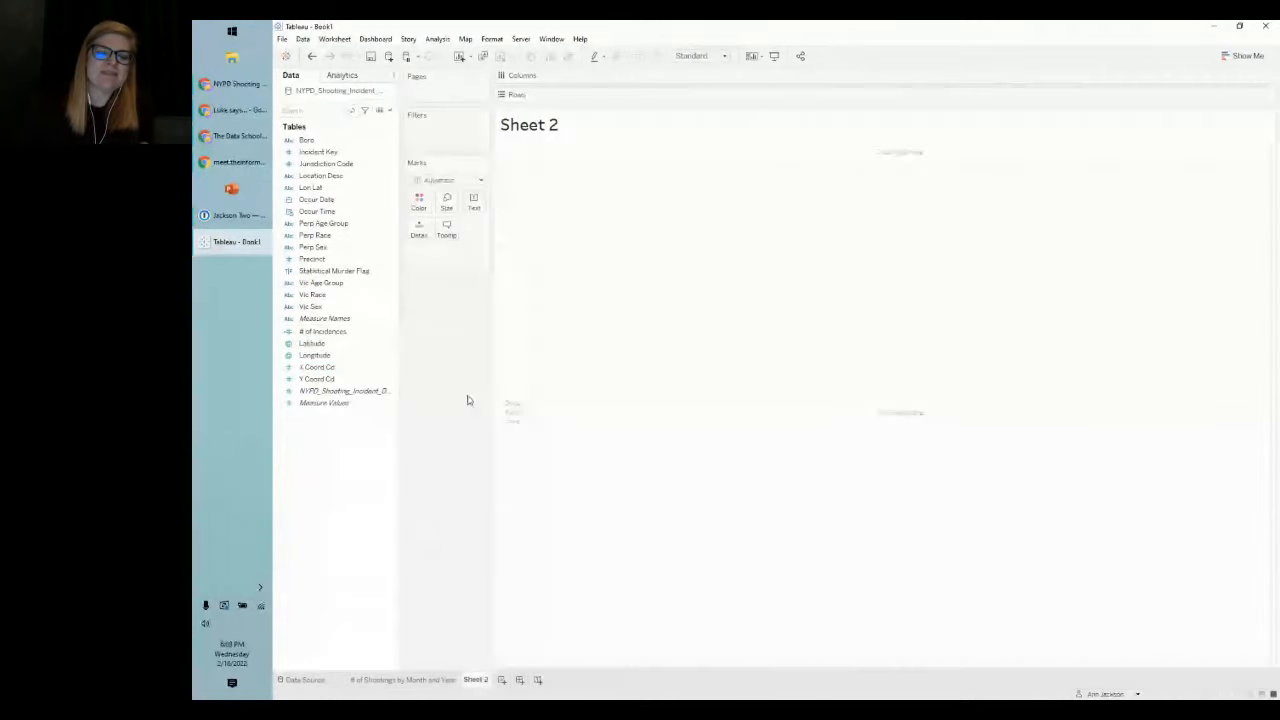
pyautogui.click(360, 355)
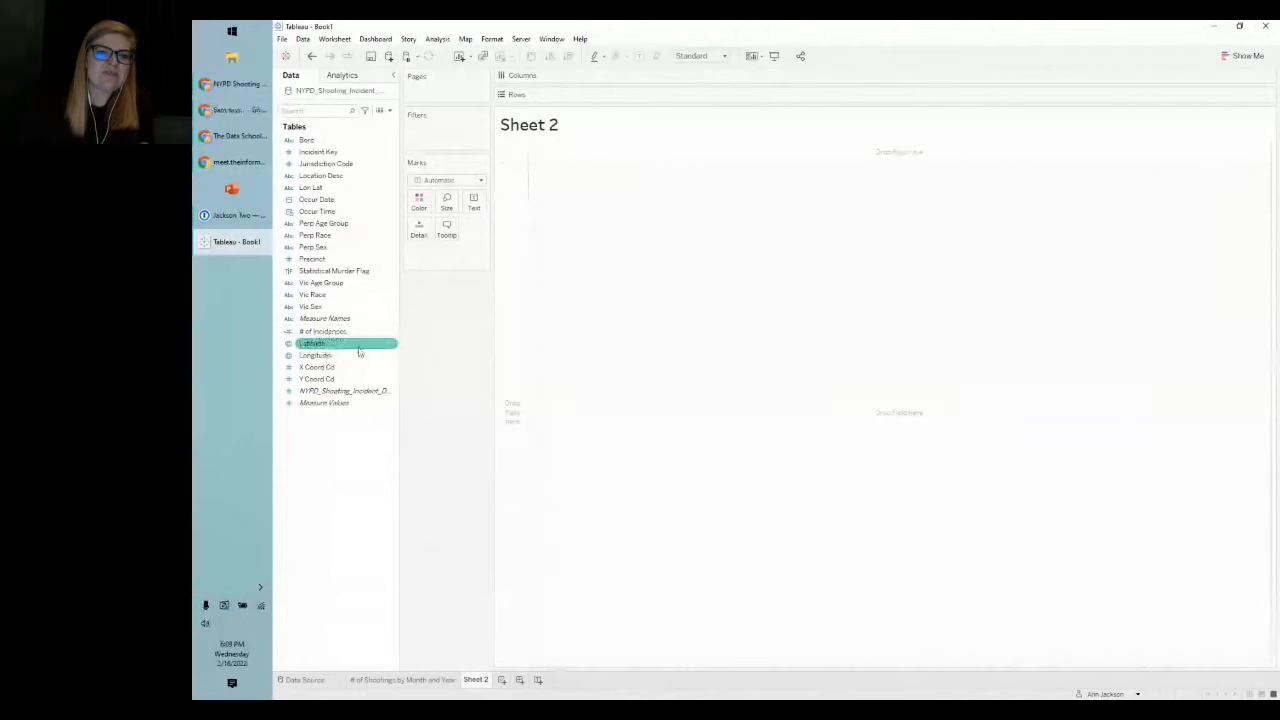
pyautogui.click(424, 359)
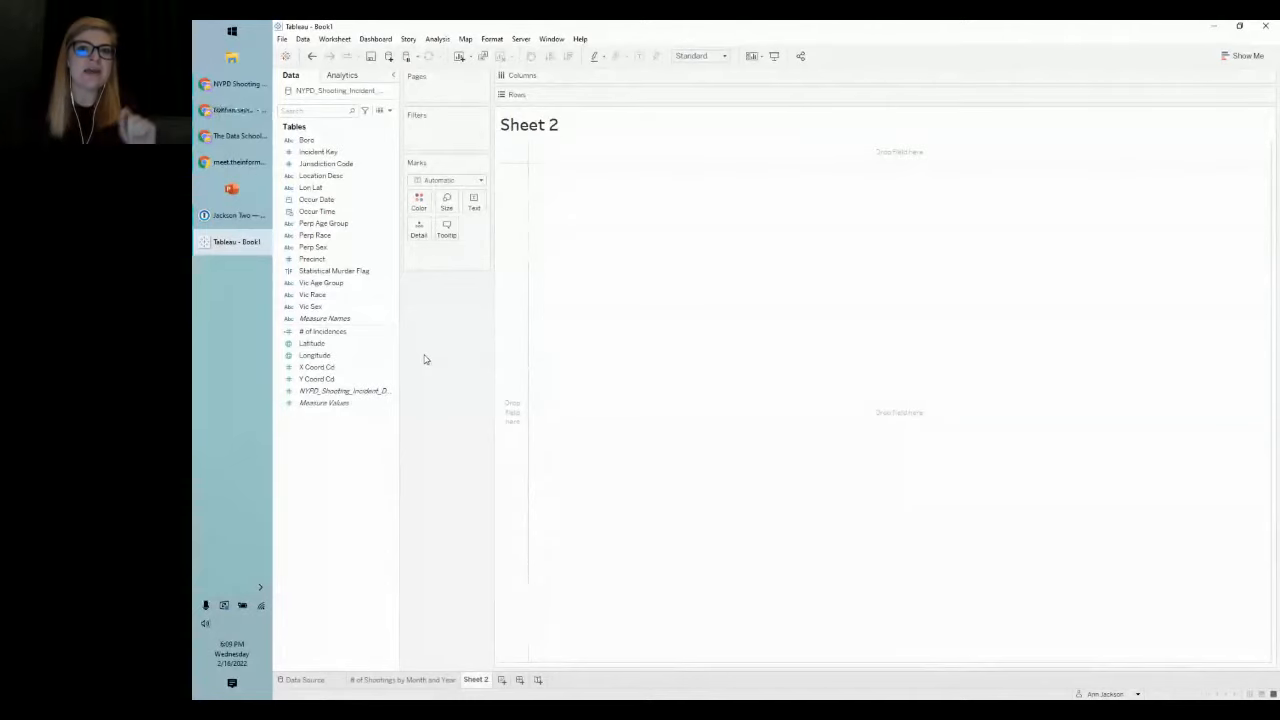
# Step: Plot Latitude on Rows and Longitude on Columns as a map, and undo the addition of Longitude
pyautogui.click(318, 344)
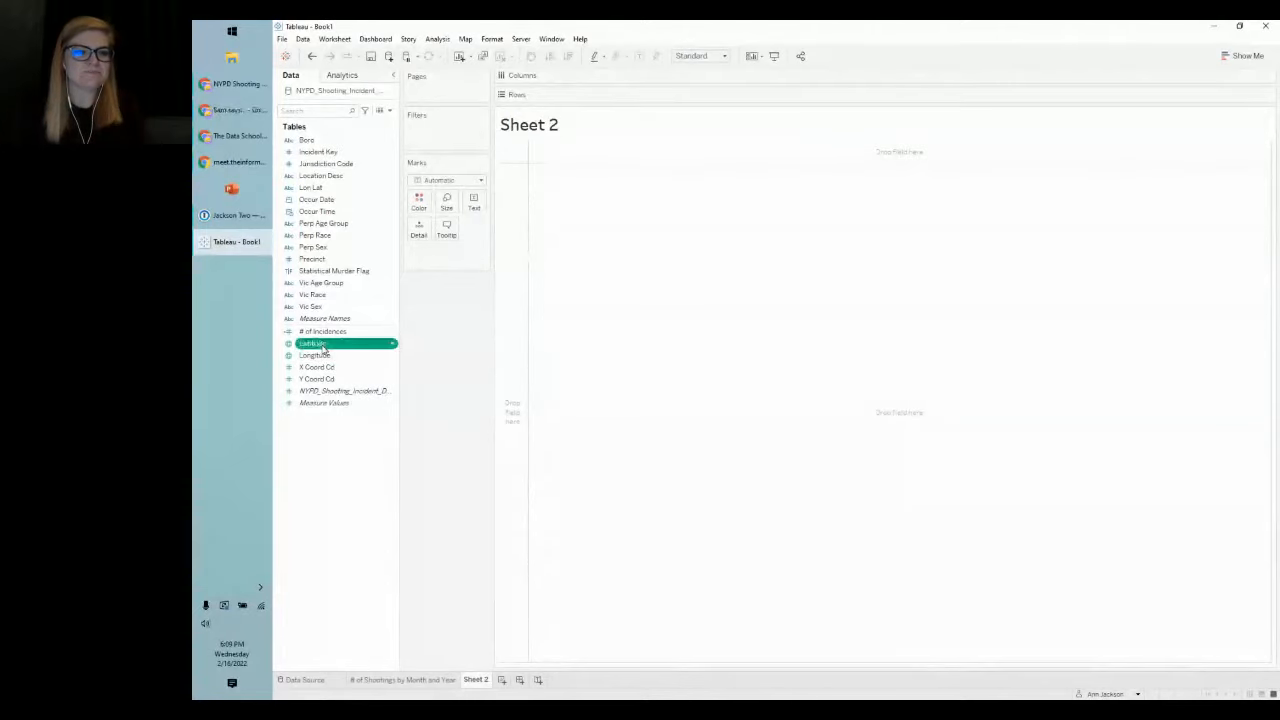
pyautogui.doubleClick(318, 344)
pyautogui.doubleClick(316, 356)
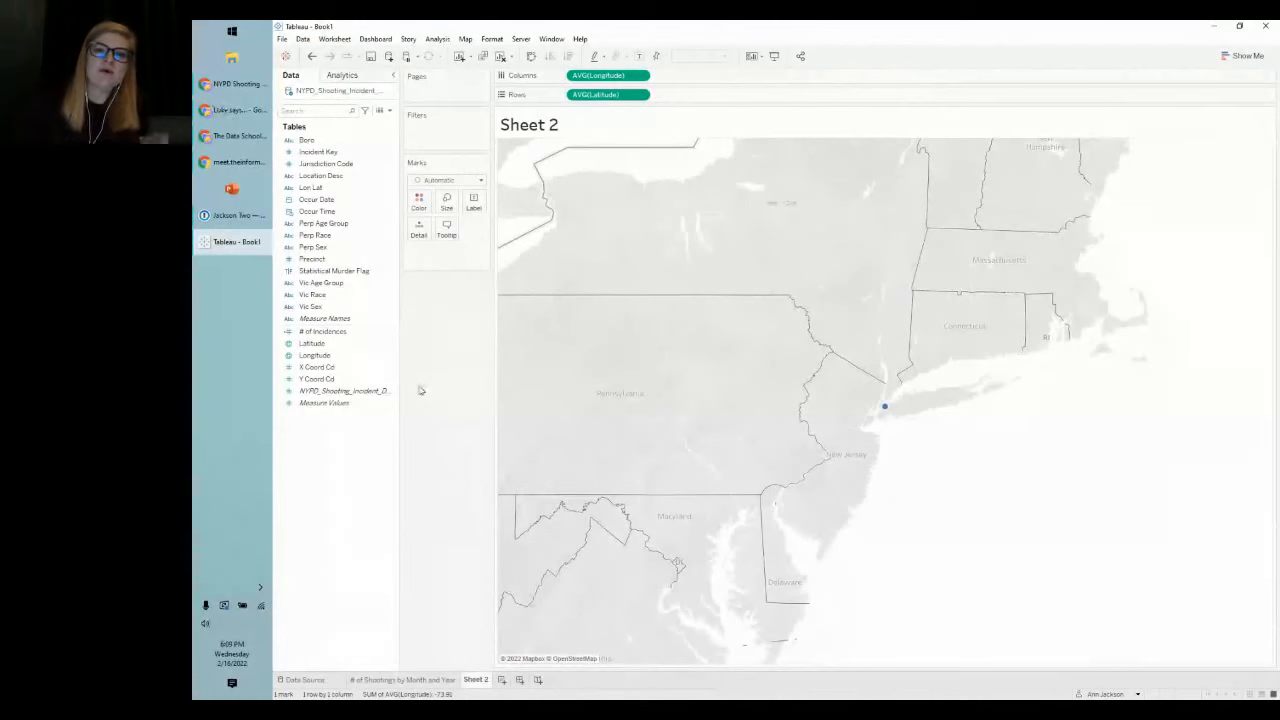
pyautogui.click(312, 56)
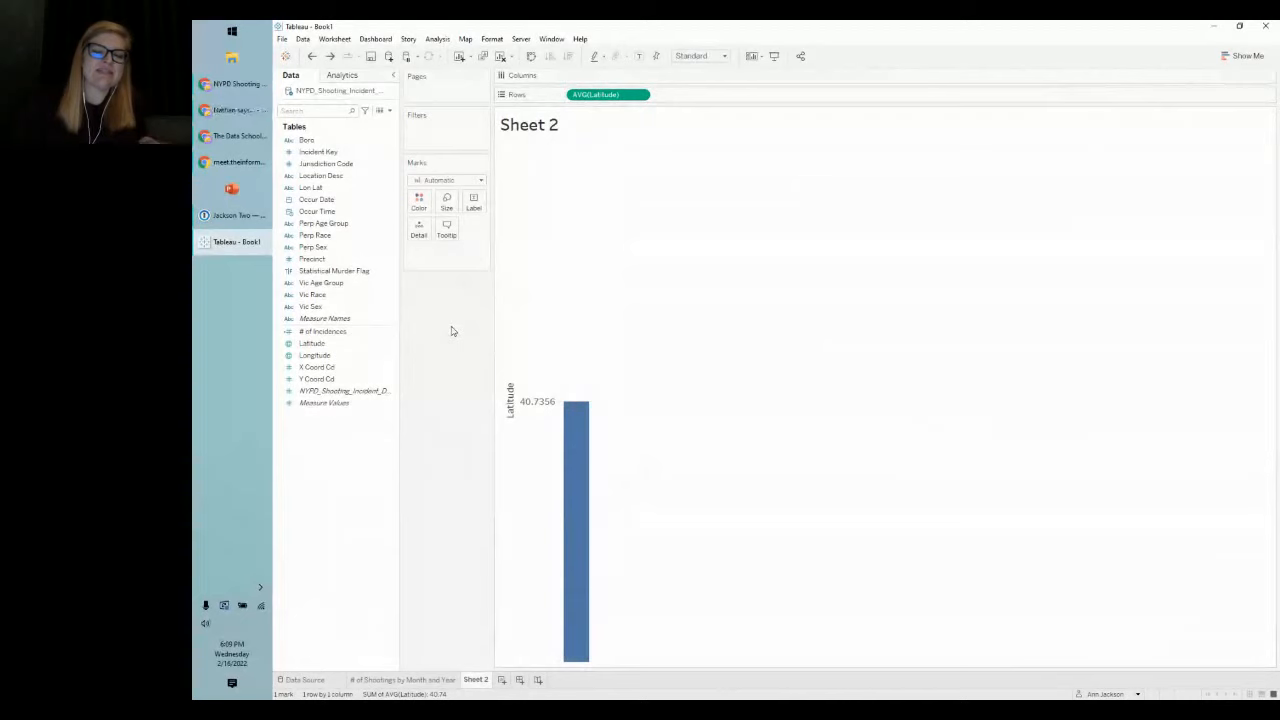
# Step: Restore Longitude on Columns and add Incident Key to the marks' detail to plot each shooting as its own point
pyautogui.click(304, 111)
pyautogui.click(330, 57)
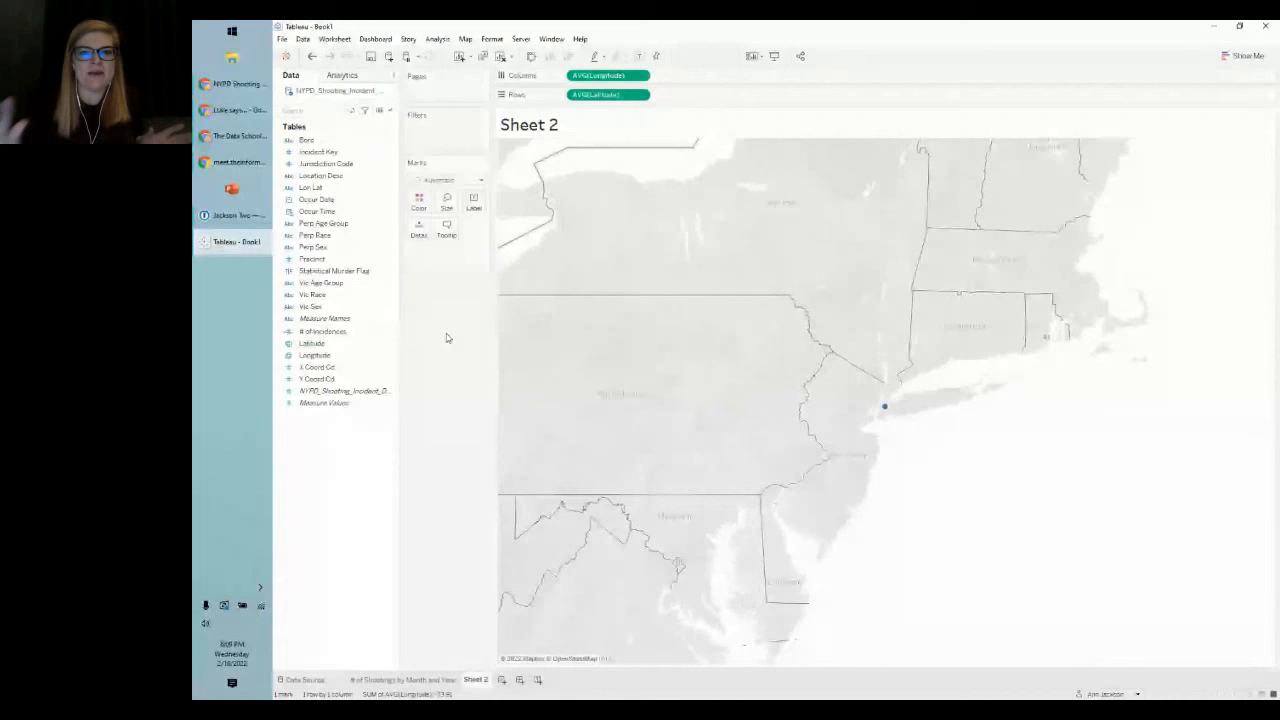
pyautogui.moveTo(886, 413)
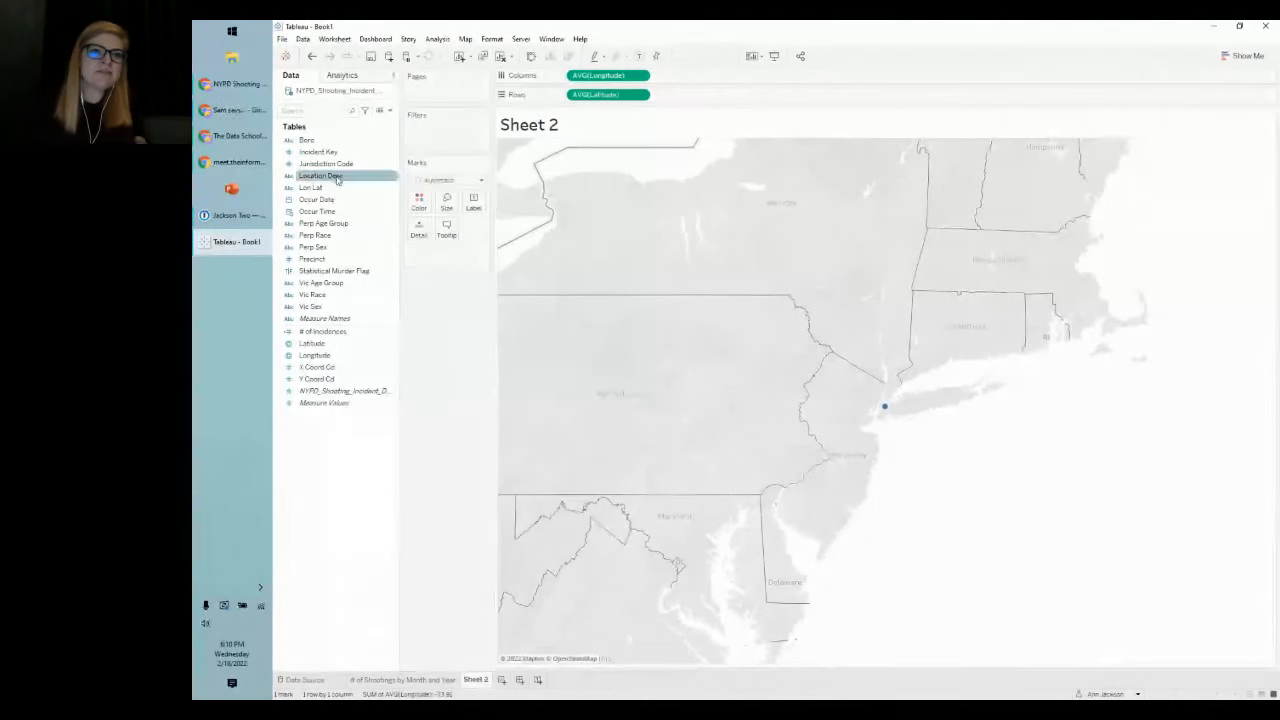
pyautogui.moveTo(312, 187); pyautogui.dragTo(436, 261)
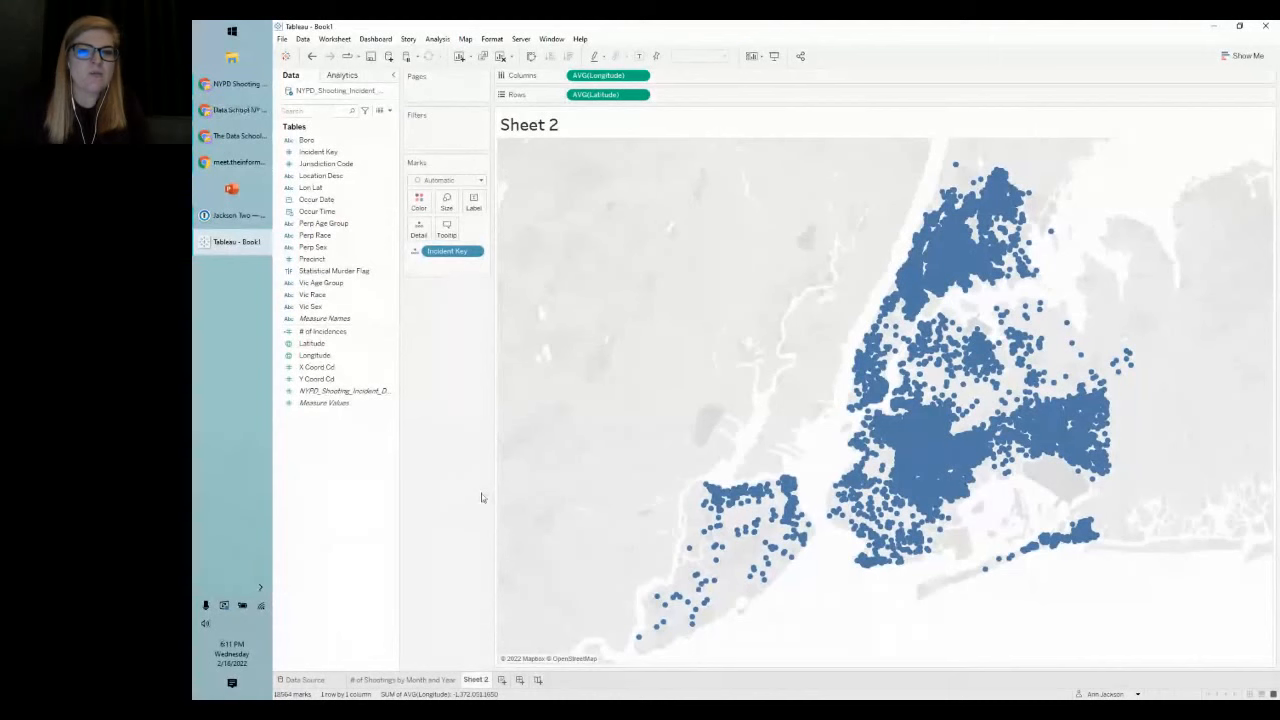
# Step: Set the map's background style to Streets
pyautogui.click(465, 40)
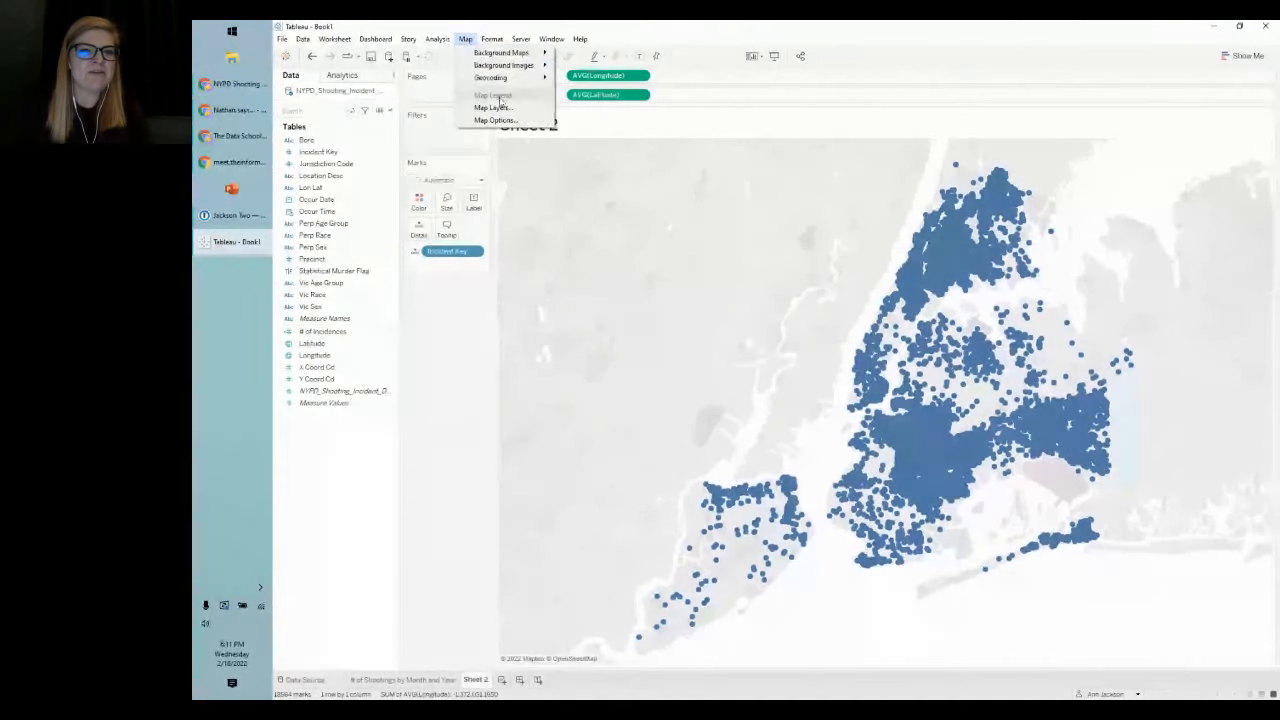
pyautogui.click(494, 107)
pyautogui.moveTo(397, 113); pyautogui.dragTo(444, 111)
pyautogui.click(406, 116)
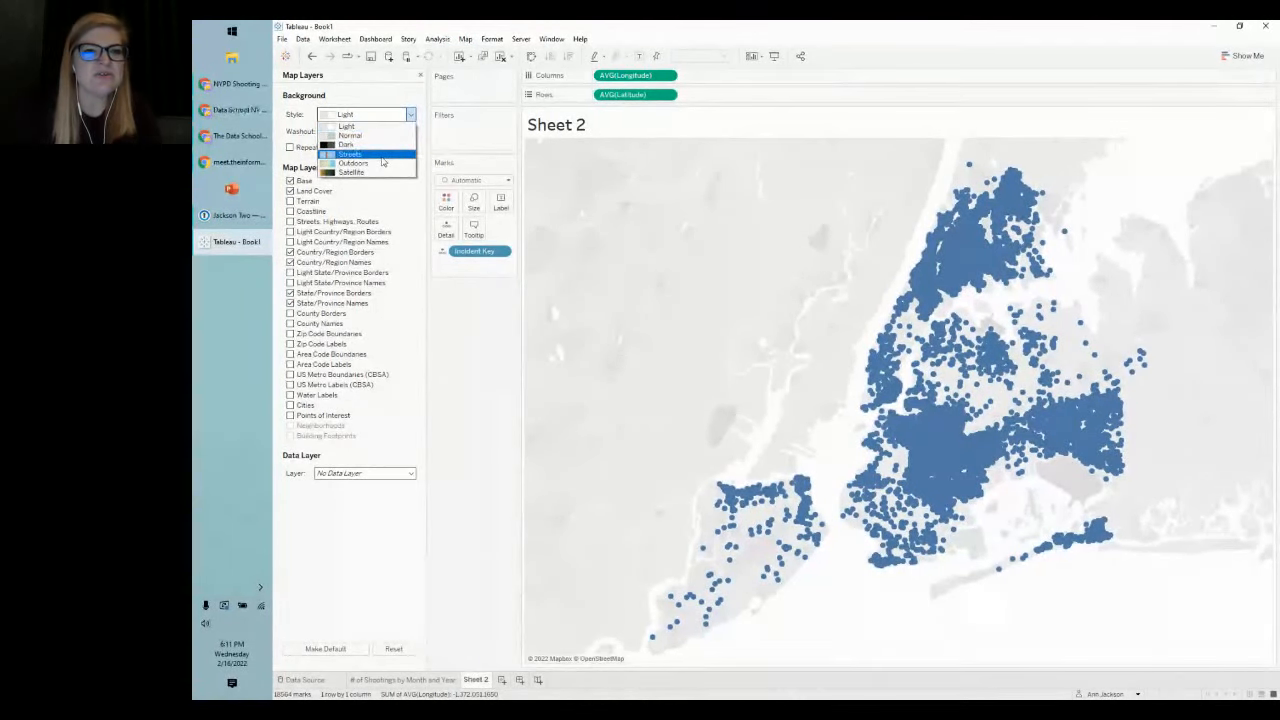
pyautogui.click(380, 154)
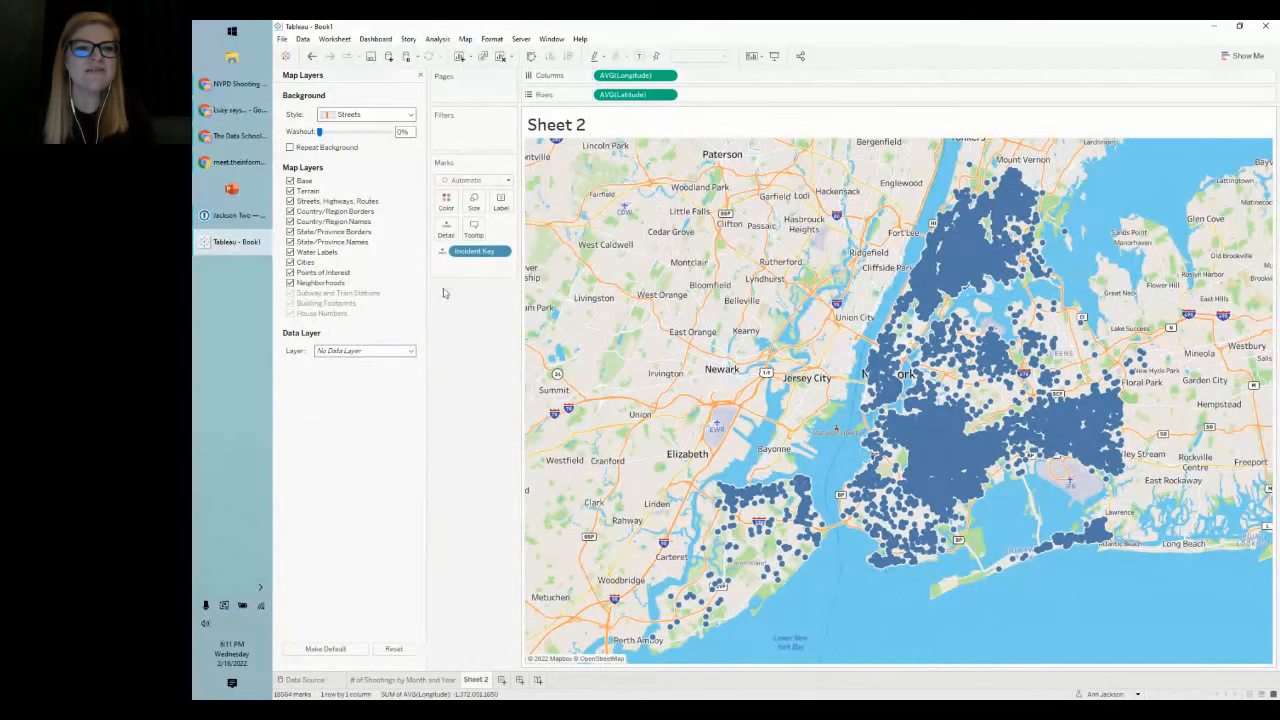
# Step: Hide the map's country/region and state/province borders and names, water labels, and points of interest
pyautogui.click(290, 252)
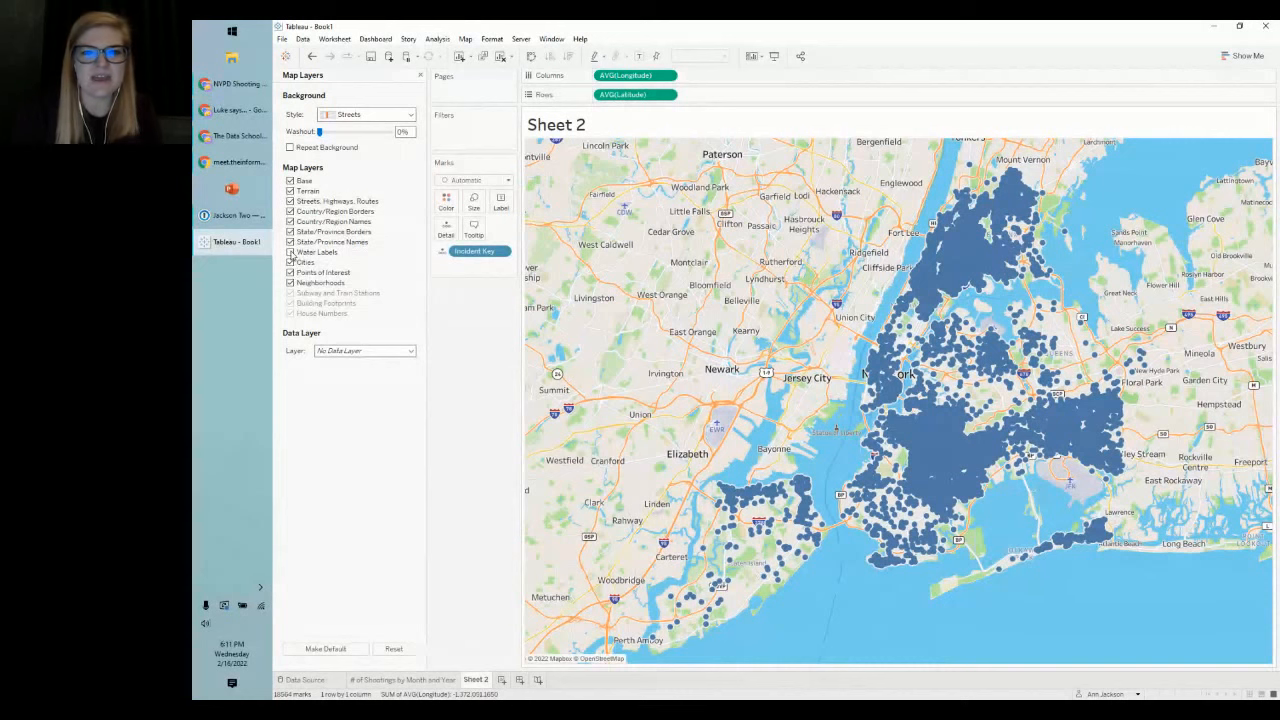
pyautogui.click(290, 252)
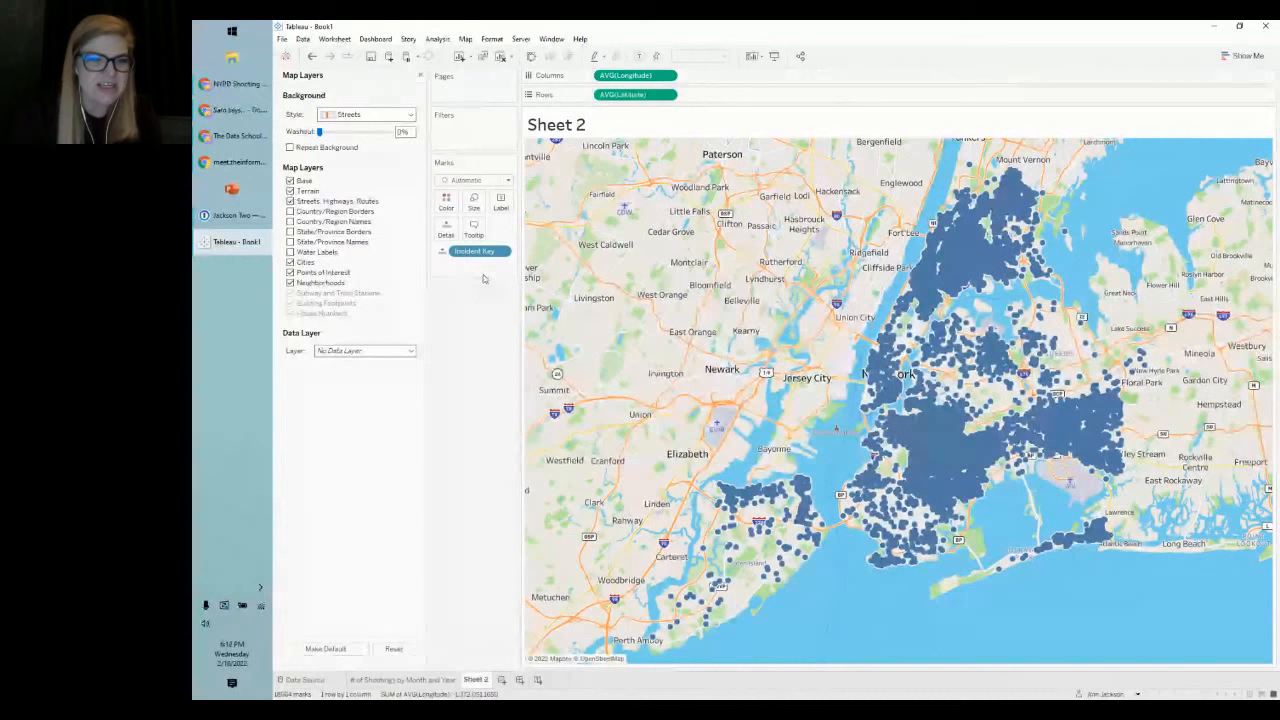
pyautogui.click(290, 282)
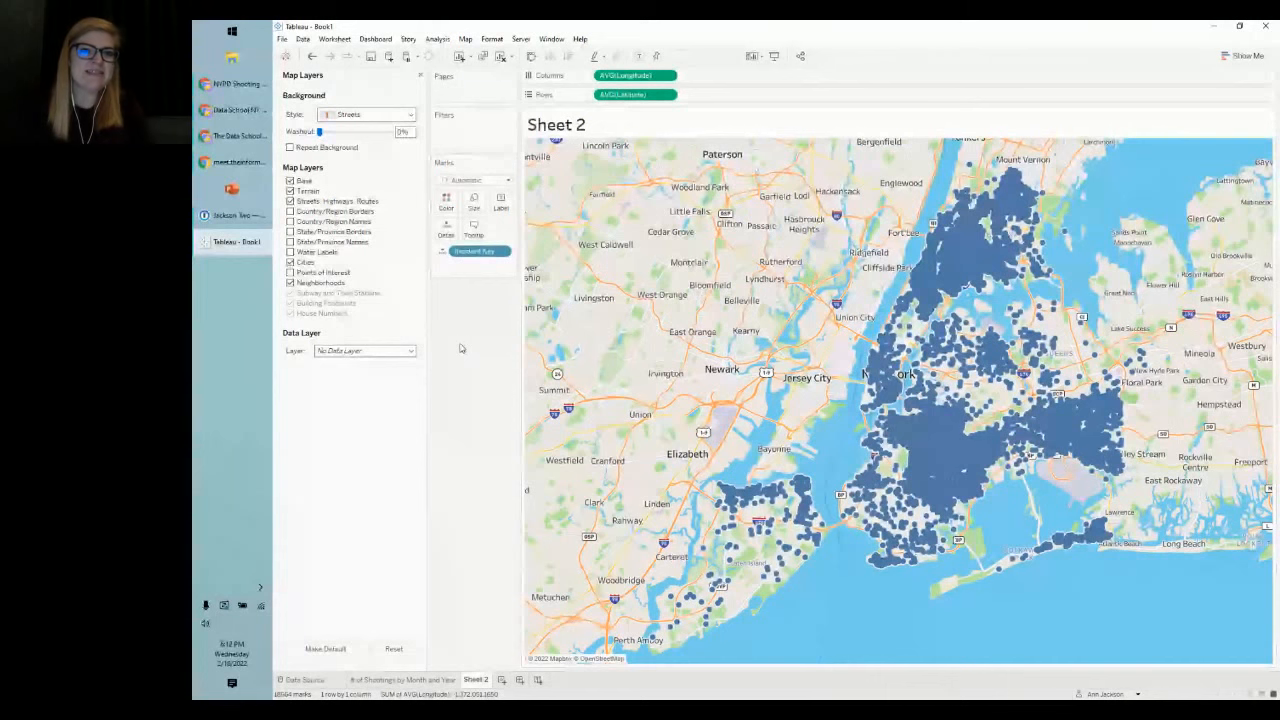
# Step: Try the Map mark type for the incidents, and set the mark type to Density
pyautogui.click(505, 180)
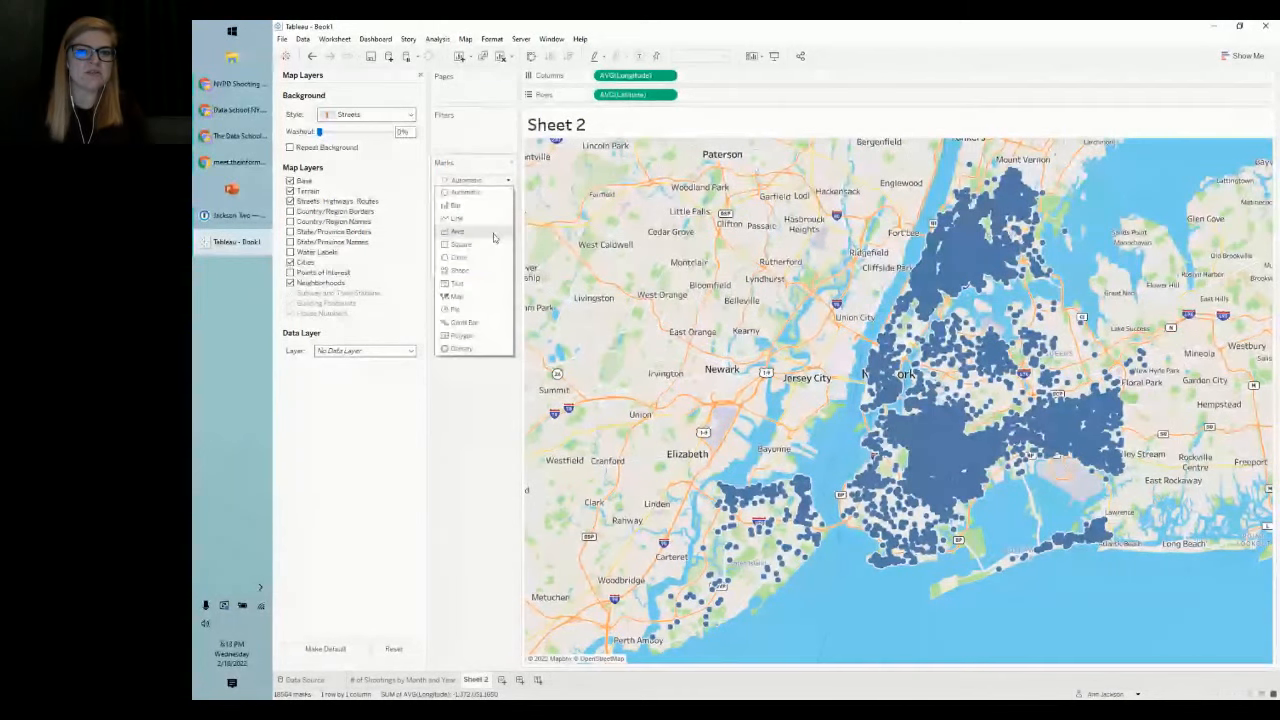
pyautogui.click(468, 191)
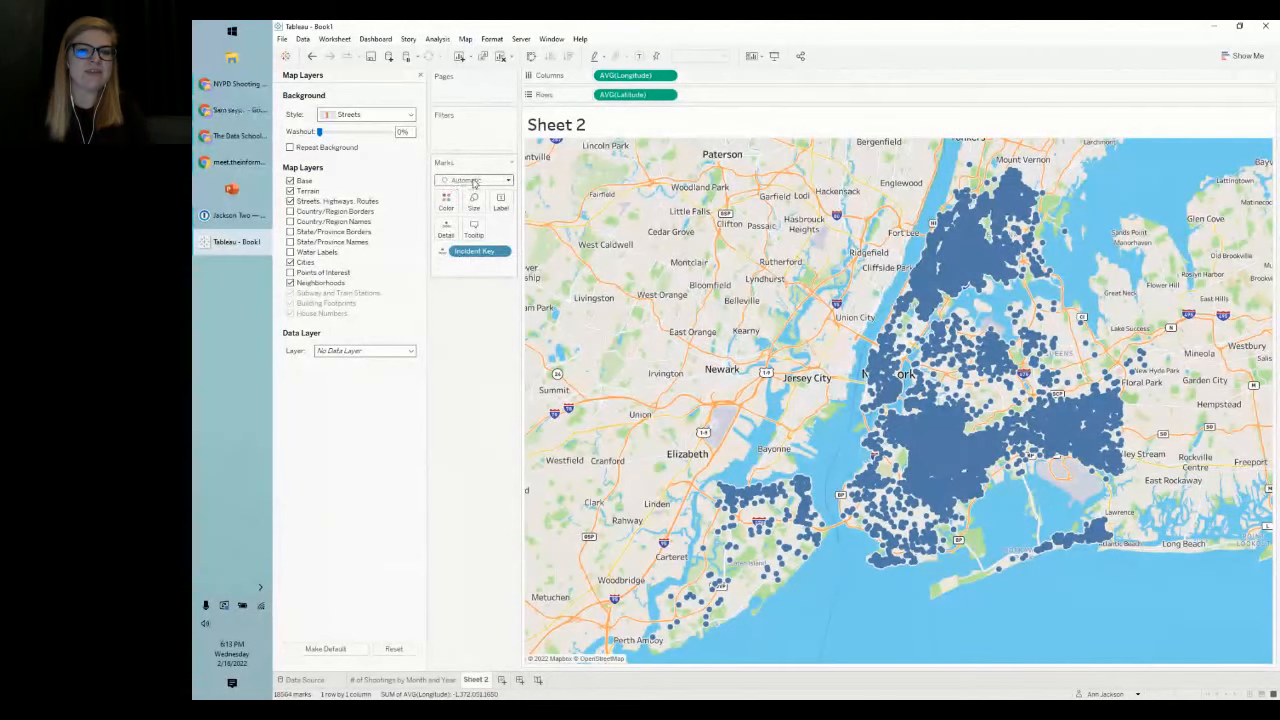
pyautogui.click(472, 182)
pyautogui.click(474, 300)
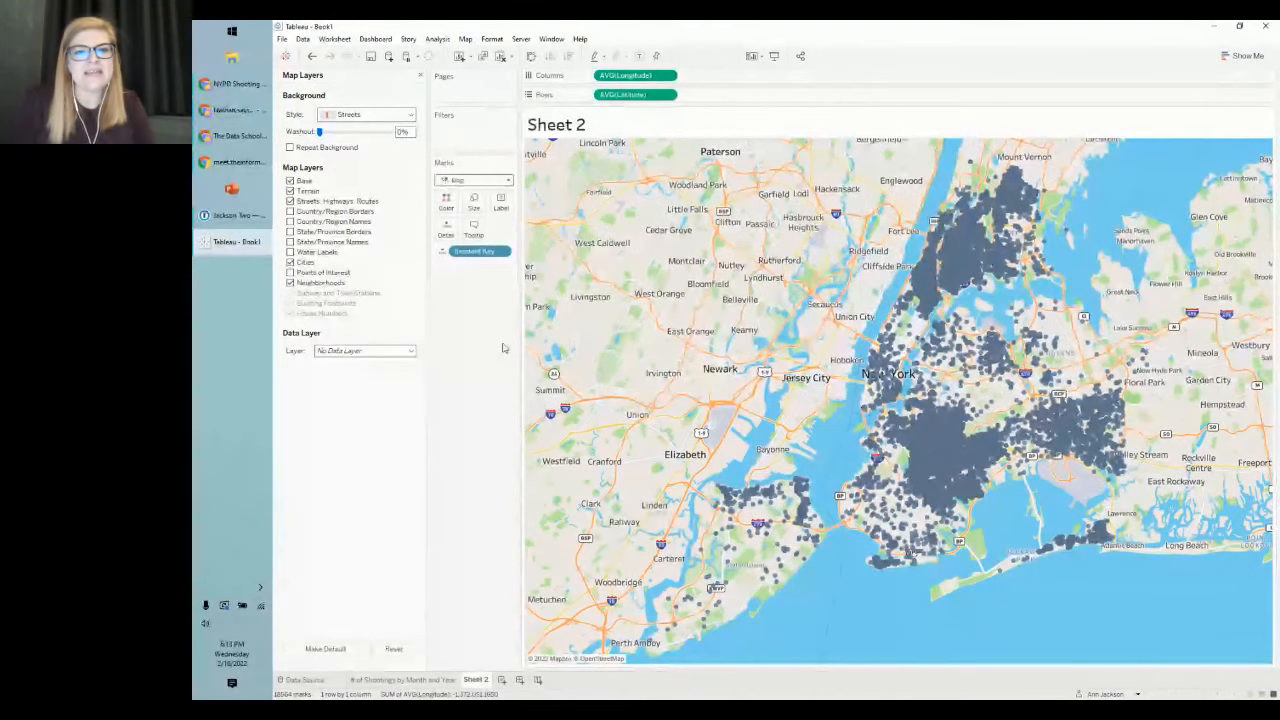
pyautogui.click(488, 182)
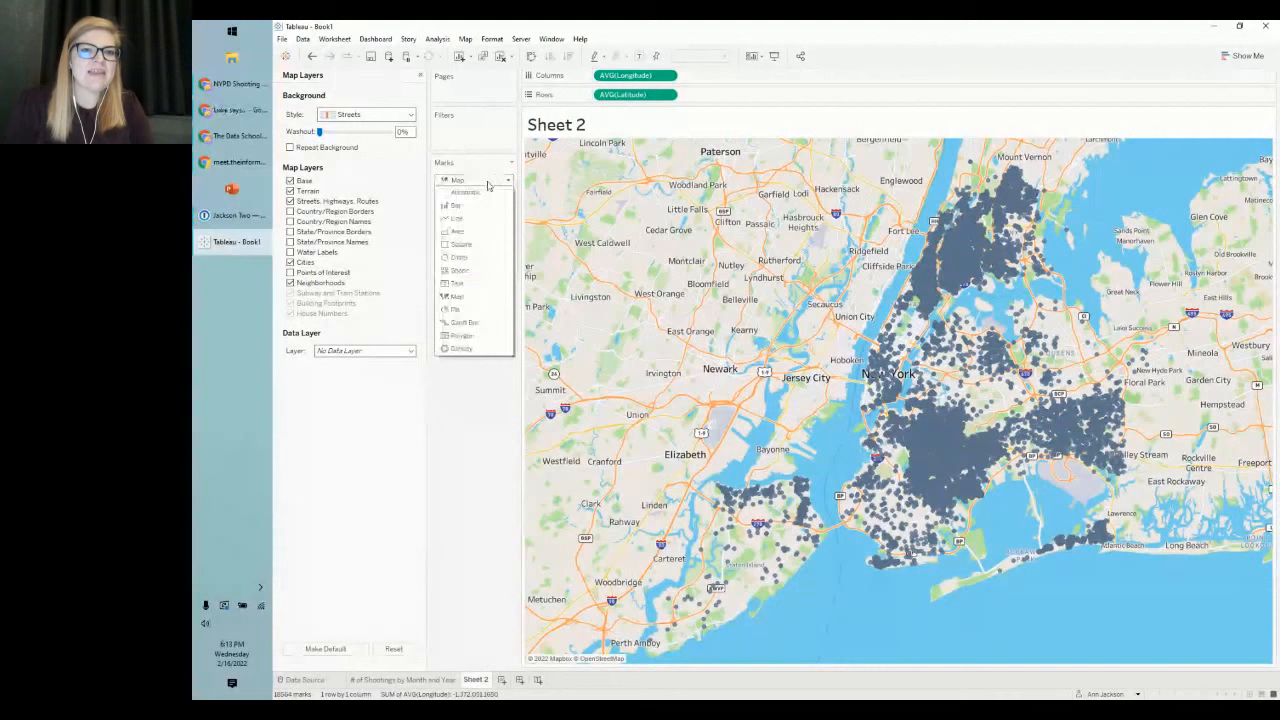
pyautogui.click(472, 350)
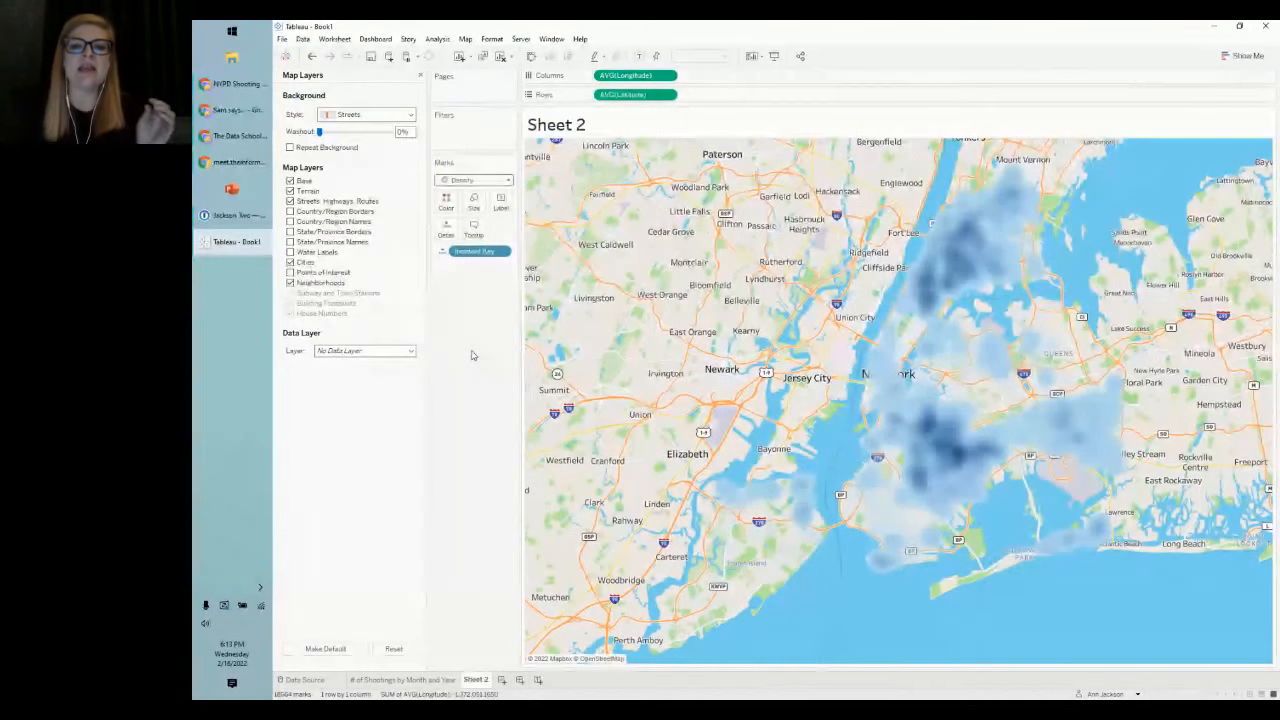
pyautogui.moveTo(960, 472)
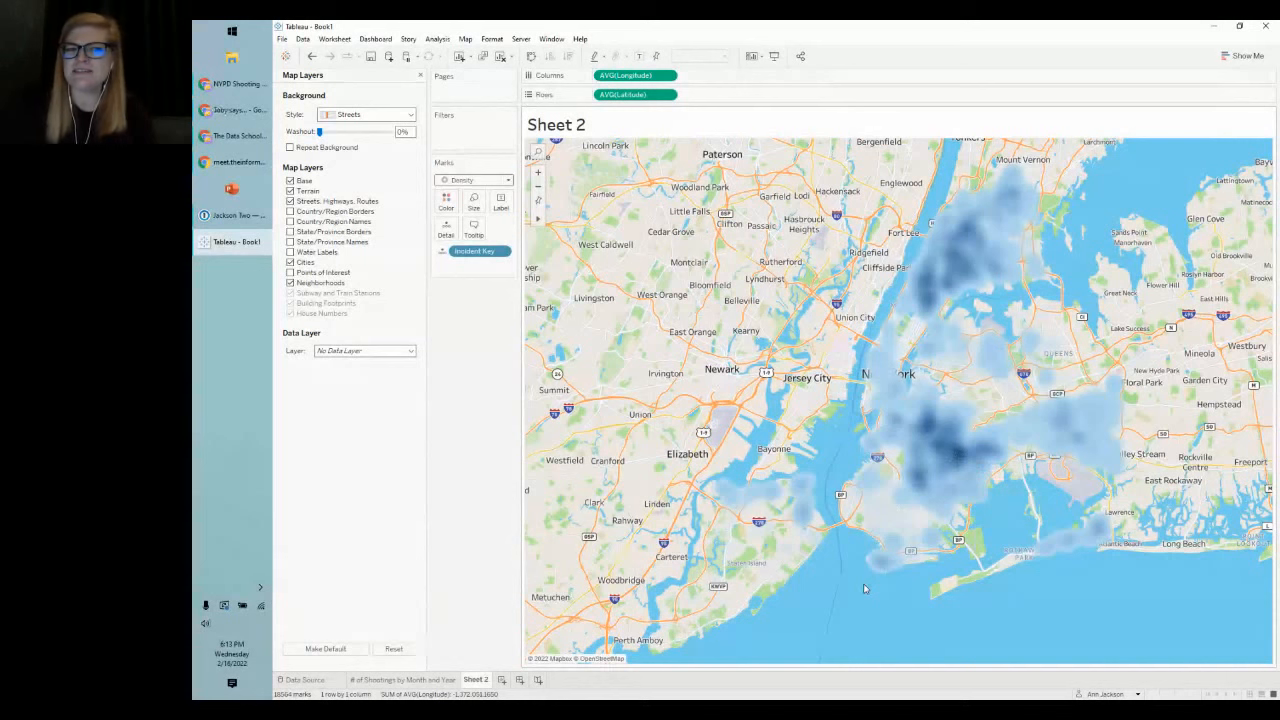
pyautogui.click(446, 200)
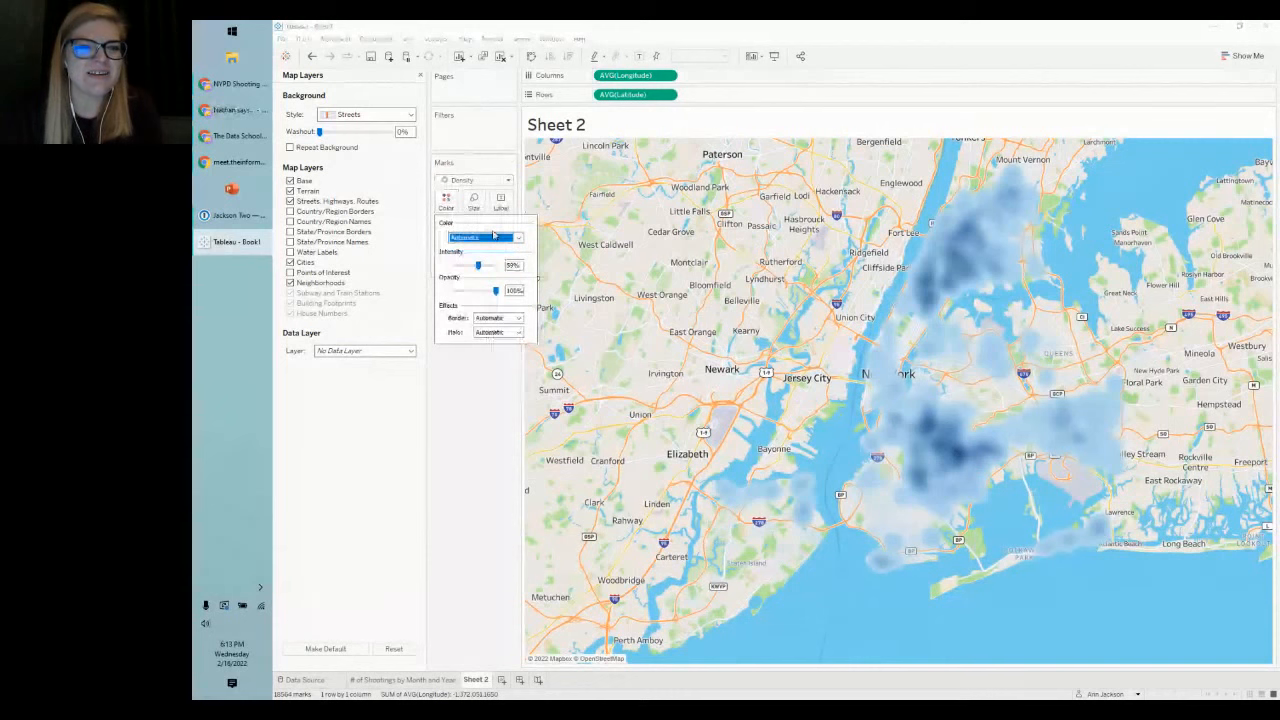
pyautogui.click(473, 440)
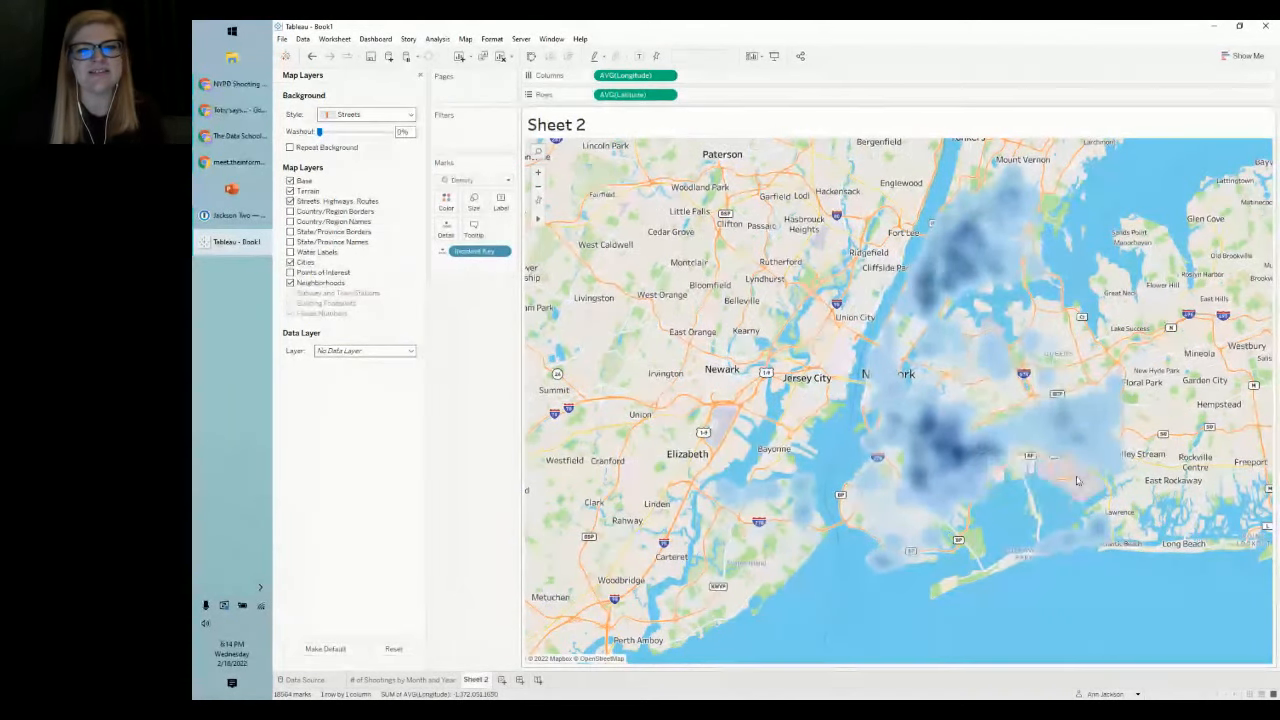
pyautogui.click(446, 200)
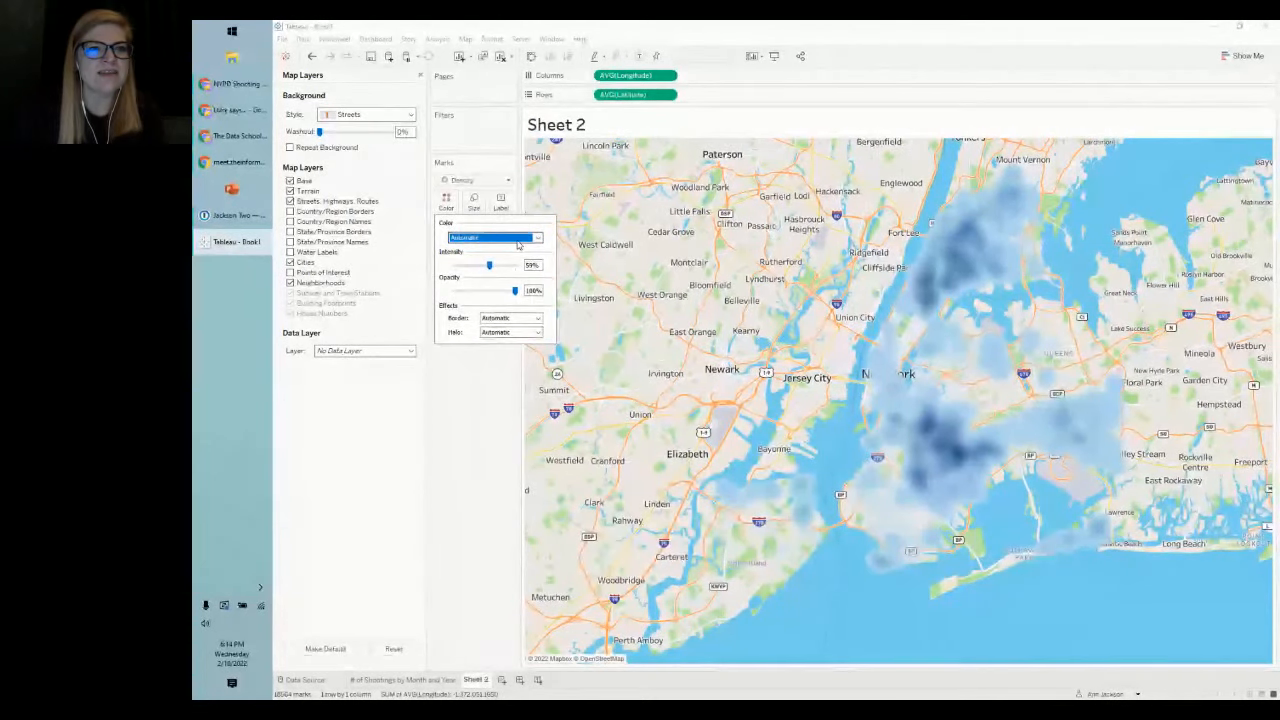
pyautogui.press('Escape')
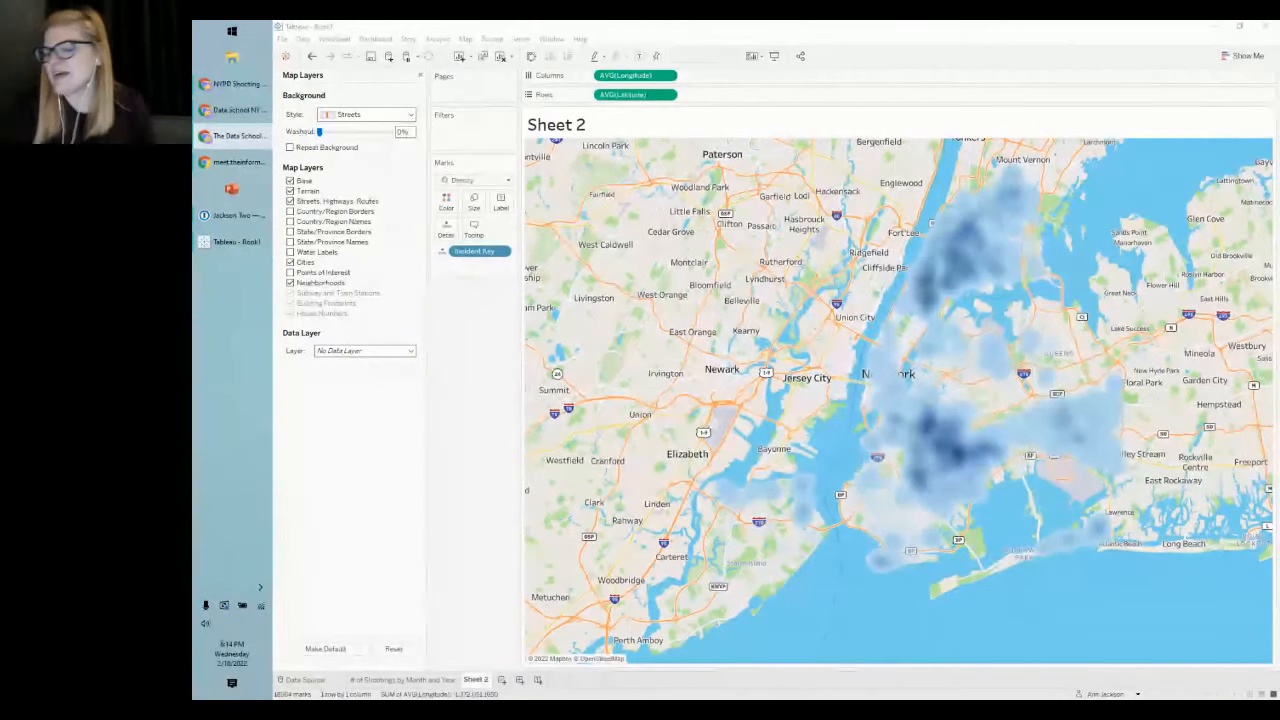
pyautogui.click(472, 180)
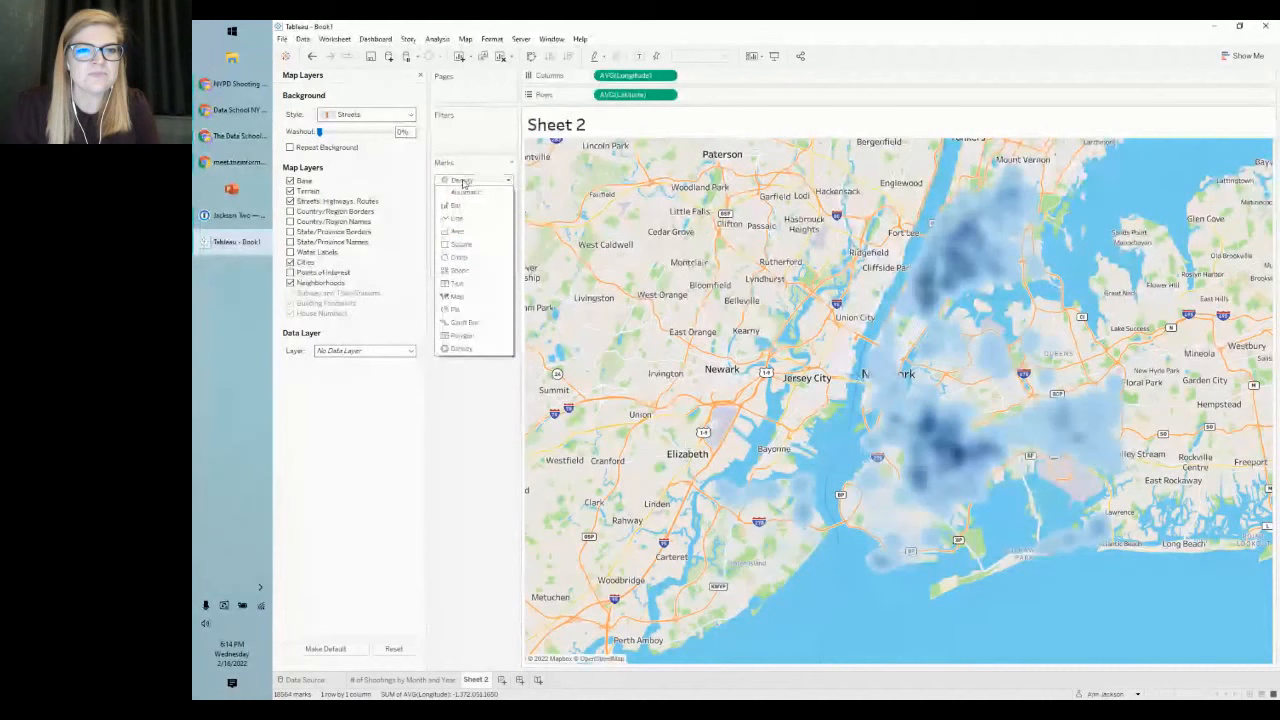
pyautogui.click(460, 397)
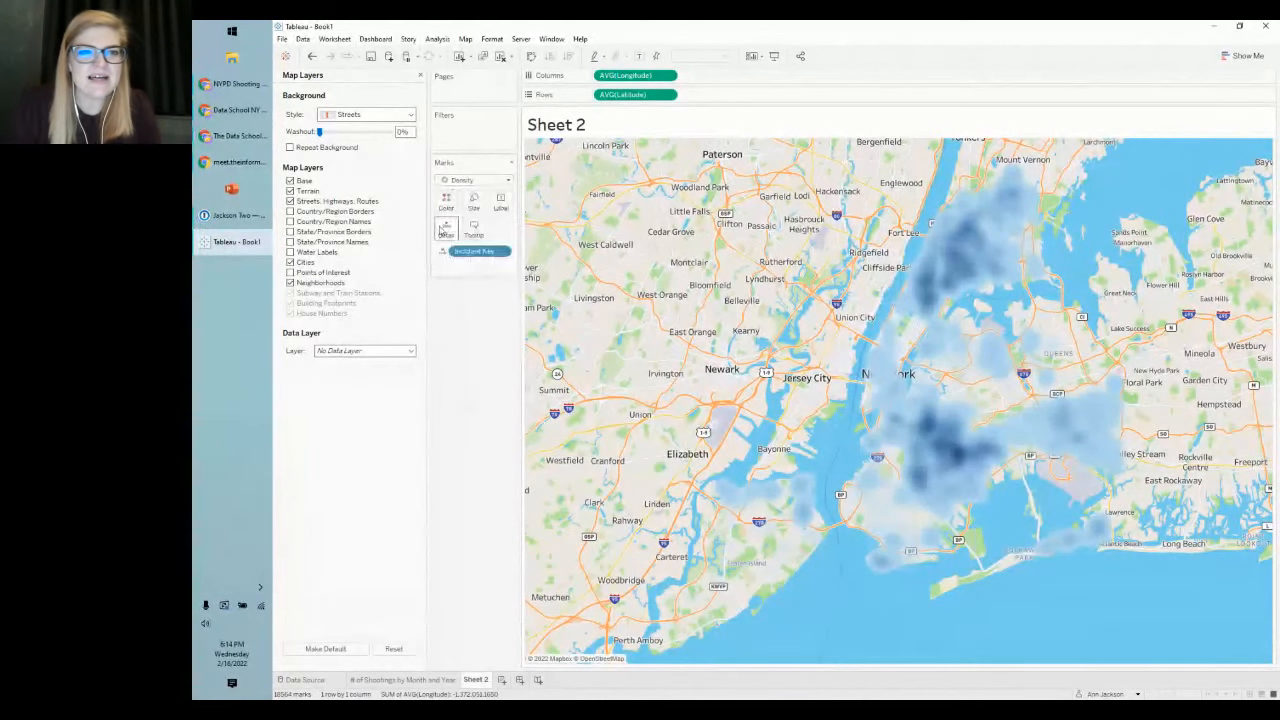
# Step: Try the Density Gold Dark color palette on the density marks
pyautogui.click(446, 200)
pyautogui.click(490, 237)
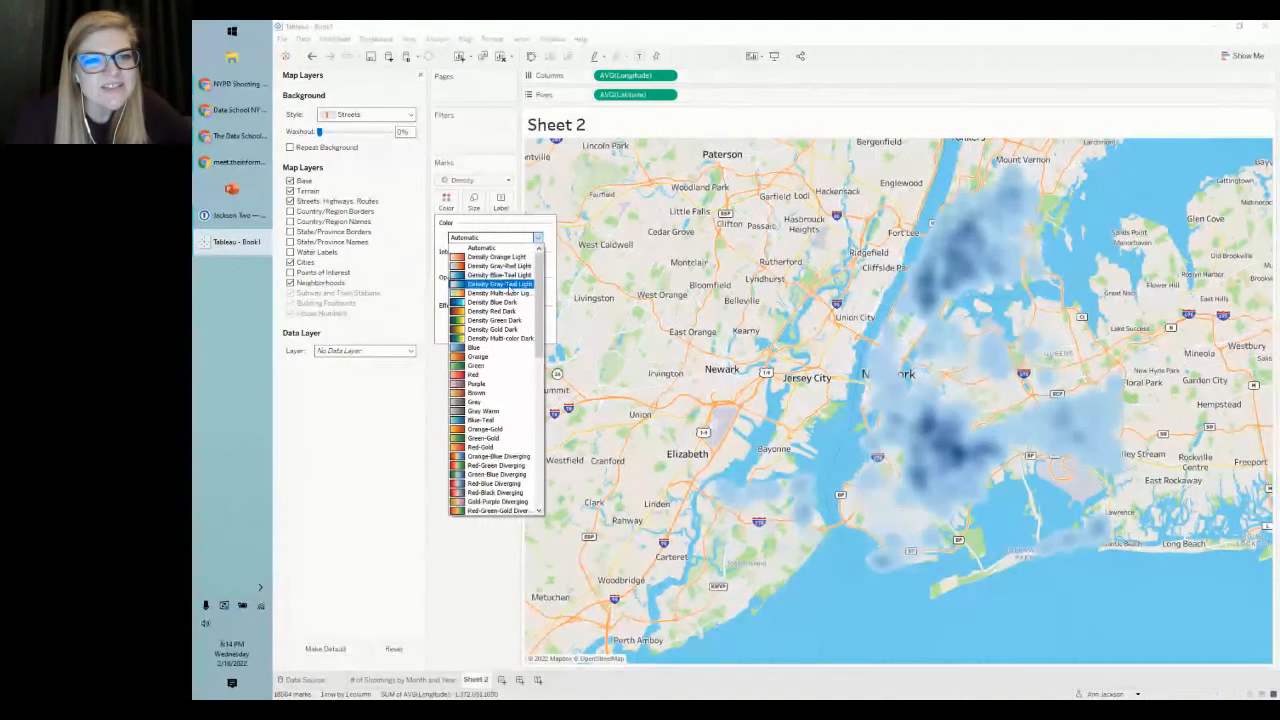
pyautogui.scroll(-1, 510, 287)
pyautogui.scroll(1, 510, 288)
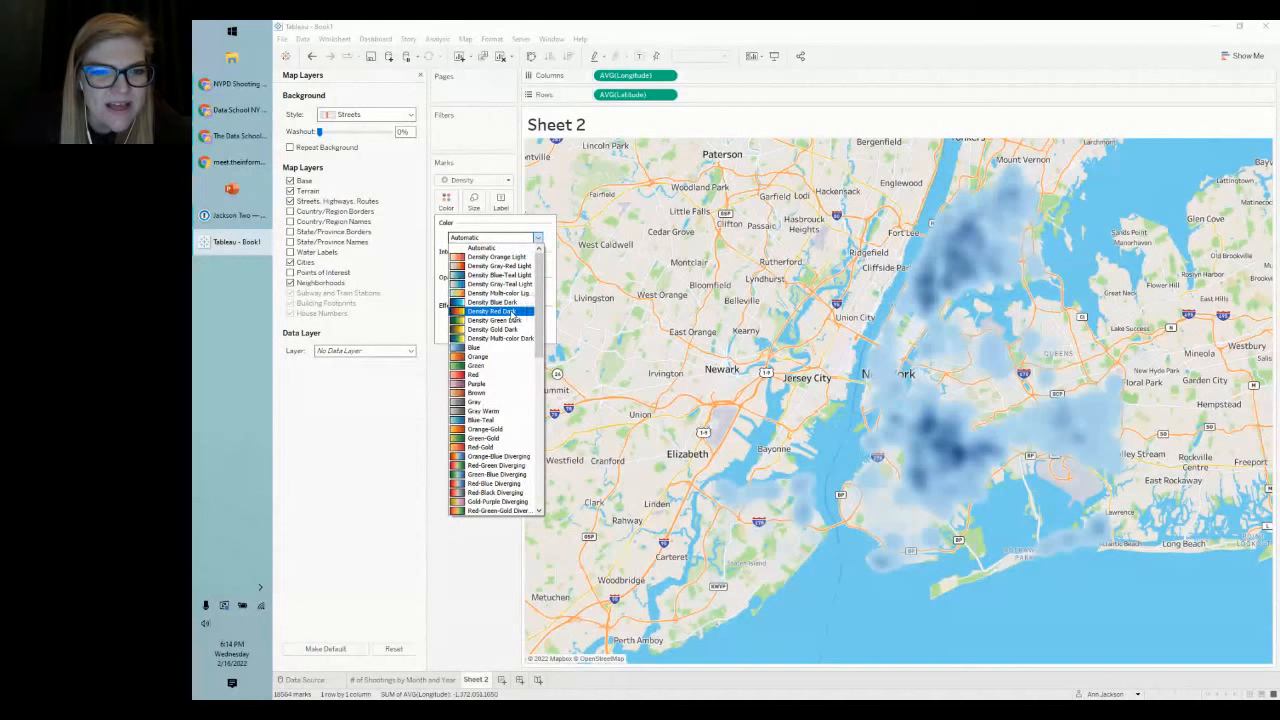
pyautogui.scroll(-1, 512, 313)
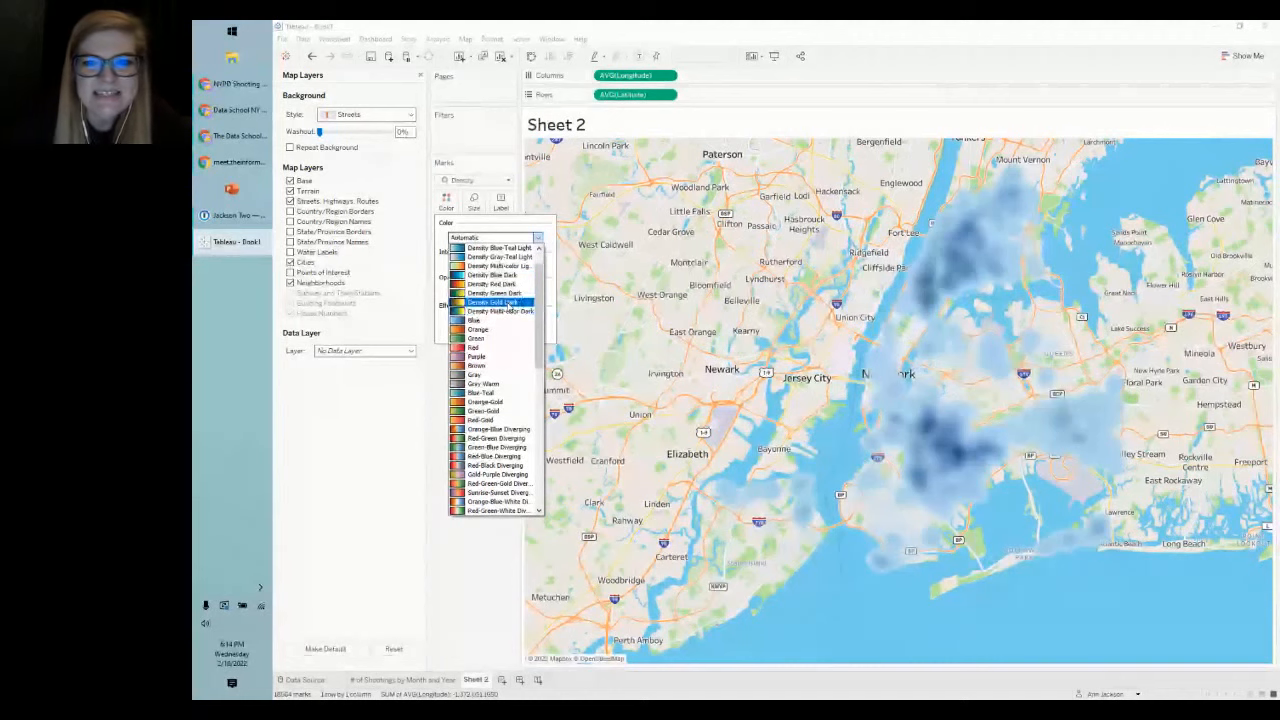
pyautogui.click(510, 302)
# Step: Set the density marks' color palette to Density Orange Light
pyautogui.click(495, 237)
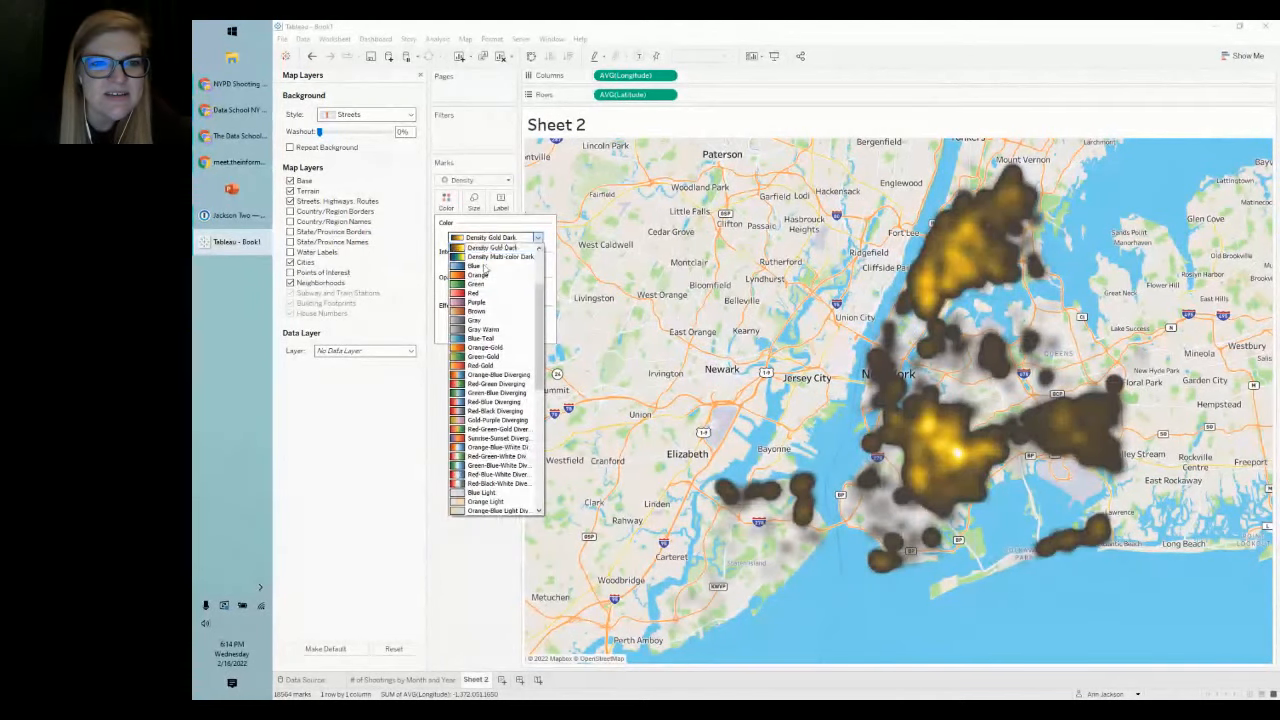
pyautogui.scroll(3, 505, 295)
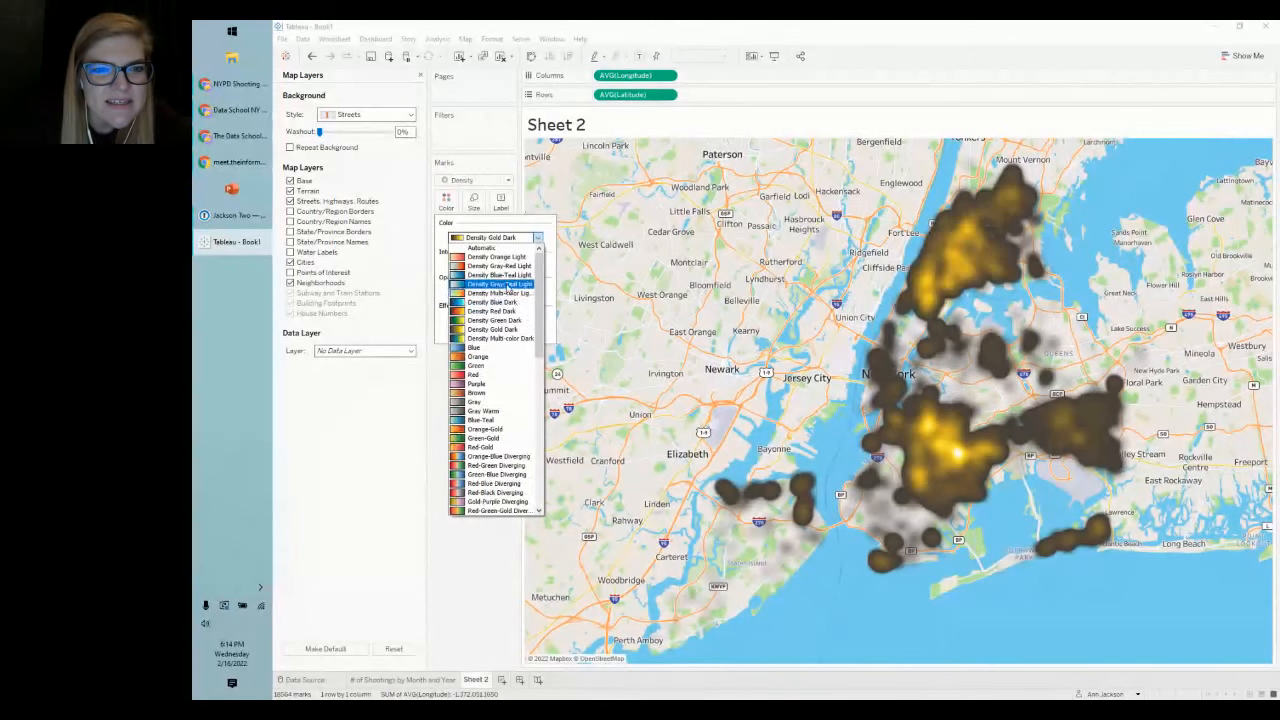
pyautogui.click(500, 257)
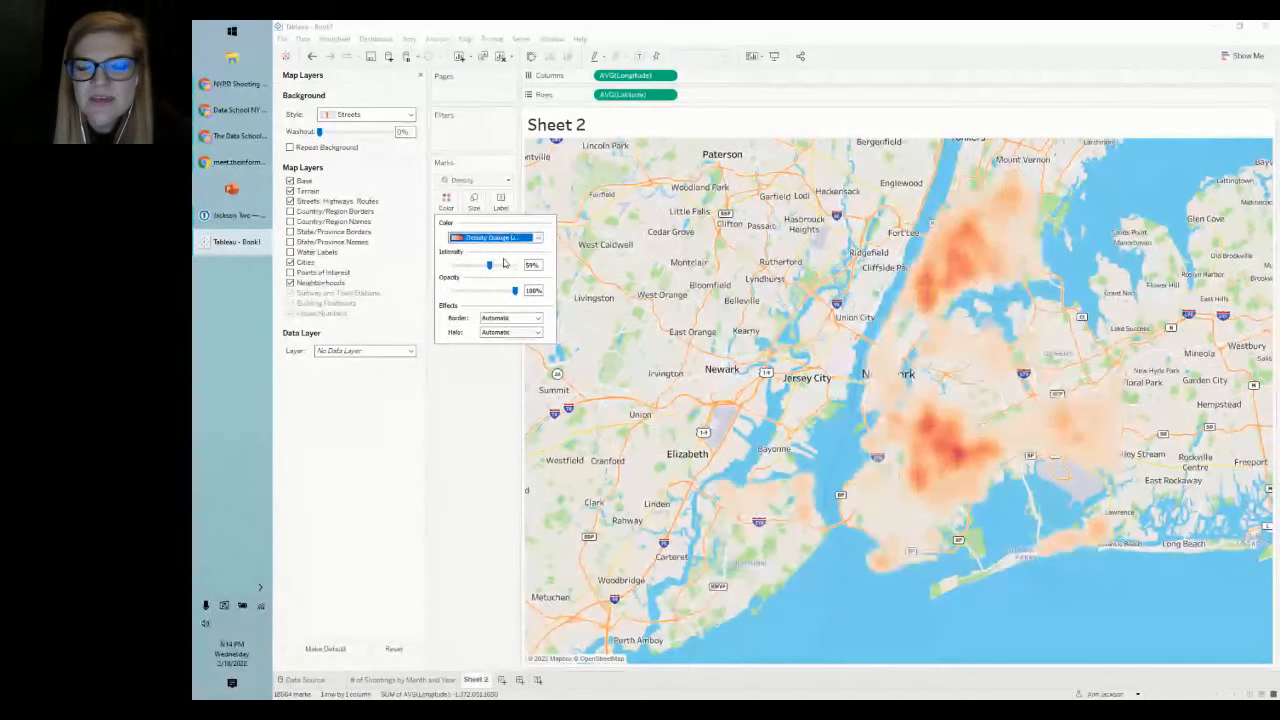
# Step: Try the Density Multi-color Light palette on the density marks, and return to Density Orange Light
pyautogui.click(495, 237)
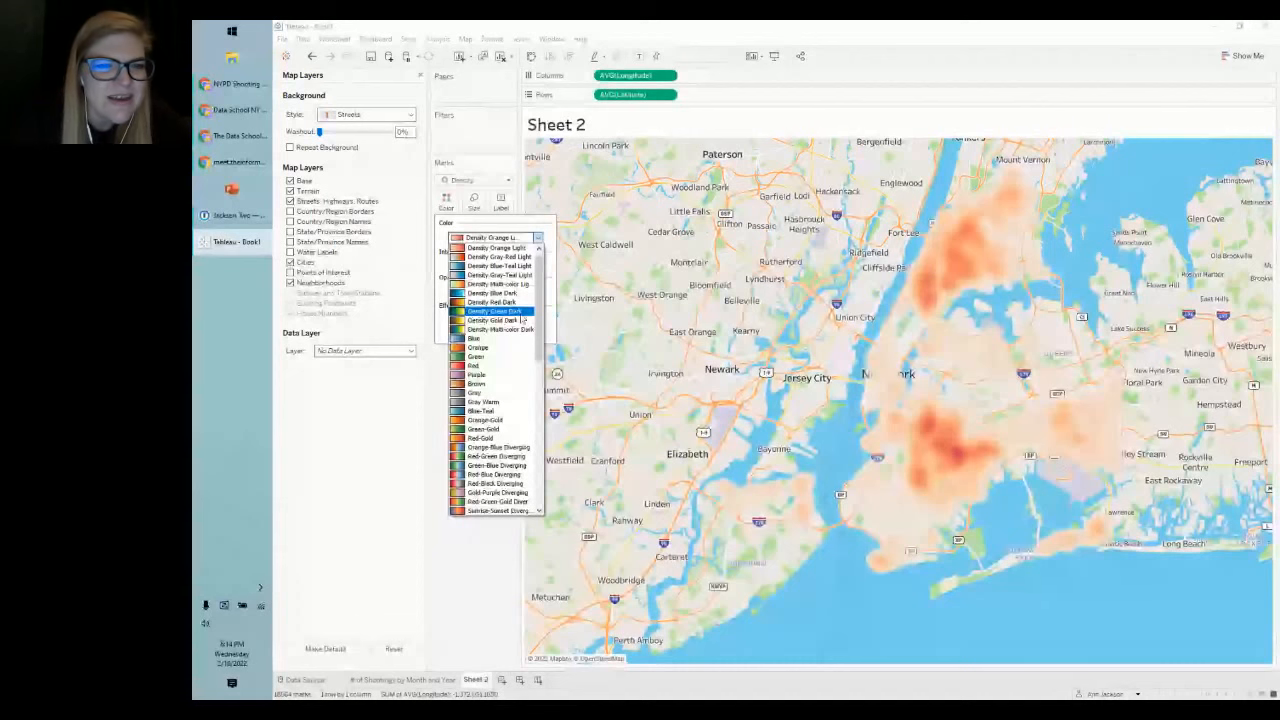
pyautogui.scroll(-2, 515, 300)
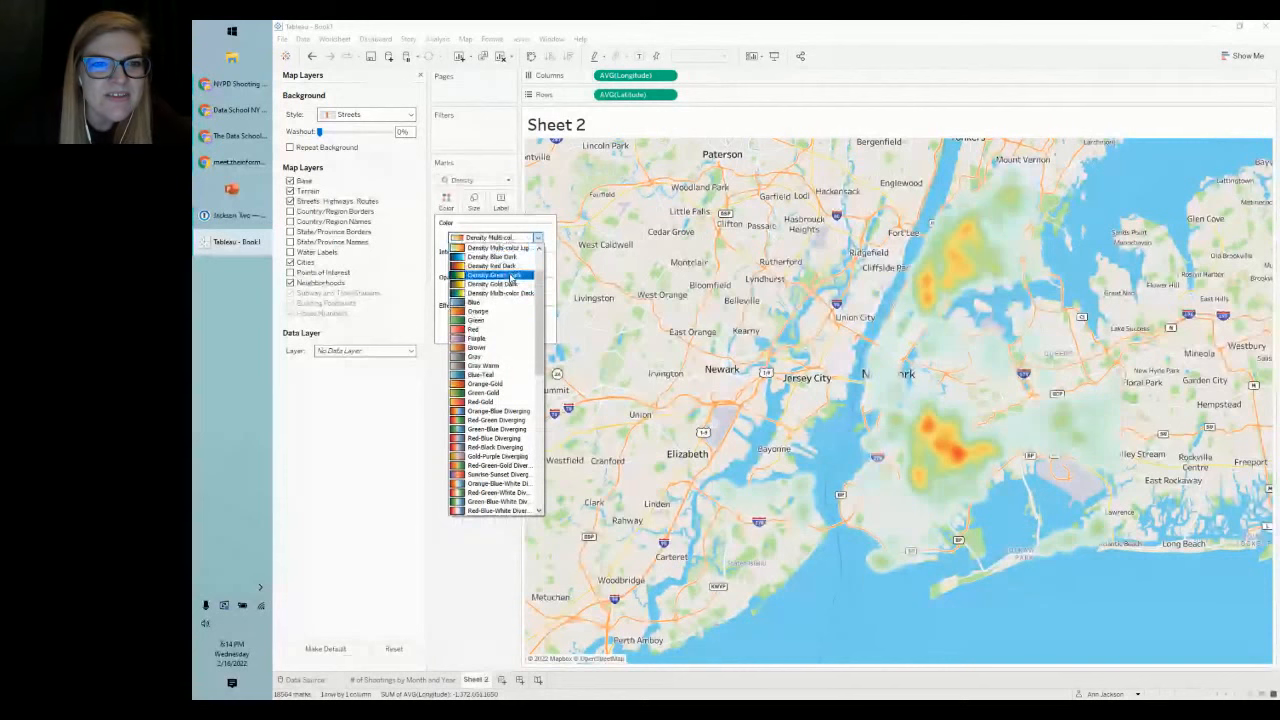
pyautogui.scroll(2, 515, 270)
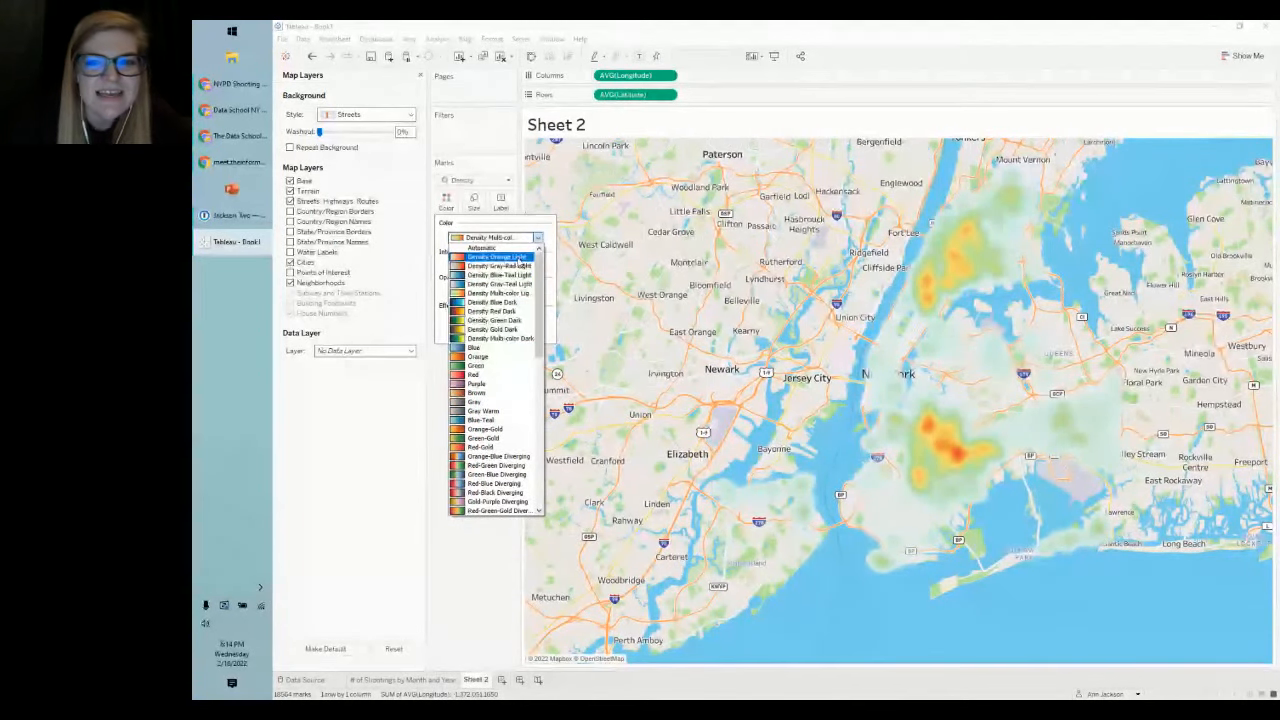
pyautogui.click(519, 257)
pyautogui.click(471, 422)
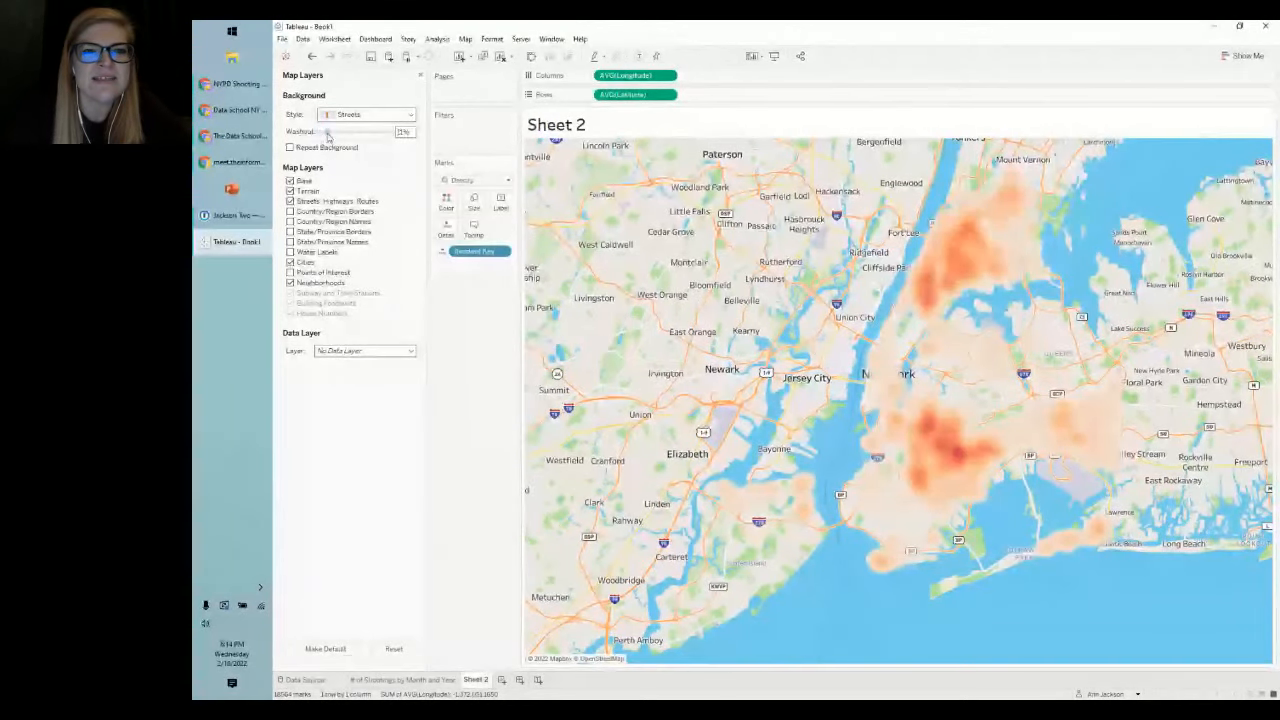
# Step: Set the background map's washout to 9%
pyautogui.moveTo(328, 137)
pyautogui.mouseDown()
pyautogui.moveTo(342, 137)
pyautogui.moveTo(325, 138)
pyautogui.mouseUp()
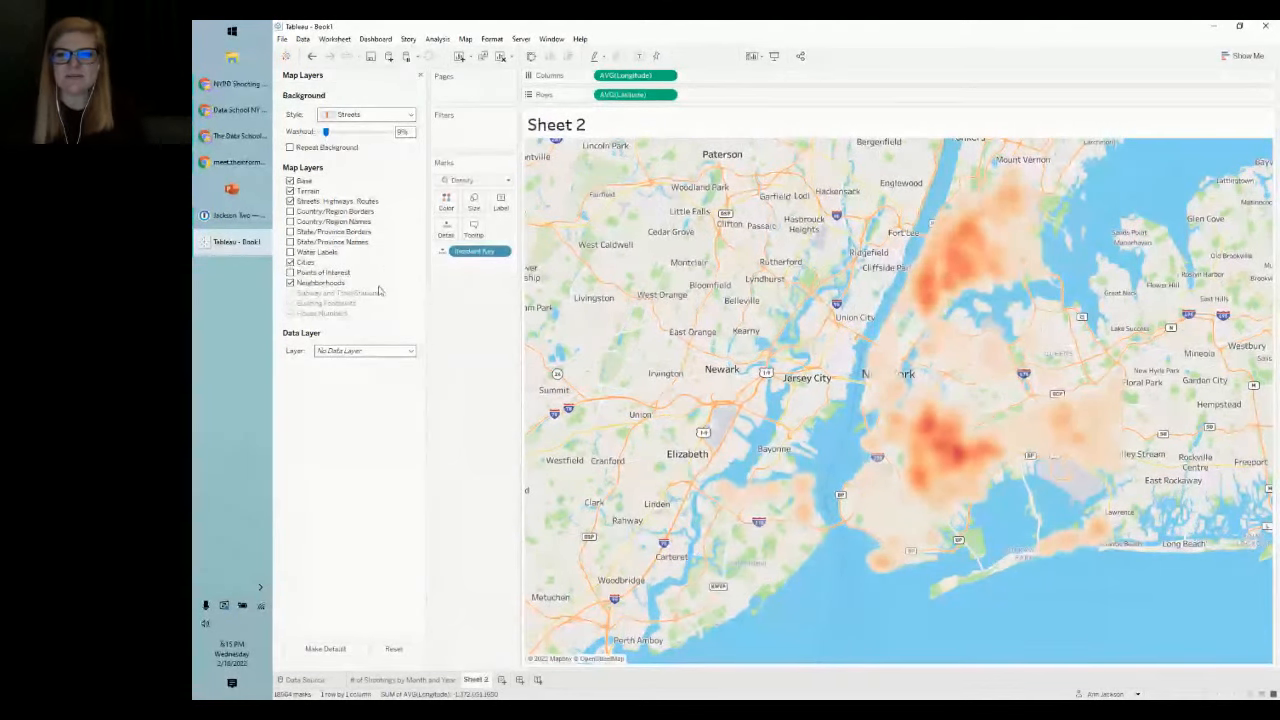
pyautogui.moveTo(1042, 455)
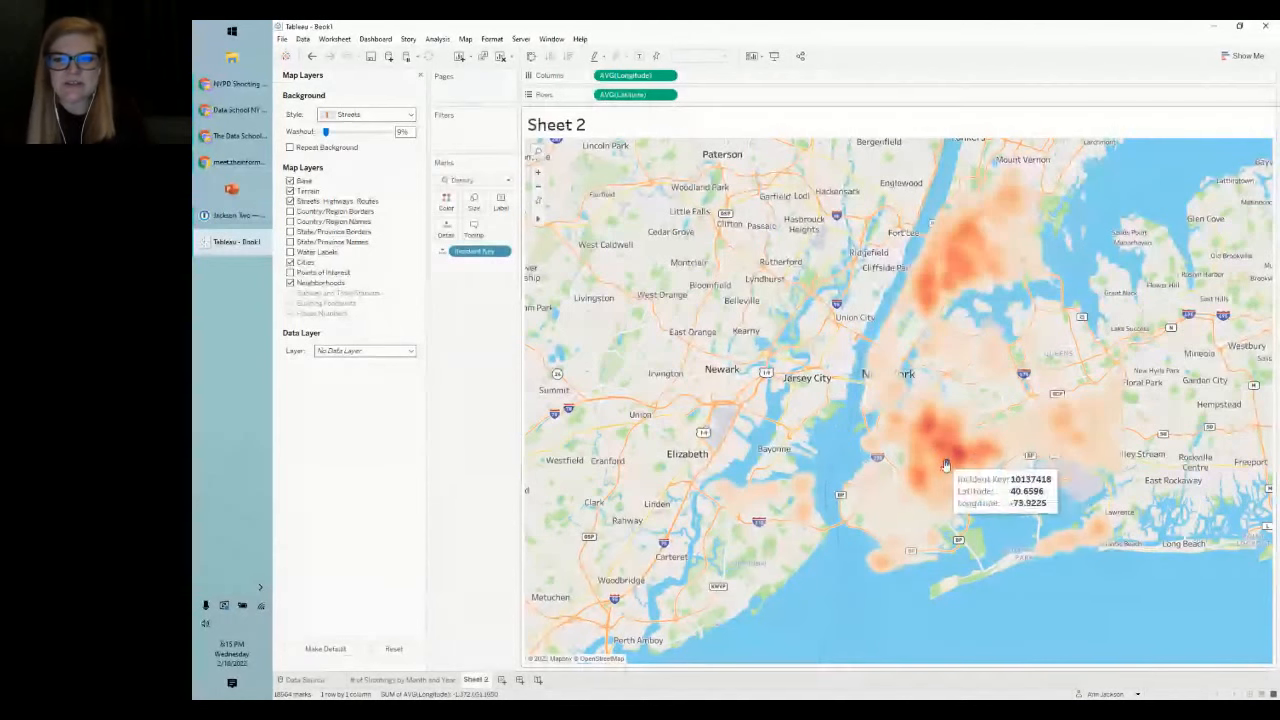
pyautogui.scroll(3, 945, 465)
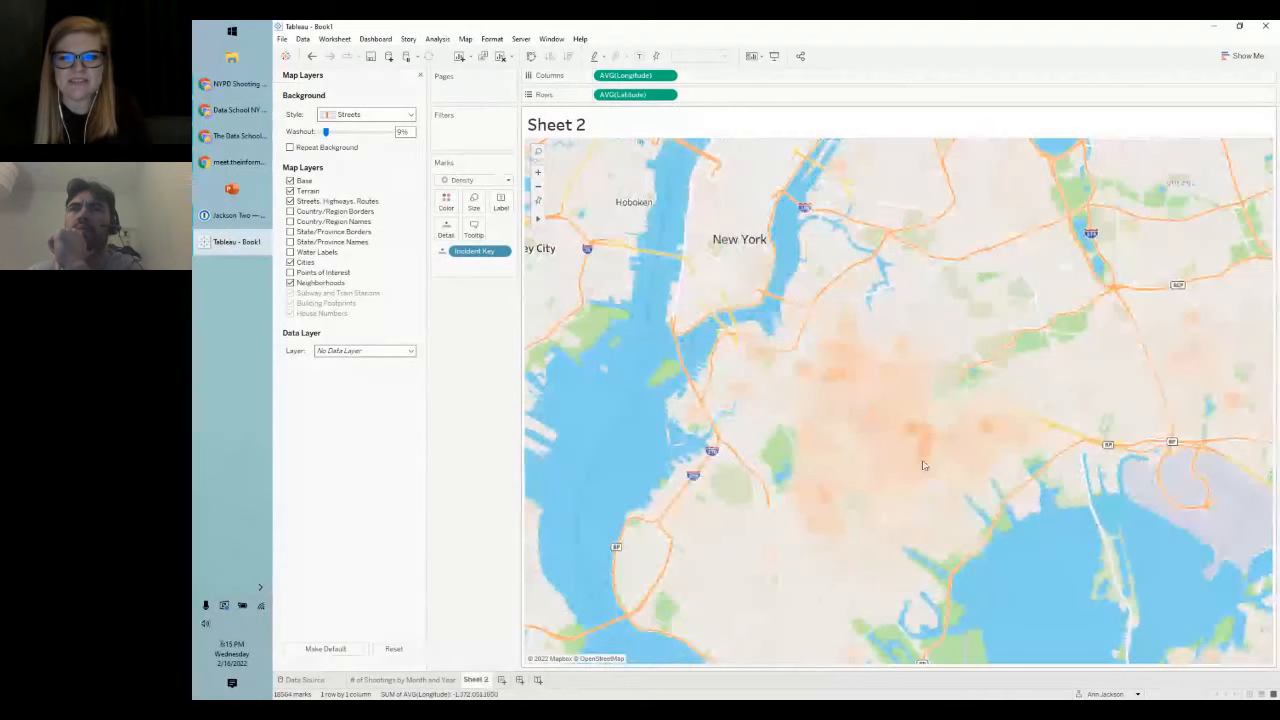
pyautogui.scroll(-3, 923, 465)
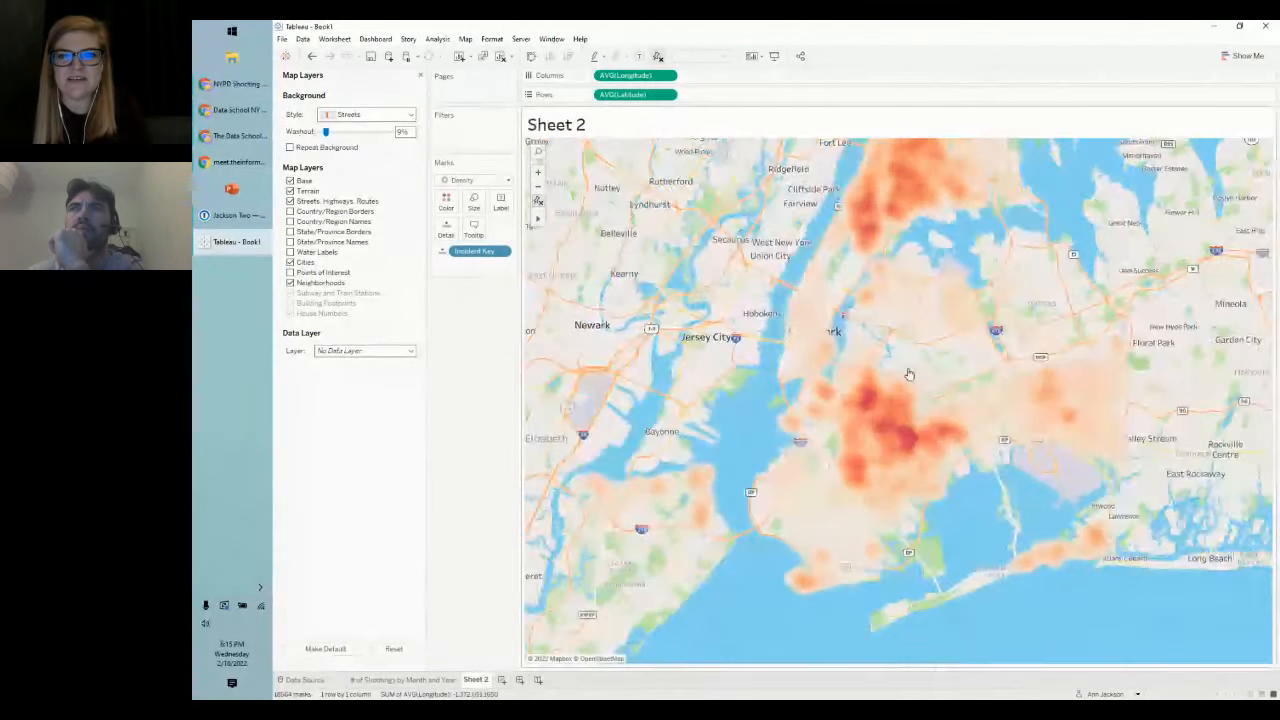
# Step: Examine the incident hot spots across New York City on the density map at several zoom levels
pyautogui.scroll(-1, 910, 355)
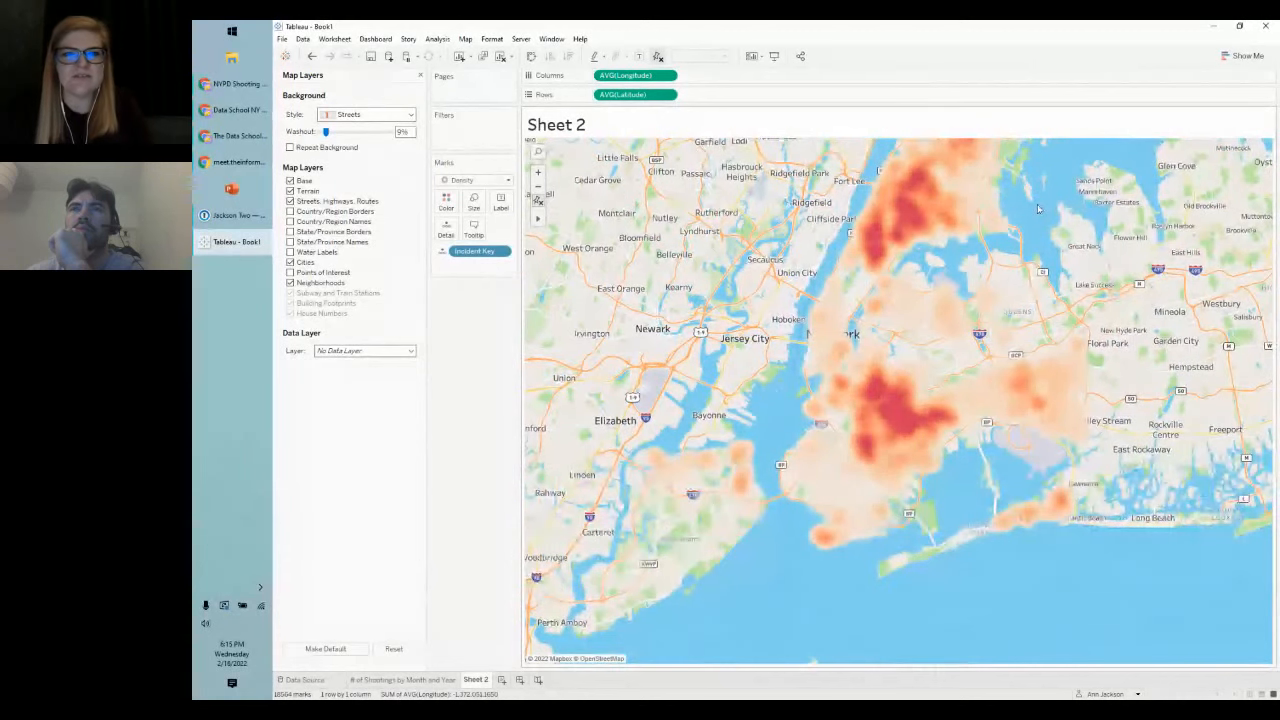
pyautogui.scroll(-1, 920, 250)
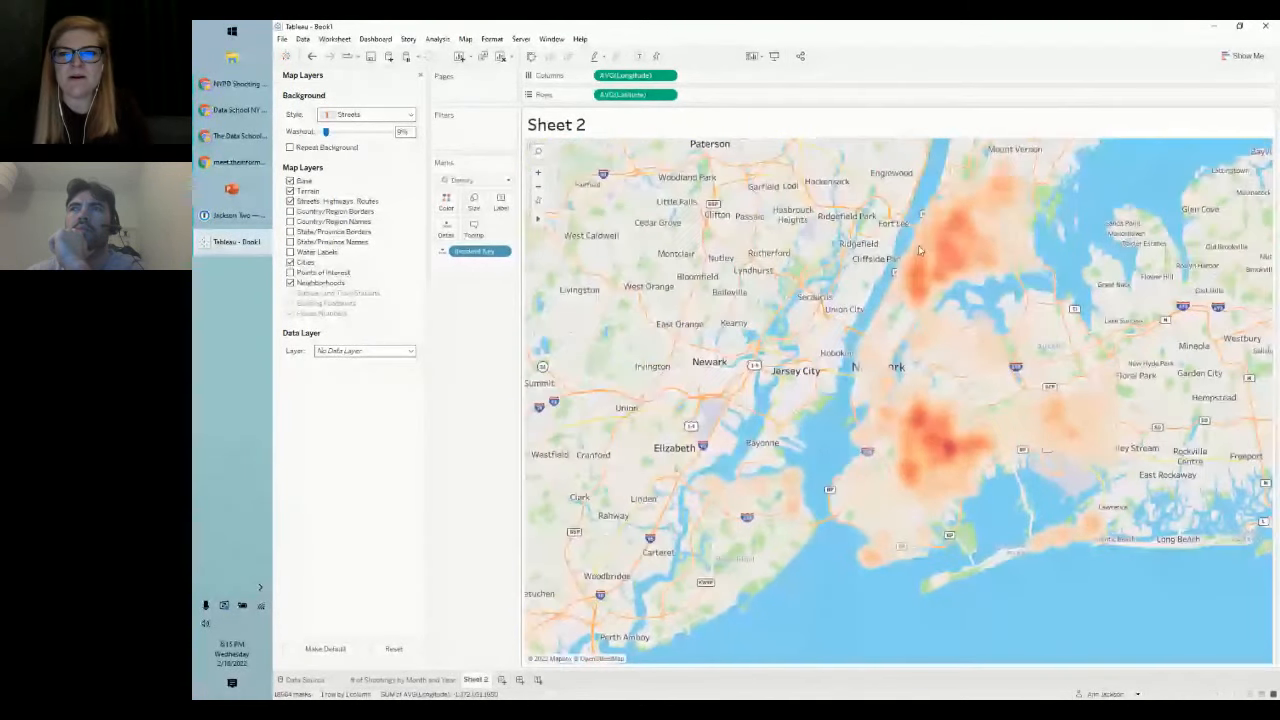
pyautogui.scroll(4, 920, 250)
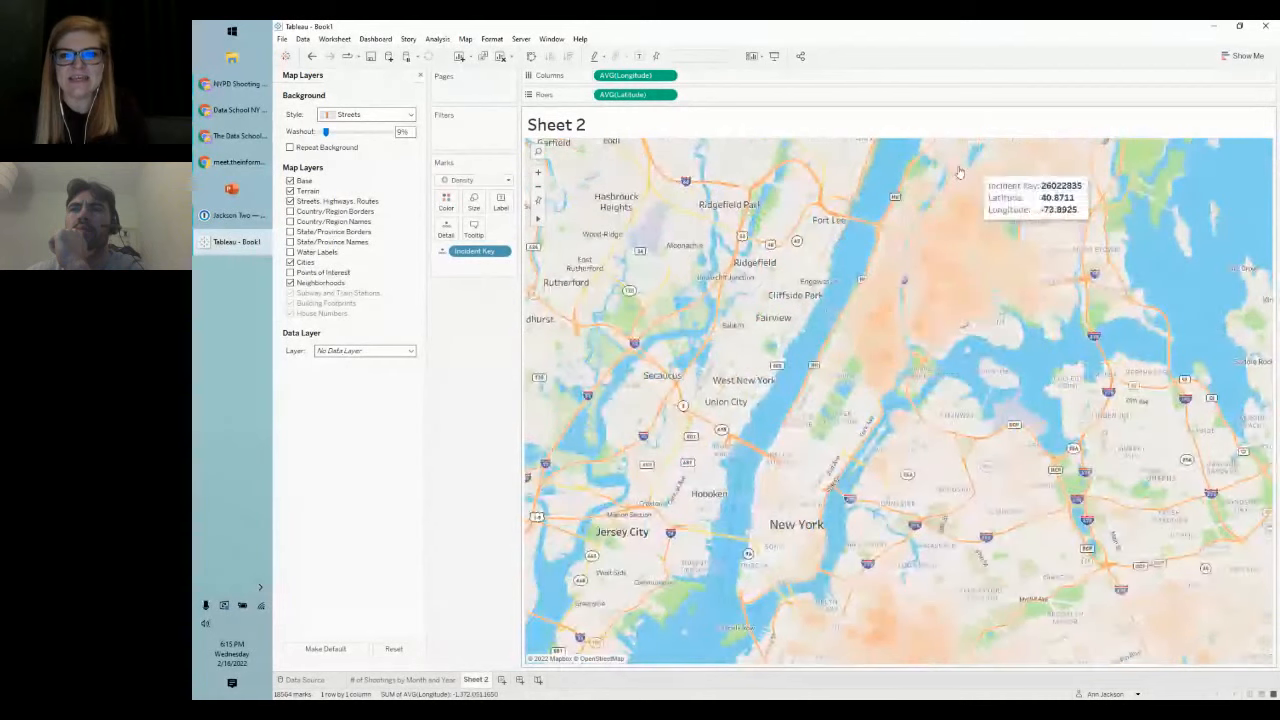
pyautogui.scroll(-3, 958, 172)
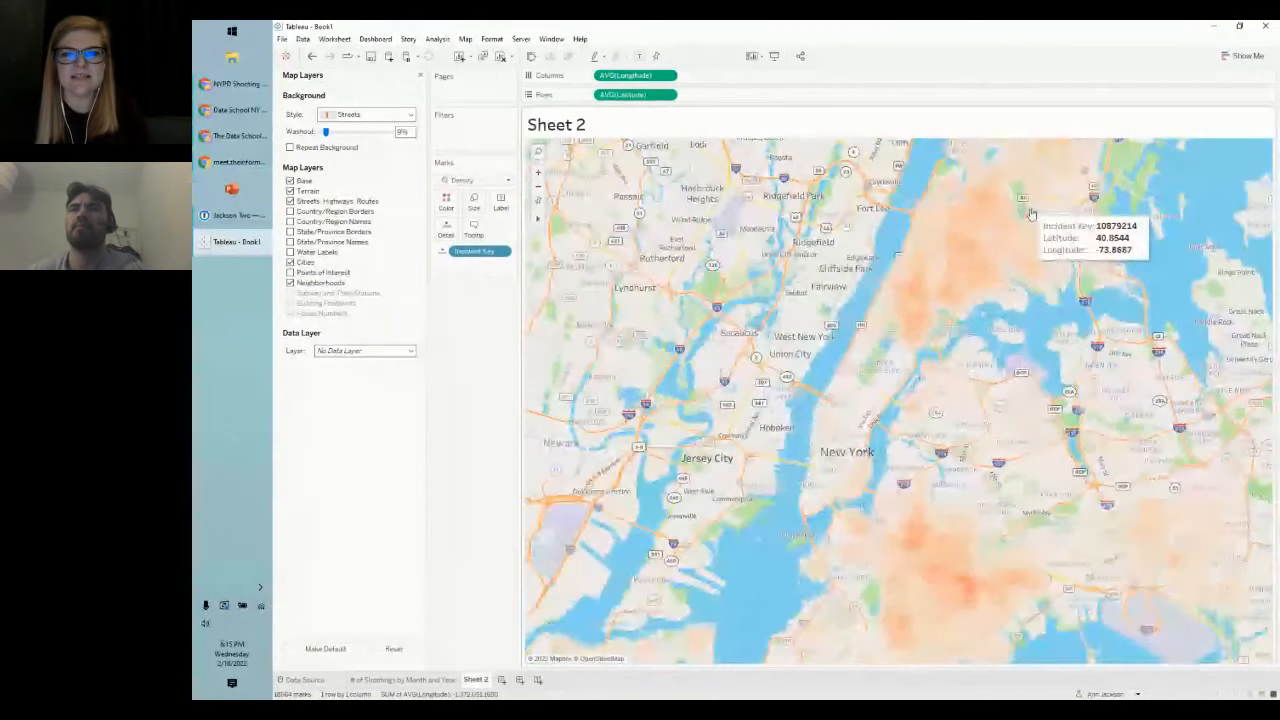
pyautogui.scroll(-1, 1055, 261)
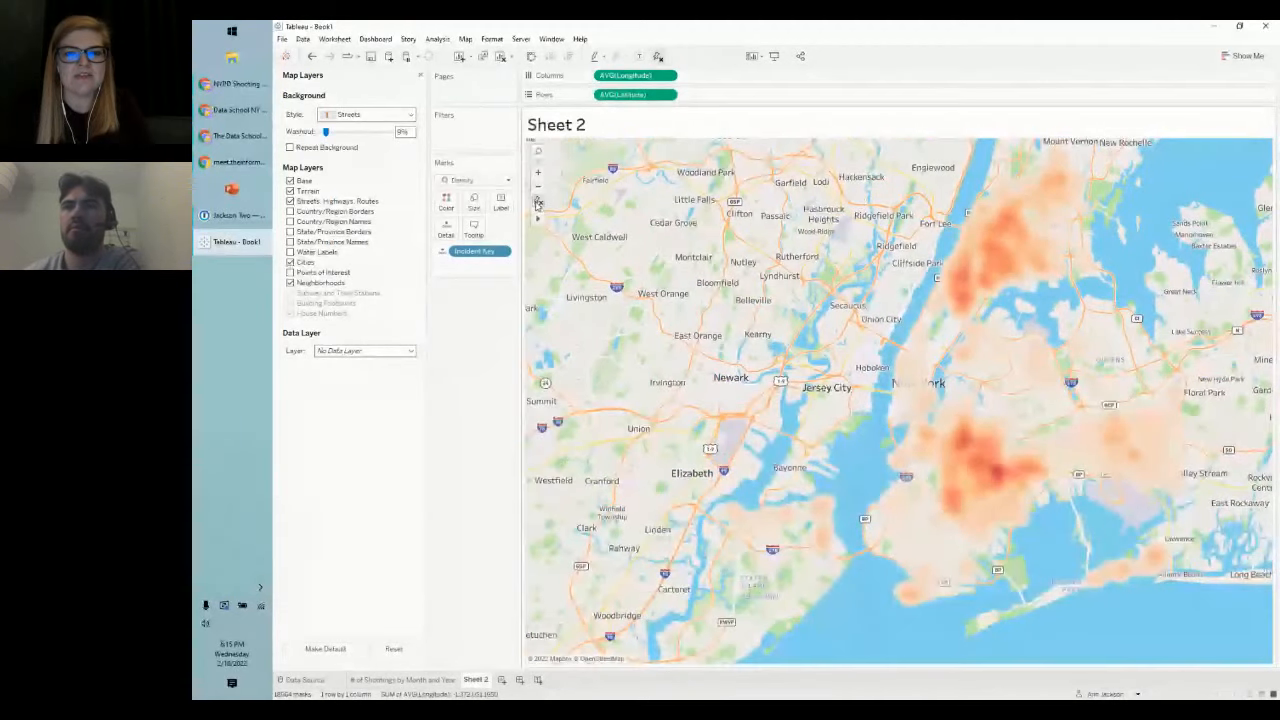
pyautogui.click(538, 203)
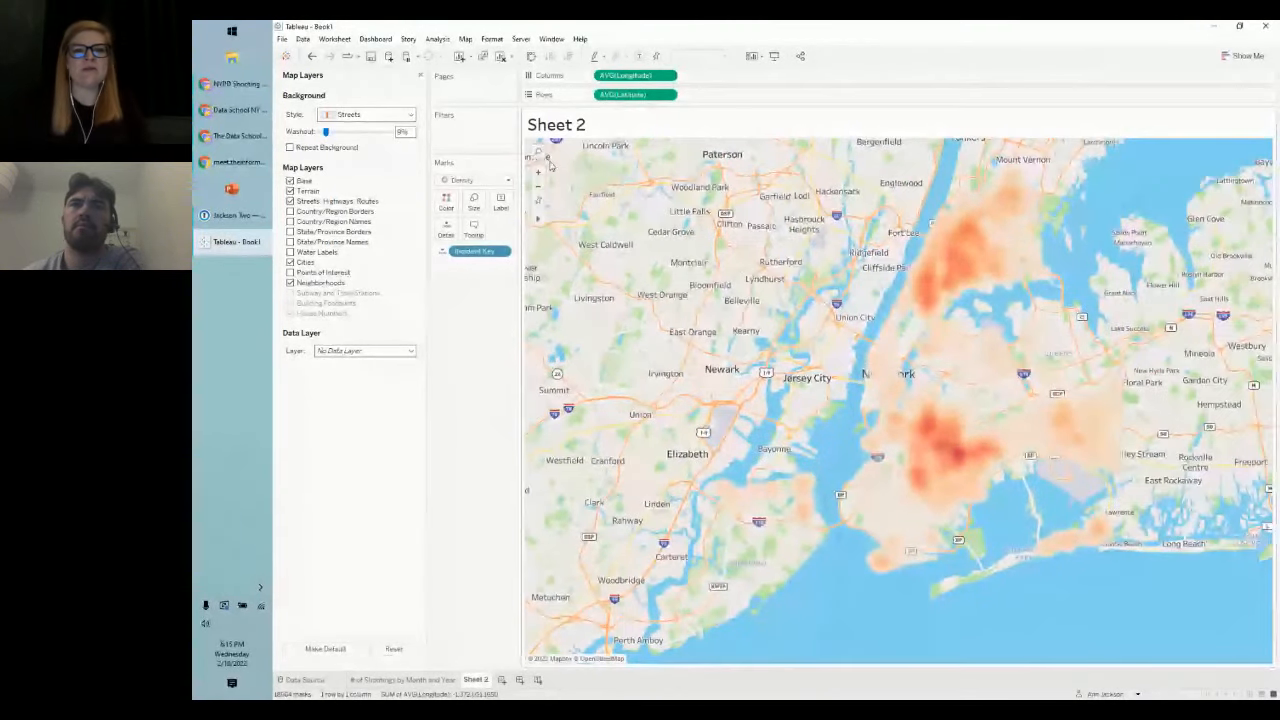
pyautogui.moveTo(983, 438)
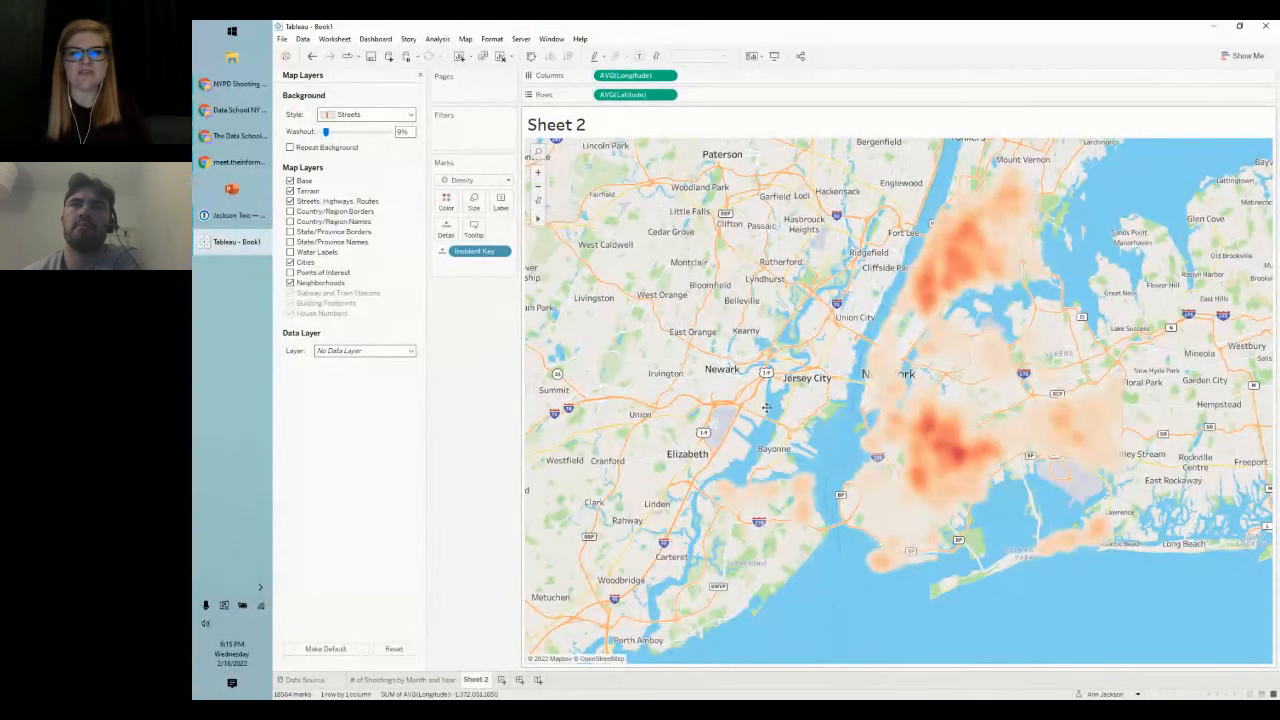
pyautogui.scroll(2, 740, 410)
pyautogui.moveTo(772, 412); pyautogui.dragTo(880, 429)
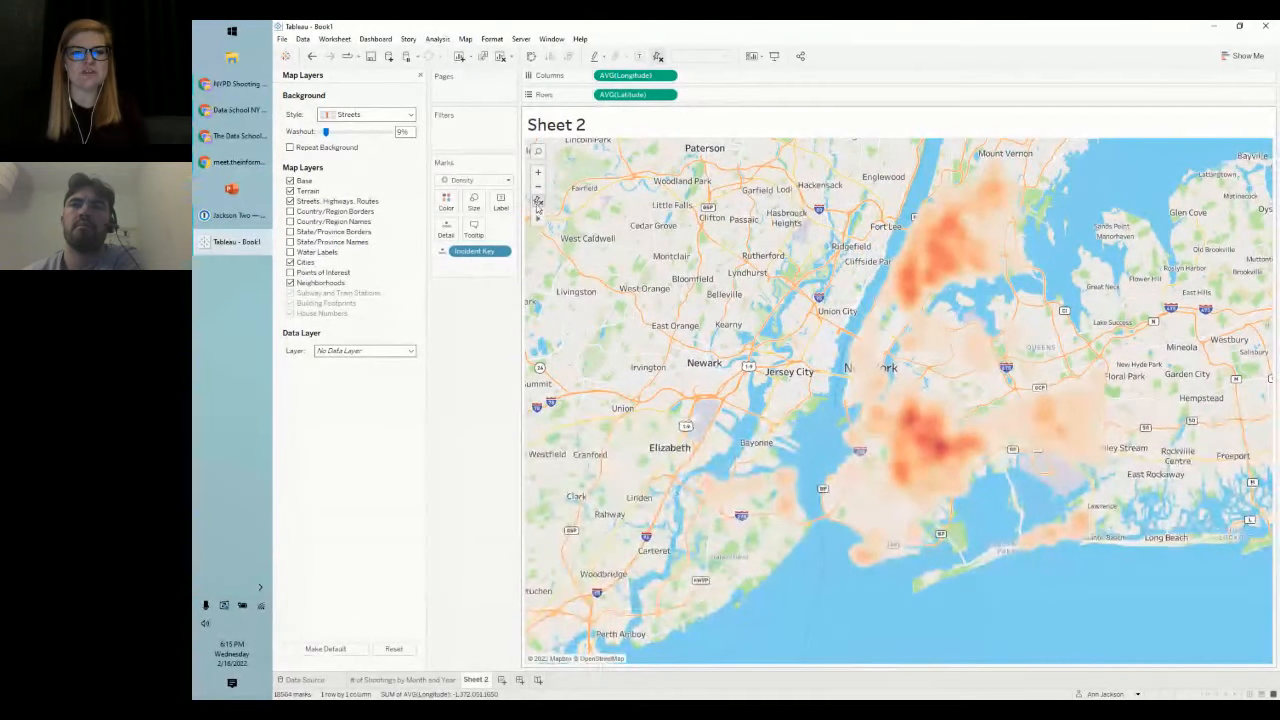
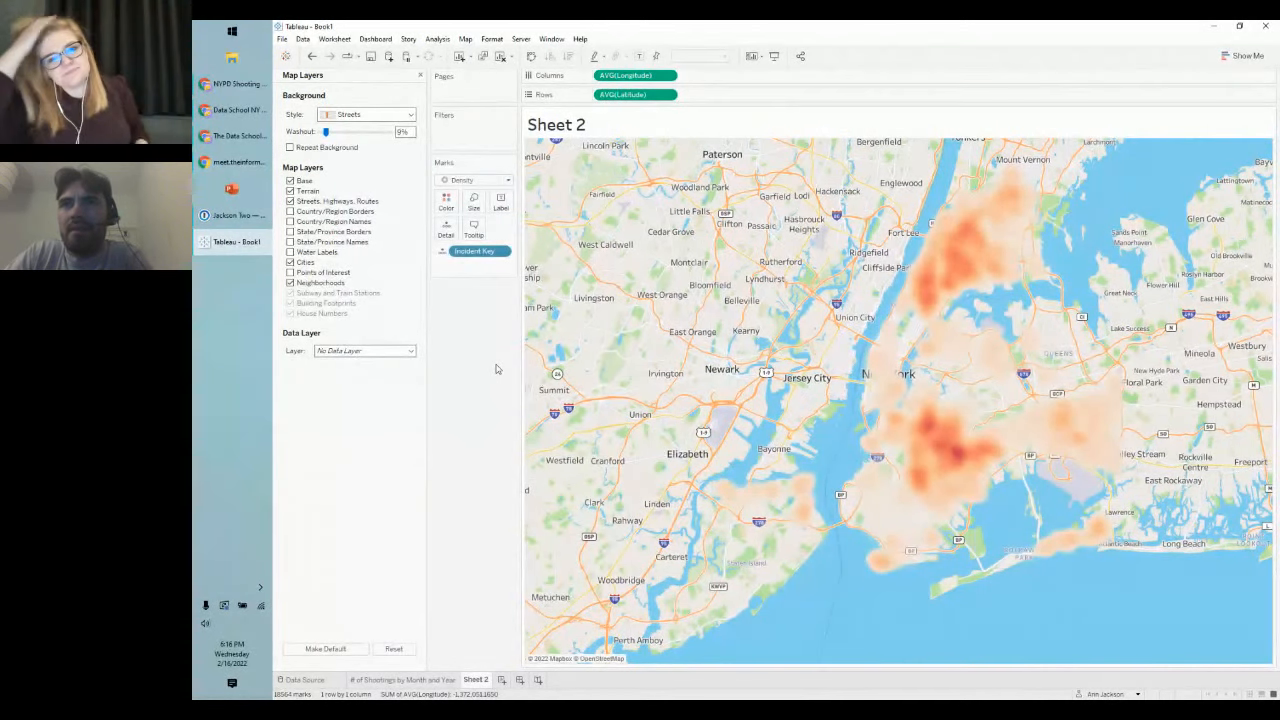
# Step: Close the map layer settings to bring back the list of data fields
pyautogui.click(420, 75)
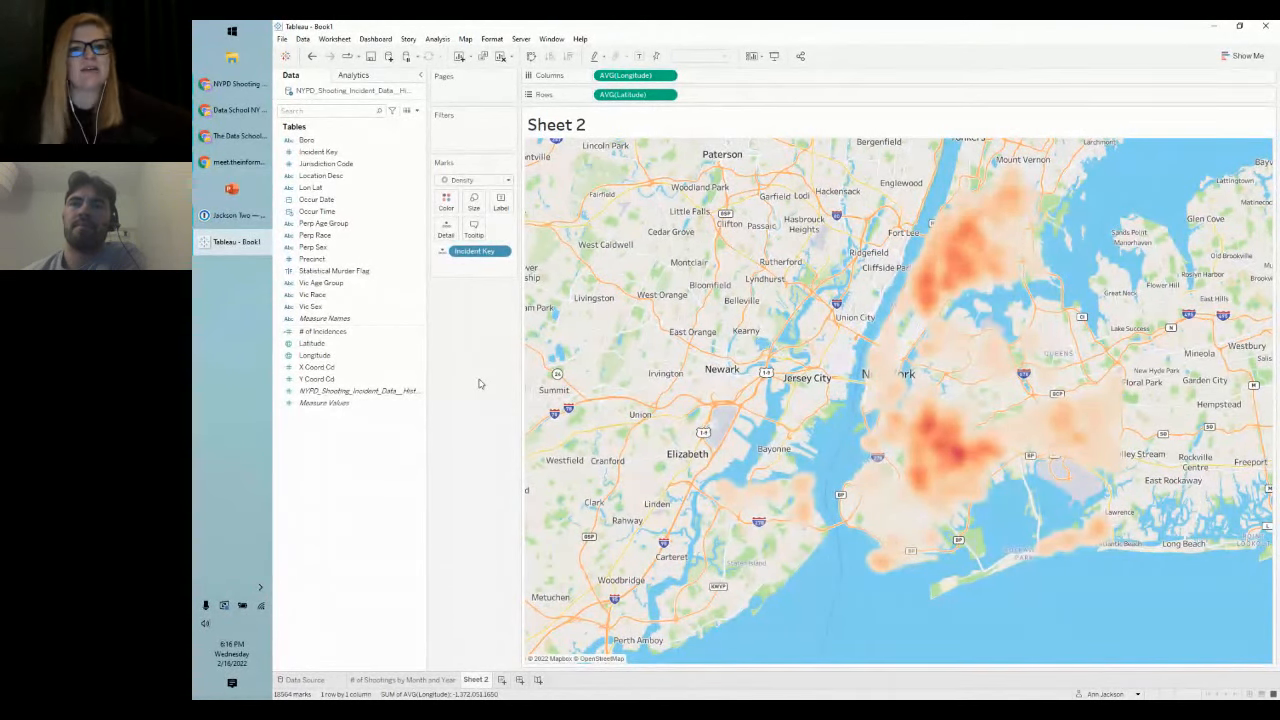
pyautogui.moveTo(941, 436)
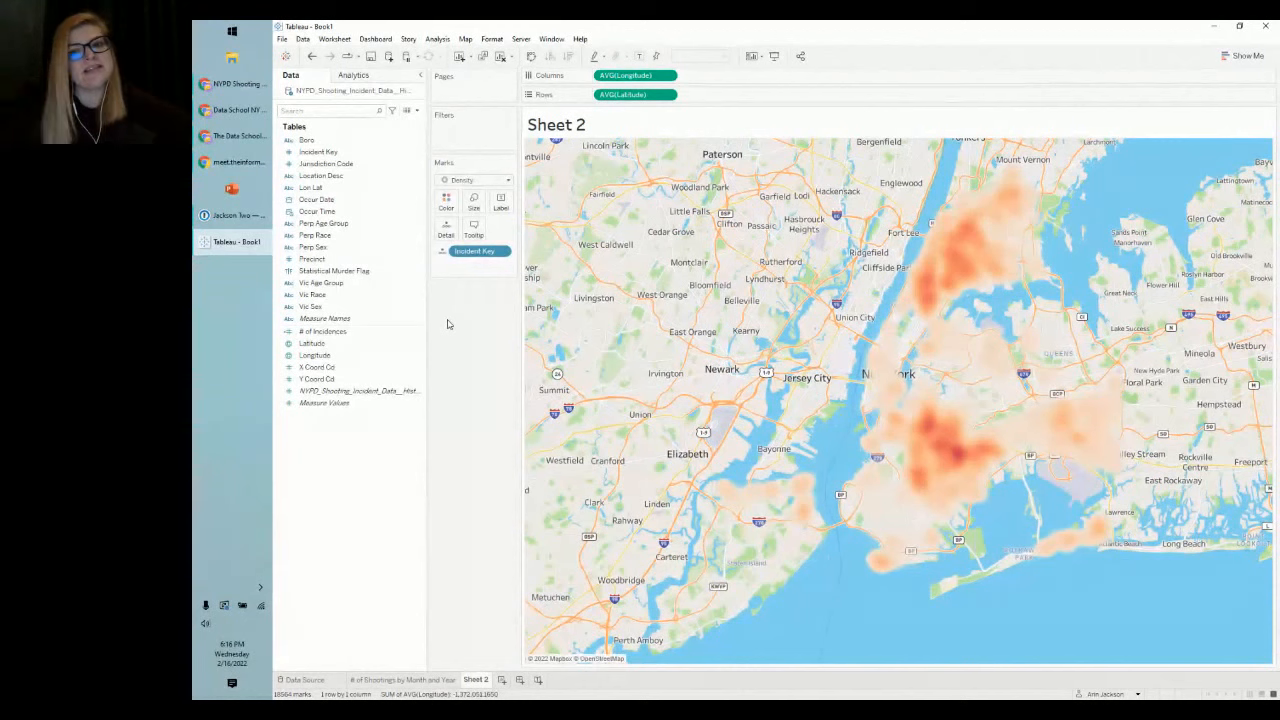
pyautogui.moveTo(940, 263)
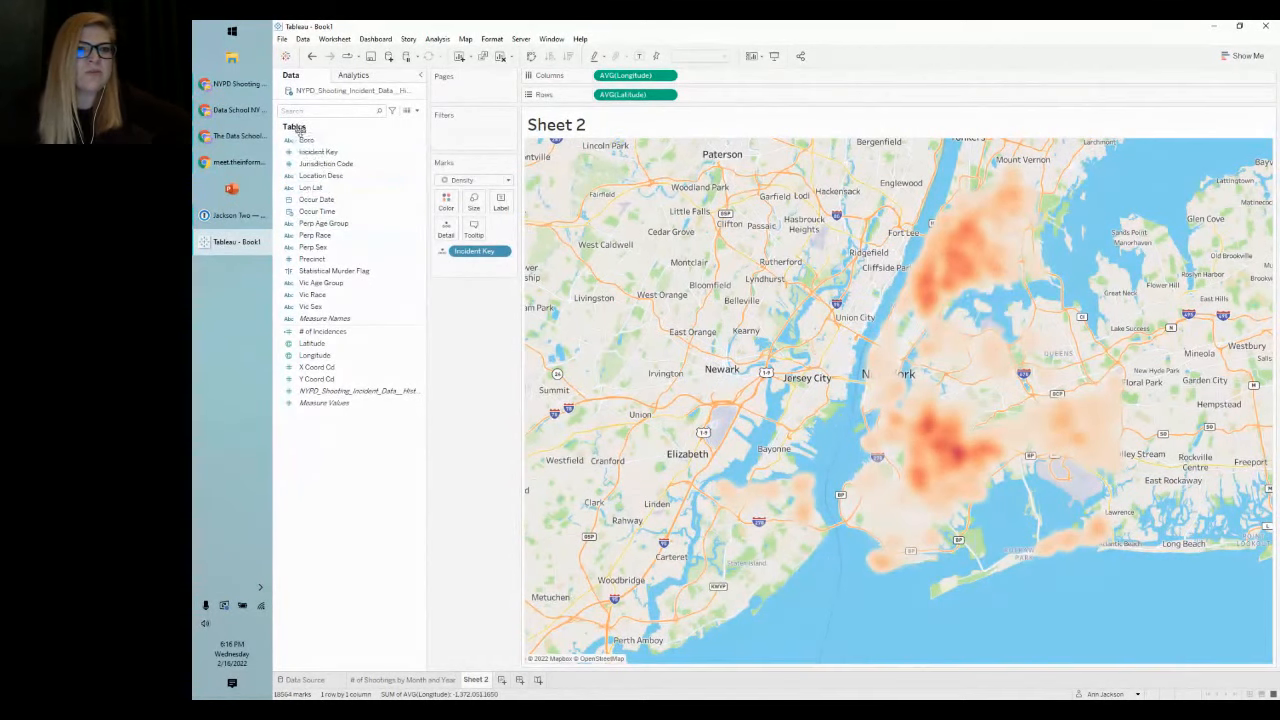
# Step: Try Boro as a detail and label on the density map, and remove it again
pyautogui.moveTo(306, 140); pyautogui.dragTo(467, 276)
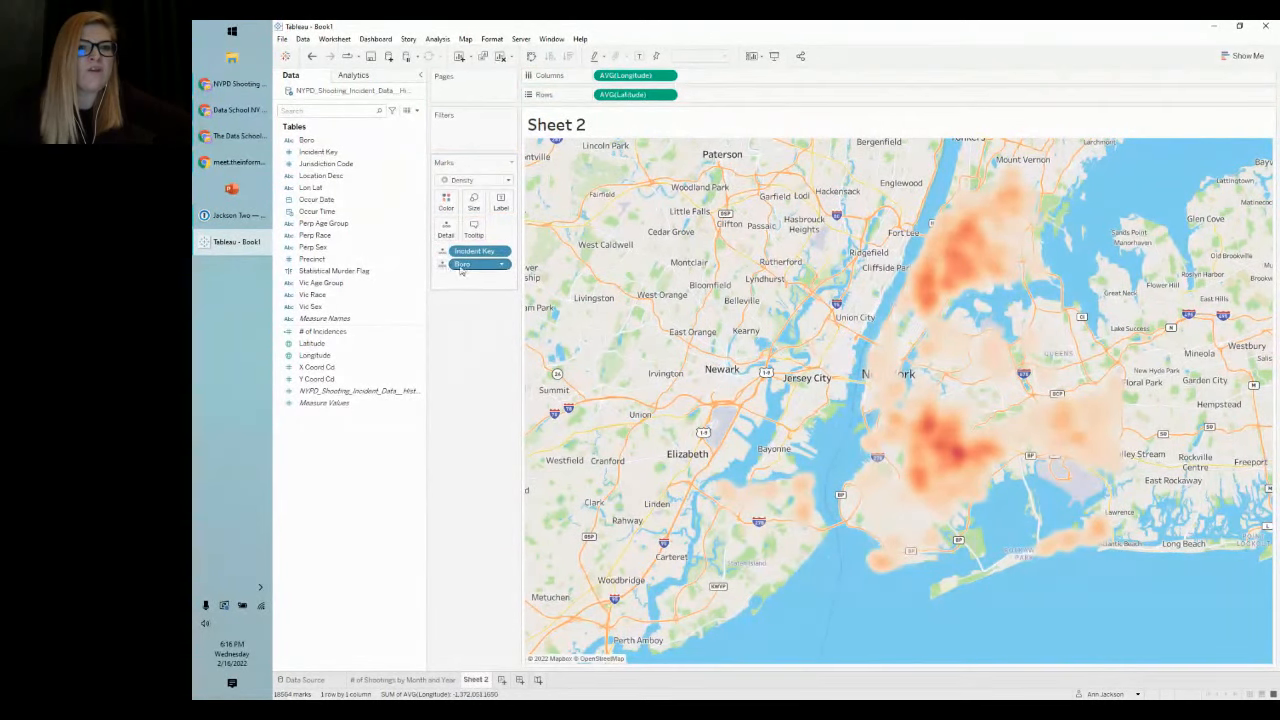
pyautogui.moveTo(455, 278)
pyautogui.mouseDown()
pyautogui.moveTo(475, 366)
pyautogui.moveTo(400, 141)
pyautogui.moveTo(432, 300)
pyautogui.moveTo(466, 281)
pyautogui.mouseUp()
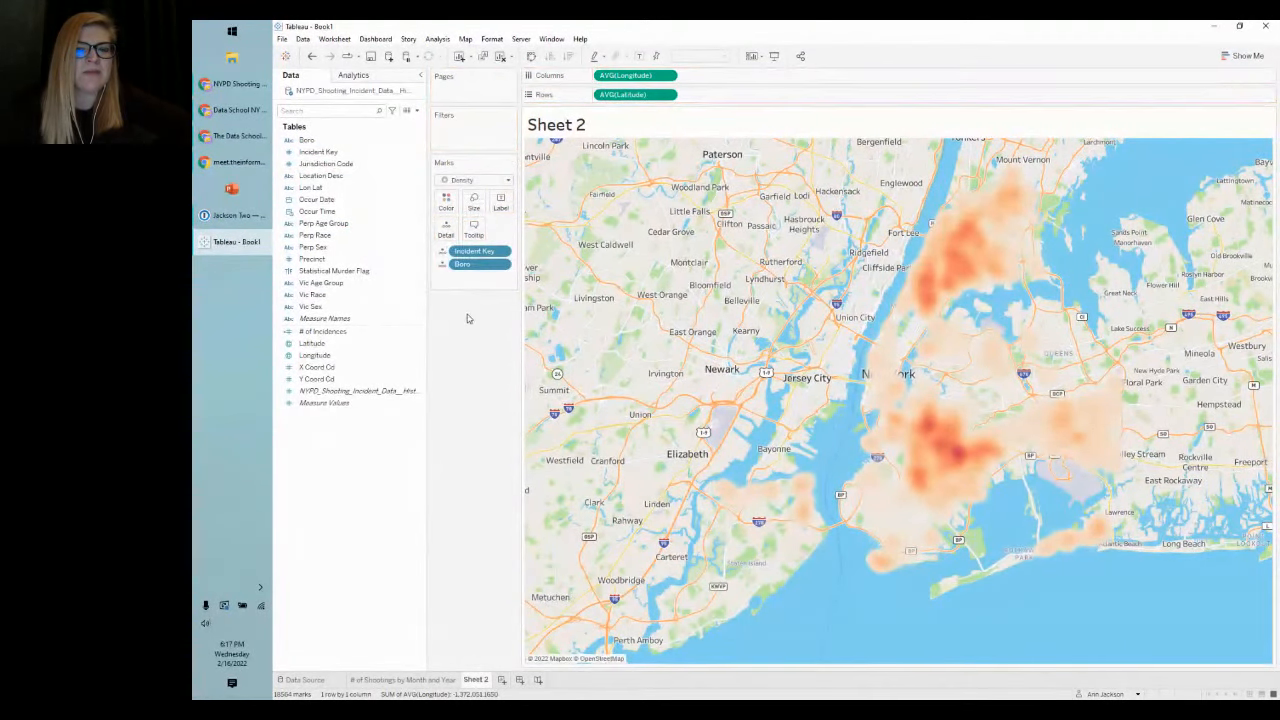
pyautogui.click(443, 268)
pyautogui.click(449, 295)
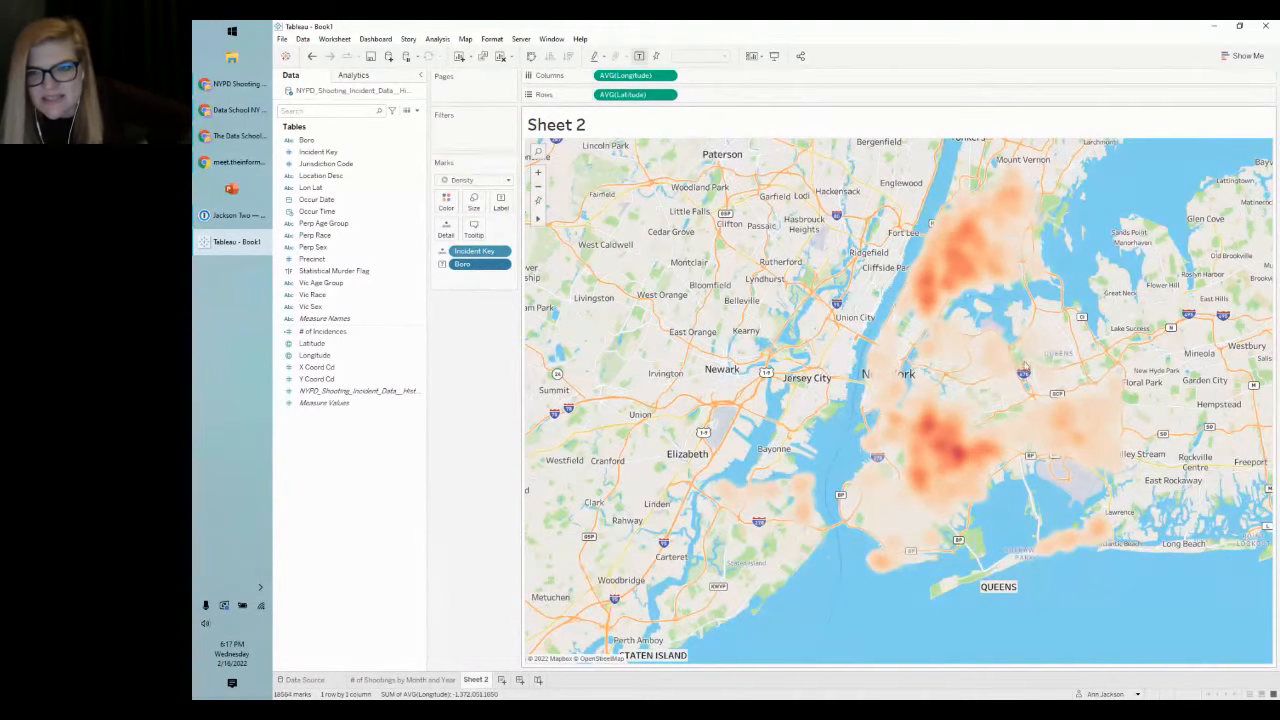
pyautogui.scroll(5, 1024, 370)
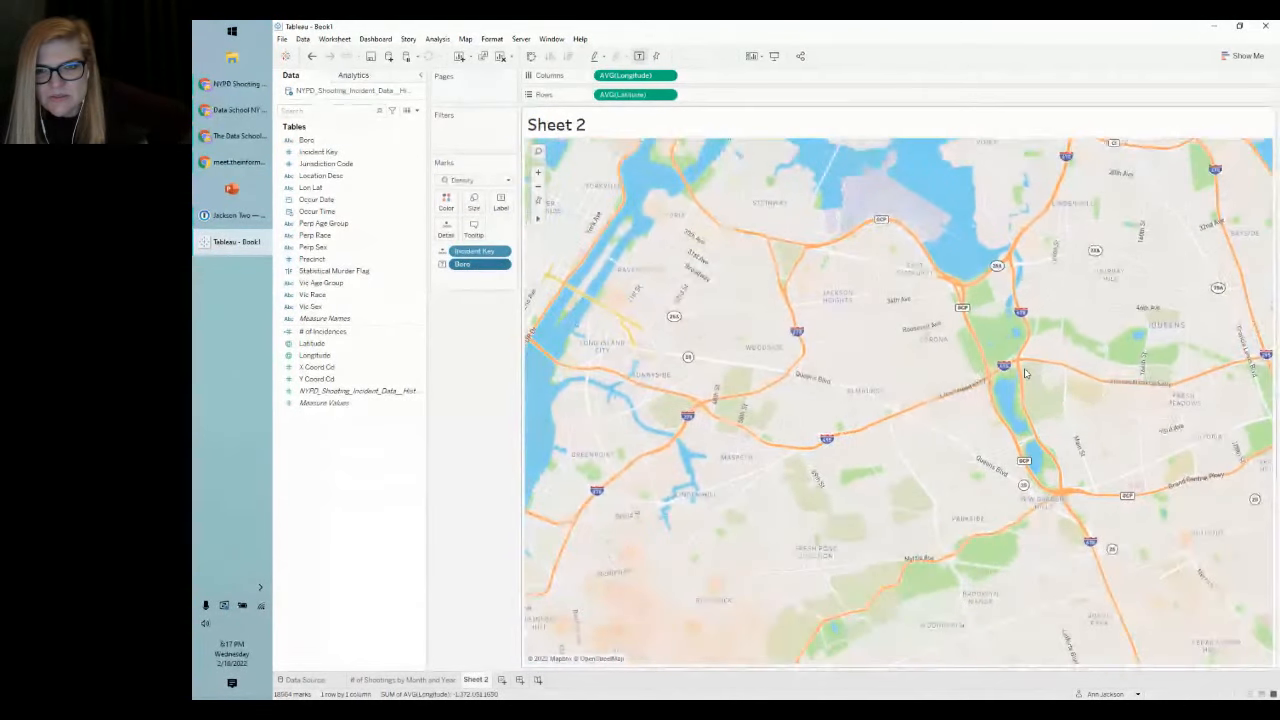
pyautogui.scroll(-2, 857, 370)
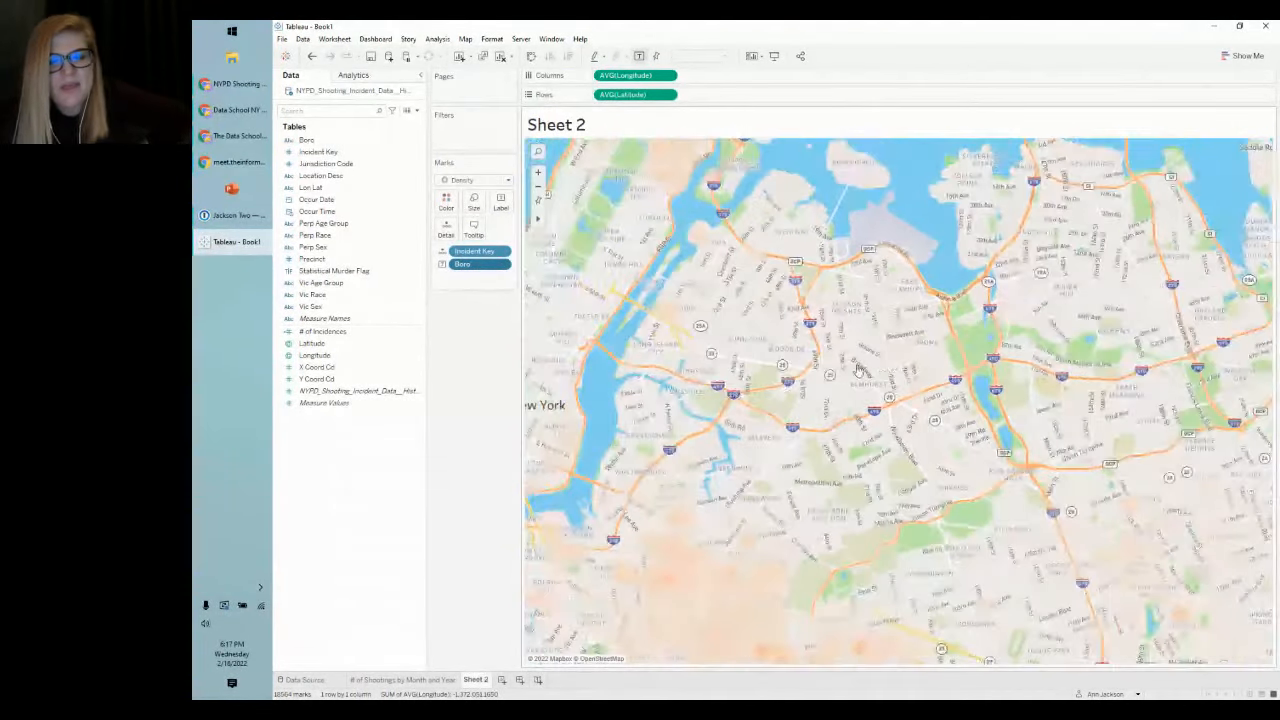
pyautogui.click(538, 200)
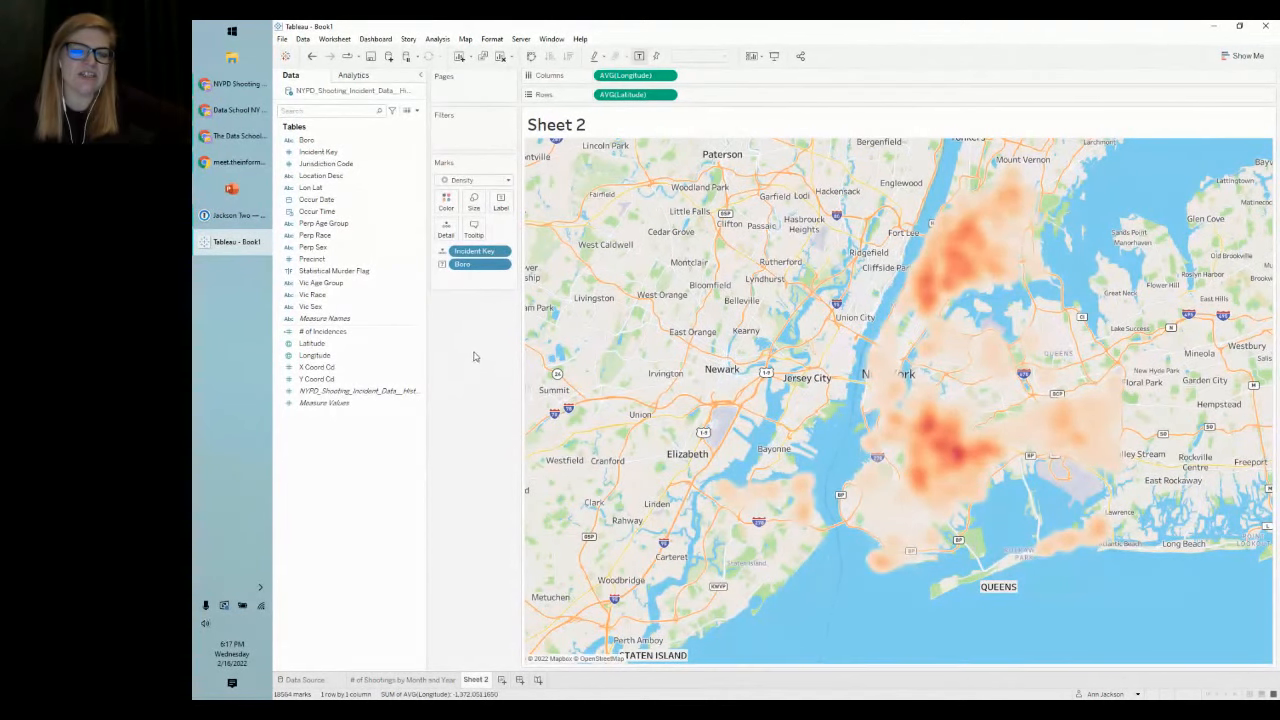
pyautogui.moveTo(460, 275); pyautogui.dragTo(456, 337)
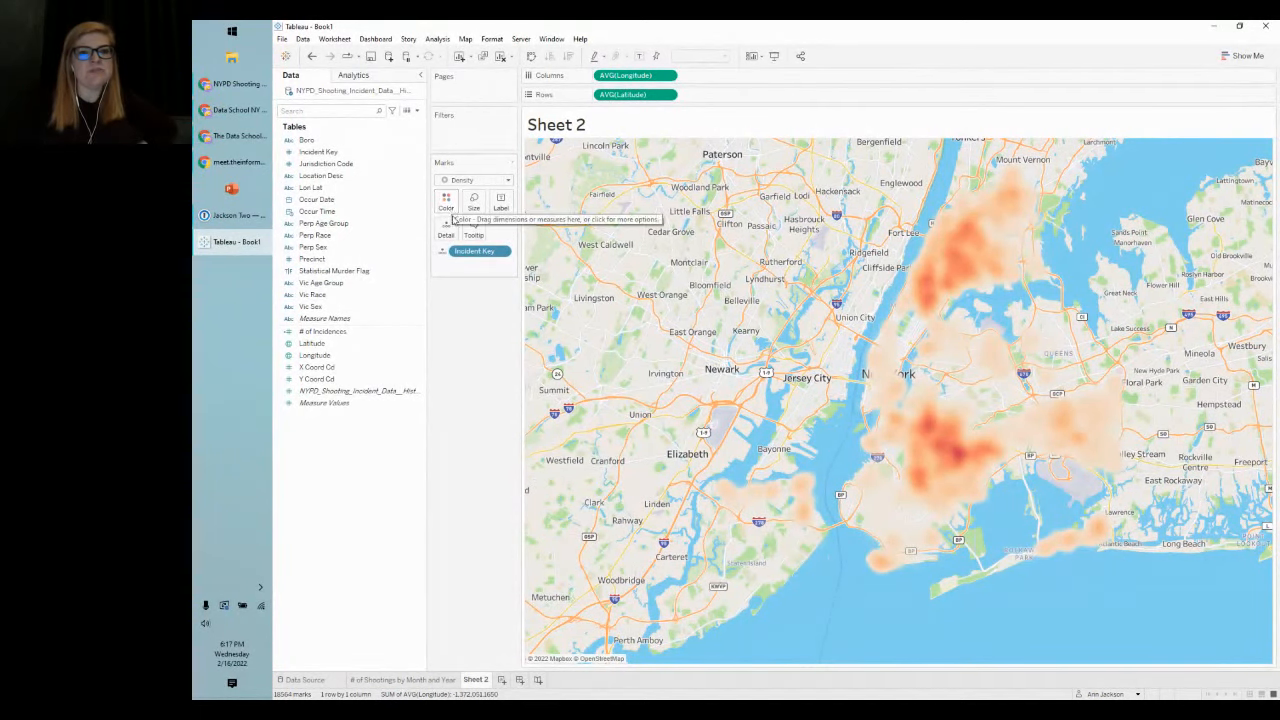
# Step: Set the density marks' opacity to 70% and their intensity to 85%
pyautogui.click(449, 207)
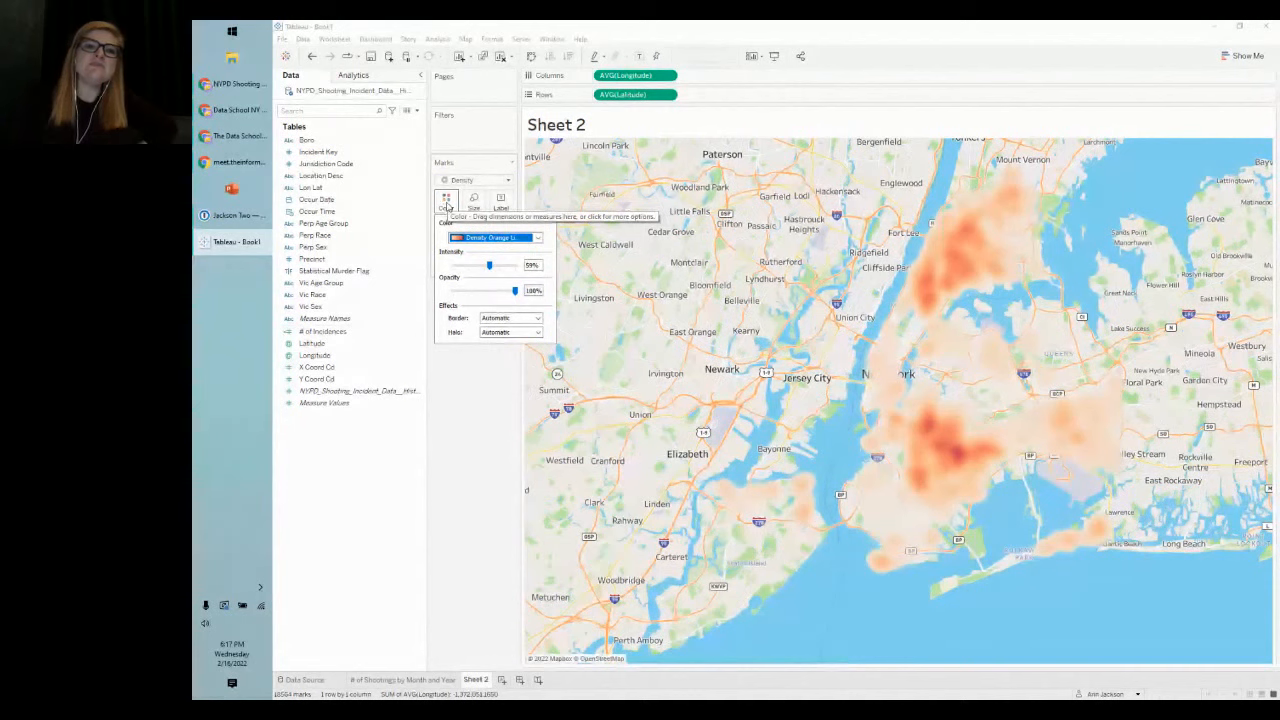
pyautogui.click(539, 240)
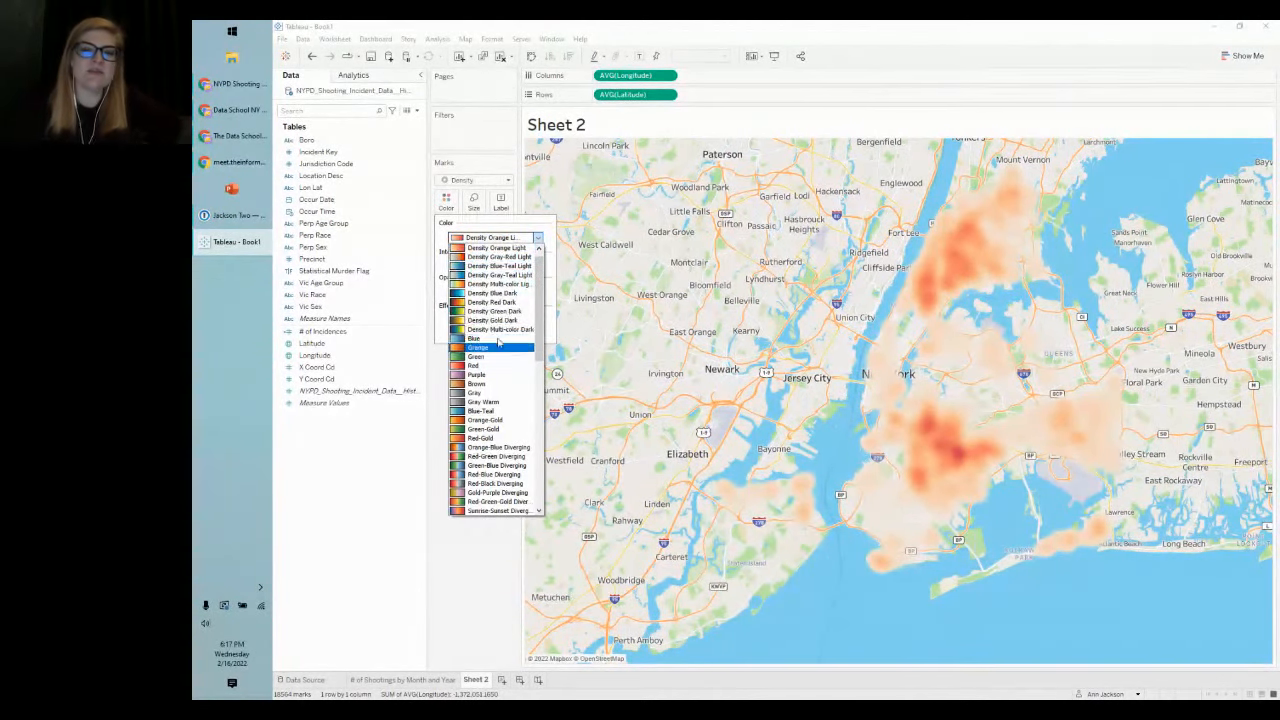
pyautogui.click(506, 236)
pyautogui.moveTo(515, 290); pyautogui.dragTo(497, 296)
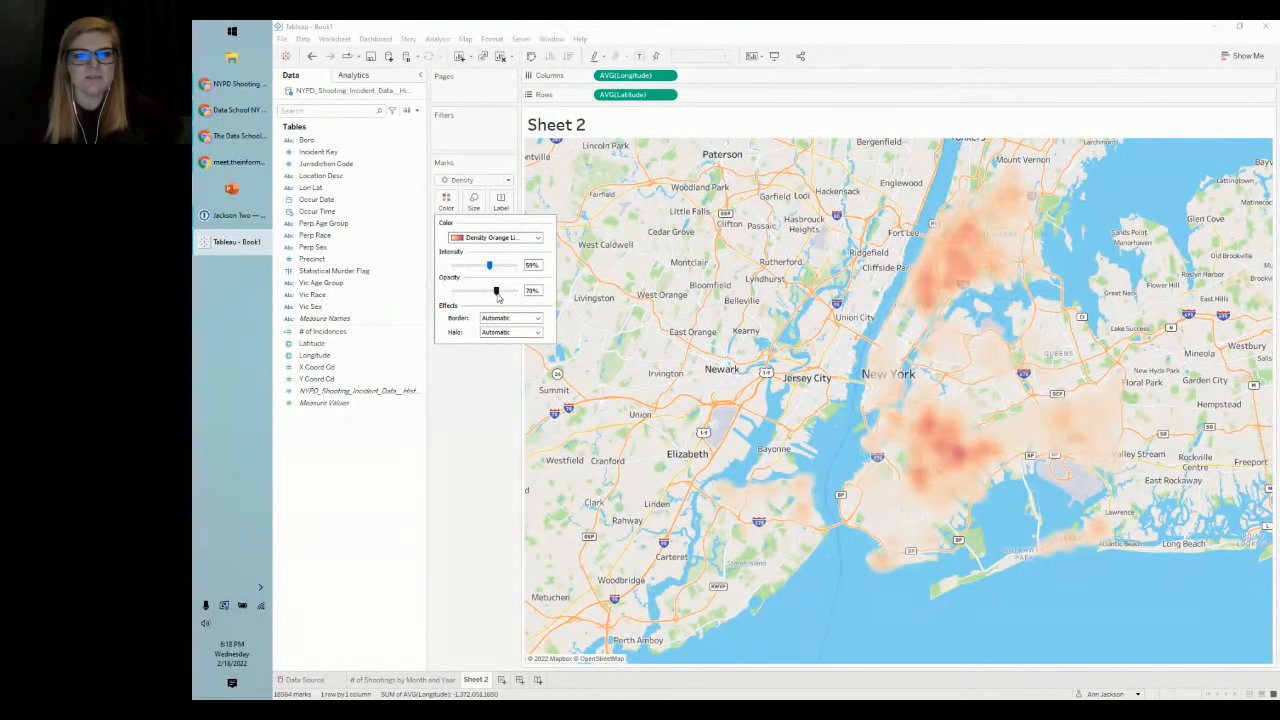
pyautogui.moveTo(489, 265); pyautogui.dragTo(505, 271)
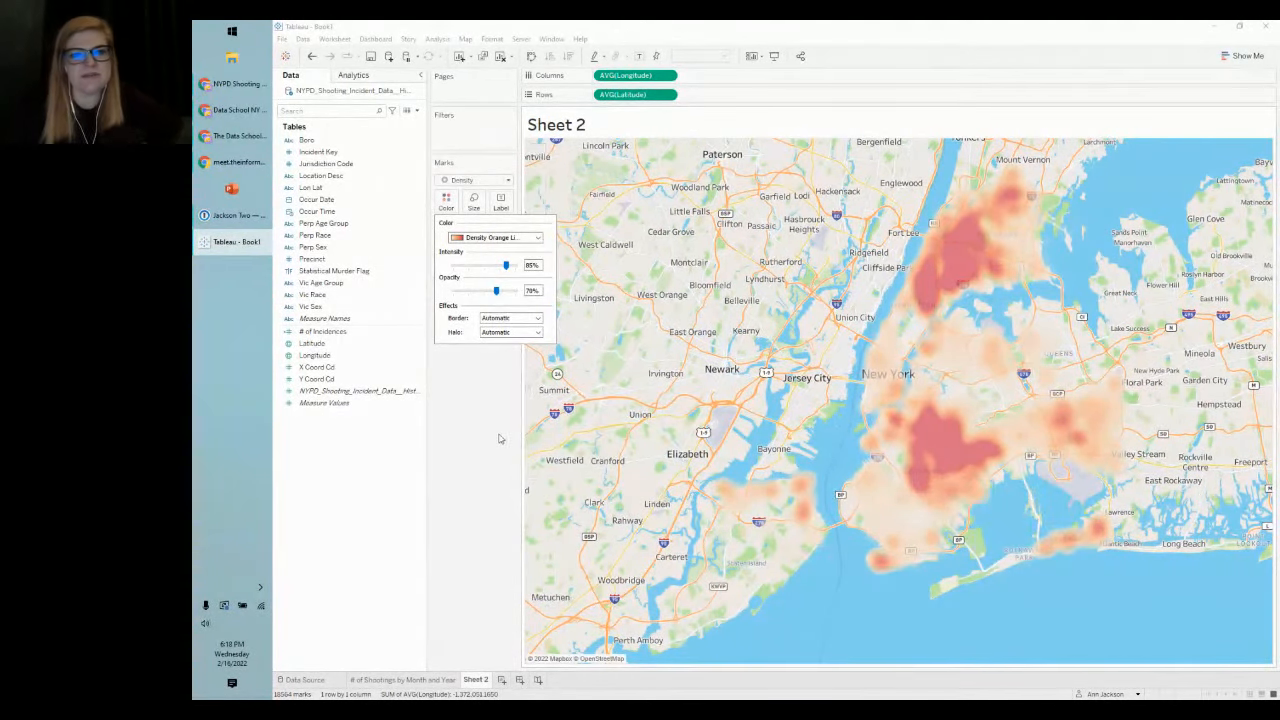
# Step: Set the density marks' border effect to None
pyautogui.click(510, 318)
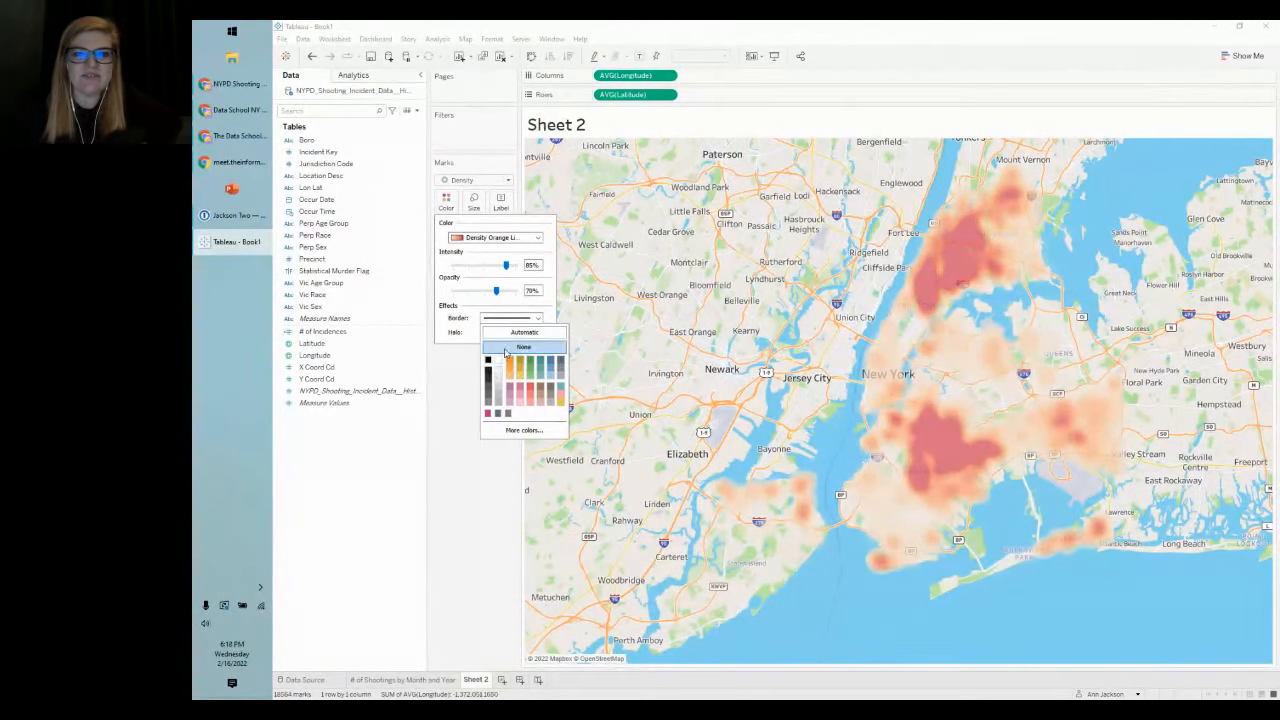
pyautogui.click(455, 392)
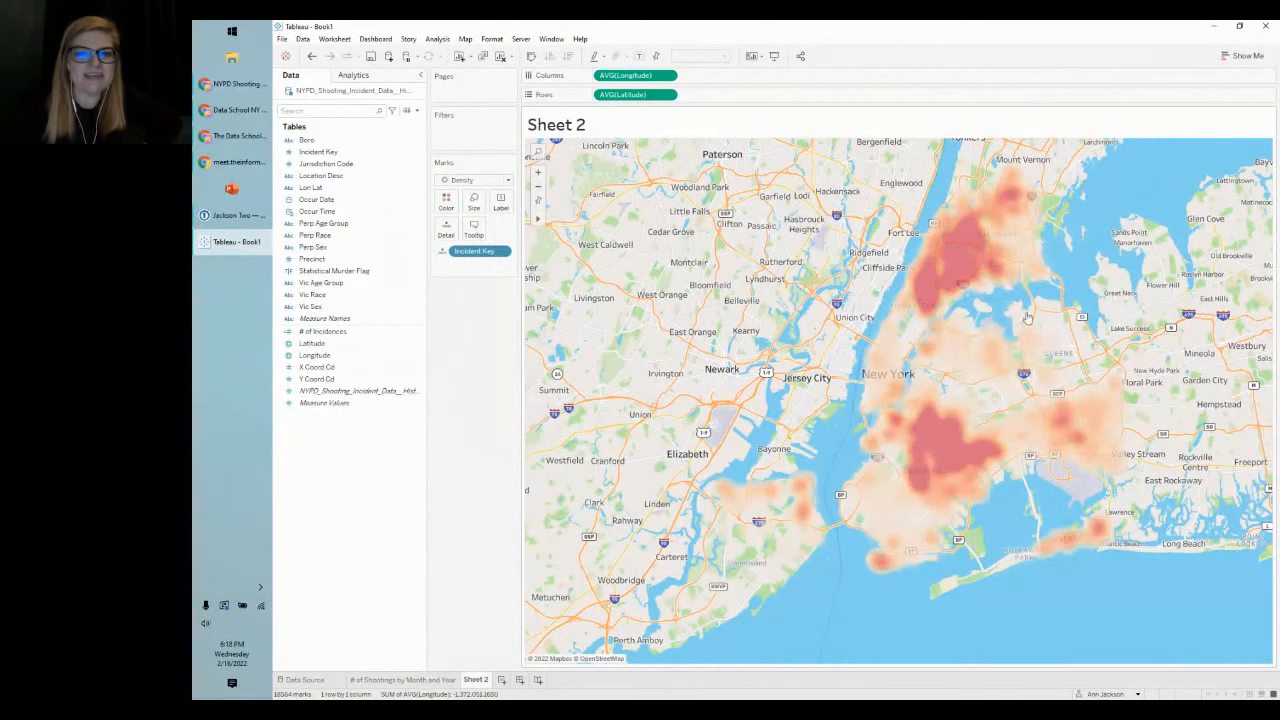
pyautogui.click(445, 203)
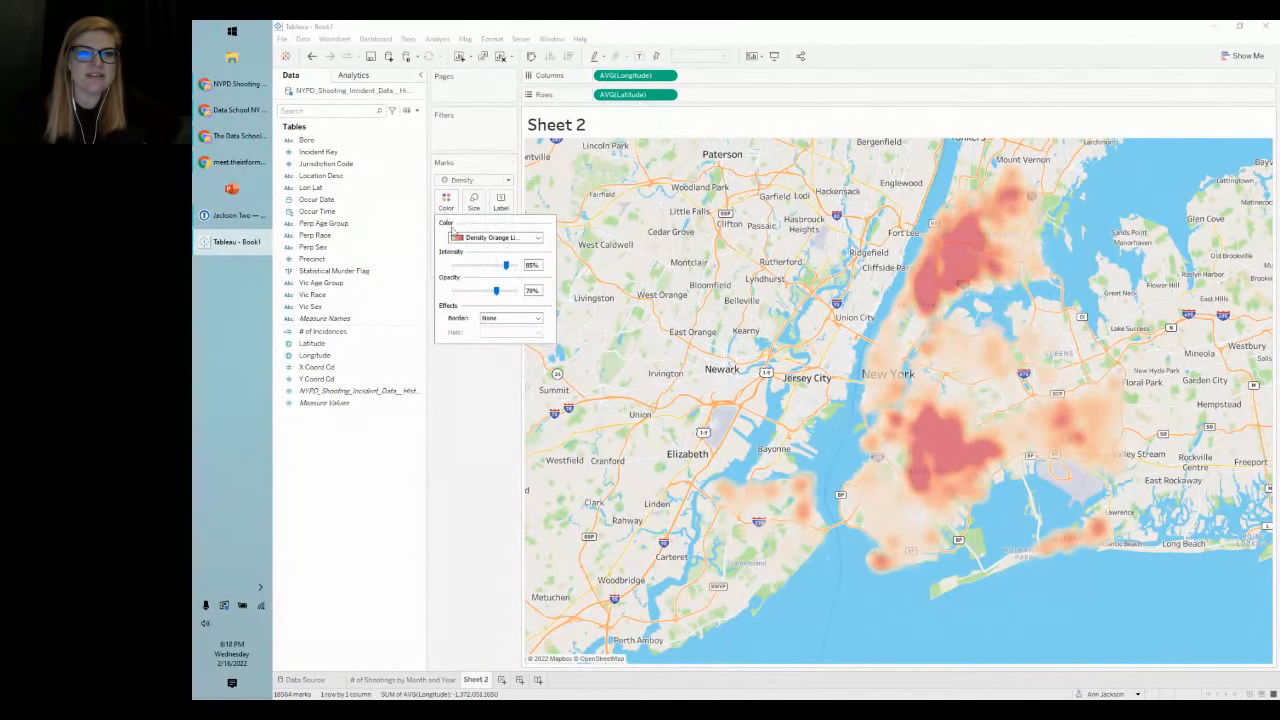
pyautogui.click(460, 363)
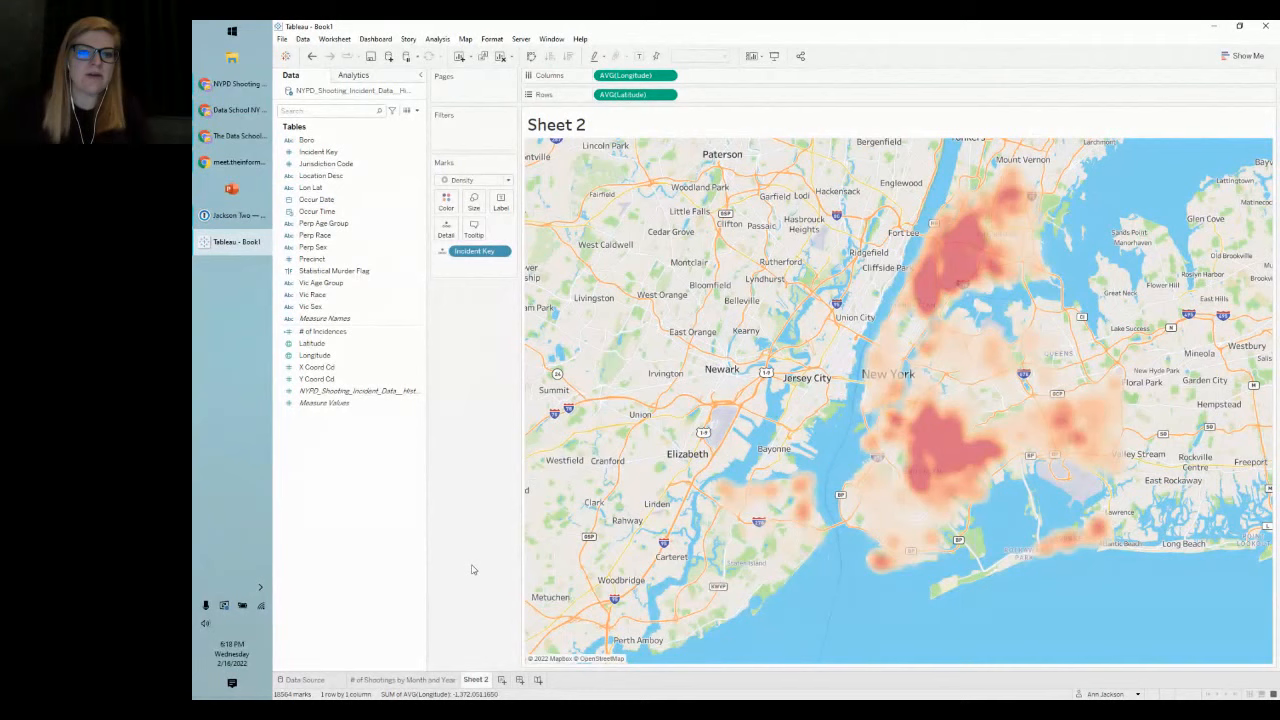
# Step: Rename the density map's sheet as "Where are these taking place?"
pyautogui.rightClick(476, 679)
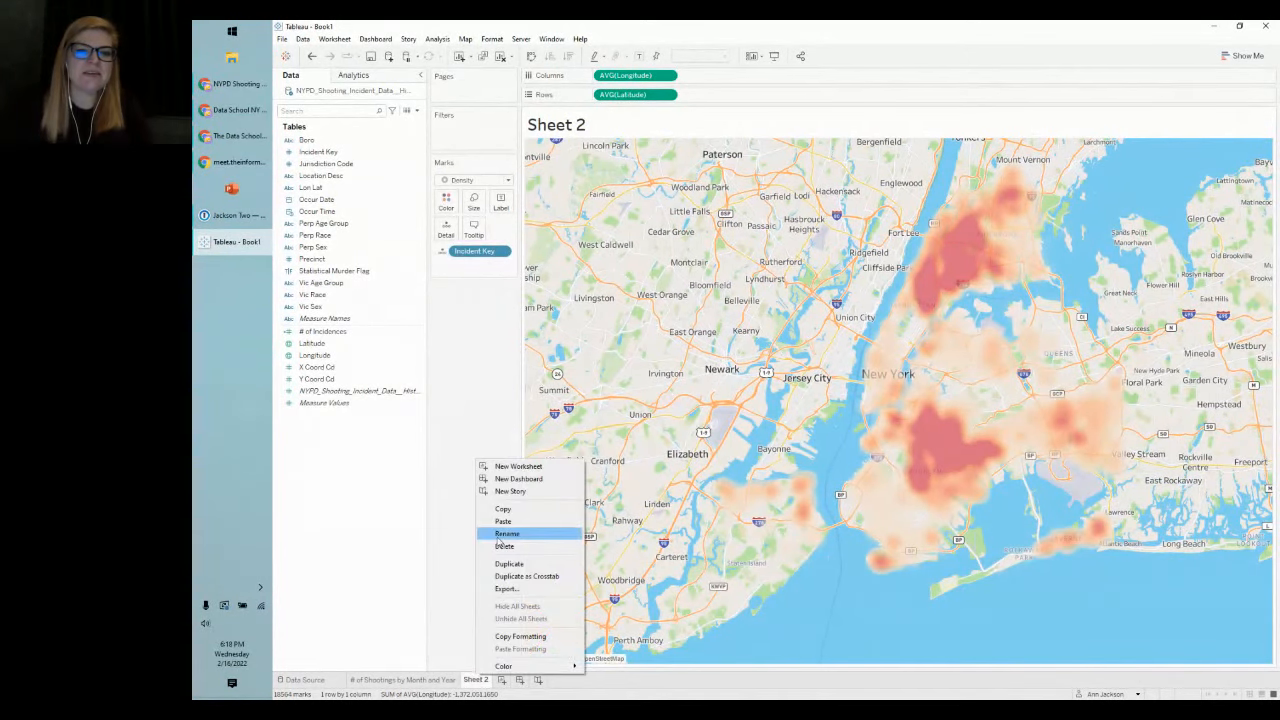
pyautogui.click(506, 534)
pyautogui.write('Wh')
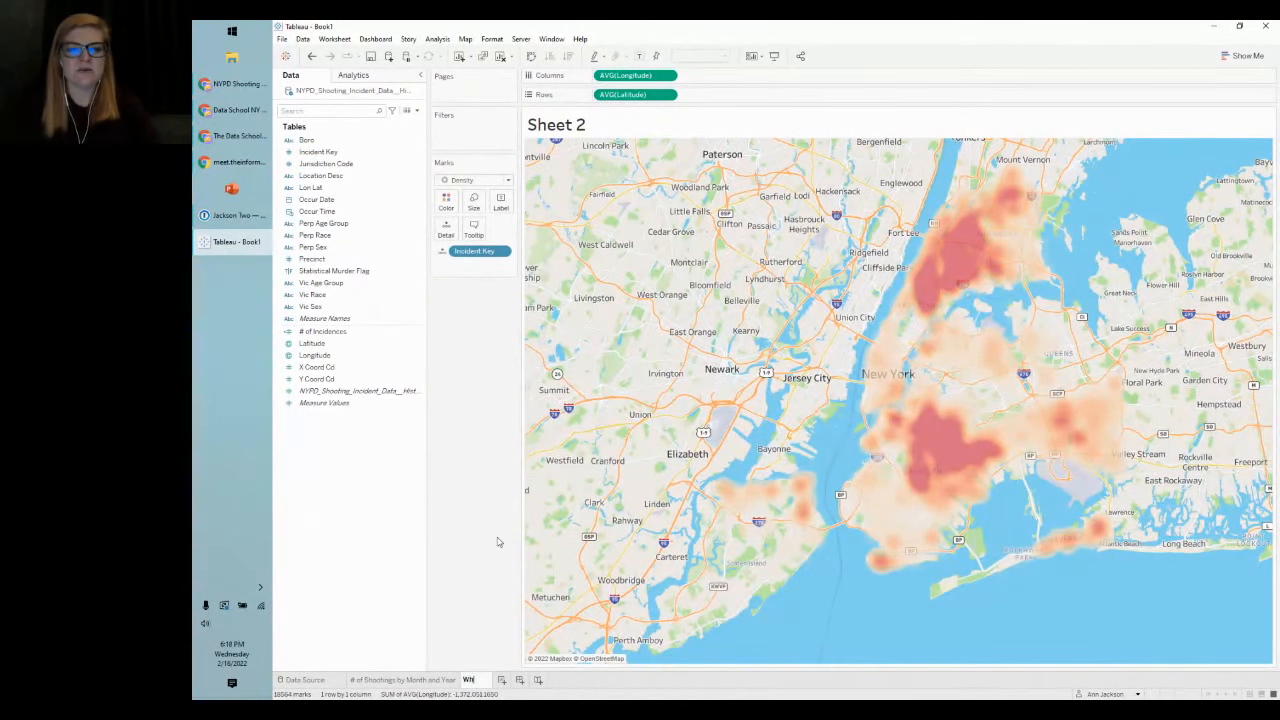
pyautogui.write('ere are these taking place?')
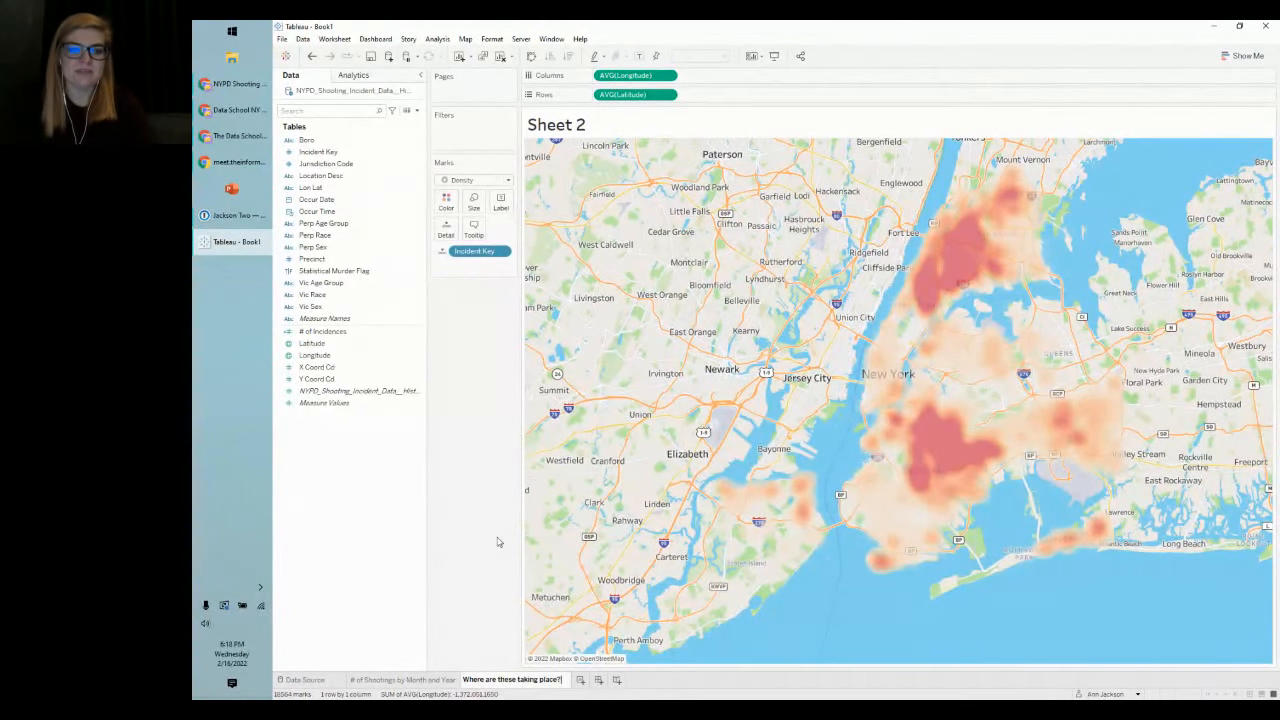
pyautogui.press('Return')
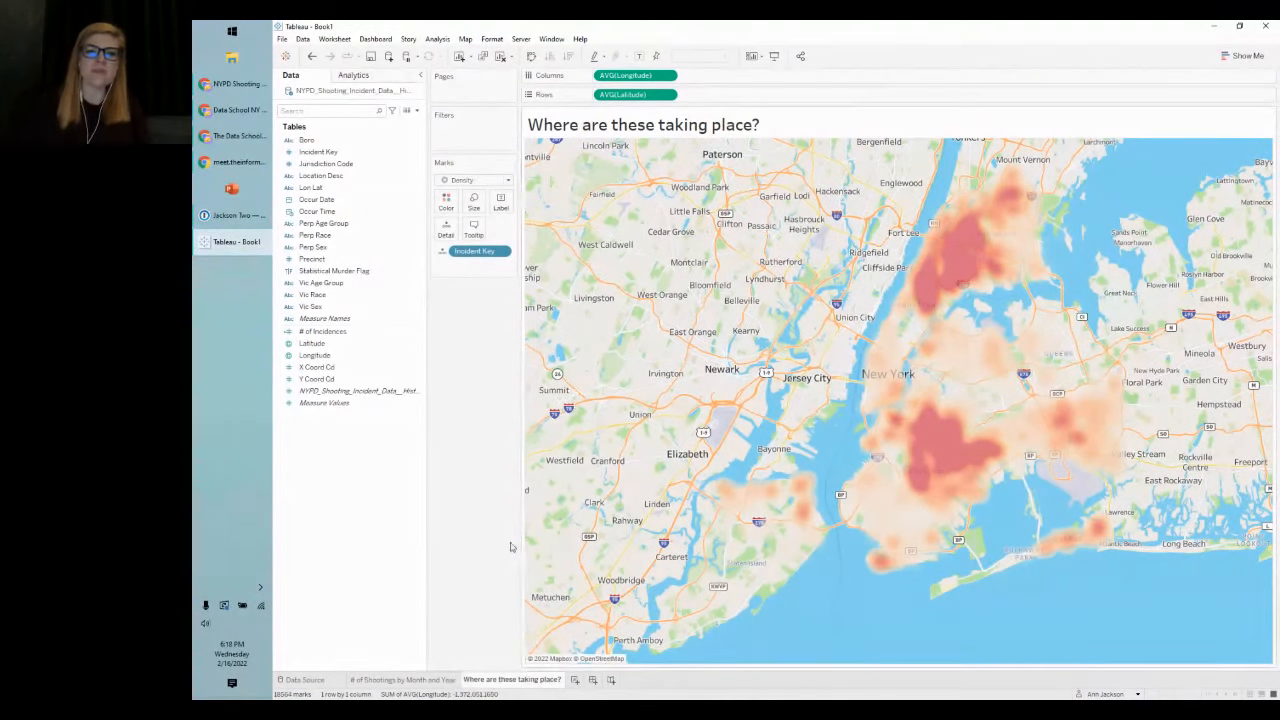
# Step: Add a new worksheet and name it "Who is the vic?"
pyautogui.click(575, 681)
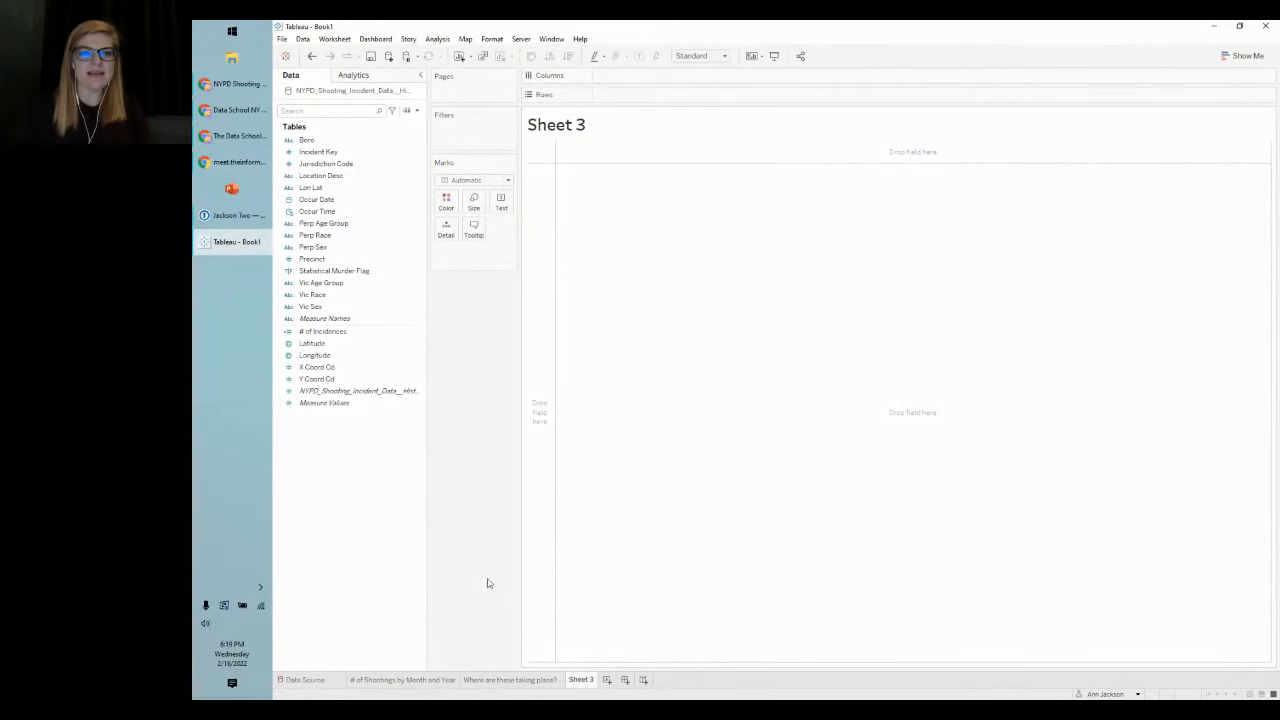
pyautogui.rightClick(579, 681)
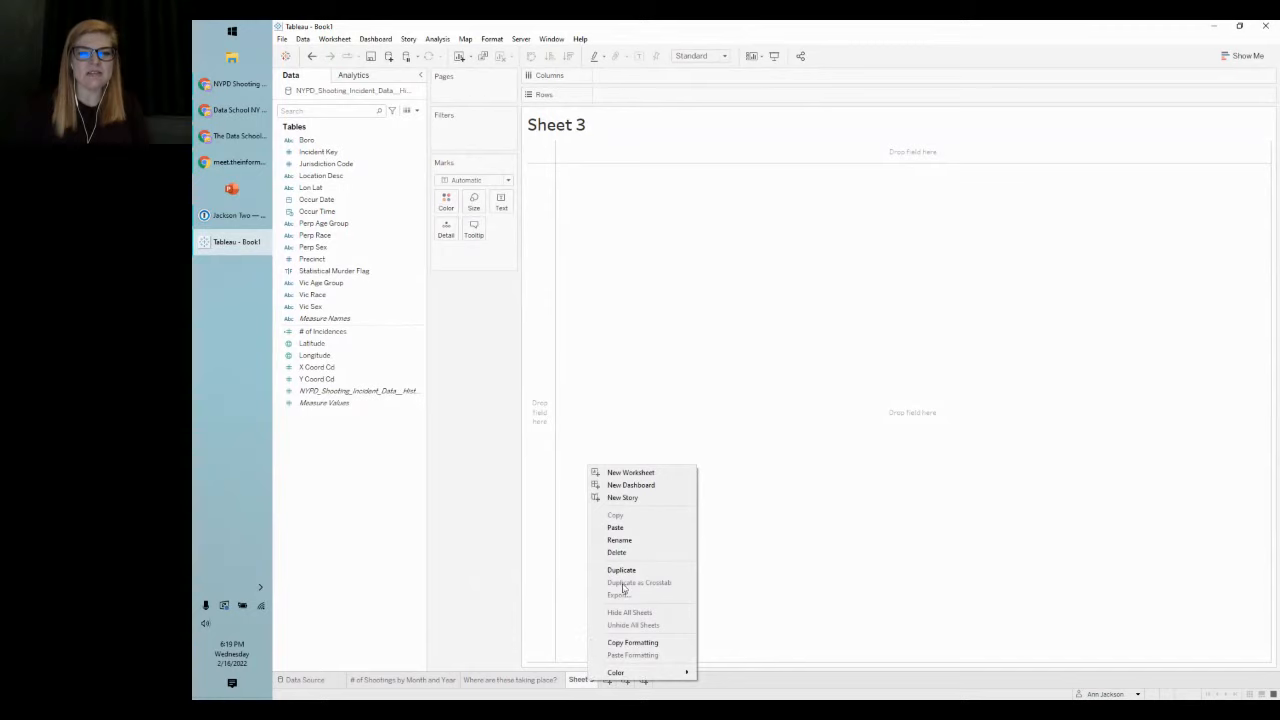
pyautogui.click(633, 548)
pyautogui.write('Who is the vict')
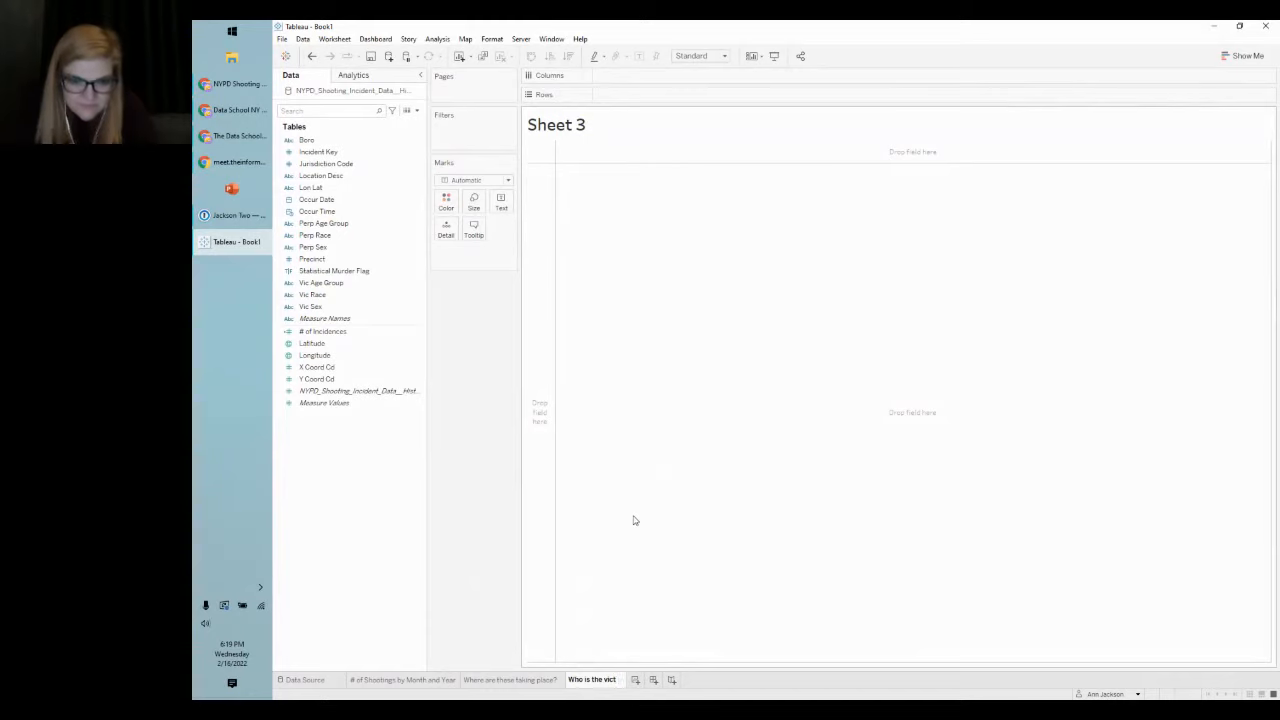
pyautogui.press('BackSpace')
pyautogui.write('?')
pyautogui.press('Return')
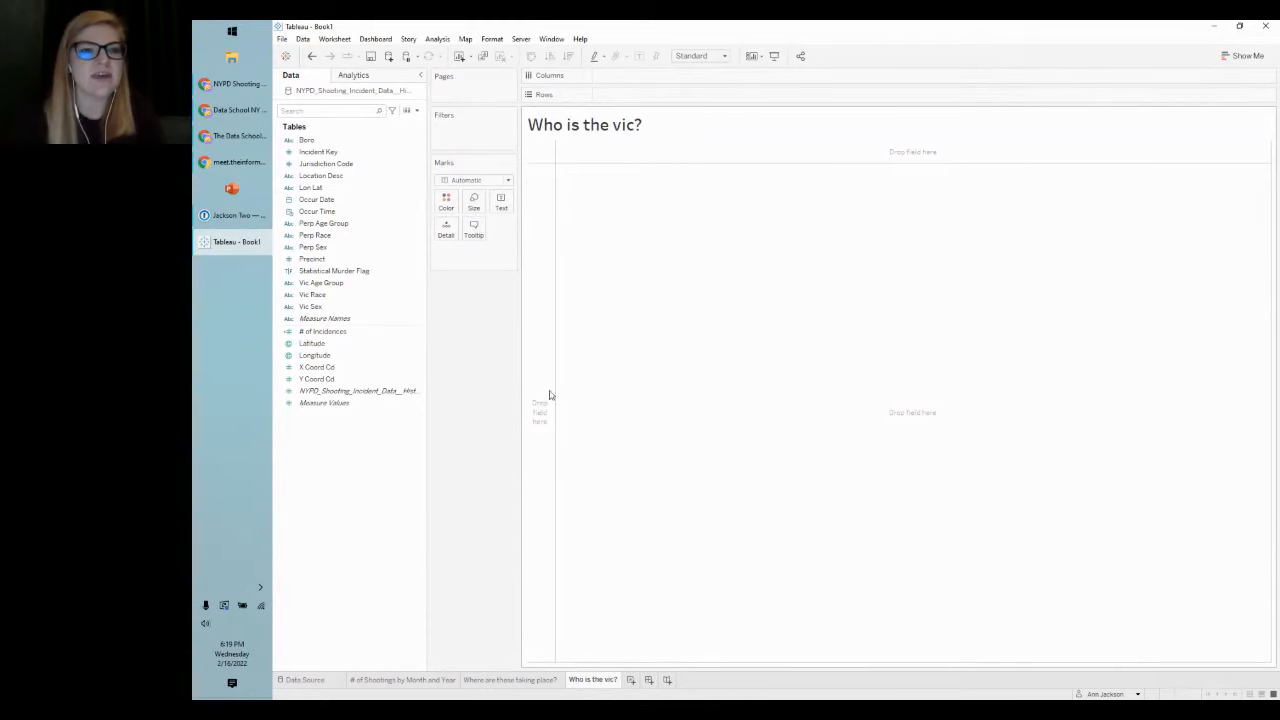
# Step: Chart # of Incidences by Vic Sex as horizontal bars and fit the chart to the entire view
pyautogui.click(423, 306)
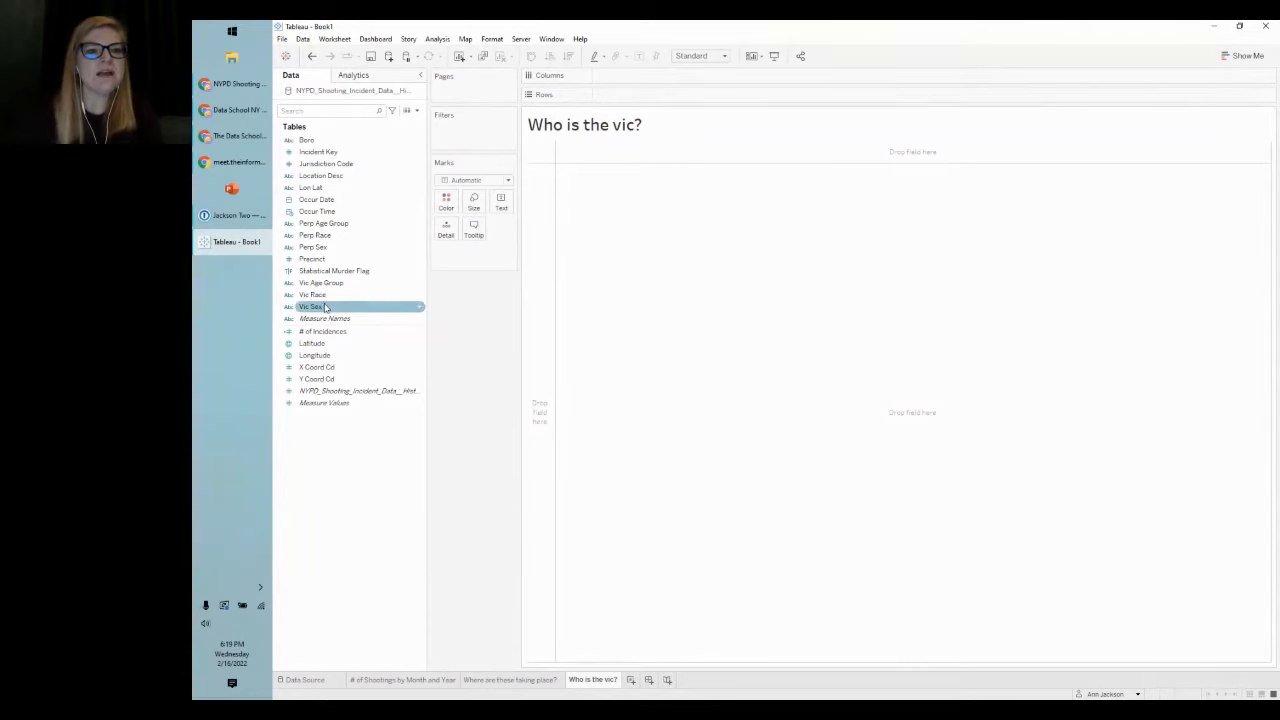
pyautogui.moveTo(325, 307); pyautogui.dragTo(542, 265)
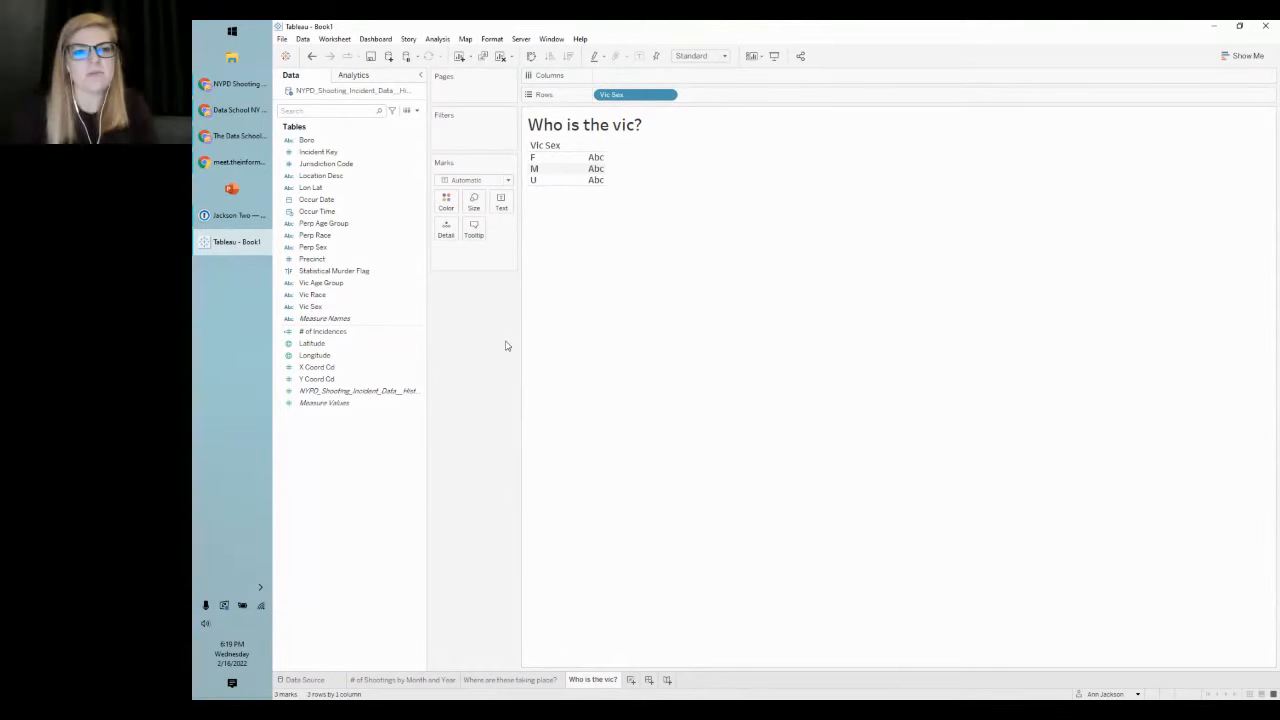
pyautogui.click(333, 319)
pyautogui.click(340, 331)
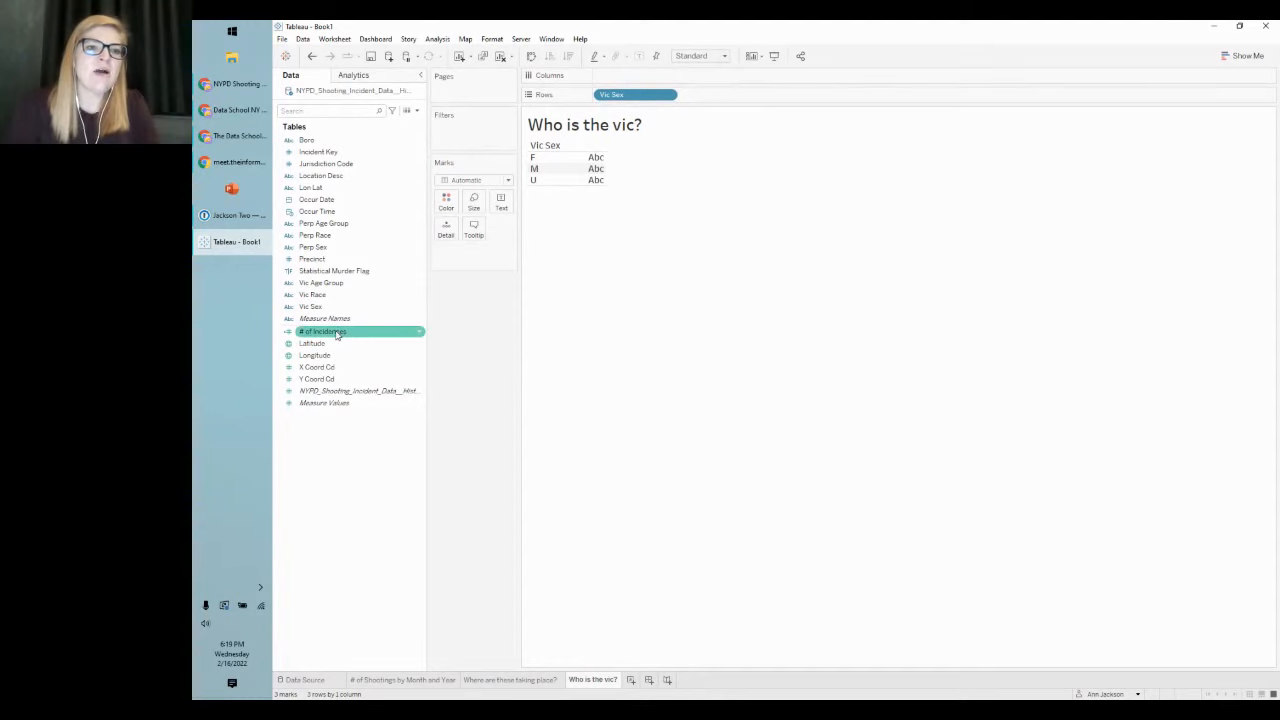
pyautogui.moveTo(320, 337); pyautogui.dragTo(624, 77)
pyautogui.click(690, 57)
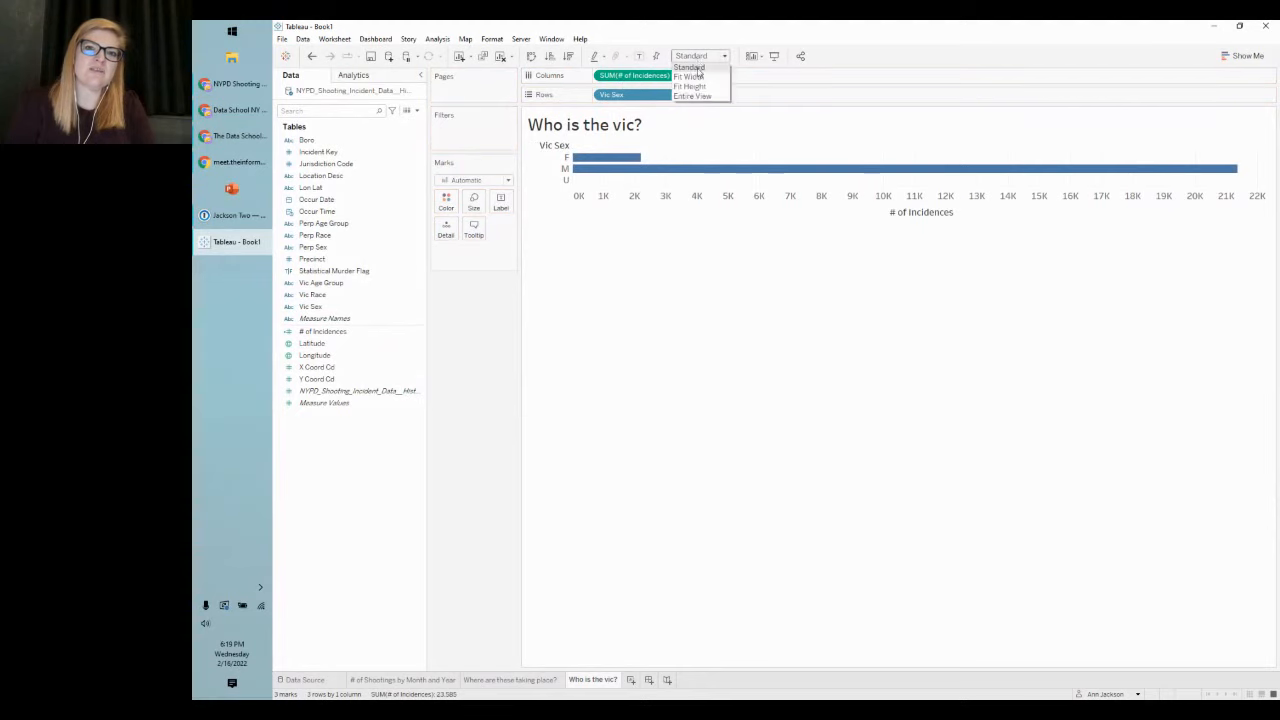
pyautogui.click(692, 96)
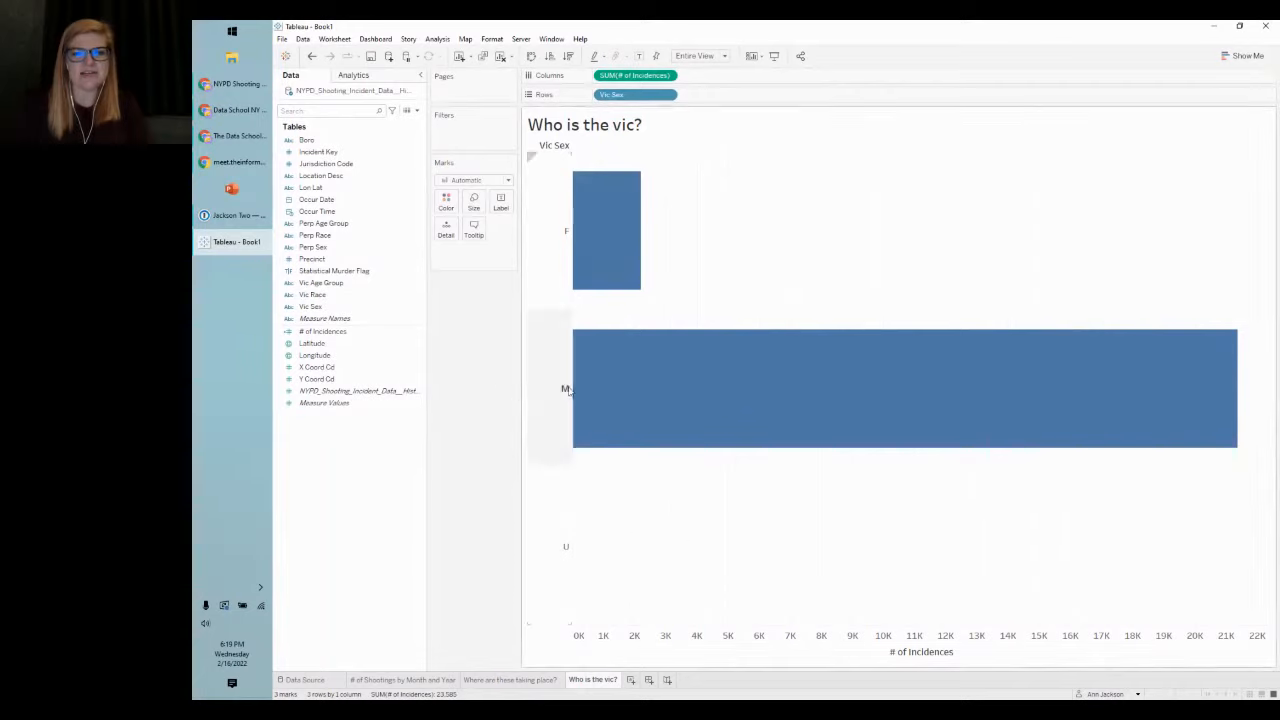
# Step: Try sorting the Vic Sex bars in descending order of incidences and undo the sort
pyautogui.moveTo(655, 374)
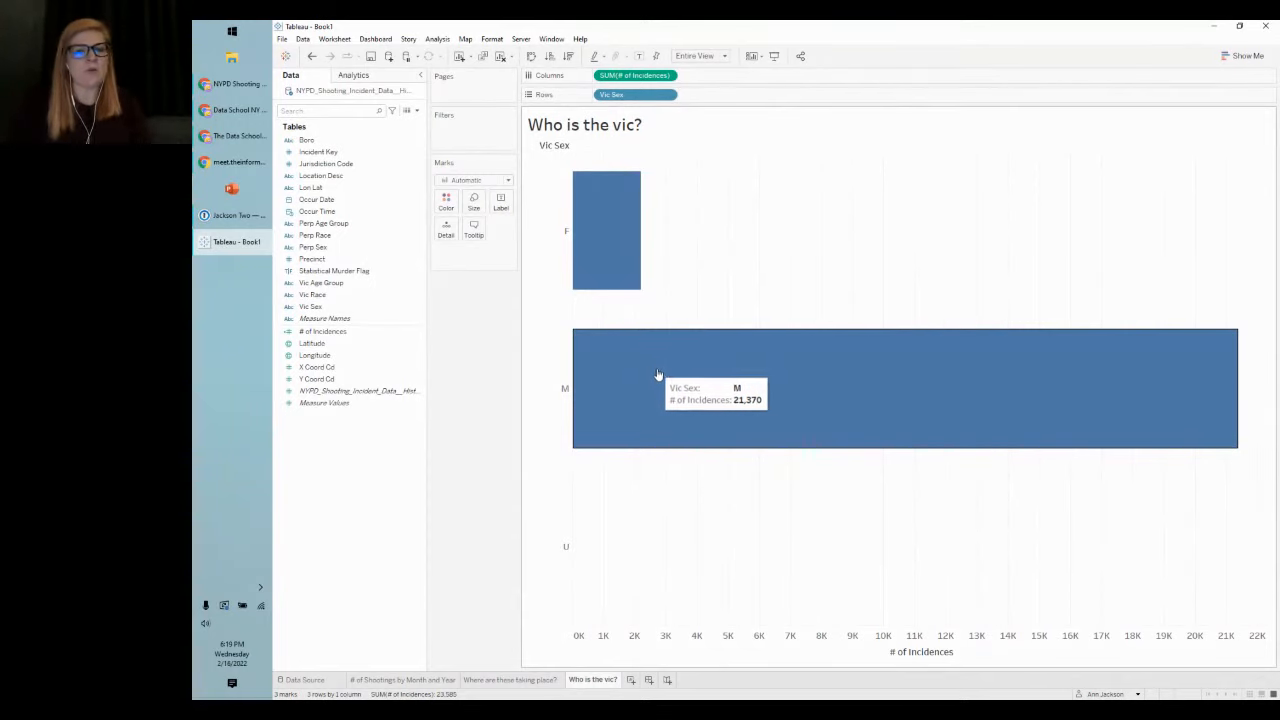
pyautogui.moveTo(607, 253)
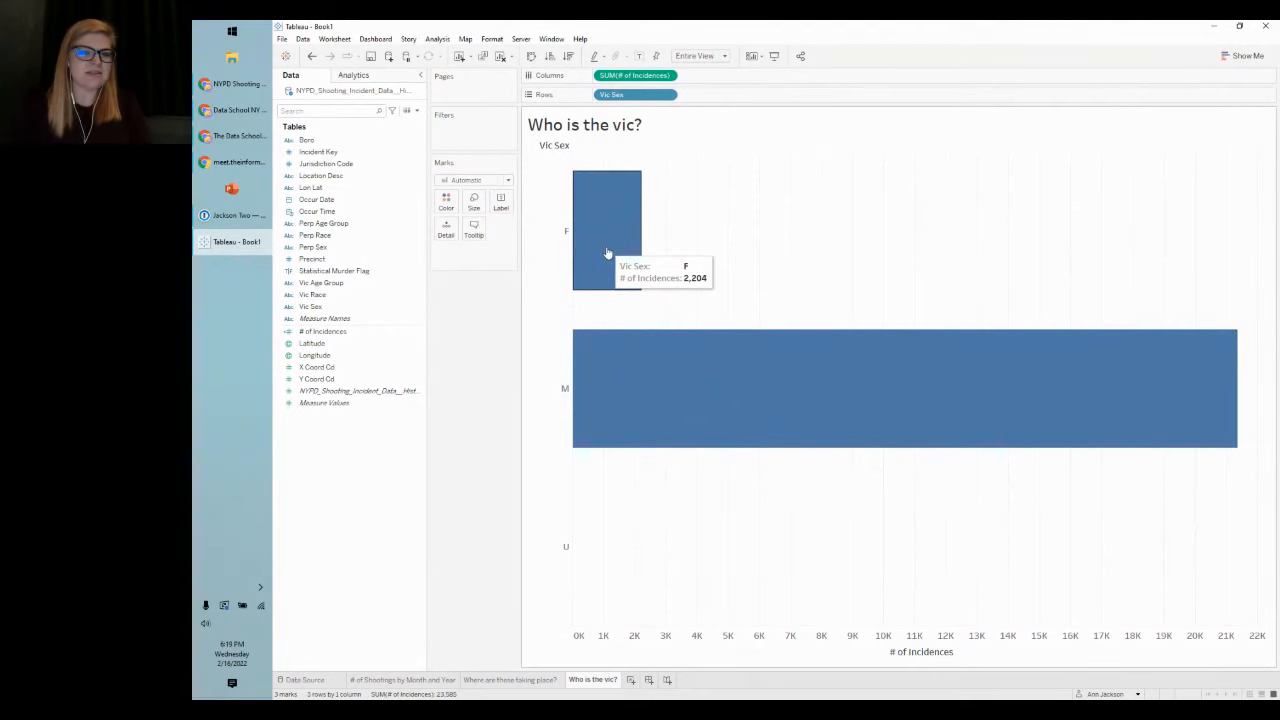
pyautogui.moveTo(575, 551)
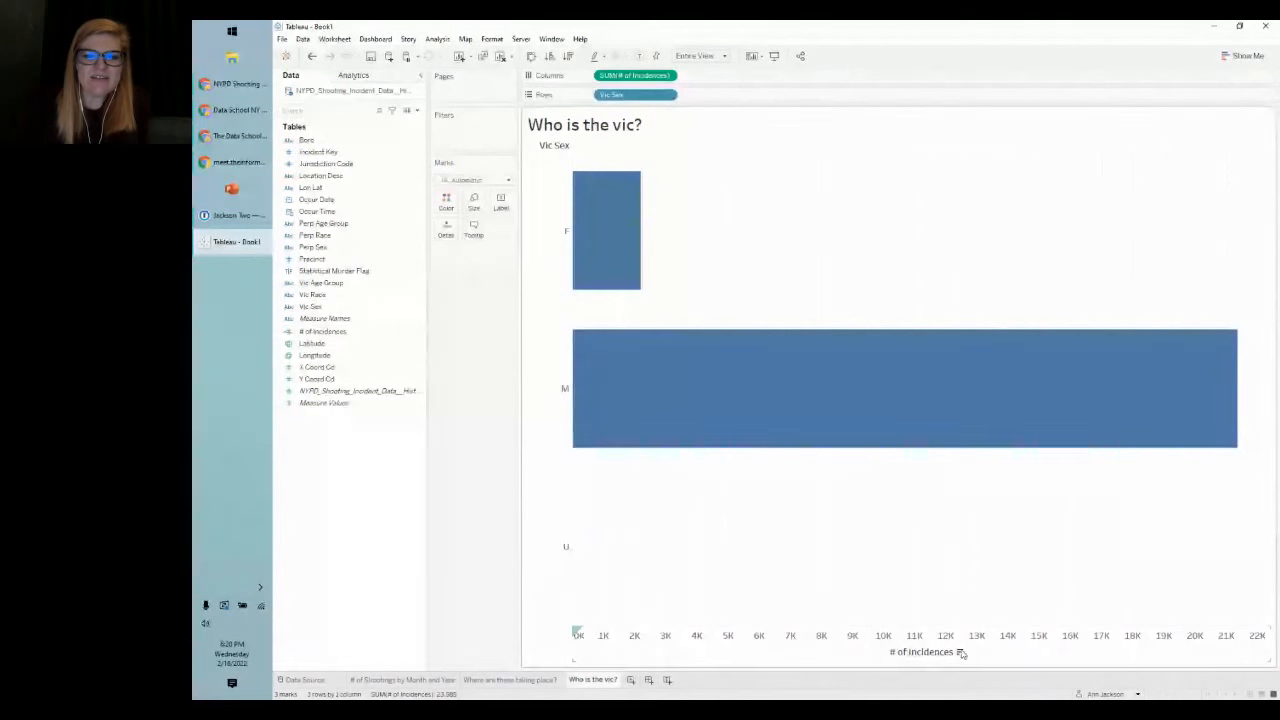
pyautogui.click(568, 57)
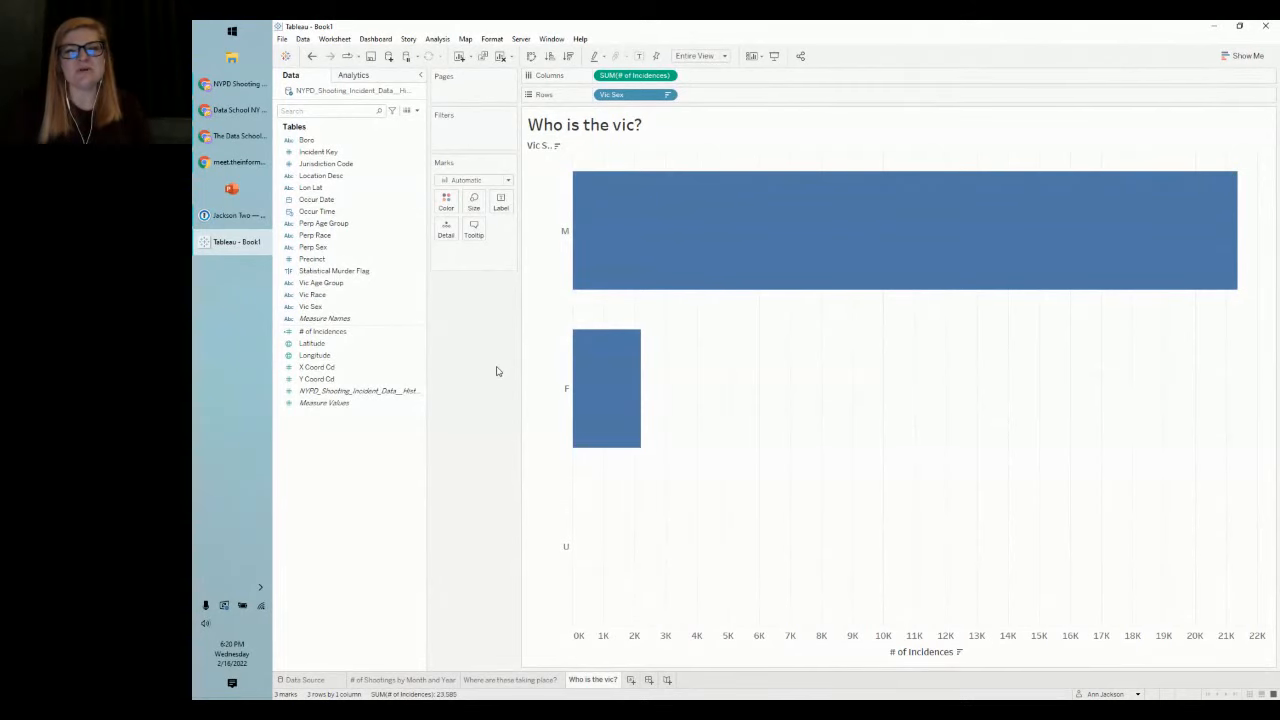
pyautogui.click(312, 56)
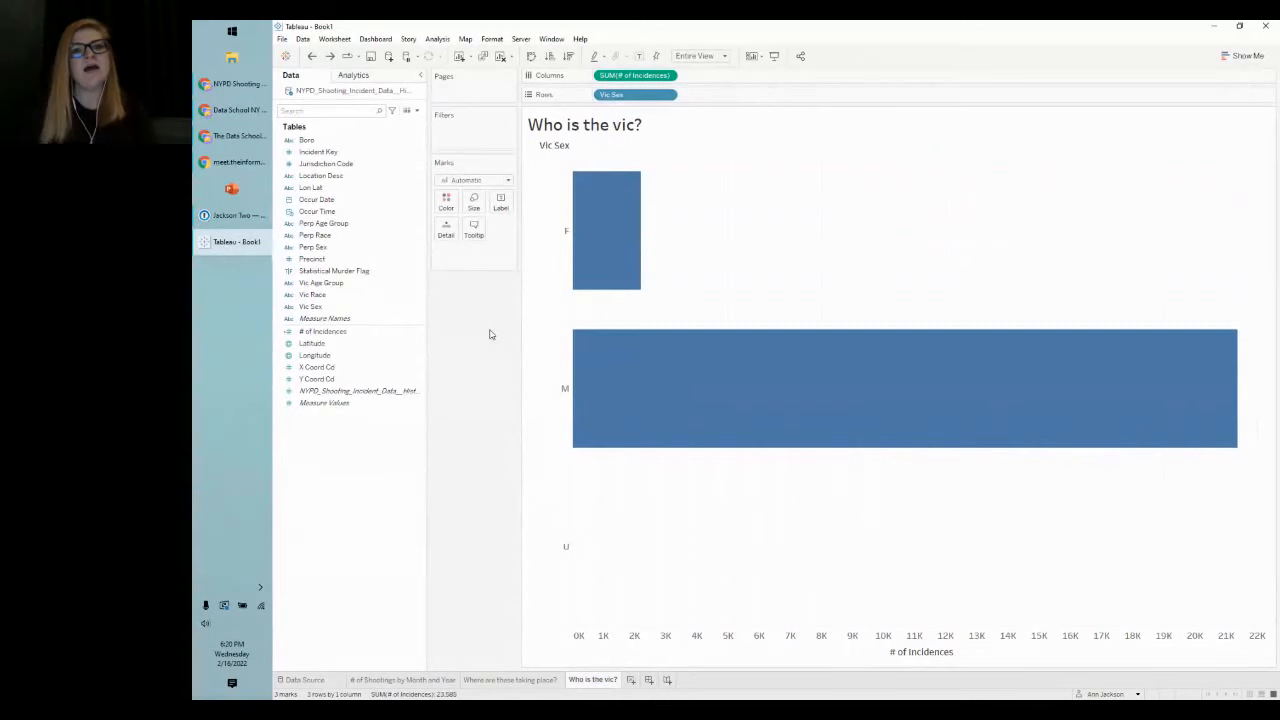
pyautogui.click(313, 56)
pyautogui.click(331, 57)
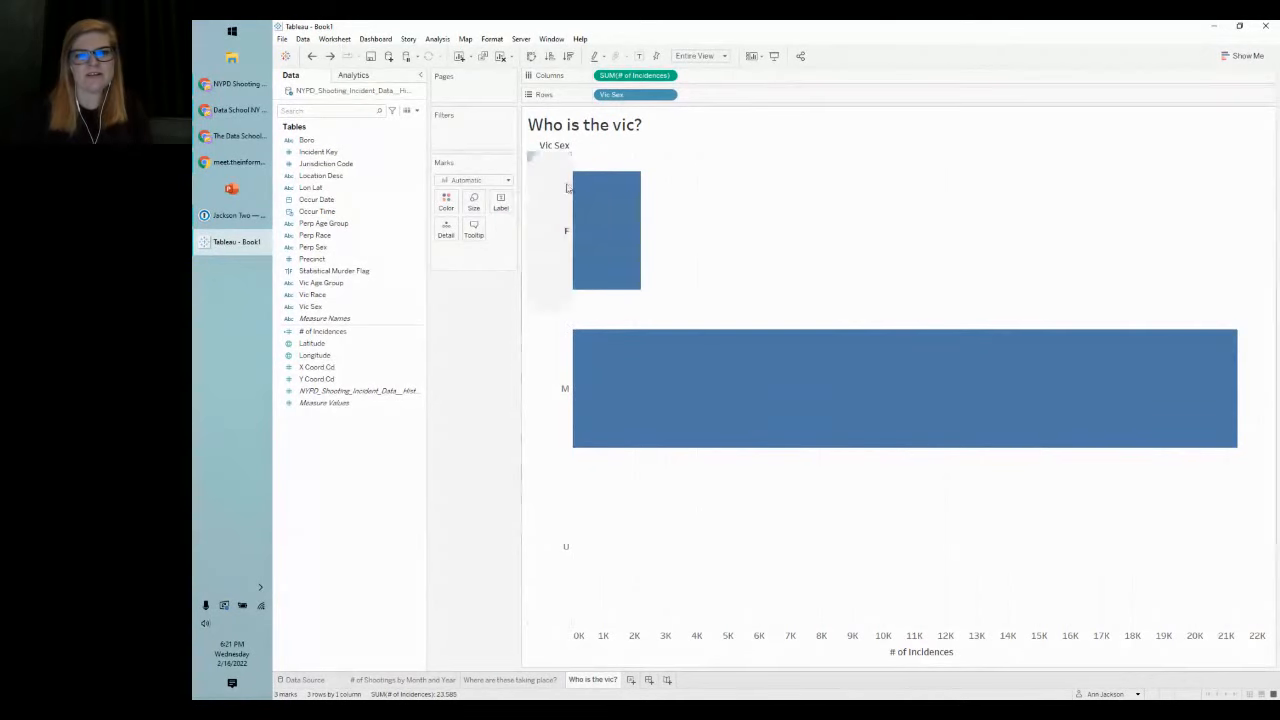
# Step: Sort the Vic Sex bars in descending order of incidences and widen their row header column
pyautogui.click(567, 55)
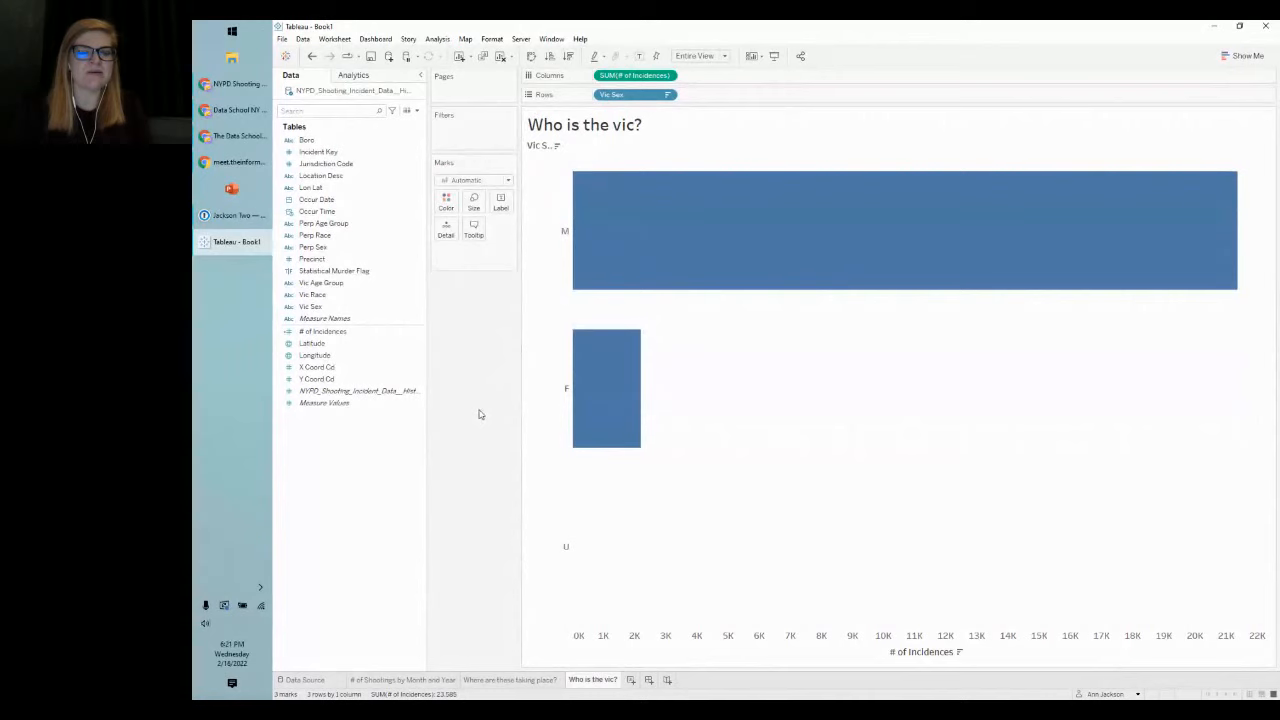
pyautogui.moveTo(572, 168); pyautogui.dragTo(598, 168)
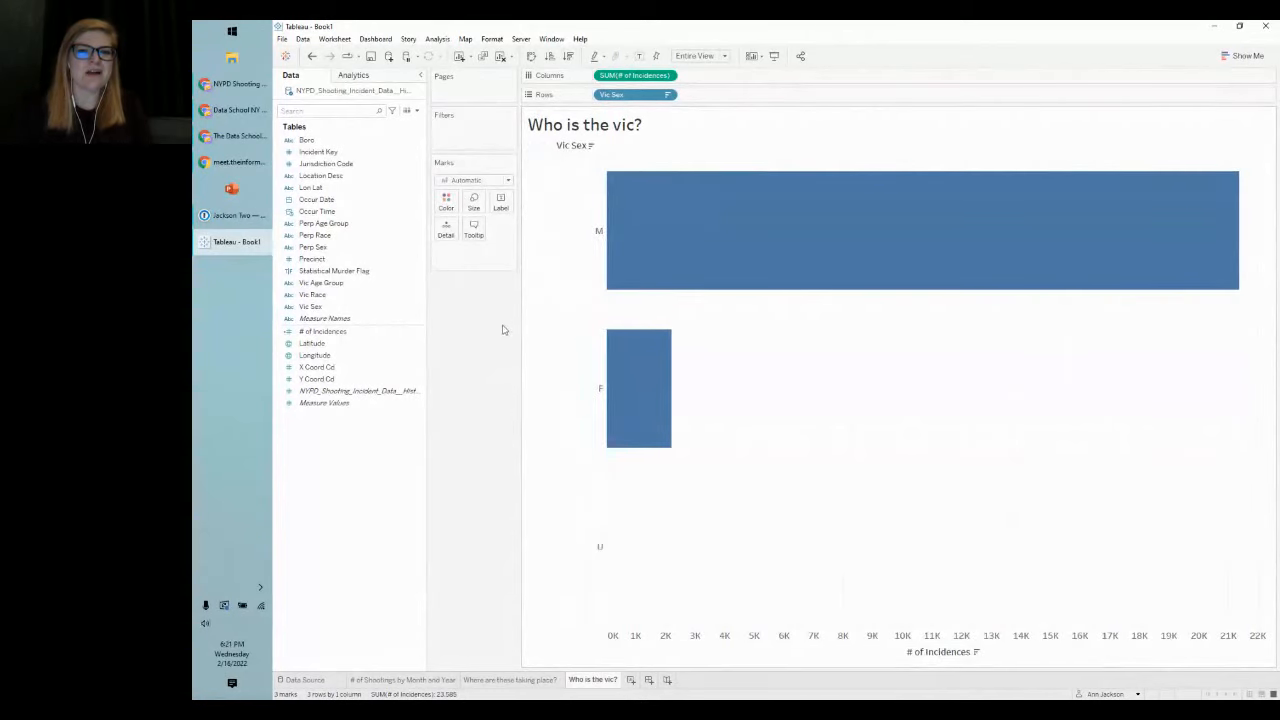
# Step: Hide the field labels for rows above the Vic Sex headers
pyautogui.rightClick(571, 147)
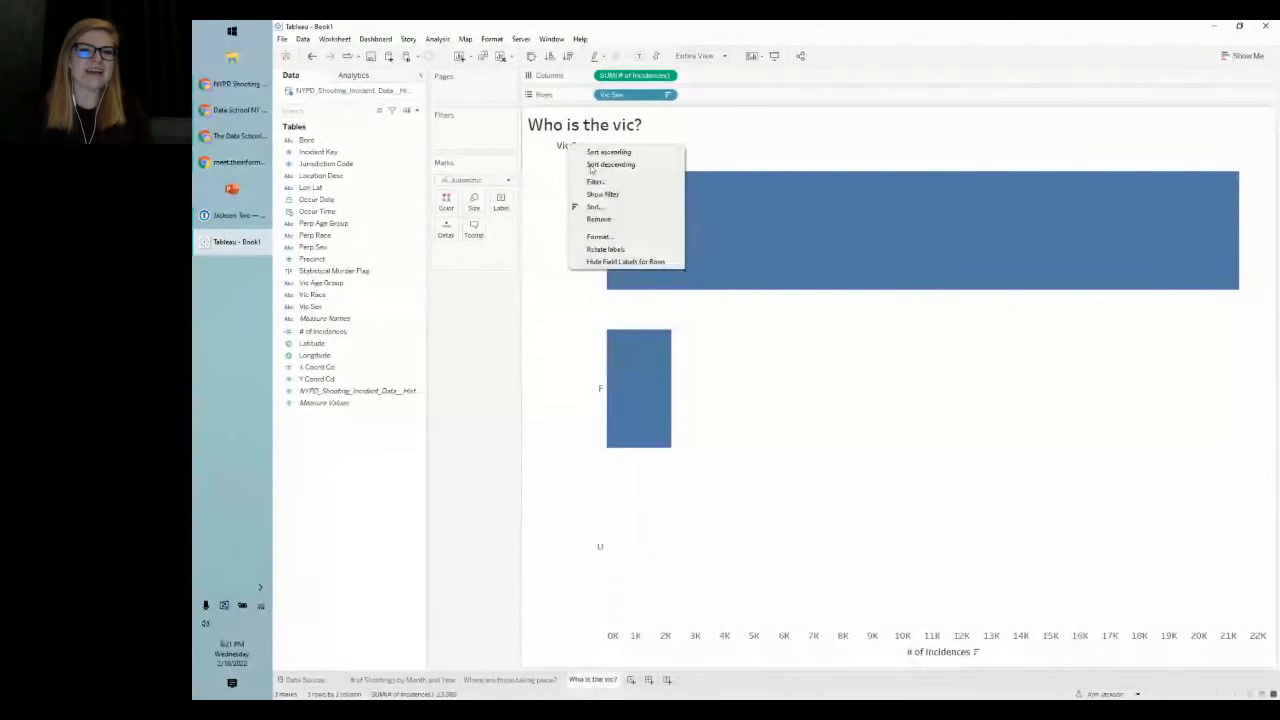
pyautogui.click(647, 262)
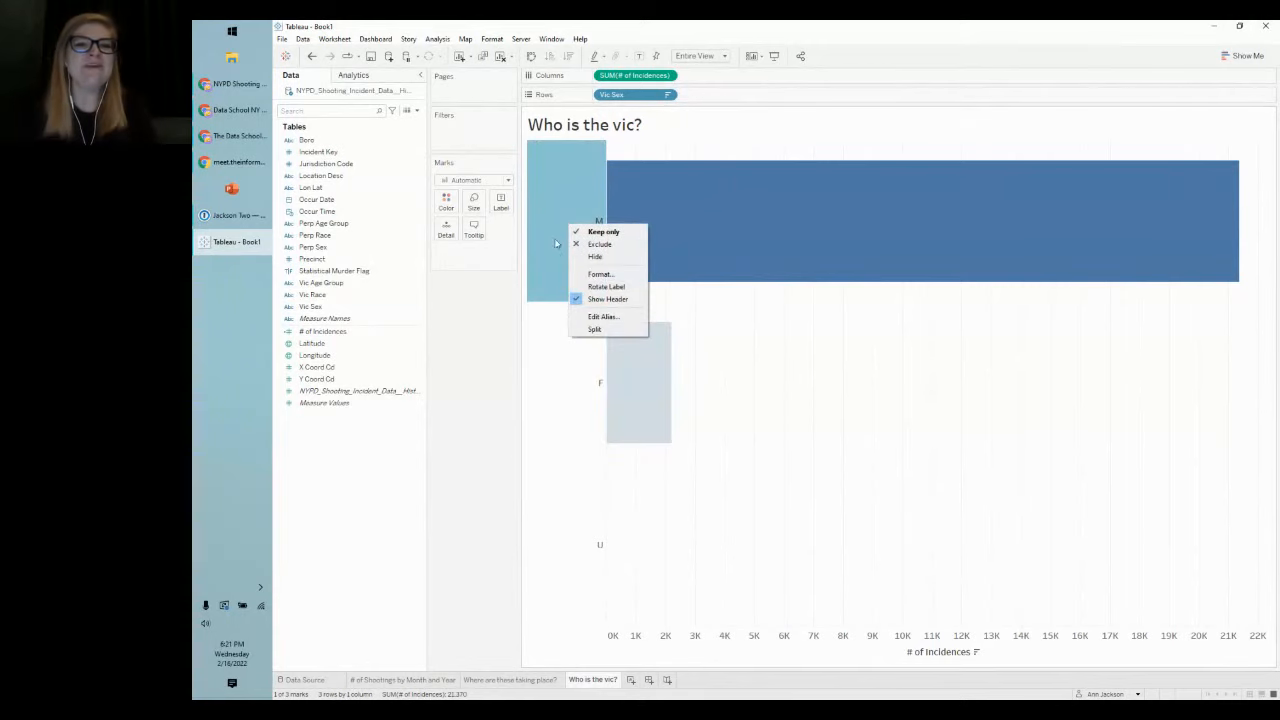
# Step: Set the alias of the M row header to MALES
pyautogui.click(600, 317)
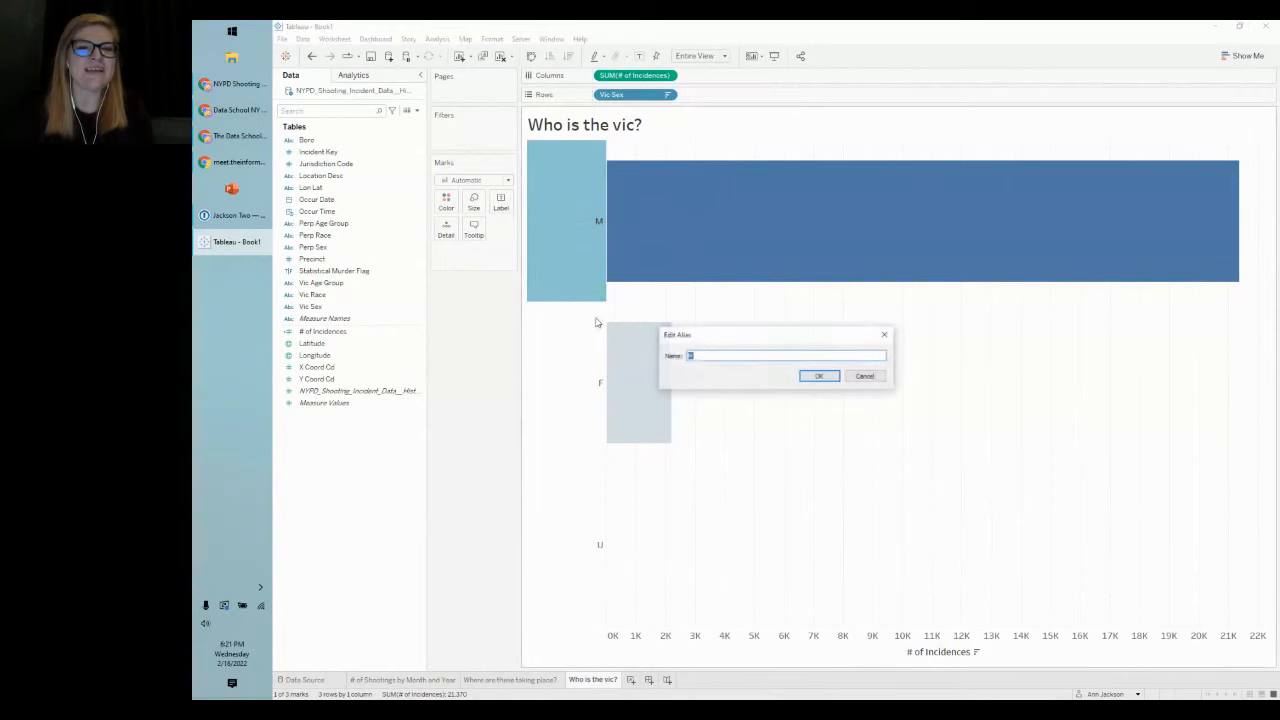
pyautogui.write('MAL')
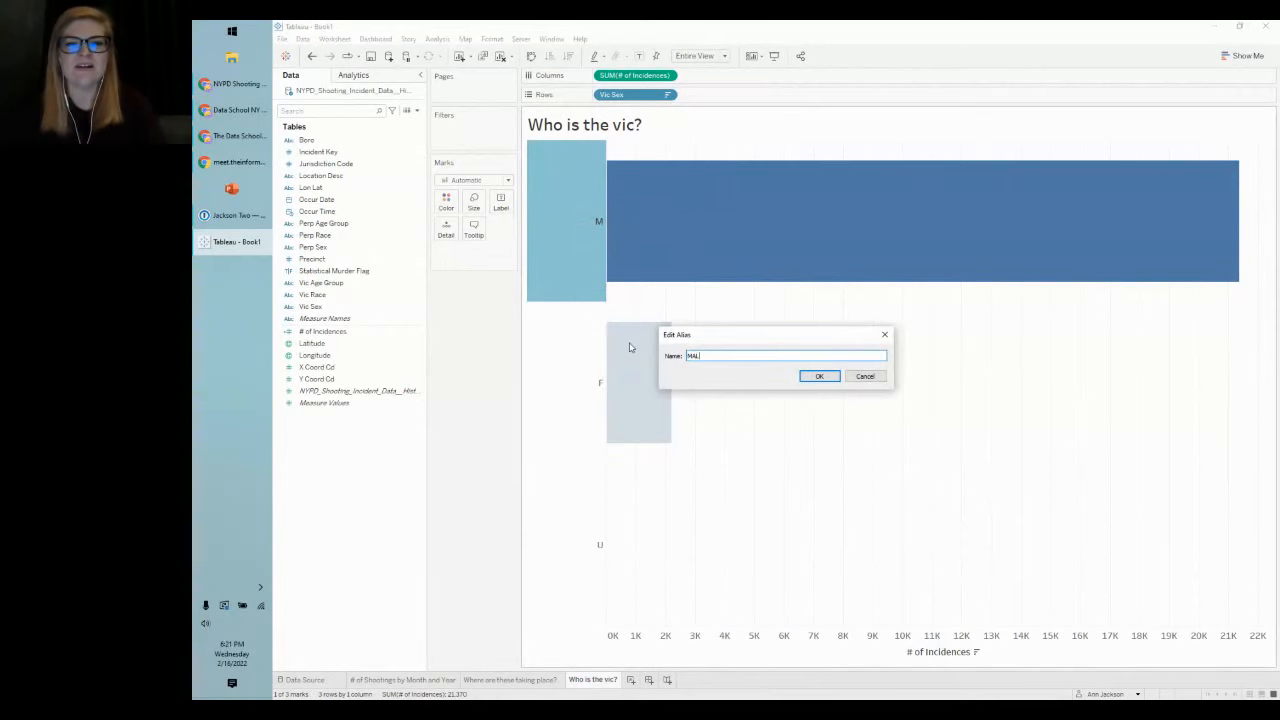
pyautogui.write('ES')
pyautogui.press('Return')
# Step: Set the alias of the F row header to FEMALES
pyautogui.click(591, 371)
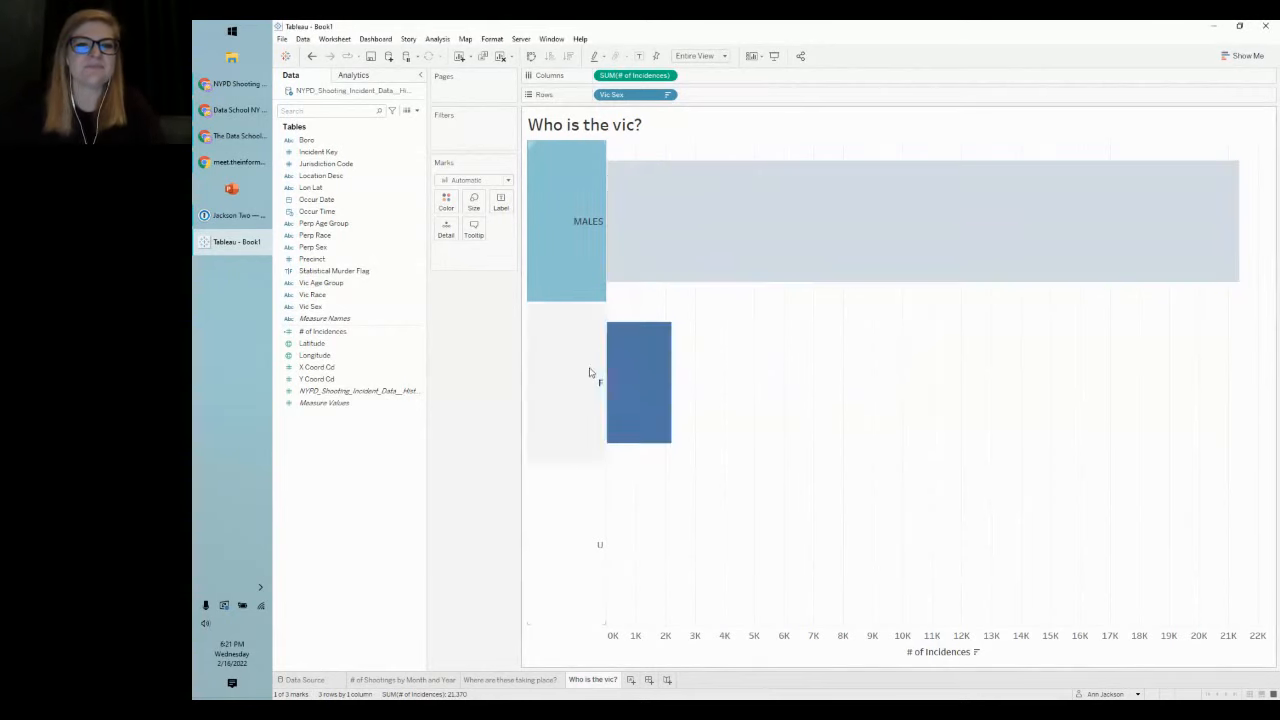
pyautogui.rightClick(591, 371)
pyautogui.click(640, 460)
pyautogui.write('FEMALES')
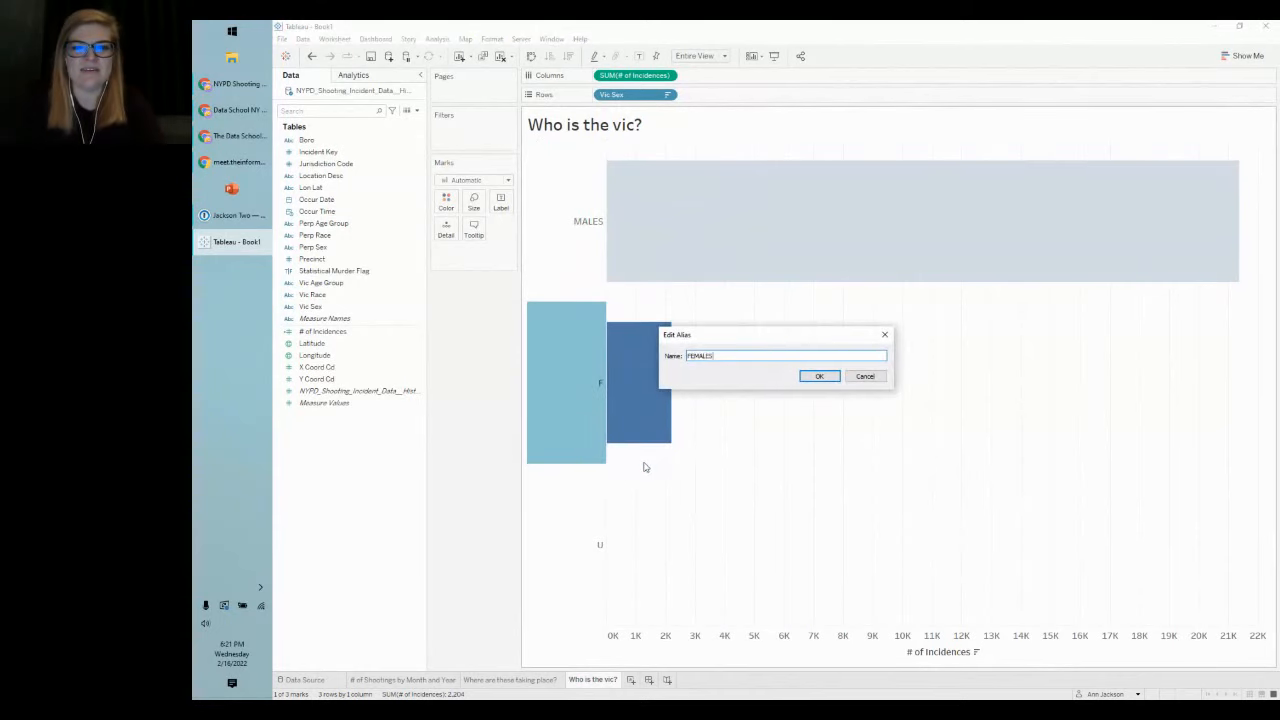
pyautogui.press('Return')
# Step: Set the alias of the U row header to UNKNOWN and clear the selection
pyautogui.rightClick(587, 531)
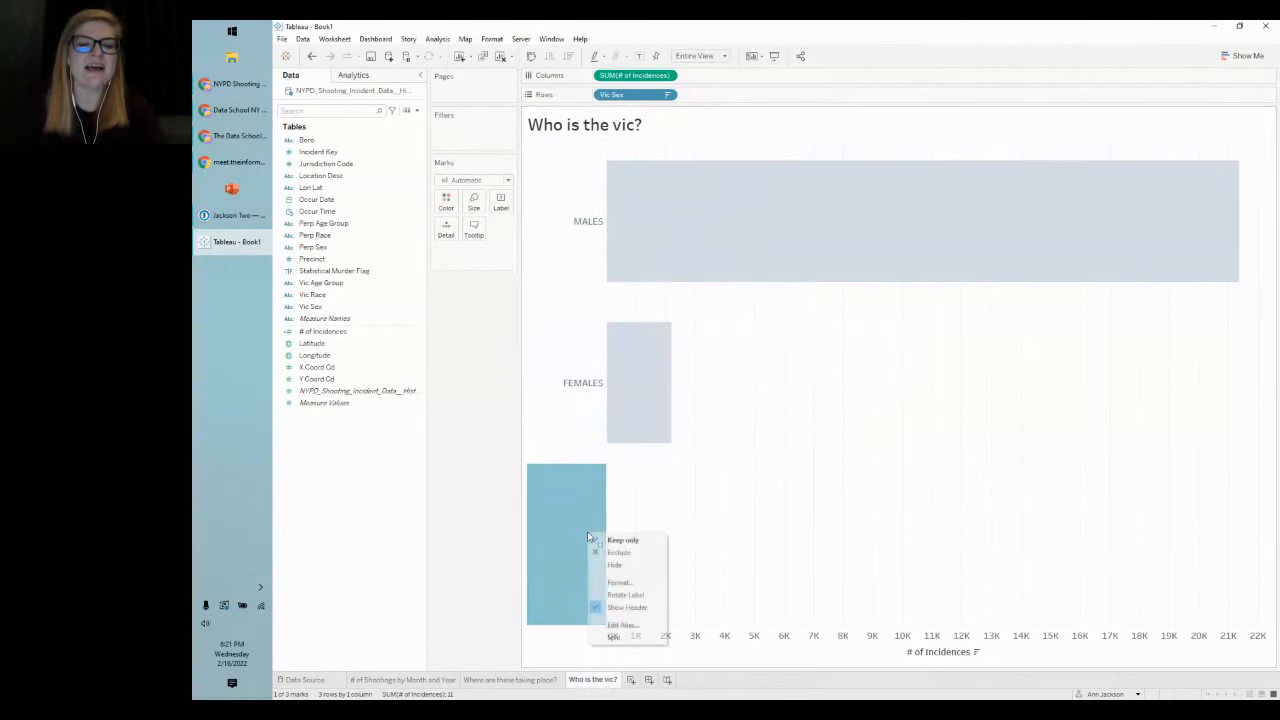
pyautogui.click(645, 624)
pyautogui.write('UN')
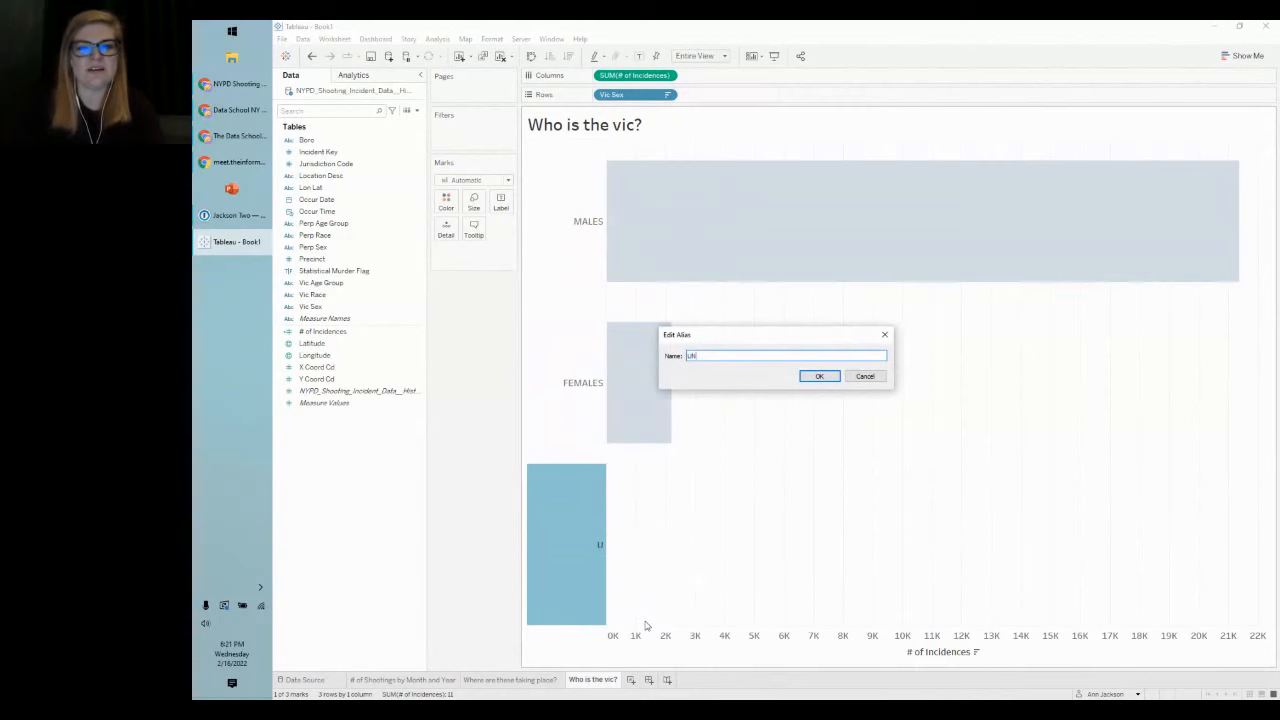
pyautogui.write('KNOWN')
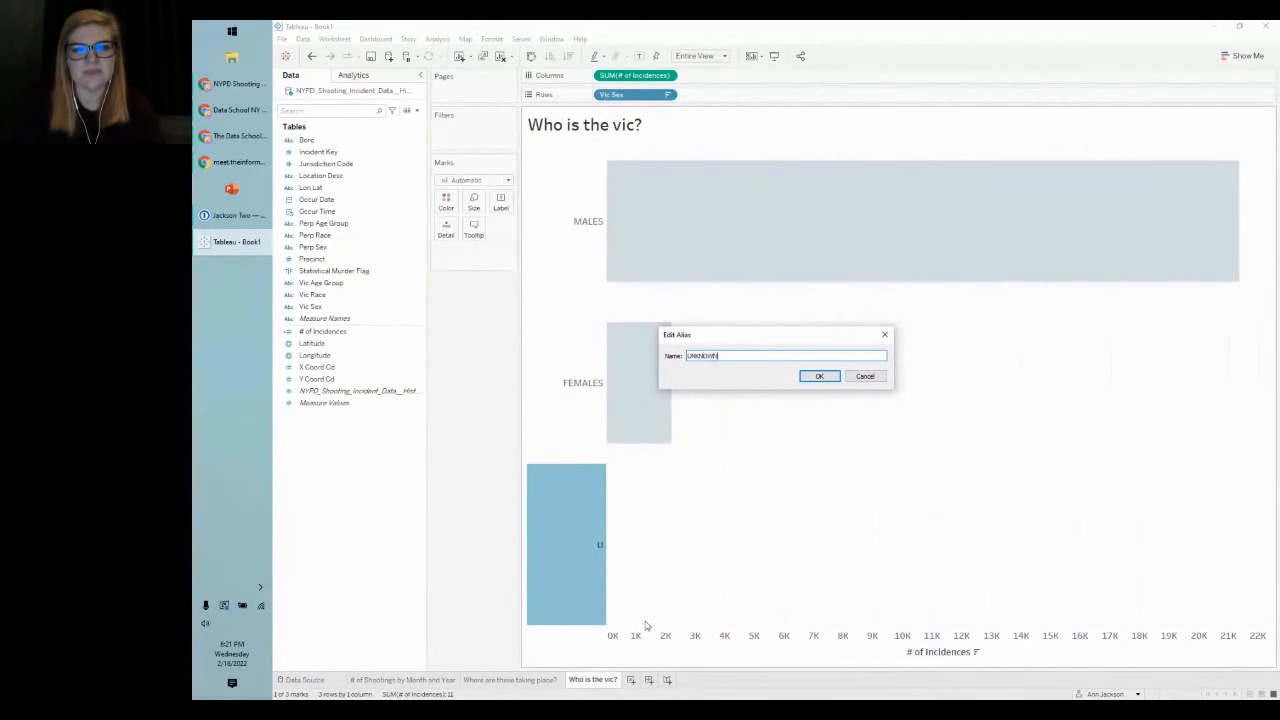
pyautogui.press('Return')
pyautogui.press('Escape')
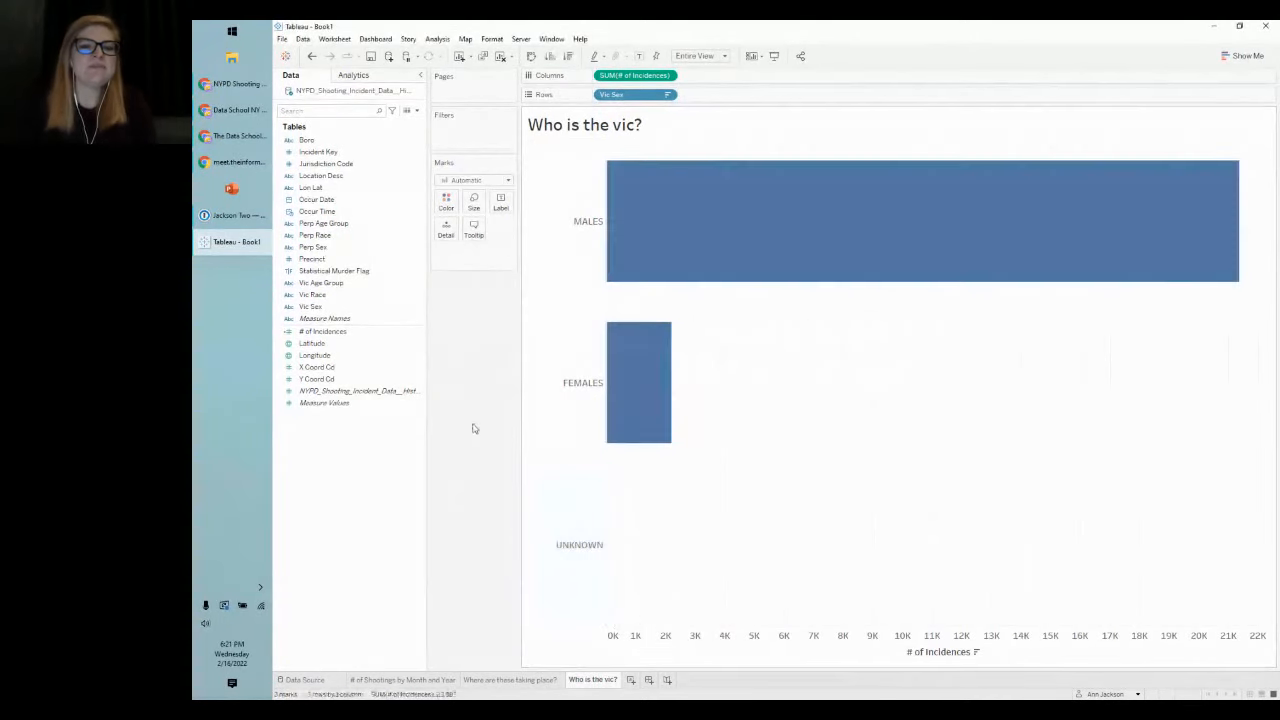
# Step: Review the alias list of the Vic Sex field and close it without changes
pyautogui.rightClick(571, 223)
pyautogui.click(489, 347)
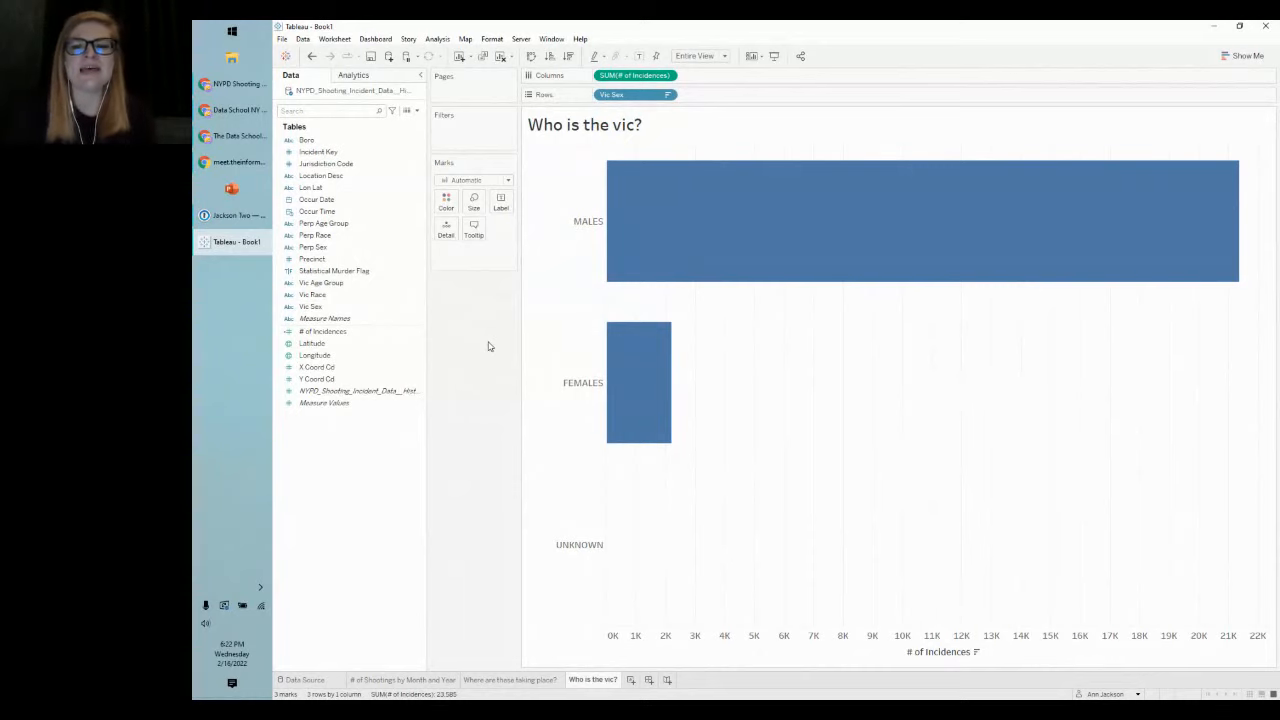
pyautogui.moveTo(682, 226)
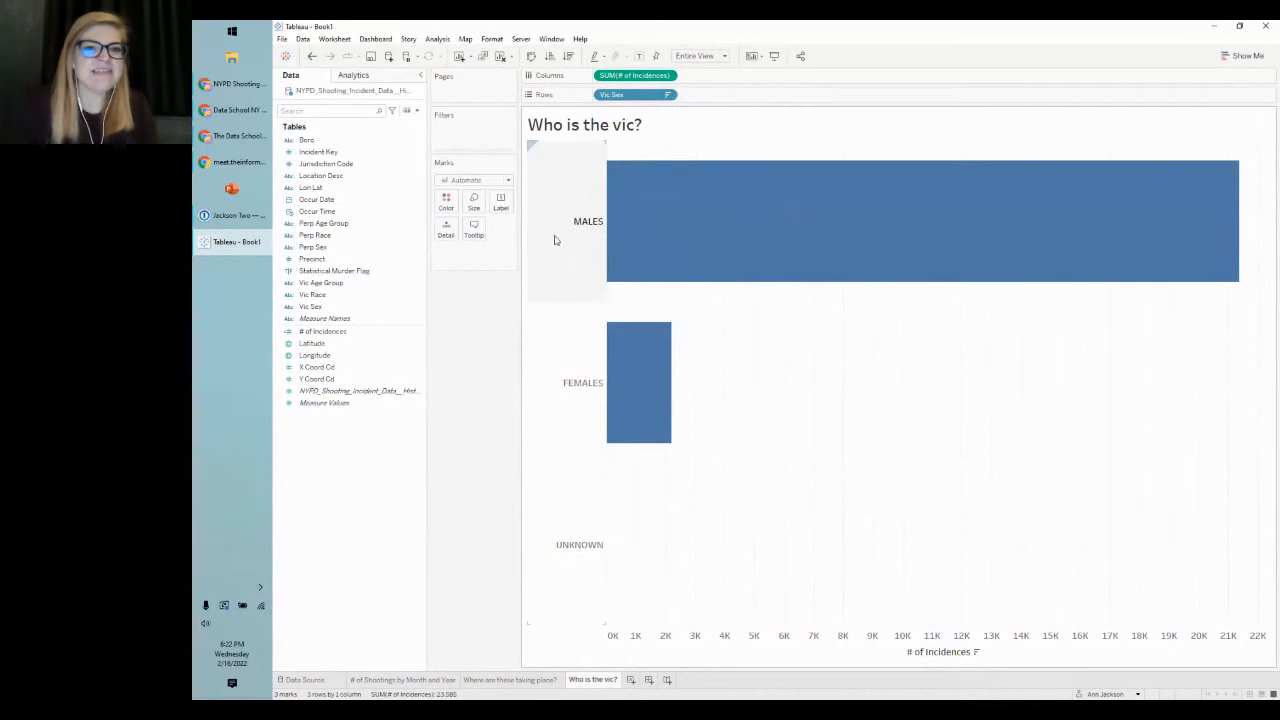
pyautogui.rightClick(350, 307)
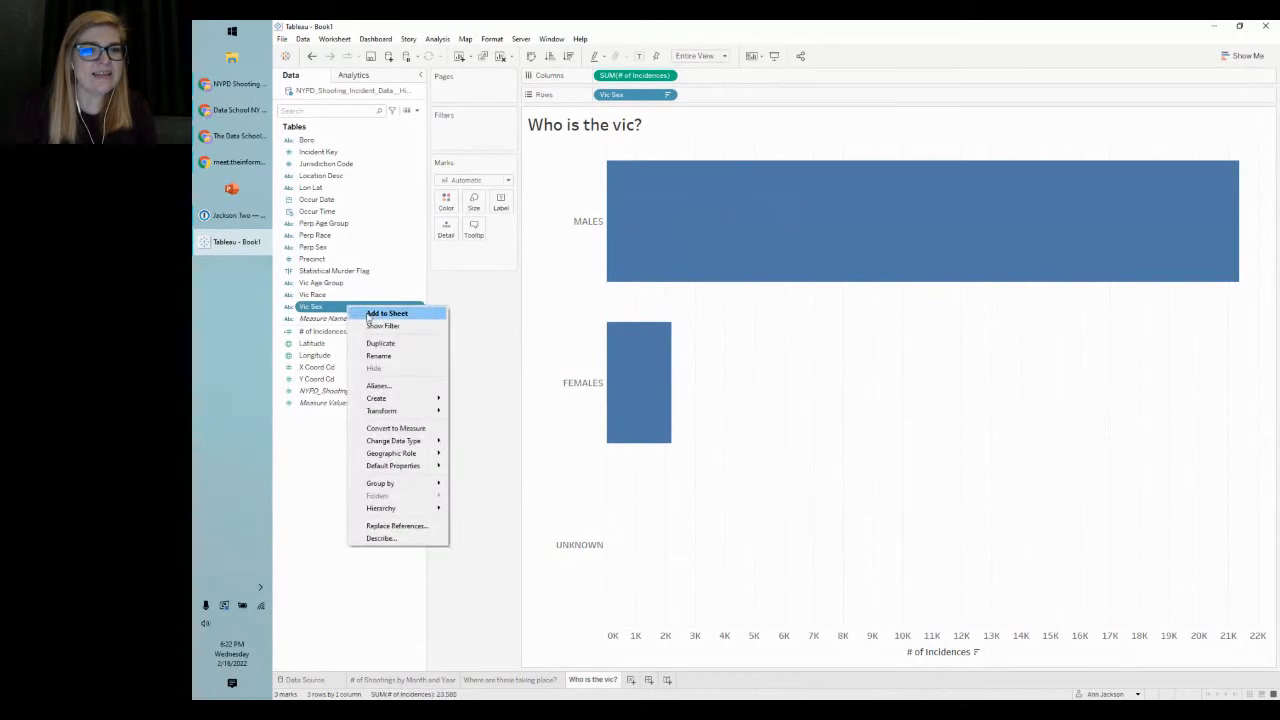
pyautogui.click(406, 386)
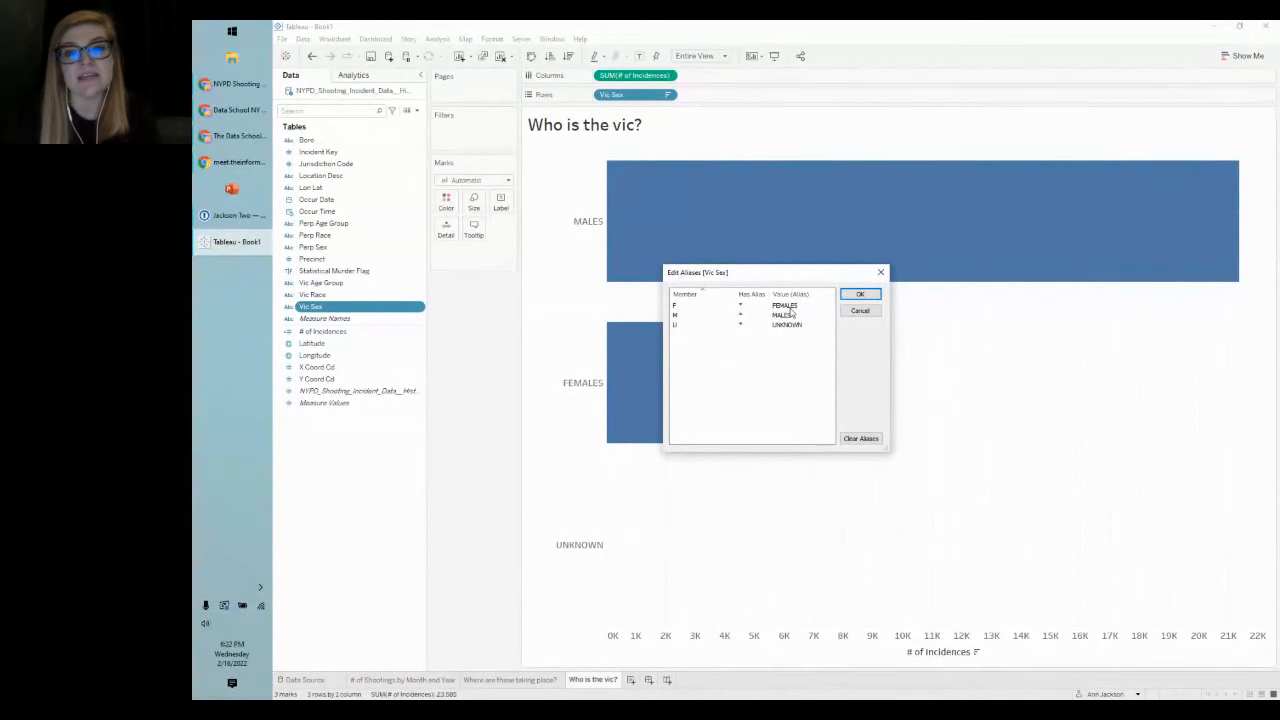
pyautogui.click(847, 297)
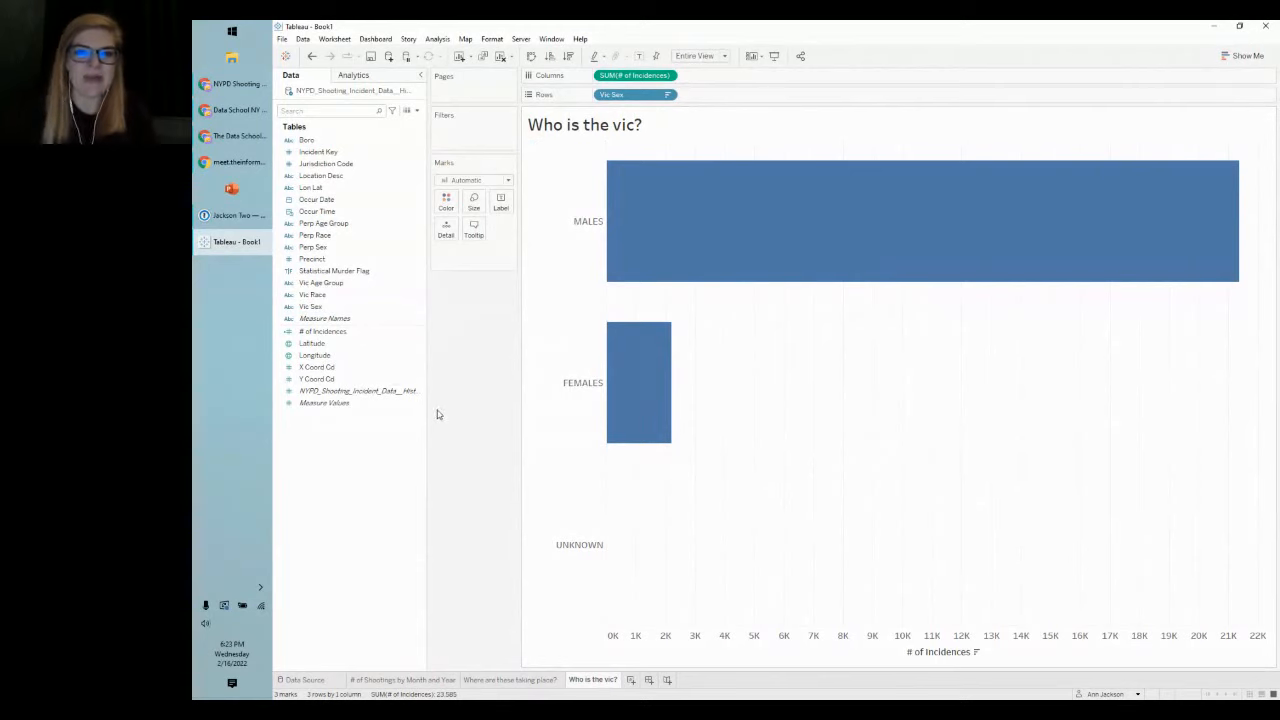
# Step: Break the bars down by Vic Age Group within each victim sex on the rows
pyautogui.moveTo(628, 390)
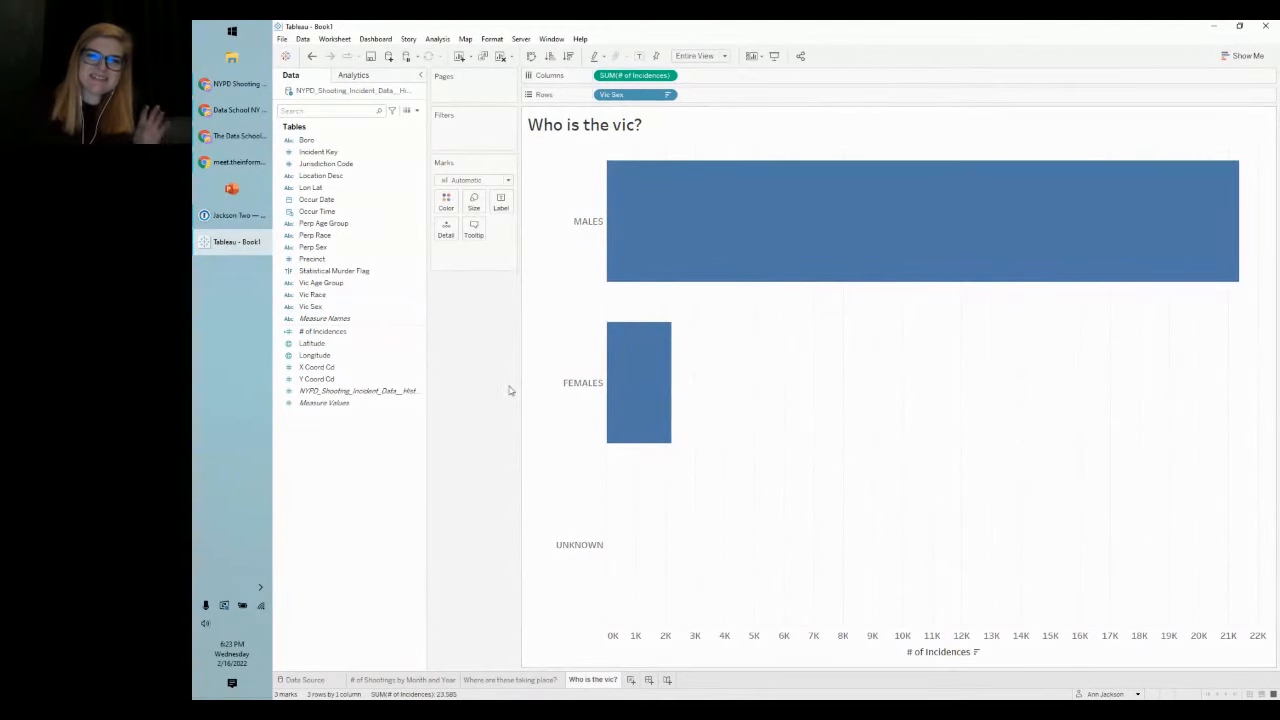
pyautogui.click(340, 295)
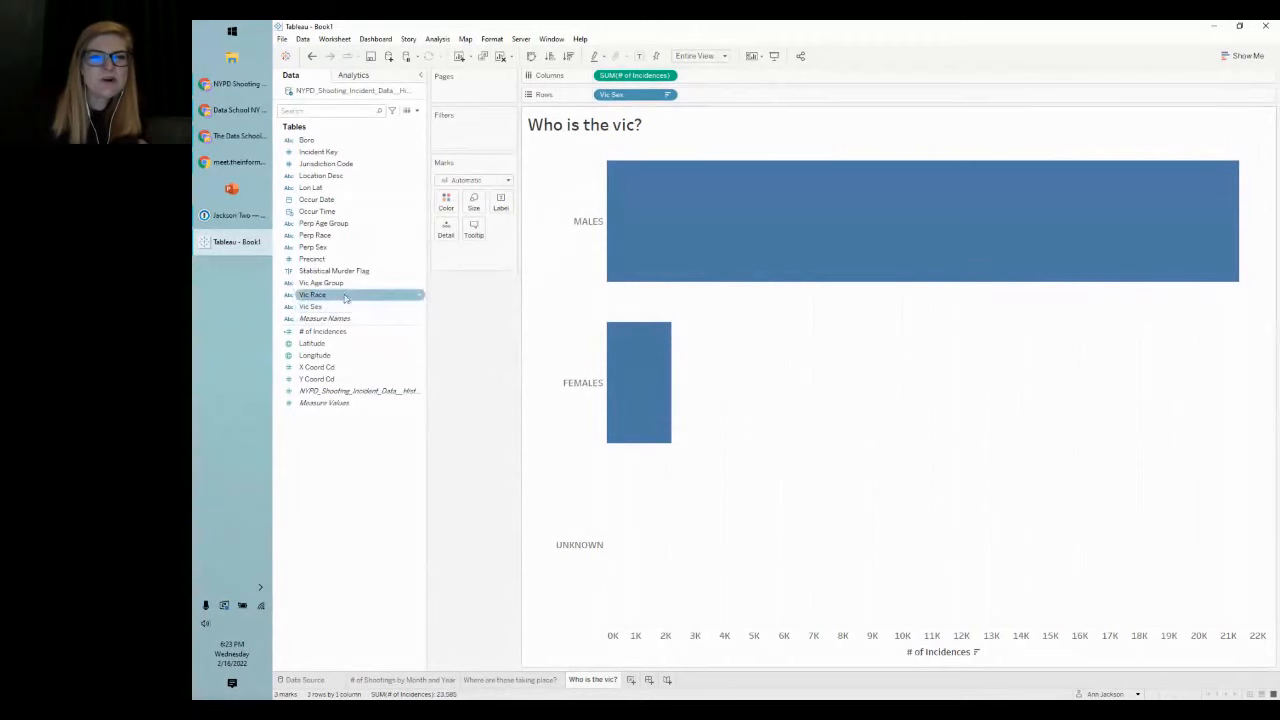
pyautogui.click(324, 284)
pyautogui.moveTo(325, 290); pyautogui.dragTo(745, 101)
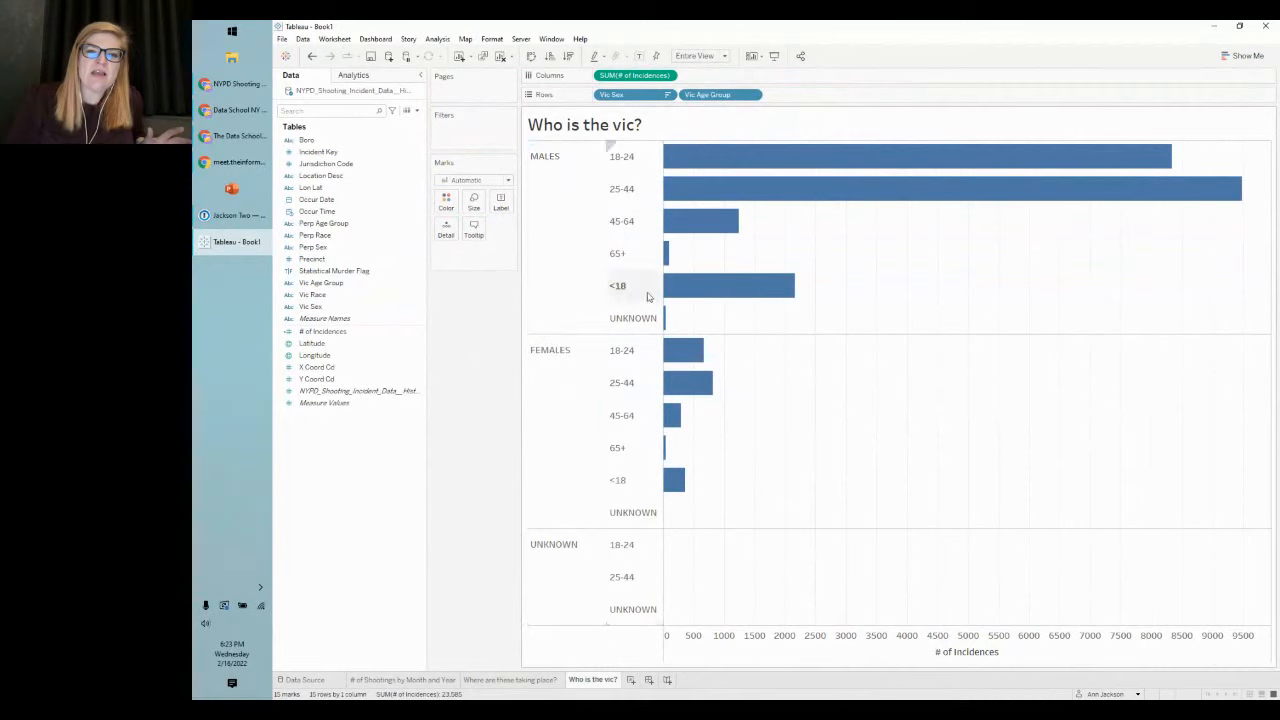
# Step: Try to move the <18 age group above 18-24 in the MALES rows and dismiss the error
pyautogui.moveTo(640, 293); pyautogui.dragTo(634, 158)
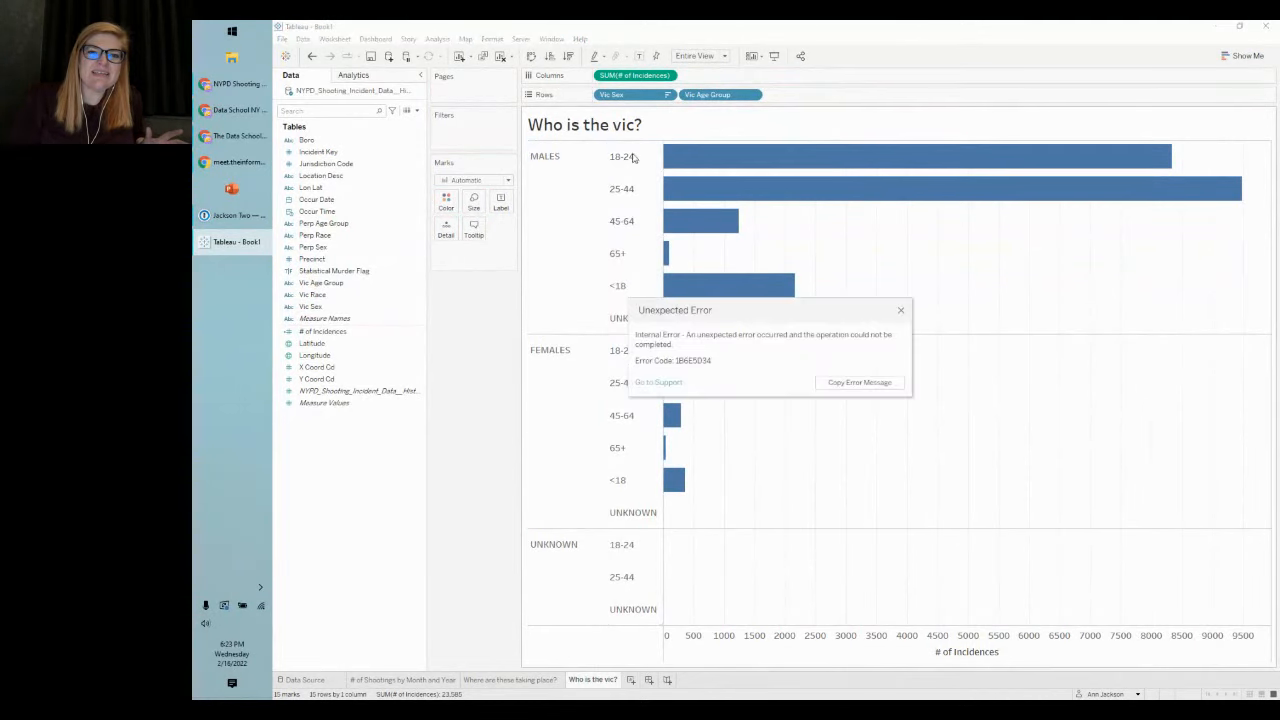
pyautogui.click(901, 311)
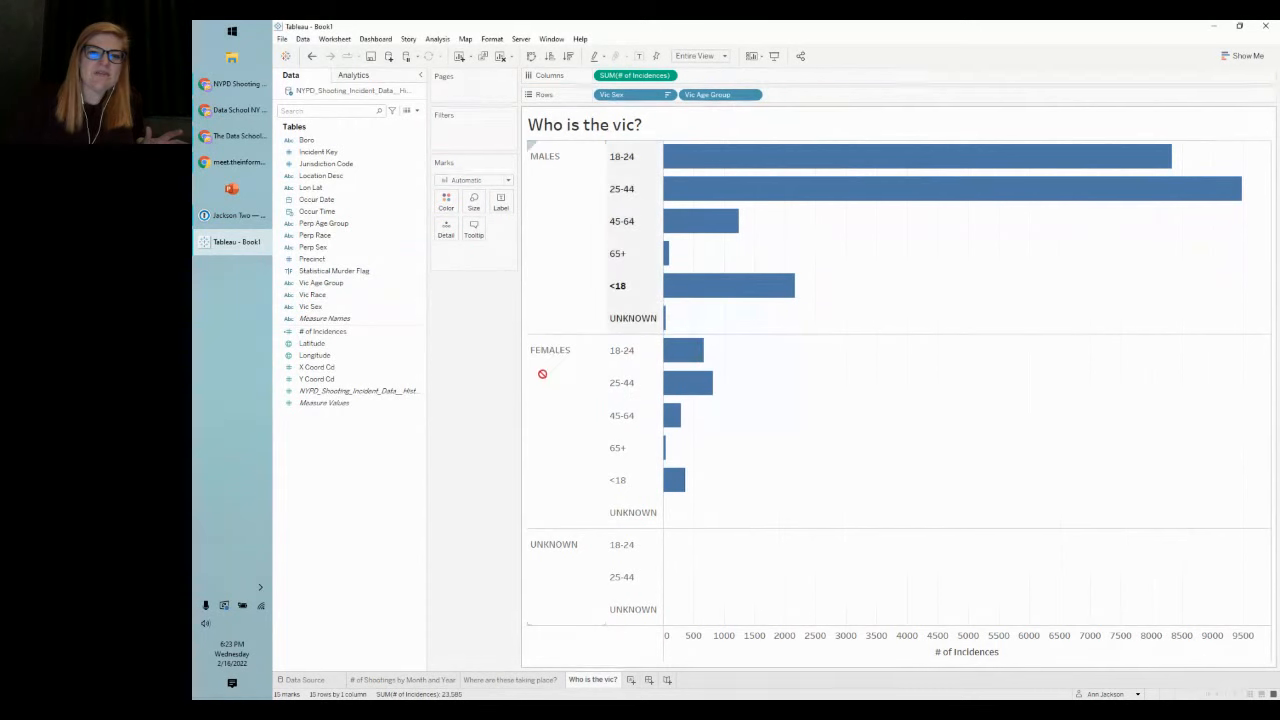
# Step: Sort the Vic Age Group field manually so that <18 comes before 18-24
pyautogui.rightClick(706, 96)
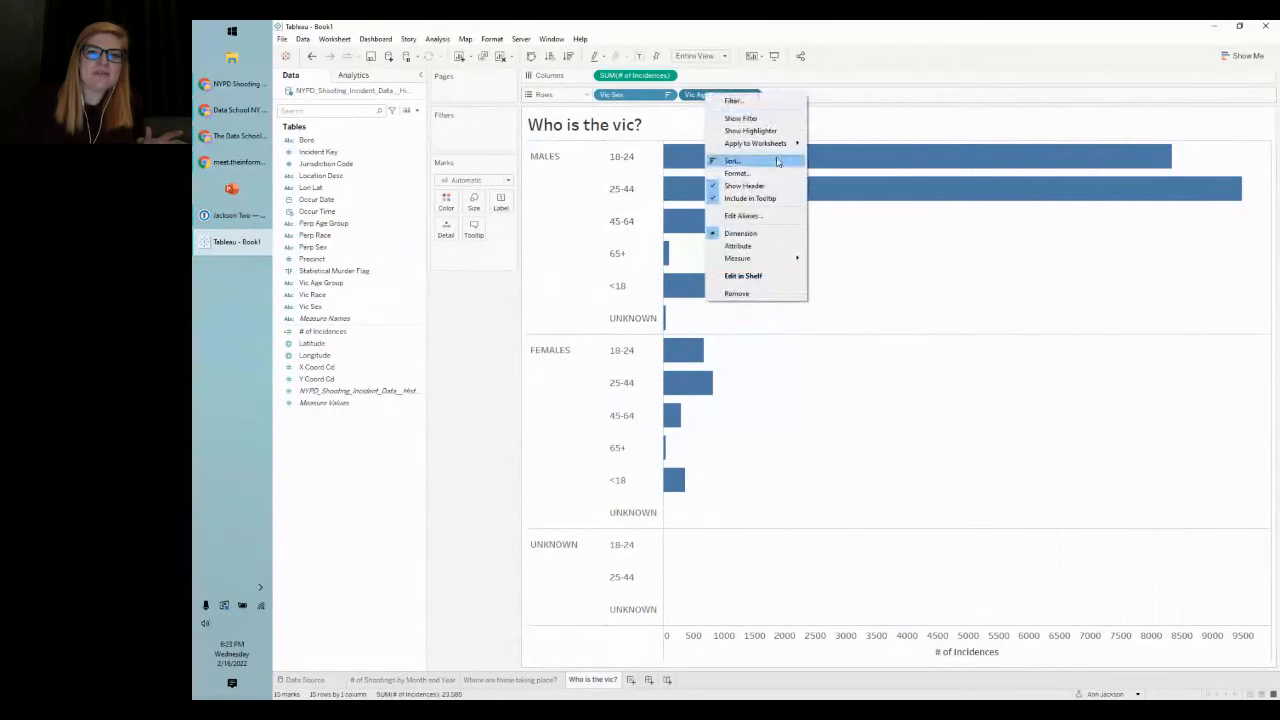
pyautogui.click(778, 160)
pyautogui.click(765, 329)
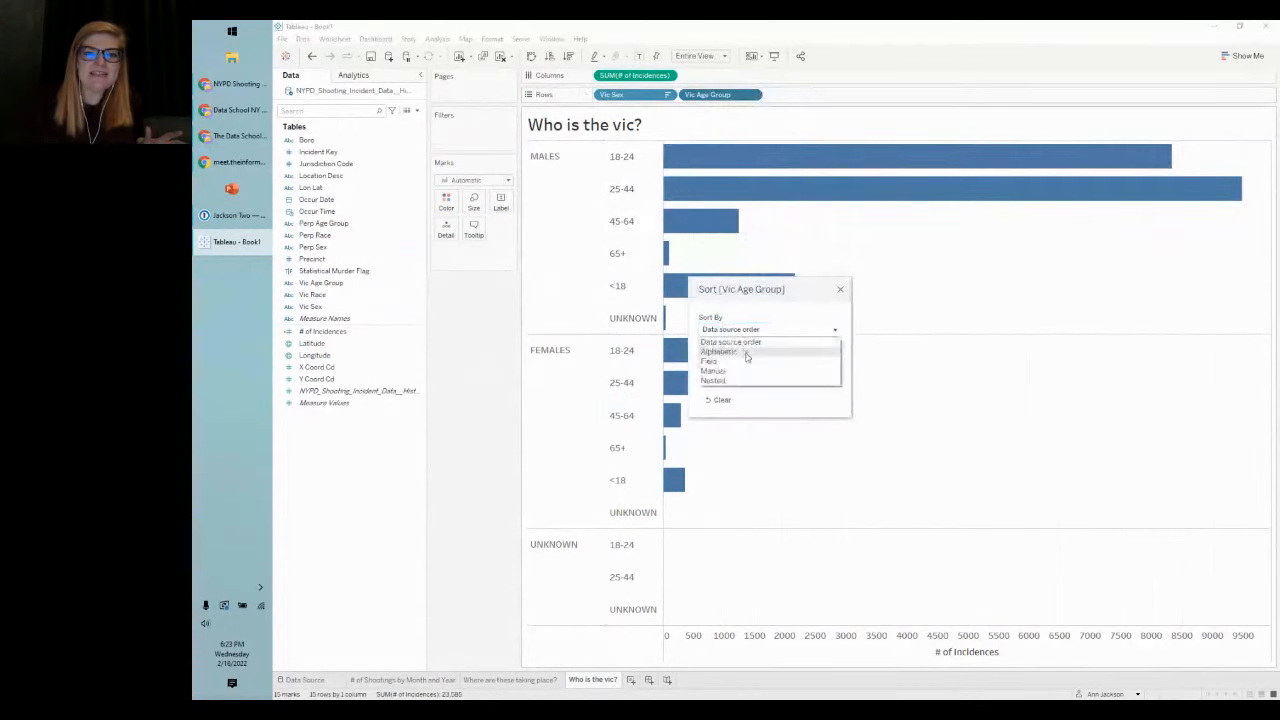
pyautogui.click(730, 370)
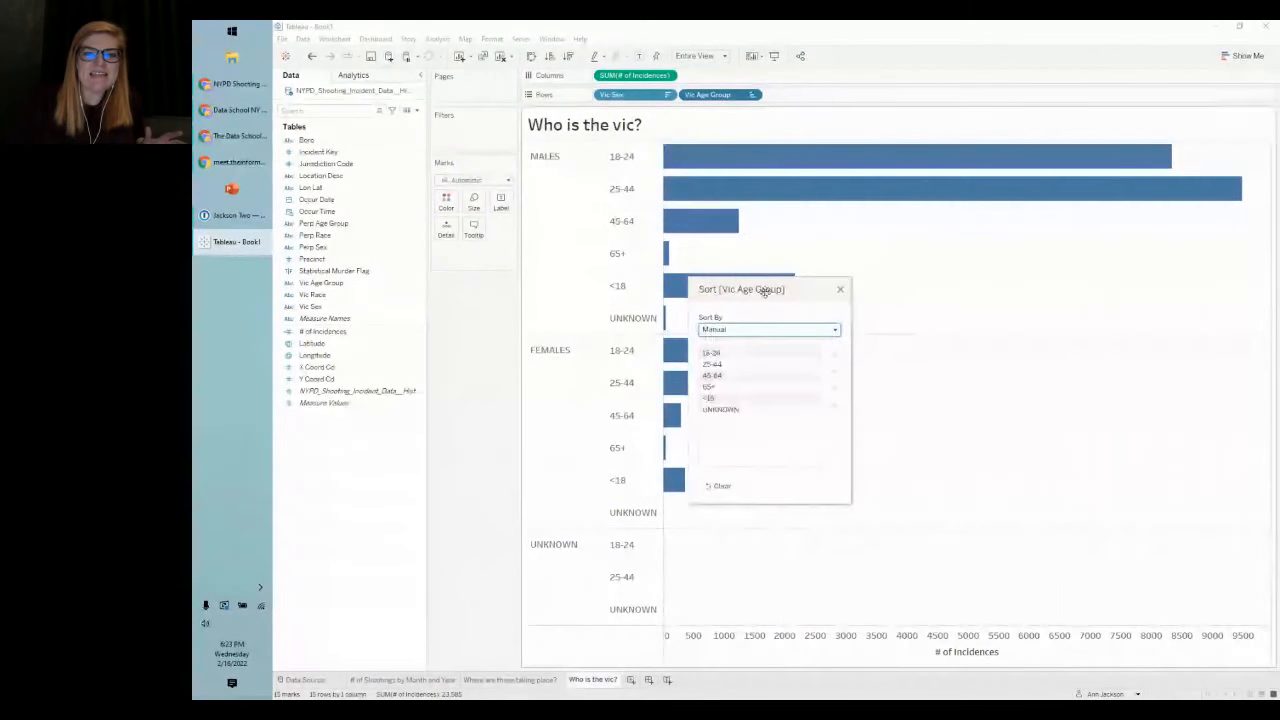
pyautogui.moveTo(766, 289); pyautogui.dragTo(858, 284)
pyautogui.click(824, 394)
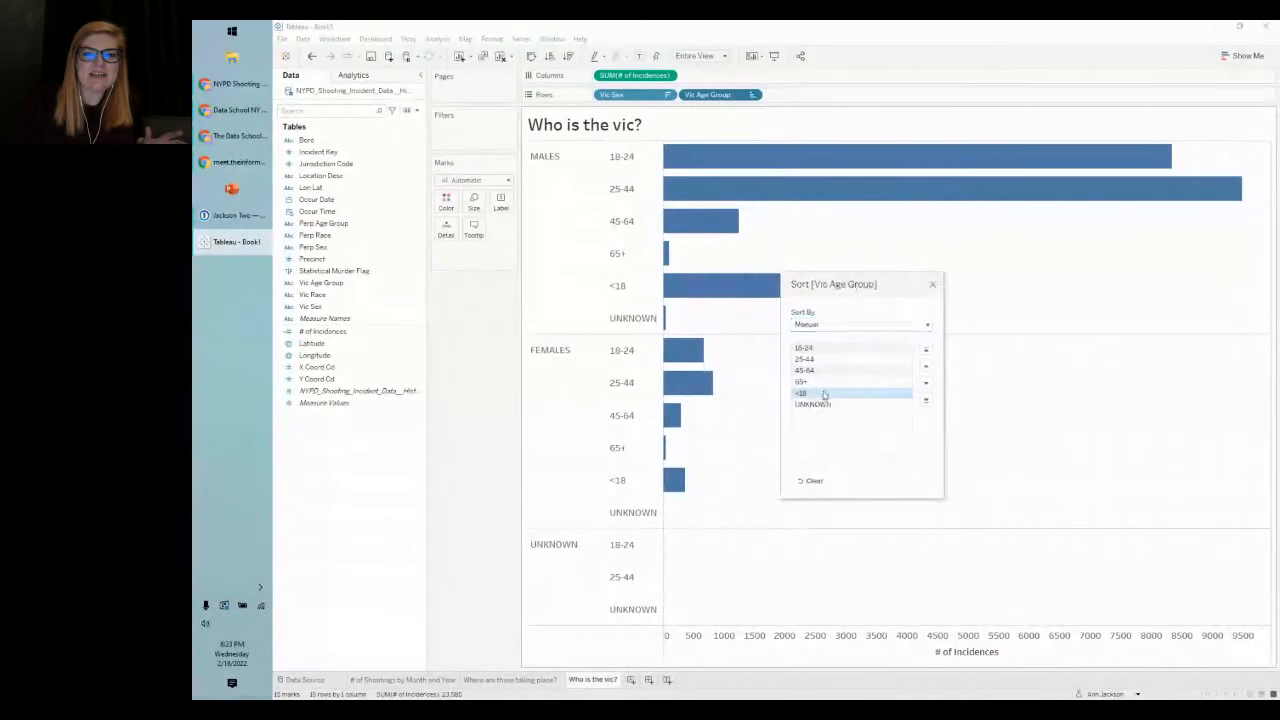
pyautogui.click(926, 350)
pyautogui.click(932, 284)
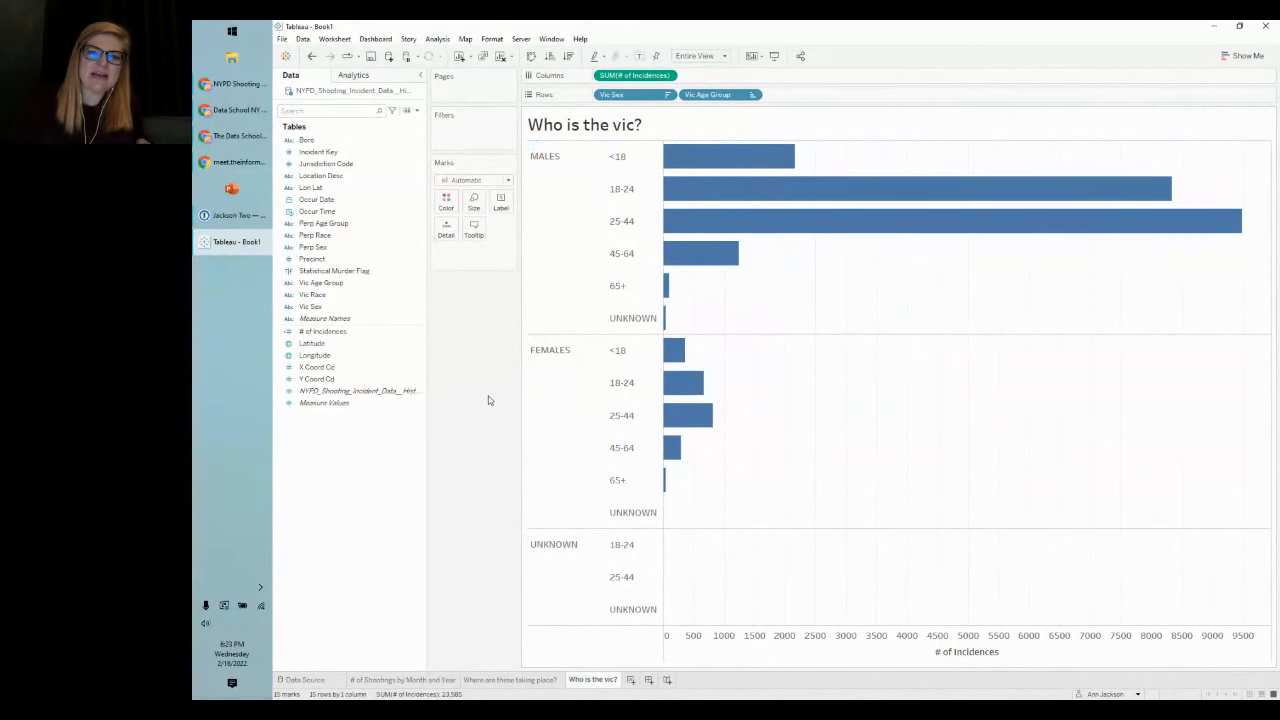
# Step: Review the manual sort order of the Vic Age Group field and close it without changes
pyautogui.rightClick(697, 96)
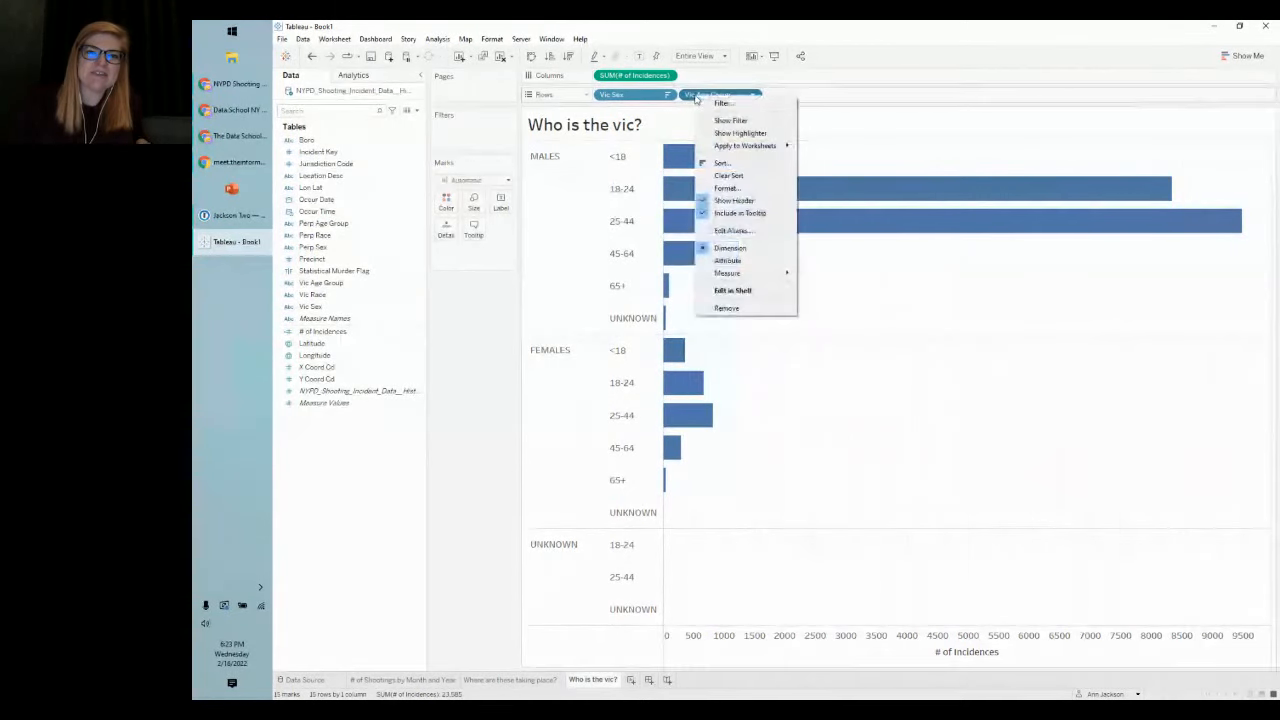
pyautogui.click(722, 163)
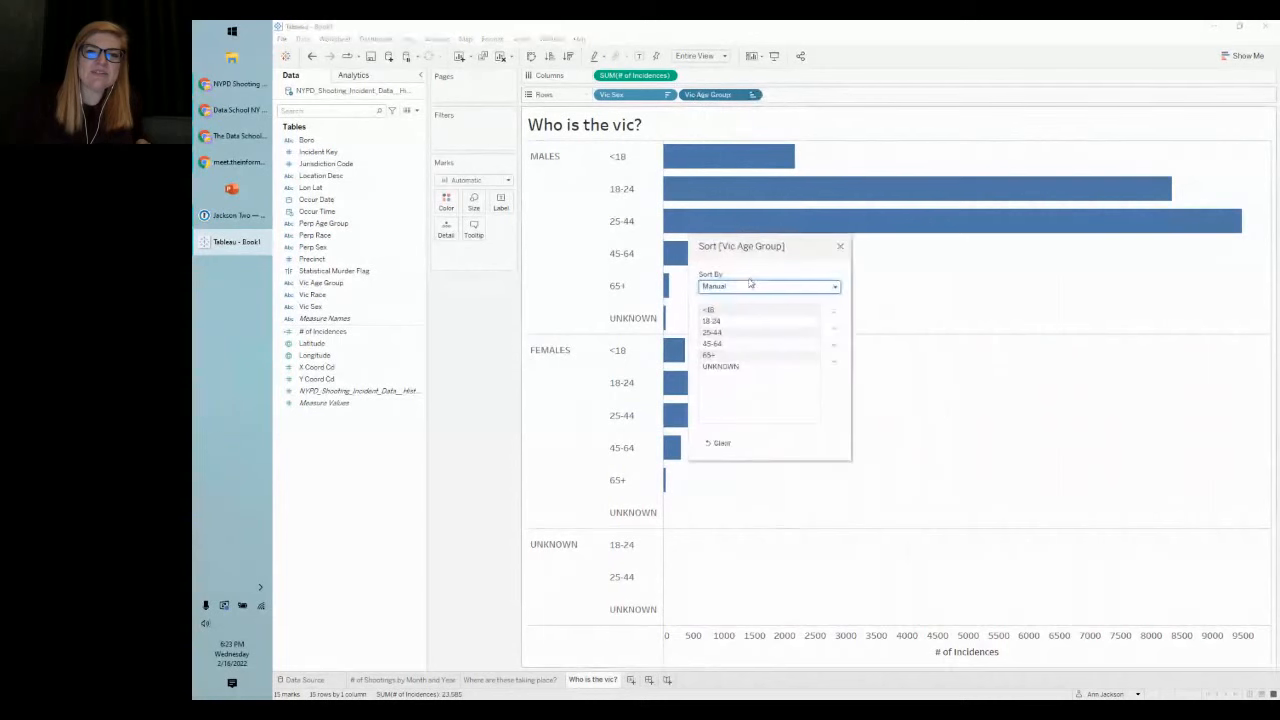
pyautogui.click(731, 312)
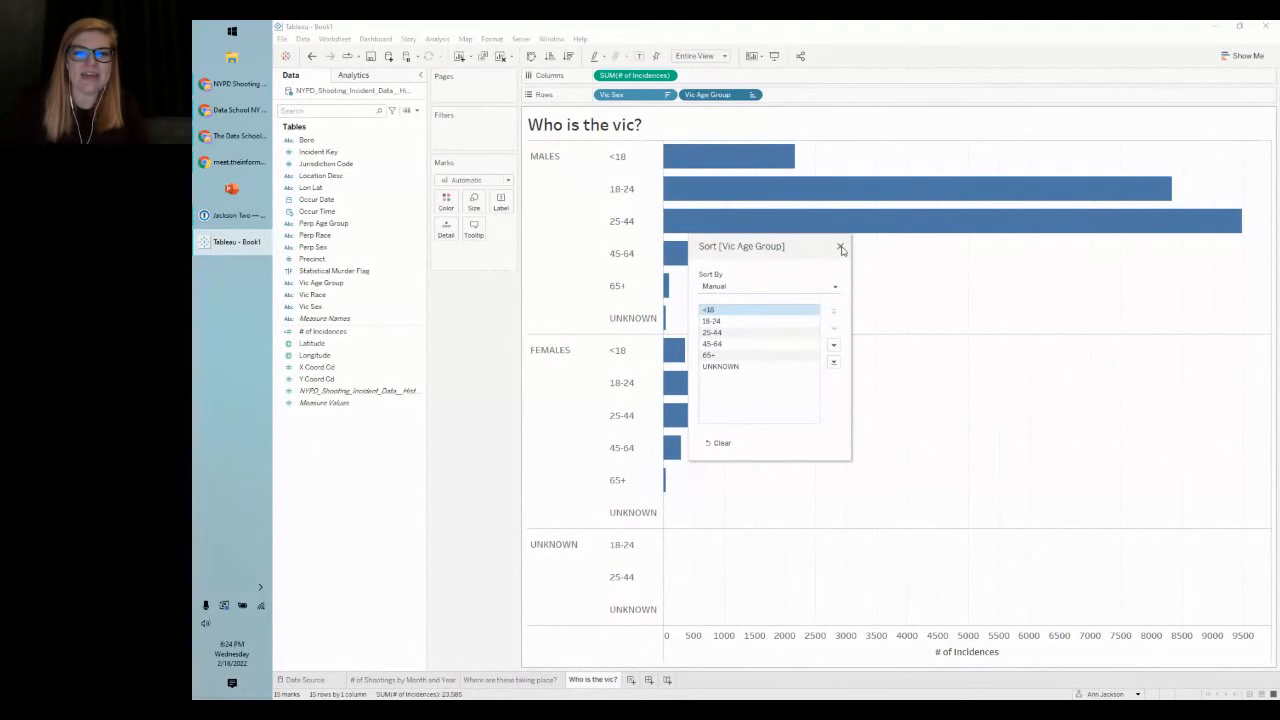
pyautogui.click(840, 246)
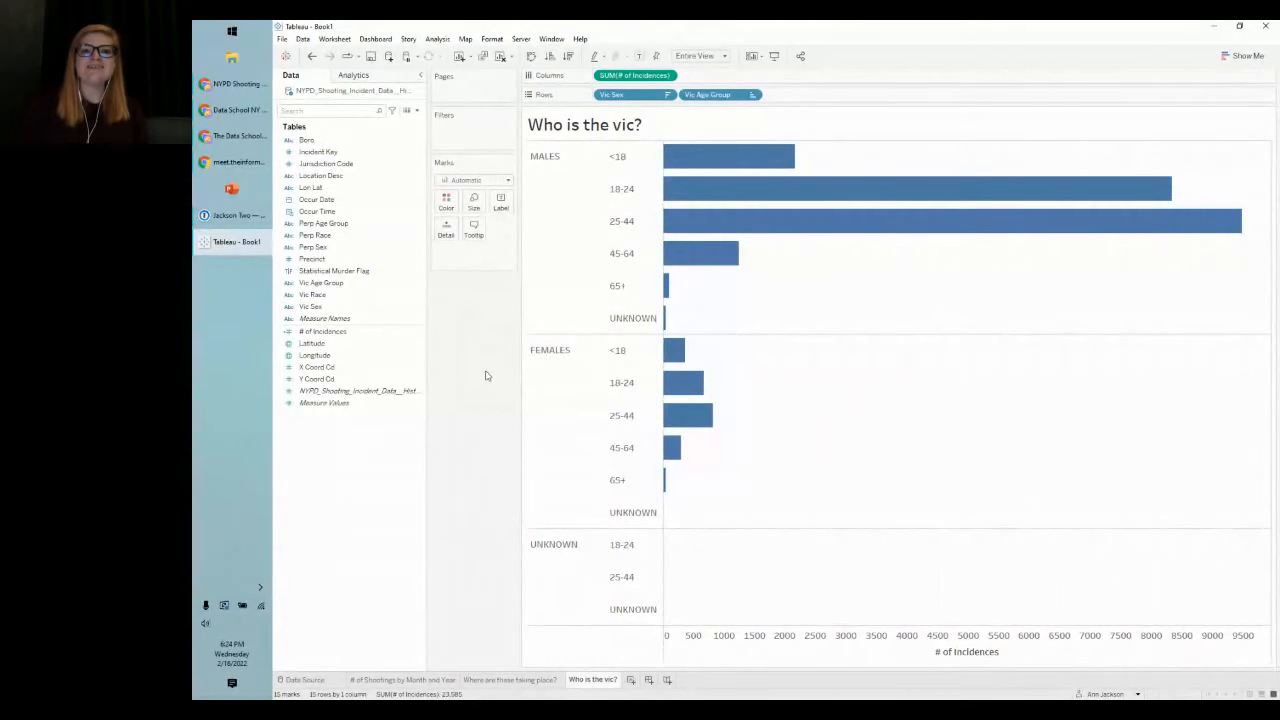
# Step: Apply the Percent of Total quick table calculation to the # of Incidences measure on the columns
pyautogui.moveTo(738, 177)
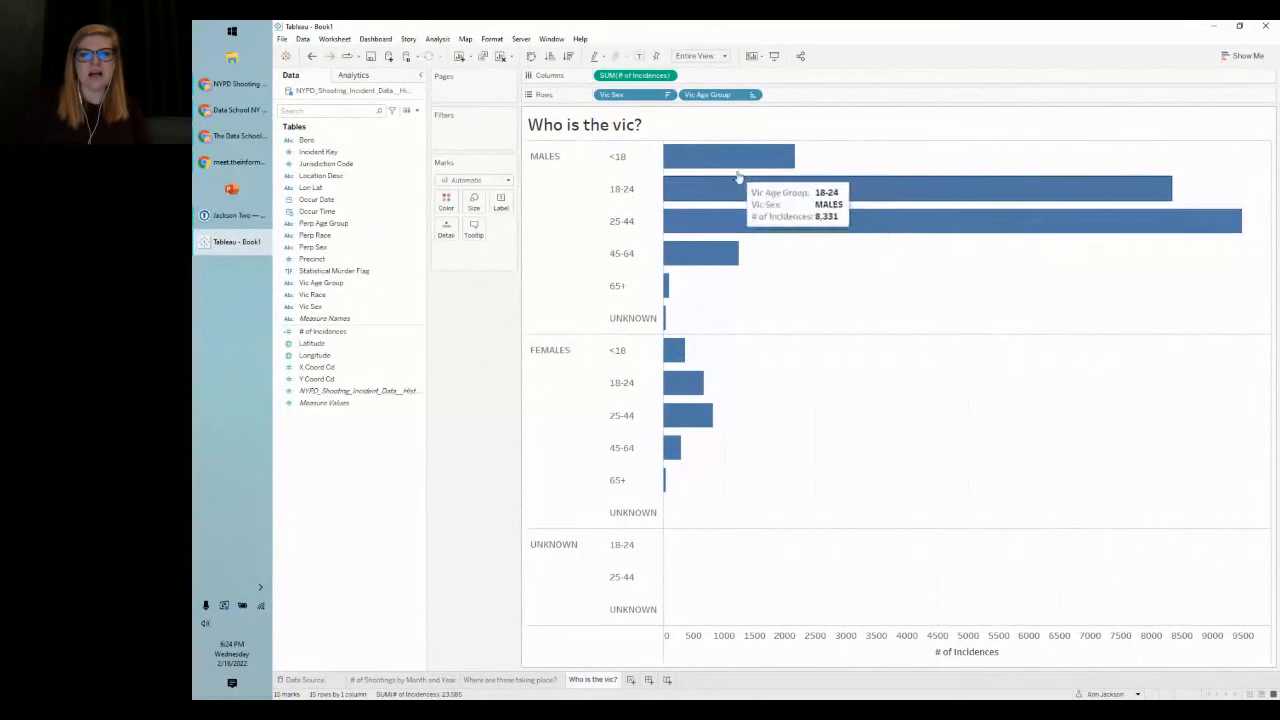
pyautogui.moveTo(730, 231)
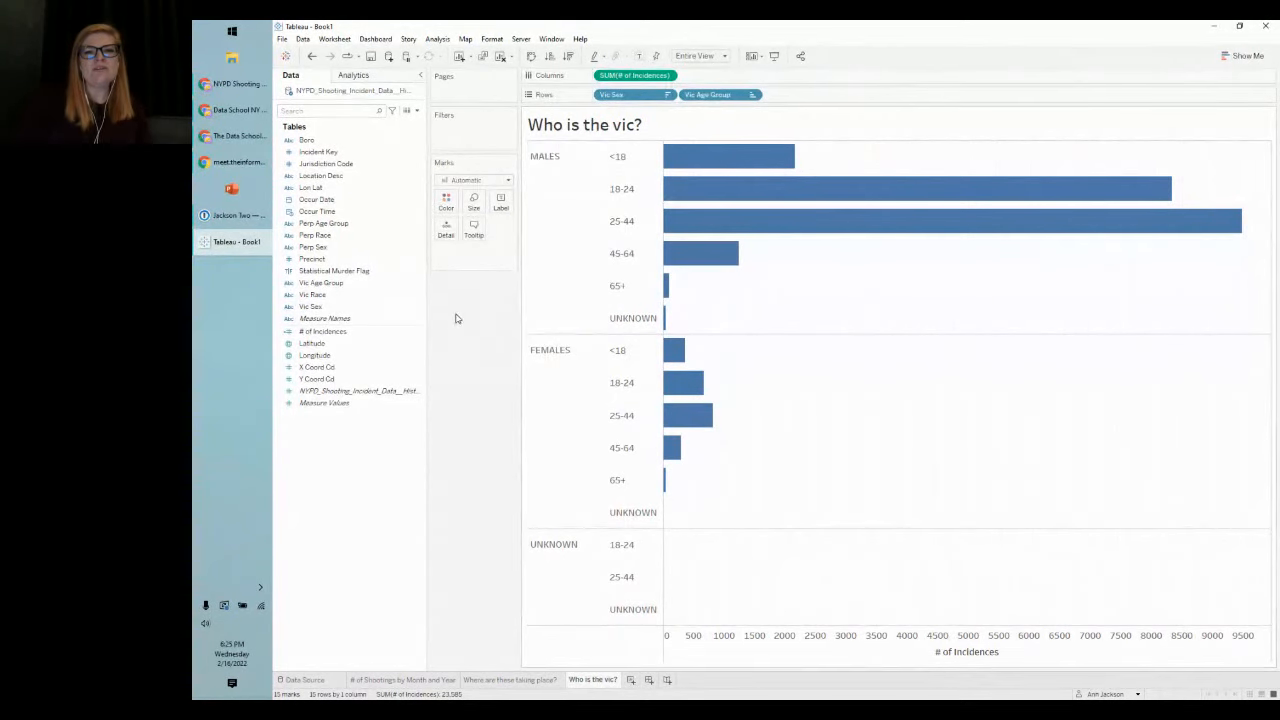
pyautogui.moveTo(729, 188)
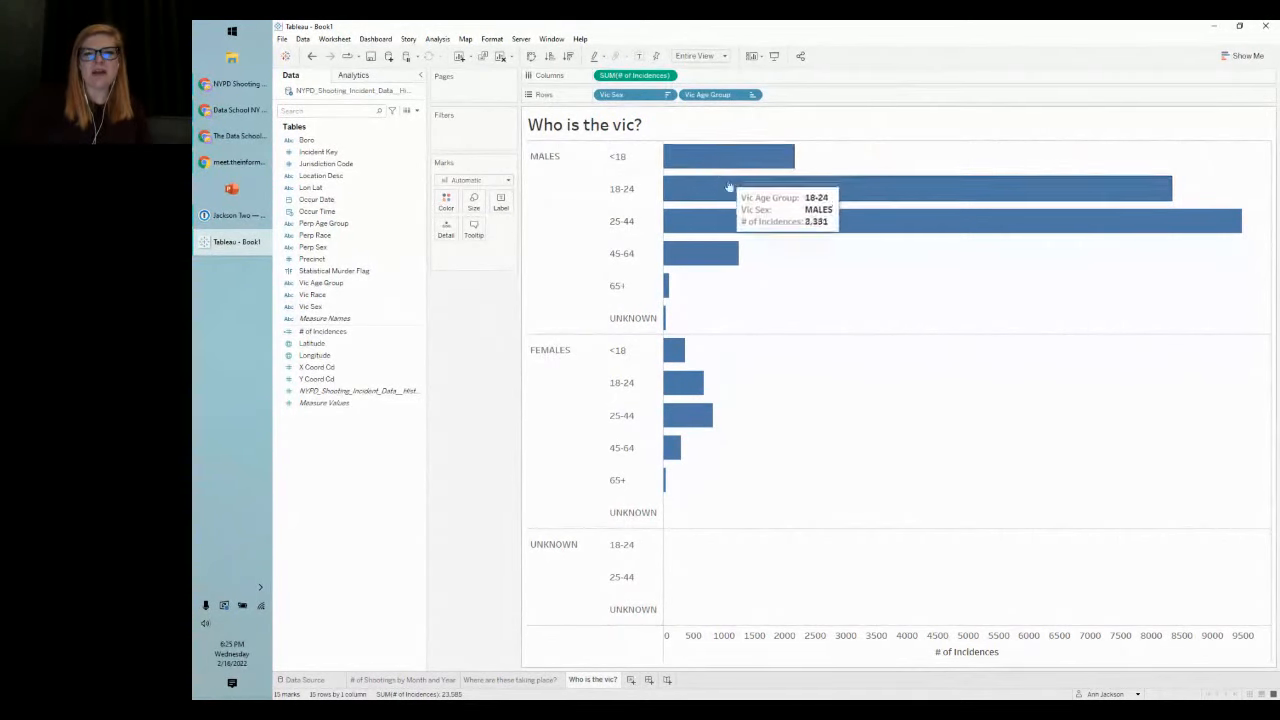
pyautogui.moveTo(722, 248)
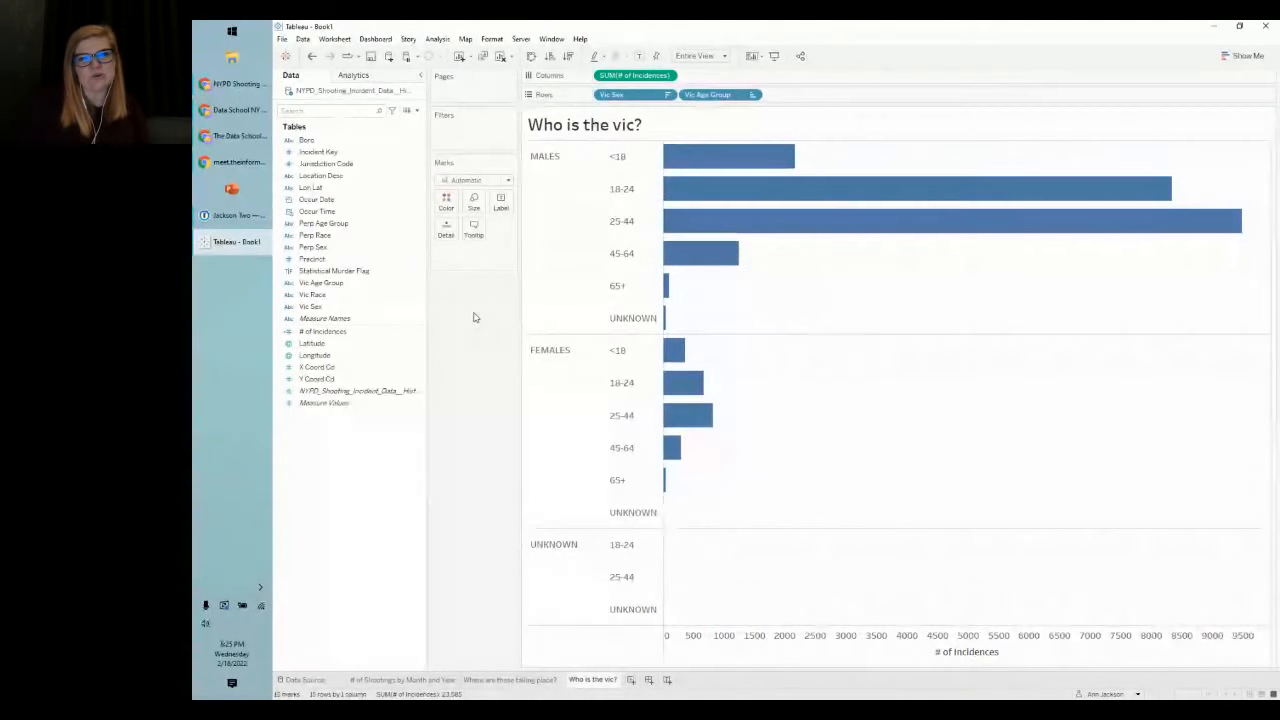
pyautogui.rightClick(612, 76)
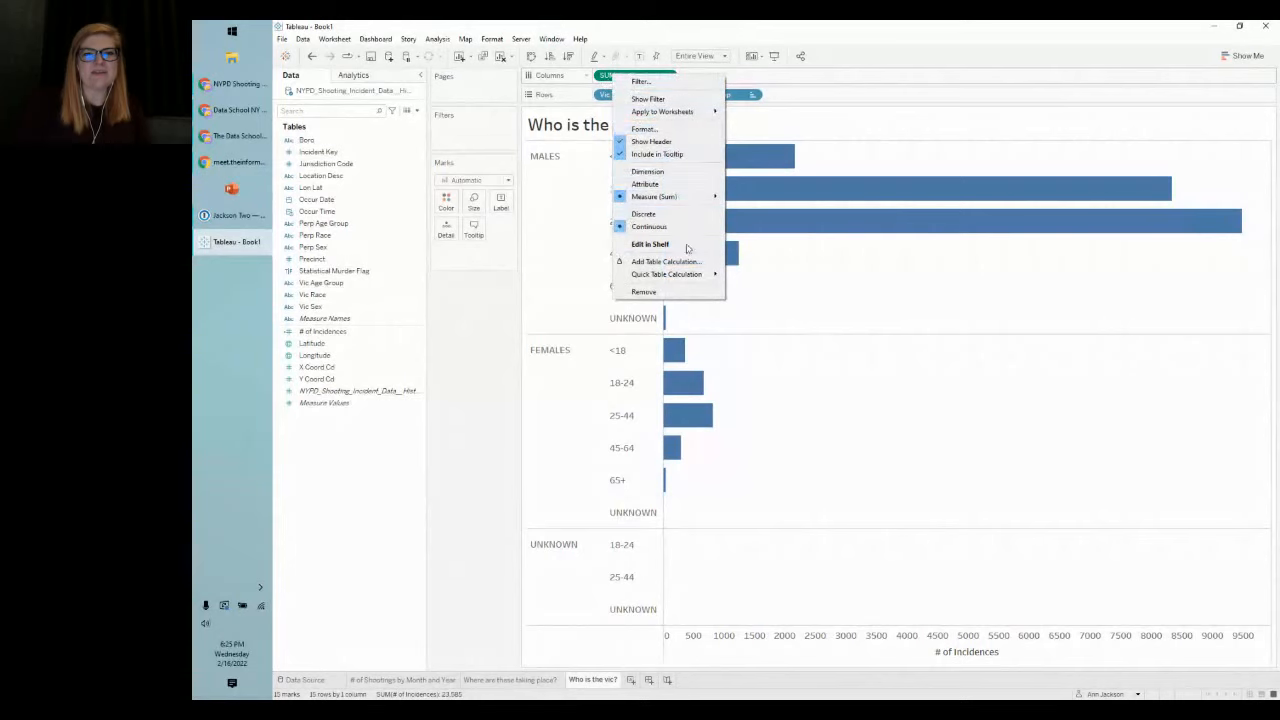
pyautogui.moveTo(687, 280)
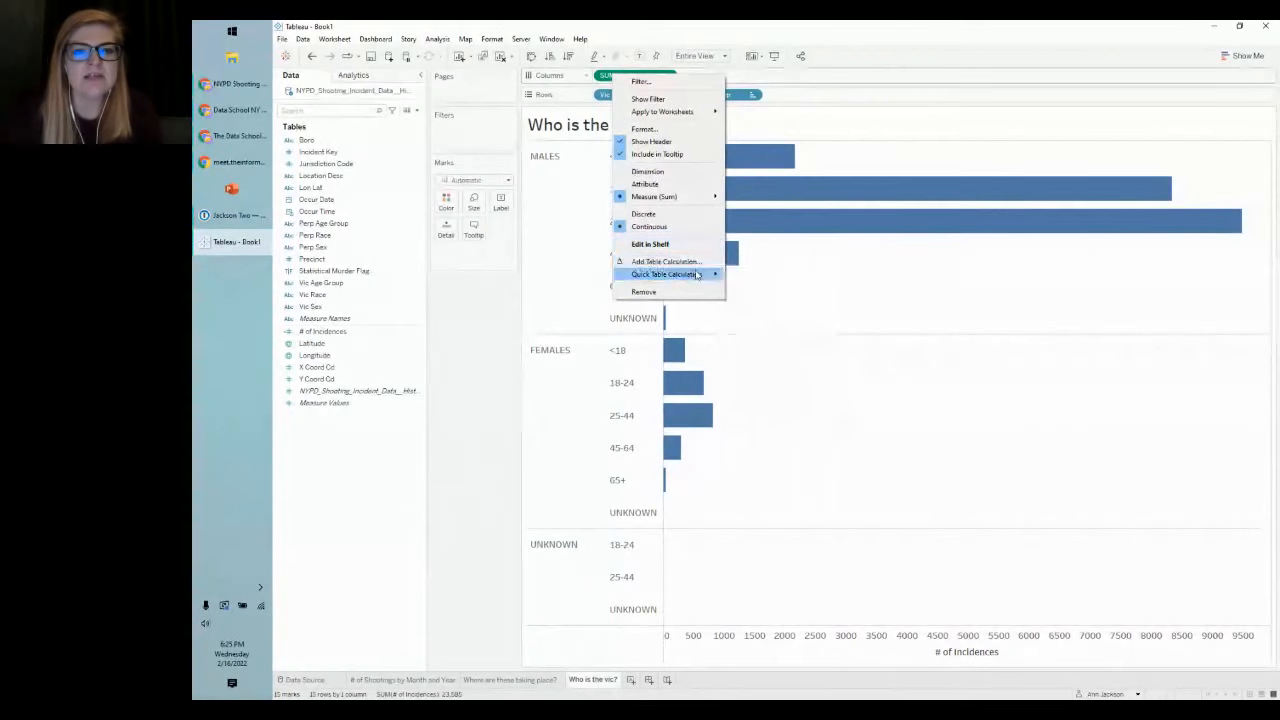
pyautogui.click(466, 294)
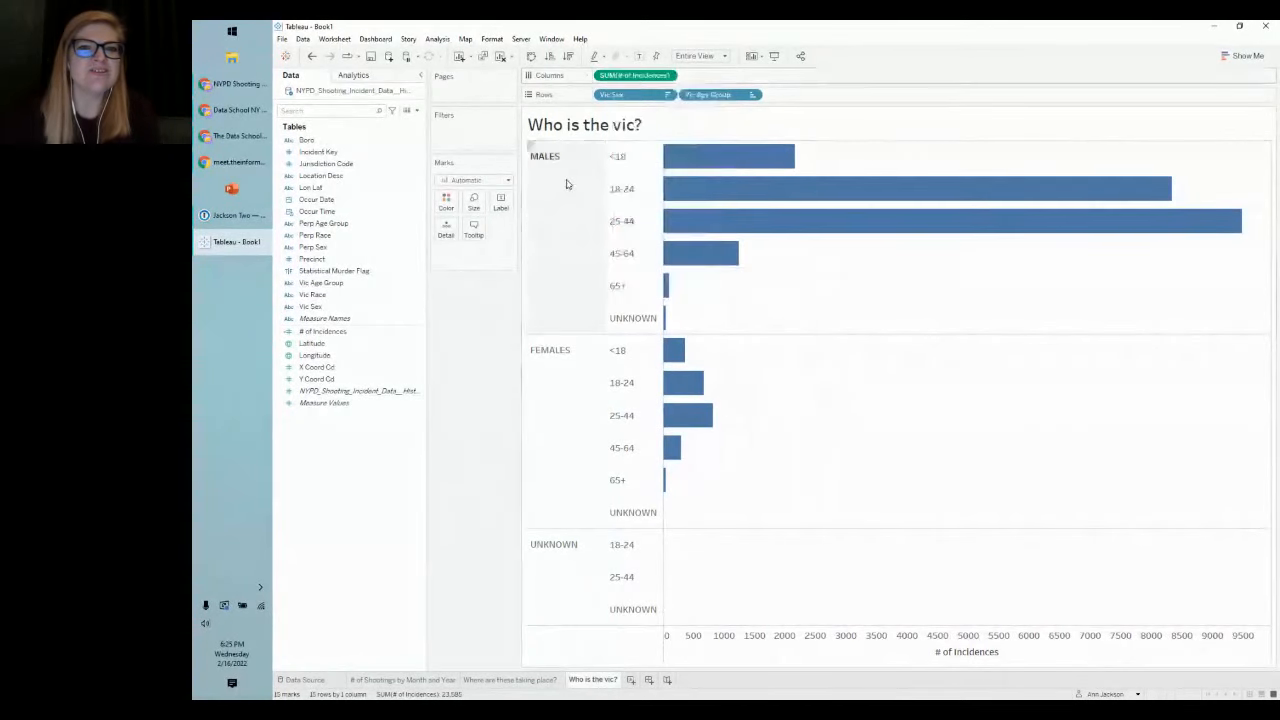
pyautogui.rightClick(614, 80)
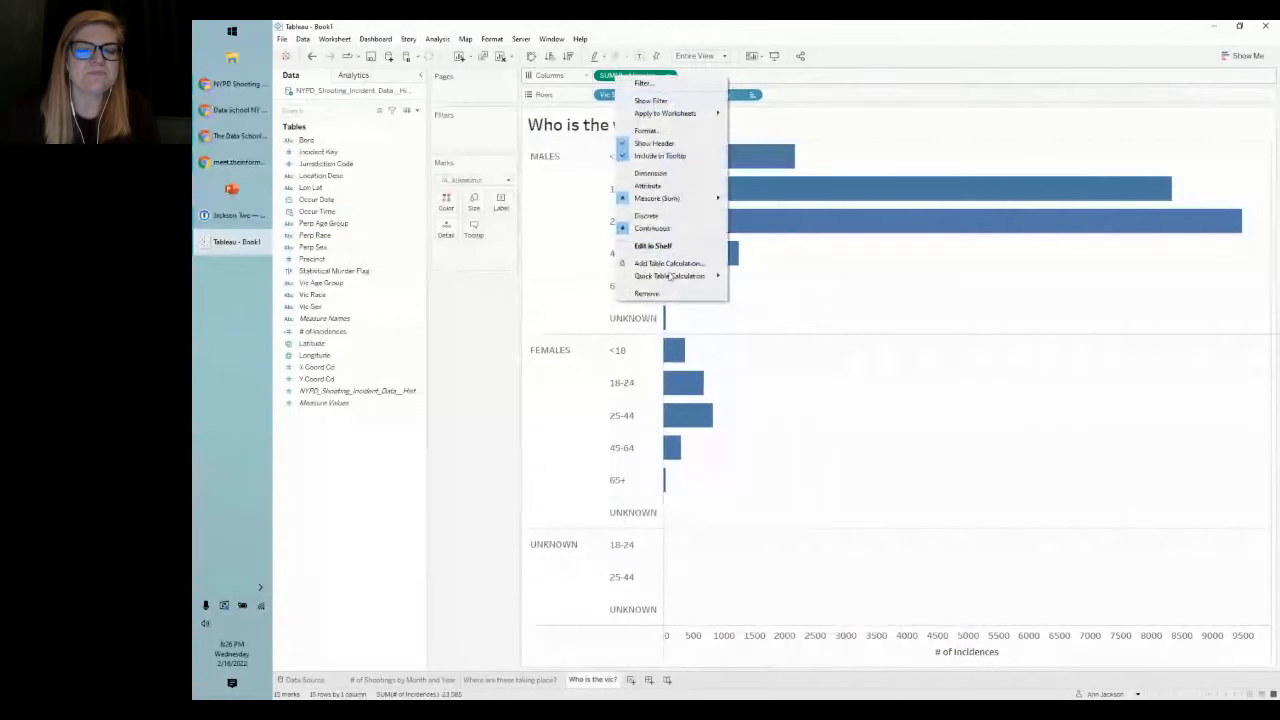
pyautogui.click(775, 315)
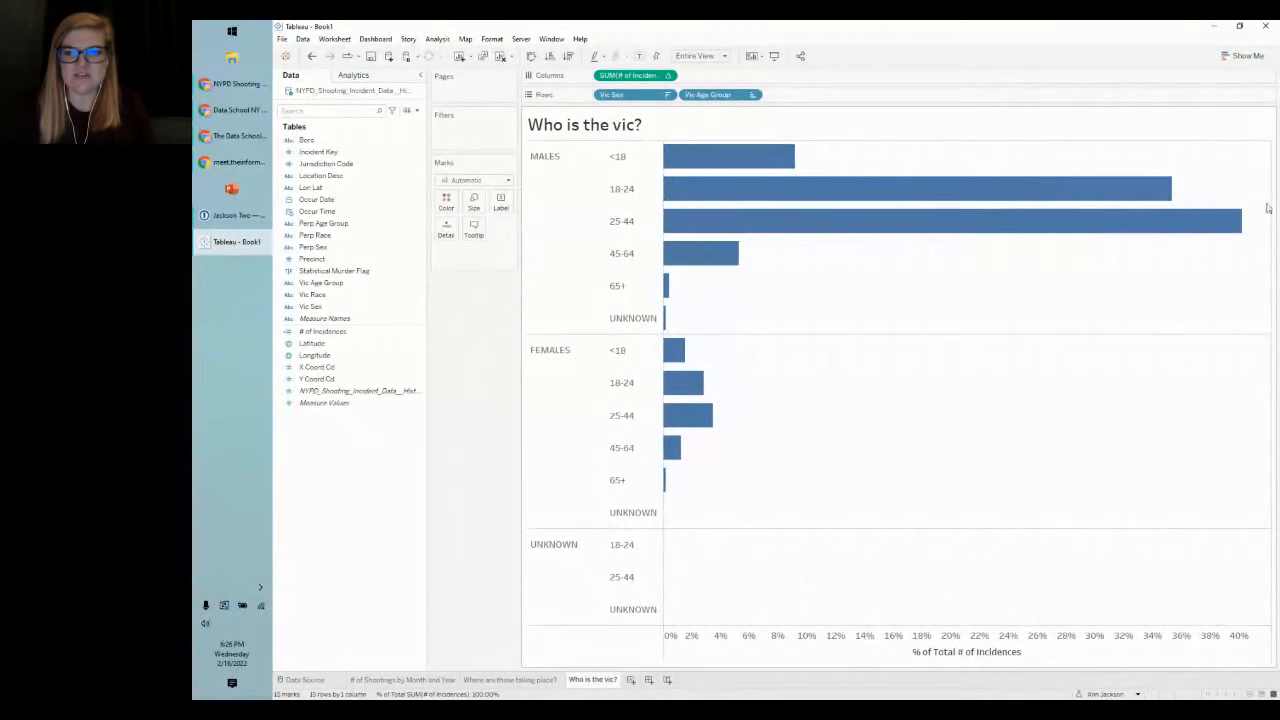
# Step: Select all the bars to check their combined percentage, clear the selection and inspect the MALES values by age group
pyautogui.moveTo(1257, 150); pyautogui.dragTo(656, 628)
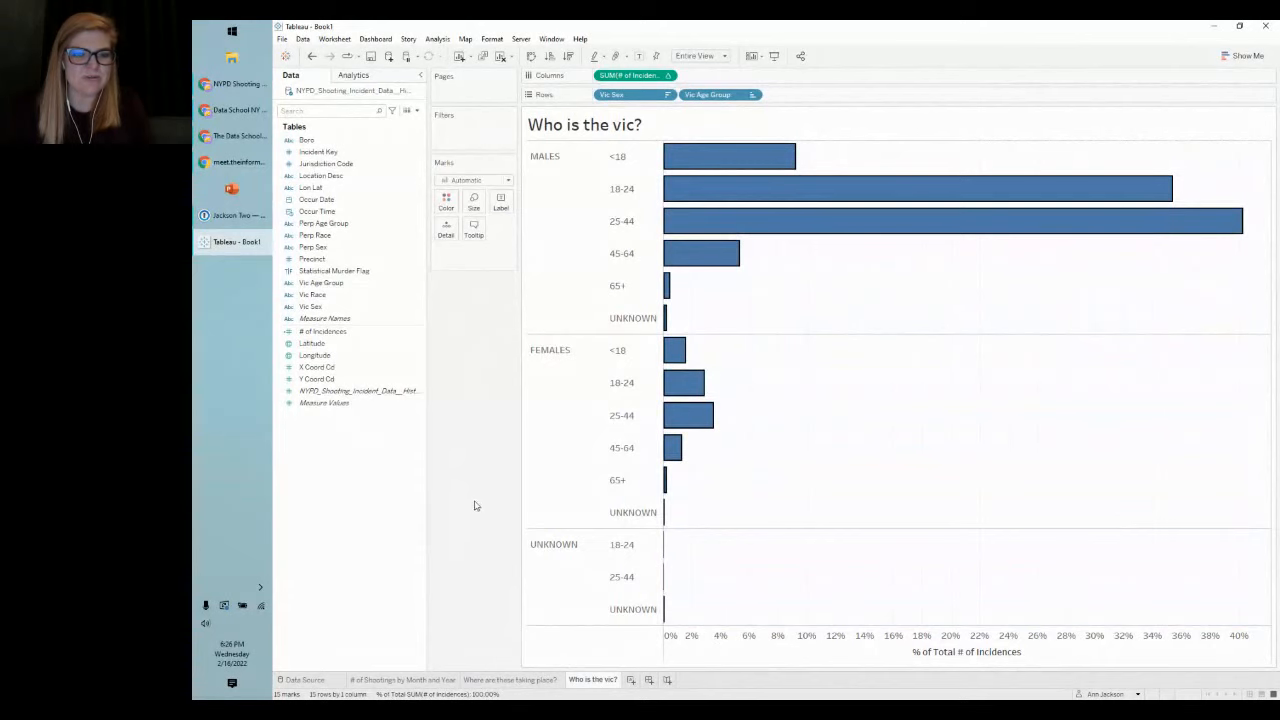
pyautogui.press('Escape')
pyautogui.moveTo(722, 156)
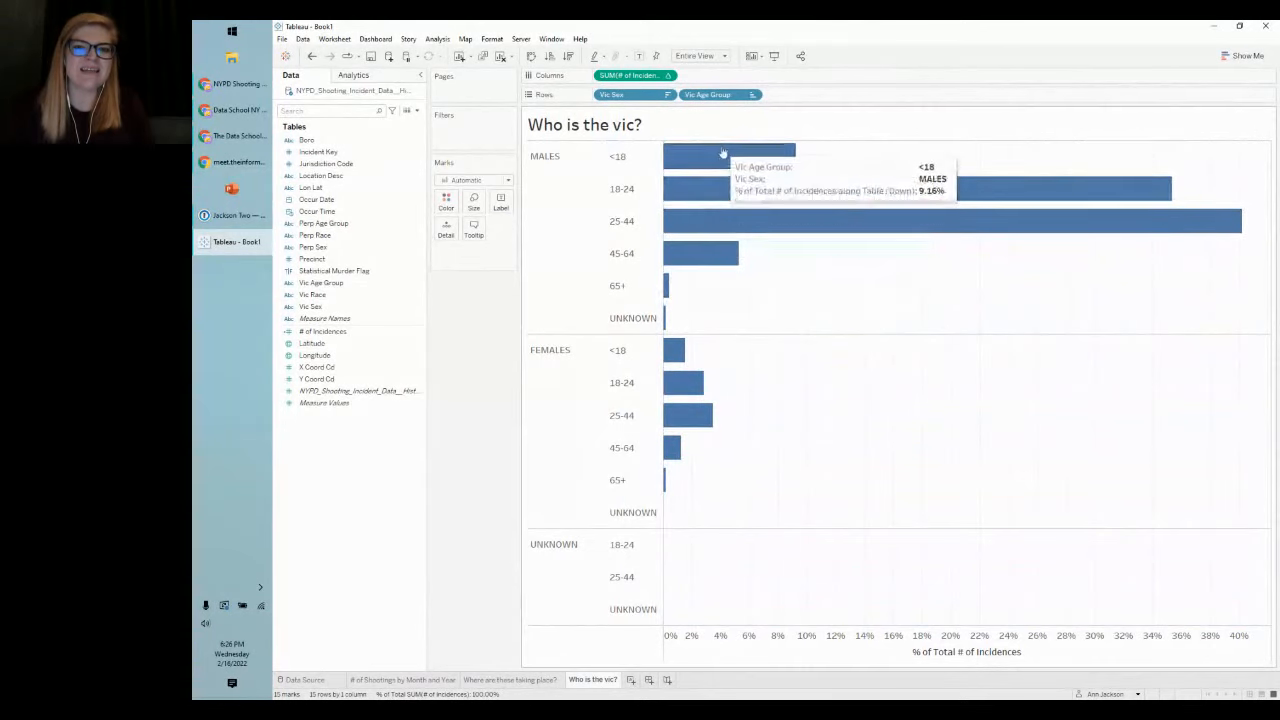
pyautogui.moveTo(724, 192)
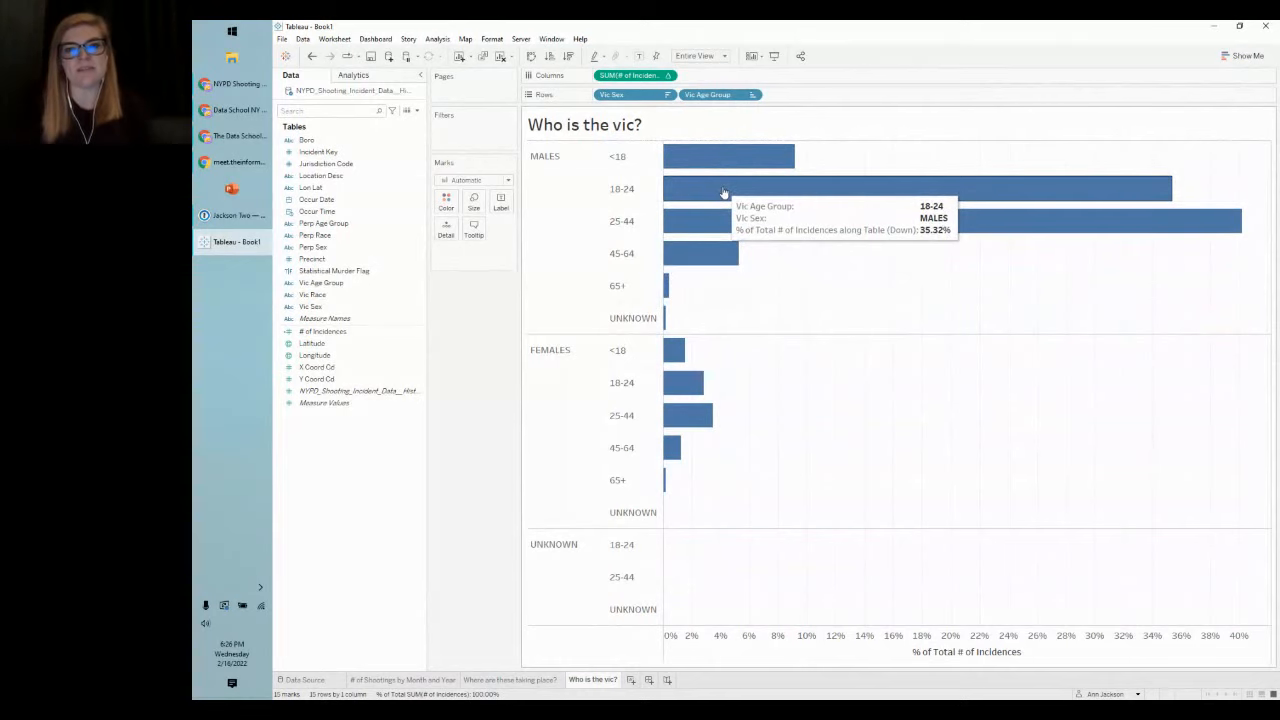
pyautogui.moveTo(727, 225)
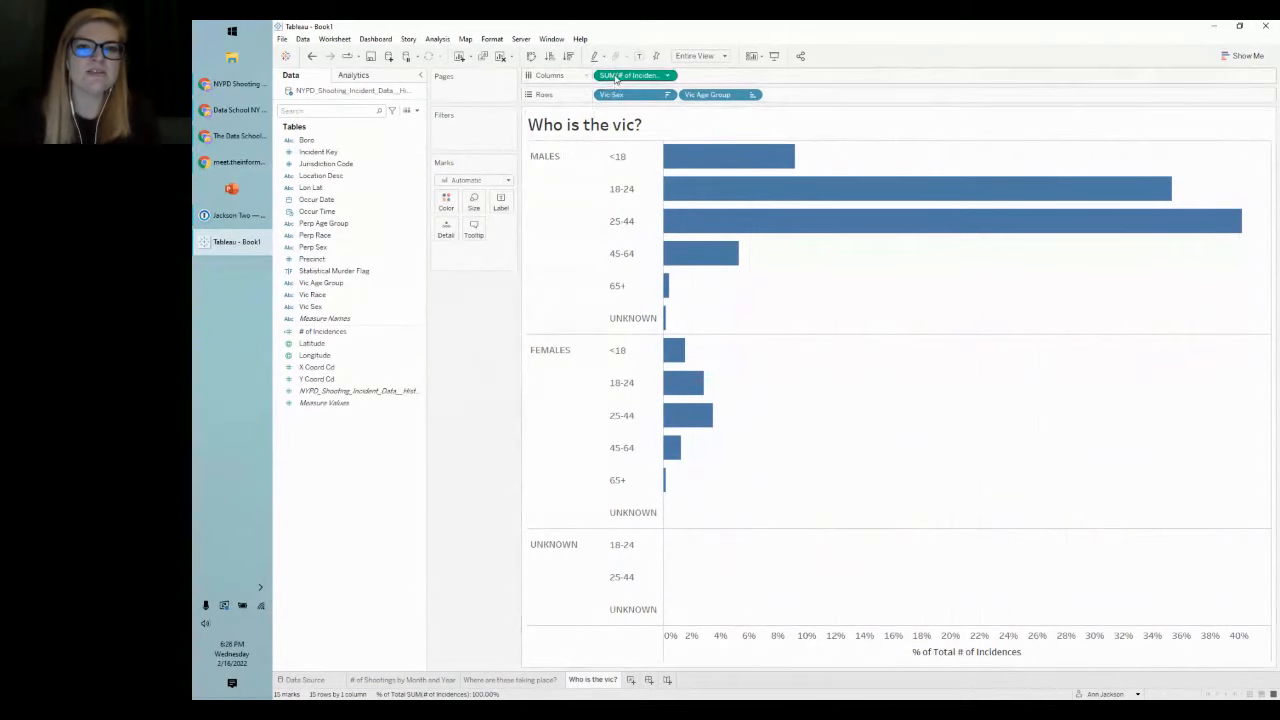
# Step: Try computing the percent of total along Pane (down), and undo the change
pyautogui.rightClick(614, 76)
pyautogui.moveTo(700, 255)
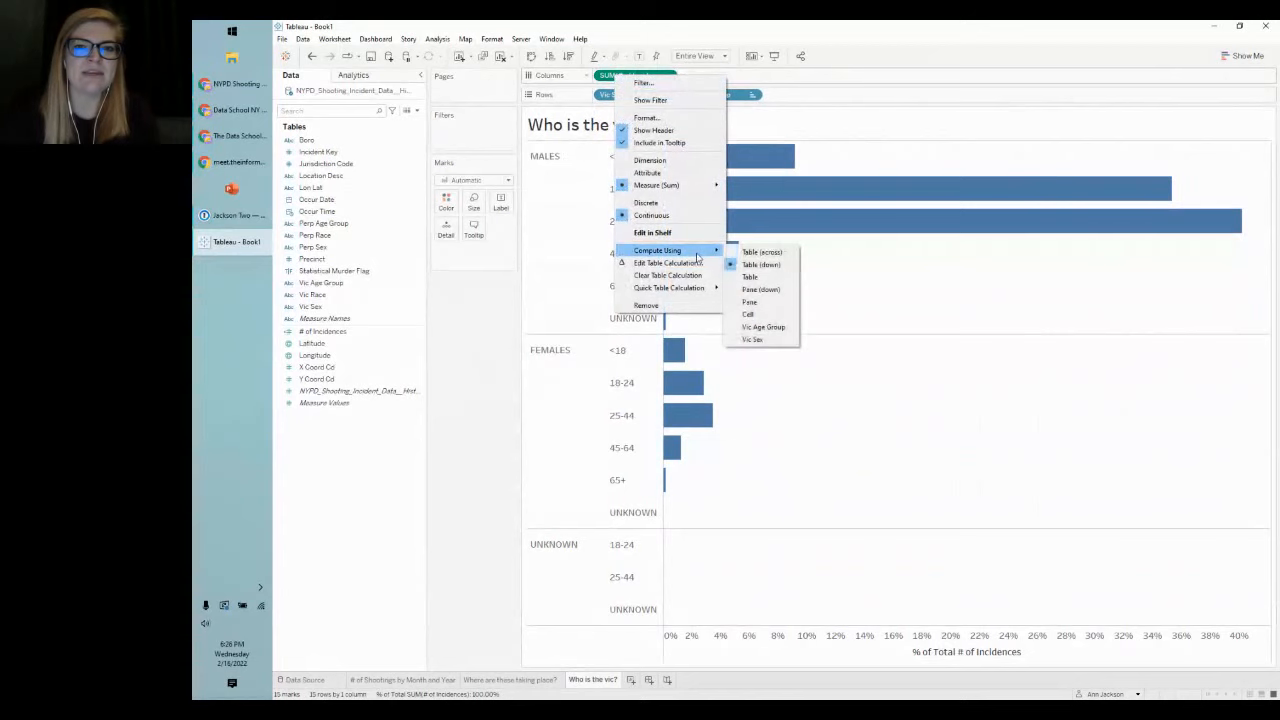
pyautogui.click(762, 289)
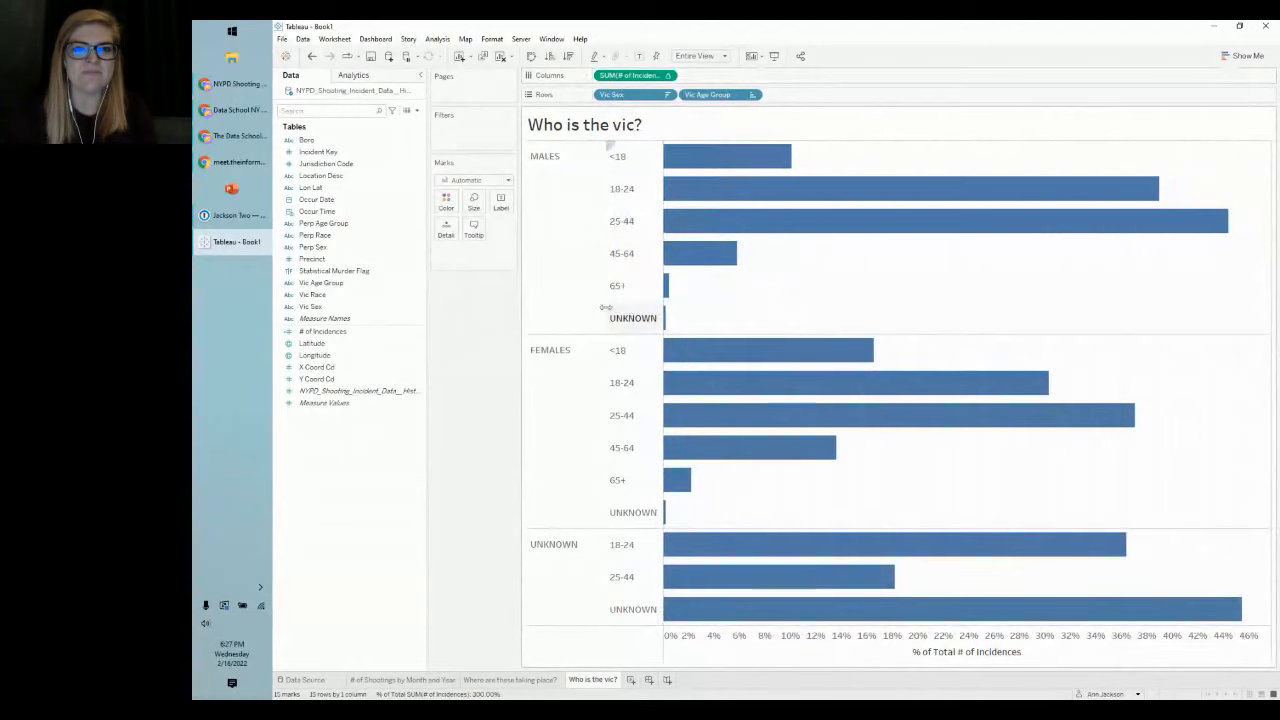
pyautogui.click(311, 57)
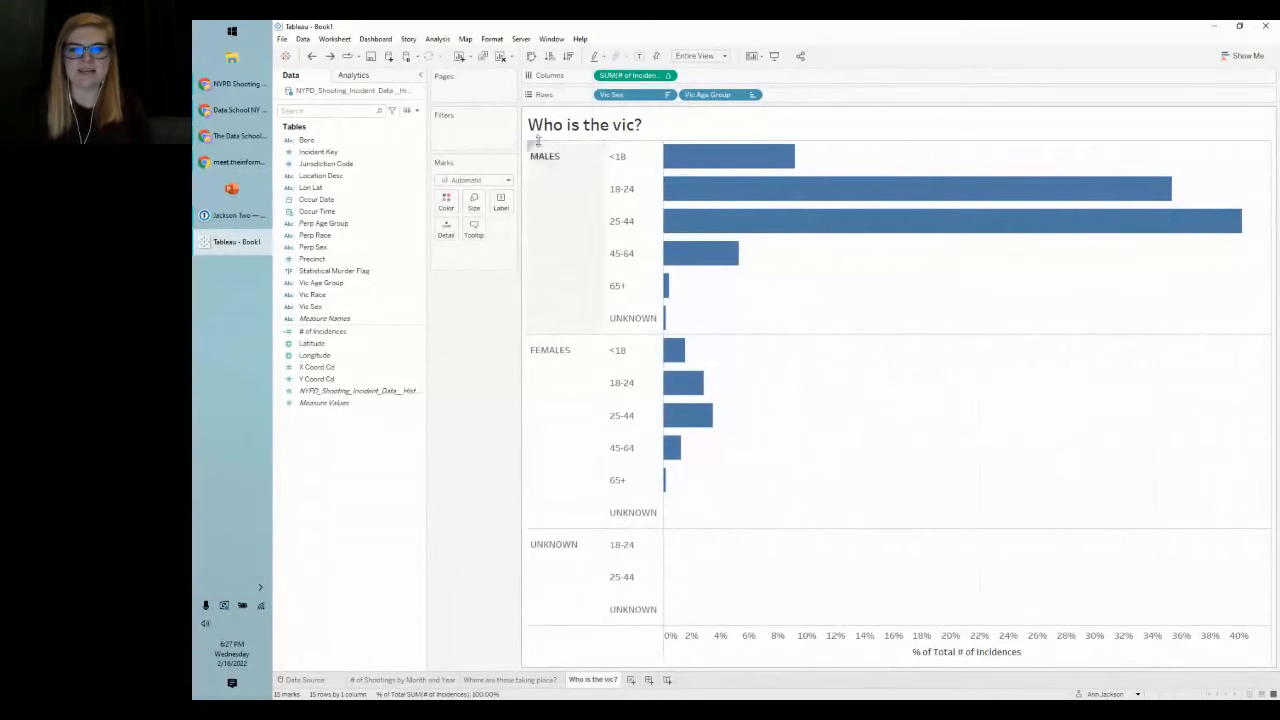
# Step: Set the percent of total calculation to compute using Pane (down)
pyautogui.click(668, 75)
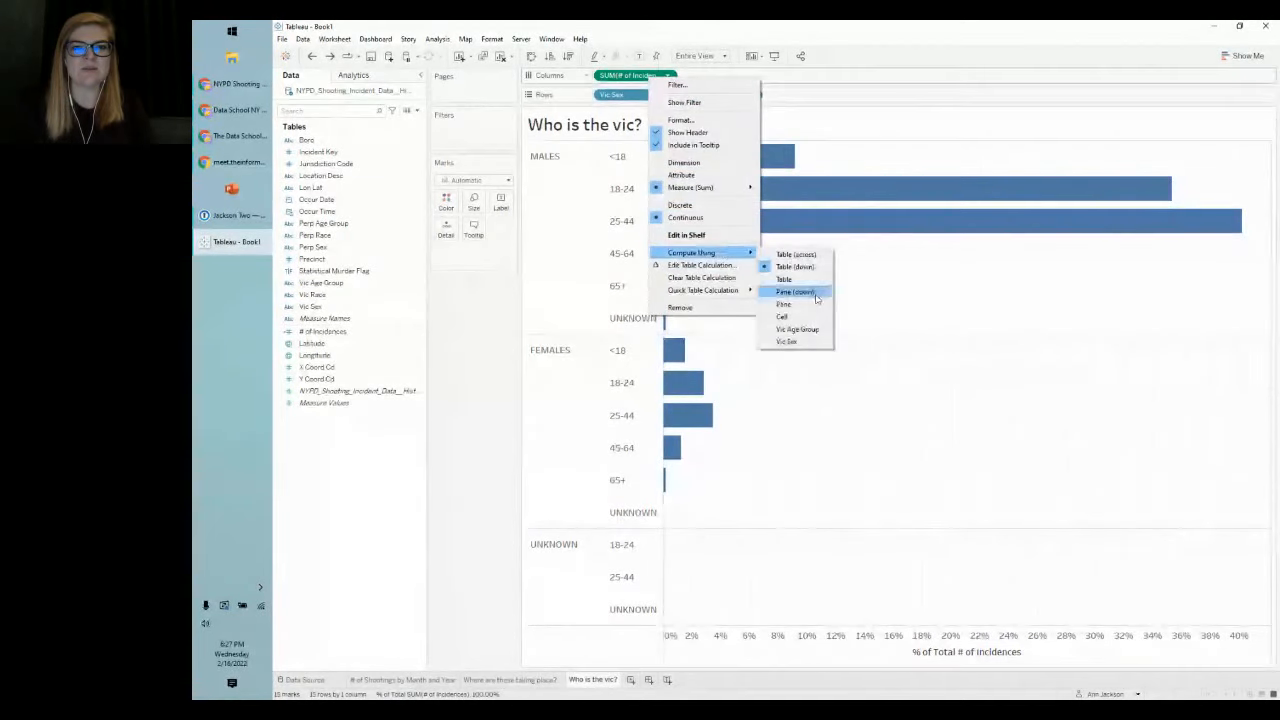
pyautogui.click(812, 292)
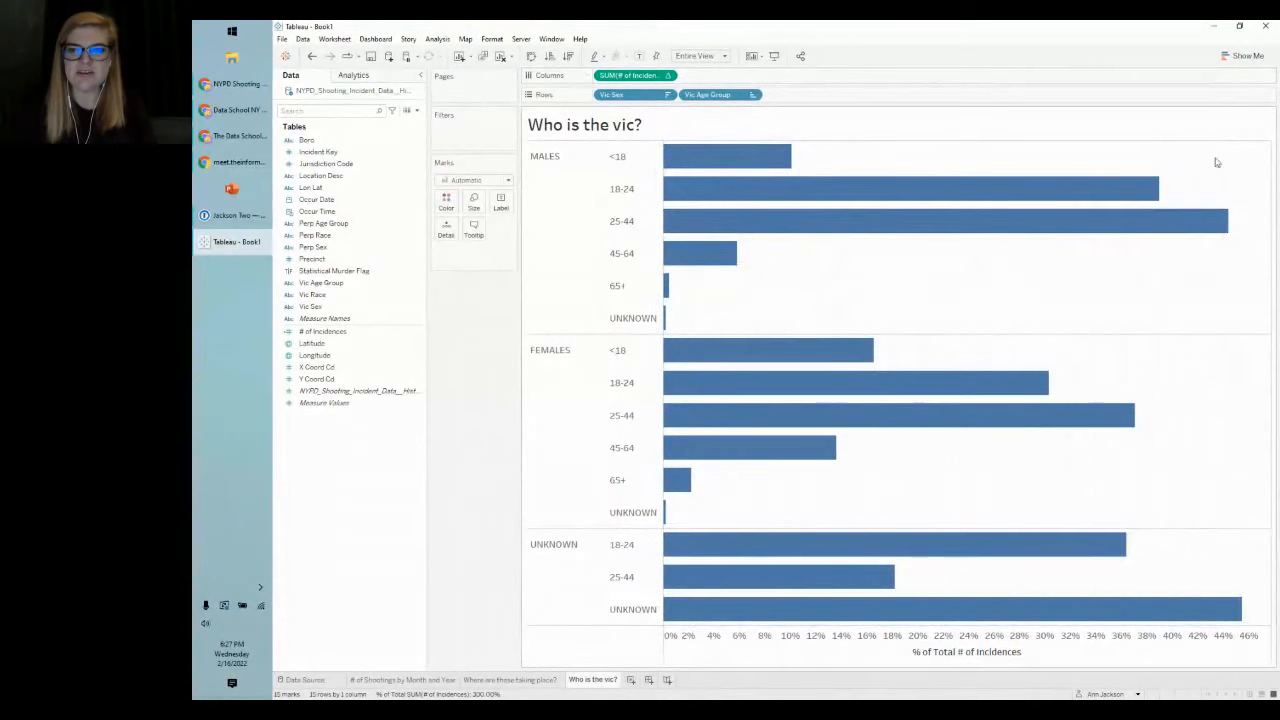
# Step: Select the MALES bars to check their combined percentage, clear the selection and compare age group percentages between males and females
pyautogui.moveTo(1250, 148); pyautogui.dragTo(664, 337)
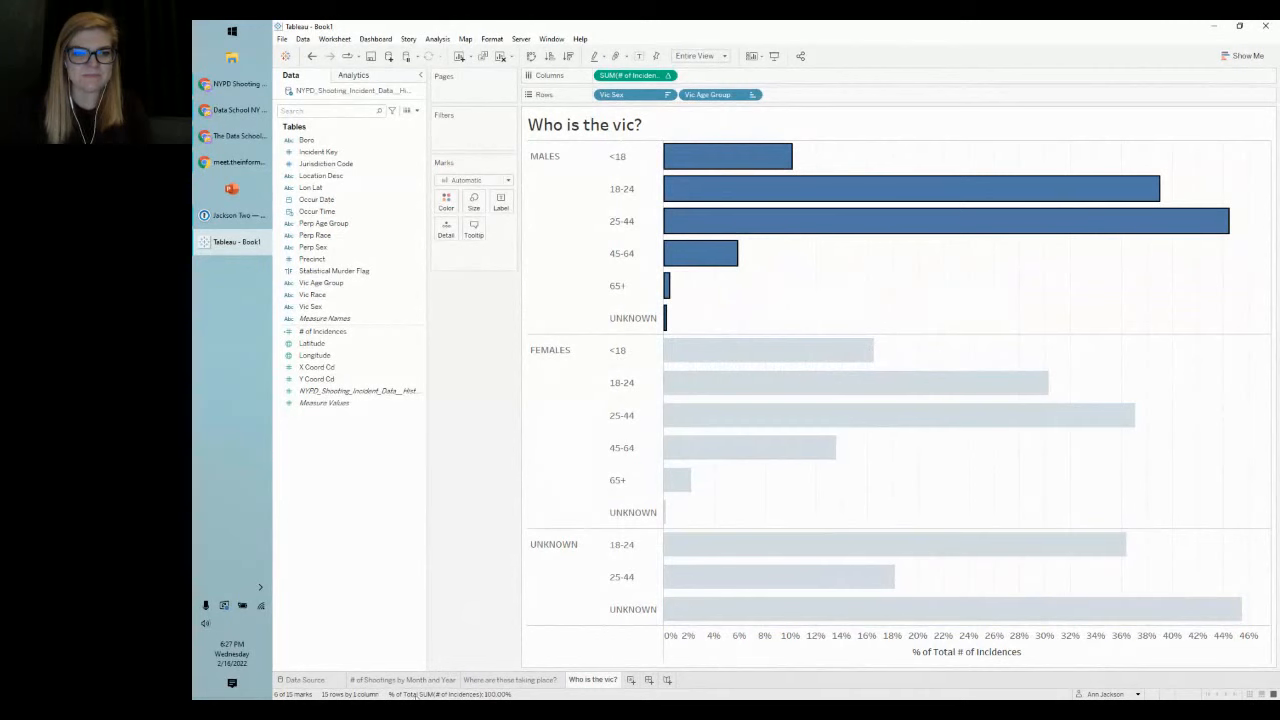
pyautogui.moveTo(708, 248)
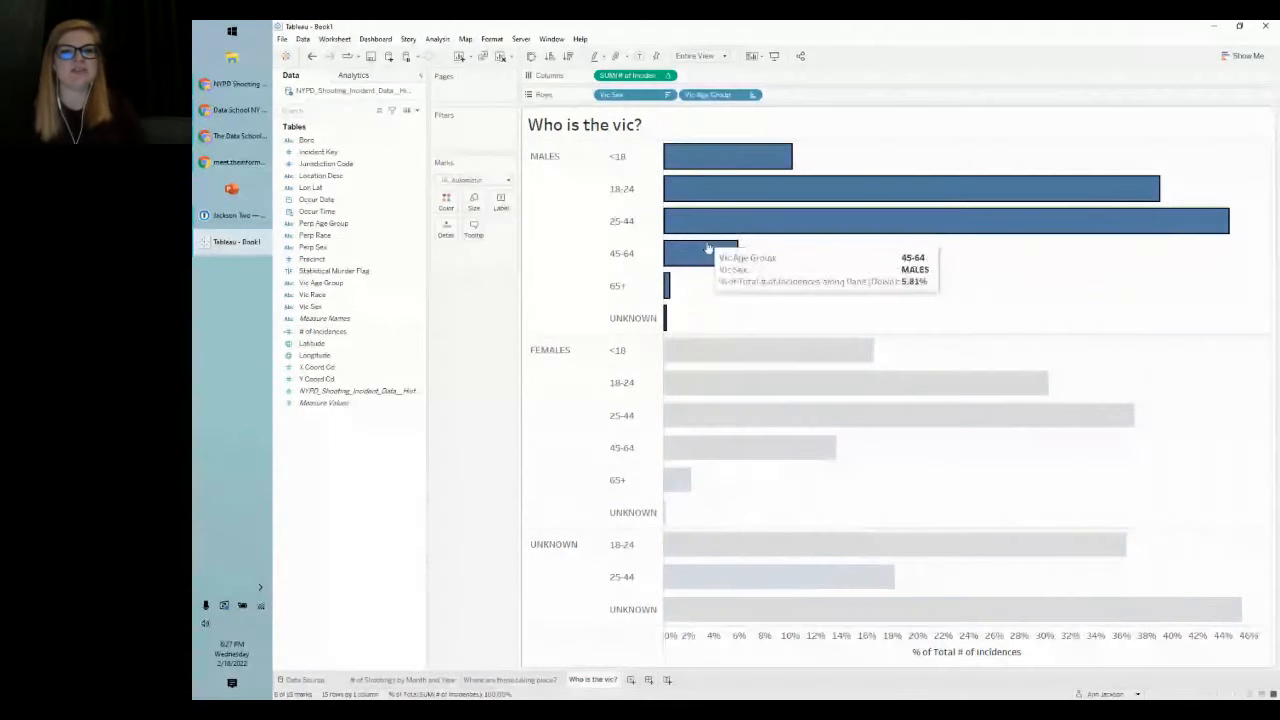
pyautogui.moveTo(706, 204)
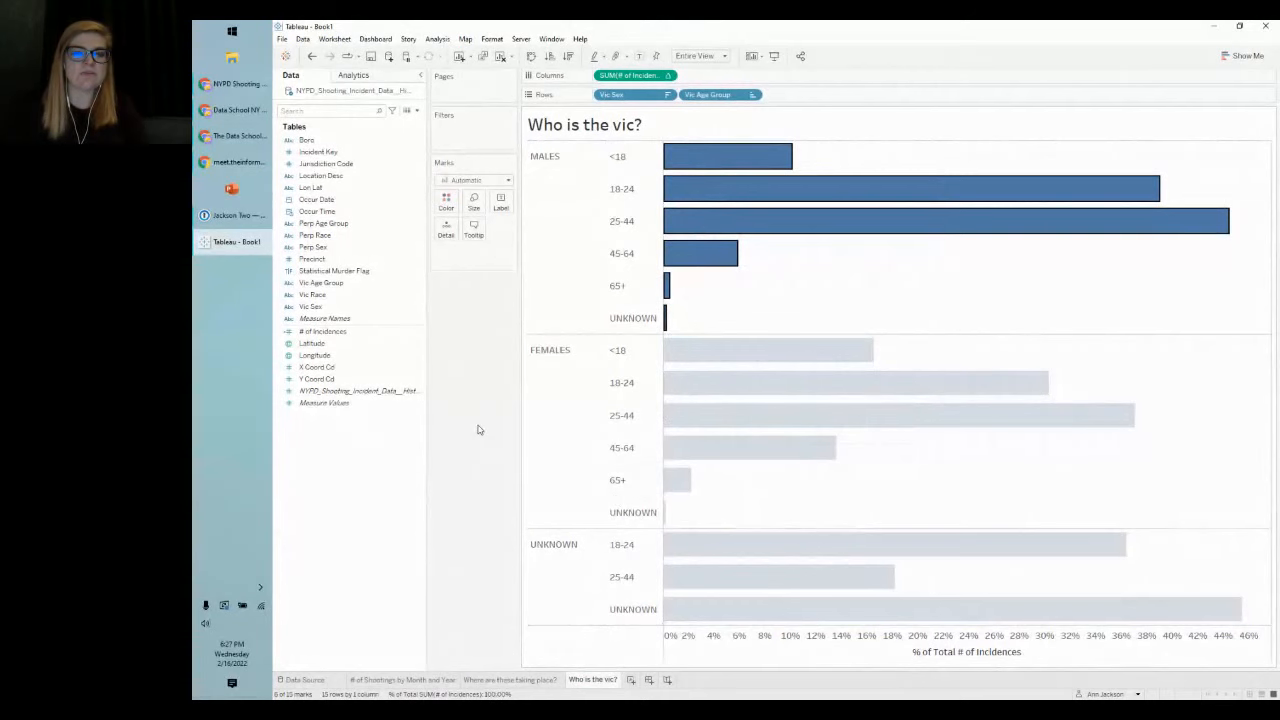
pyautogui.press('Escape')
pyautogui.moveTo(739, 221)
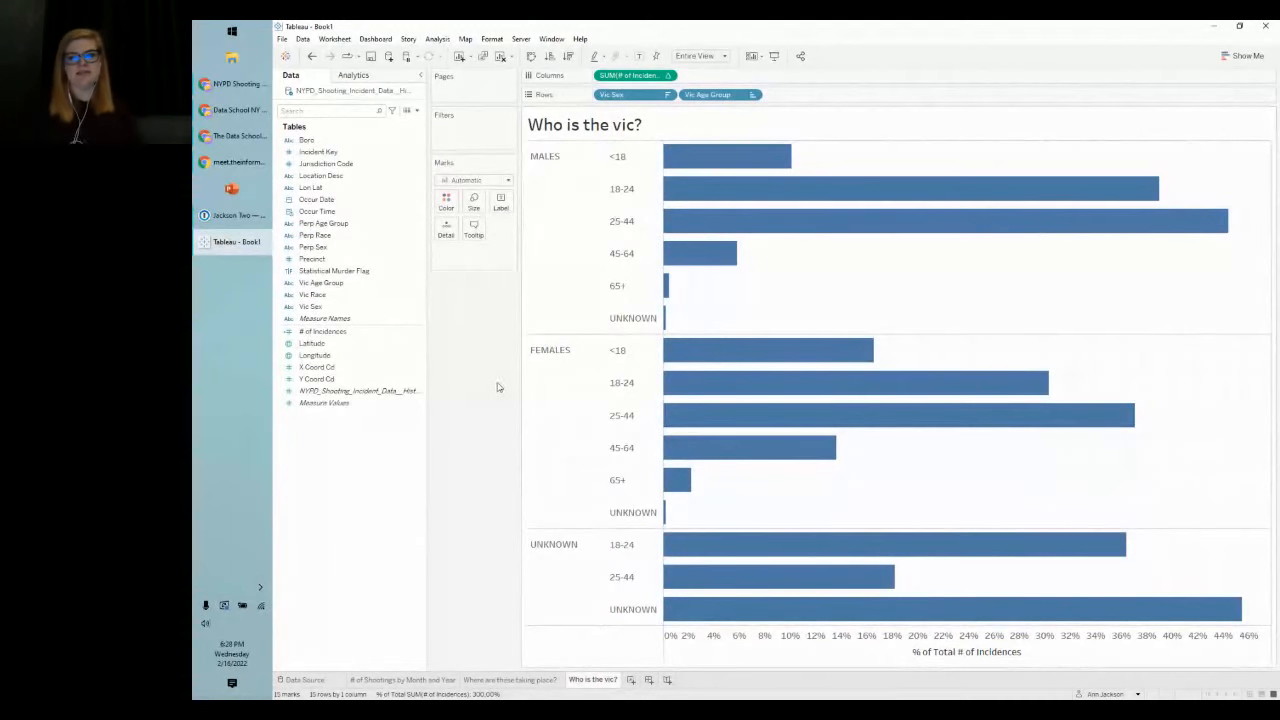
pyautogui.moveTo(790, 357)
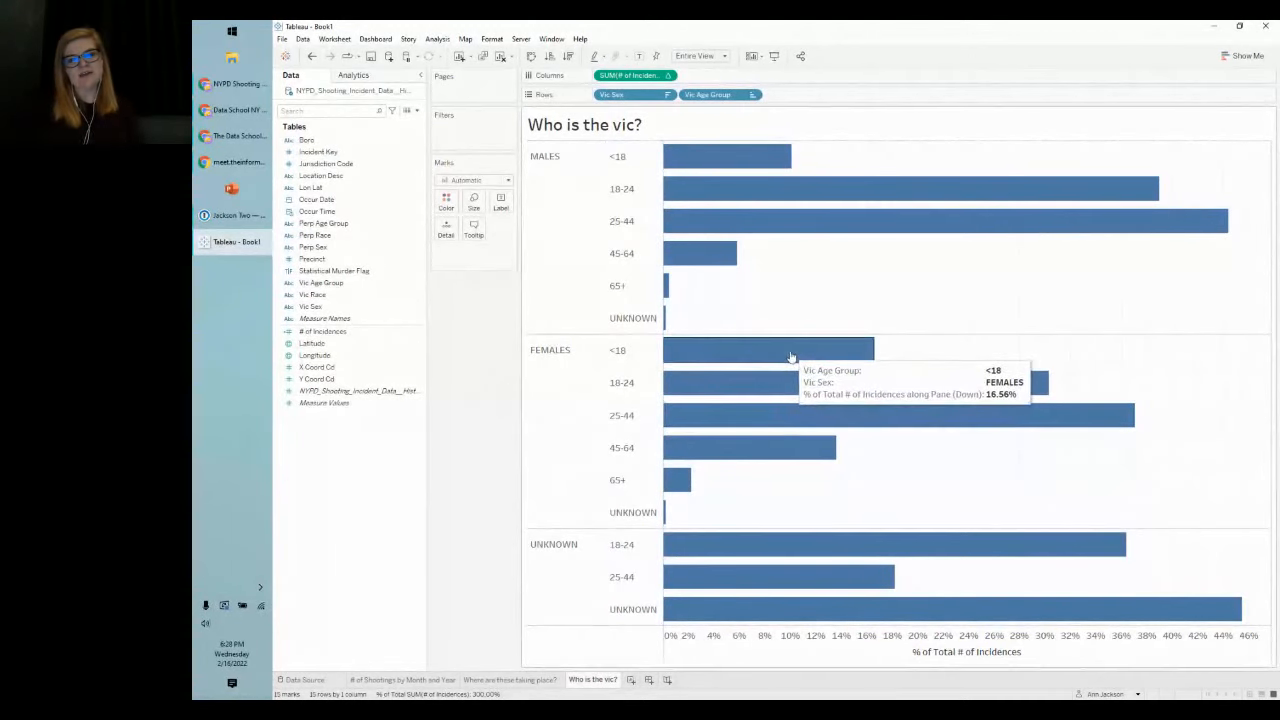
pyautogui.moveTo(860, 444)
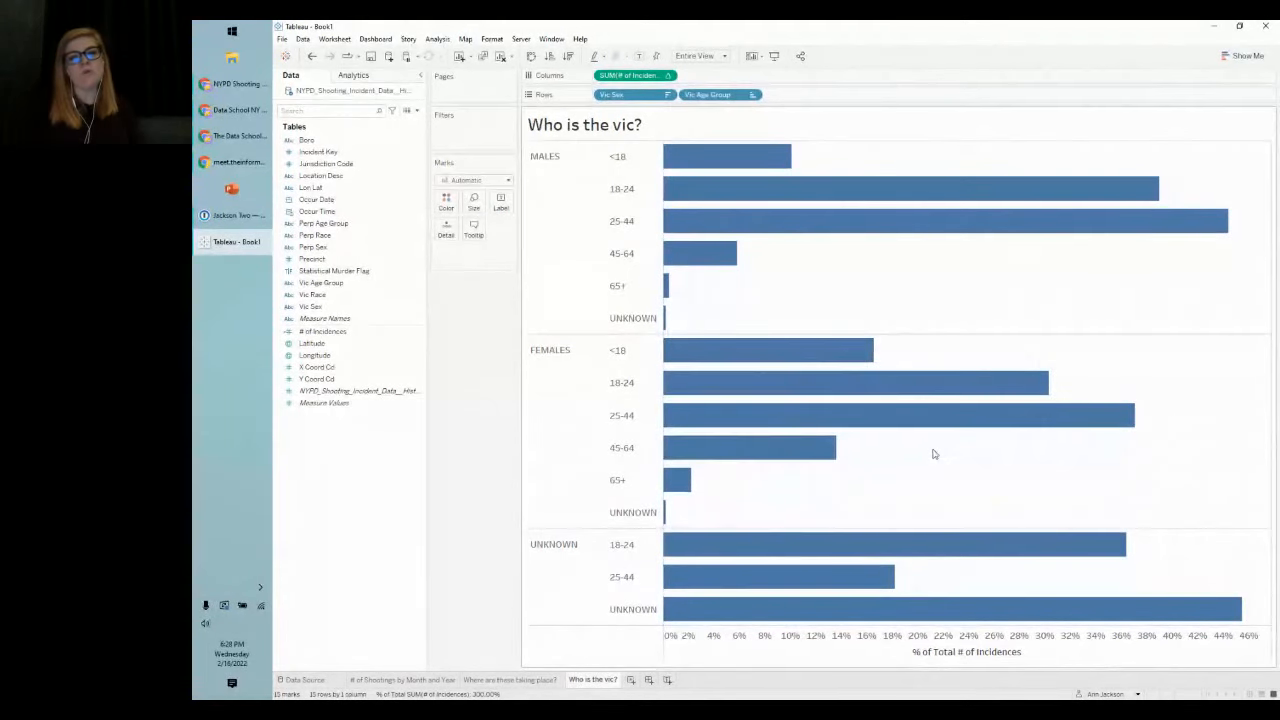
# Step: Exclude the UNKNOWN victim sex from the chart, undoing and redoing the exclusion to compare both versions
pyautogui.moveTo(697, 590)
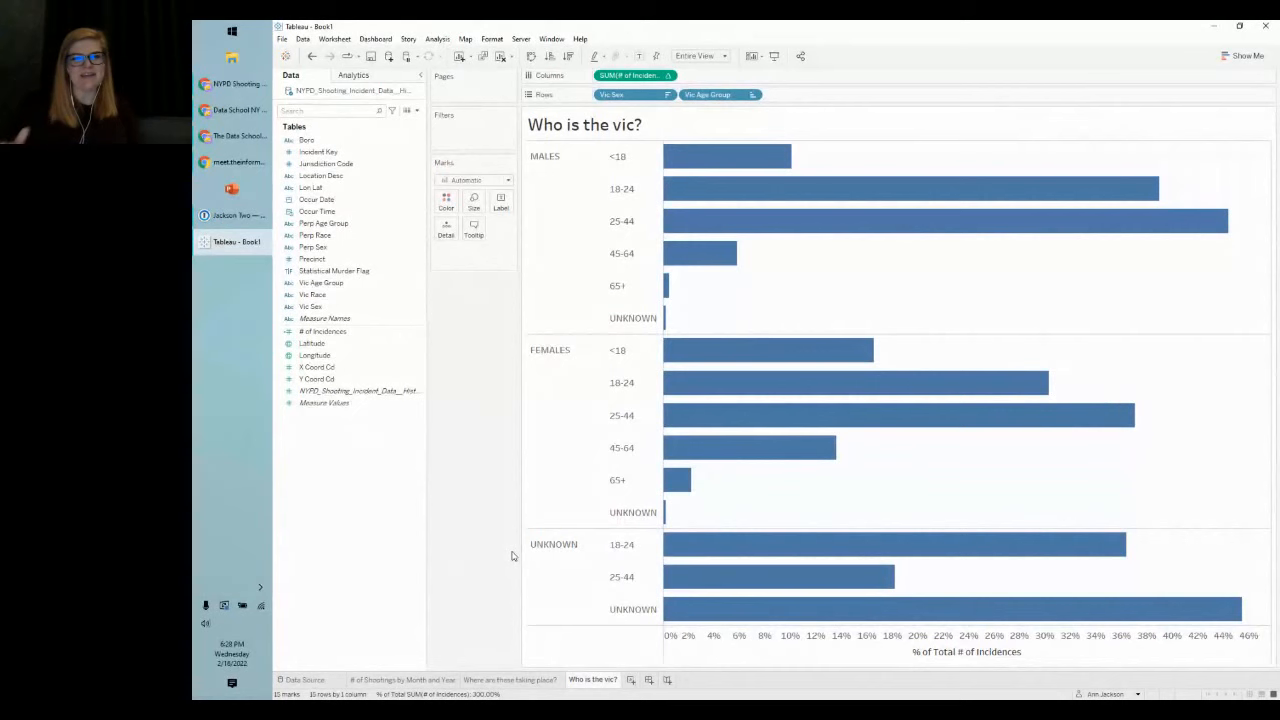
pyautogui.click(555, 570)
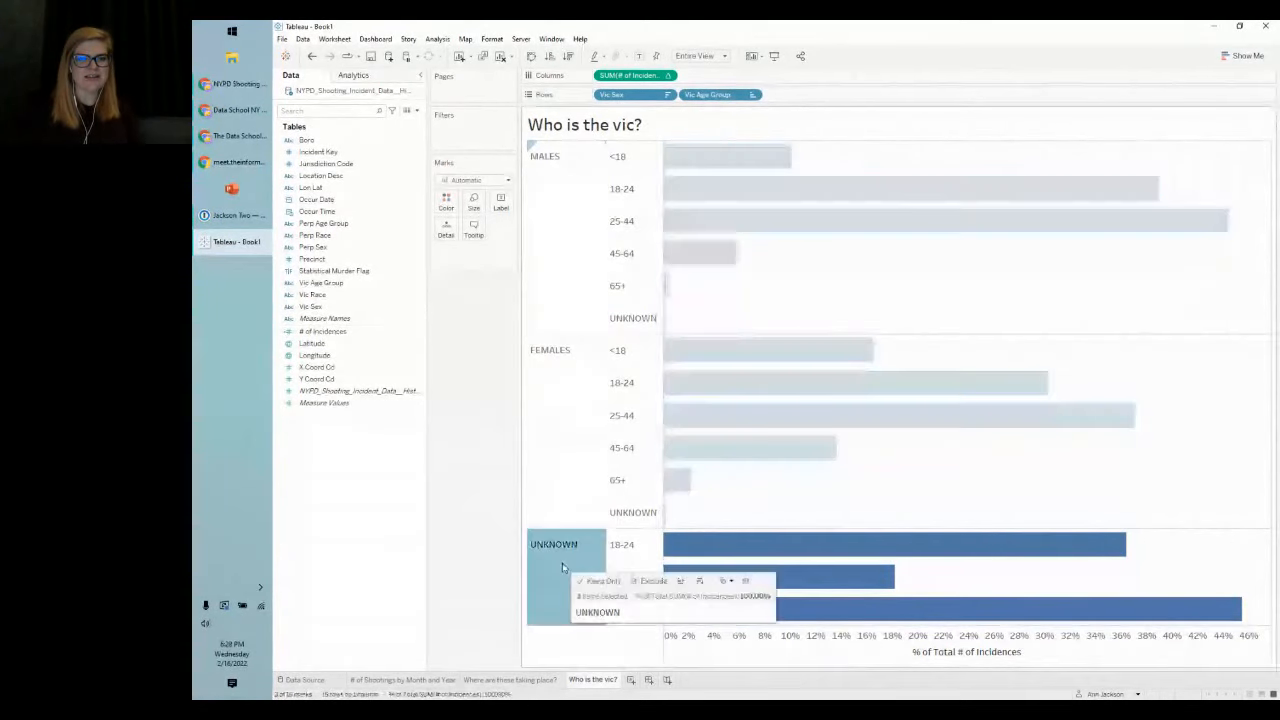
pyautogui.click(649, 582)
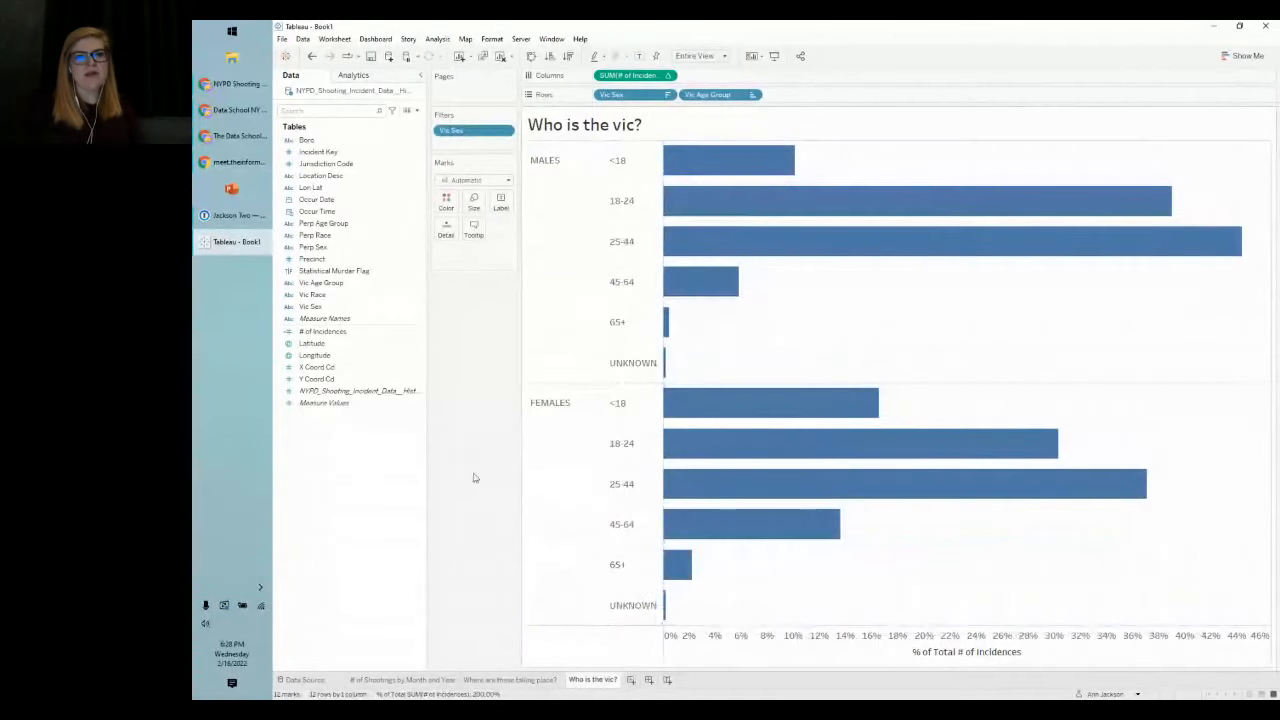
pyautogui.click(312, 56)
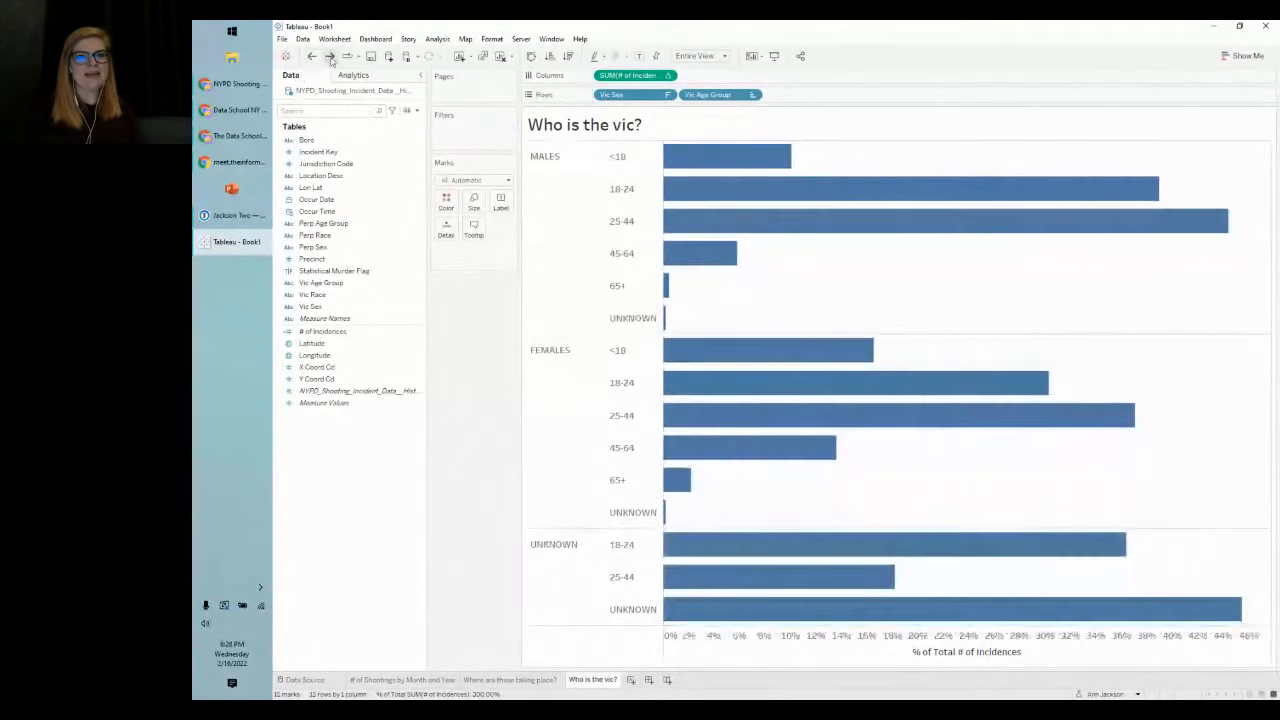
pyautogui.click(329, 56)
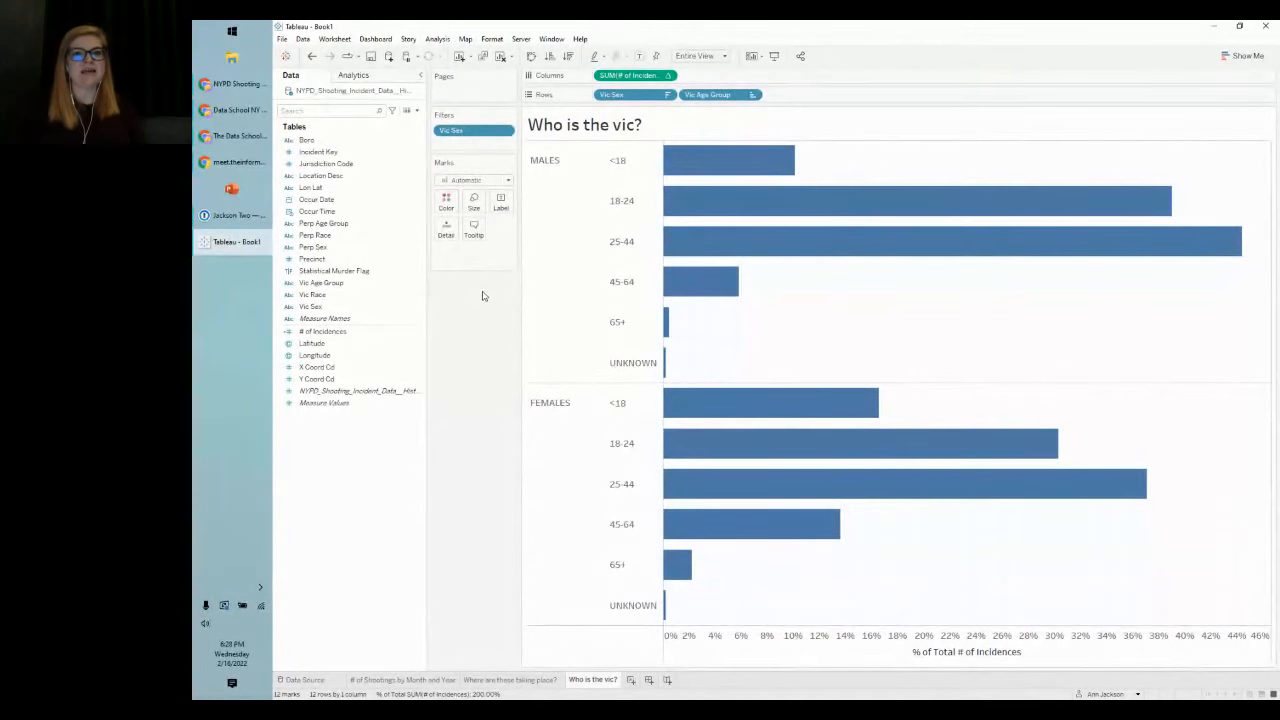
# Step: Examine the settings of the Vic Sex filter and leave them without changes
pyautogui.rightClick(477, 132)
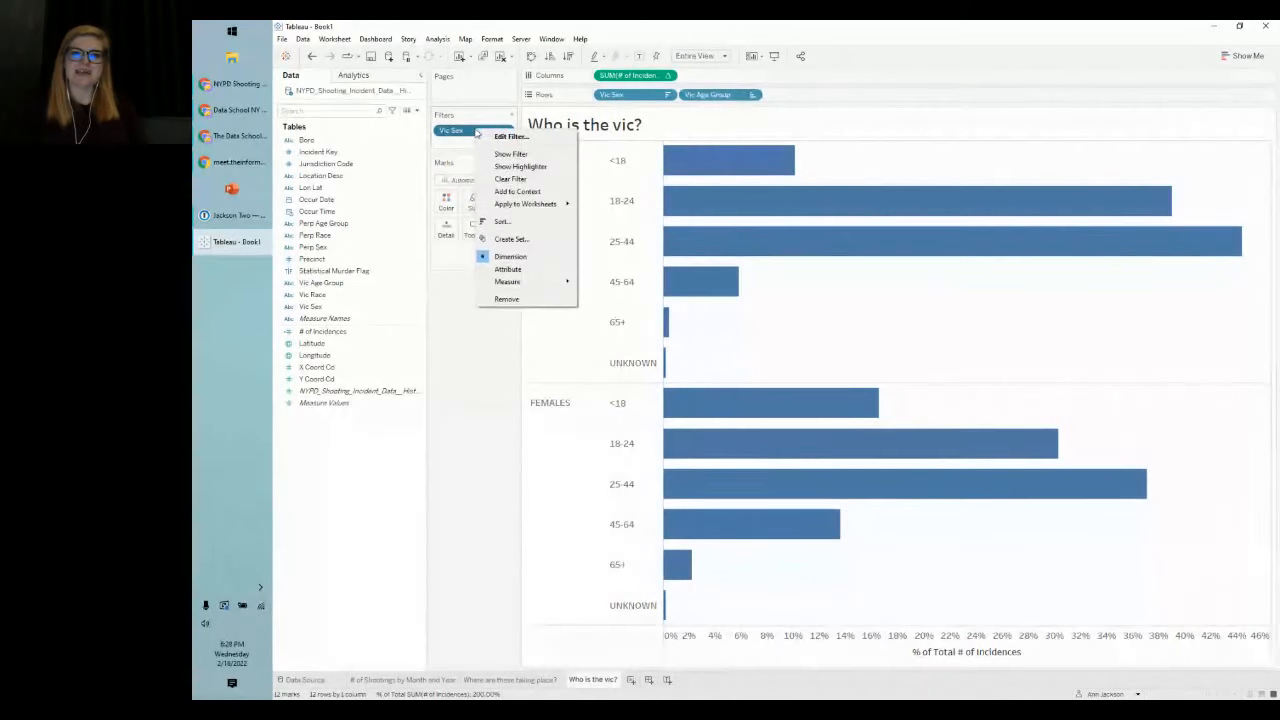
pyautogui.click(495, 137)
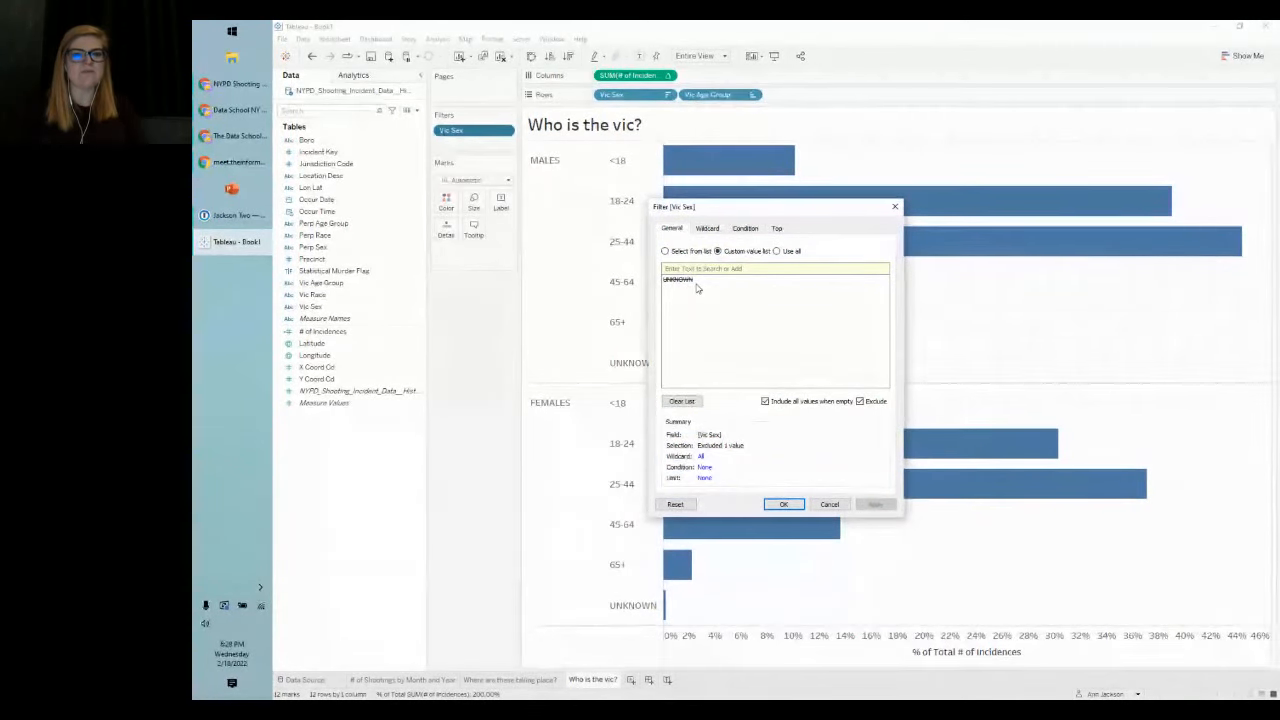
pyautogui.click(830, 504)
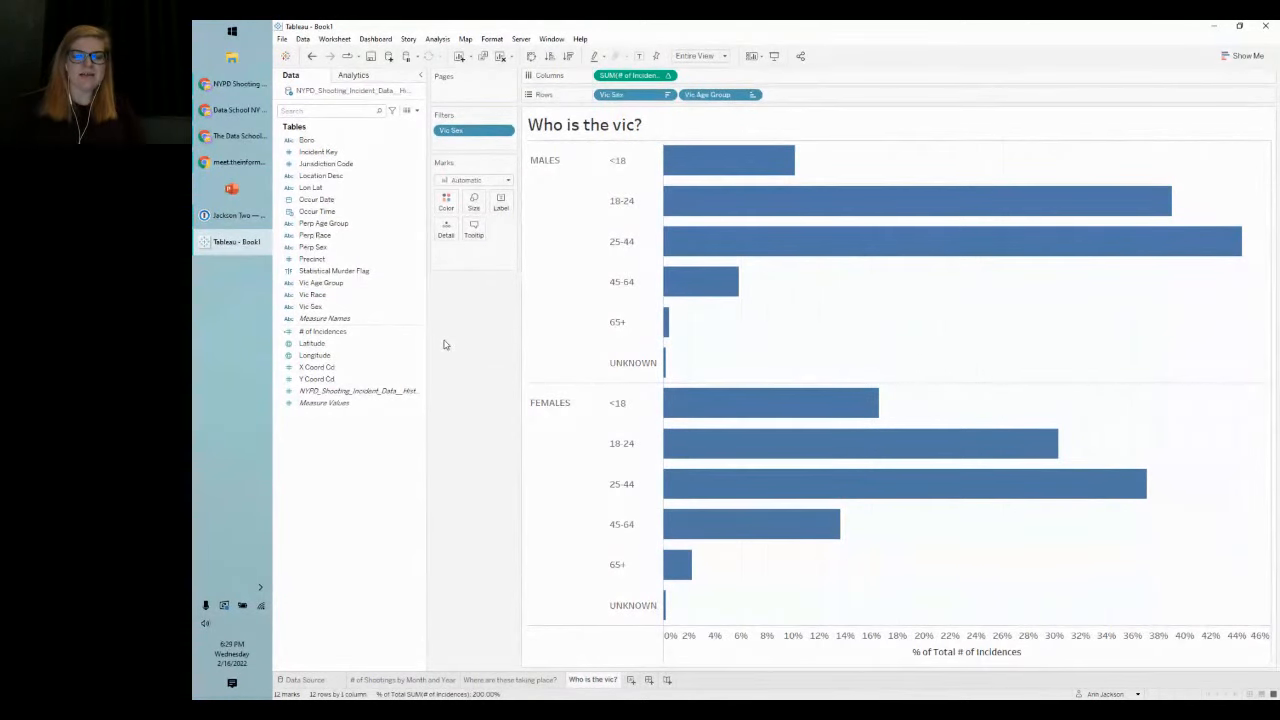
# Step: Try splitting the density map by Vic Sex to inspect the UNKNOWN incidents, and undo the split
pyautogui.click(512, 680)
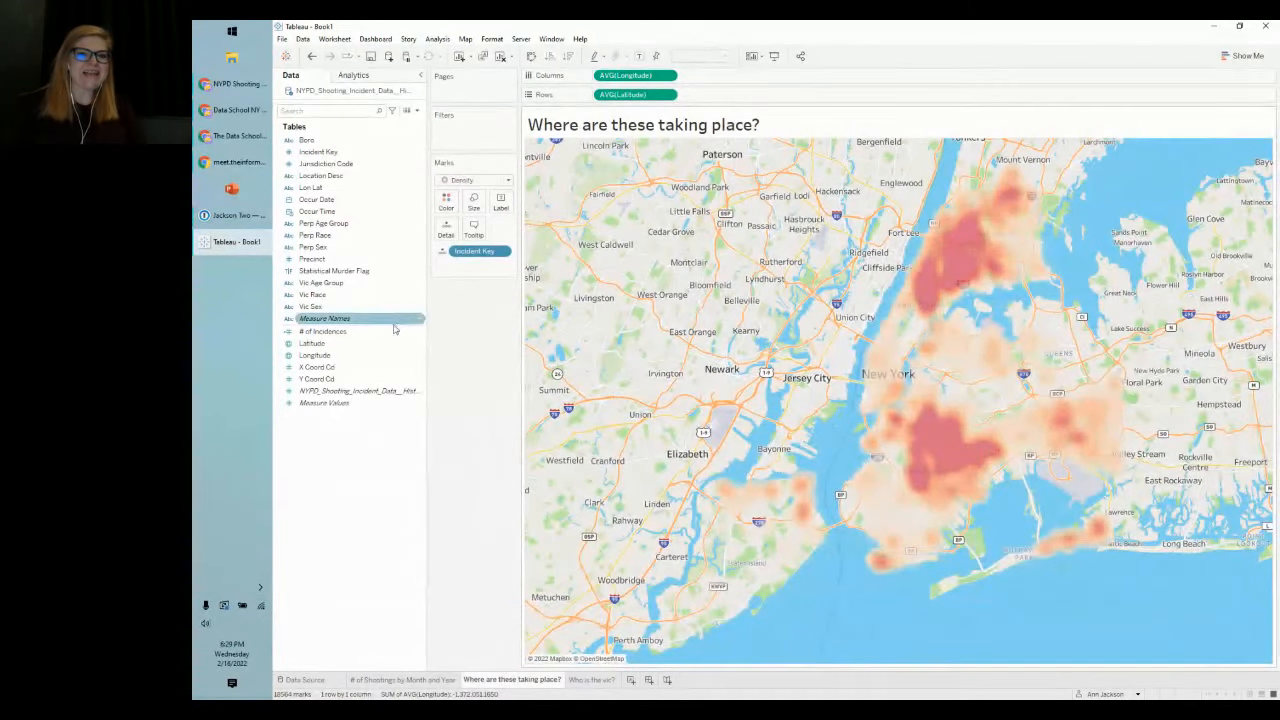
pyautogui.moveTo(325, 294); pyautogui.dragTo(600, 77)
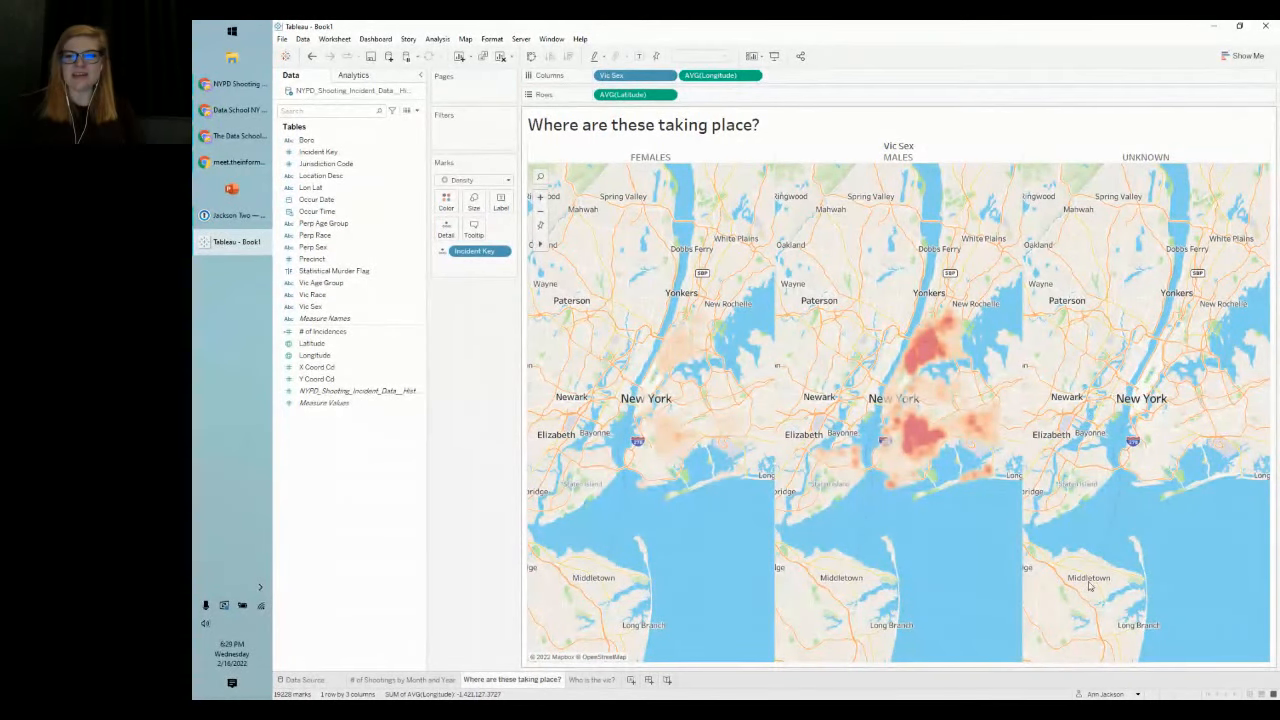
pyautogui.moveTo(1228, 555); pyautogui.dragTo(1060, 292)
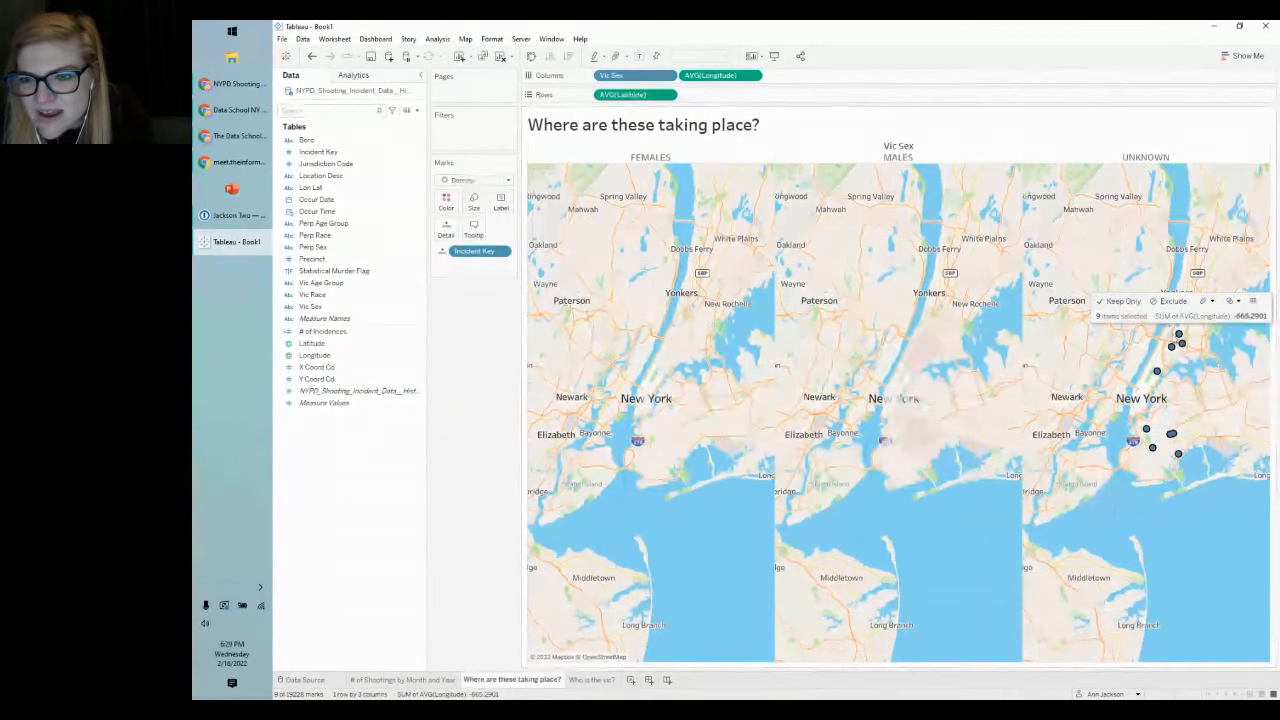
pyautogui.click(1168, 527)
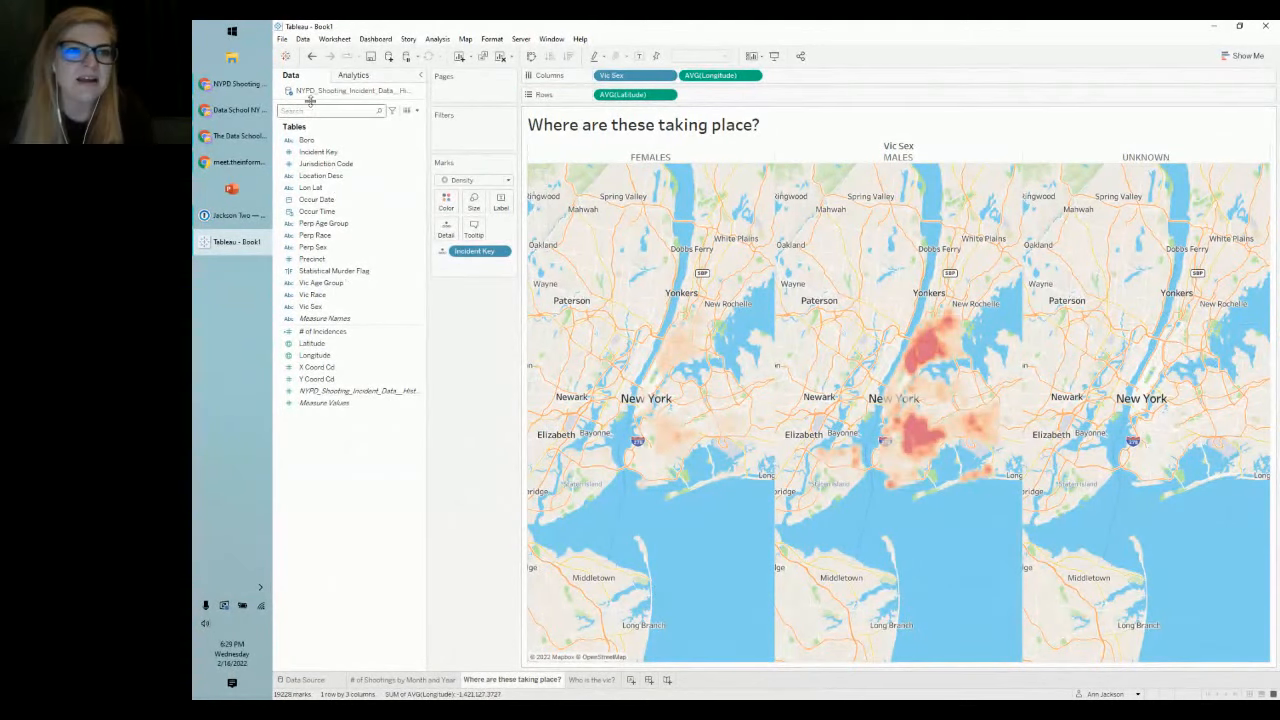
pyautogui.click(311, 56)
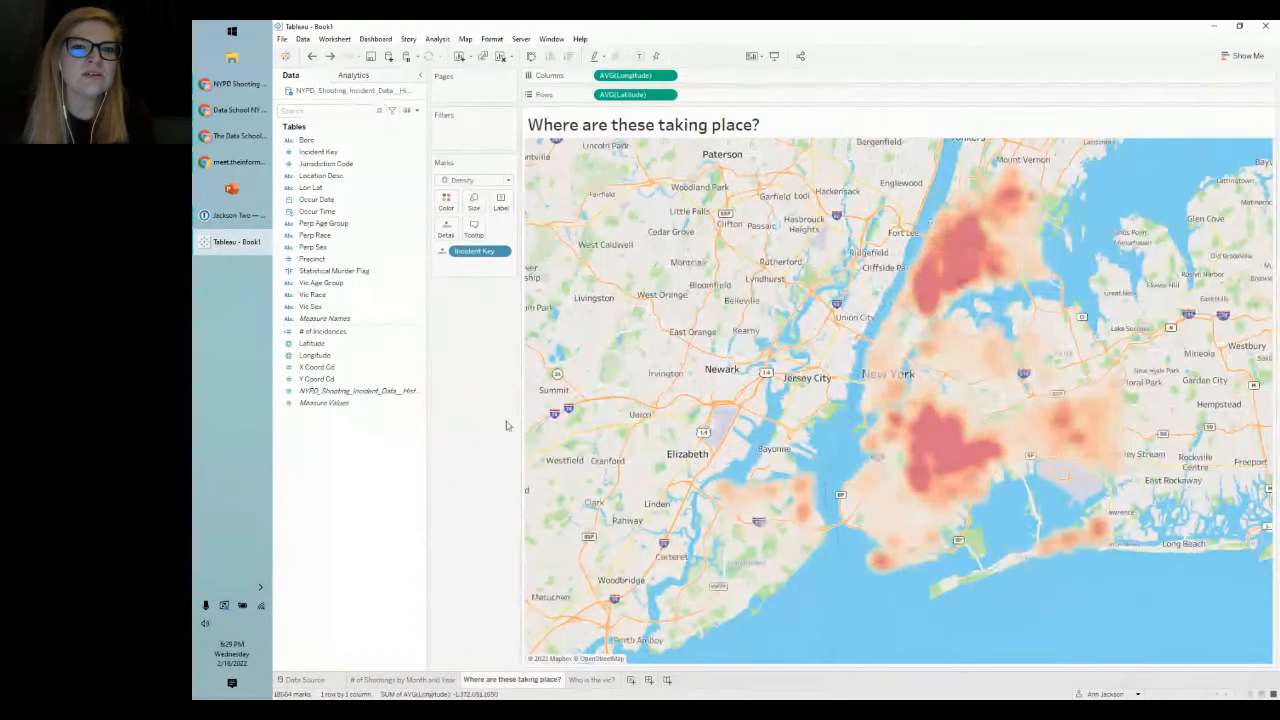
# Step: Apply the Vic Sex filter of the "Who is the vic?" sheet to all worksheets using this data source
pyautogui.click(591, 680)
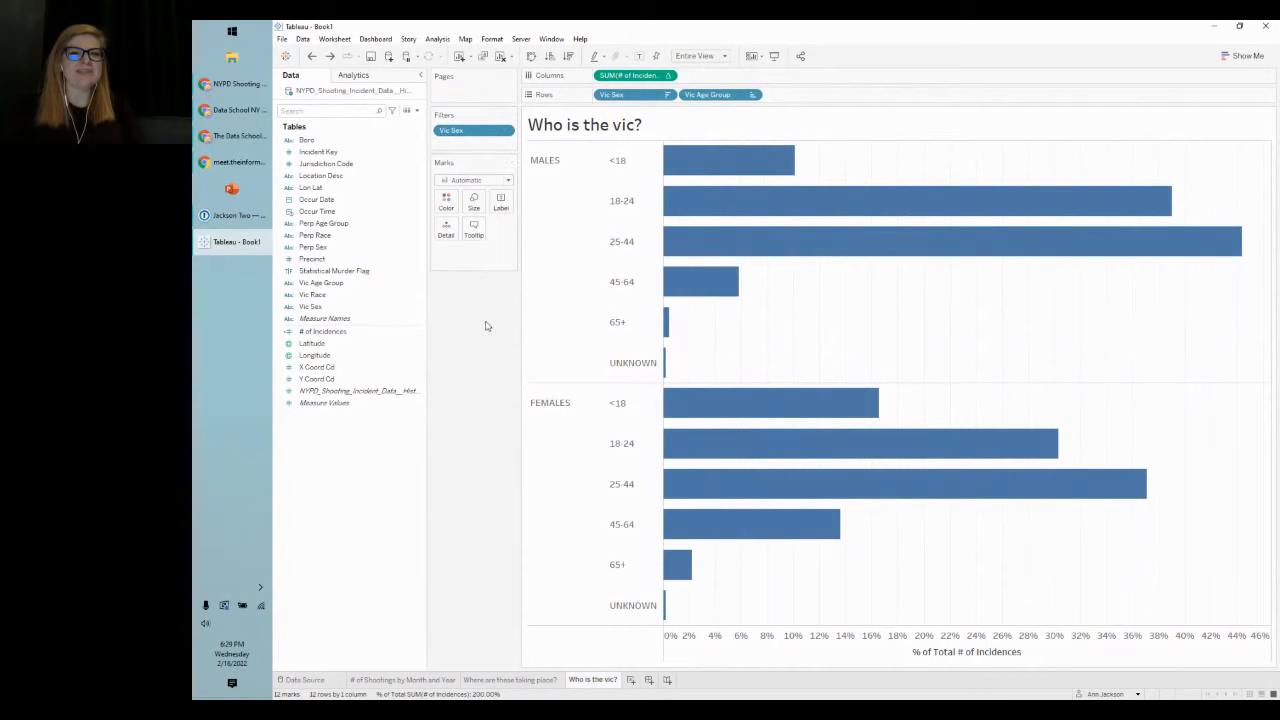
pyautogui.rightClick(460, 133)
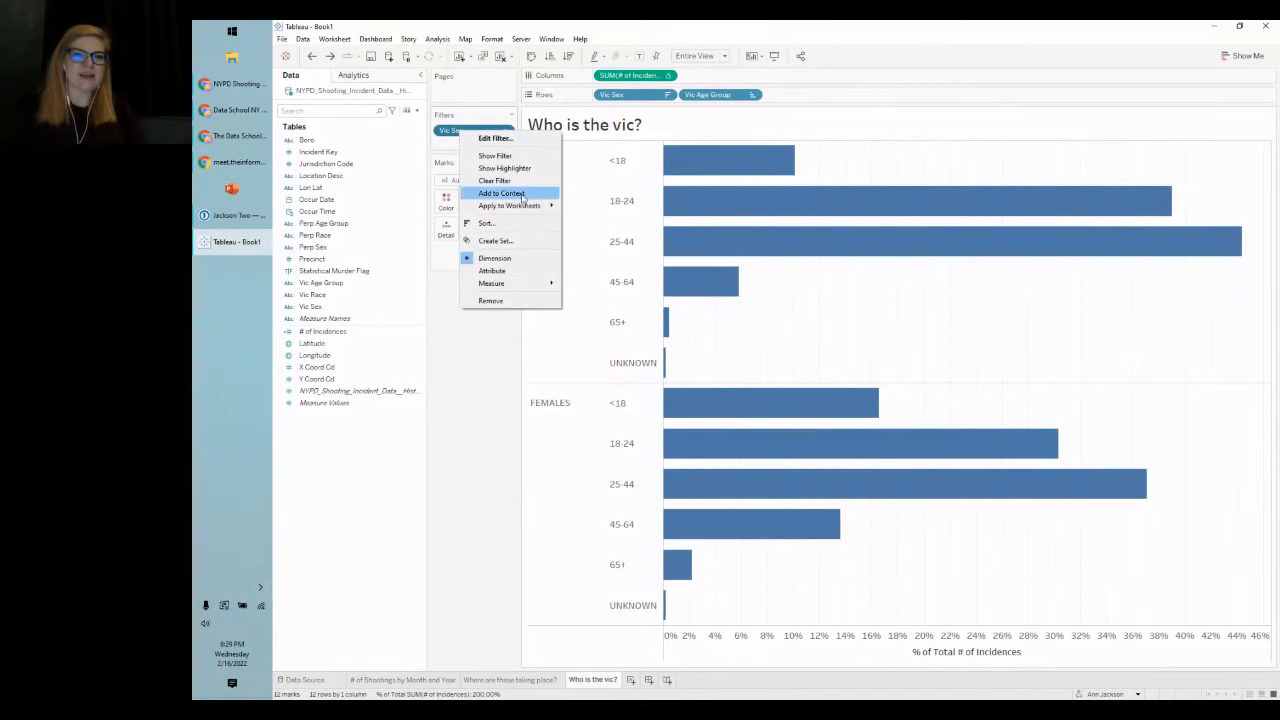
pyautogui.moveTo(525, 207)
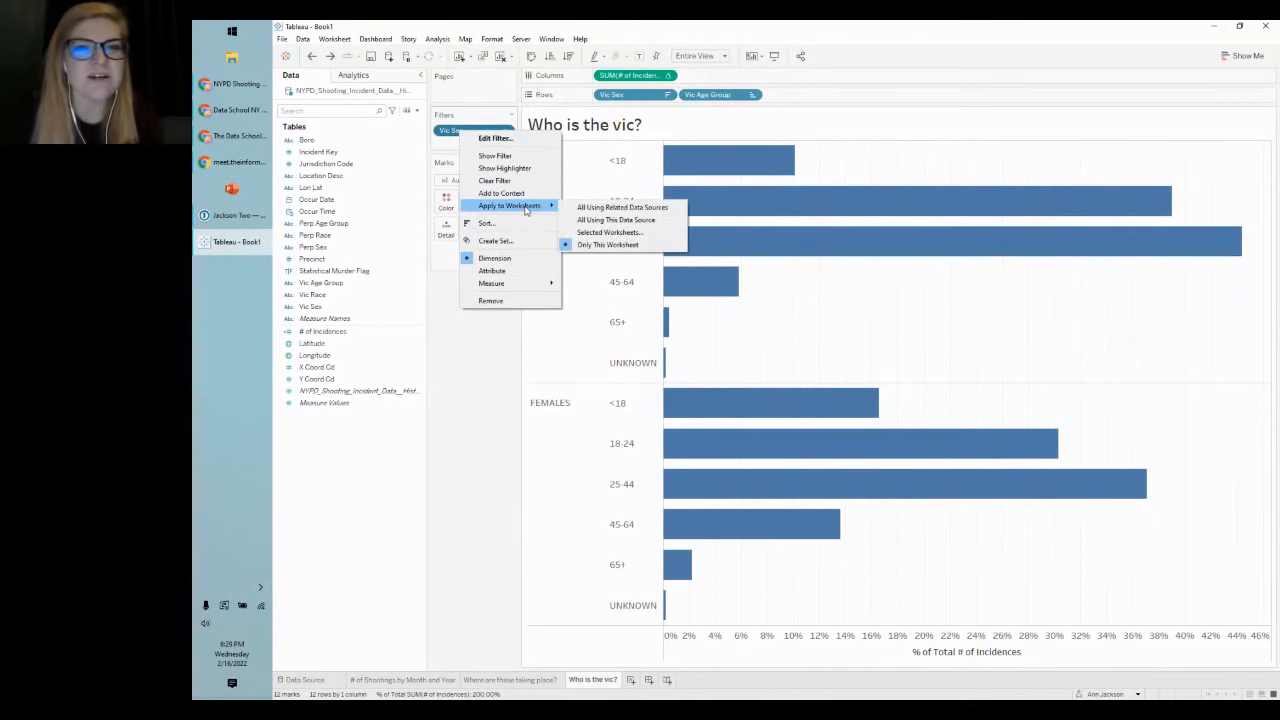
pyautogui.click(658, 221)
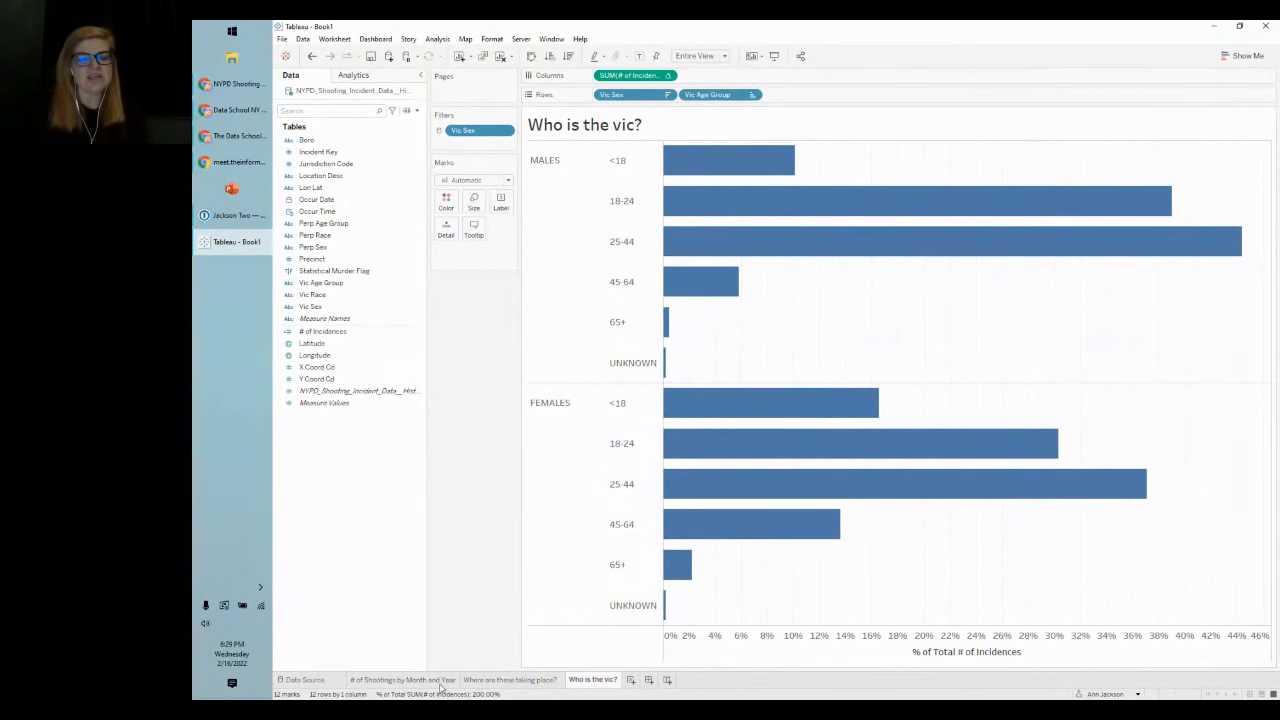
# Step: Check the Vic Sex filter on the shootings by month and year sheet and the map sheet, and return to "Who is the vic?"
pyautogui.click(405, 680)
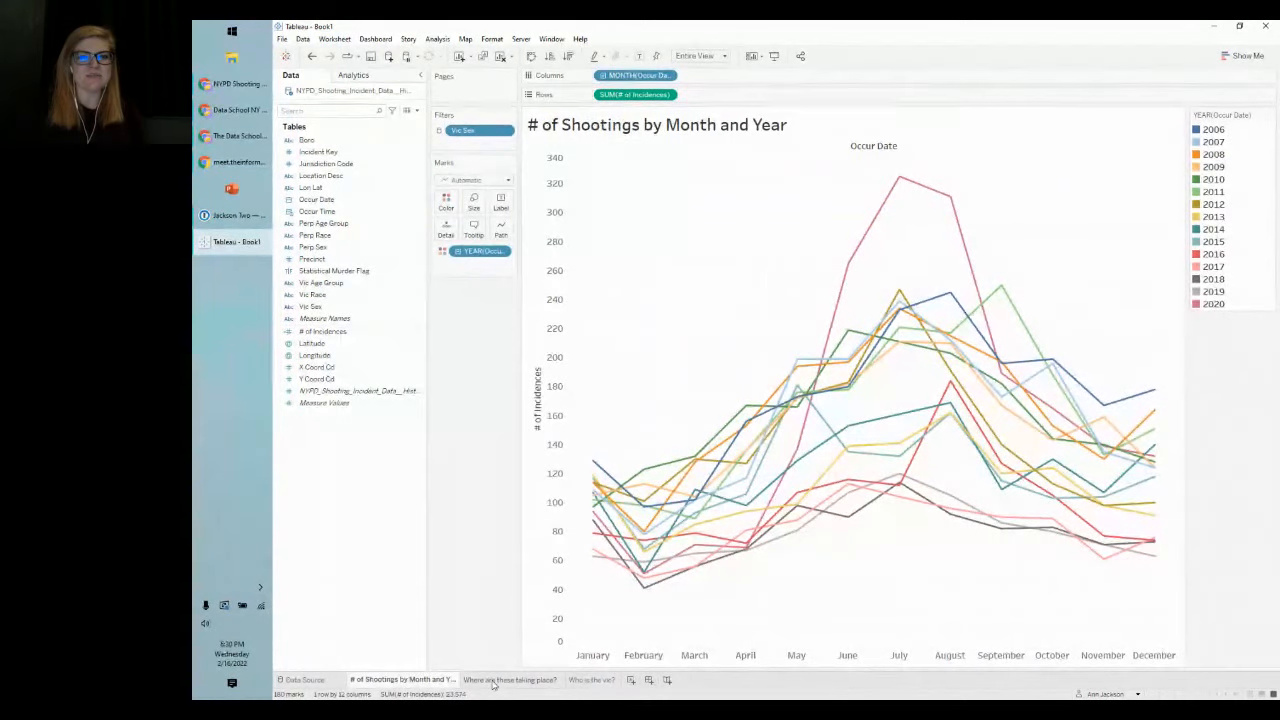
pyautogui.click(509, 680)
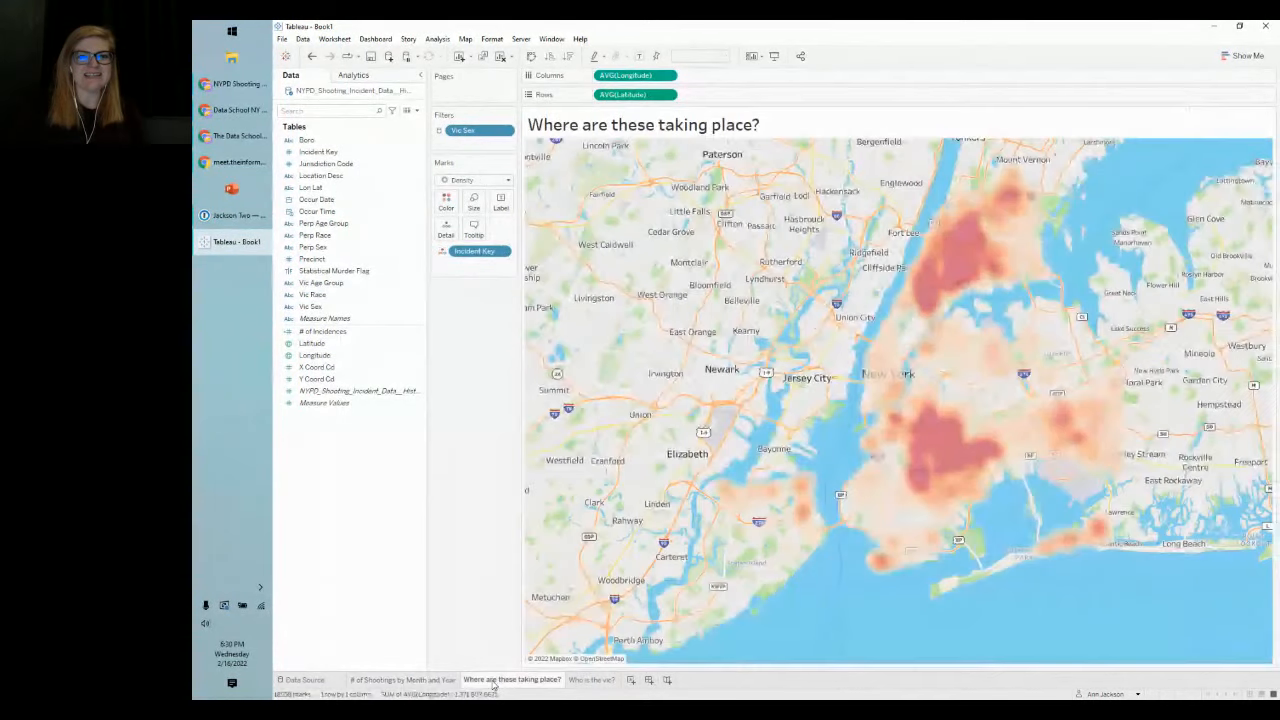
pyautogui.click(432, 681)
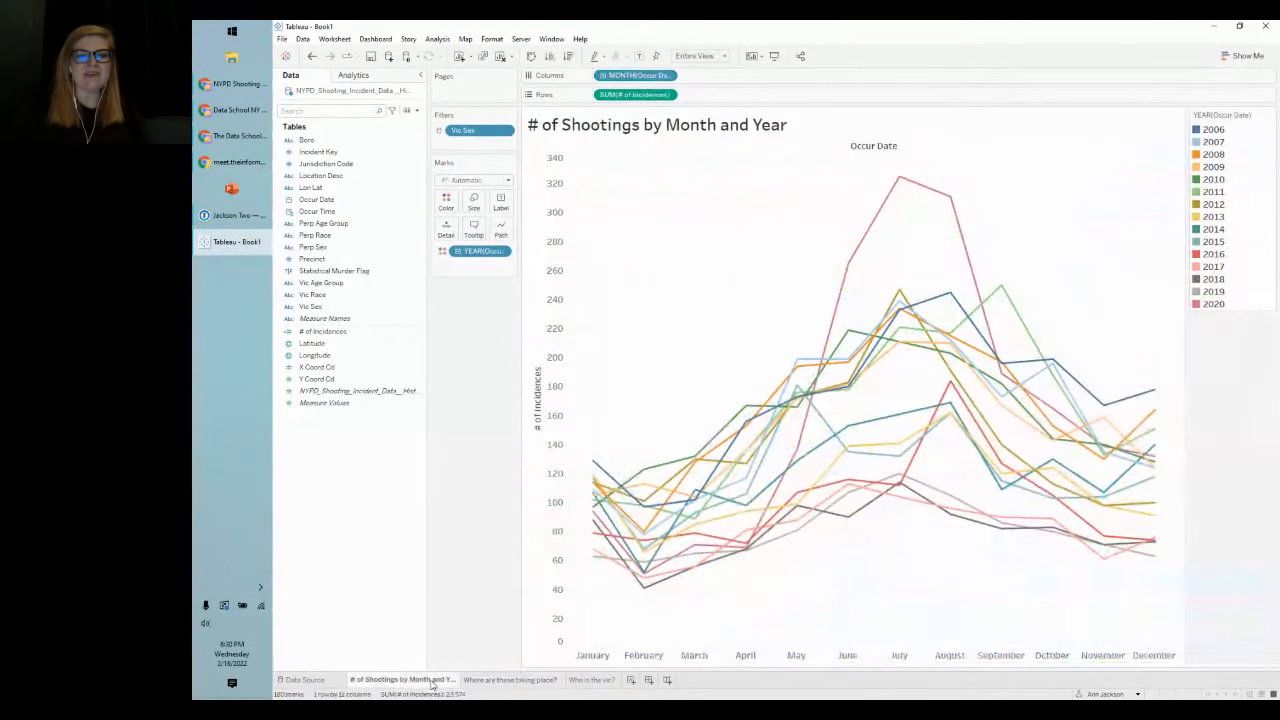
pyautogui.click(521, 680)
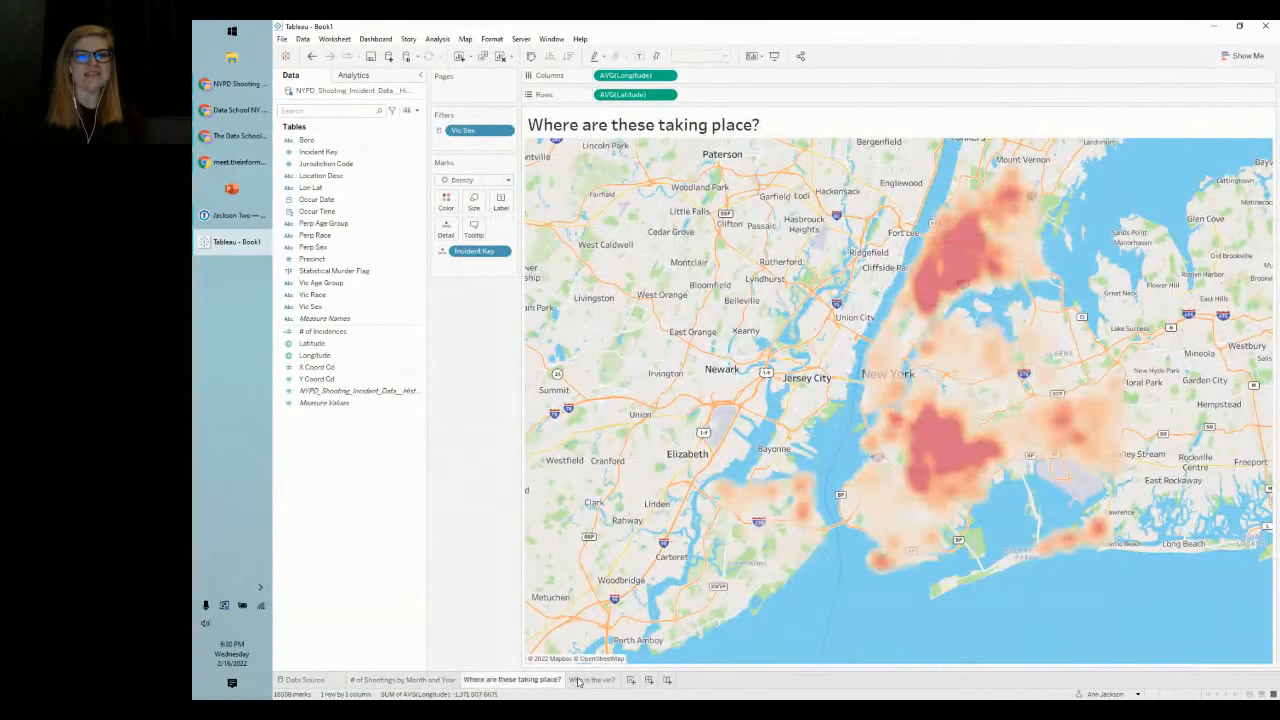
pyautogui.click(577, 681)
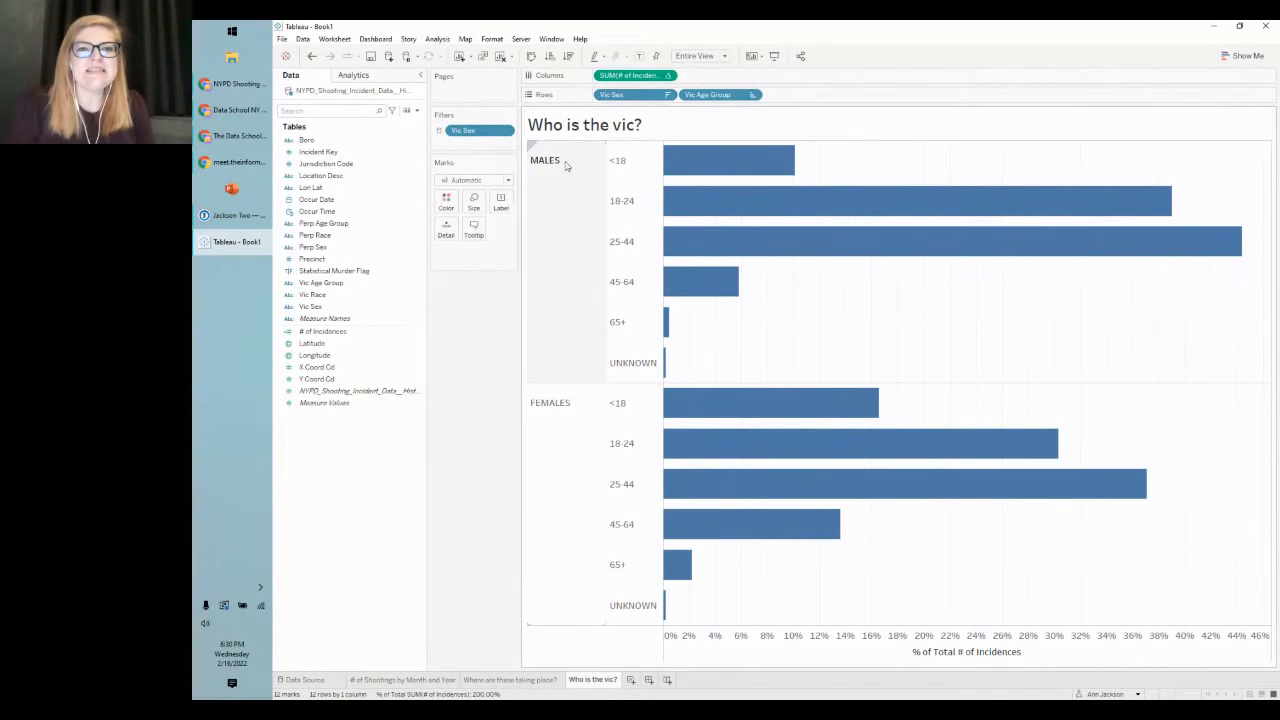
# Step: Show mark labels on the bars and format their numbers as Percentage with 0 decimal places
pyautogui.click(501, 200)
pyautogui.click(526, 228)
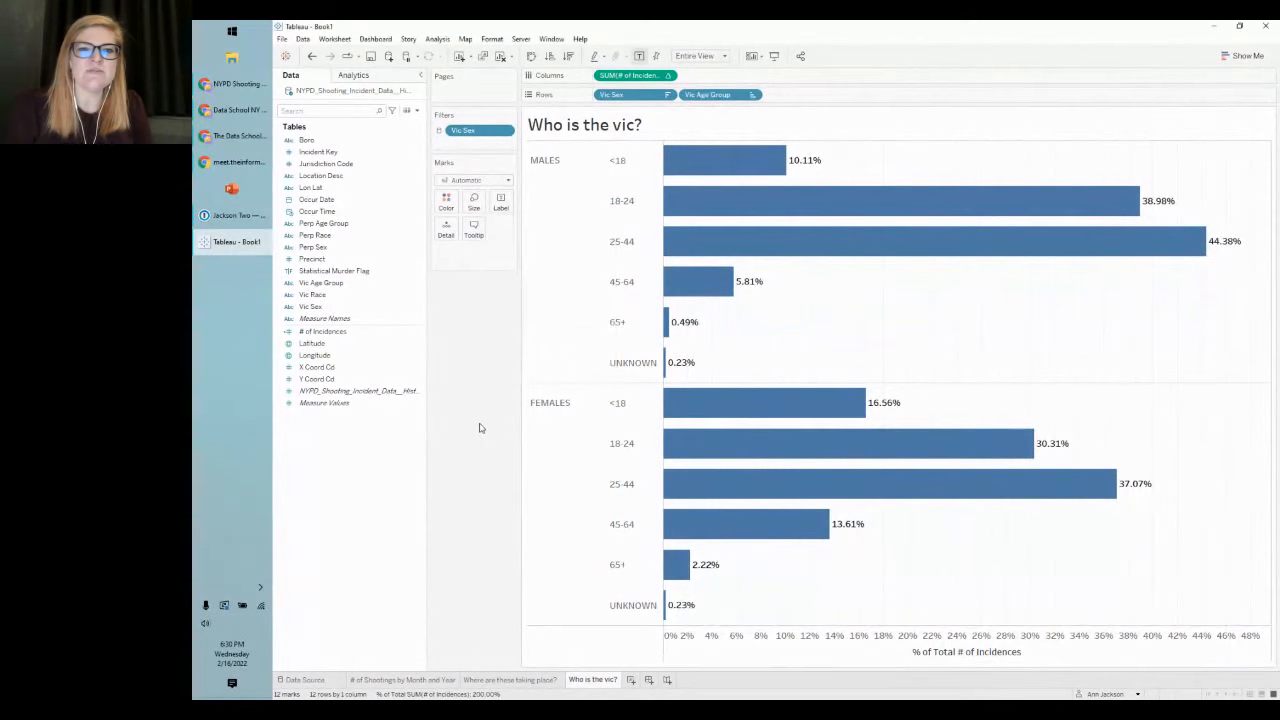
pyautogui.rightClick(620, 77)
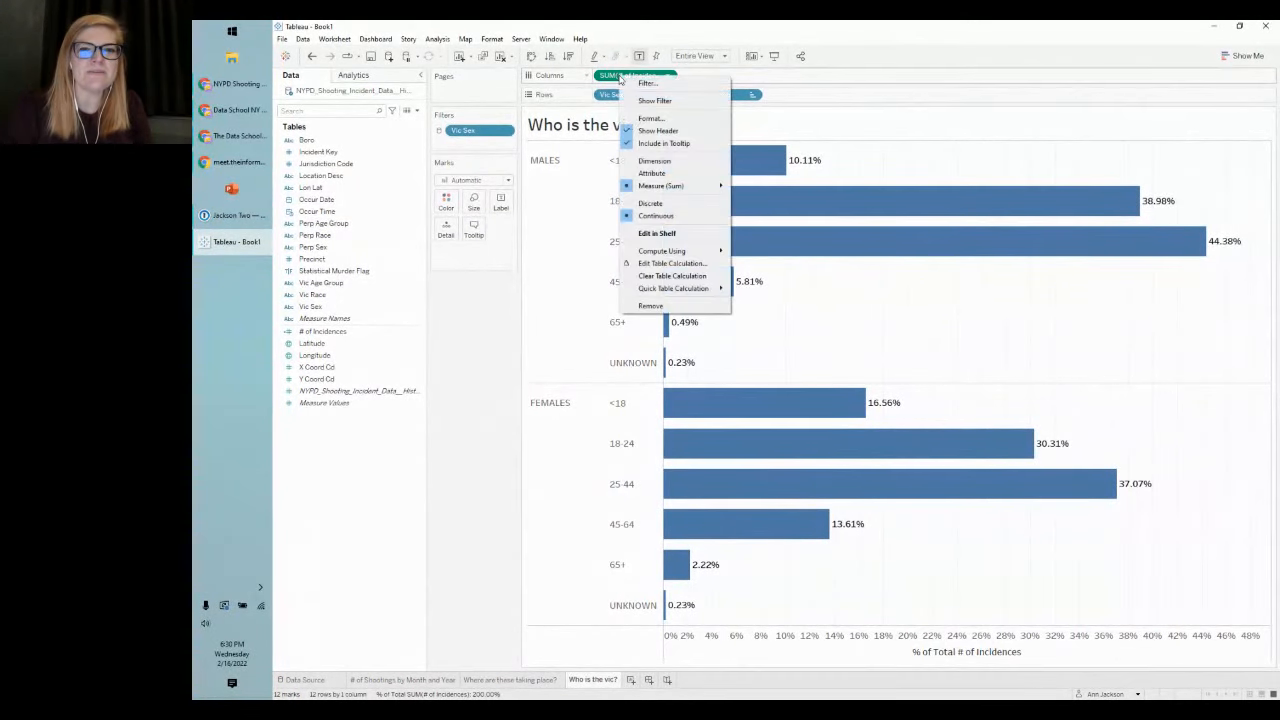
pyautogui.click(655, 119)
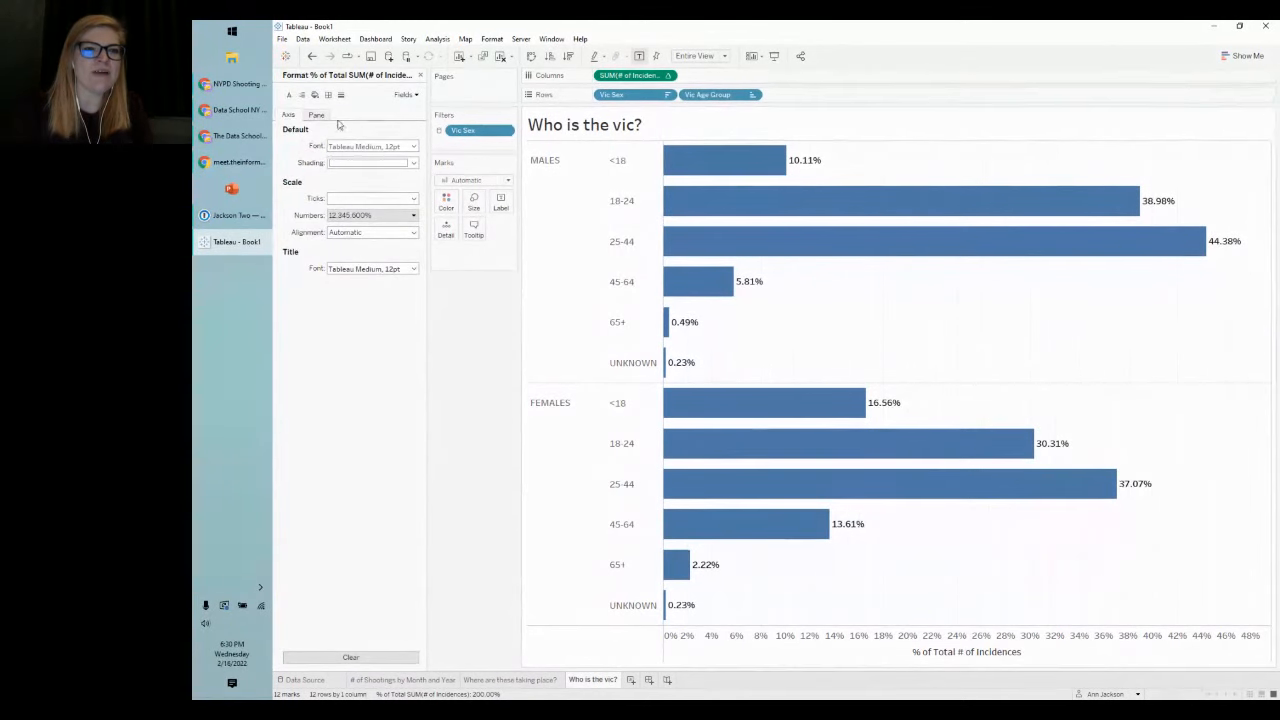
pyautogui.click(317, 116)
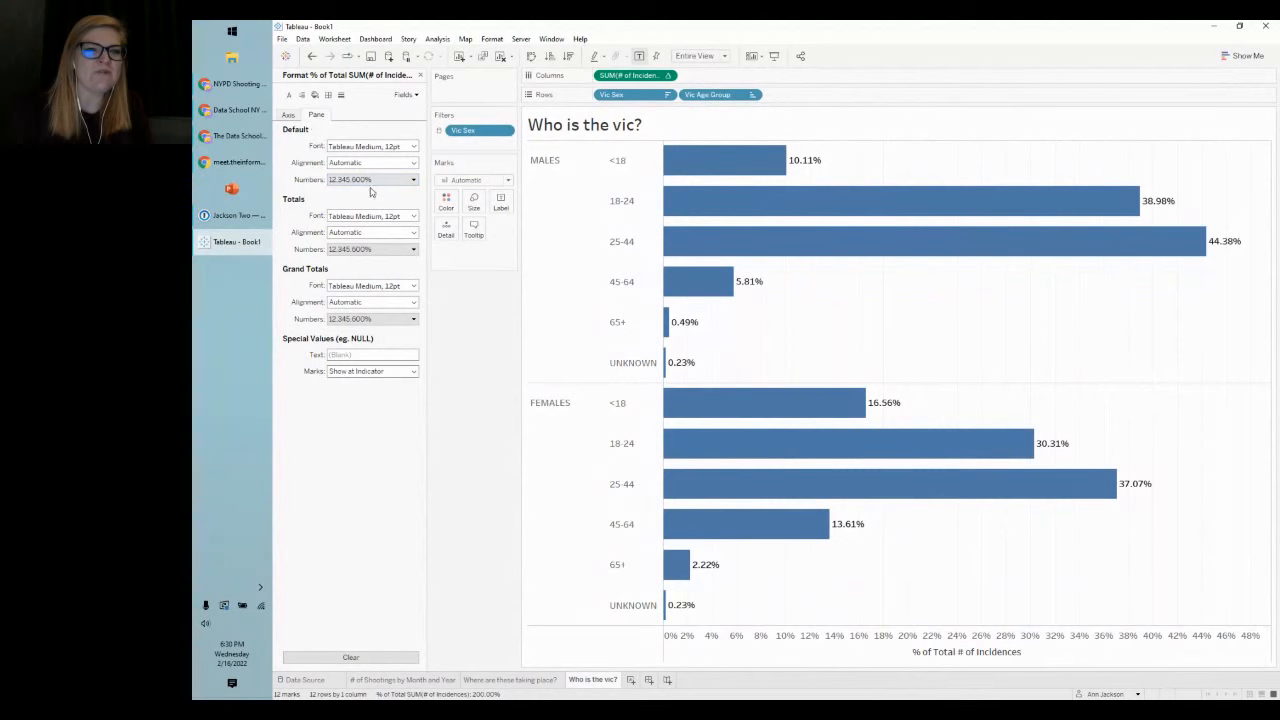
pyautogui.click(372, 180)
pyautogui.click(352, 249)
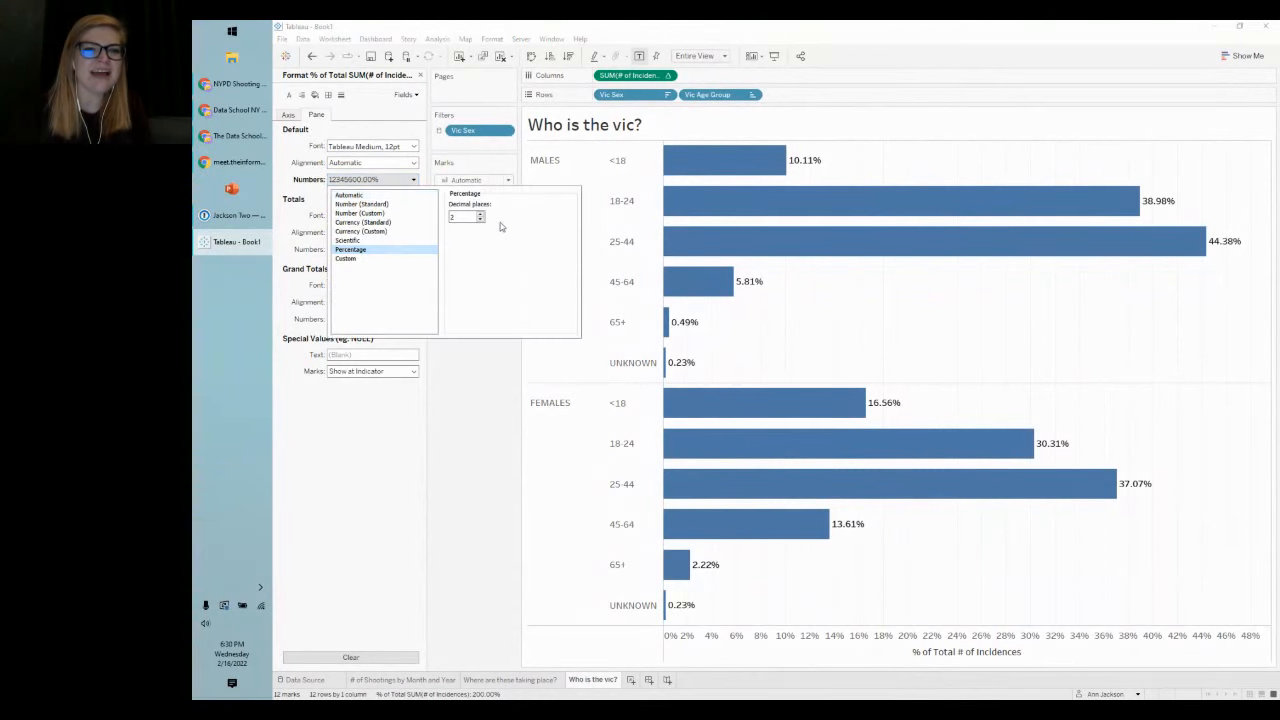
pyautogui.click(480, 221)
pyautogui.click(480, 221)
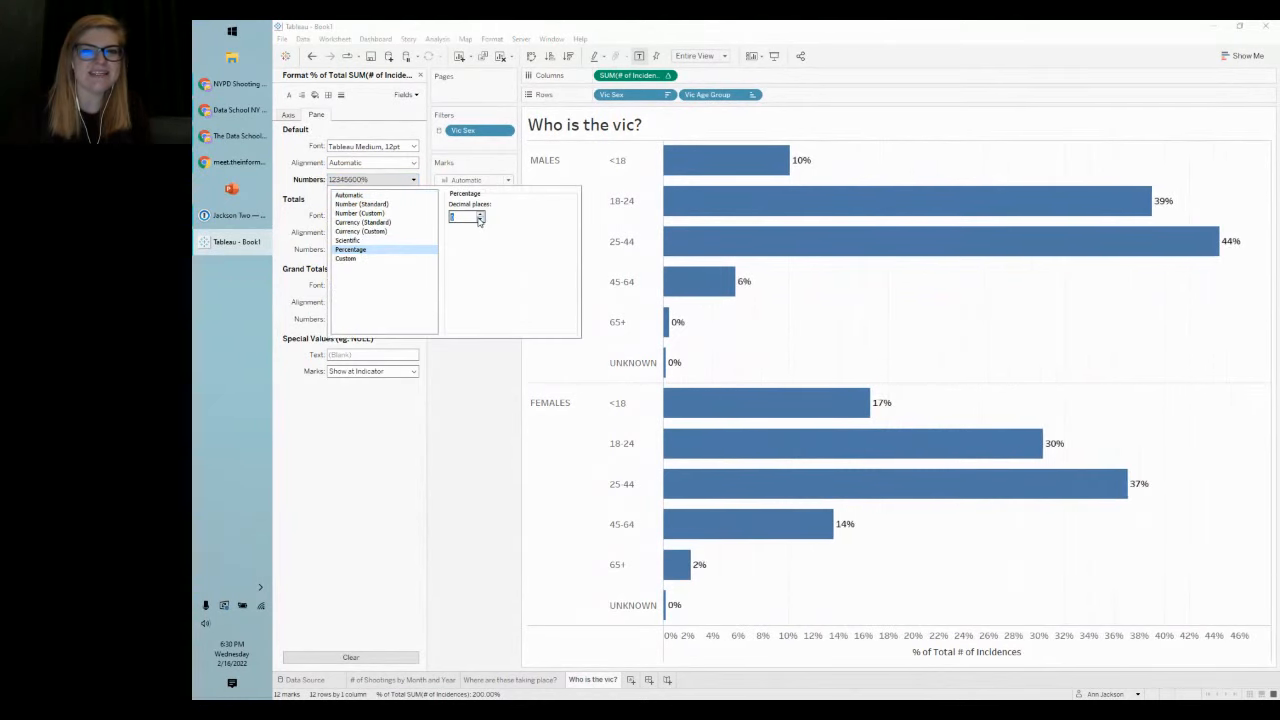
pyautogui.click(474, 449)
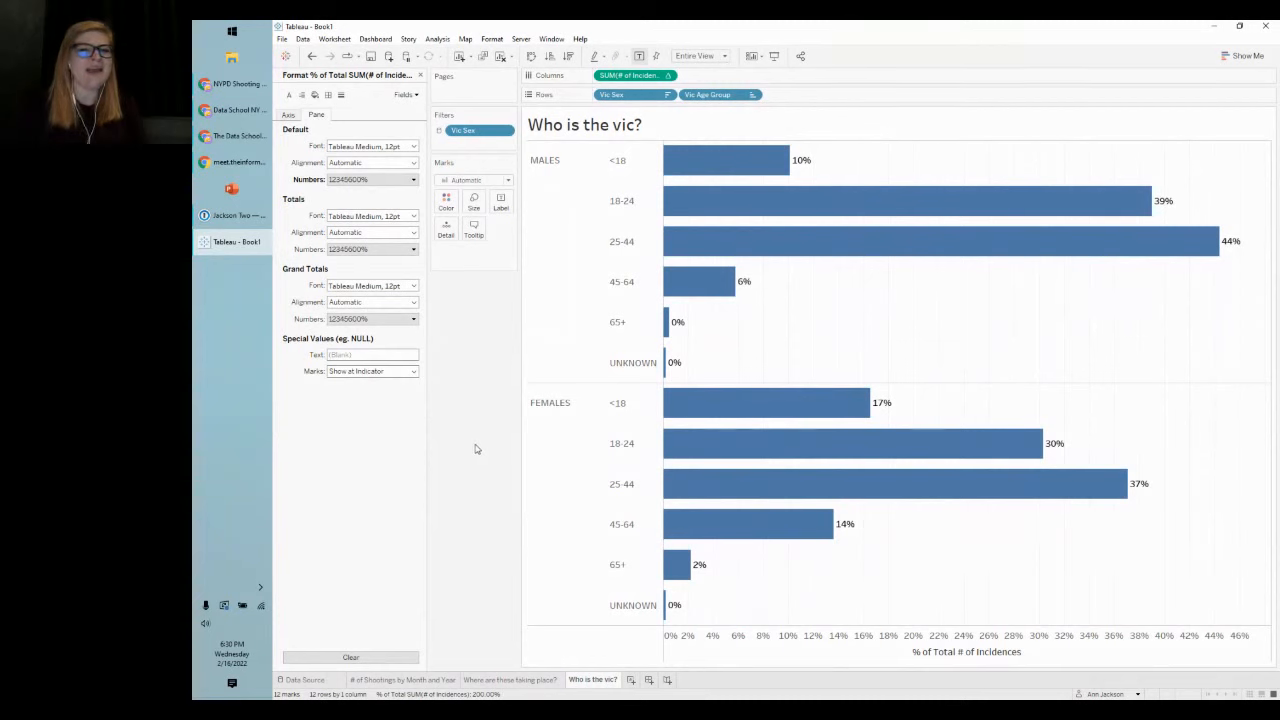
# Step: Try 2 decimal places on the percentage labels, set them back to 0 and close the formatting options
pyautogui.click(372, 180)
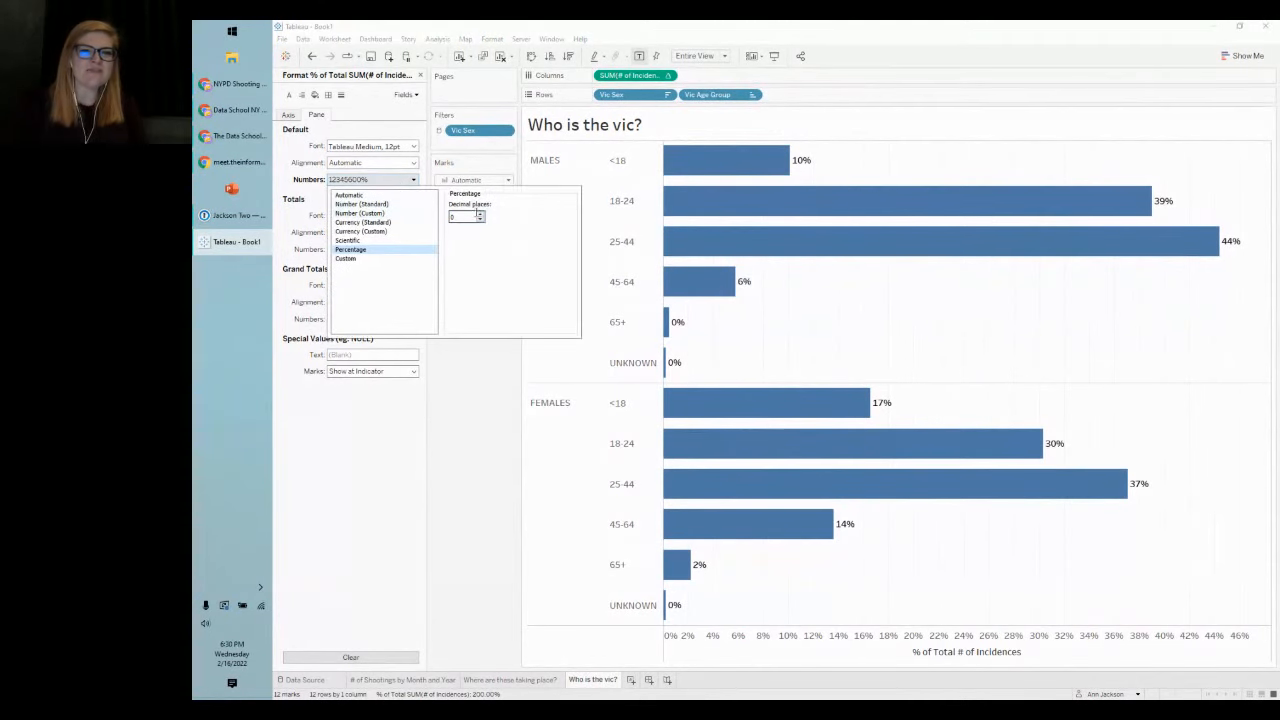
pyautogui.click(481, 215)
pyautogui.click(481, 215)
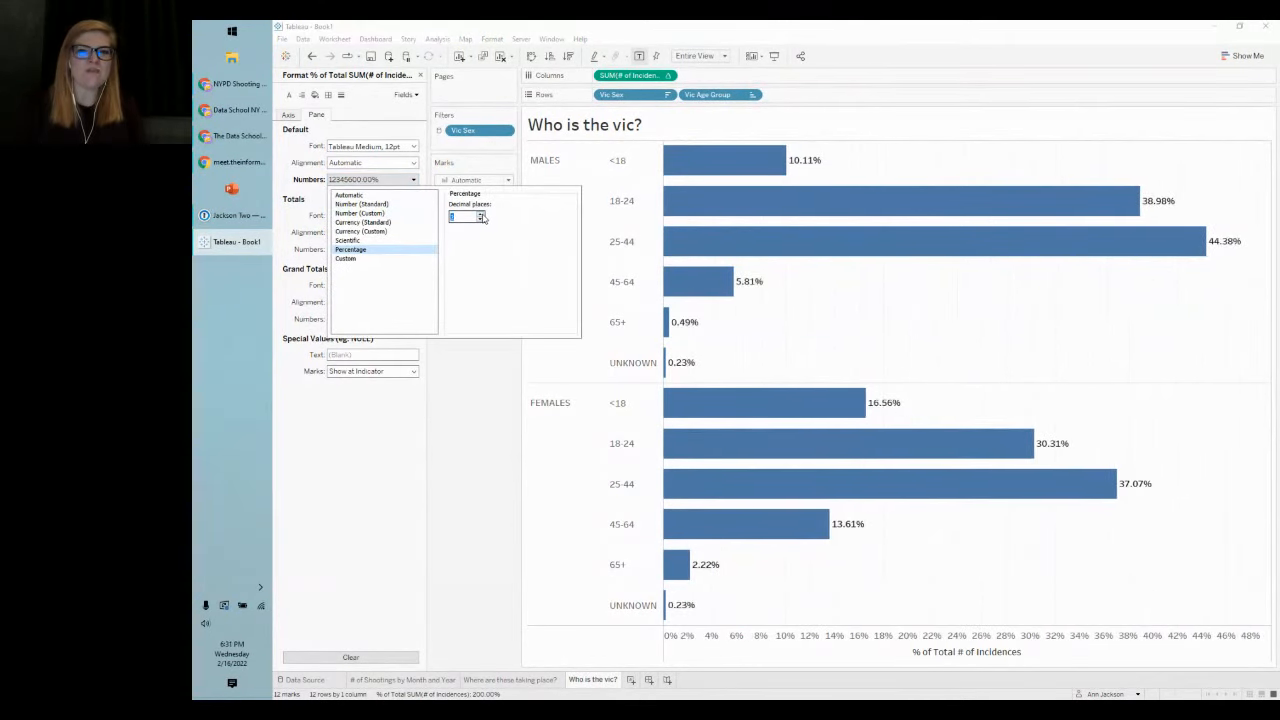
pyautogui.click(481, 220)
pyautogui.click(481, 220)
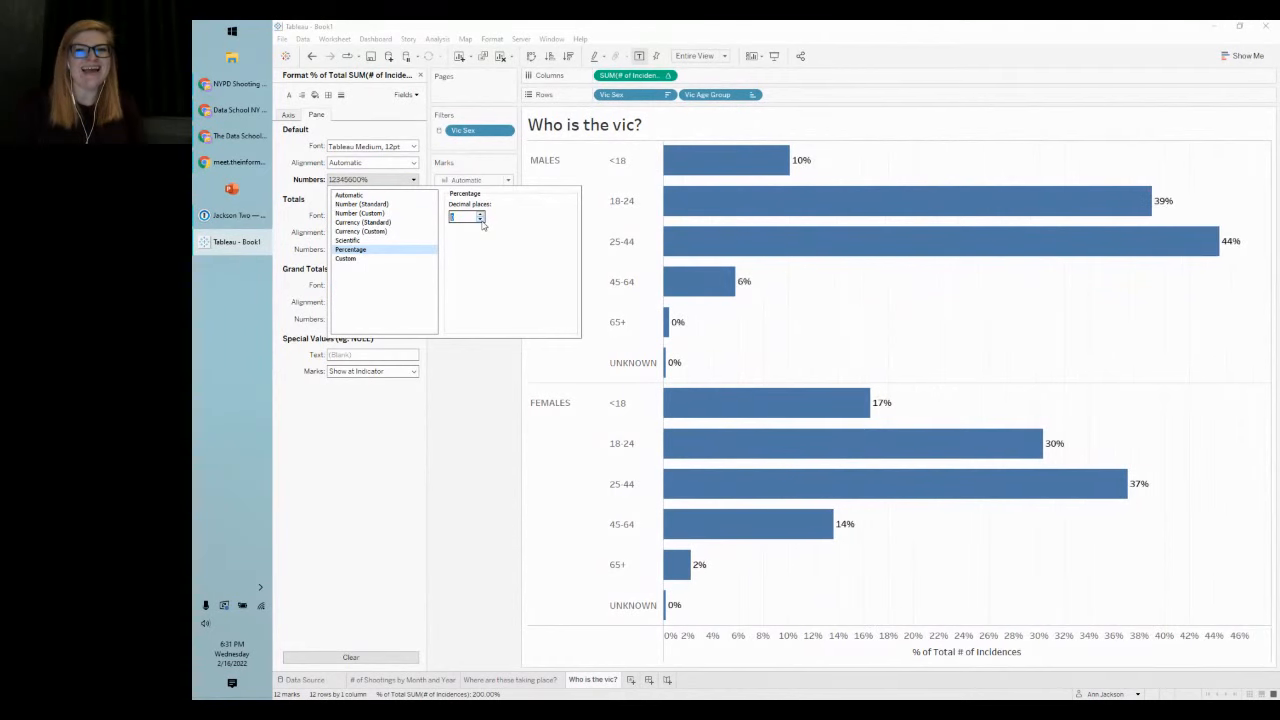
pyautogui.click(469, 434)
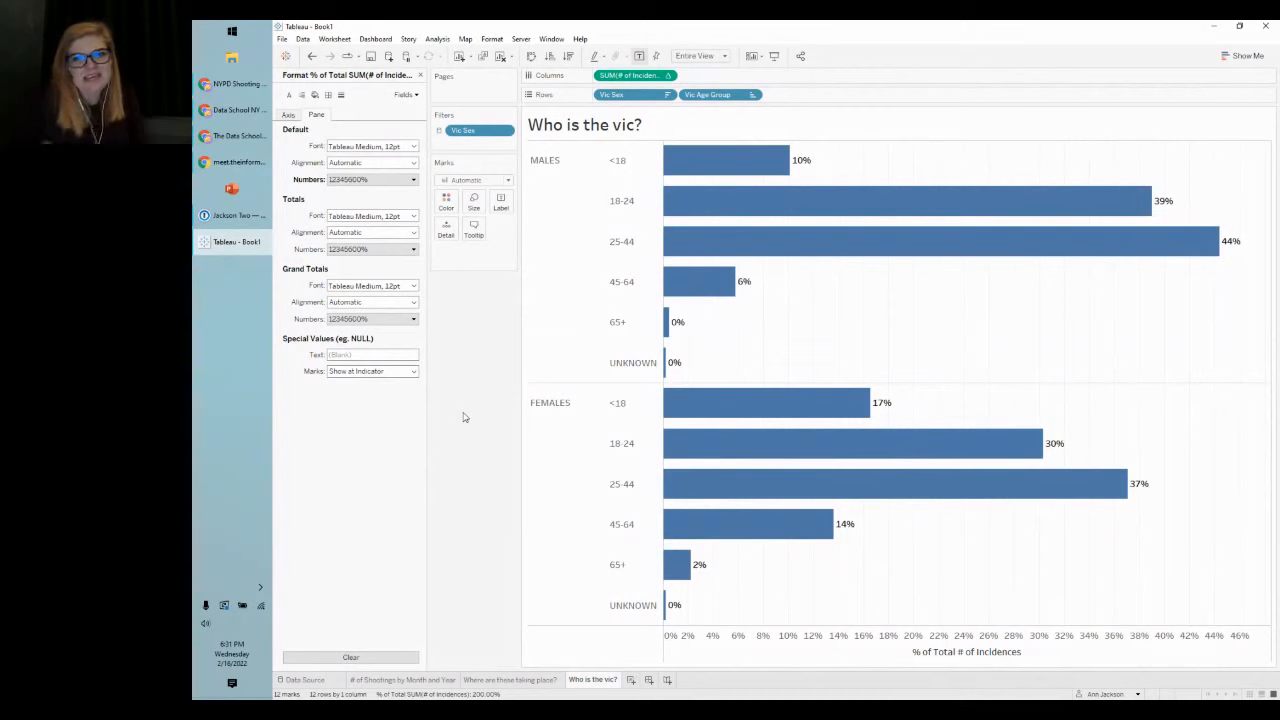
pyautogui.click(420, 76)
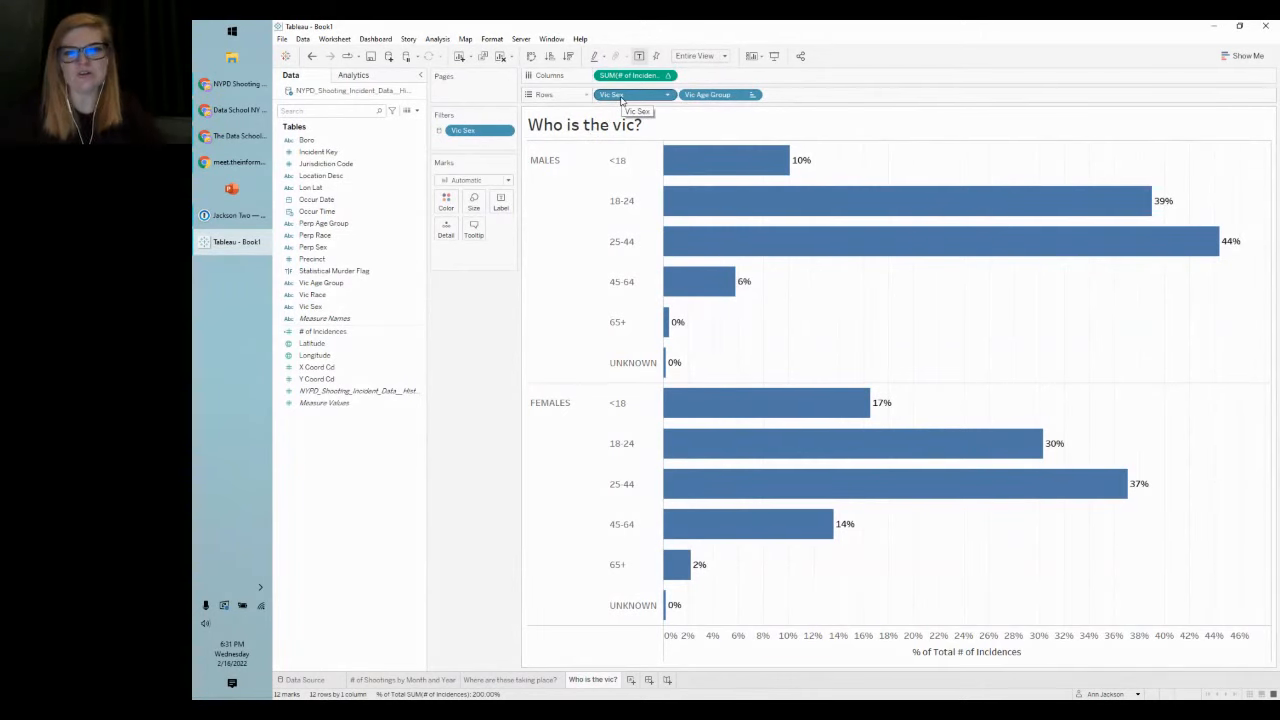
# Step: Color the bars by Vic Sex, using the Jewel Bright palette with purple for FEMALES and orange for MALES
pyautogui.moveTo(620, 95); pyautogui.dragTo(446, 199)
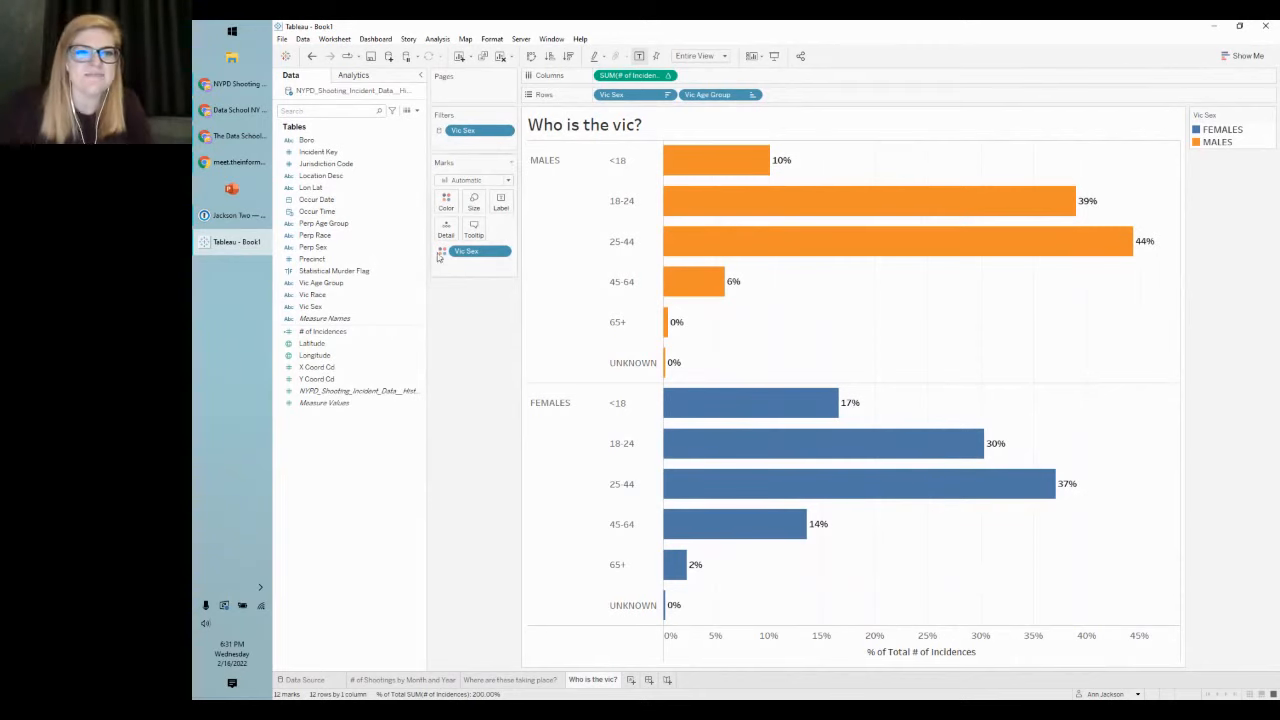
pyautogui.click(443, 210)
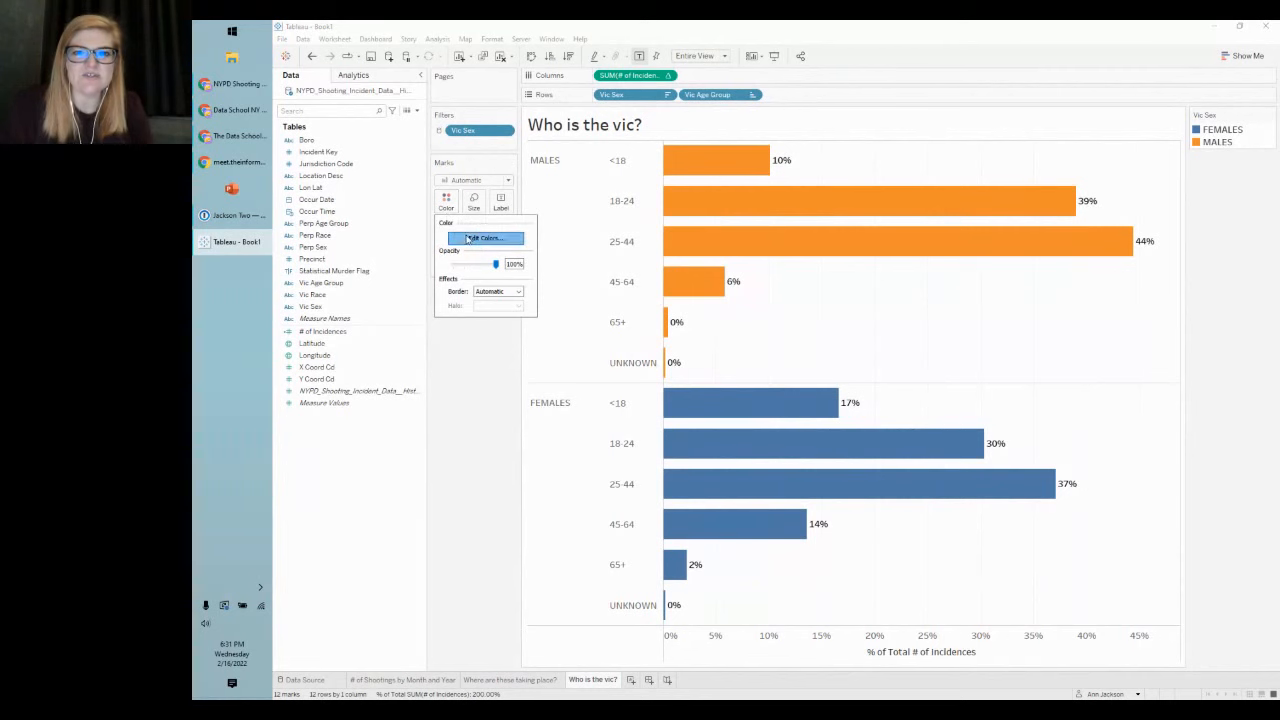
pyautogui.click(508, 239)
pyautogui.click(846, 267)
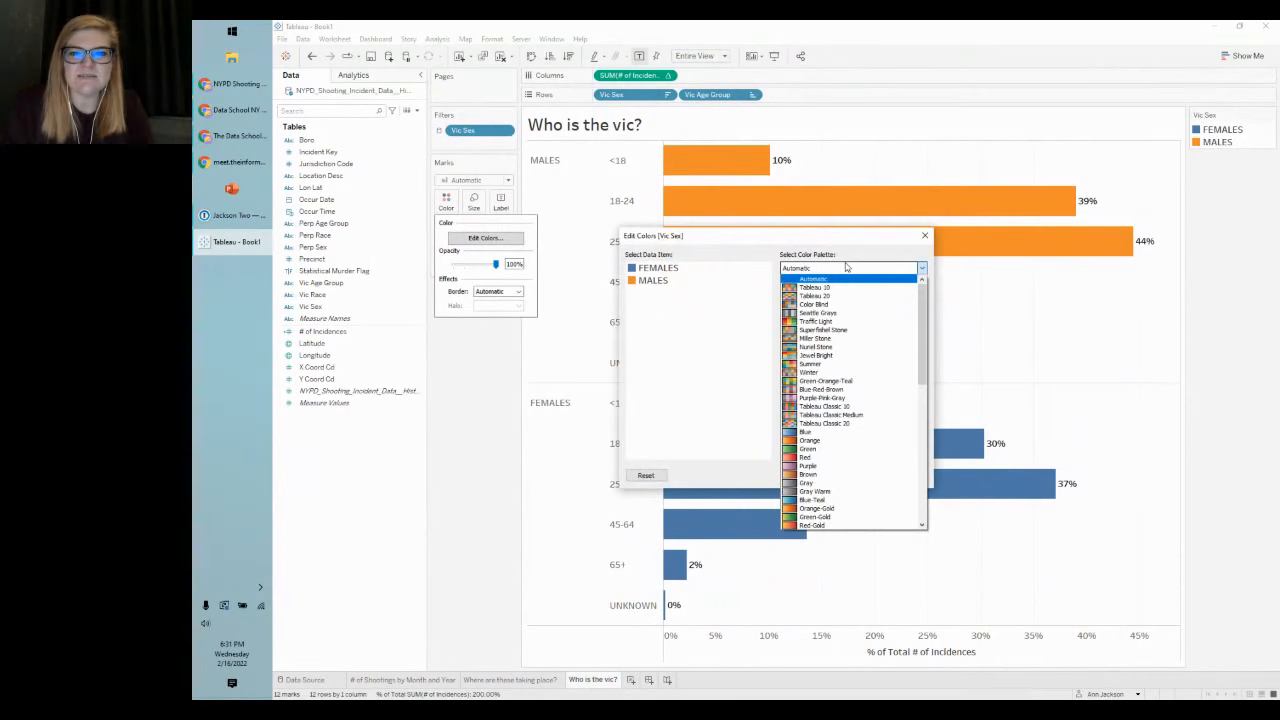
pyautogui.click(845, 355)
pyautogui.click(660, 269)
pyautogui.click(826, 340)
pyautogui.click(653, 280)
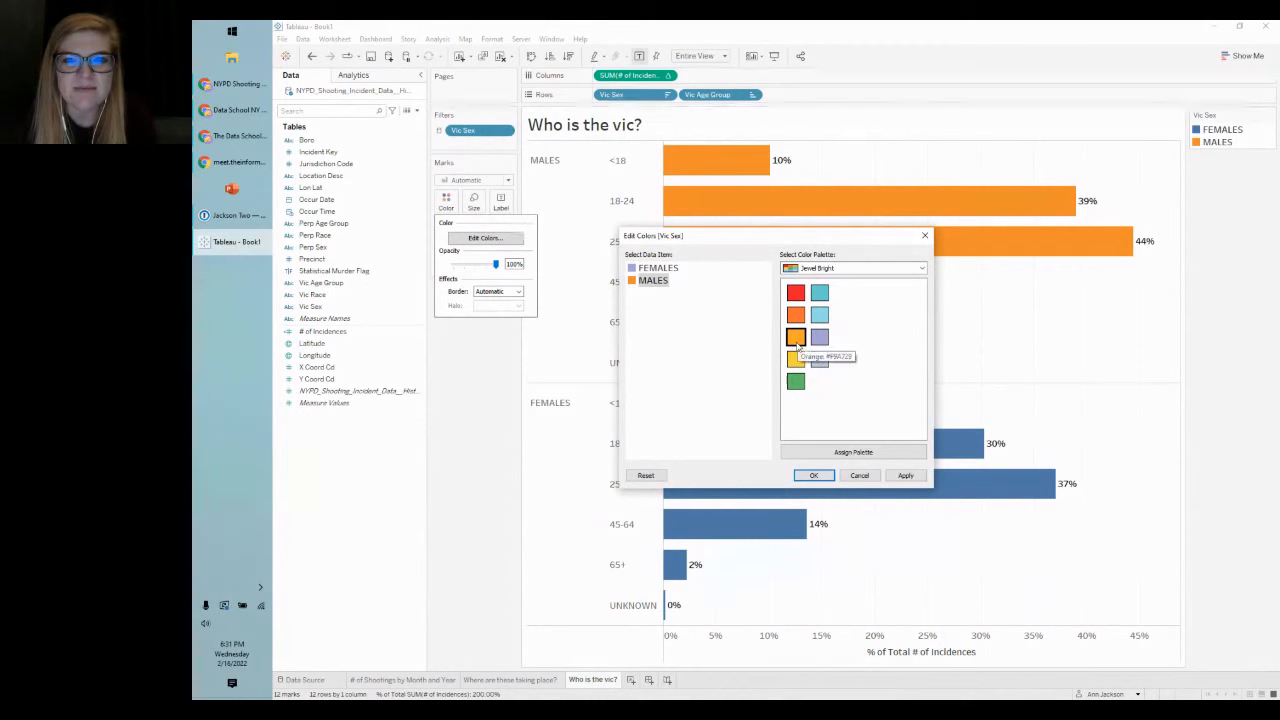
pyautogui.click(905, 476)
pyautogui.click(815, 476)
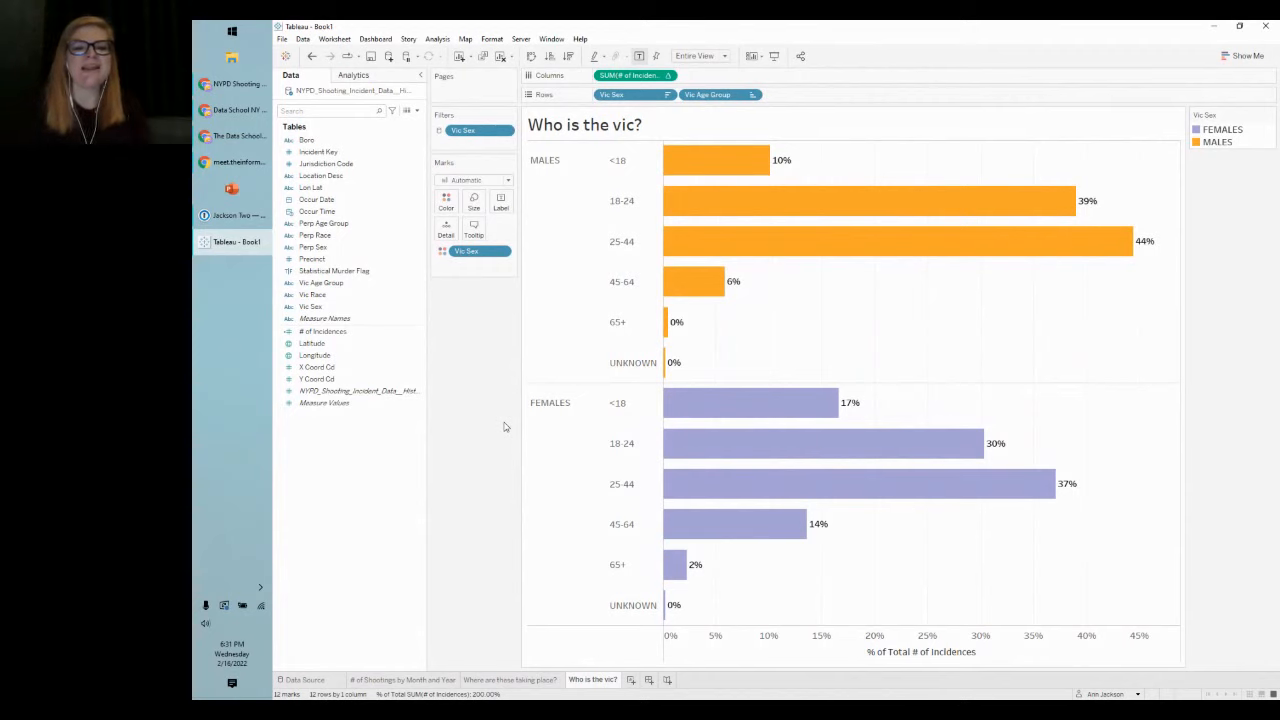
# Step: Rename the victim worksheet as "Distribution of Victim Profiles"
pyautogui.rightClick(581, 682)
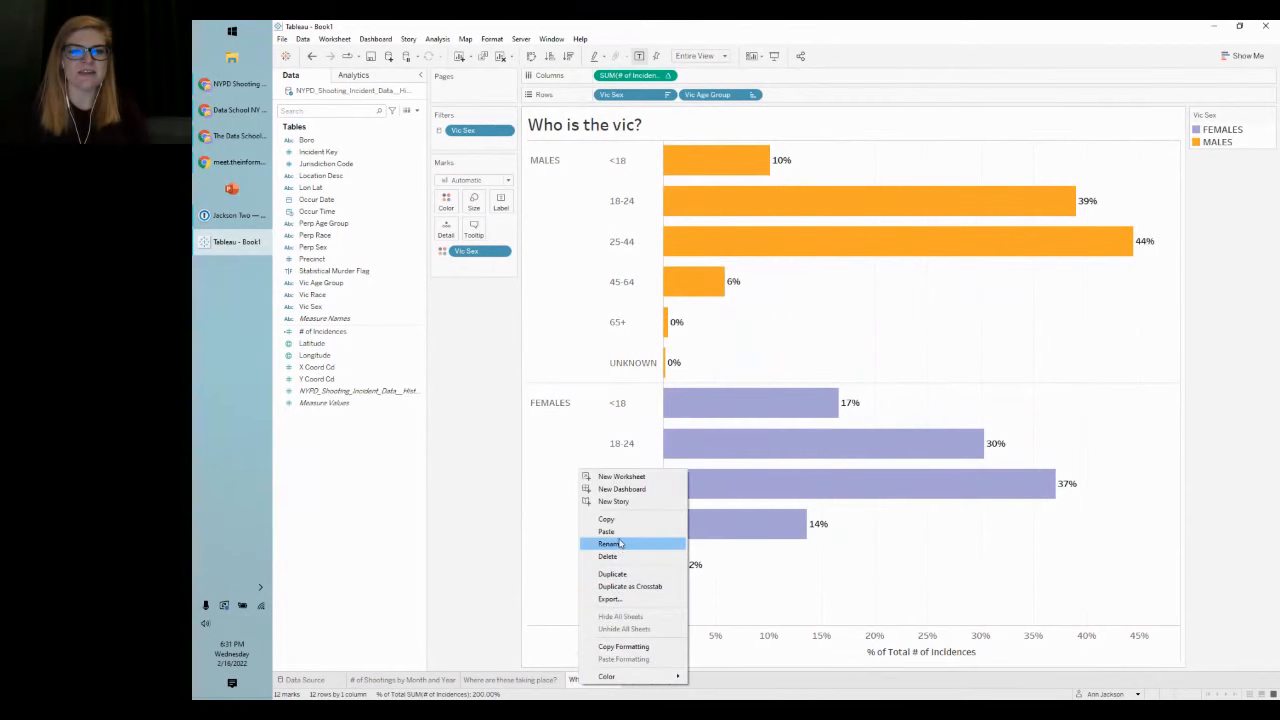
pyautogui.click(620, 543)
pyautogui.write('d')
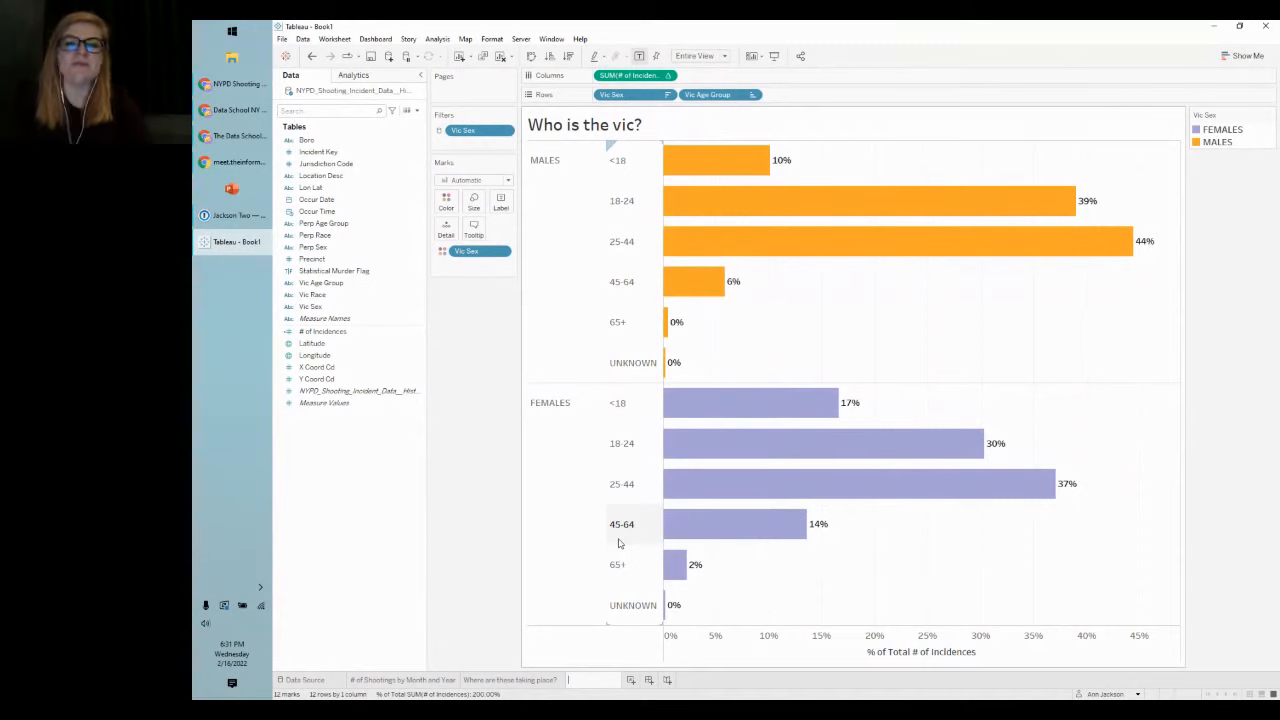
pyautogui.write('istribution of Victi')
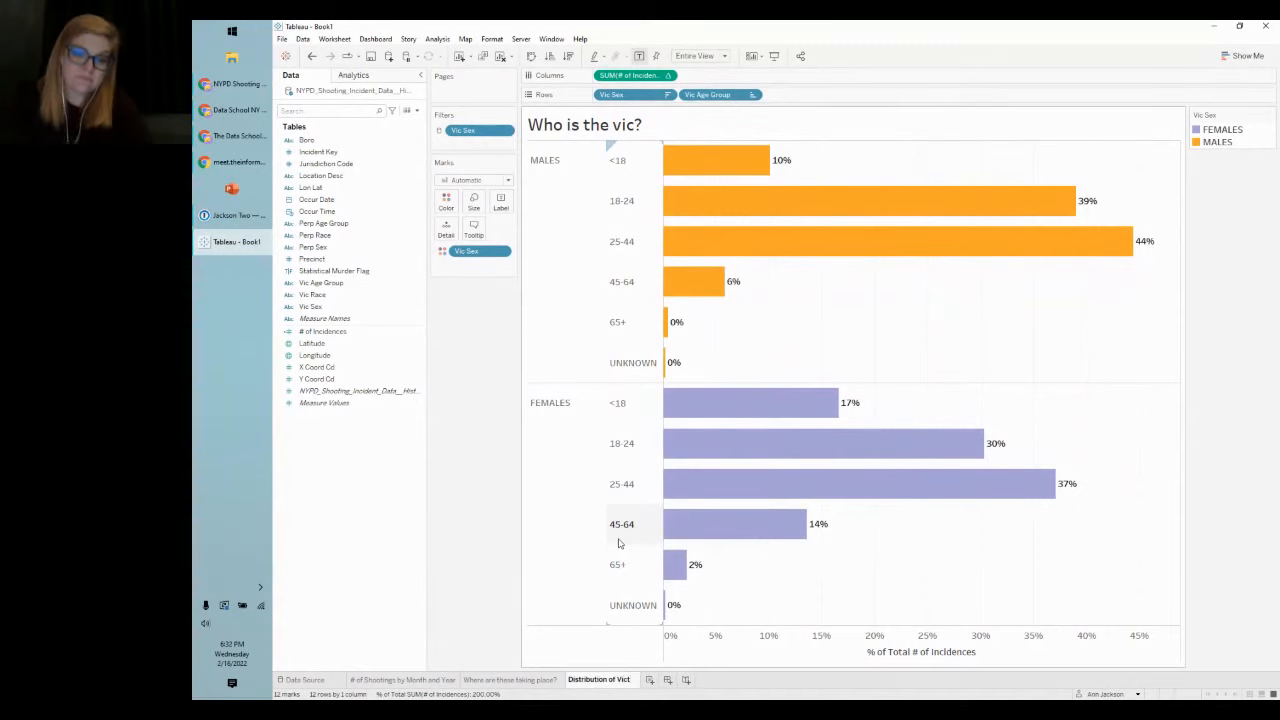
pyautogui.write('m Profiles')
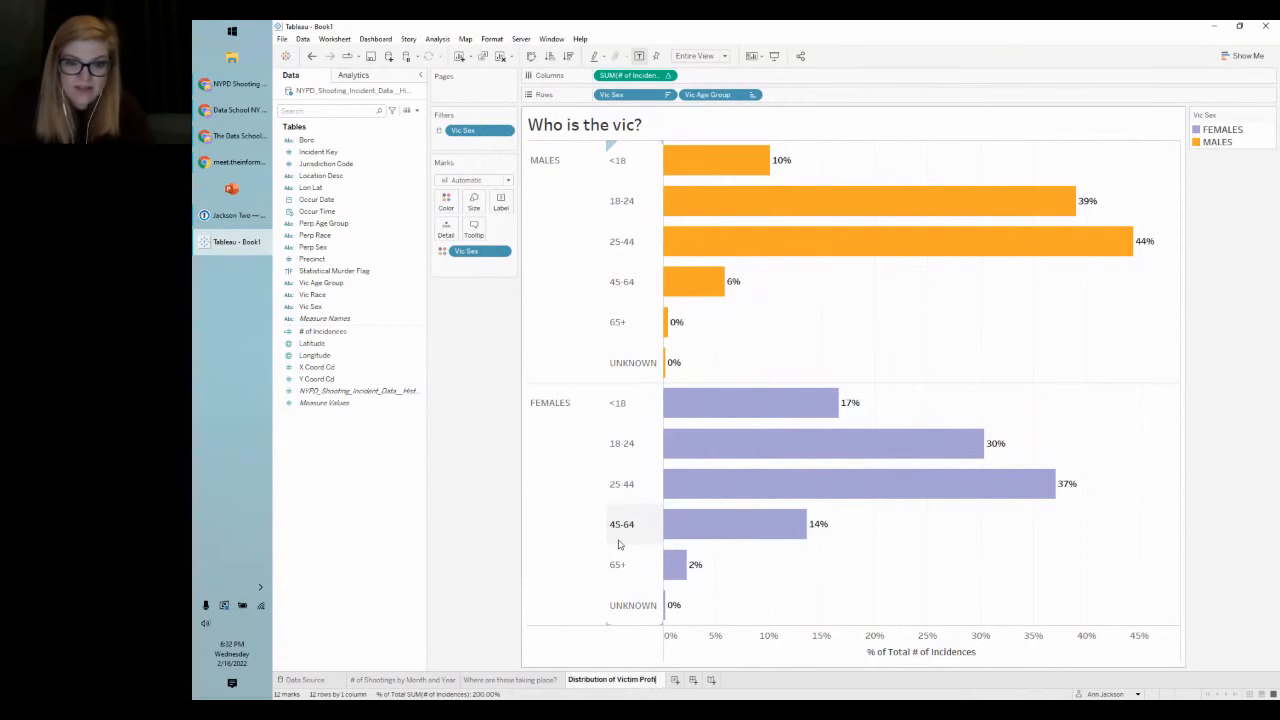
pyautogui.press('Return')
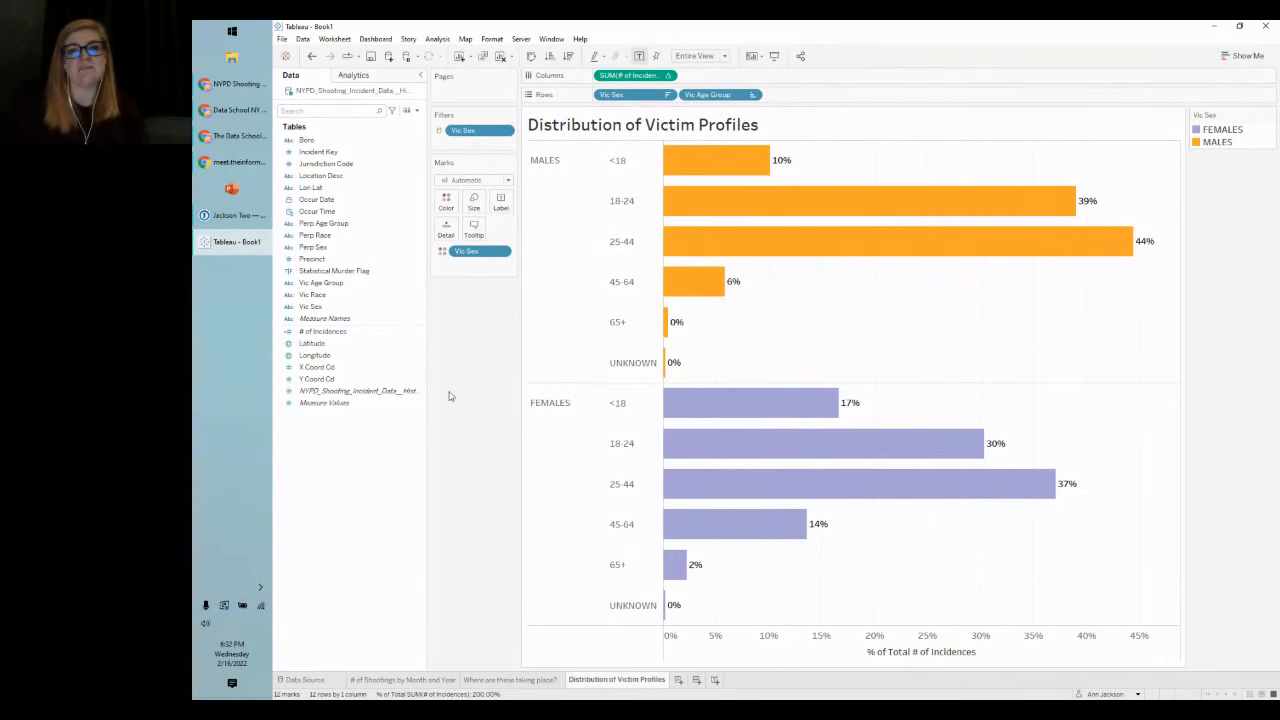
# Step: Set the font size of the Vic Sex row headers to 16 pt
pyautogui.click(557, 228)
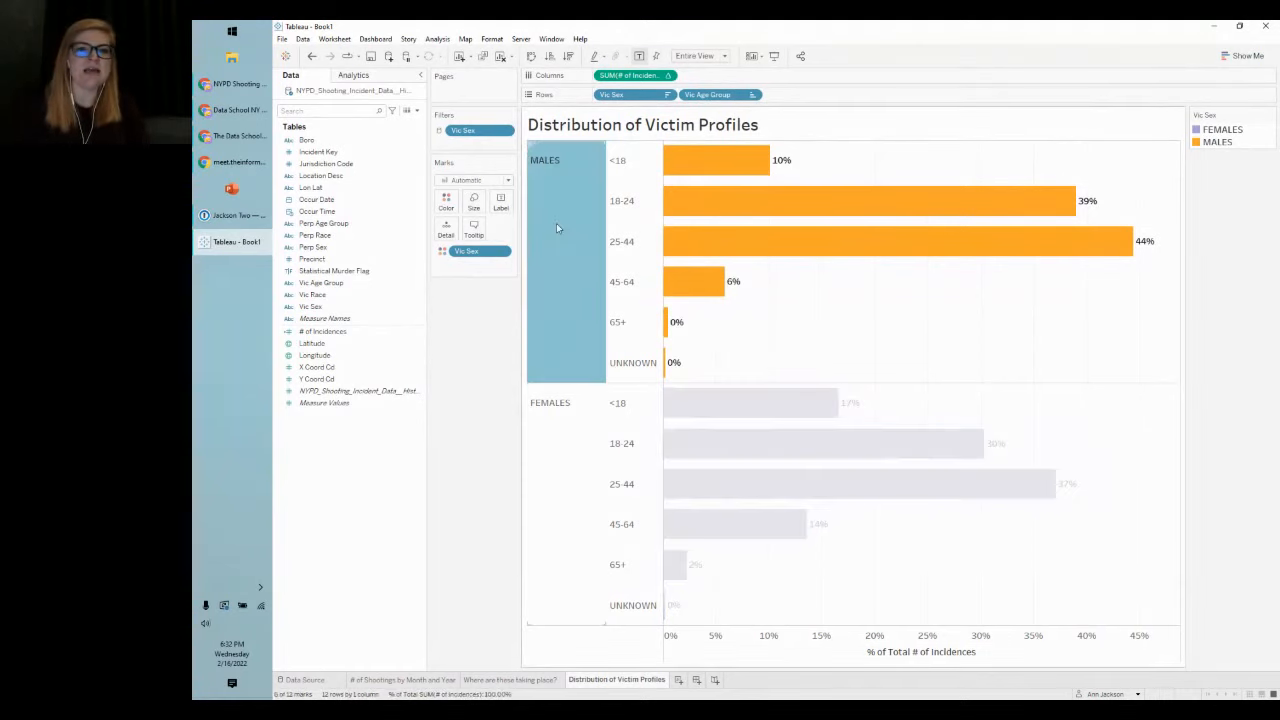
pyautogui.rightClick(557, 227)
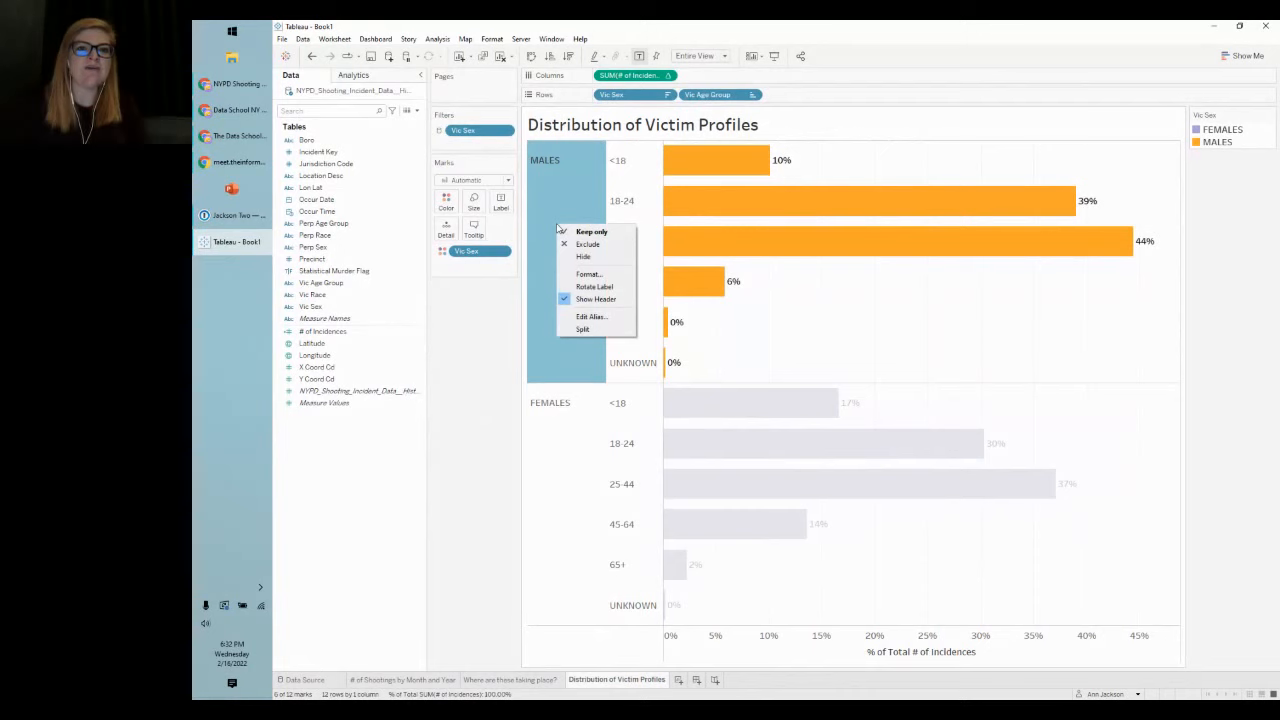
pyautogui.click(590, 274)
pyautogui.click(370, 147)
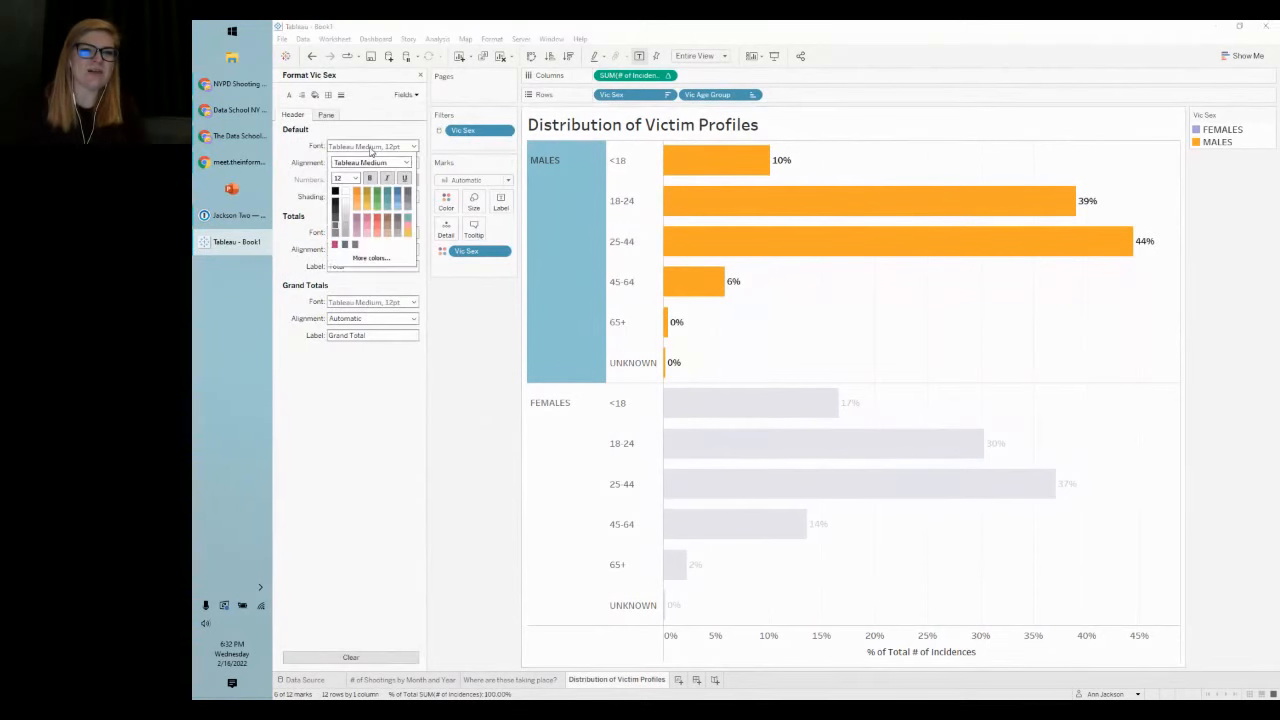
pyautogui.click(371, 148)
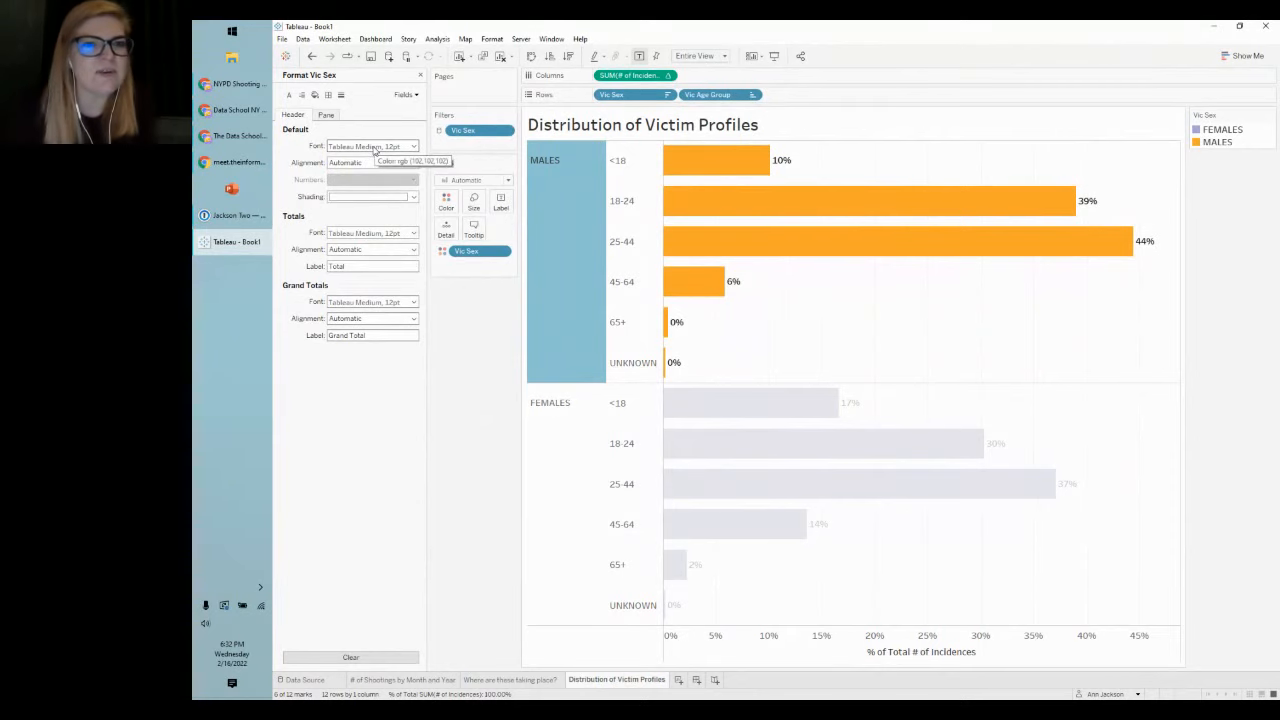
pyautogui.click(373, 148)
pyautogui.click(354, 178)
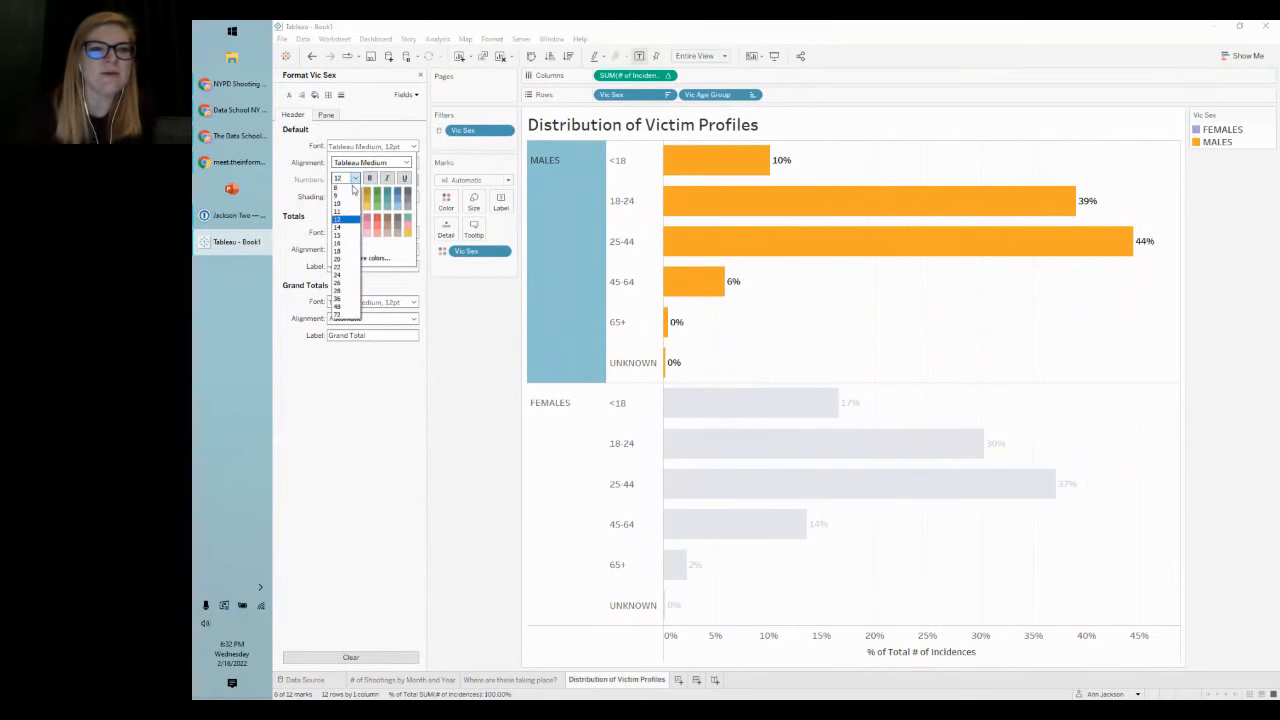
pyautogui.click(346, 242)
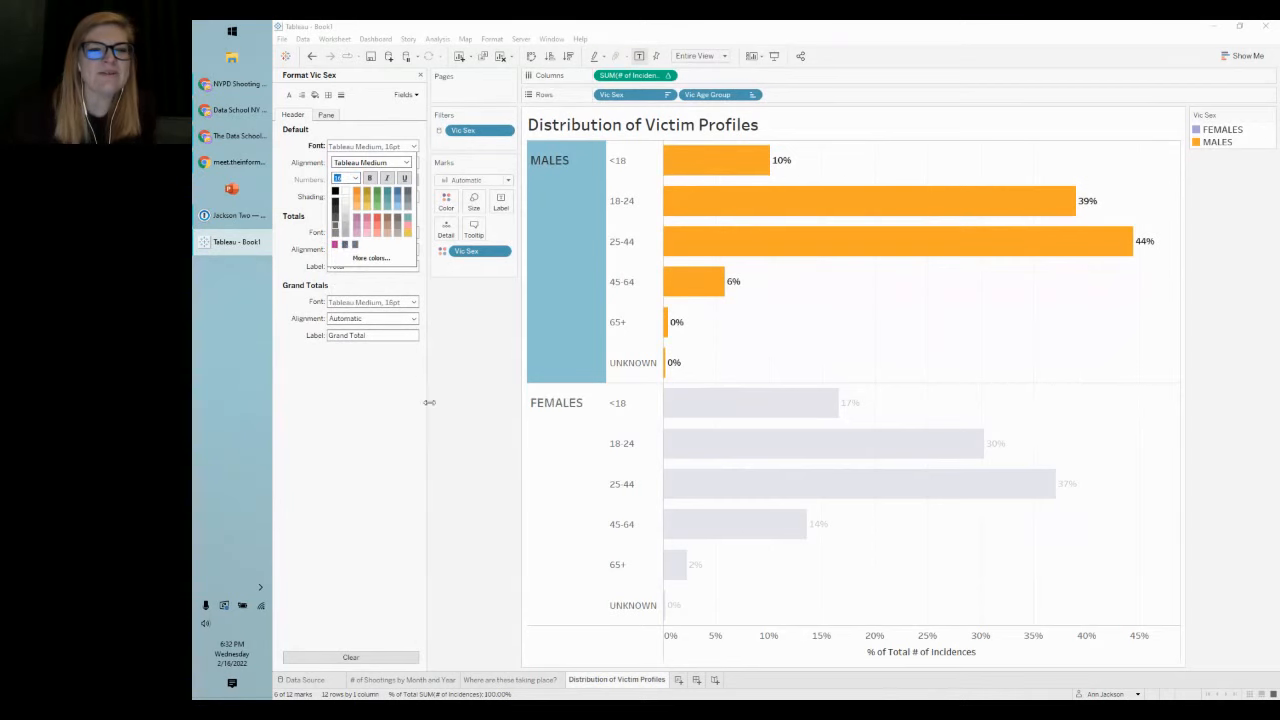
pyautogui.click(489, 441)
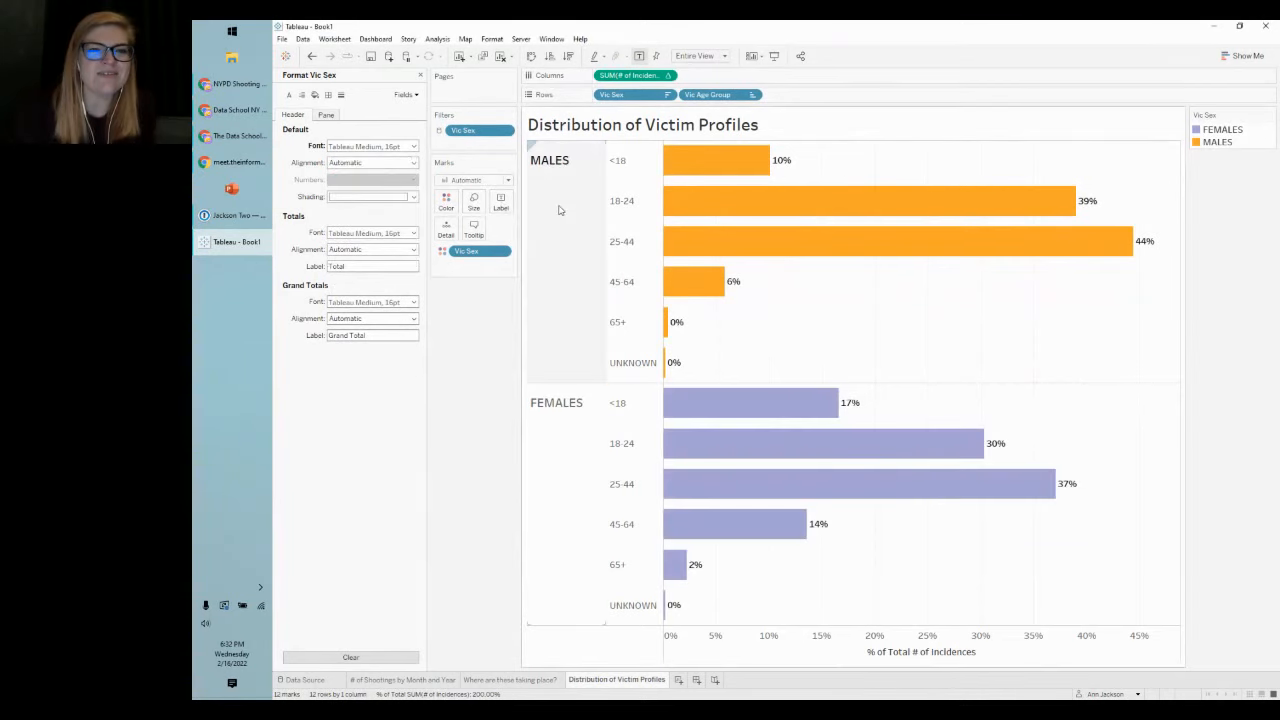
# Step: Make the MALES and FEMALES row headers bold and close the header formatting options
pyautogui.click(545, 260)
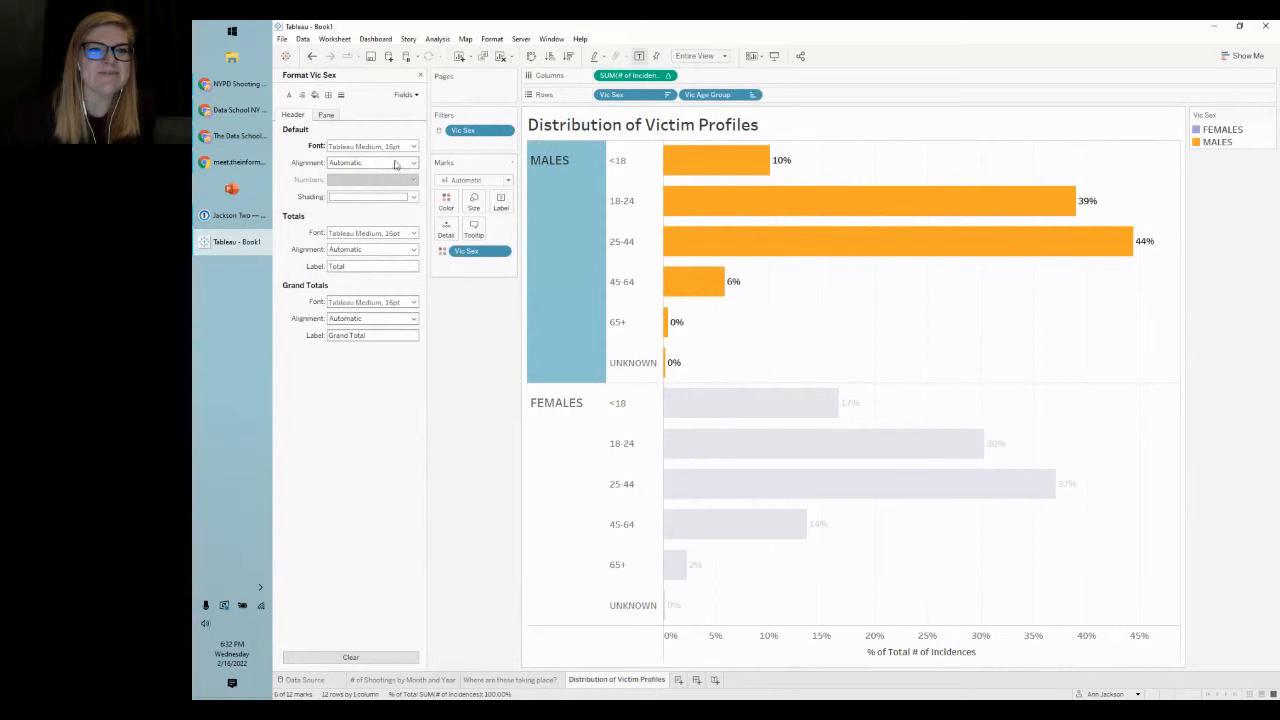
pyautogui.click(366, 147)
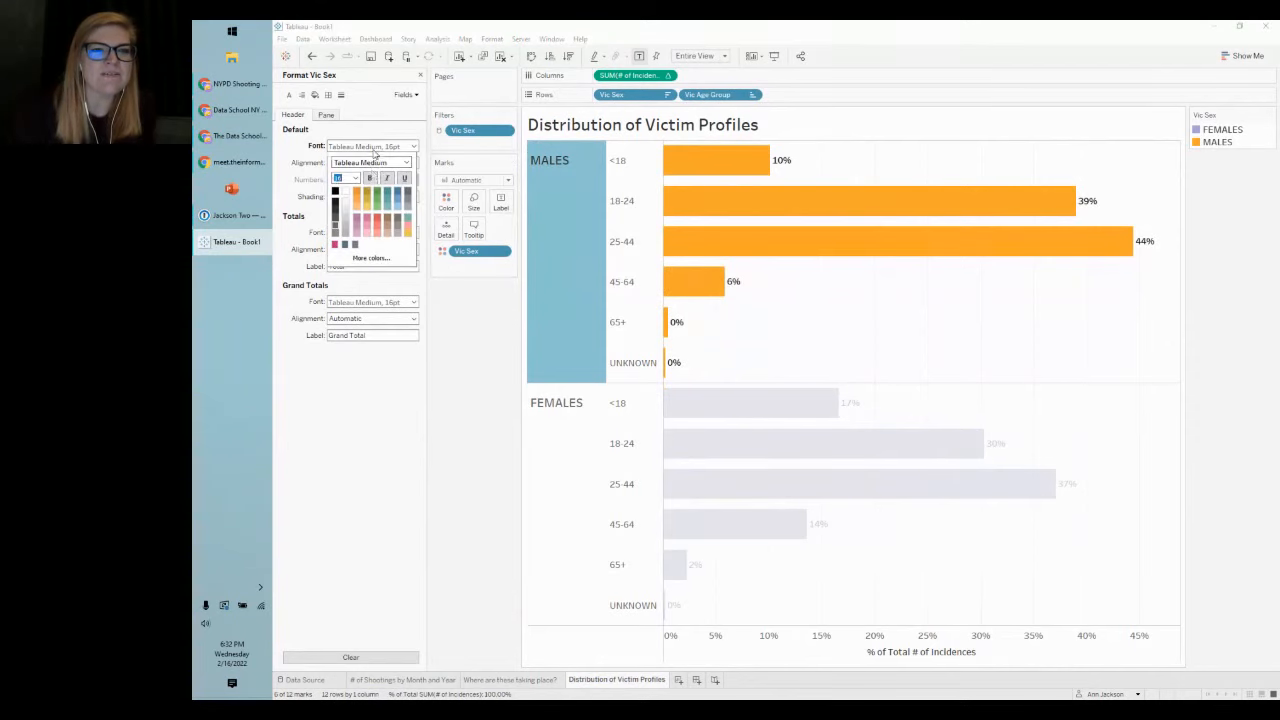
pyautogui.click(370, 179)
pyautogui.click(507, 477)
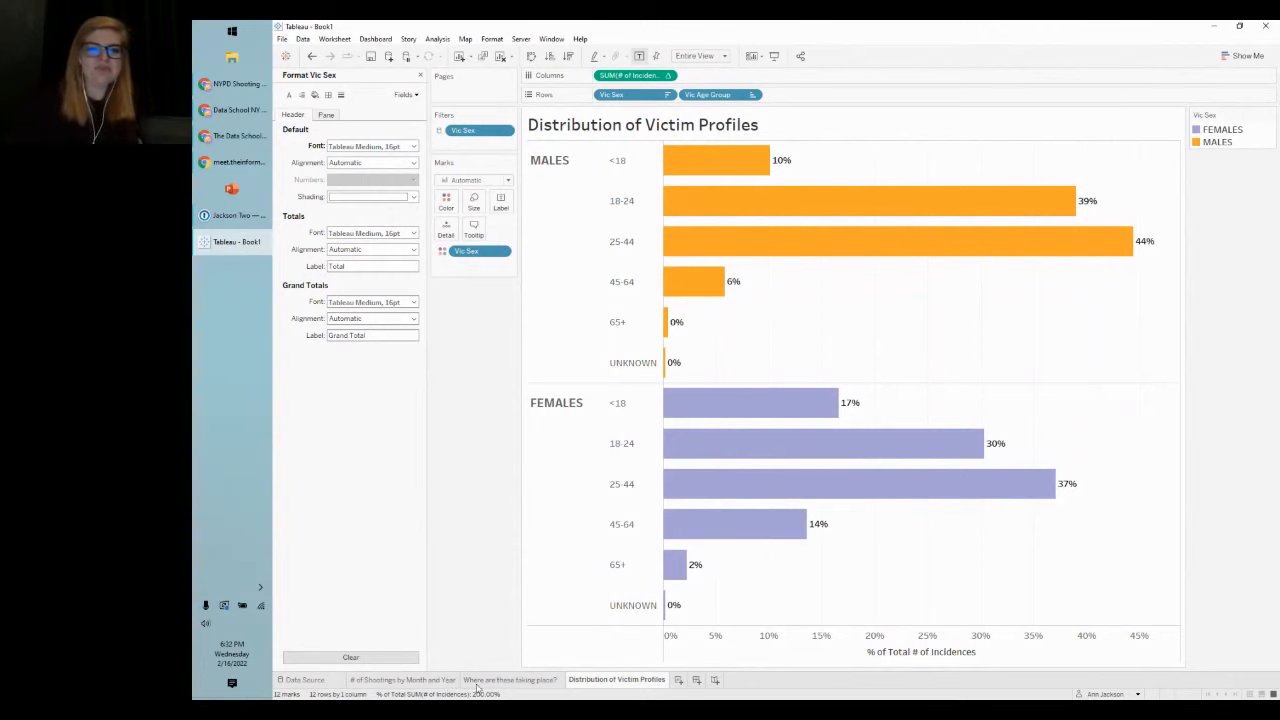
pyautogui.click(420, 76)
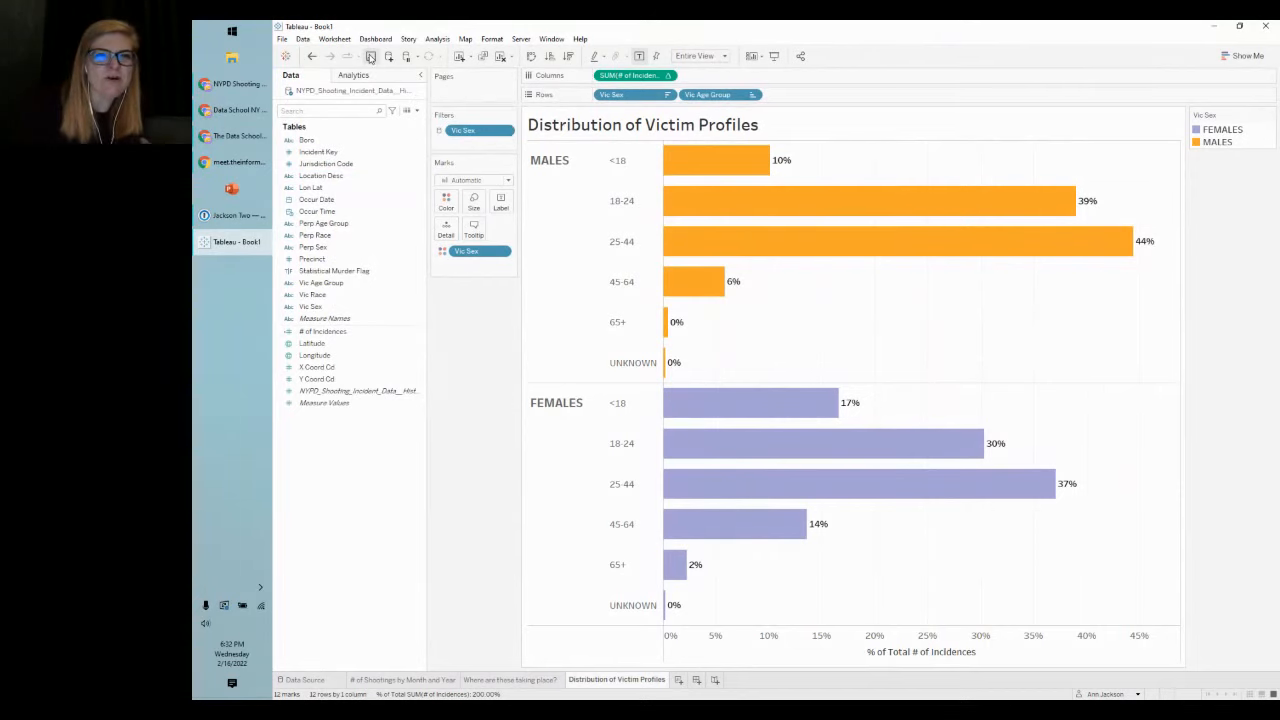
# Step: Save the workbook in the Workbooks folder as "Tableau Training 2.16.2022"
pyautogui.click(370, 57)
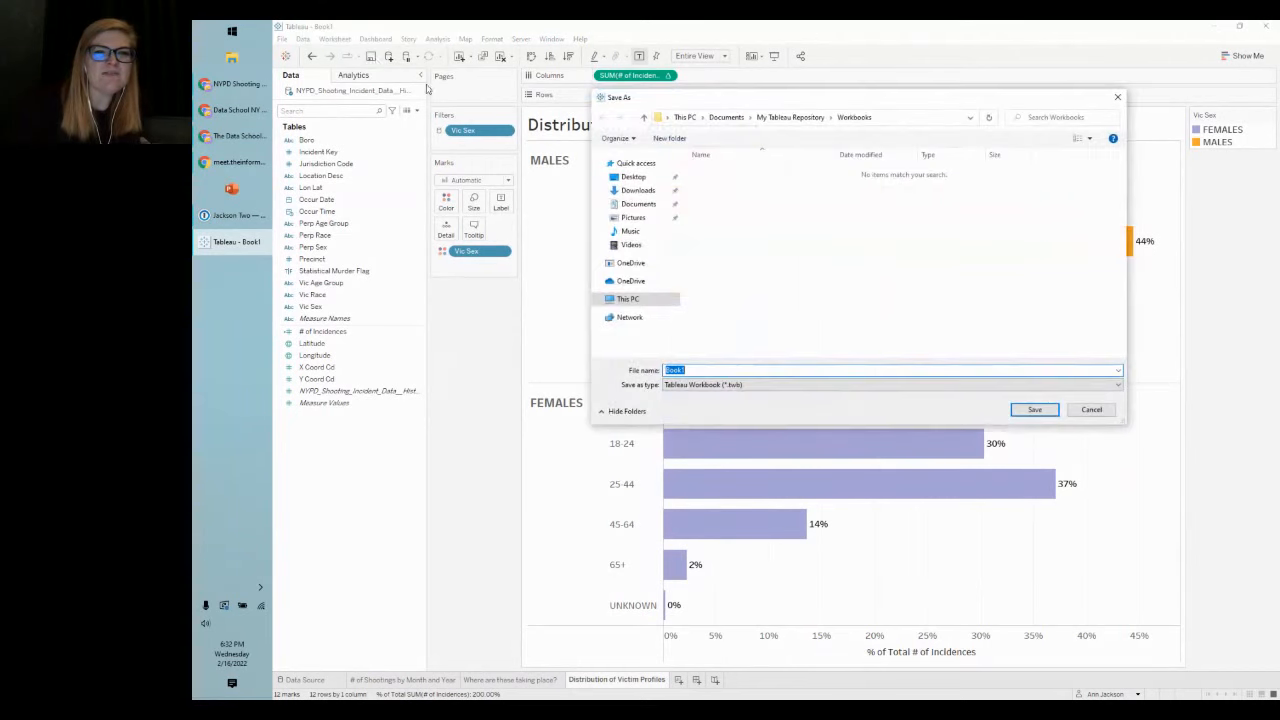
pyautogui.moveTo(800, 104); pyautogui.dragTo(780, 244)
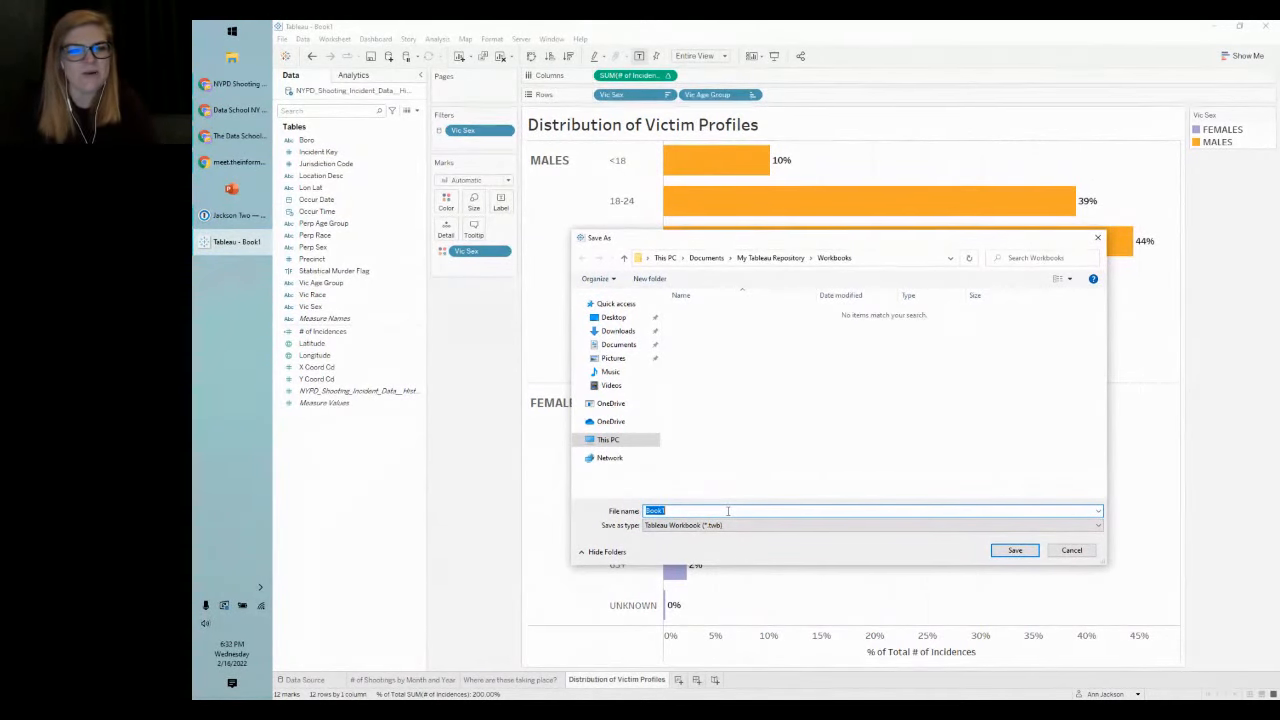
pyautogui.write('Tableau')
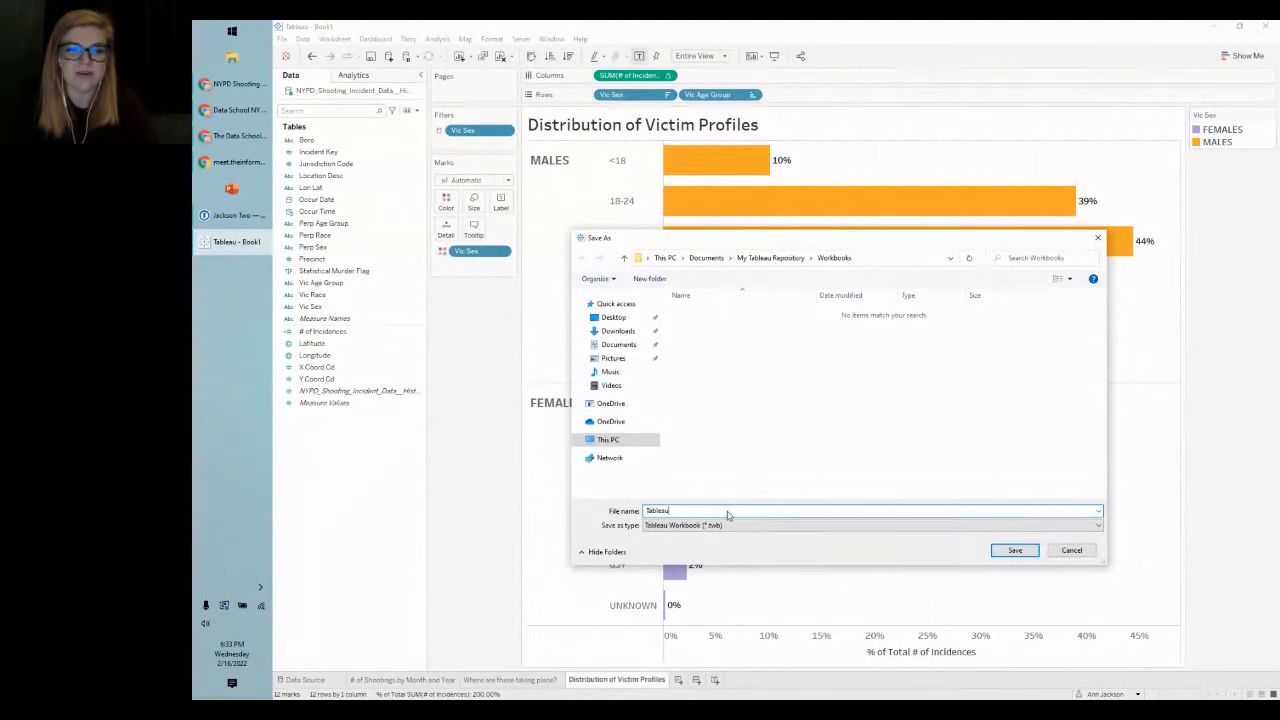
pyautogui.write(' Training 2.16.2022')
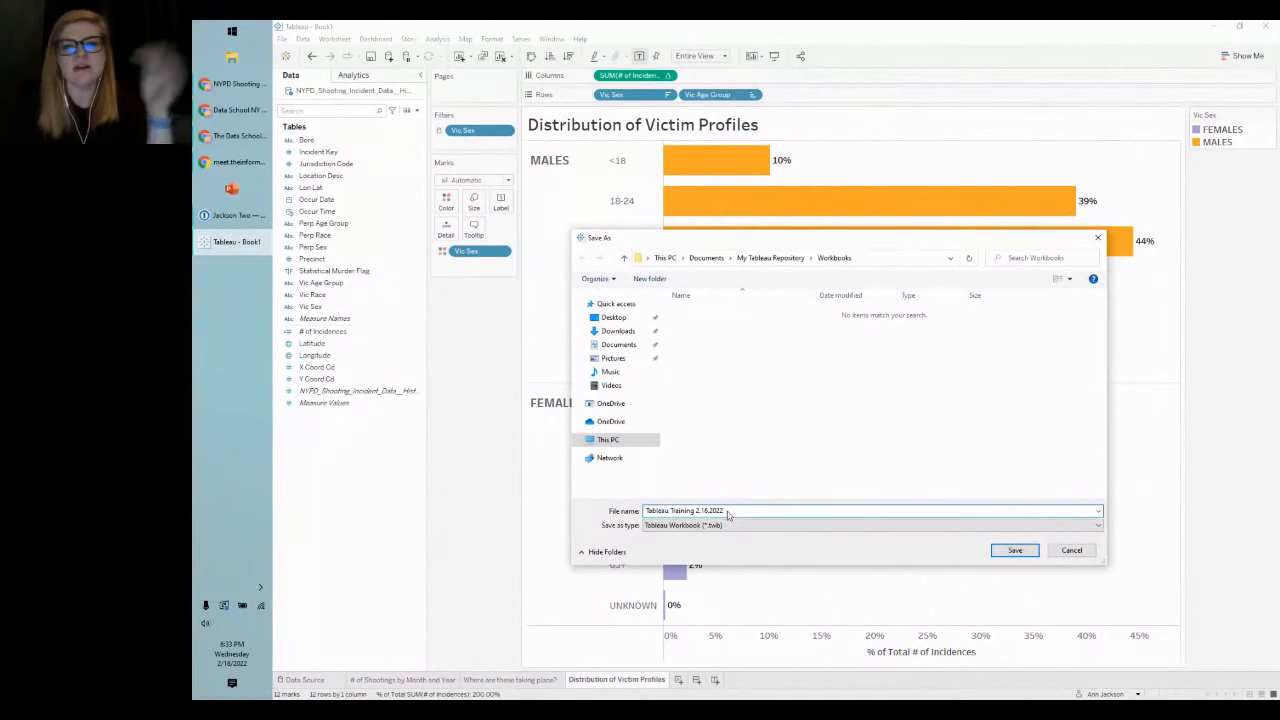
pyautogui.press('Return')
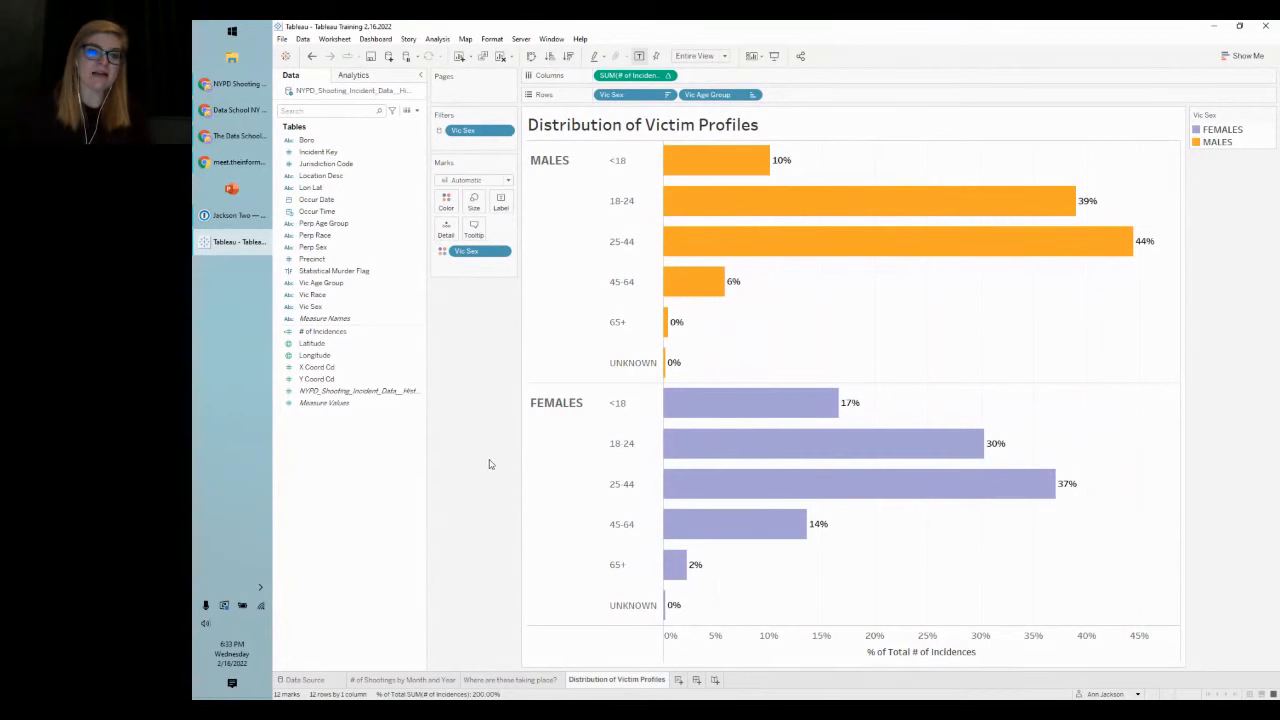
# Step: Review the shootings by month and year, location map, and victim profile worksheets
pyautogui.click(398, 680)
pyautogui.click(492, 679)
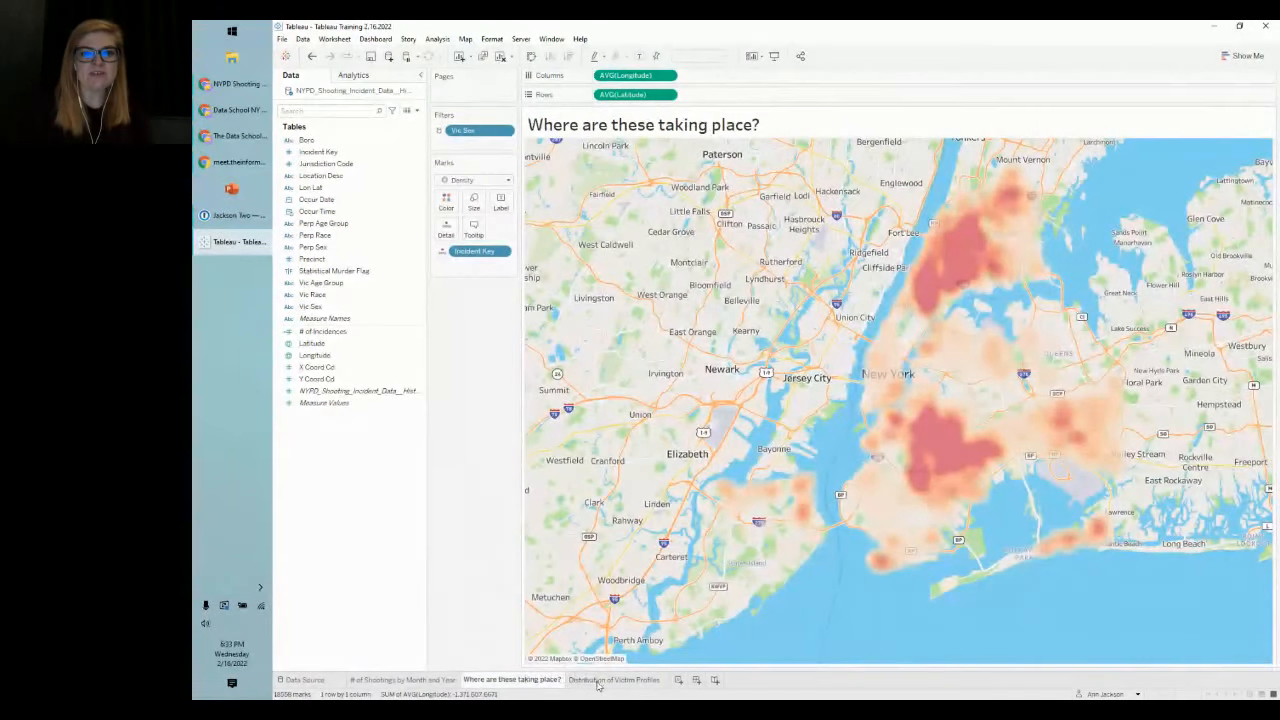
pyautogui.click(584, 680)
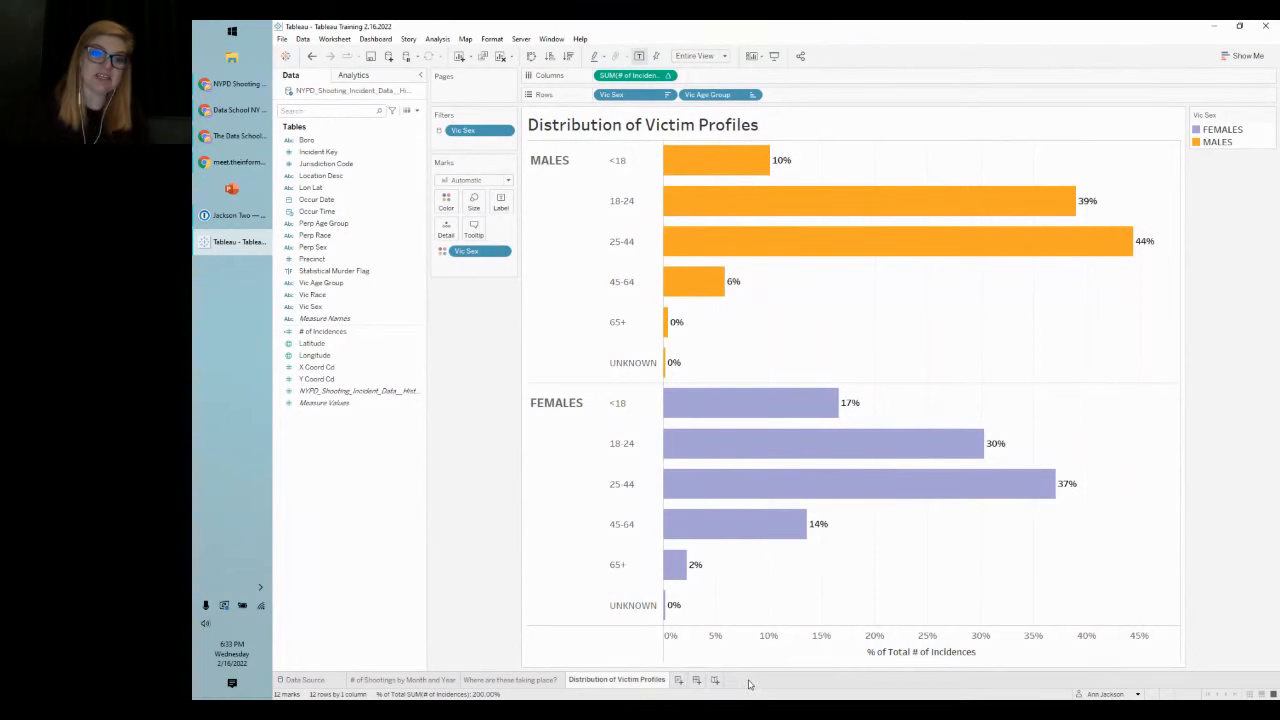
pyautogui.click(678, 681)
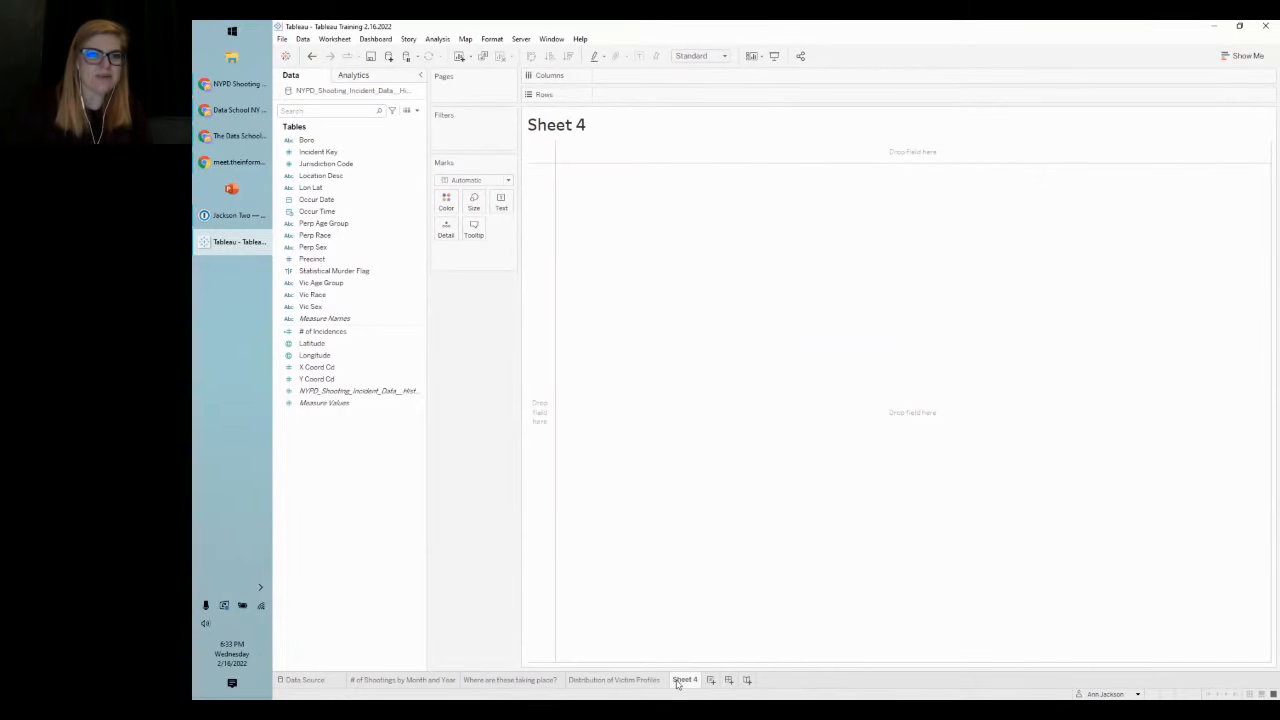
pyautogui.rightClick(678, 684)
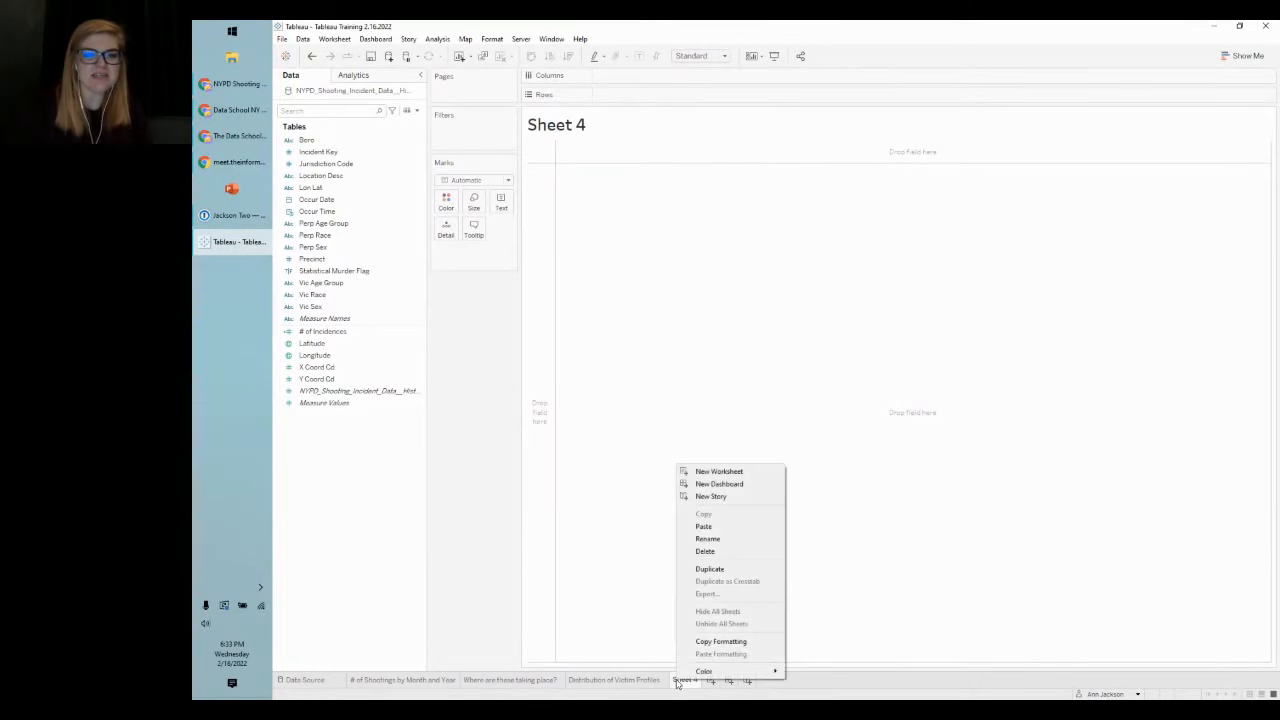
pyautogui.click(705, 552)
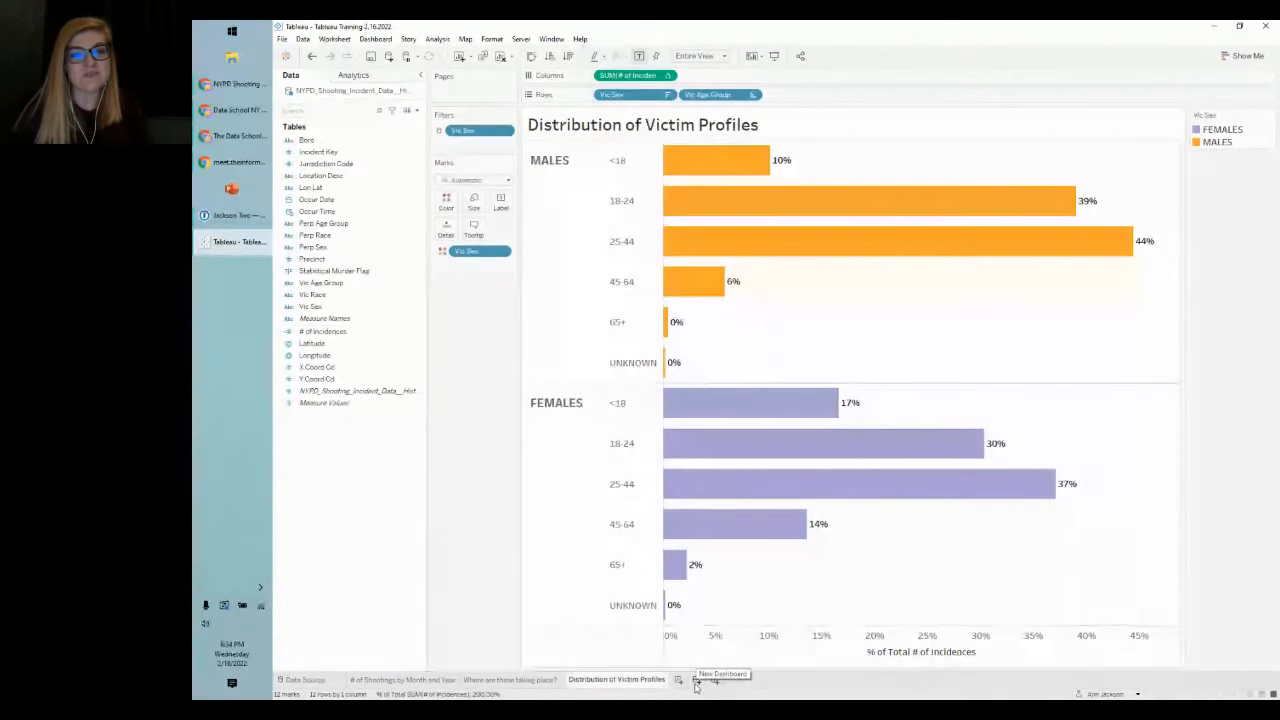
# Step: Create a new dashboard and add the "Where are these taking place?" map and the "Distribution of Victim Profiles" sheet
pyautogui.click(696, 684)
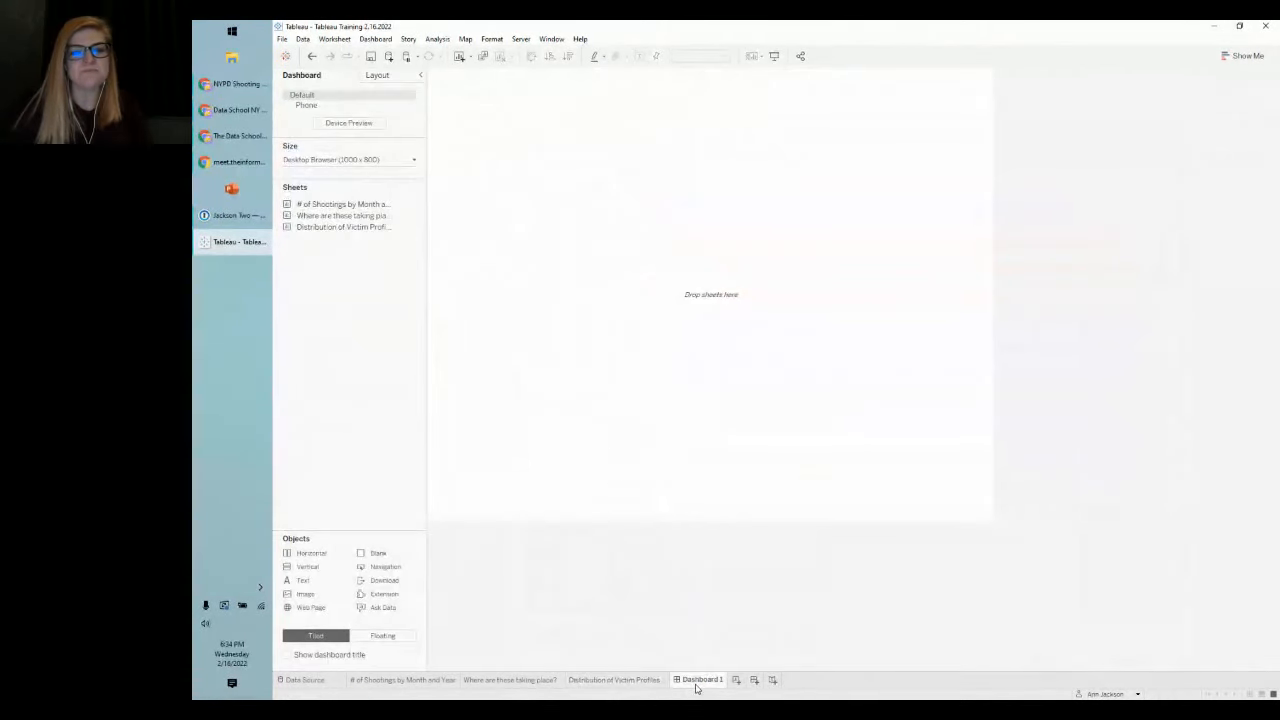
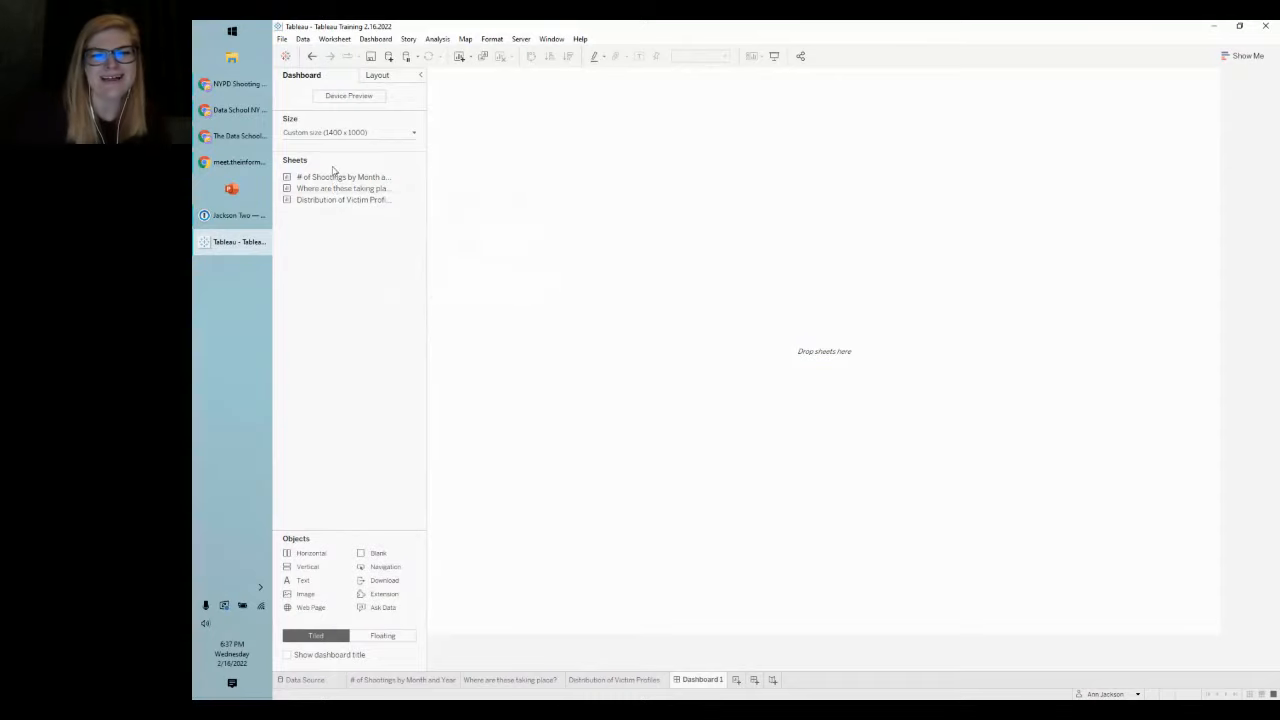
pyautogui.moveTo(334, 180)
pyautogui.moveTo(338, 188); pyautogui.dragTo(720, 189)
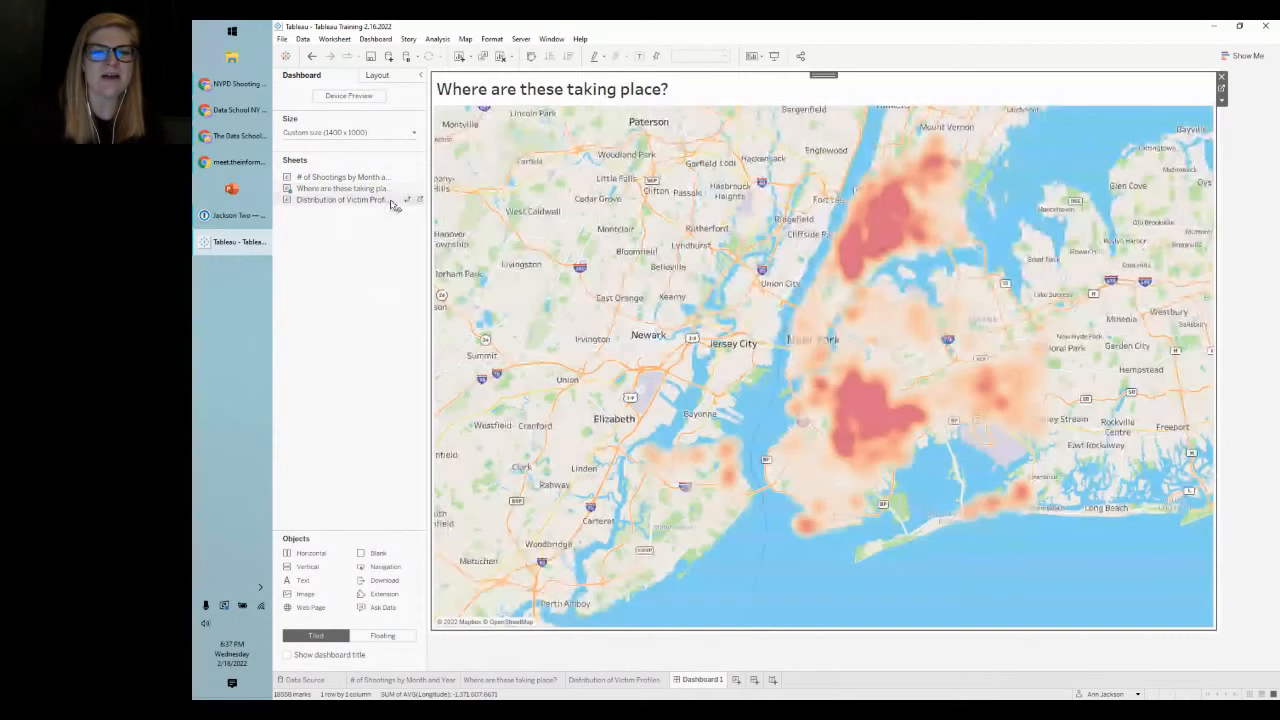
pyautogui.doubleClick(390, 201)
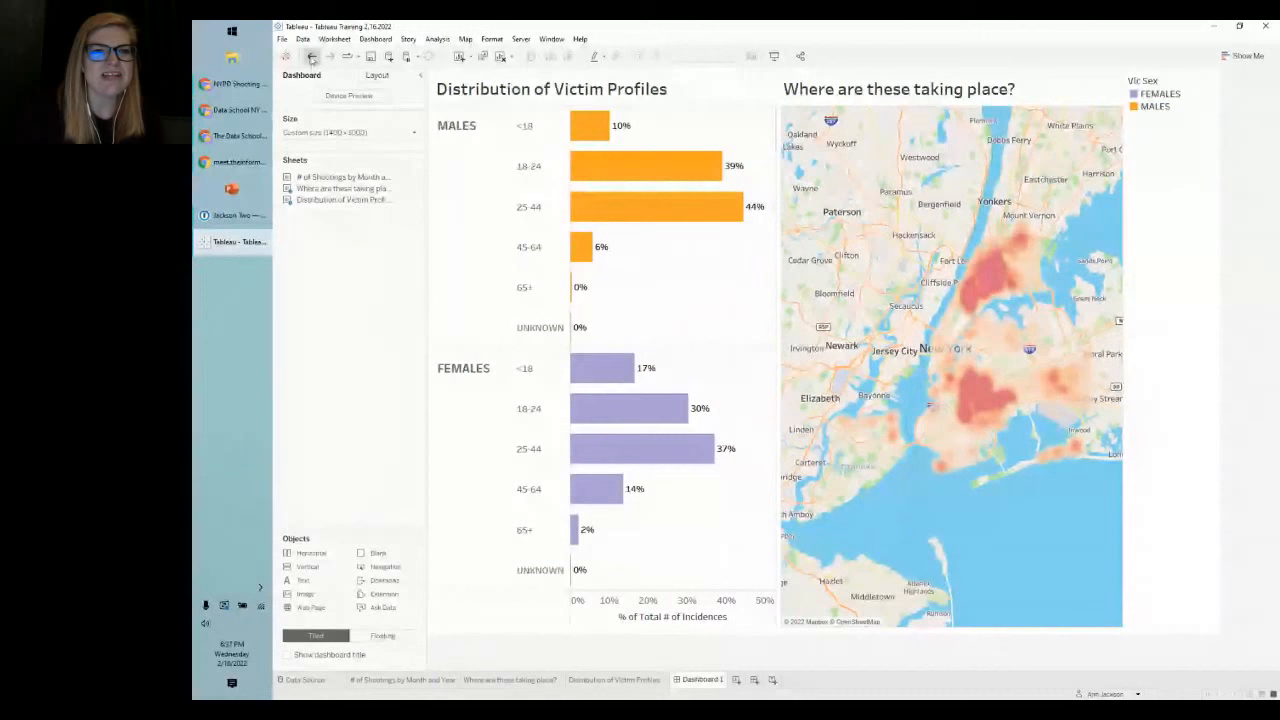
# Step: Undo the side-by-side placement, place the Distribution of Victim Profiles sheet below the map, and delete the Vic Sex legend container
pyautogui.click(312, 57)
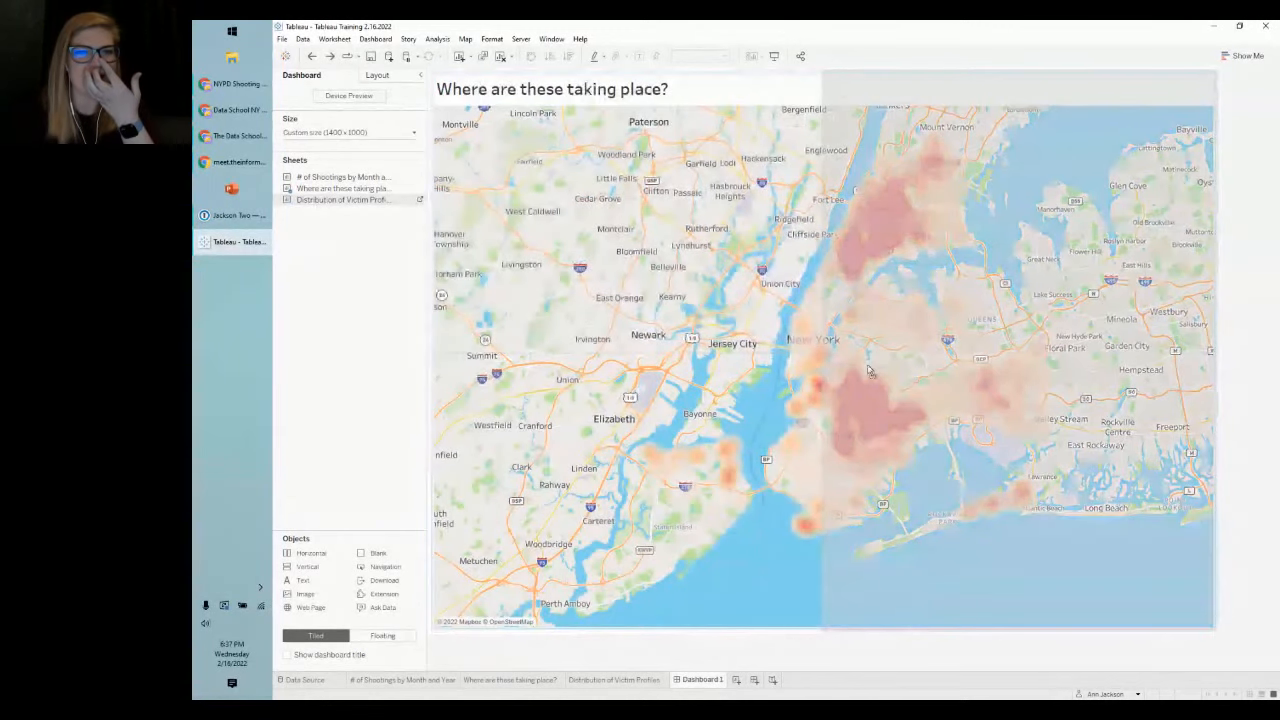
pyautogui.moveTo(868, 370); pyautogui.dragTo(863, 445)
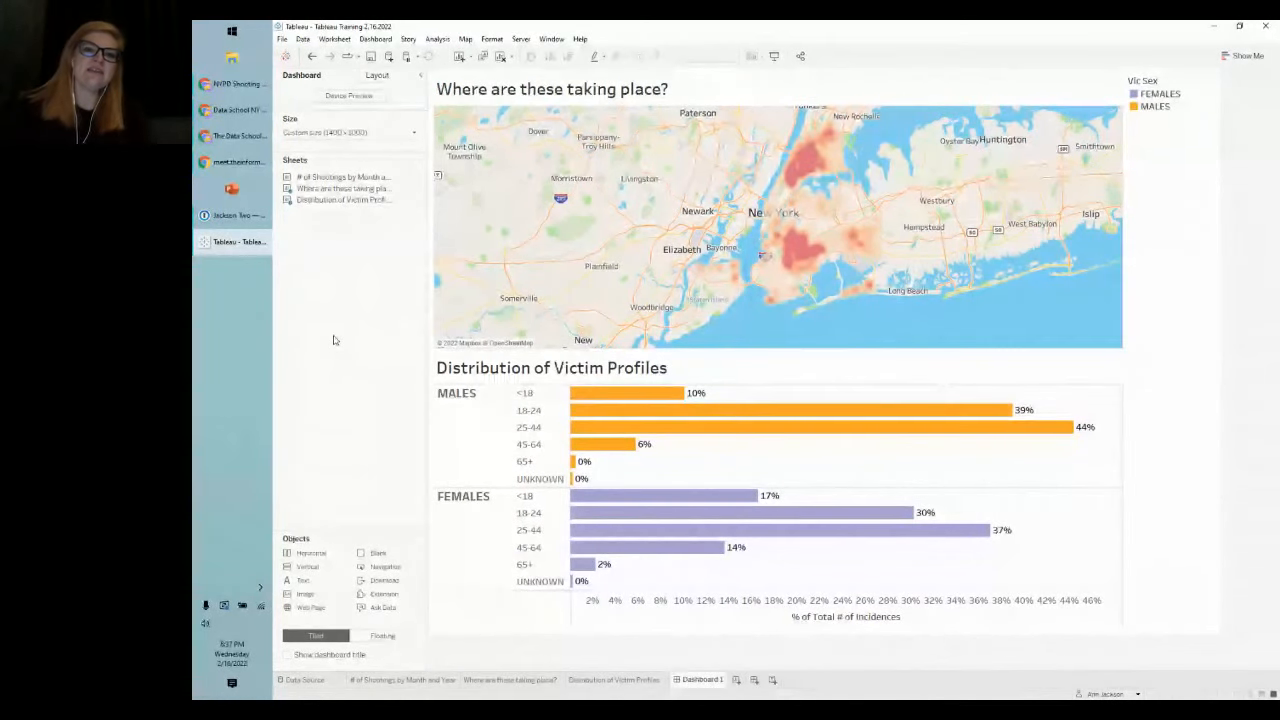
pyautogui.click(1160, 190)
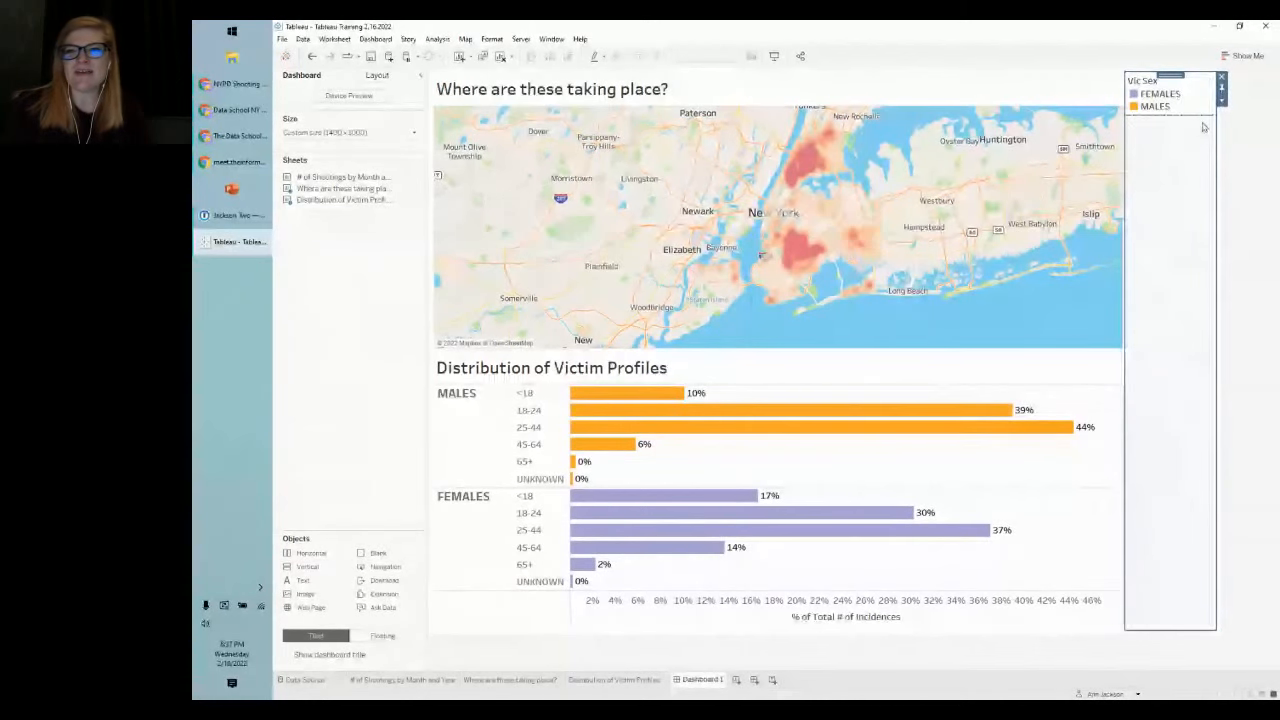
pyautogui.click(1221, 76)
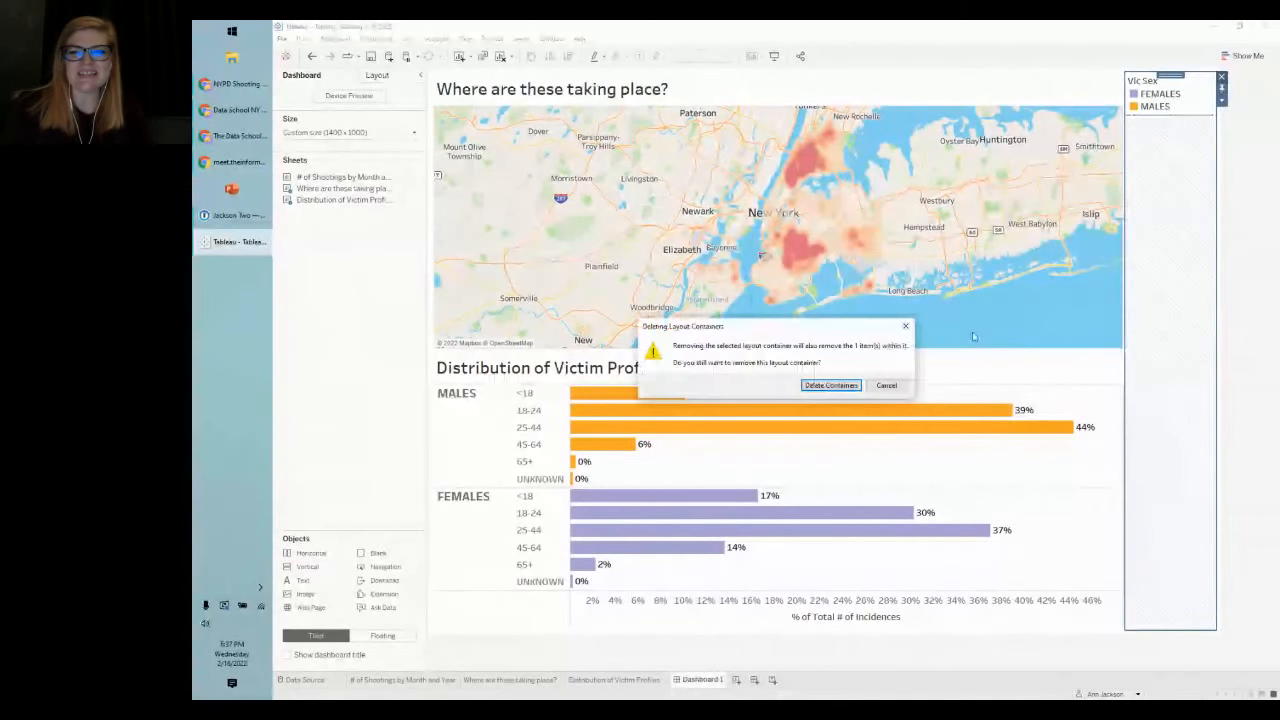
pyautogui.click(828, 386)
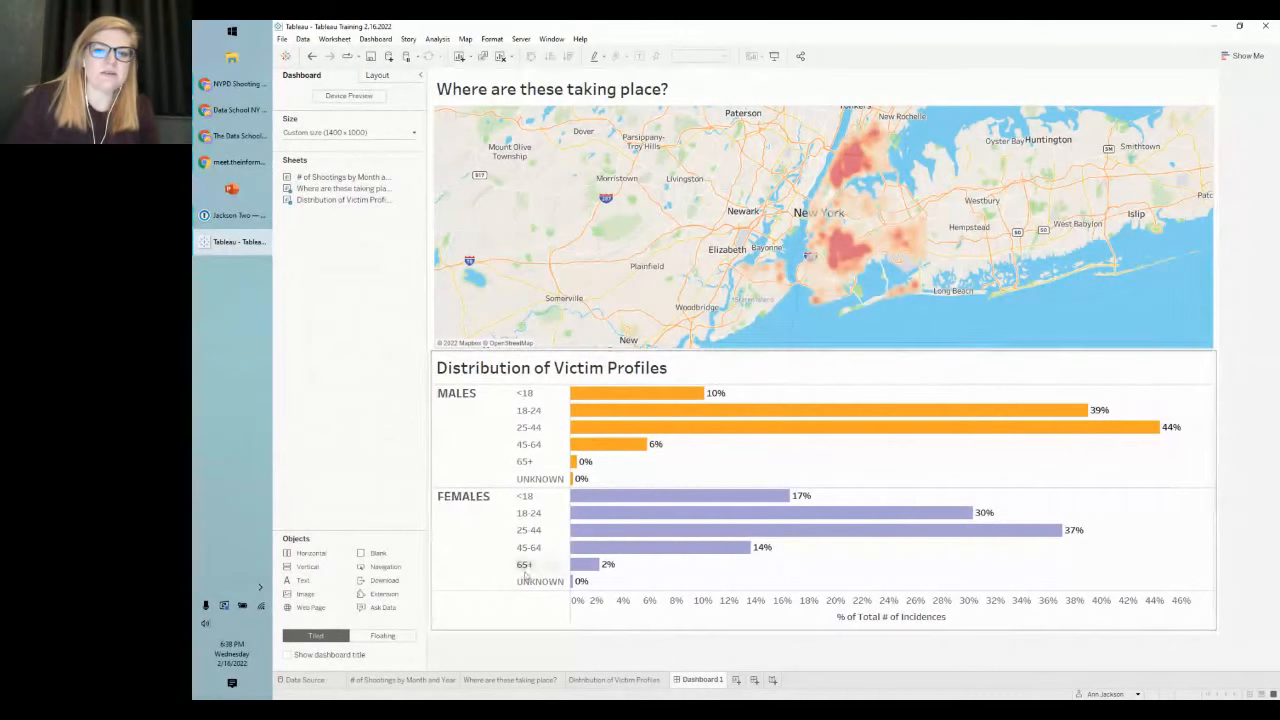
# Step: Rename the dashboard as "NYC Shooting Incidences"
pyautogui.rightClick(701, 683)
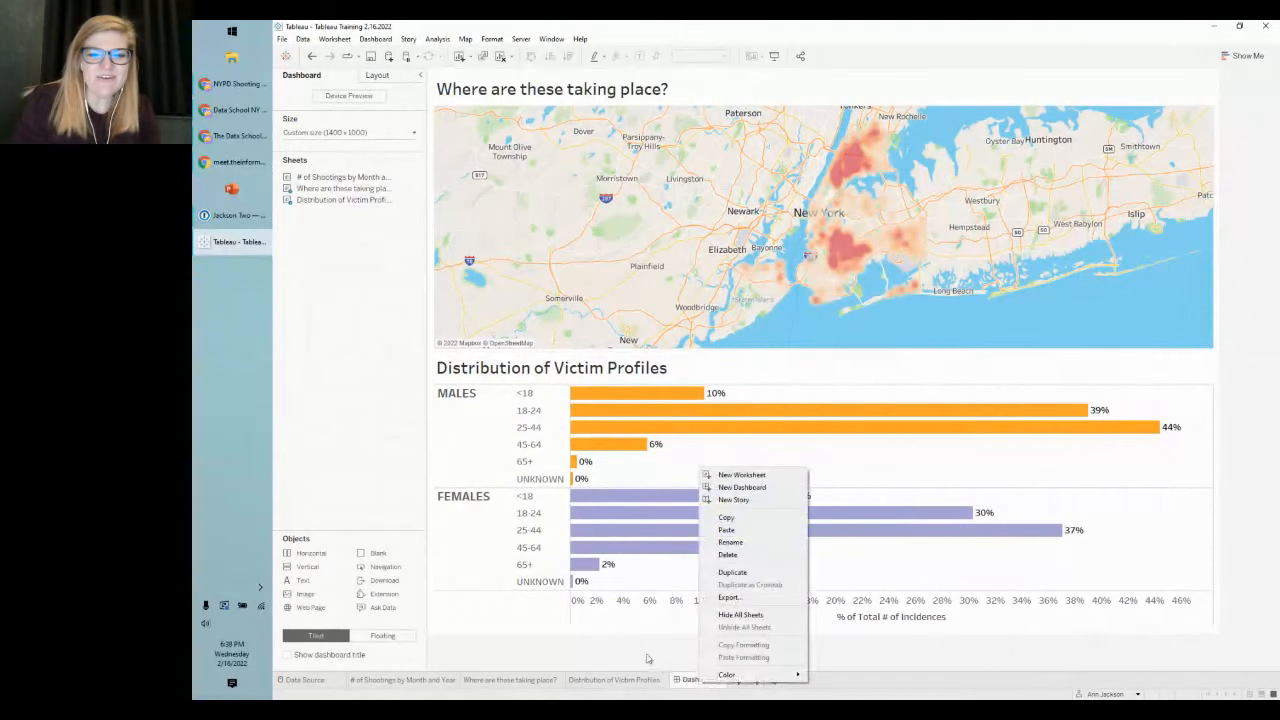
pyautogui.click(754, 543)
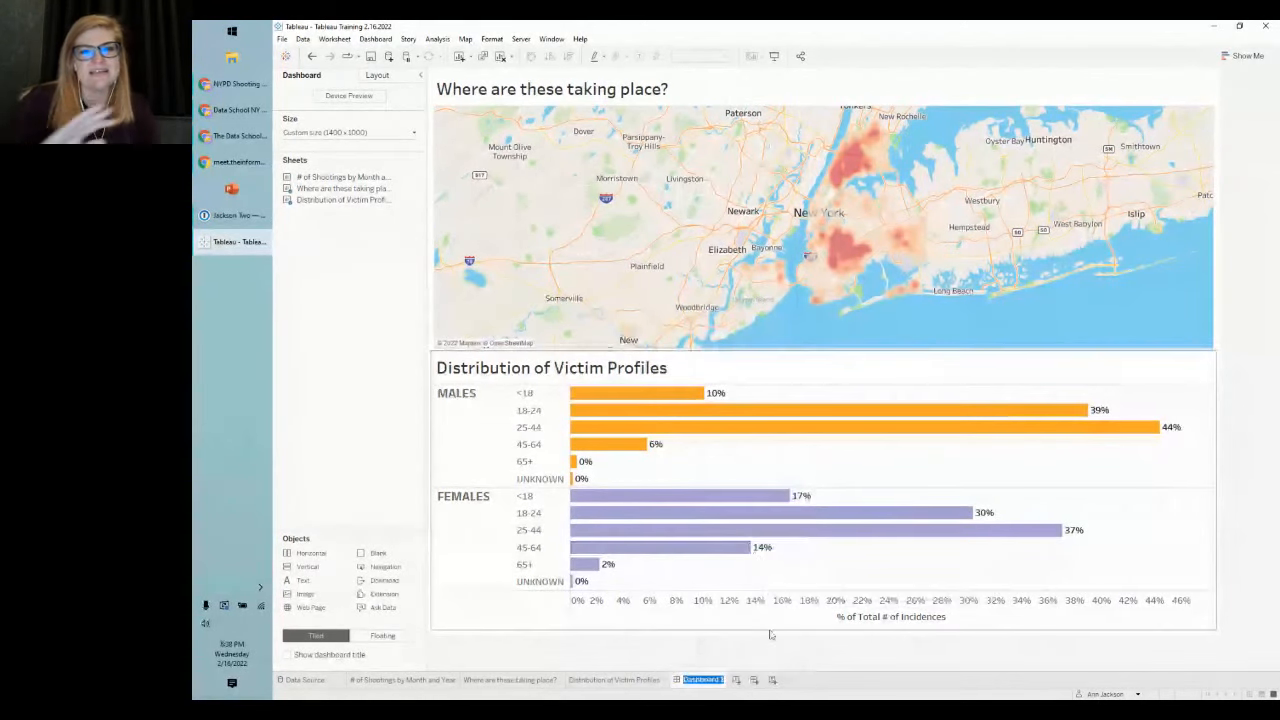
pyautogui.write('N')
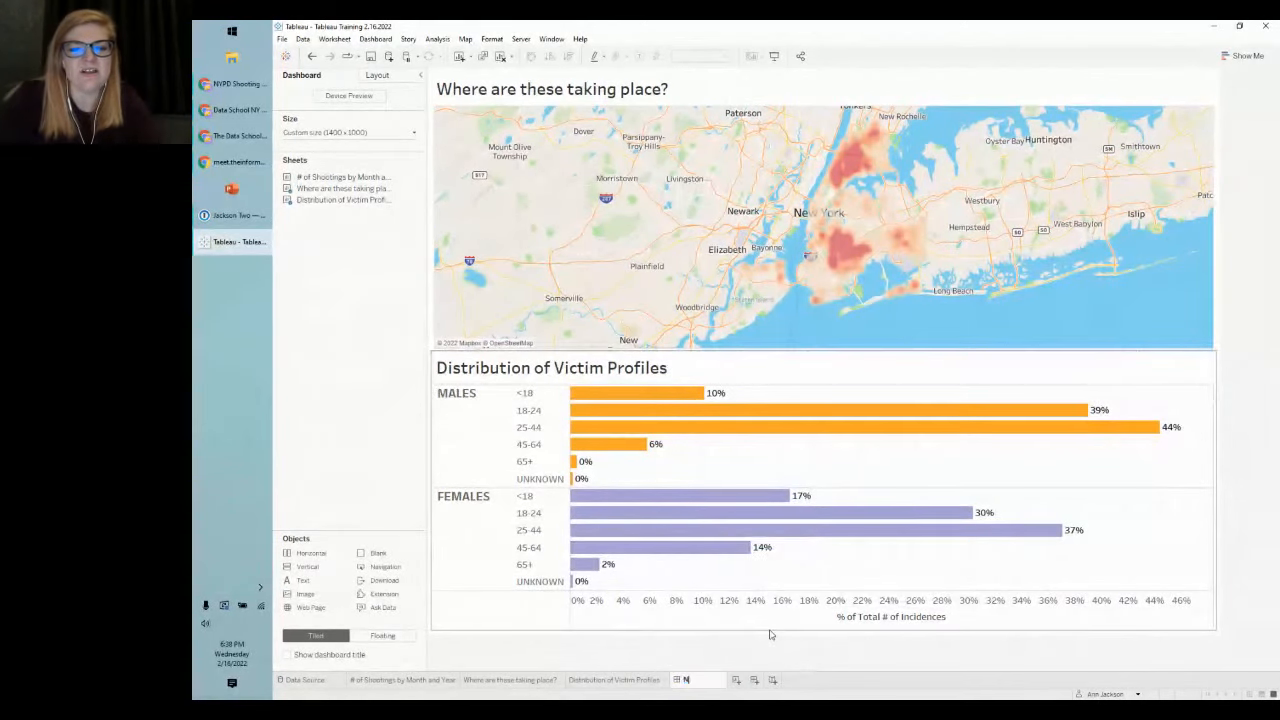
pyautogui.write('YC Shooti')
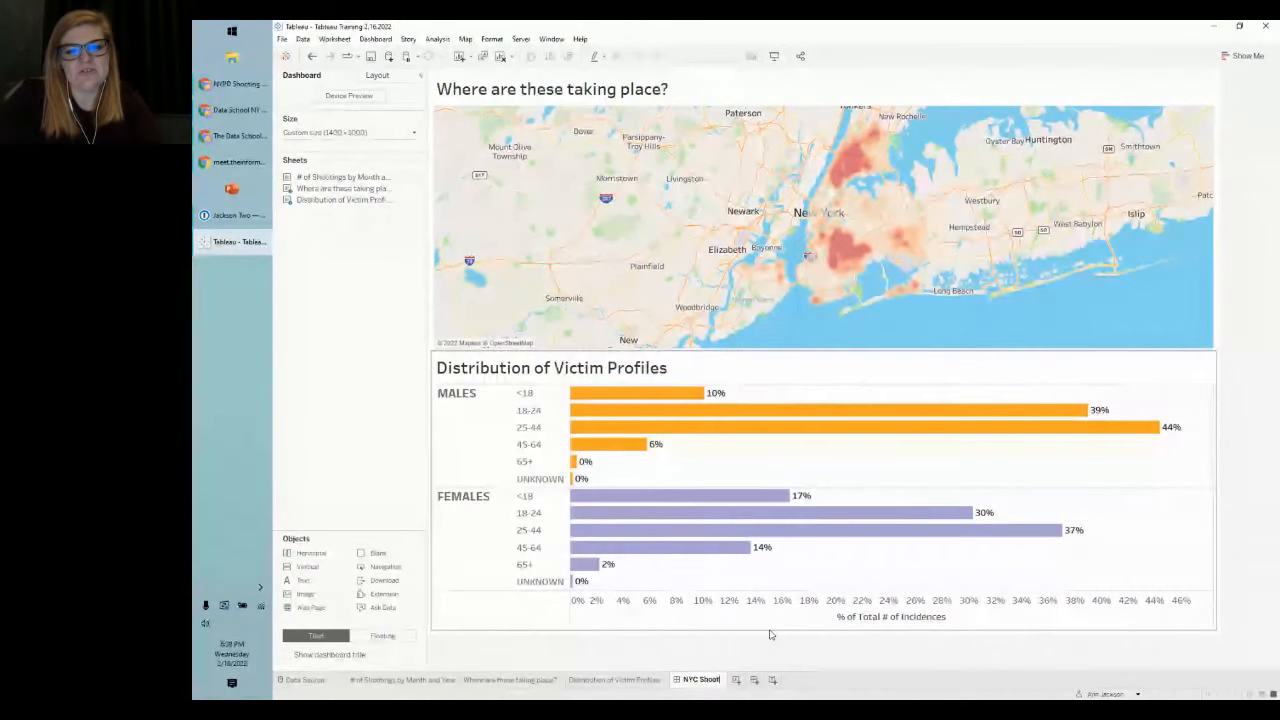
pyautogui.write('ng Incidences')
pyautogui.press('Return')
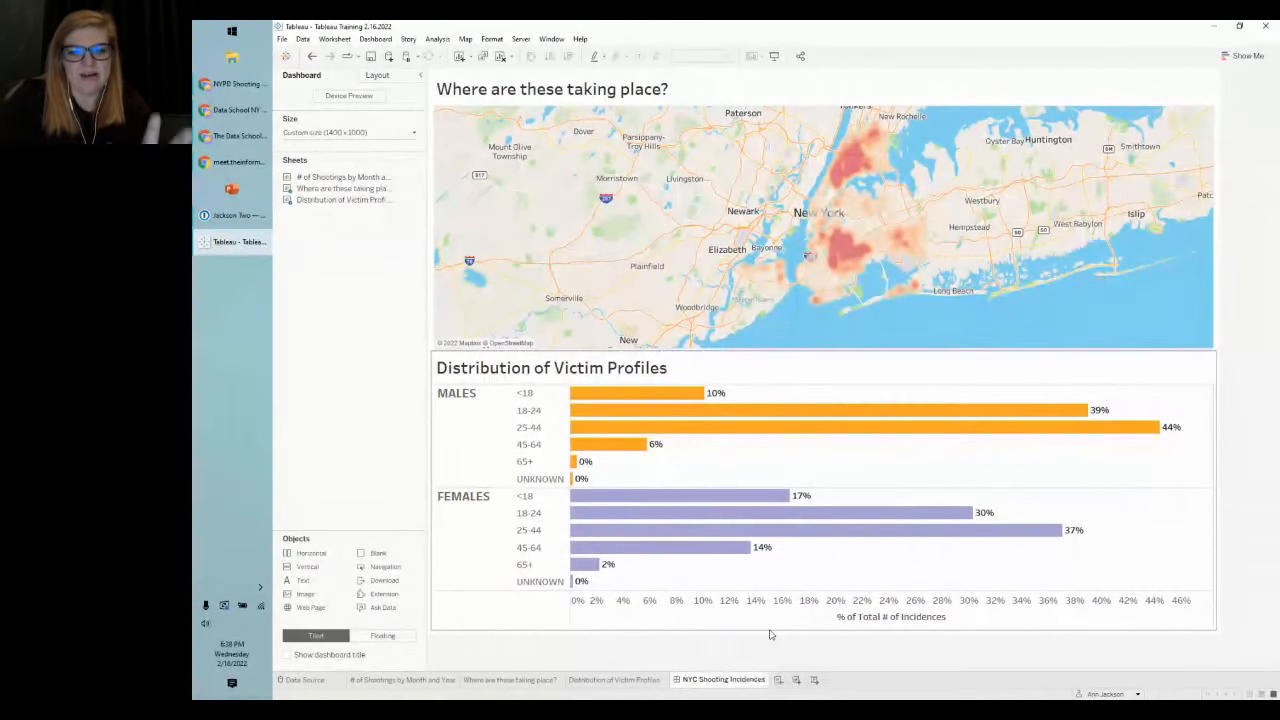
pyautogui.click(728, 640)
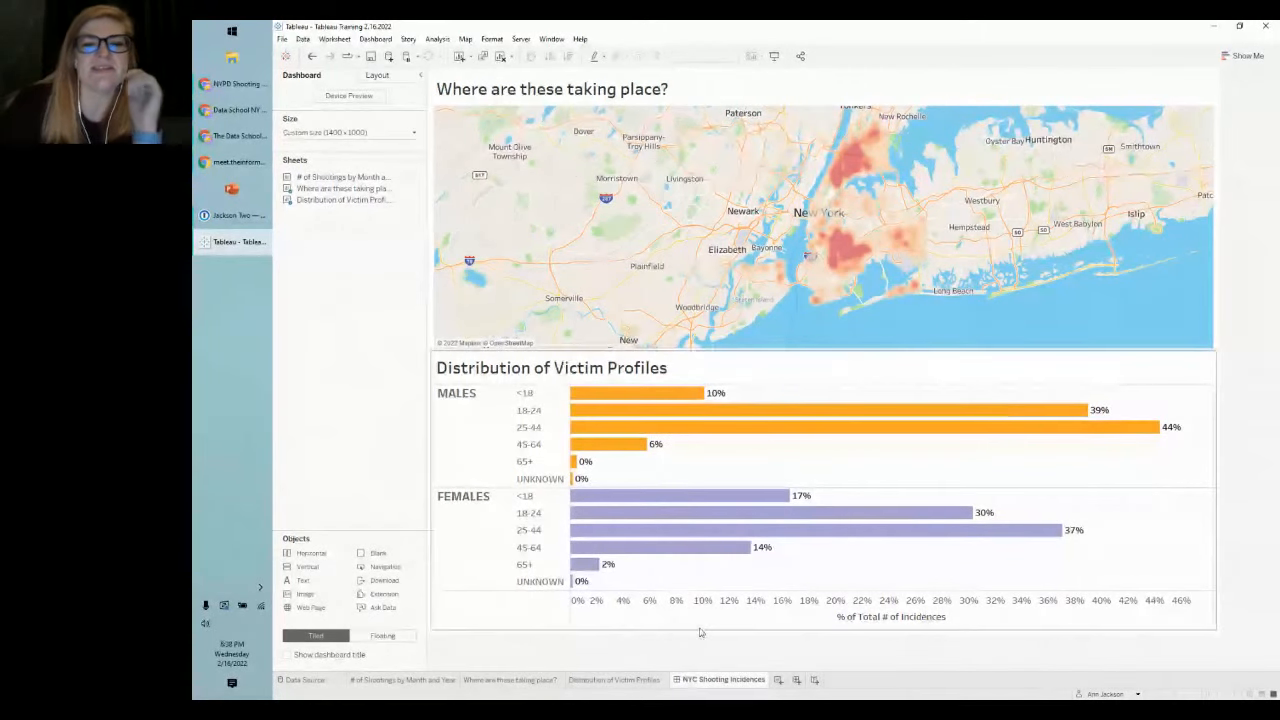
# Step: Create a new worksheet and view the underlying NYPD shooting data for the occurrence time field
pyautogui.click(778, 680)
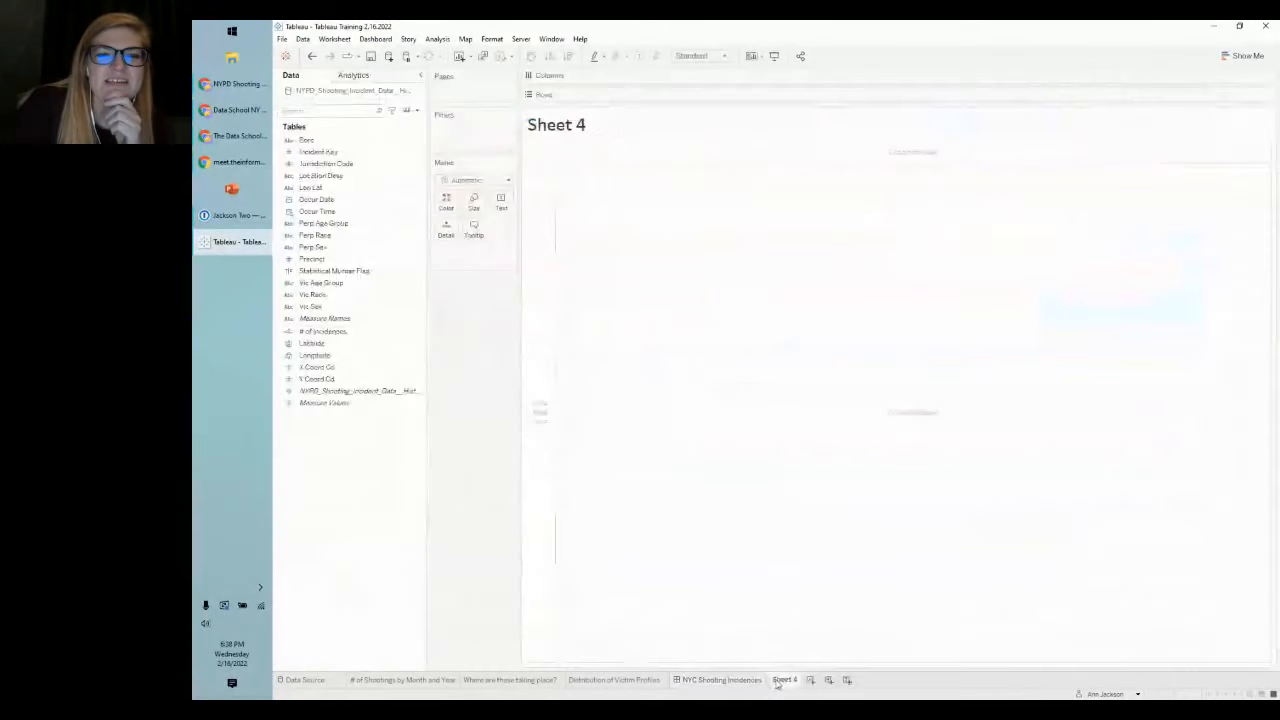
pyautogui.click(423, 684)
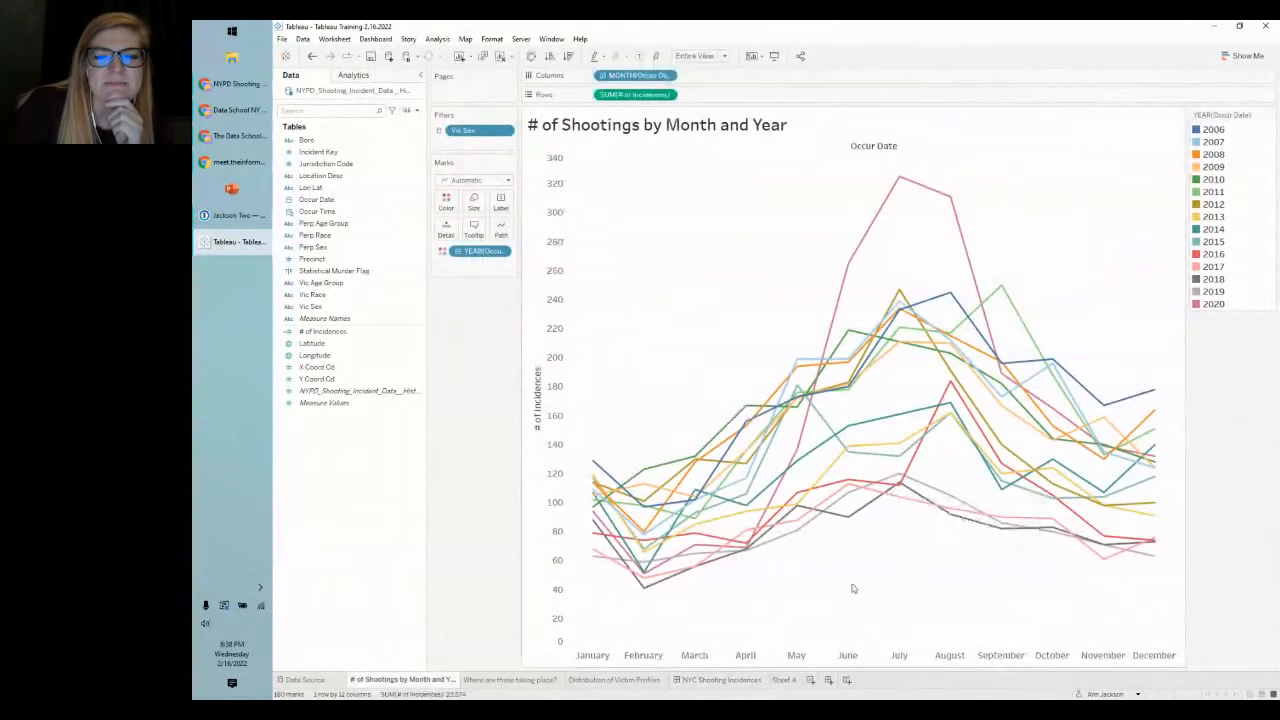
pyautogui.hotkey('ctrl', 'Tab')
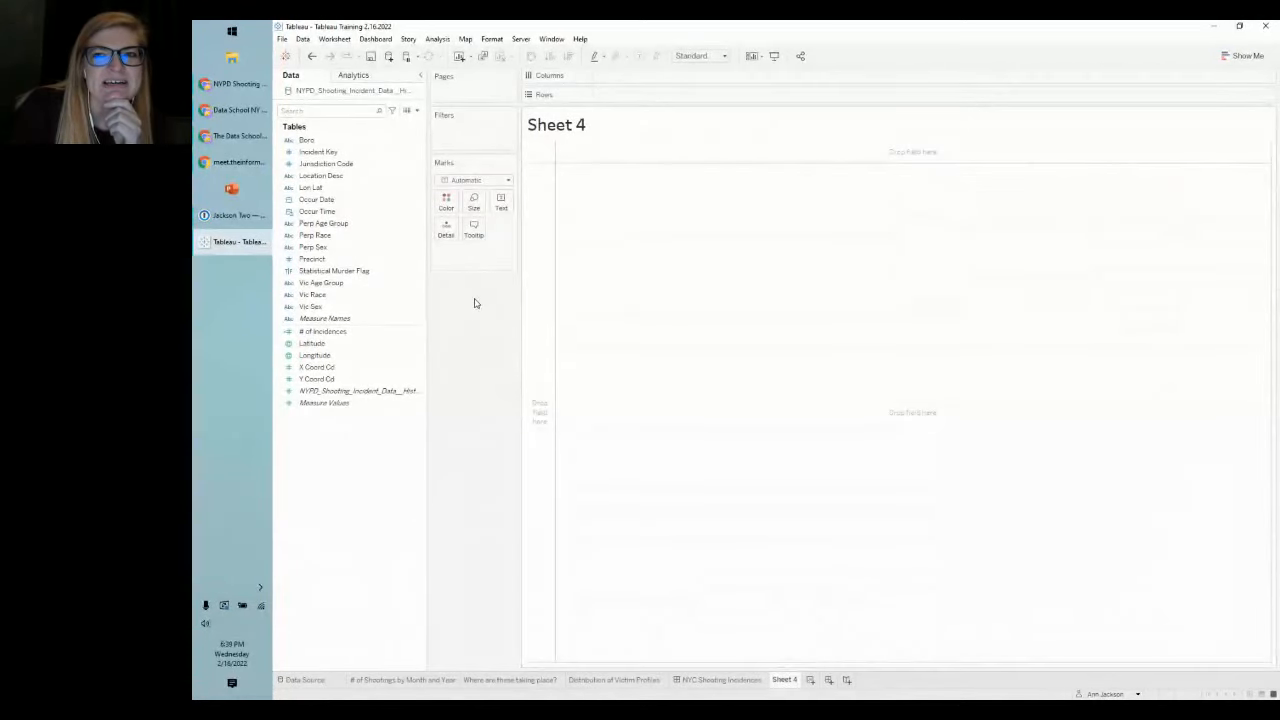
pyautogui.click(335, 212)
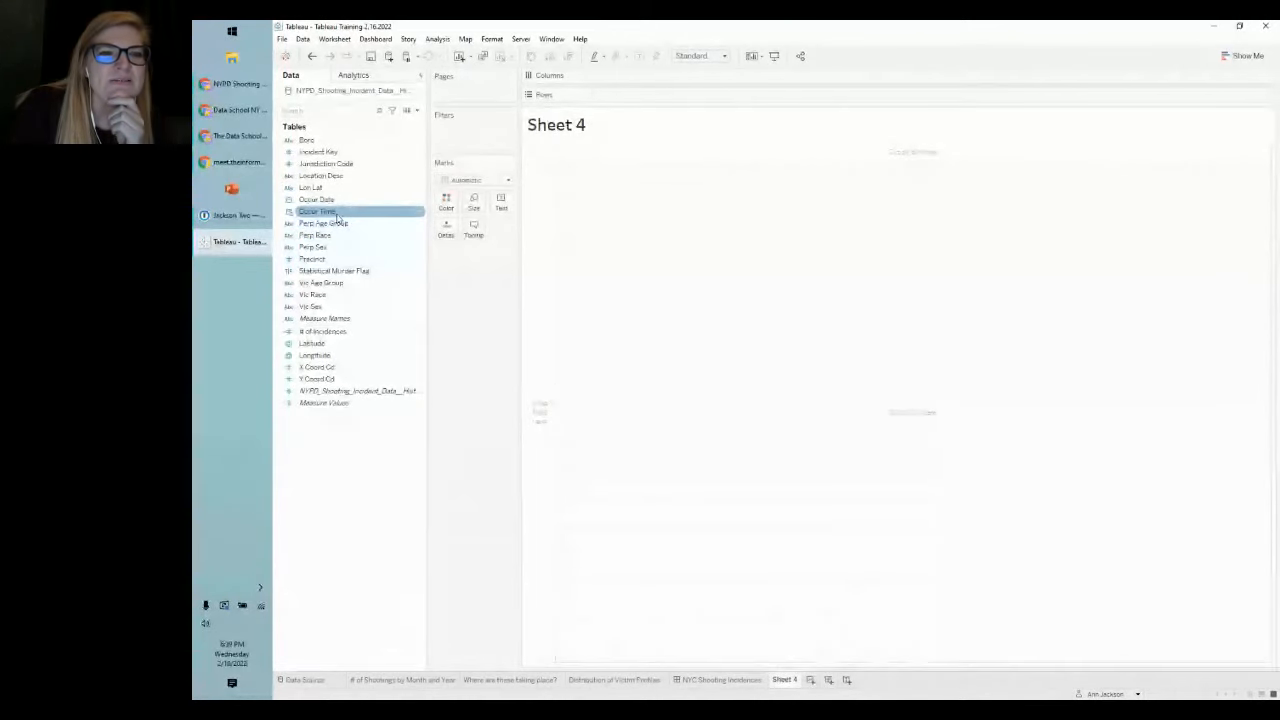
pyautogui.click(406, 110)
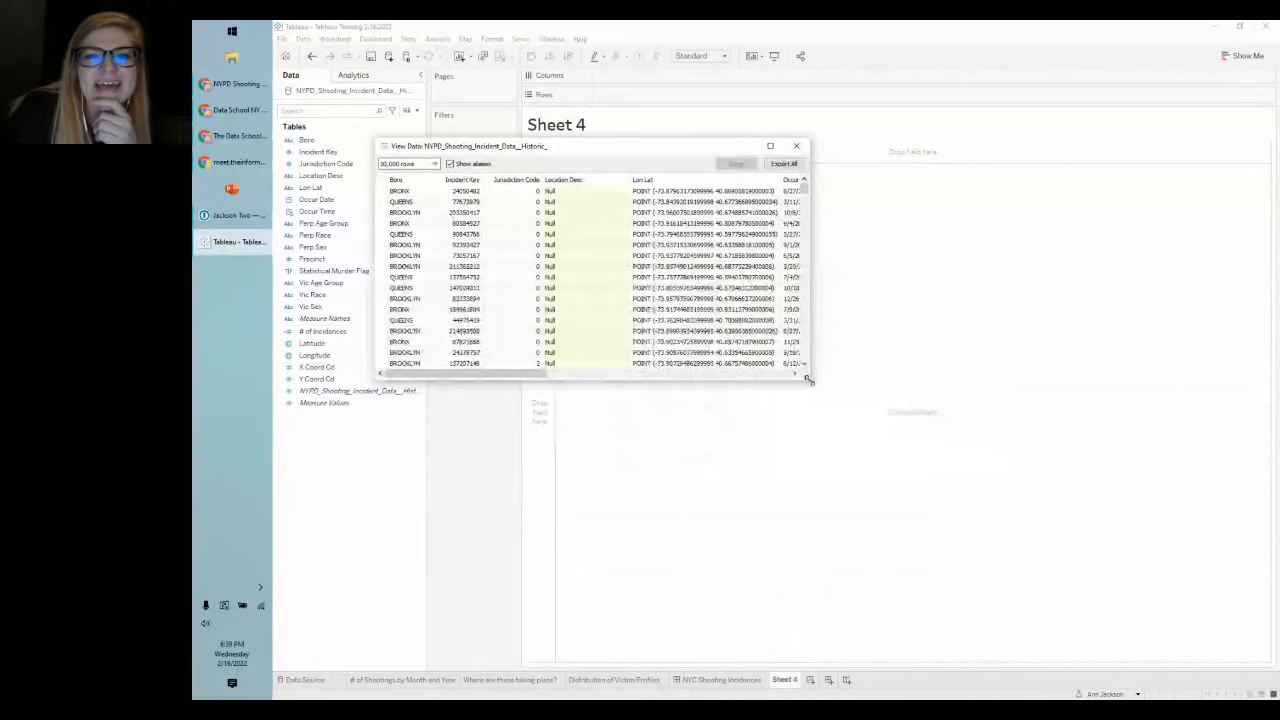
pyautogui.click(480, 383)
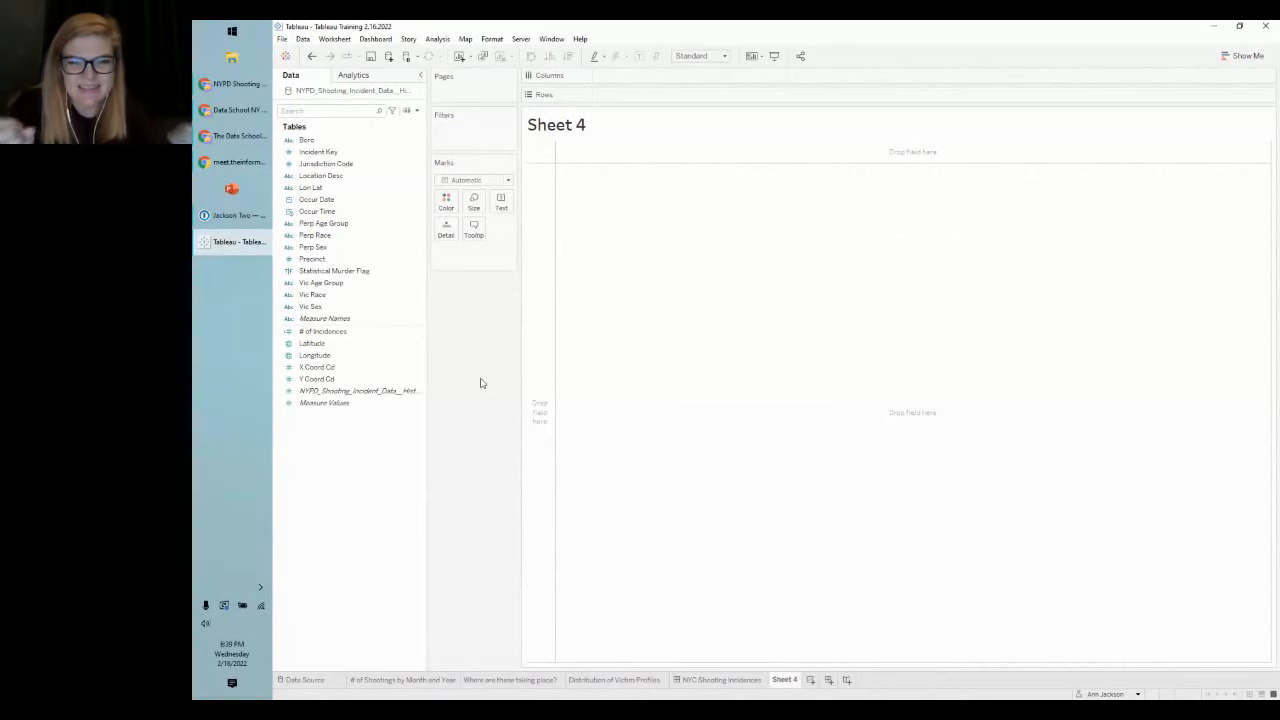
# Step: Rename the new worksheet as "When do these take place?"
pyautogui.rightClick(786, 681)
pyautogui.click(818, 539)
pyautogui.write('W')
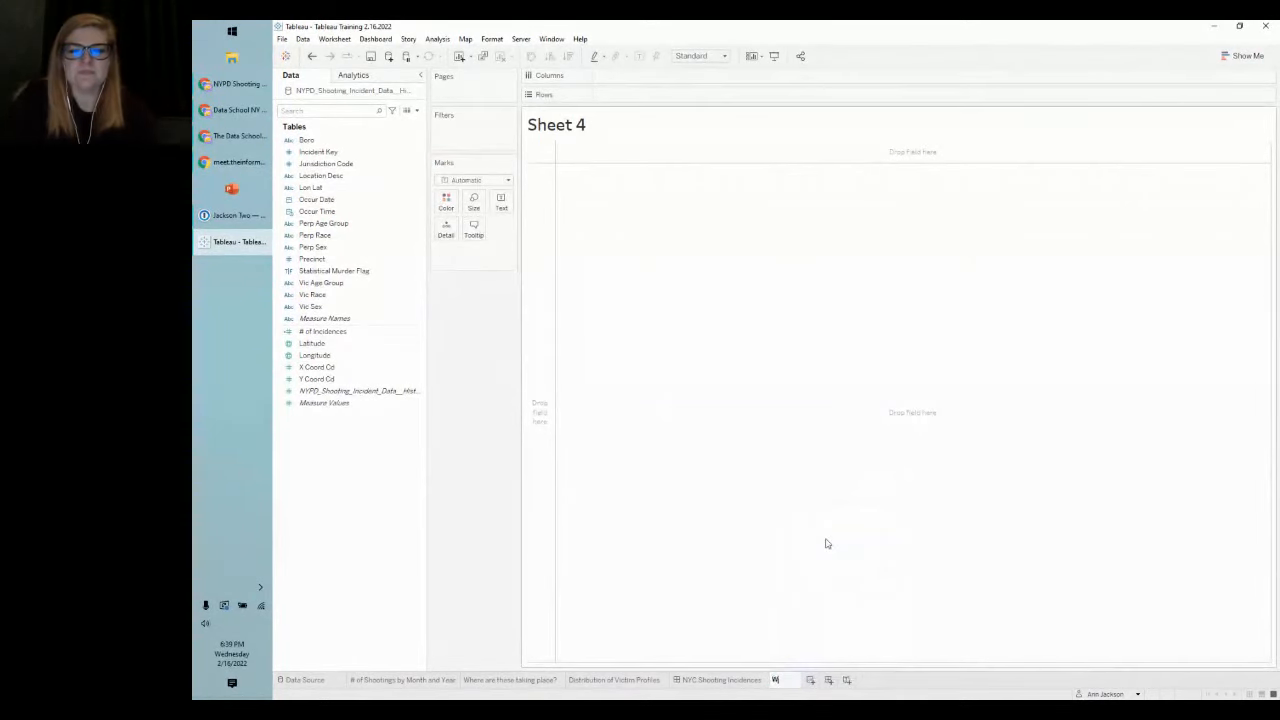
pyautogui.write('hen do these take')
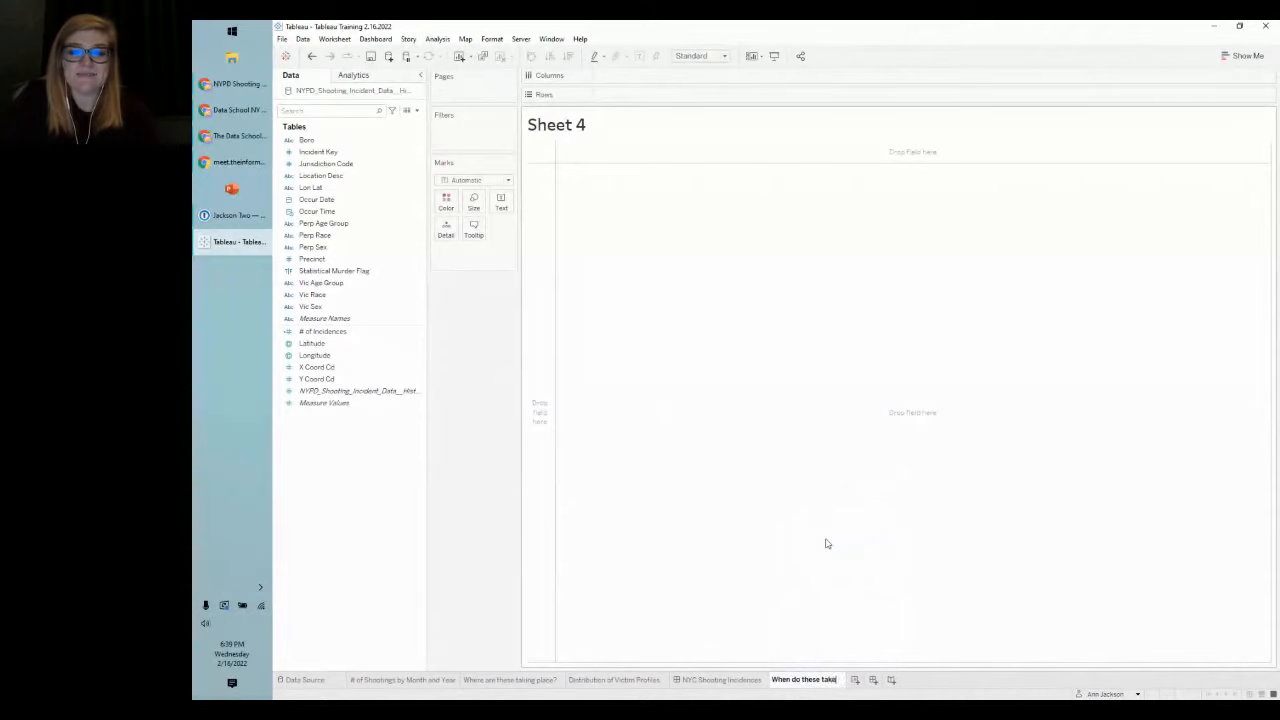
pyautogui.write(' place?')
pyautogui.press('Return')
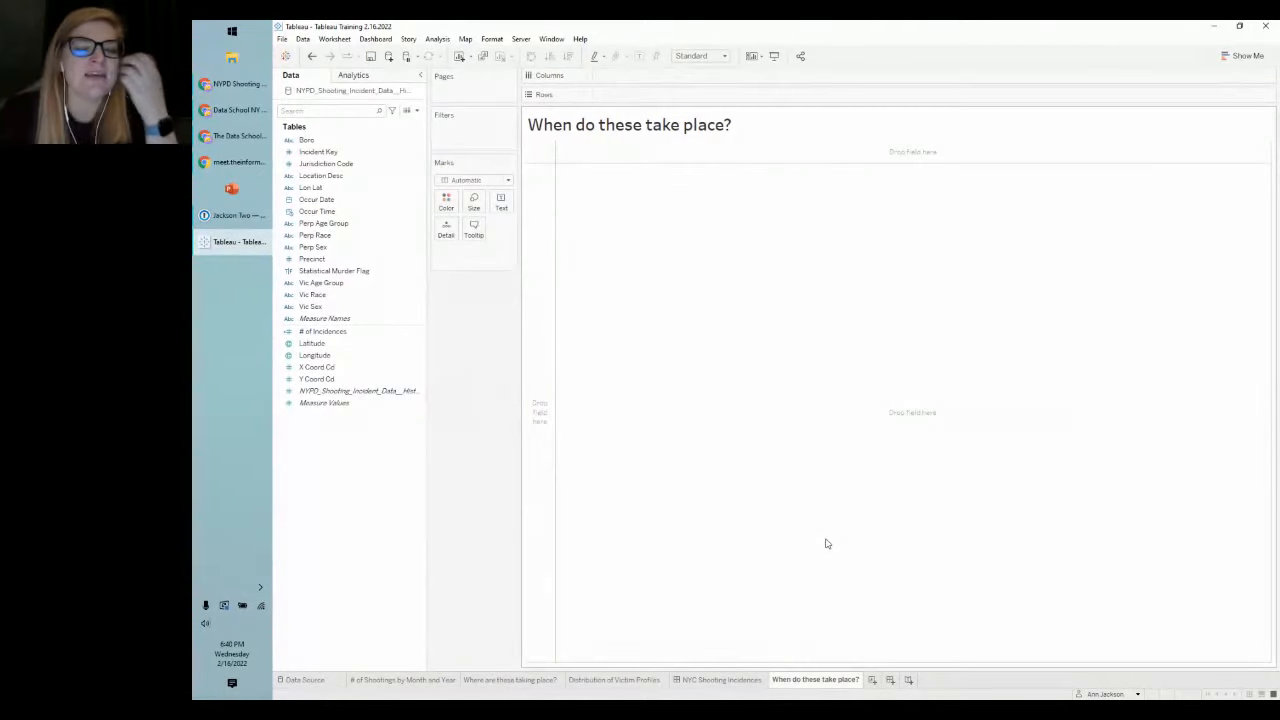
# Step: Add Occur Time to the rows as the discrete HOUR and fit the table to the entire view
pyautogui.click(330, 213)
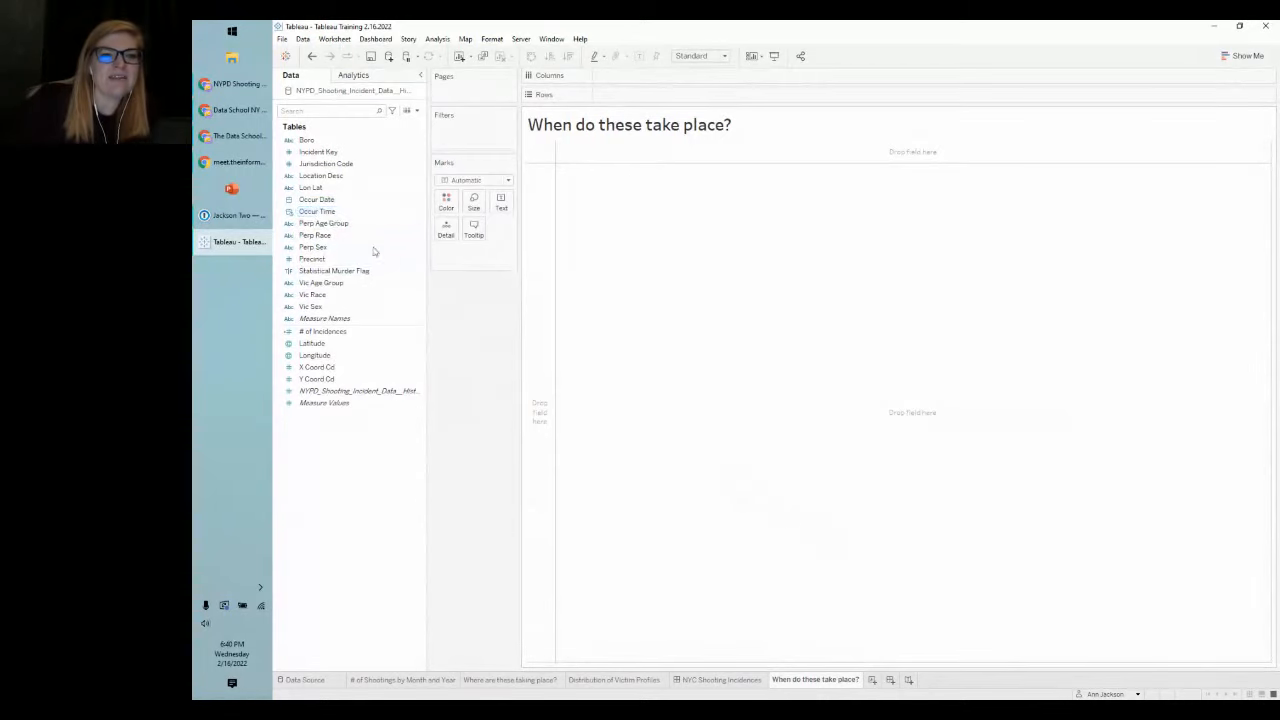
pyautogui.moveTo(325, 214); pyautogui.dragTo(641, 99)
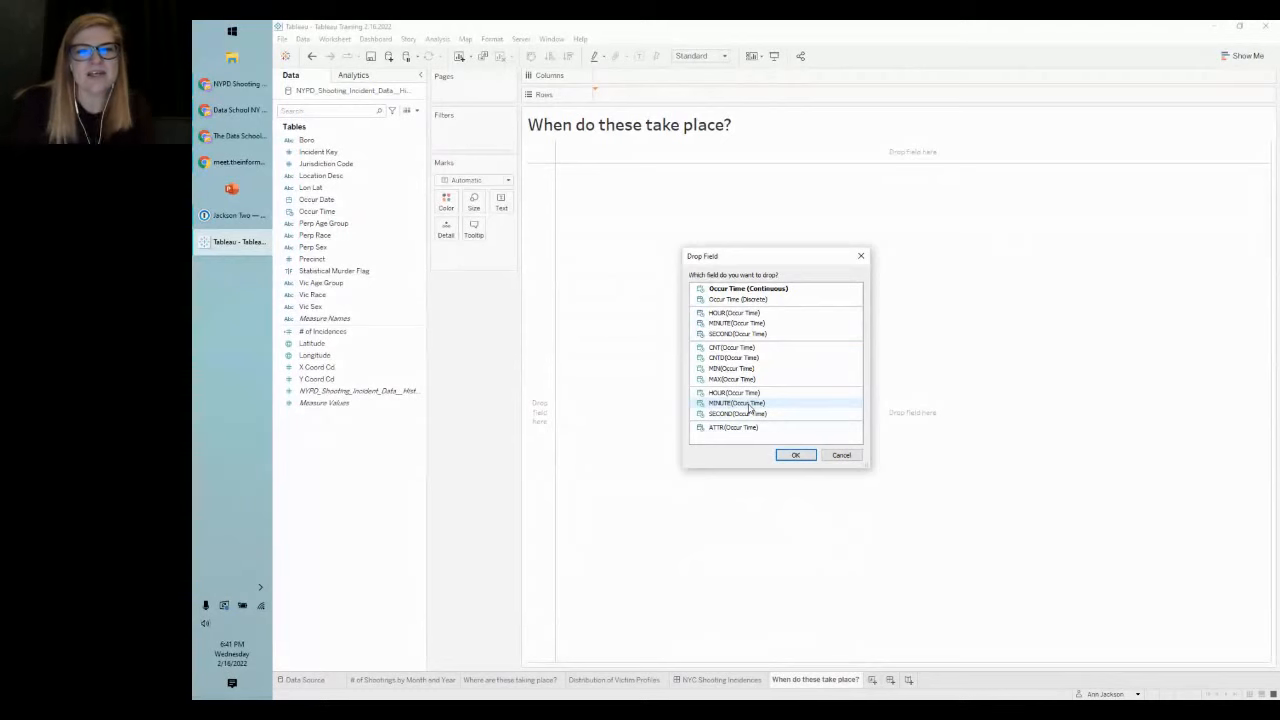
pyautogui.click(735, 312)
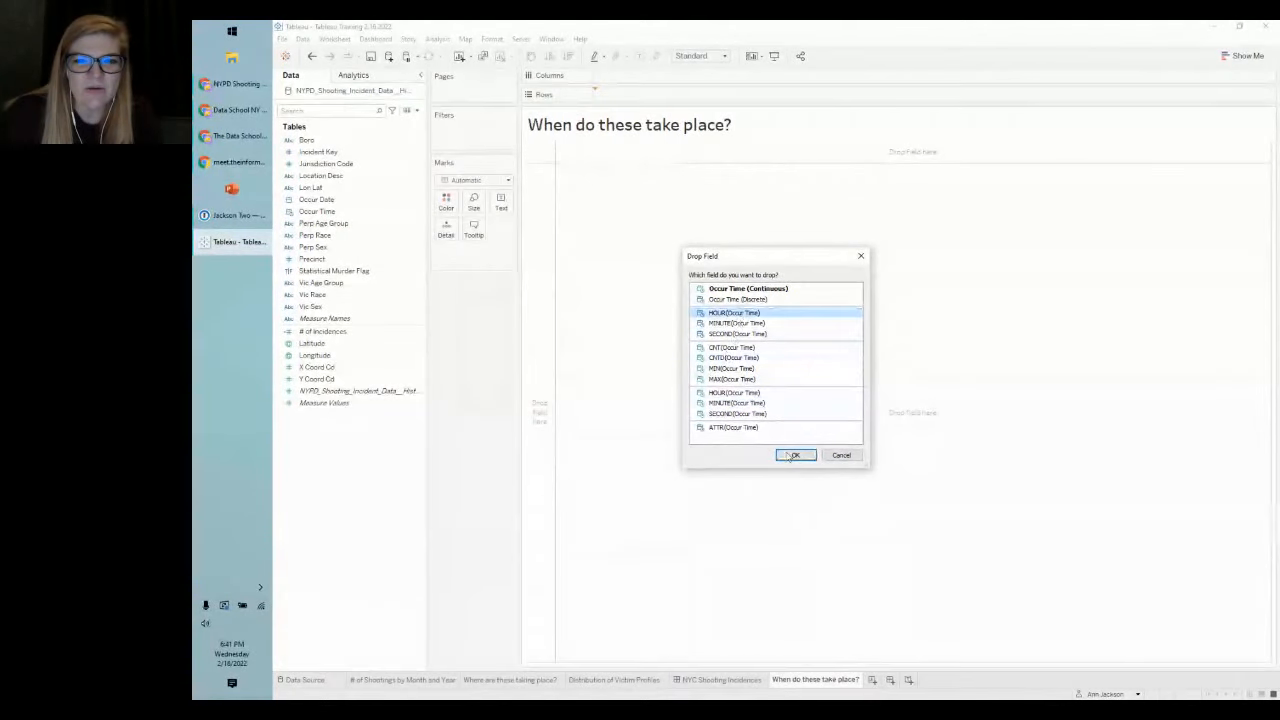
pyautogui.click(791, 456)
pyautogui.click(685, 57)
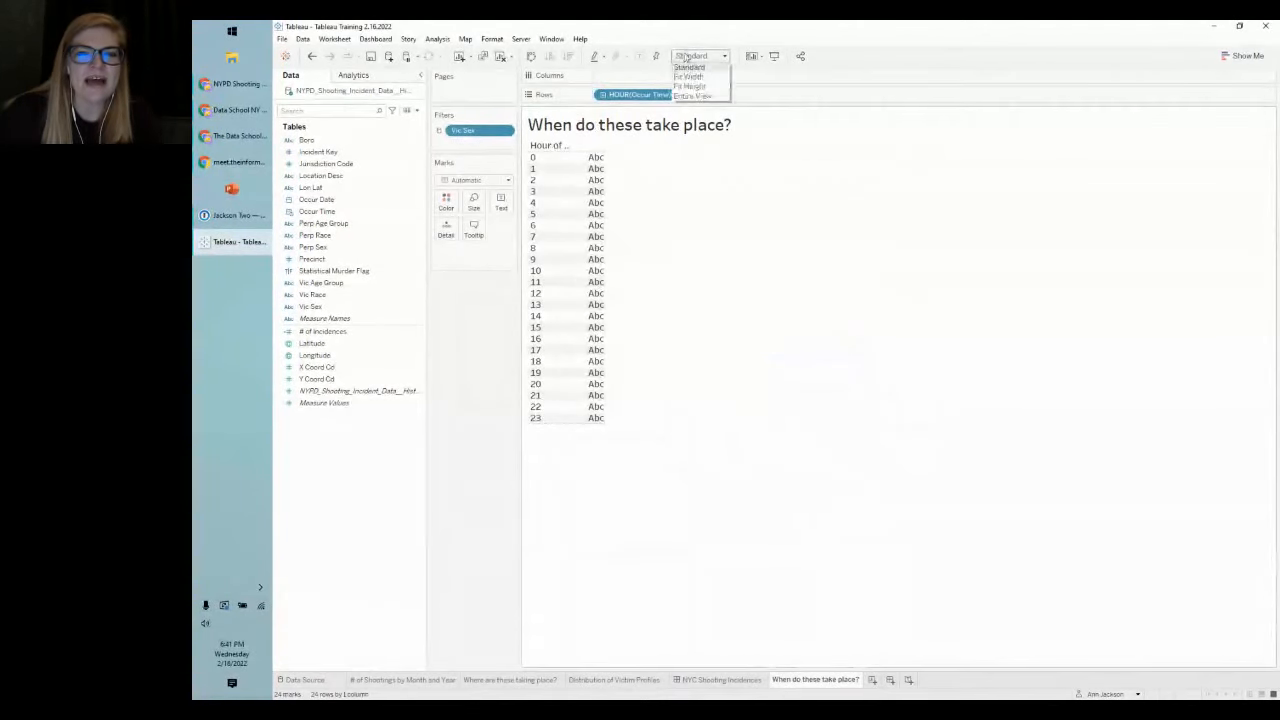
pyautogui.click(692, 95)
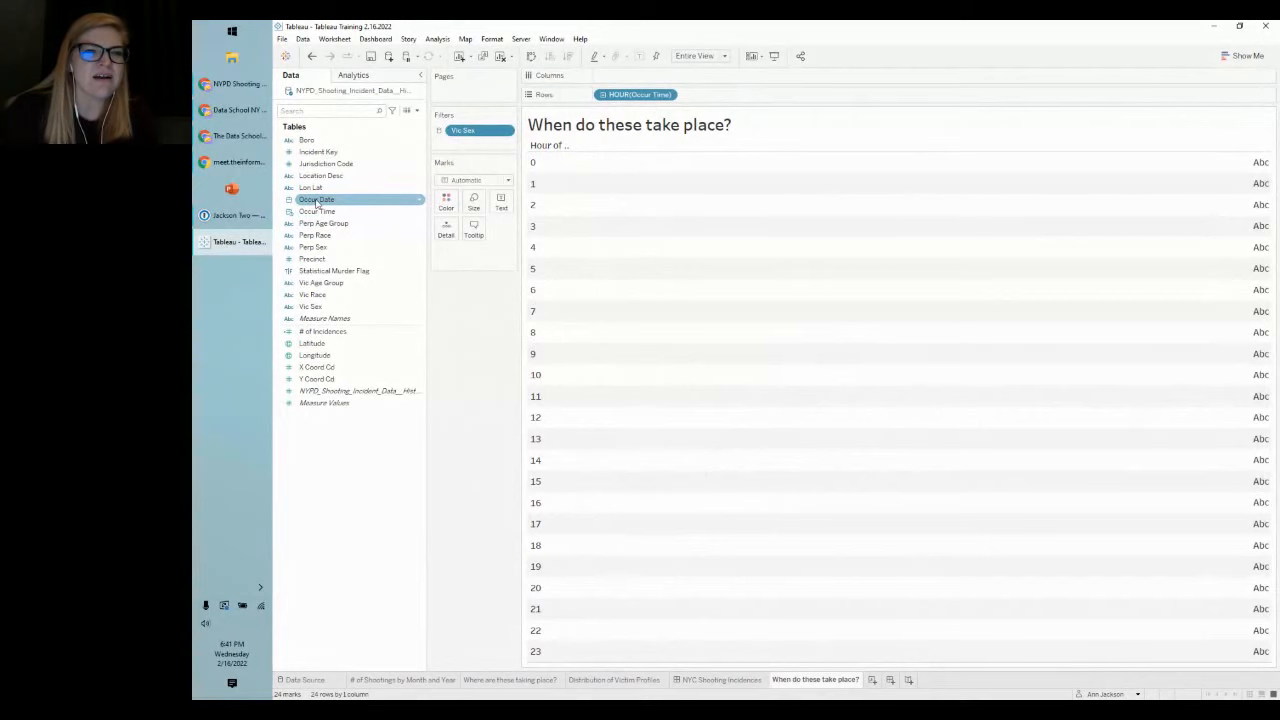
# Step: Add Occur Date to the columns as WEEKDAY to split the hourly table by day of the week
pyautogui.moveTo(316, 202); pyautogui.dragTo(635, 80)
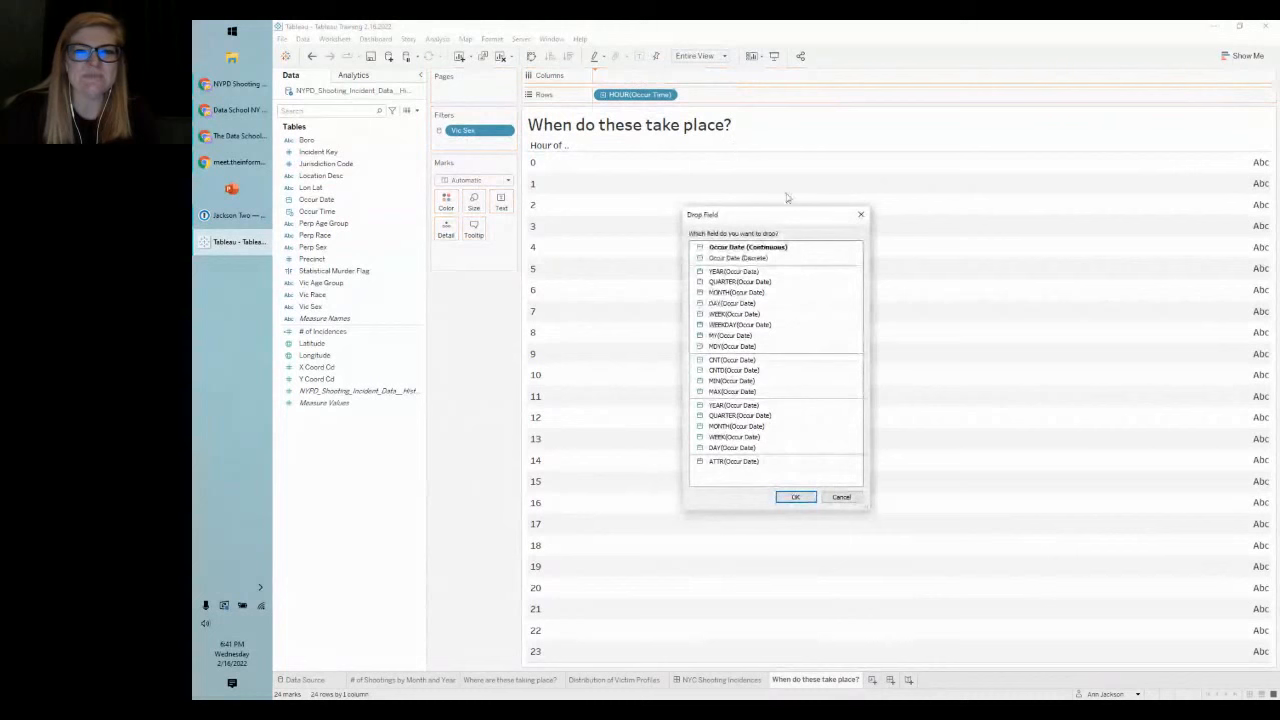
pyautogui.click(768, 325)
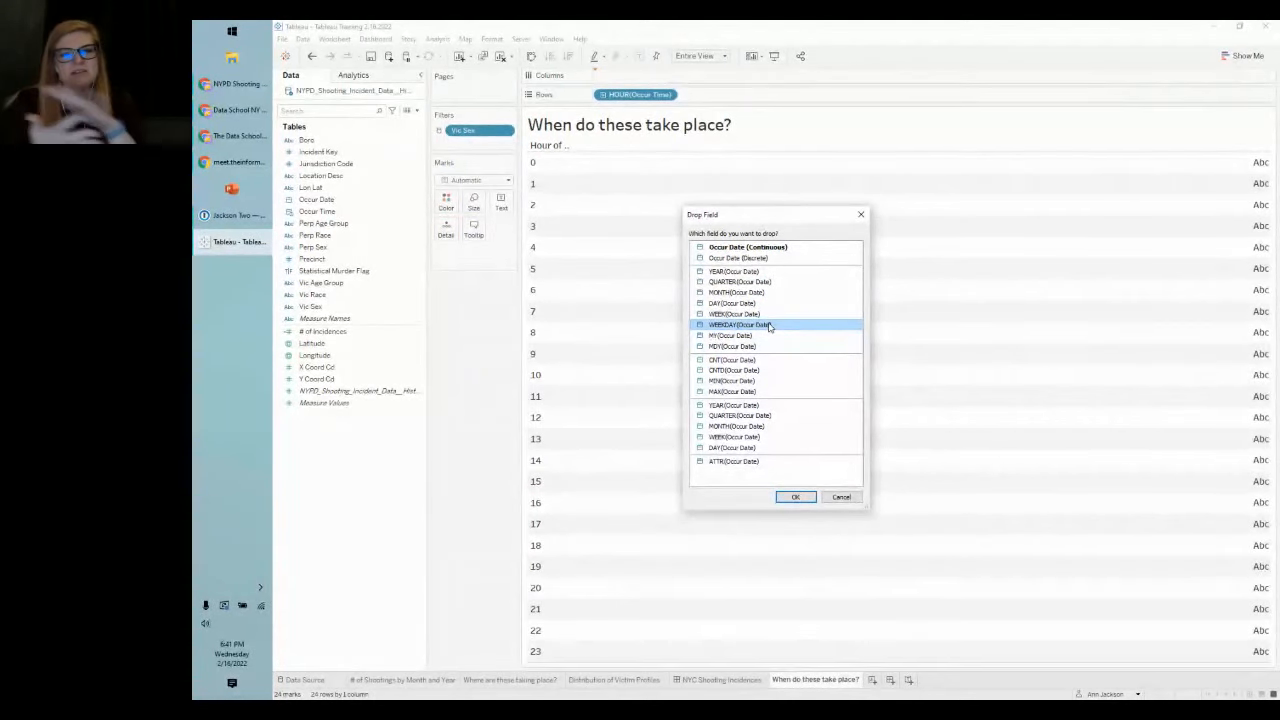
pyautogui.click(785, 497)
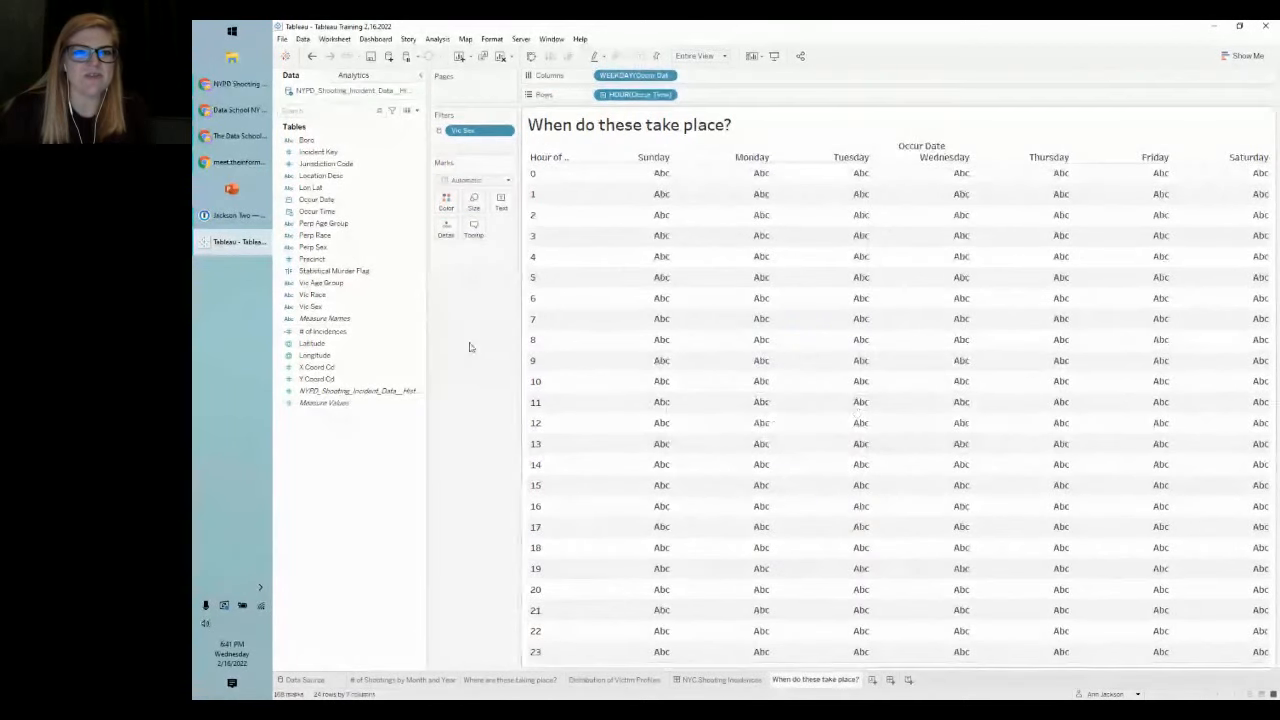
# Step: Show # of Incidences as text in every hour and weekday cell, and widen the hour header column
pyautogui.moveTo(322, 331); pyautogui.dragTo(500, 202)
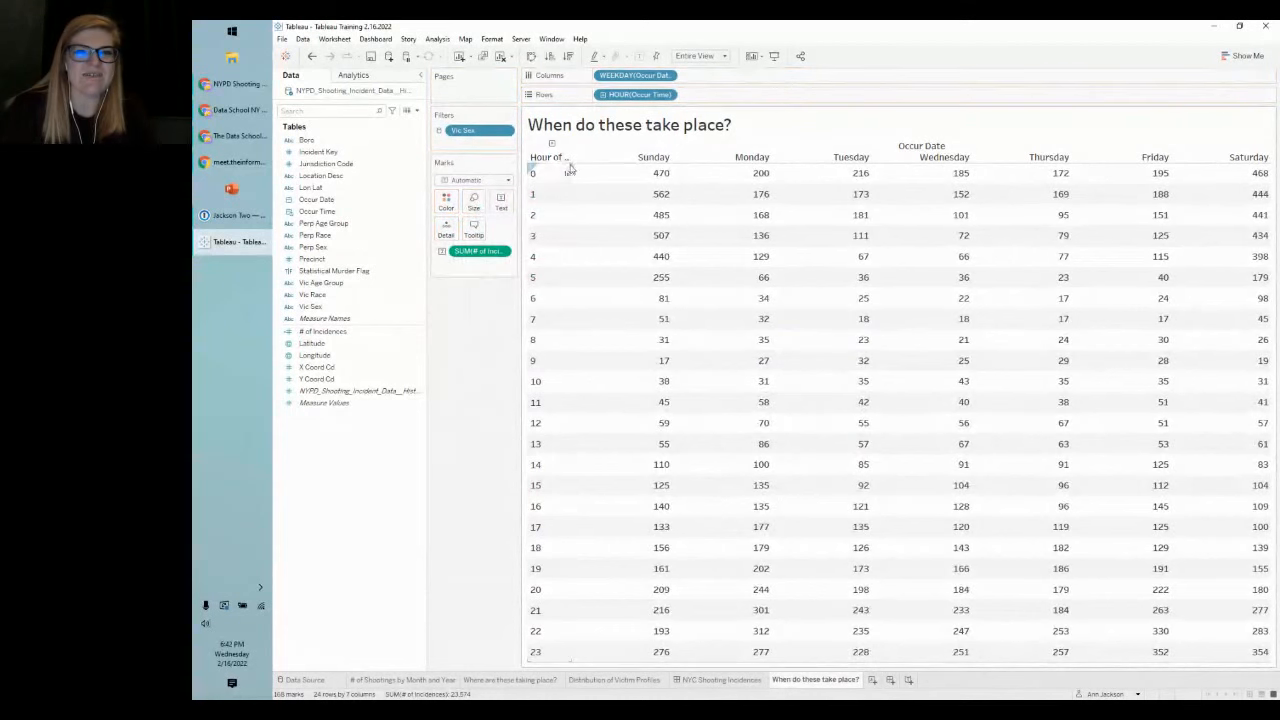
pyautogui.moveTo(571, 170); pyautogui.dragTo(592, 168)
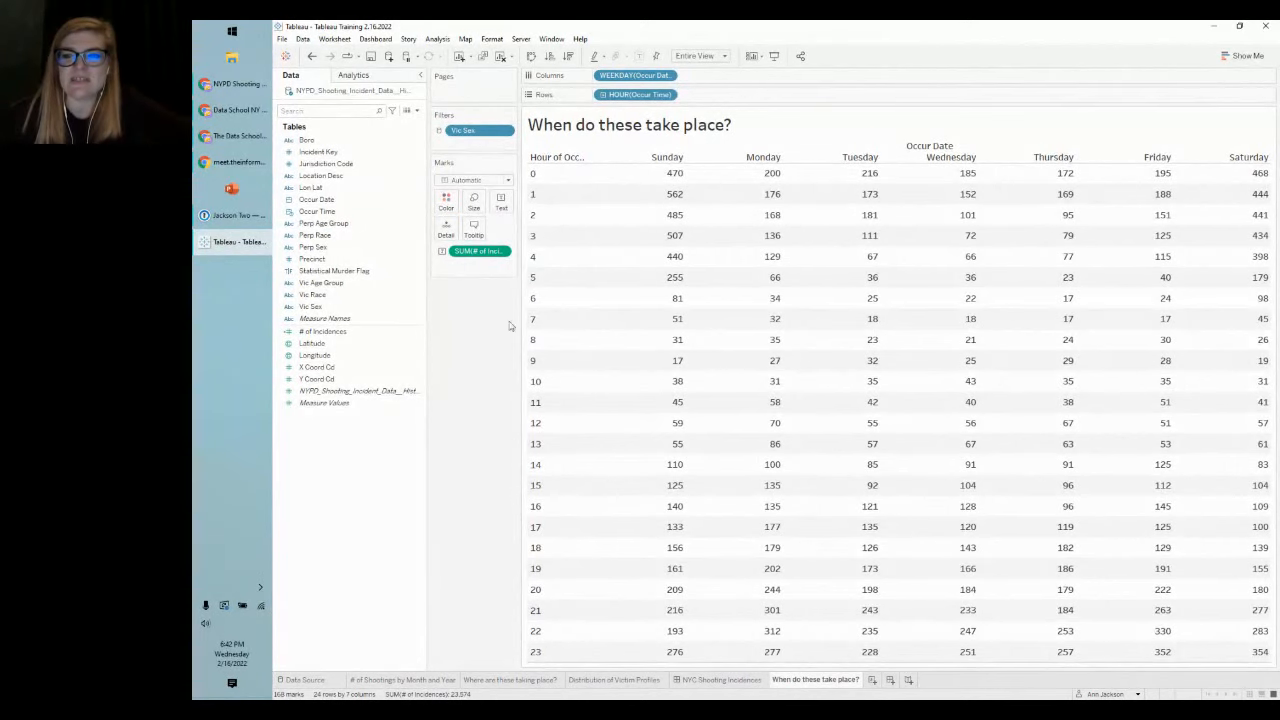
pyautogui.moveTo(648, 218)
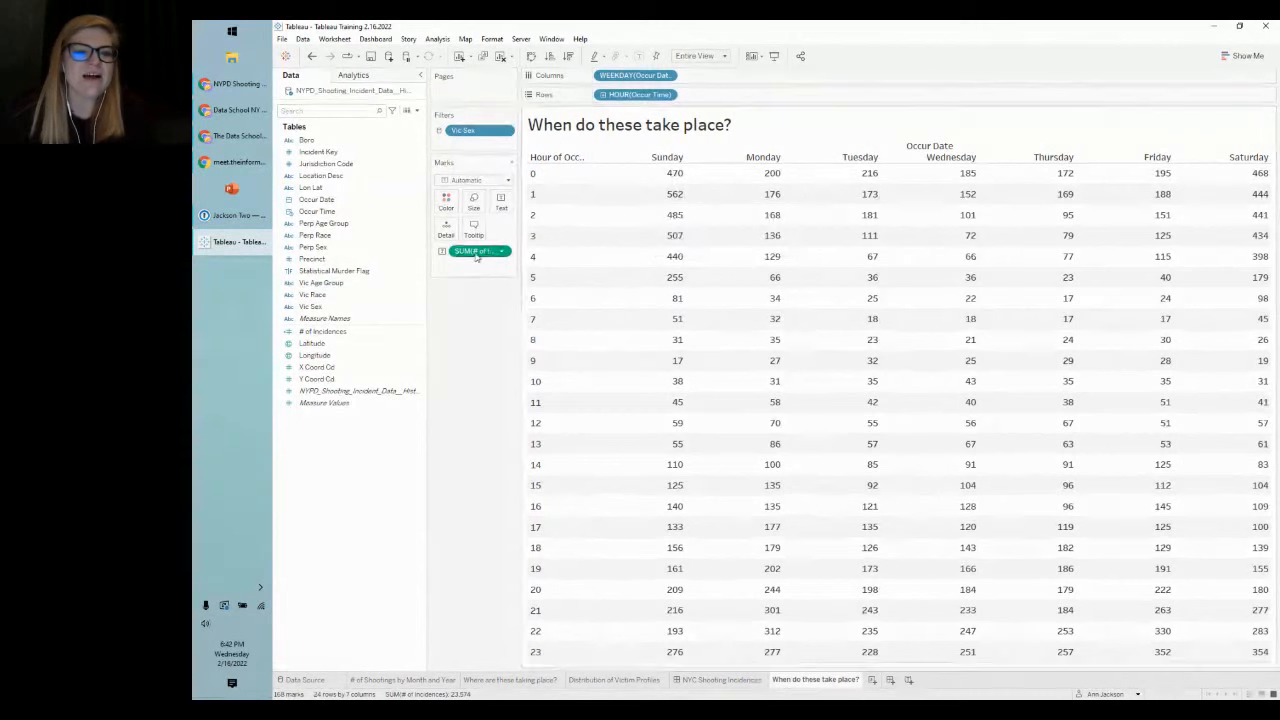
# Step: Color the table by a copy of SUM(# of Incidences), keeping the text values, and set the mark type to Square
pyautogui.moveTo(476, 255); pyautogui.dragTo(446, 202)
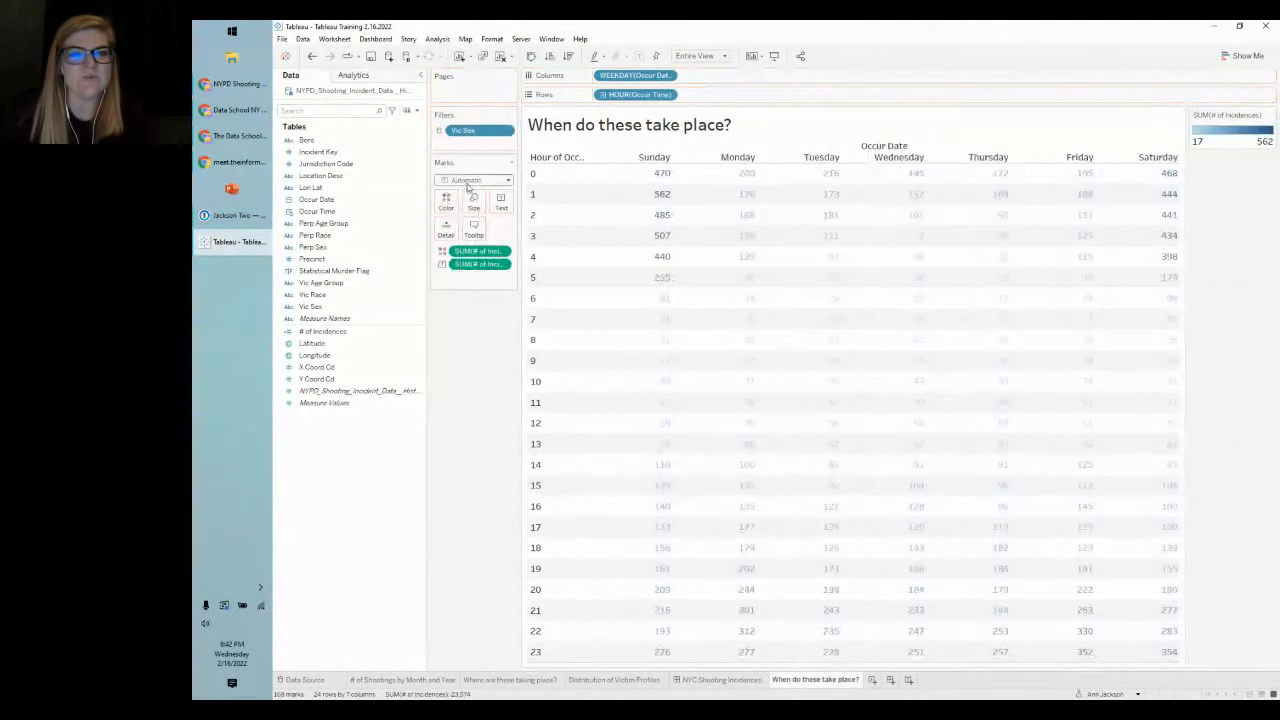
pyautogui.click(469, 181)
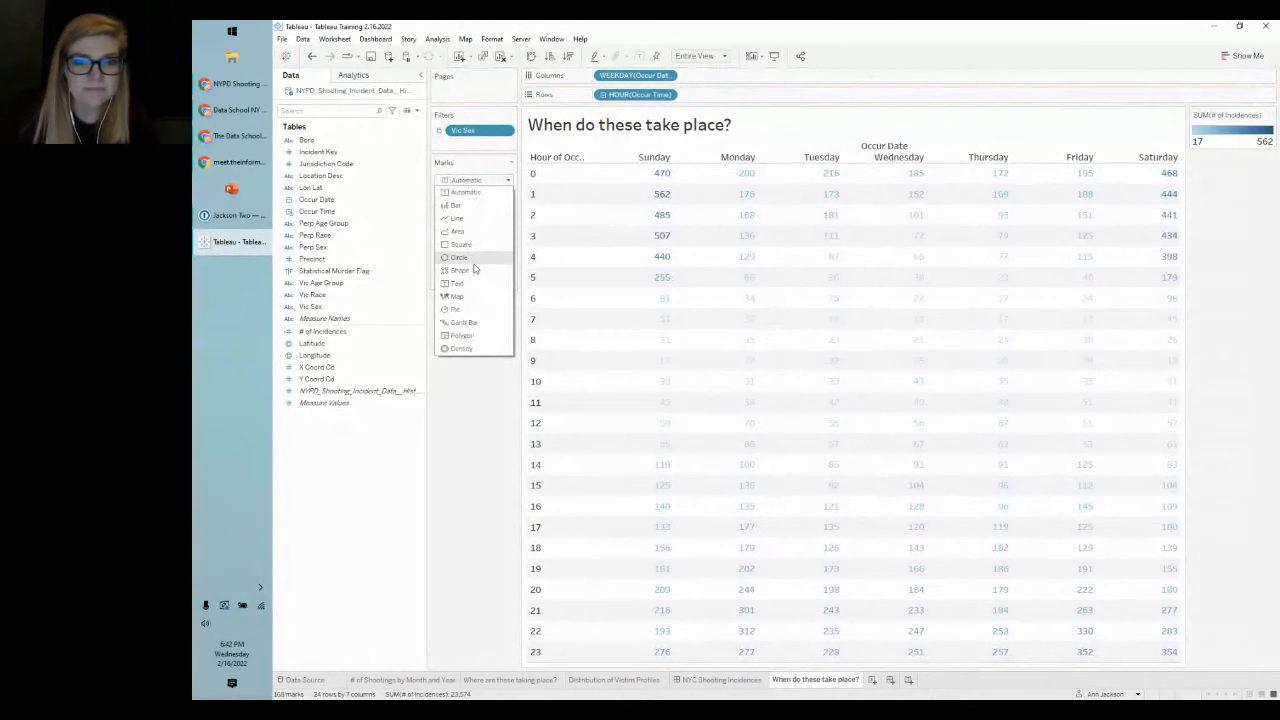
pyautogui.click(462, 244)
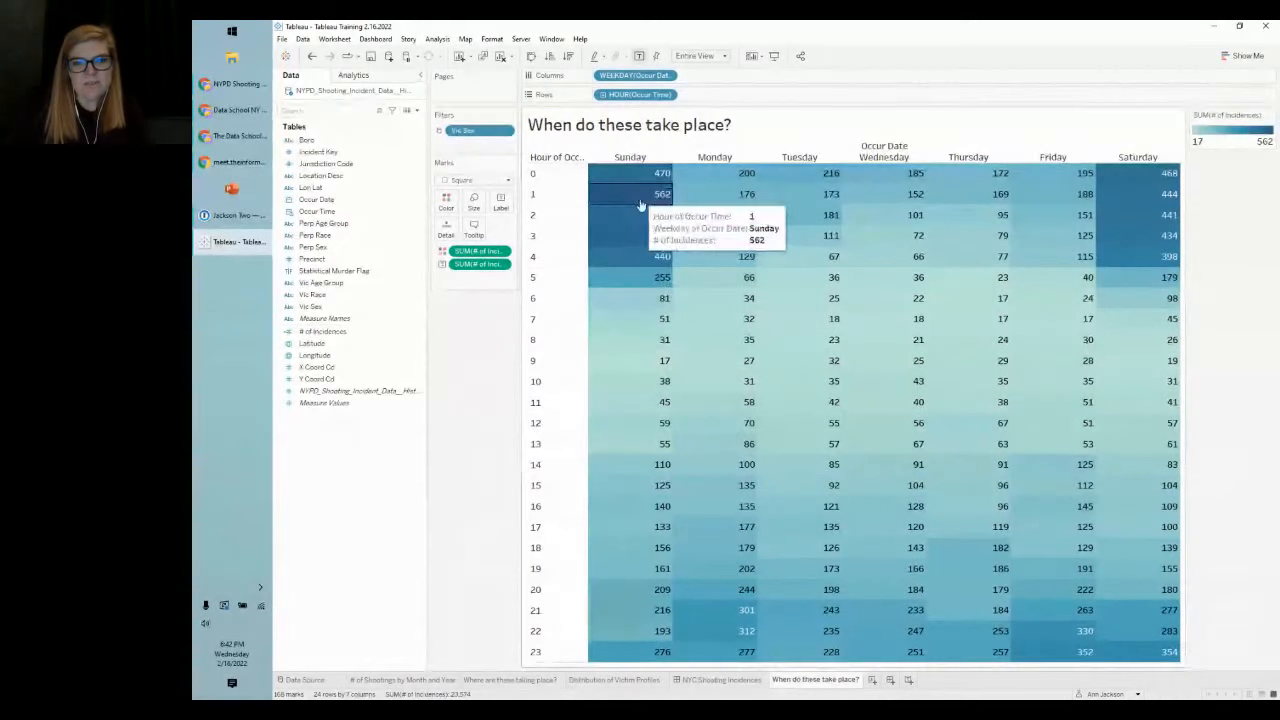
pyautogui.moveTo(631, 259)
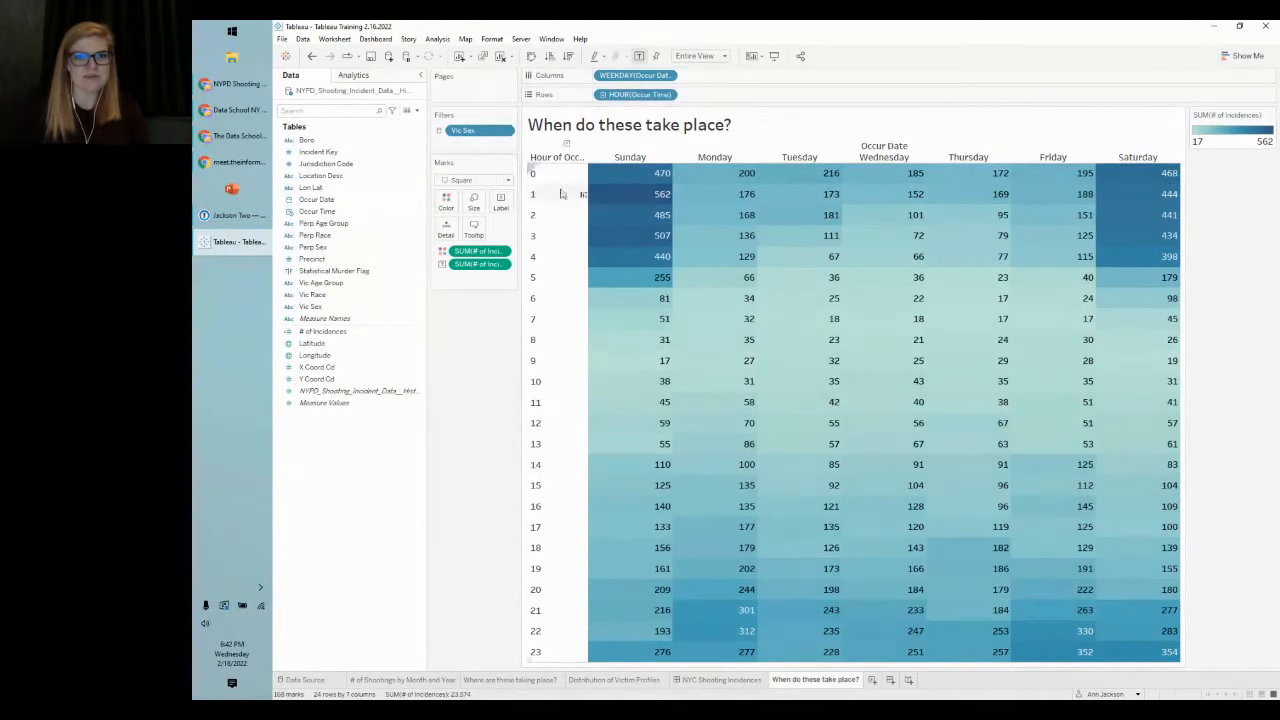
# Step: Format the HOUR(Occur Time) row headers to show the hours in 12-hour format
pyautogui.moveTo(603, 175)
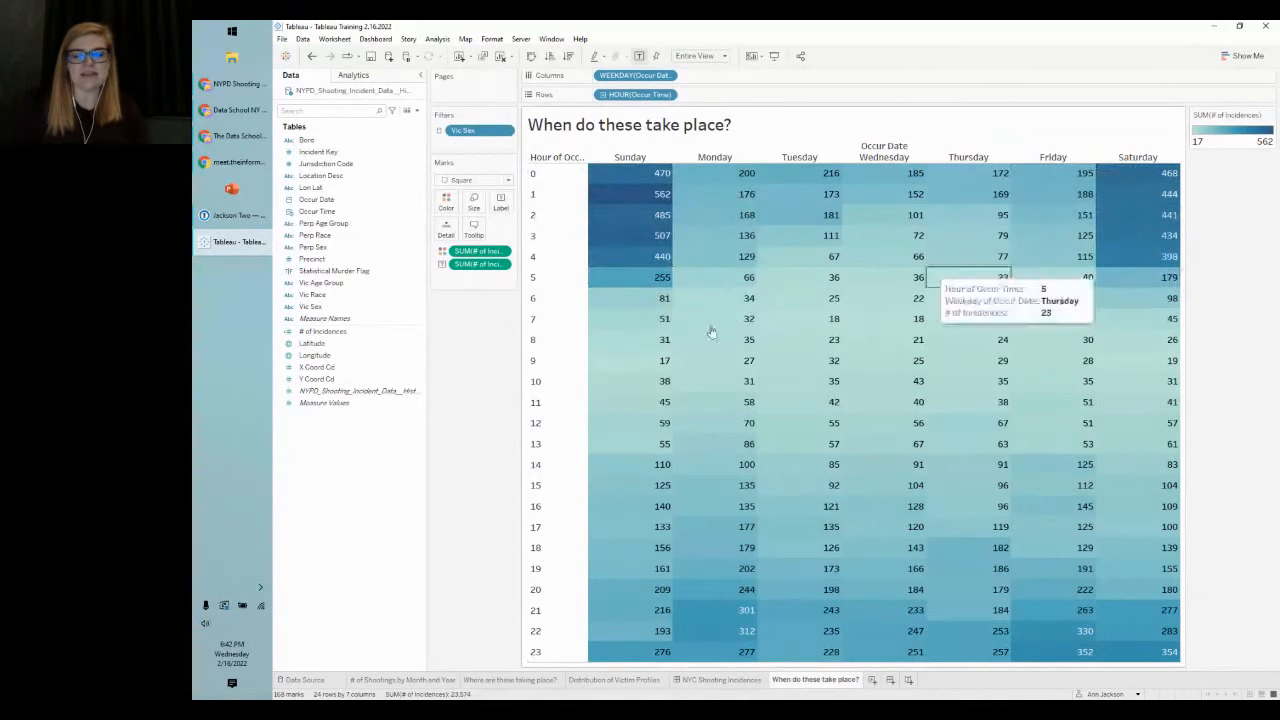
pyautogui.rightClick(648, 97)
pyautogui.click(692, 173)
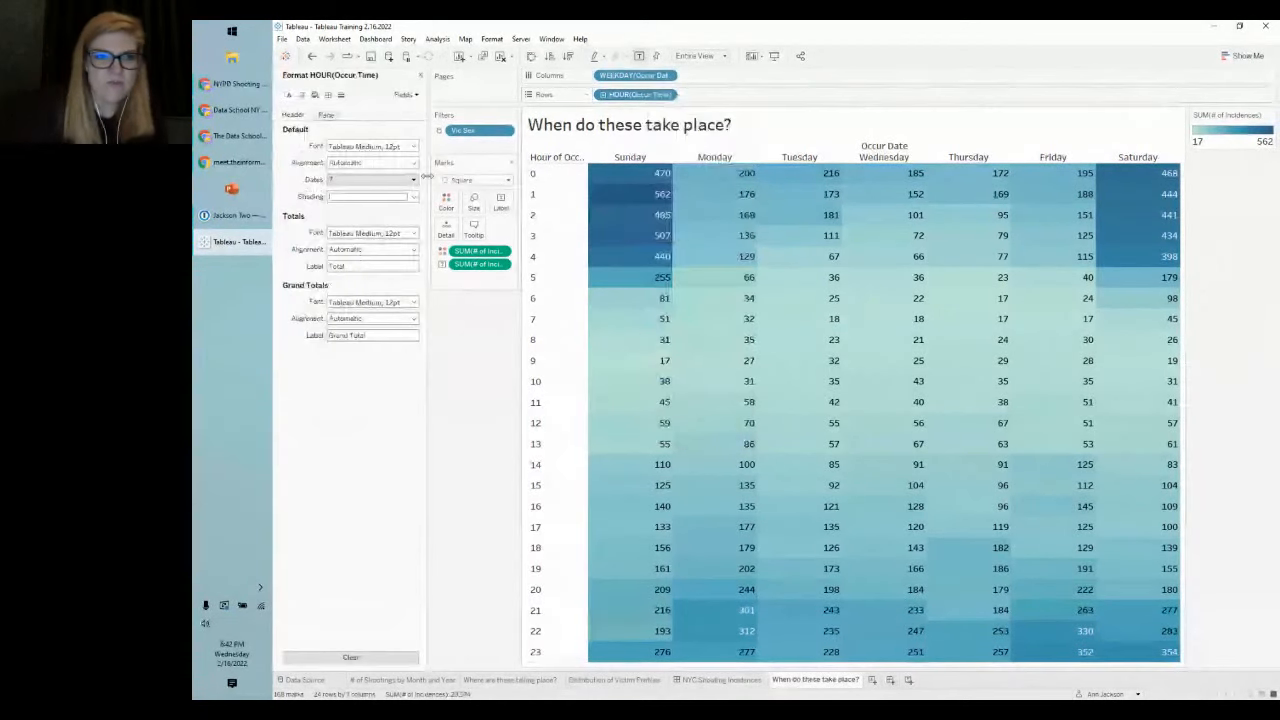
pyautogui.click(370, 180)
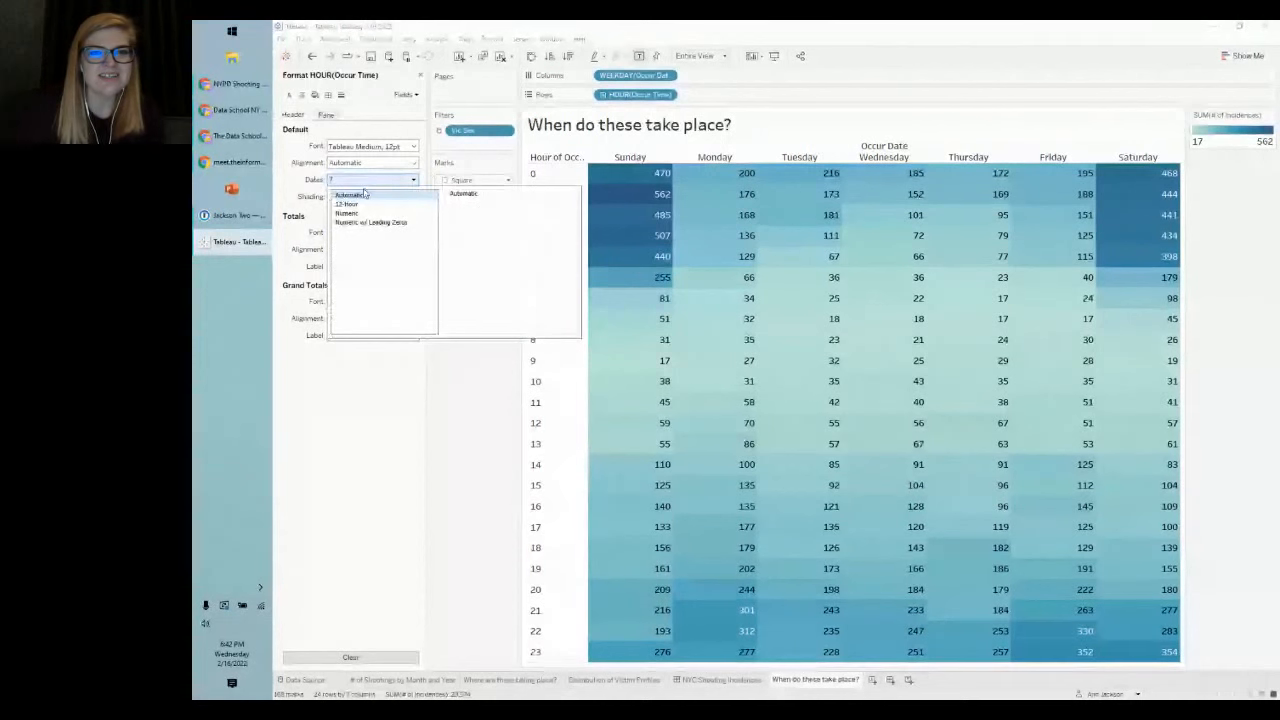
pyautogui.click(363, 206)
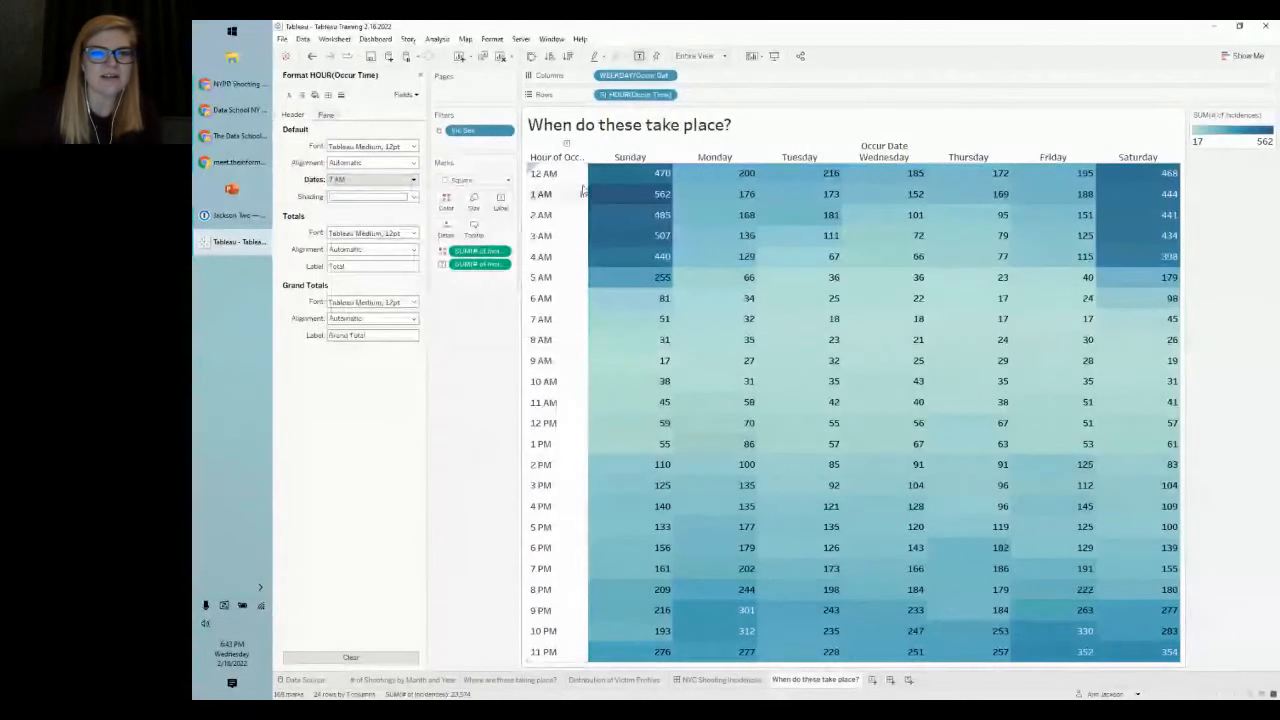
# Step: Hide the Hour of Occur Time field label above the rows and right-align the hour headers
pyautogui.rightClick(558, 160)
pyautogui.click(615, 275)
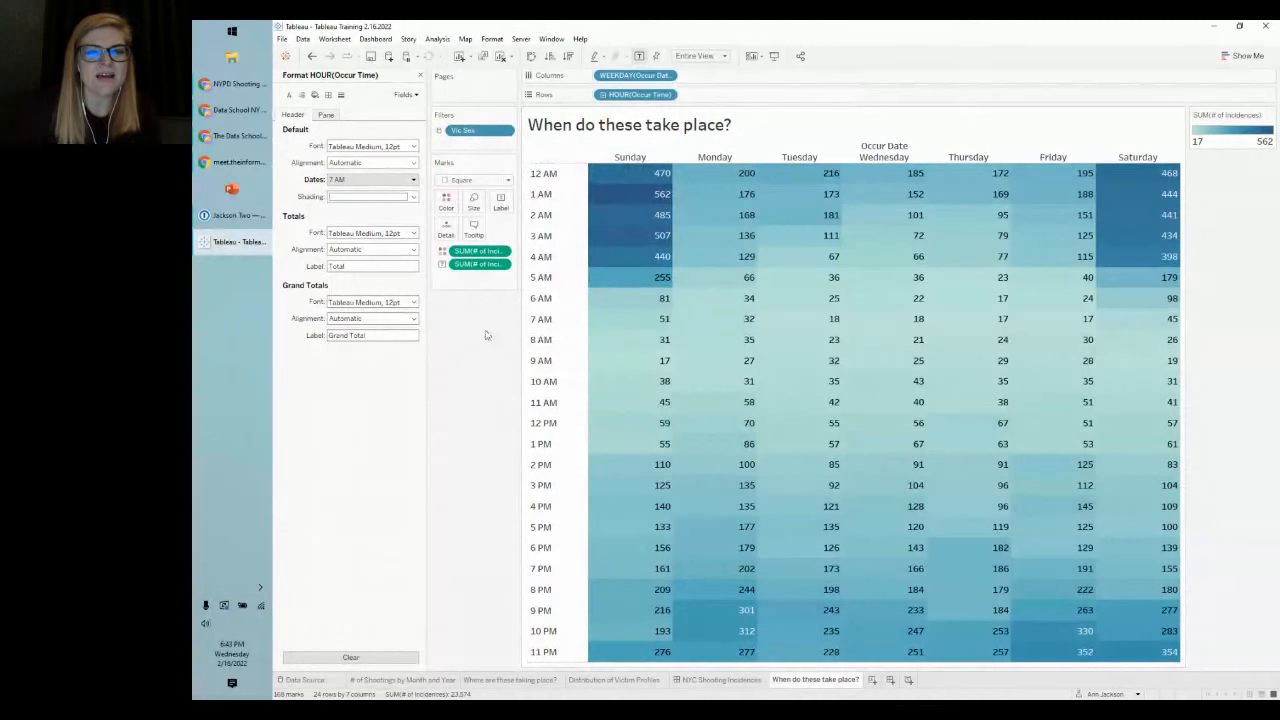
pyautogui.click(558, 174)
pyautogui.click(557, 176)
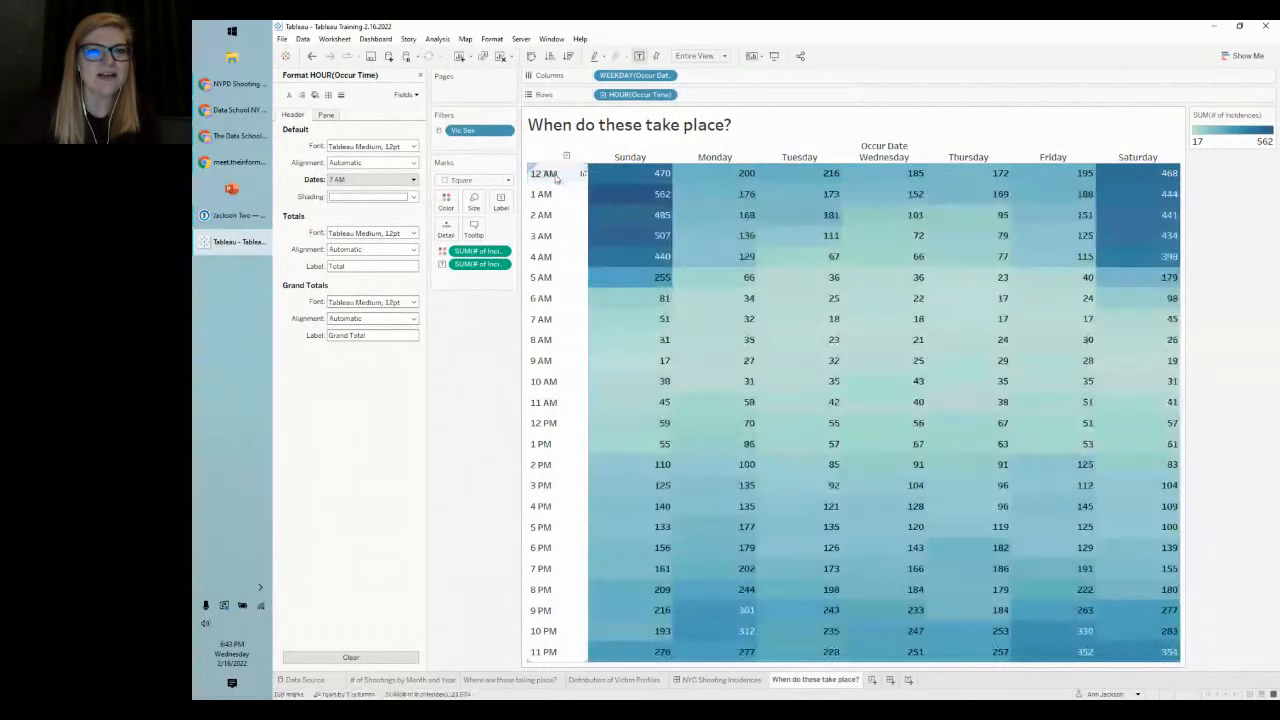
pyautogui.click(370, 162)
pyautogui.click(369, 211)
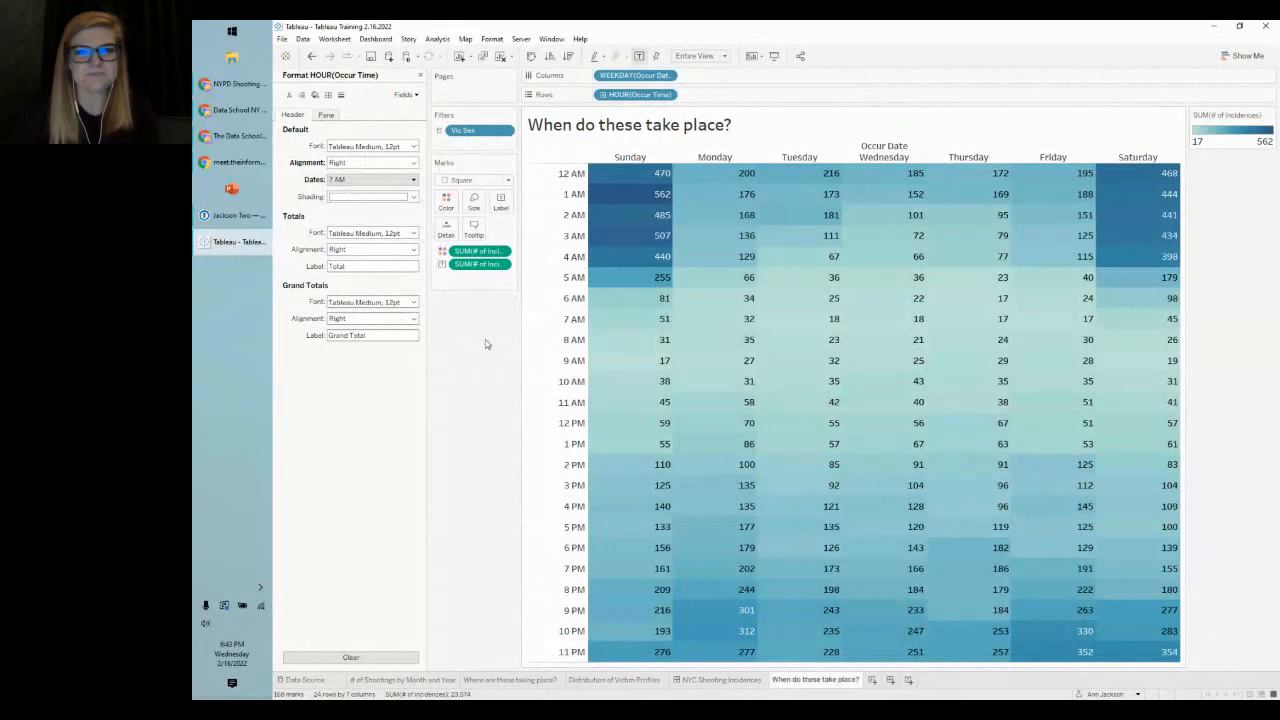
# Step: Recolor the heat map with the Orange palette and lower the mark opacity to 75%
pyautogui.click(446, 201)
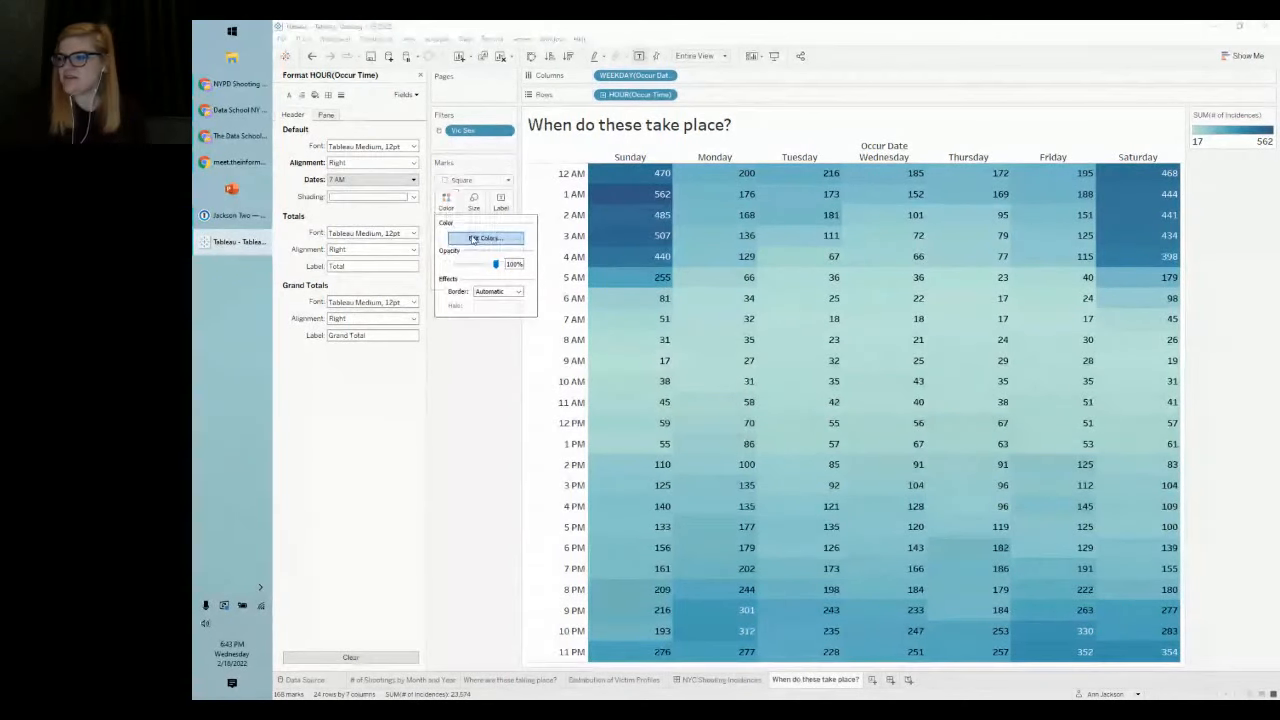
pyautogui.click(484, 238)
pyautogui.click(748, 318)
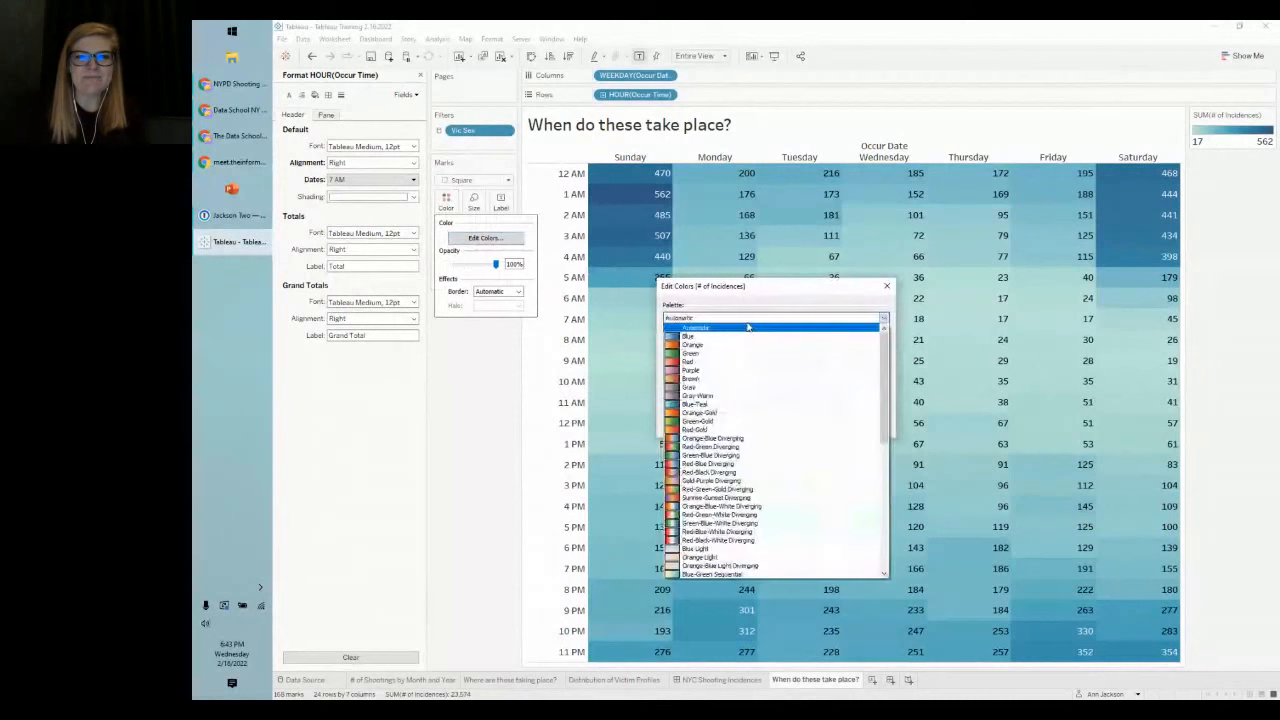
pyautogui.click(745, 346)
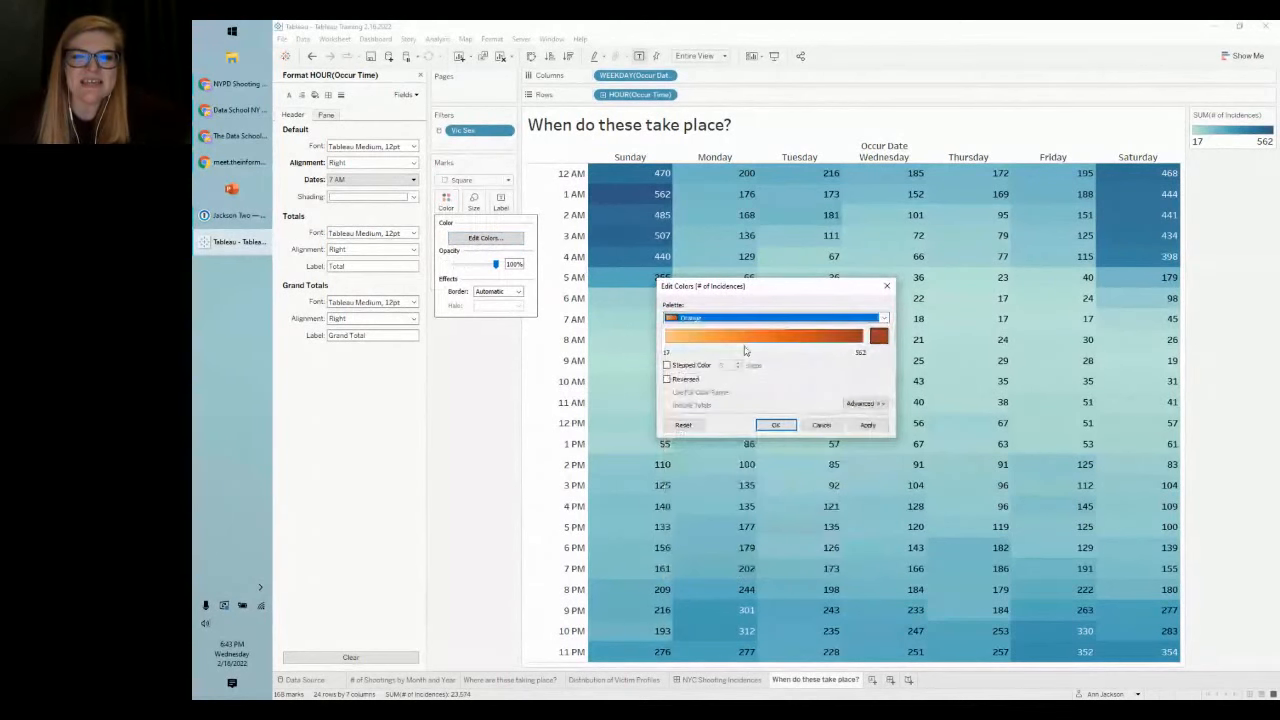
pyautogui.click(775, 425)
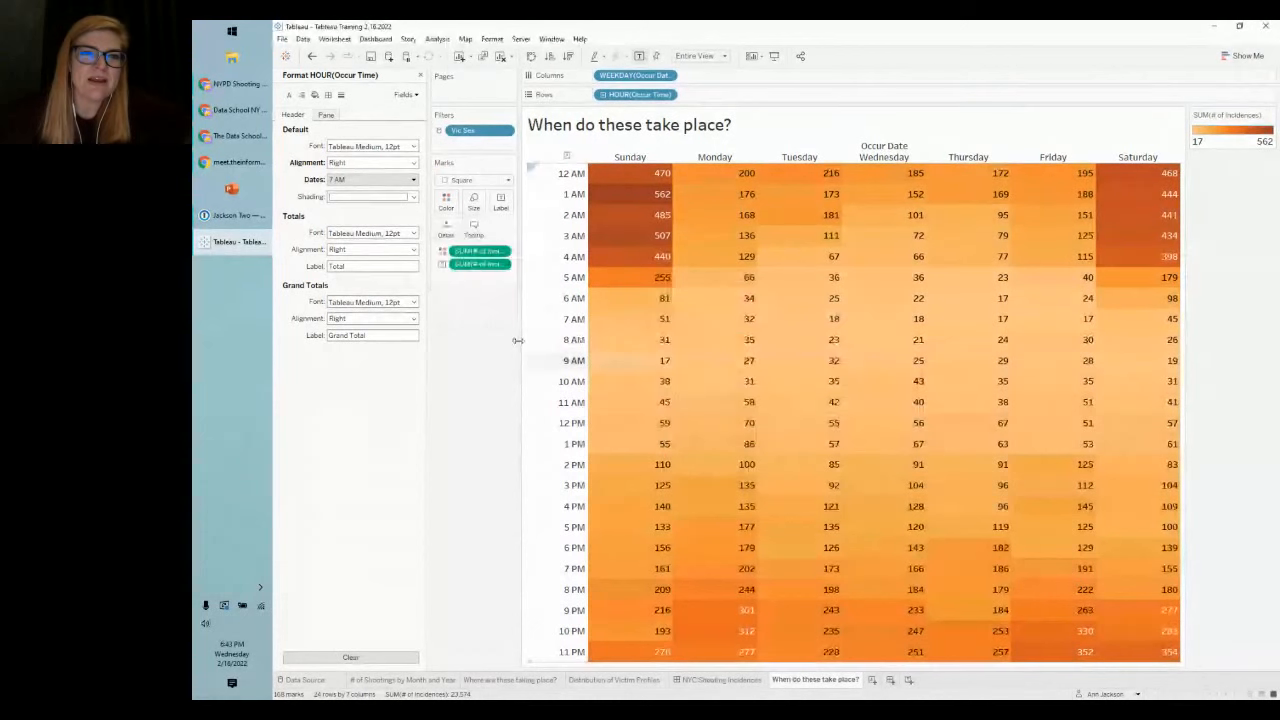
pyautogui.click(446, 200)
pyautogui.moveTo(502, 265); pyautogui.dragTo(487, 268)
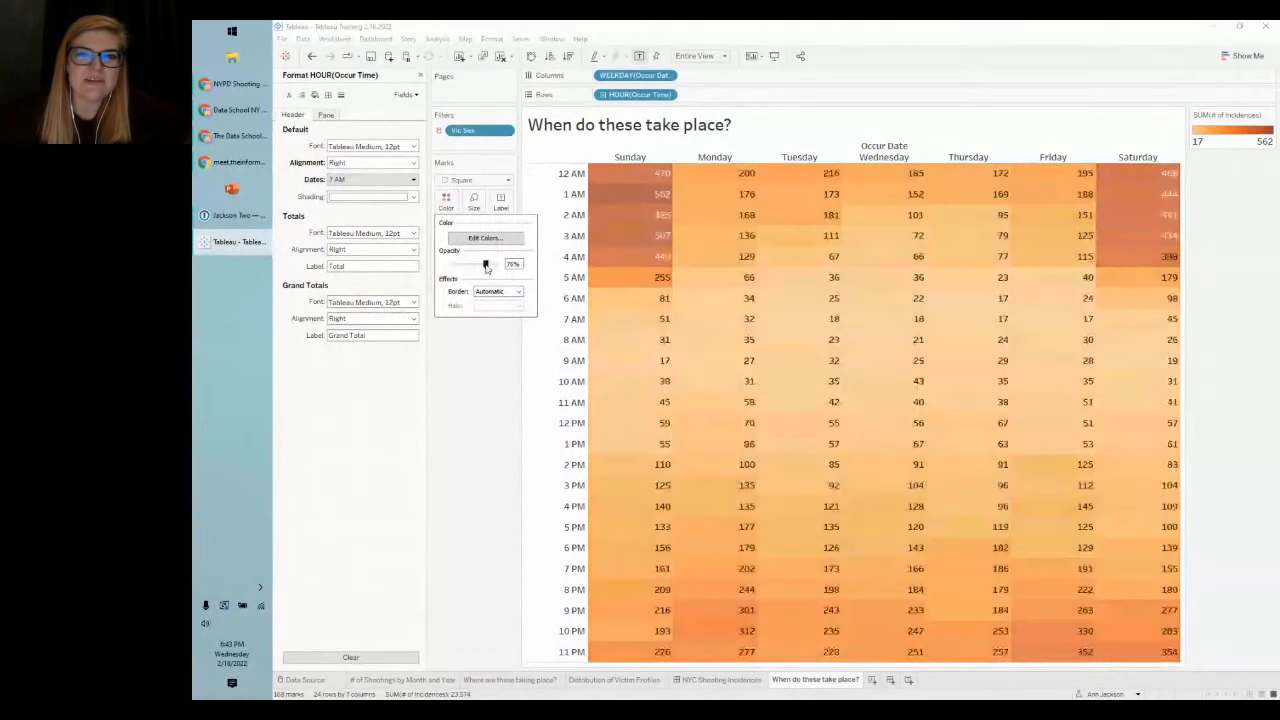
pyautogui.click(490, 385)
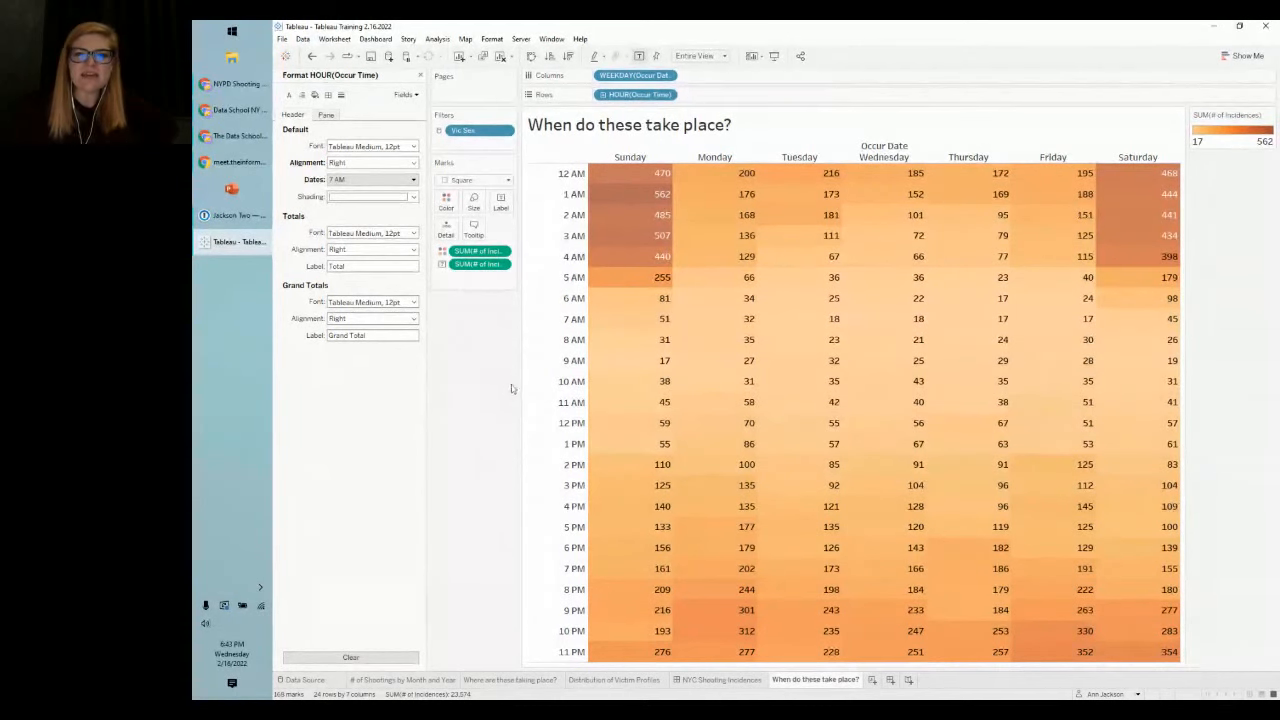
# Step: Give the heat map squares a white border
pyautogui.moveTo(641, 186)
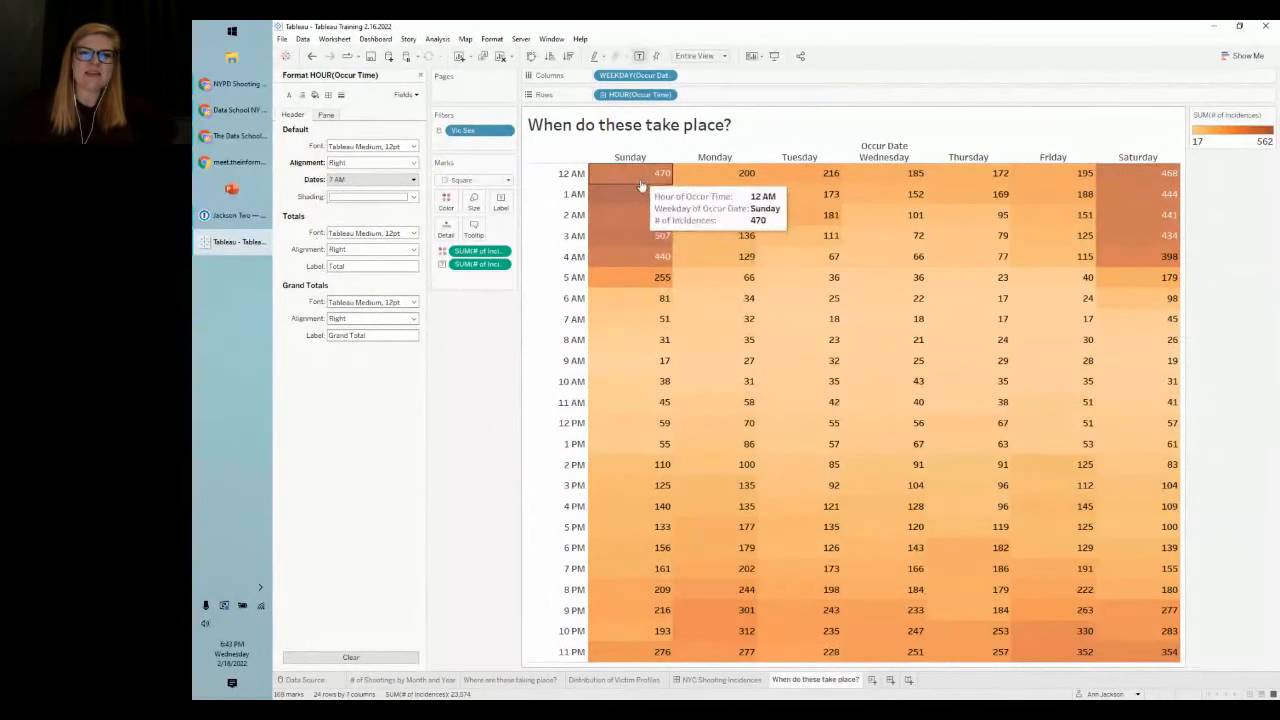
pyautogui.moveTo(690, 254)
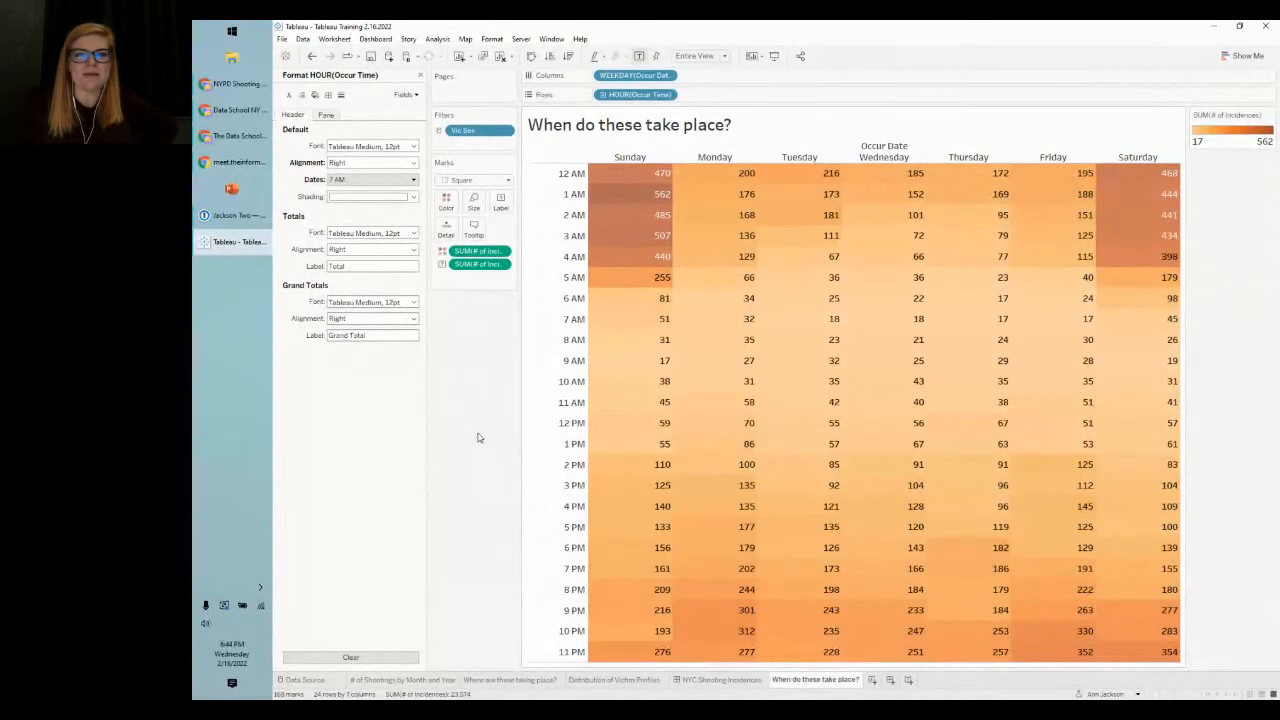
pyautogui.click(448, 204)
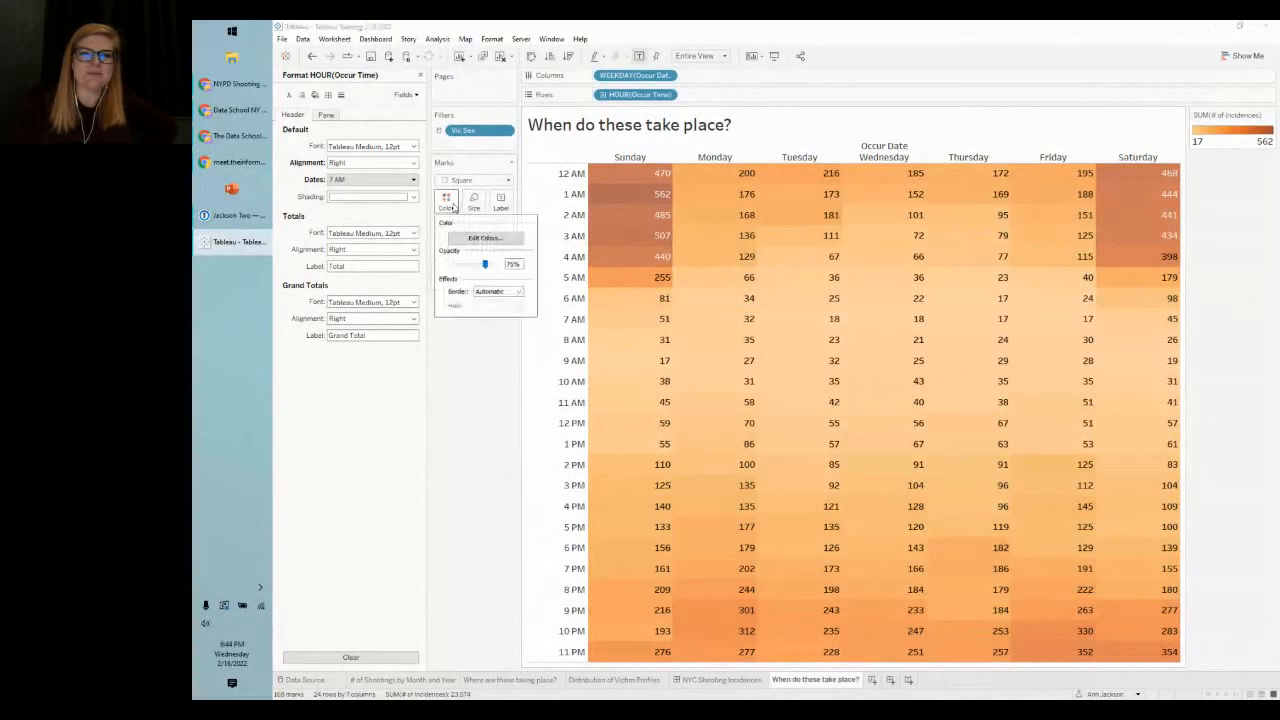
pyautogui.click(500, 291)
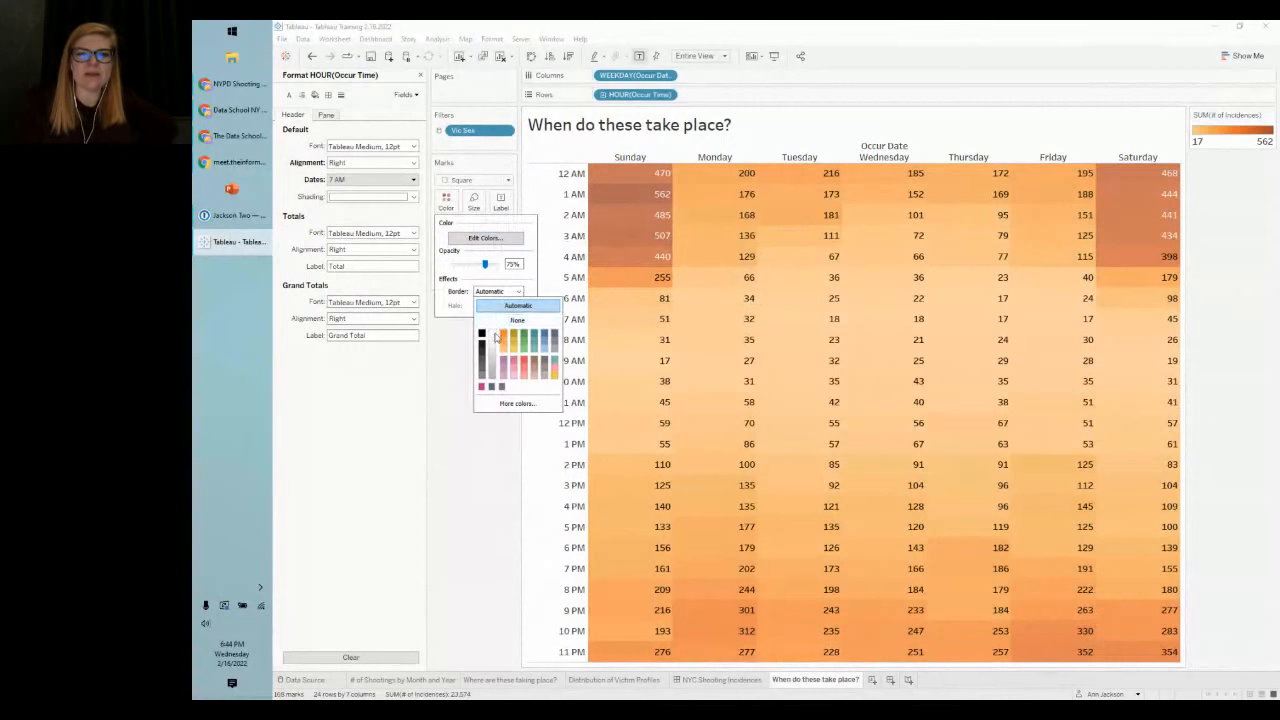
pyautogui.click(493, 335)
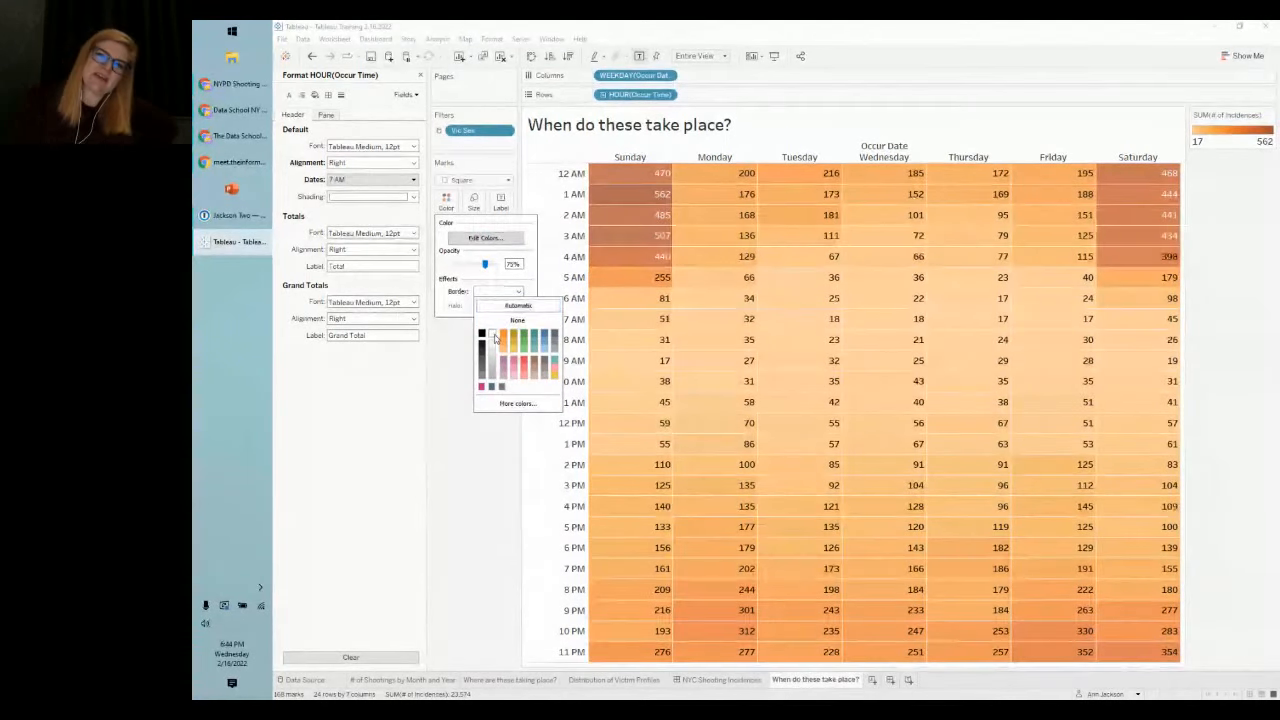
pyautogui.click(473, 469)
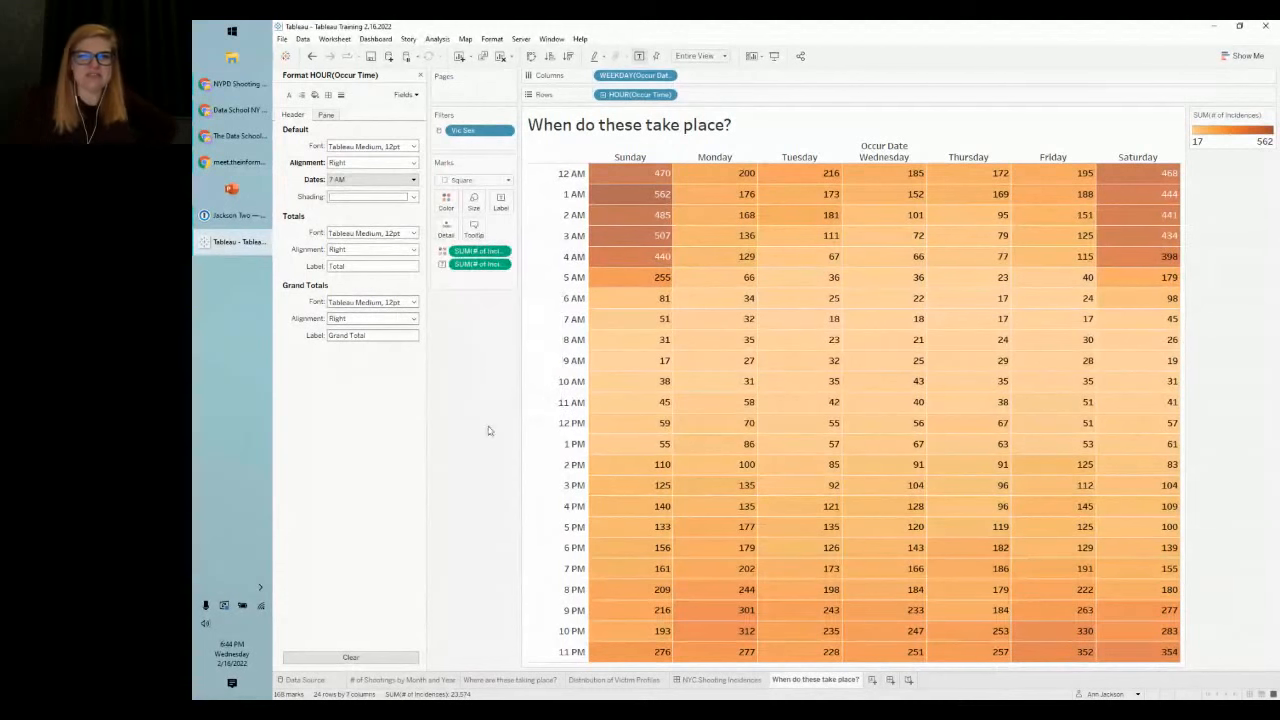
# Step: Set the heat map's label font to Match Mark Color and hide the Occur Date field label above the weekdays
pyautogui.click(500, 202)
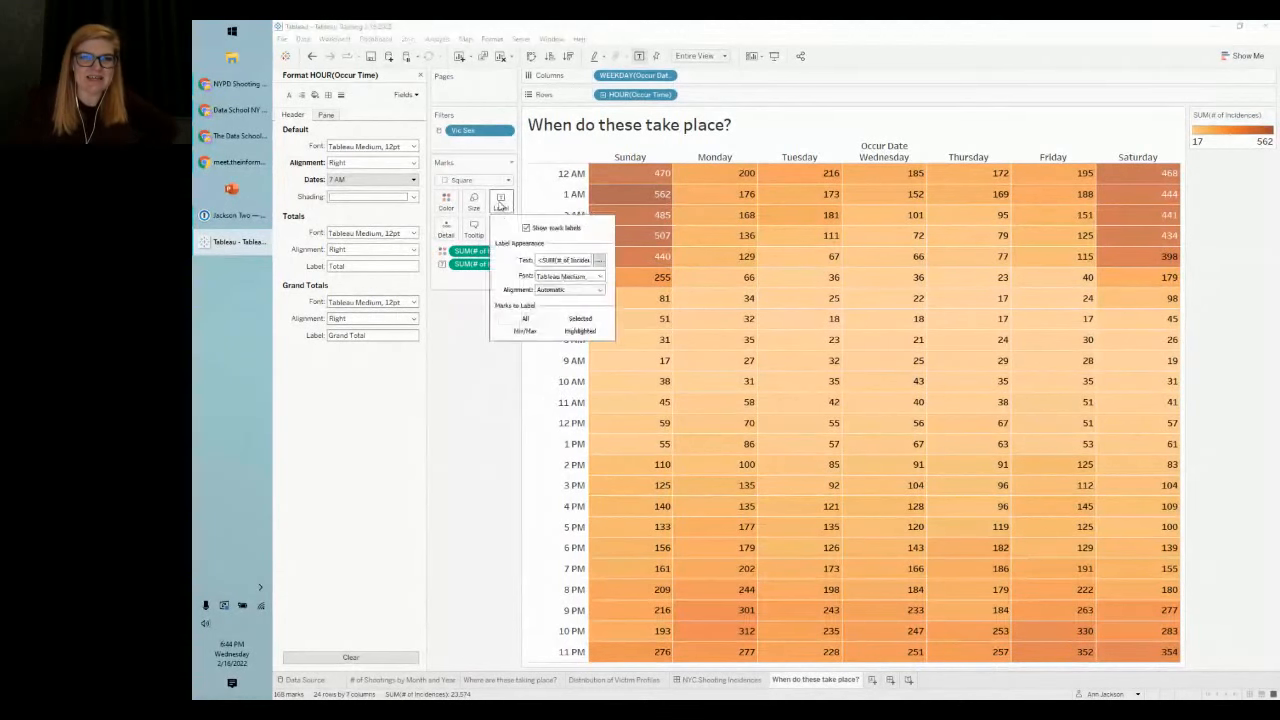
pyautogui.click(567, 276)
pyautogui.click(566, 337)
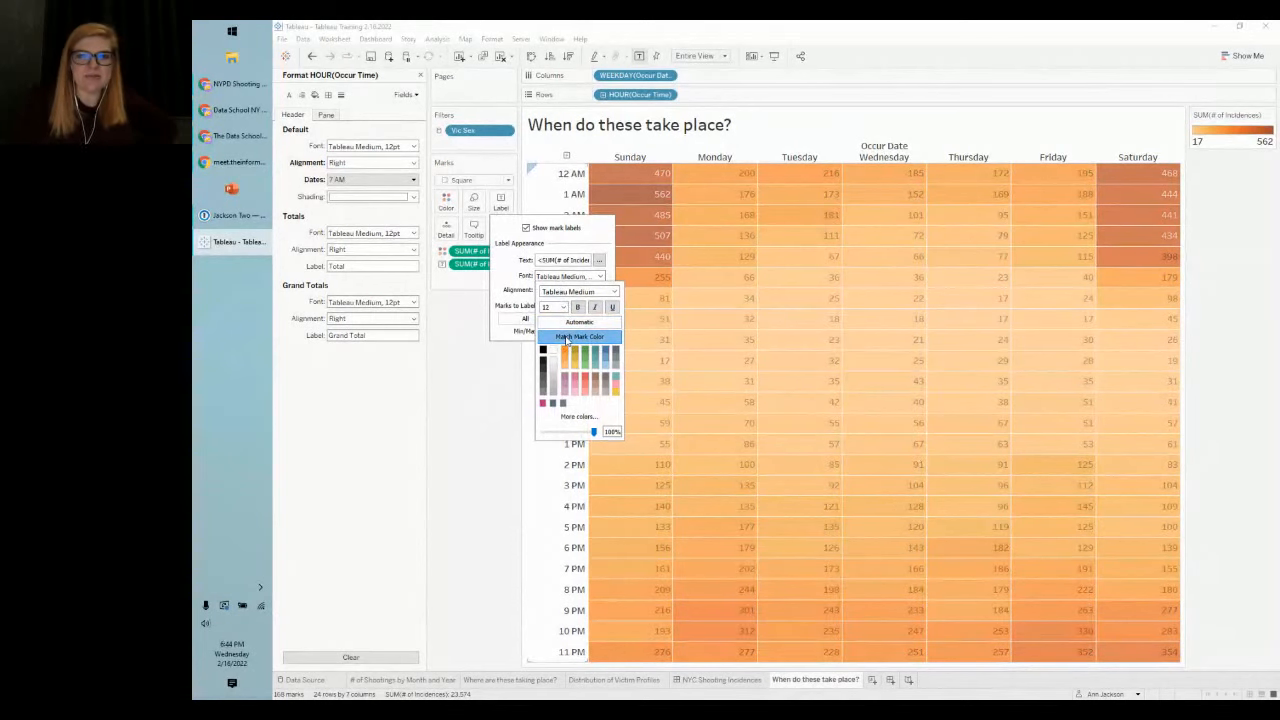
pyautogui.click(455, 408)
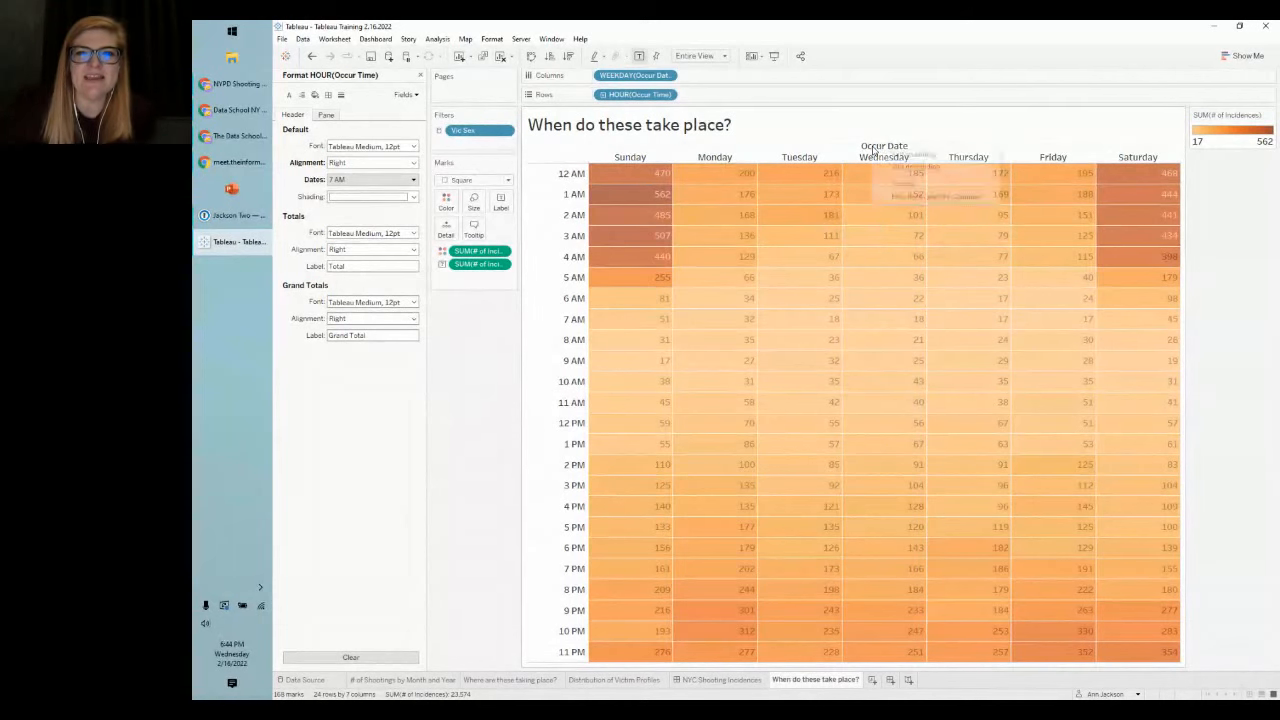
pyautogui.click(910, 196)
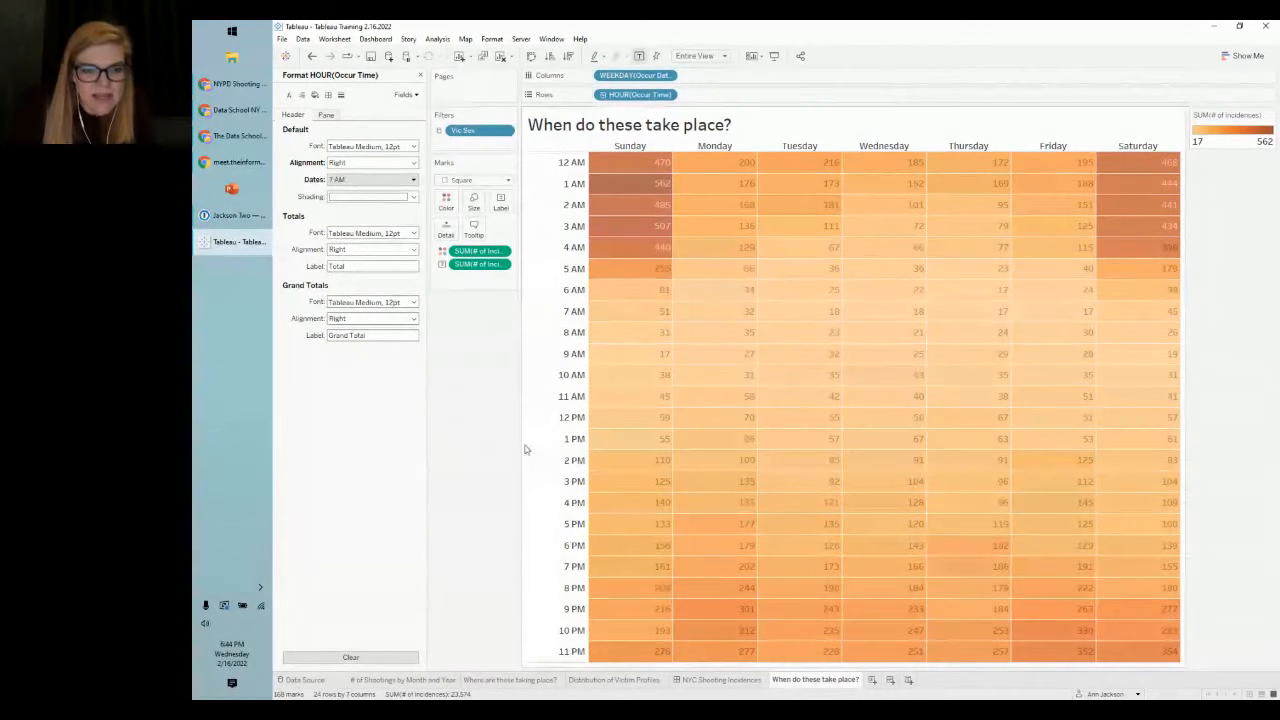
# Step: Add the When do these take place? sheet to the NYC Shooting Incidences dashboard and delete its color legend container
pyautogui.click(712, 680)
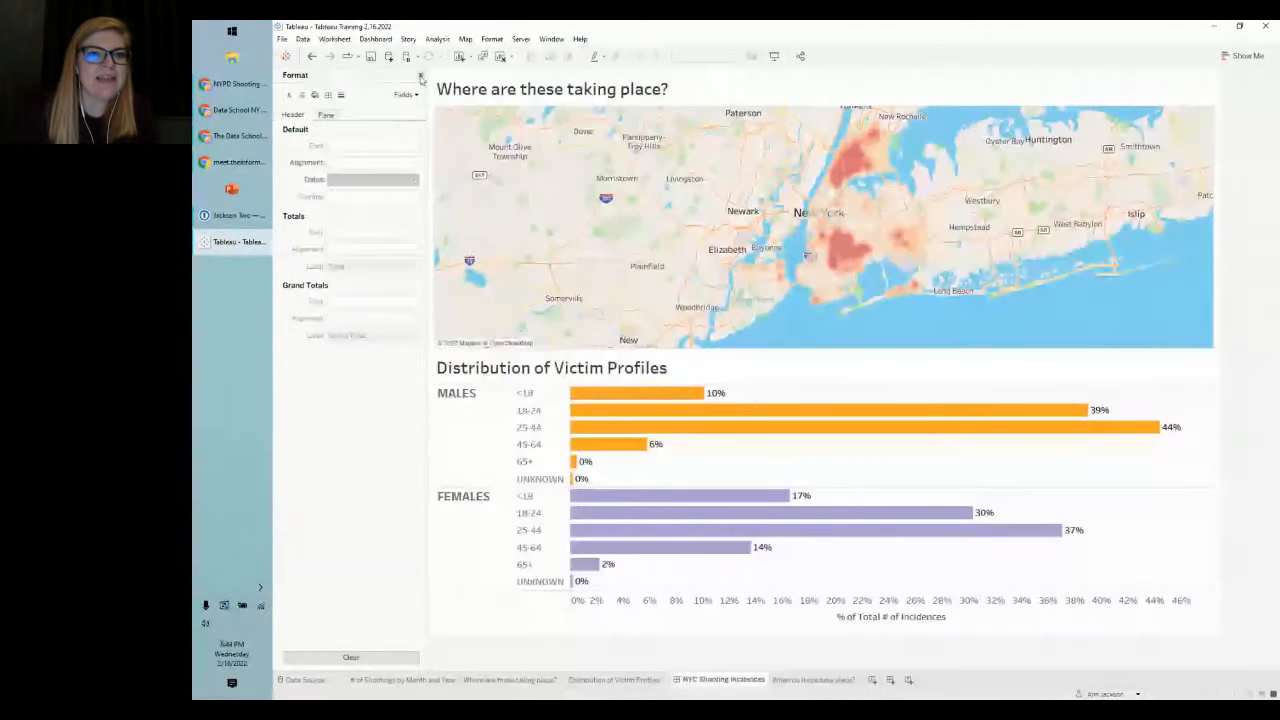
pyautogui.click(420, 76)
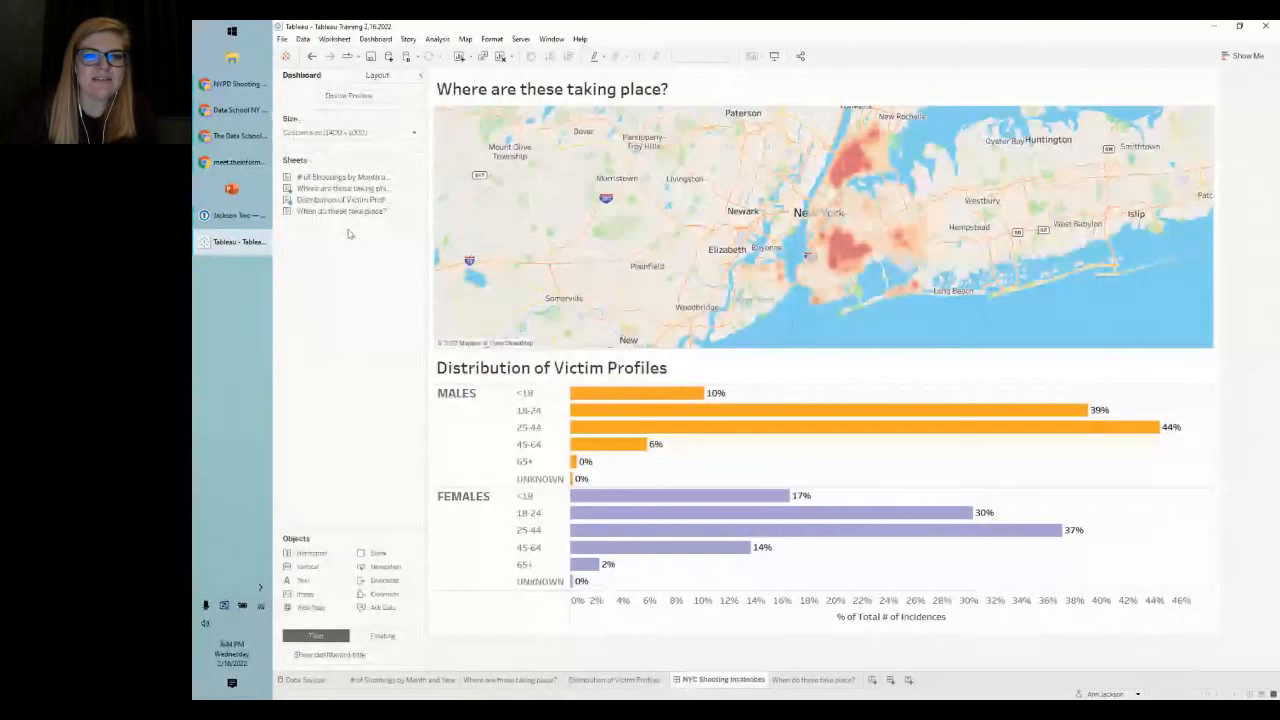
pyautogui.doubleClick(340, 211)
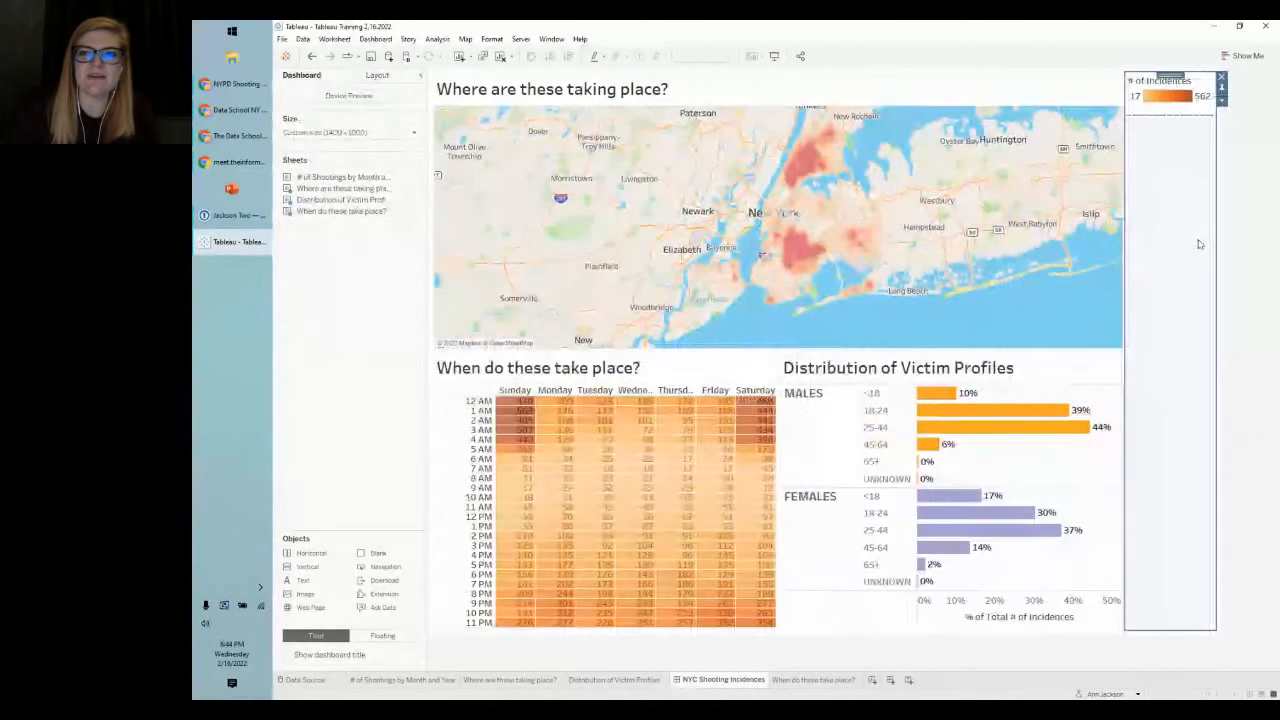
pyautogui.click(1221, 76)
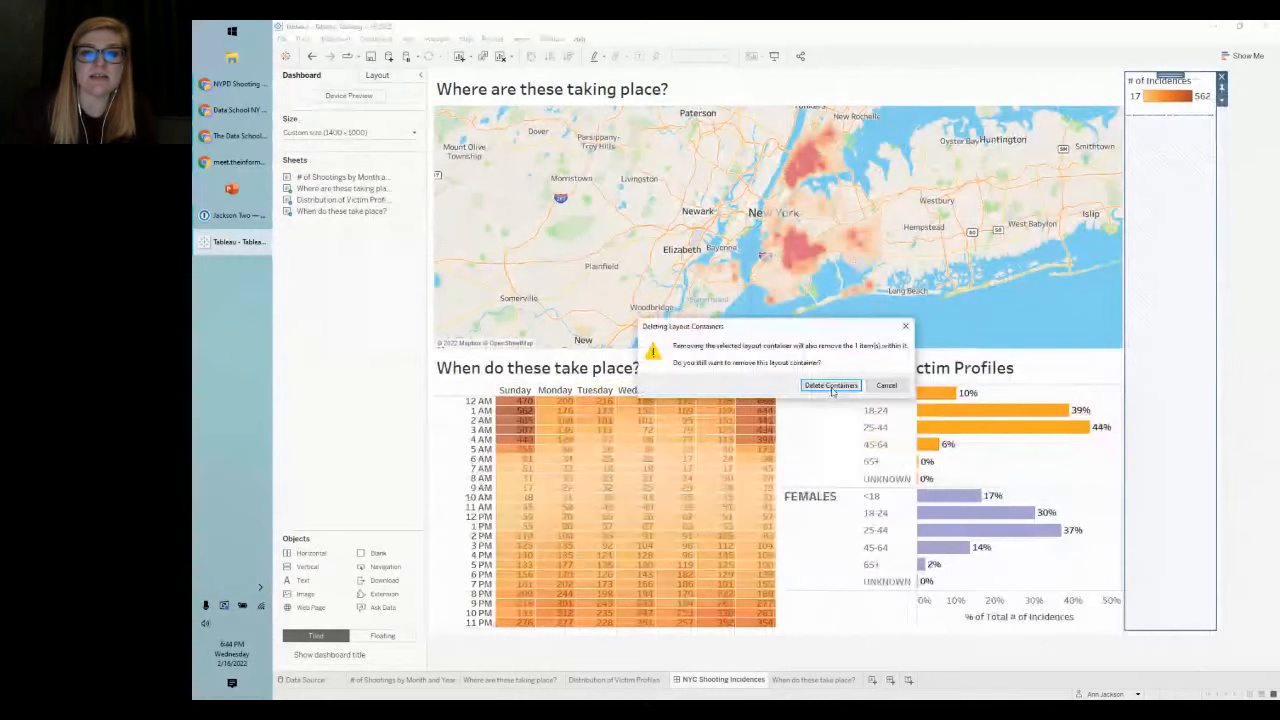
pyautogui.click(830, 384)
# Step: Enlarge the heat map on the dashboard in width and height, and set the dashboard height to 1100 px
pyautogui.moveTo(826, 428); pyautogui.dragTo(887, 428)
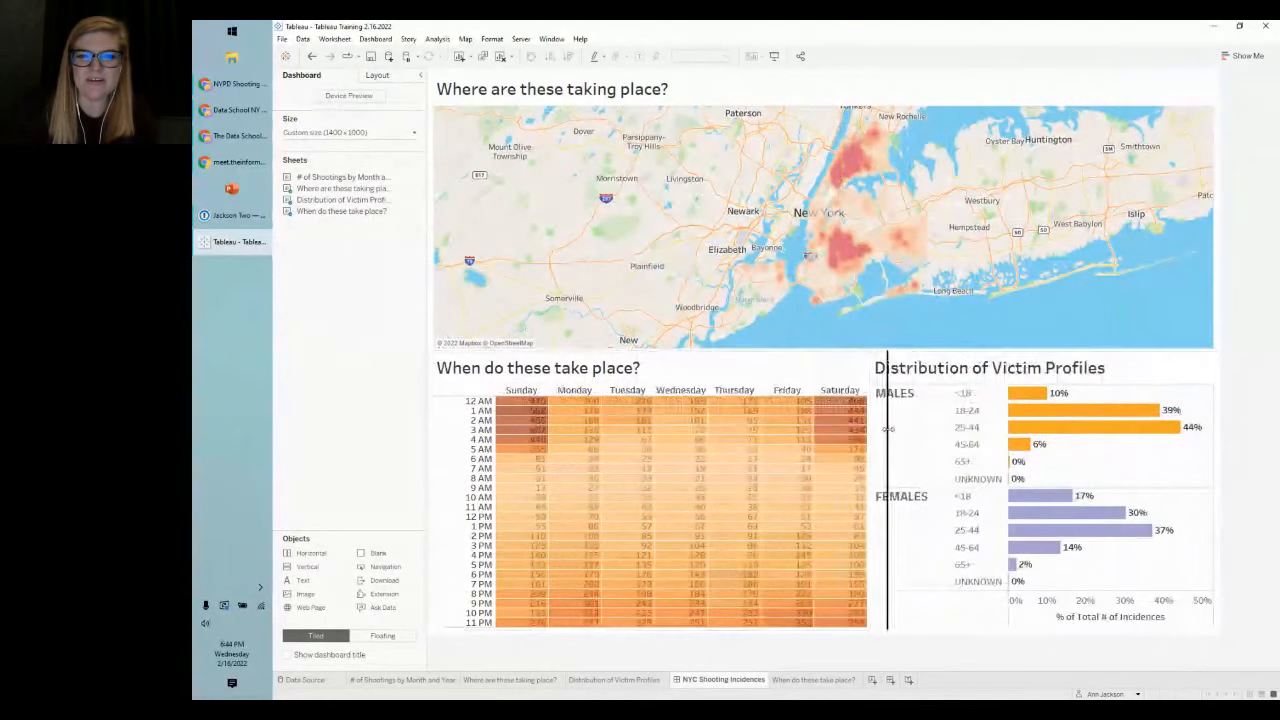
pyautogui.moveTo(827, 351); pyautogui.dragTo(827, 326)
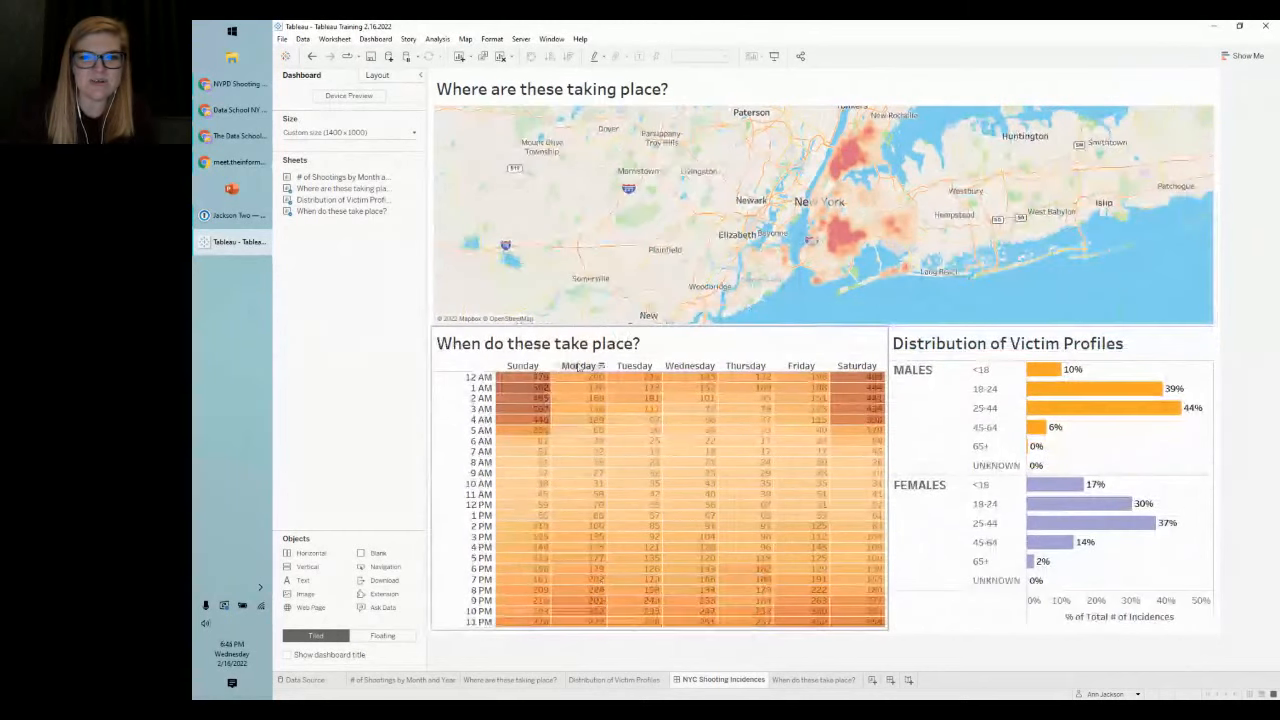
pyautogui.click(350, 132)
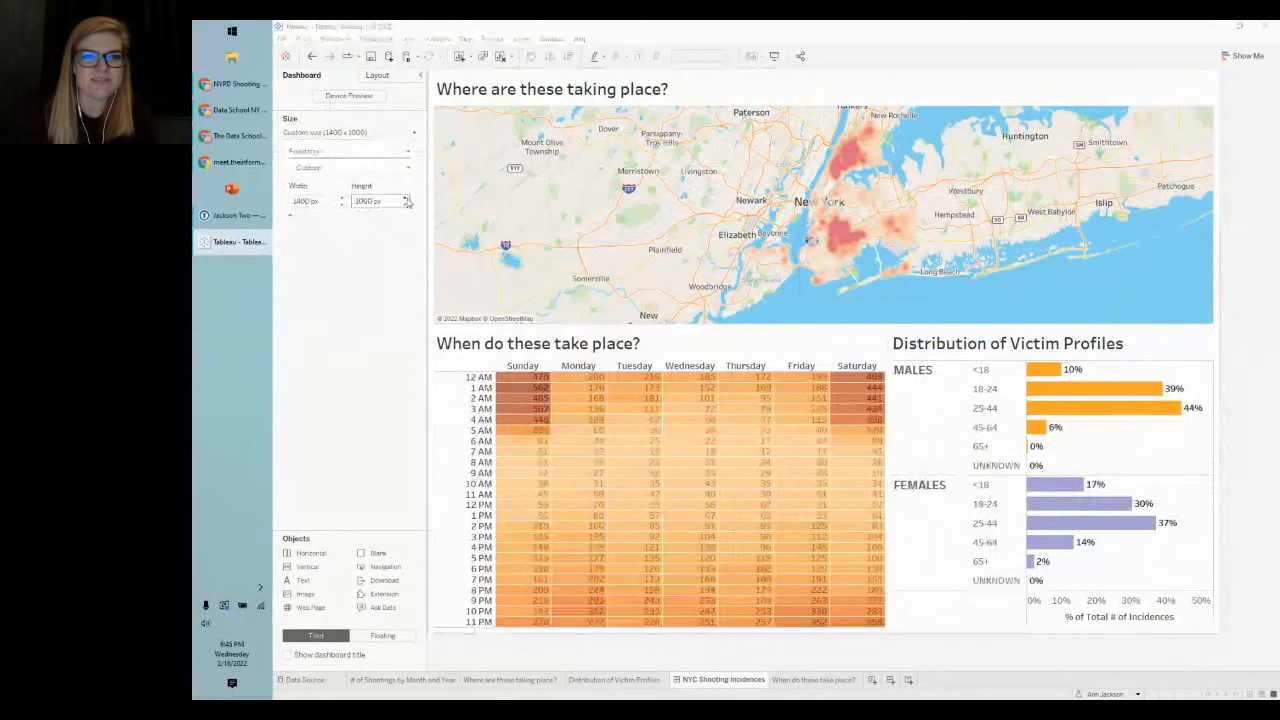
pyautogui.click(405, 198)
pyautogui.click(359, 365)
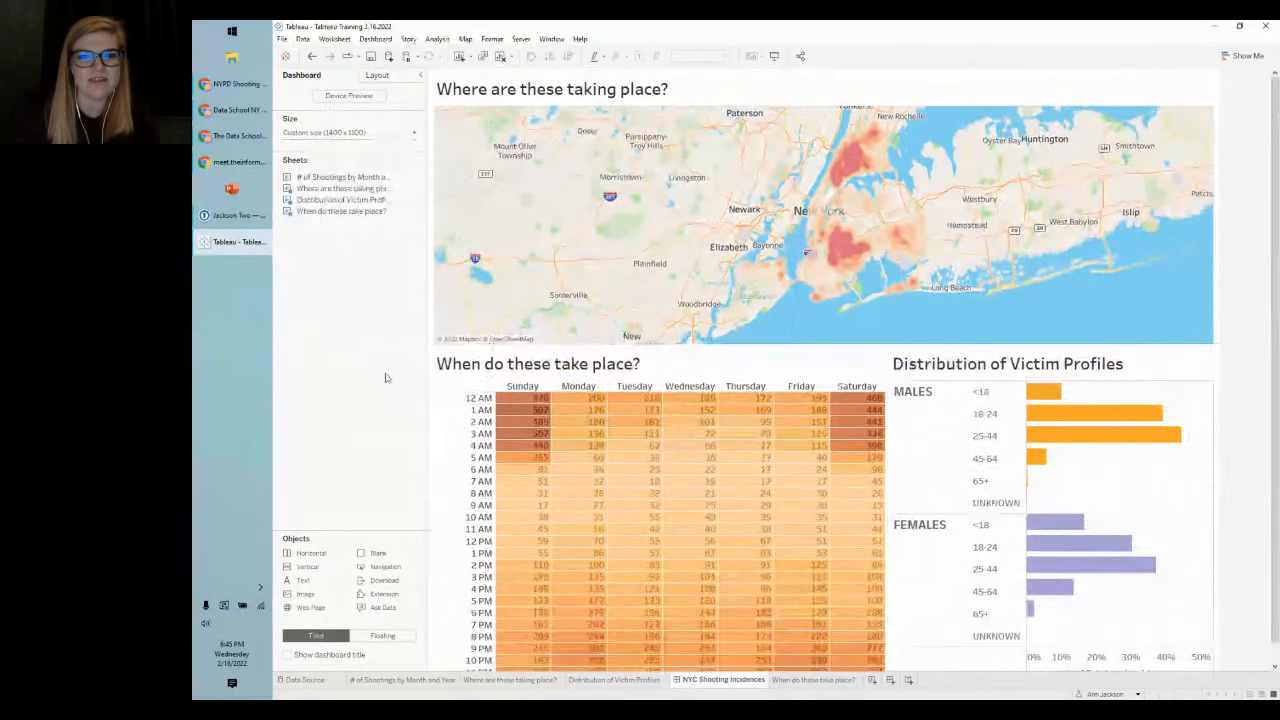
# Step: On the Distribution of Victim Profiles sheet, recolor MALES green from the Jewel Bright palette
pyautogui.click(820, 370)
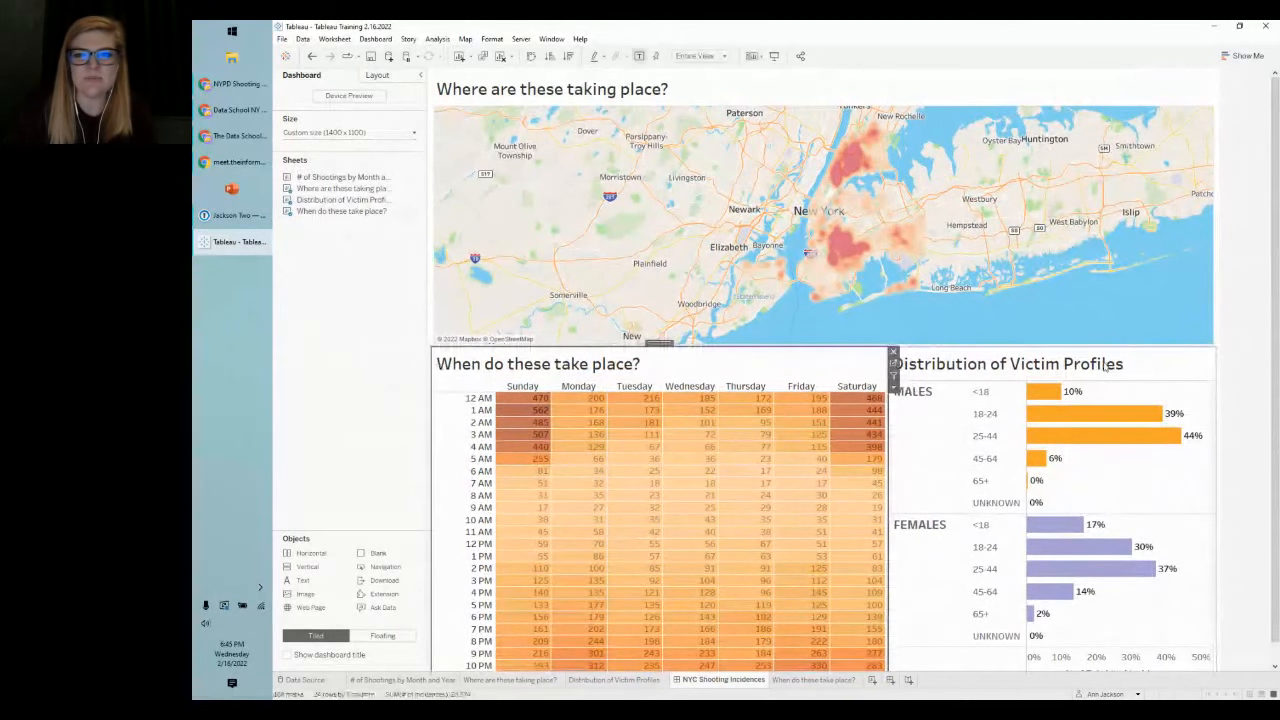
pyautogui.click(1106, 368)
pyautogui.click(1220, 362)
pyautogui.click(450, 205)
pyautogui.click(485, 238)
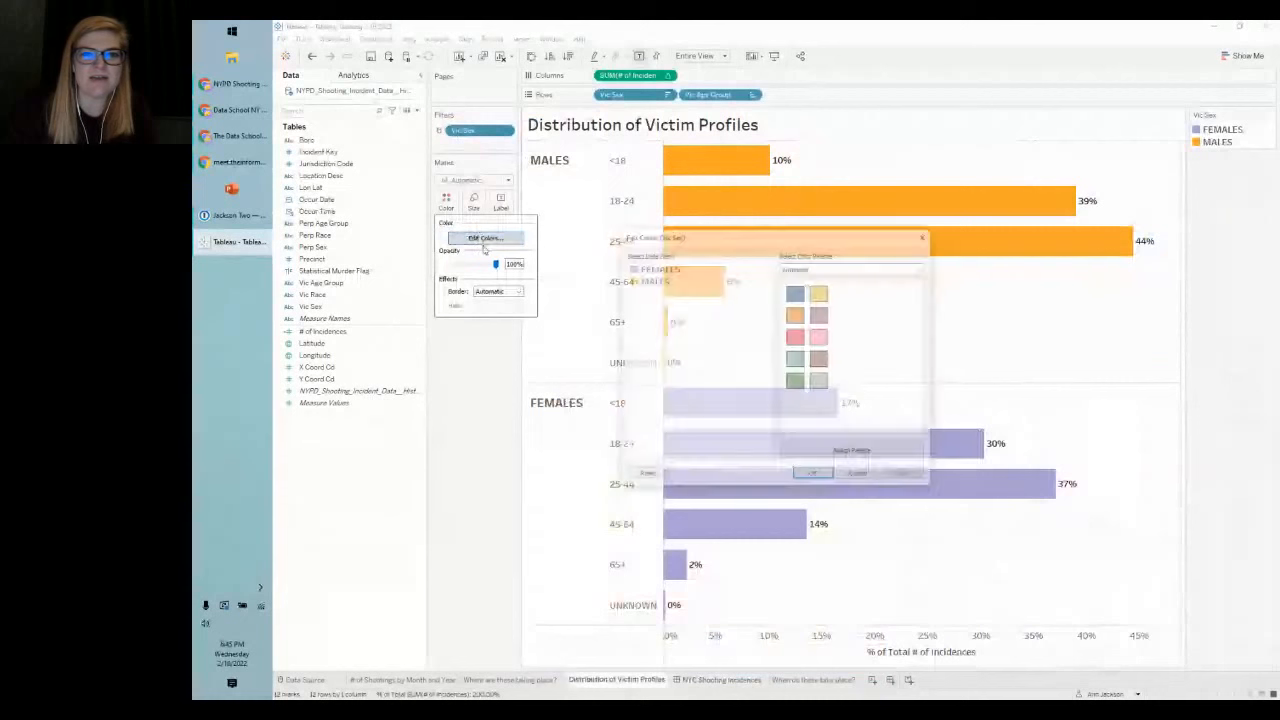
pyautogui.click(653, 280)
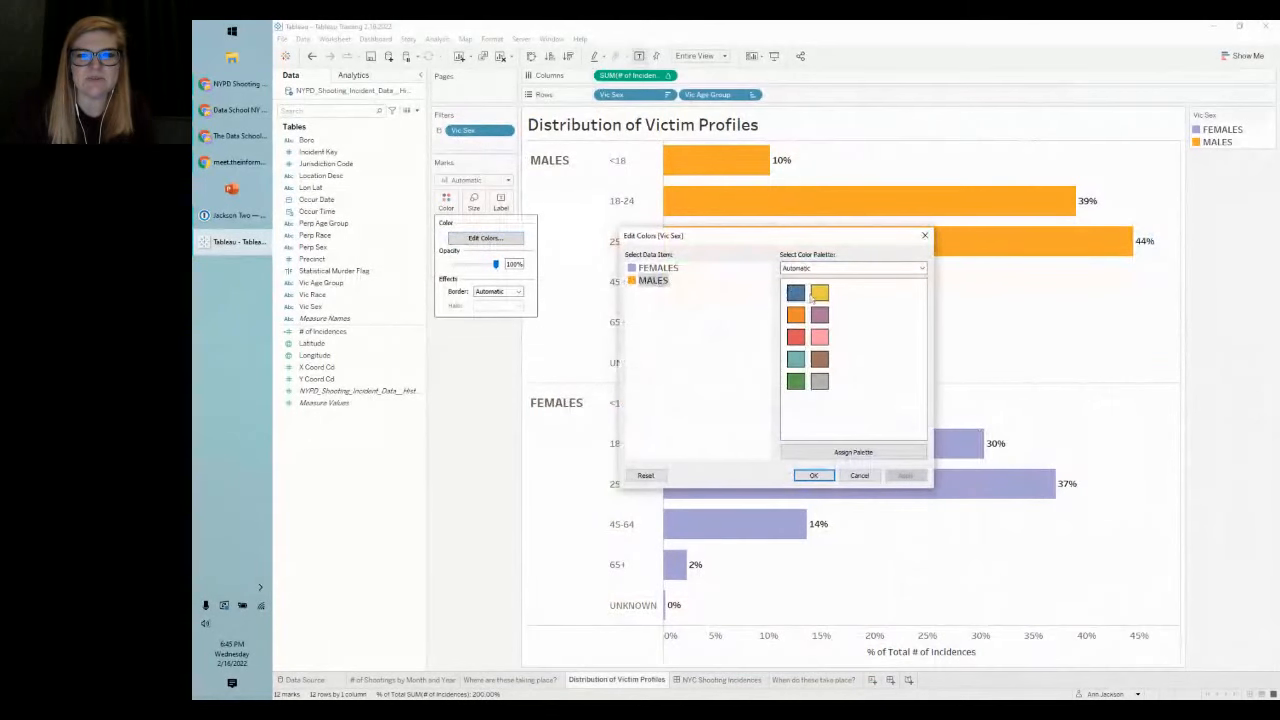
pyautogui.click(830, 268)
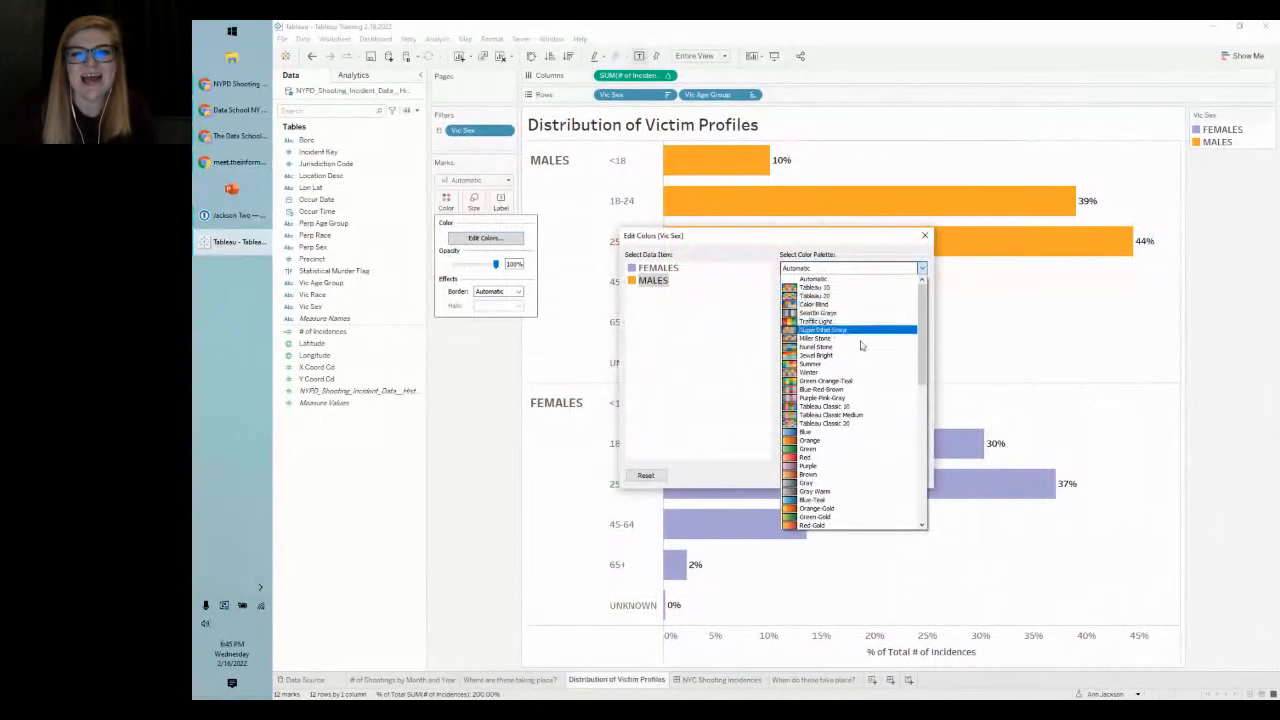
pyautogui.click(818, 355)
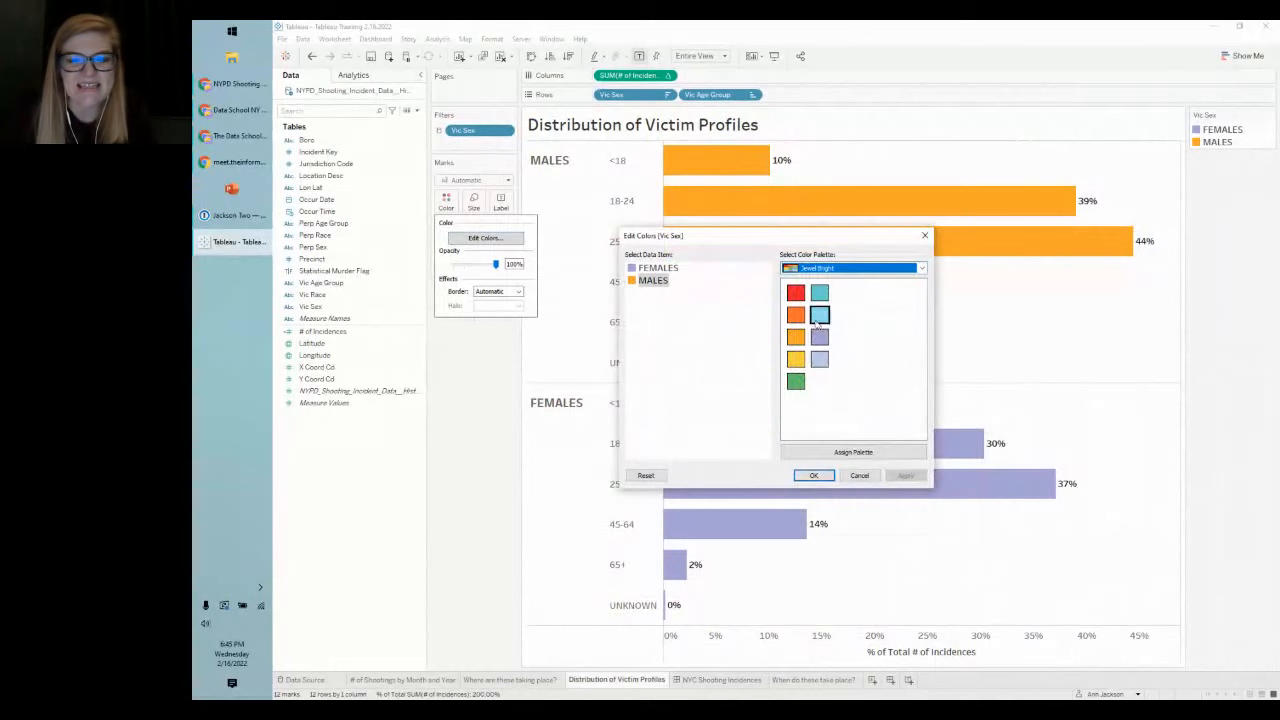
pyautogui.click(796, 381)
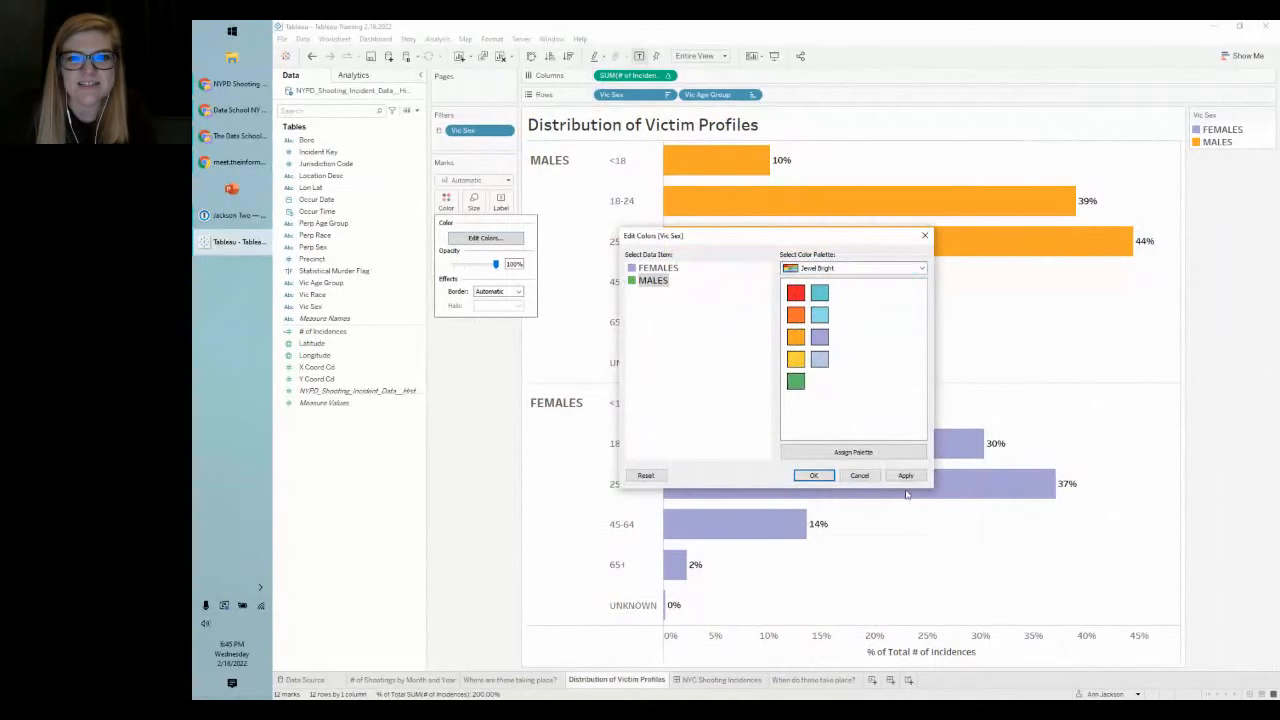
pyautogui.click(905, 475)
pyautogui.click(812, 475)
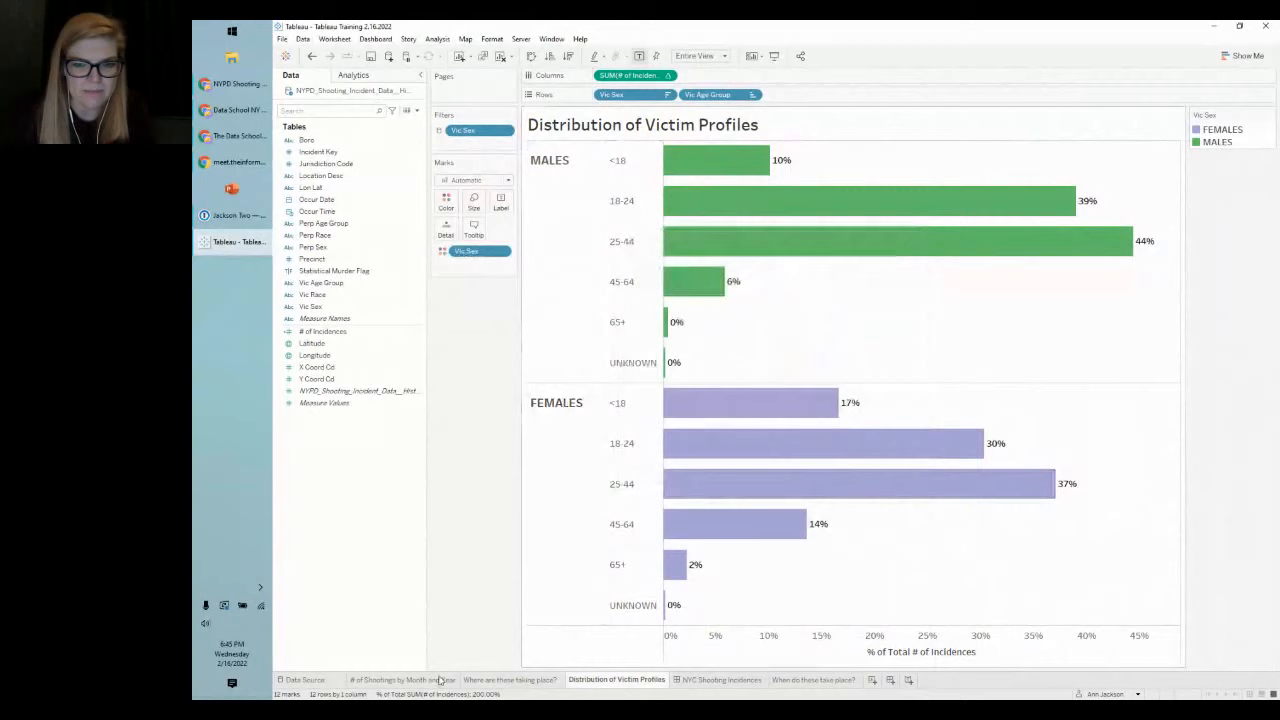
# Step: Return to the NYC Shooting Incidences dashboard and use the When do these take place? heat map as a filter
pyautogui.hotkey('ctrl', 'Tab')
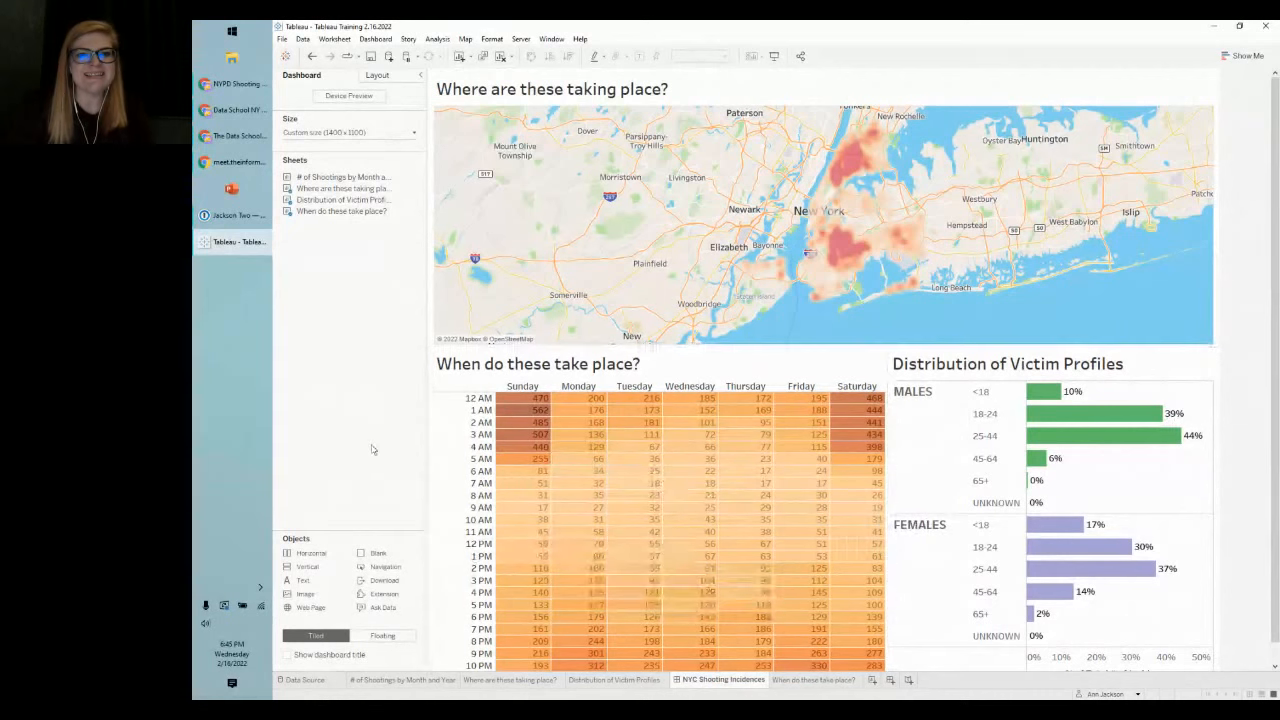
pyautogui.click(797, 363)
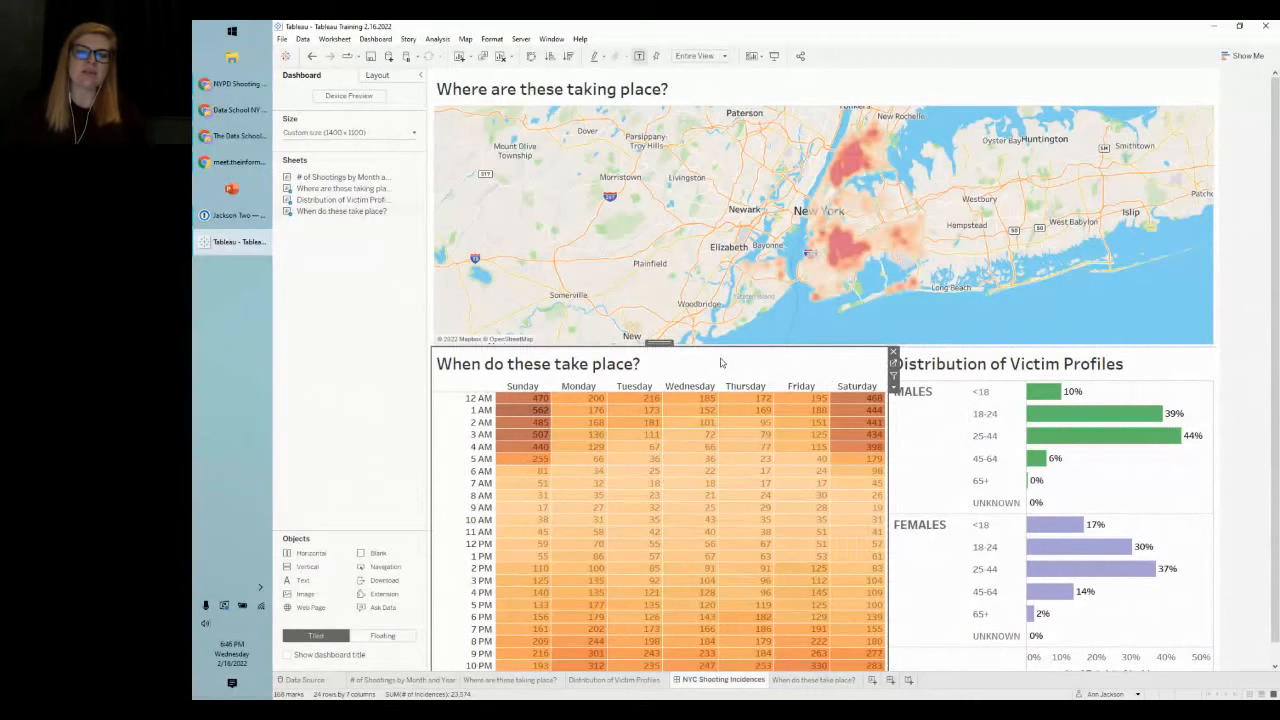
pyautogui.click(894, 377)
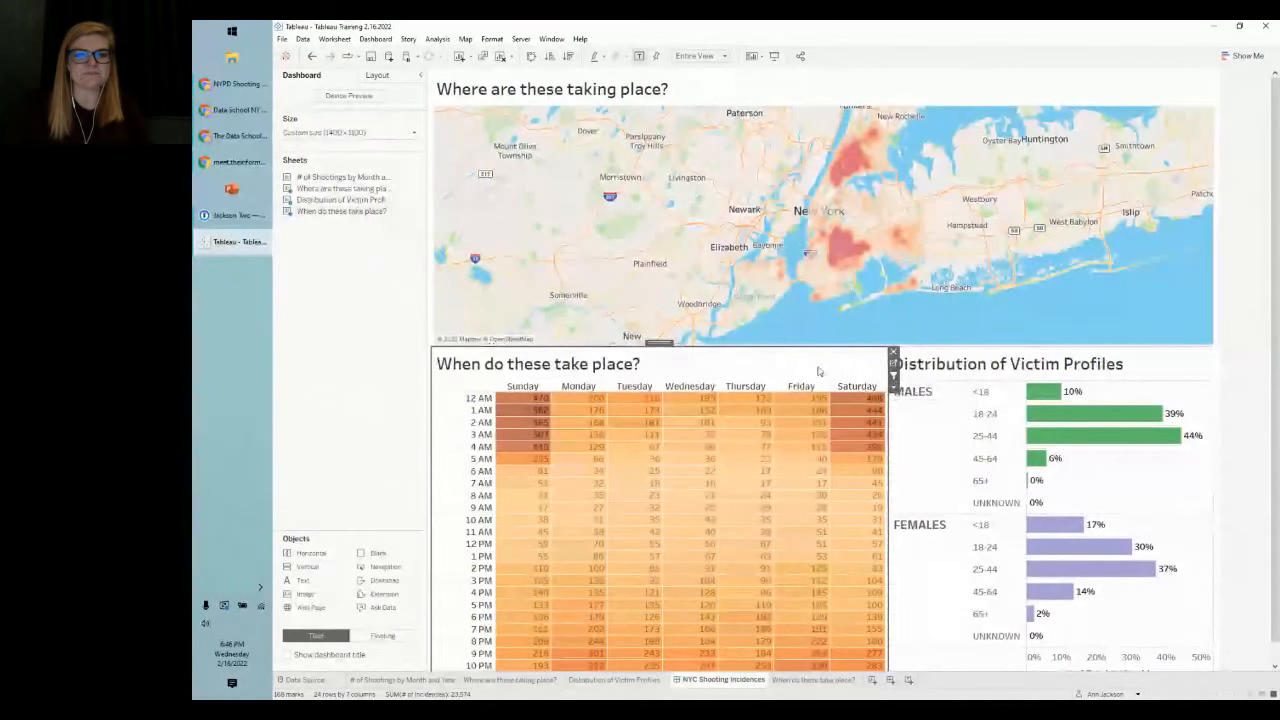
# Step: Filter the dashboard by the heat map's Sunday 1 AM square, examine the map and victim profiles, and clear the selection
pyautogui.moveTo(525, 407)
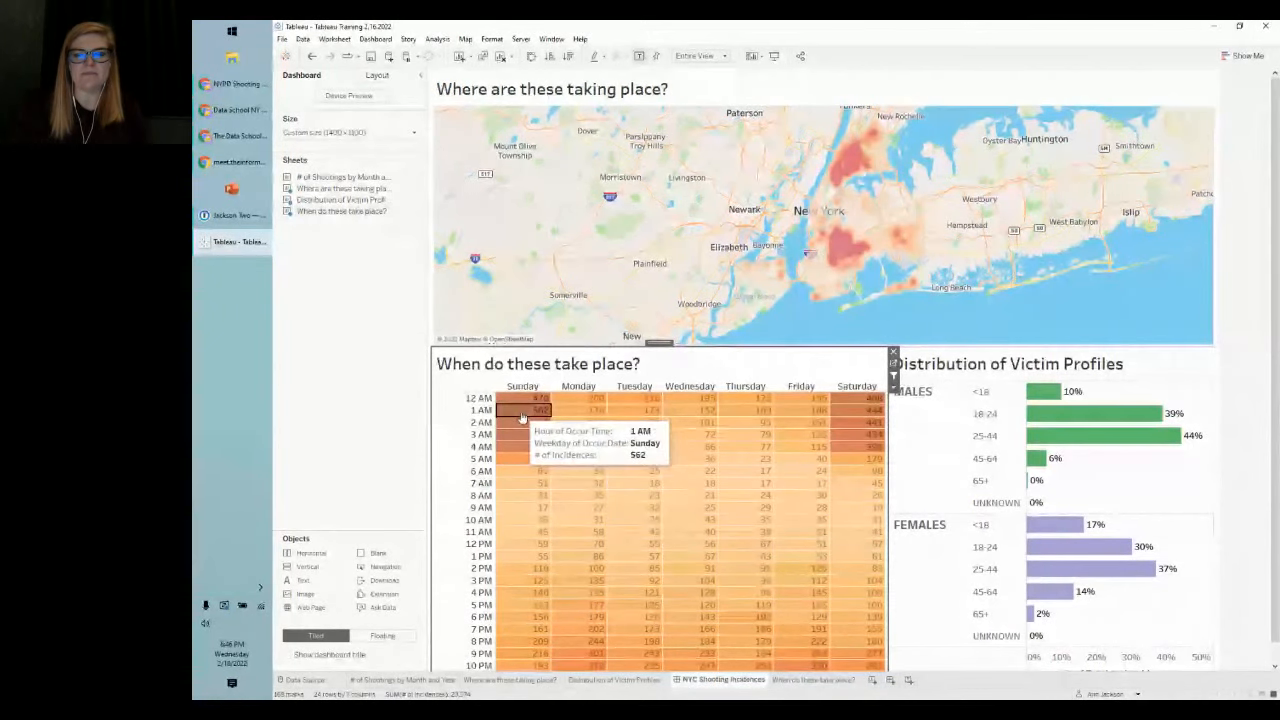
pyautogui.click(521, 411)
pyautogui.click(521, 414)
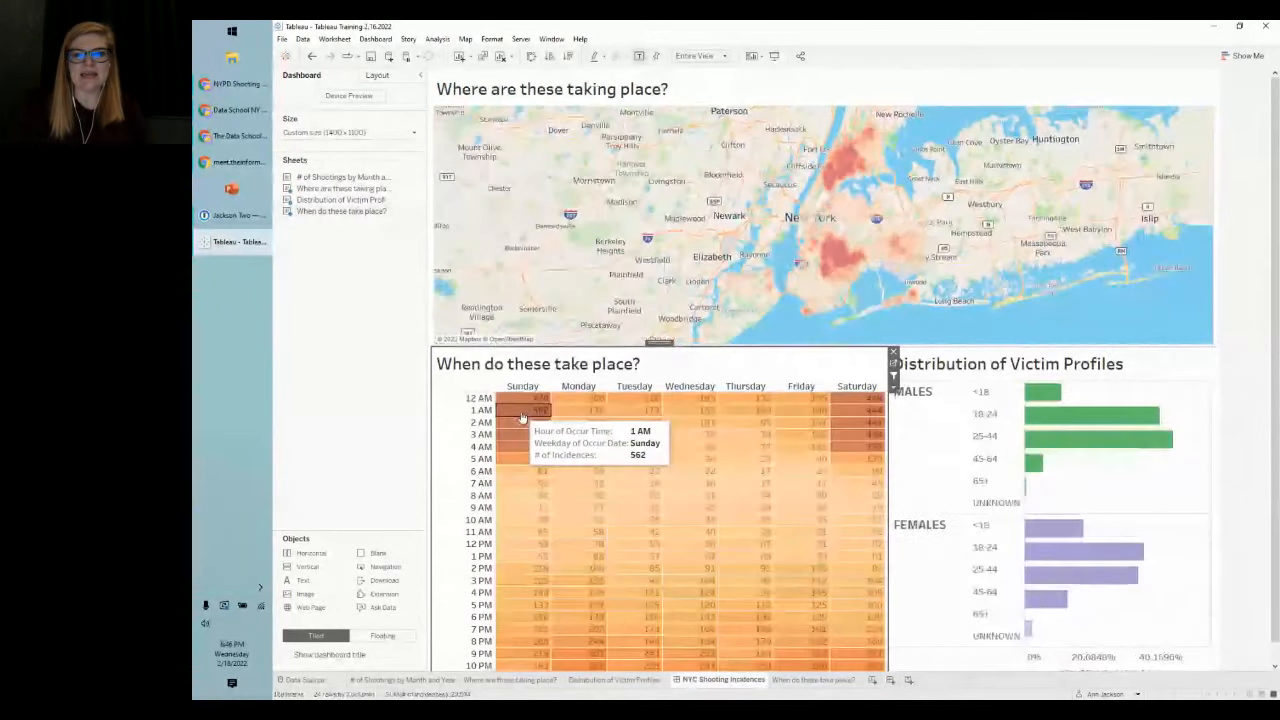
pyautogui.click(521, 414)
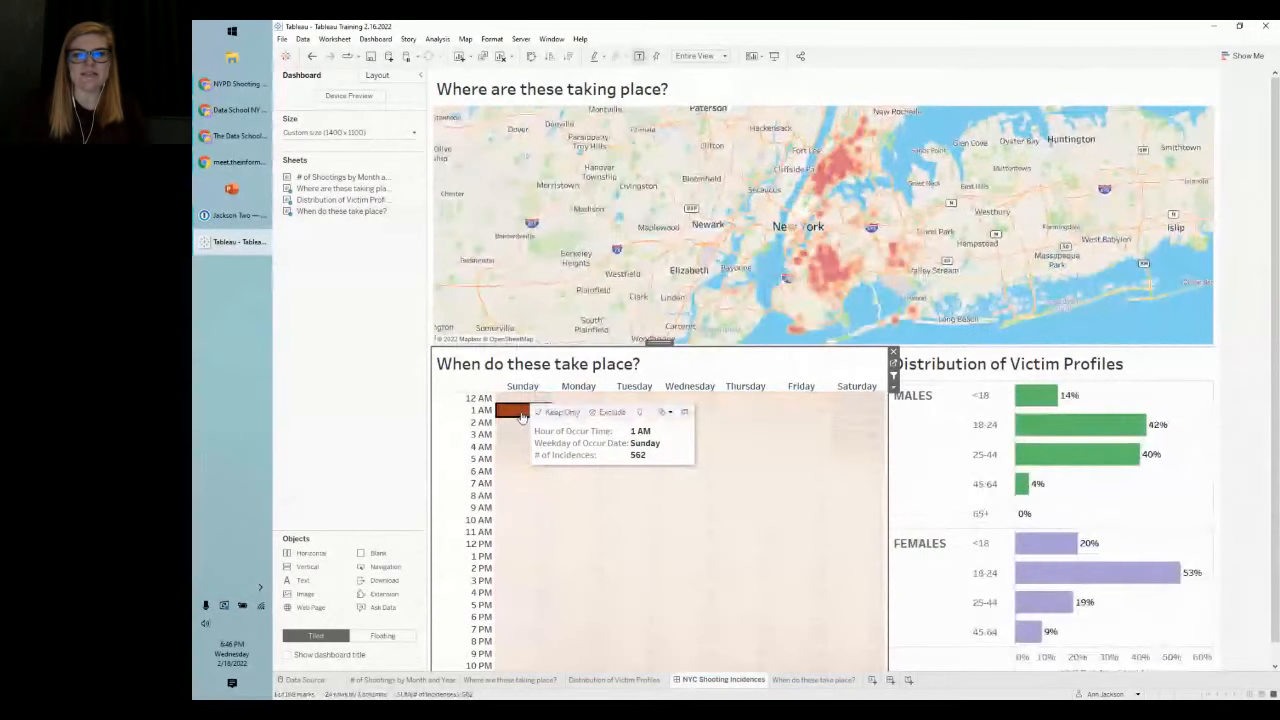
pyautogui.click(521, 414)
pyautogui.click(521, 414)
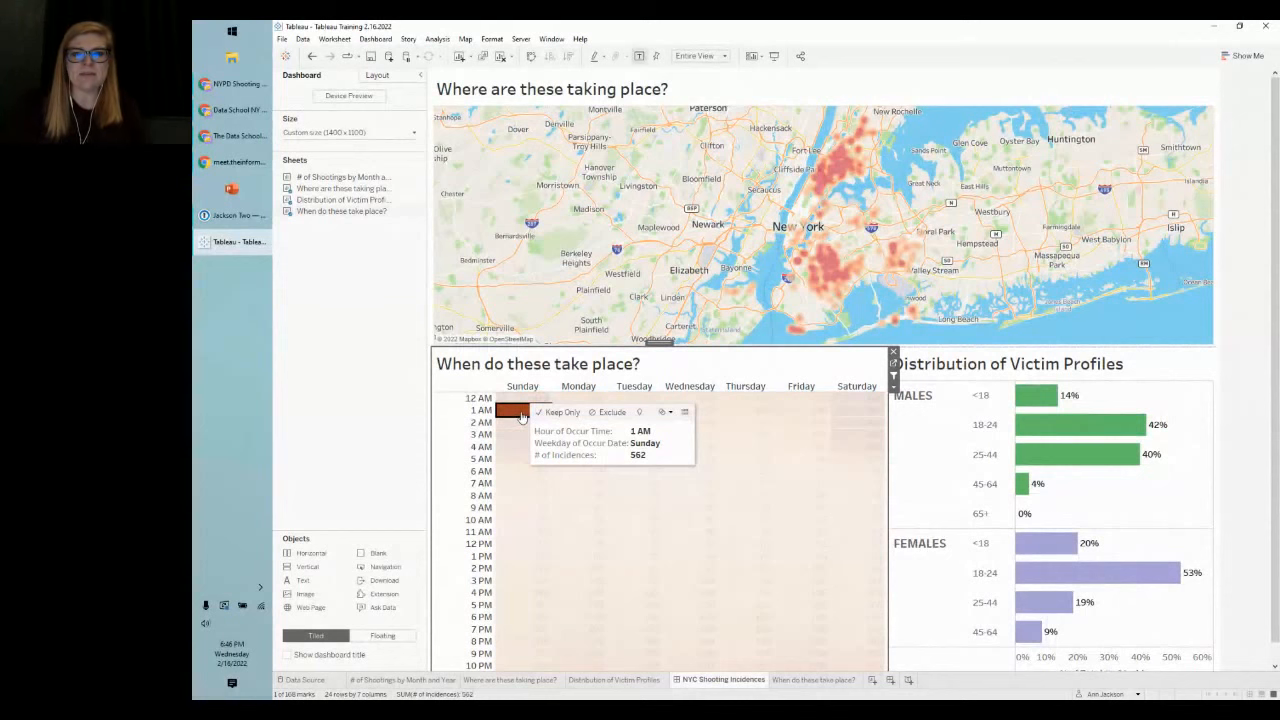
pyautogui.click(521, 416)
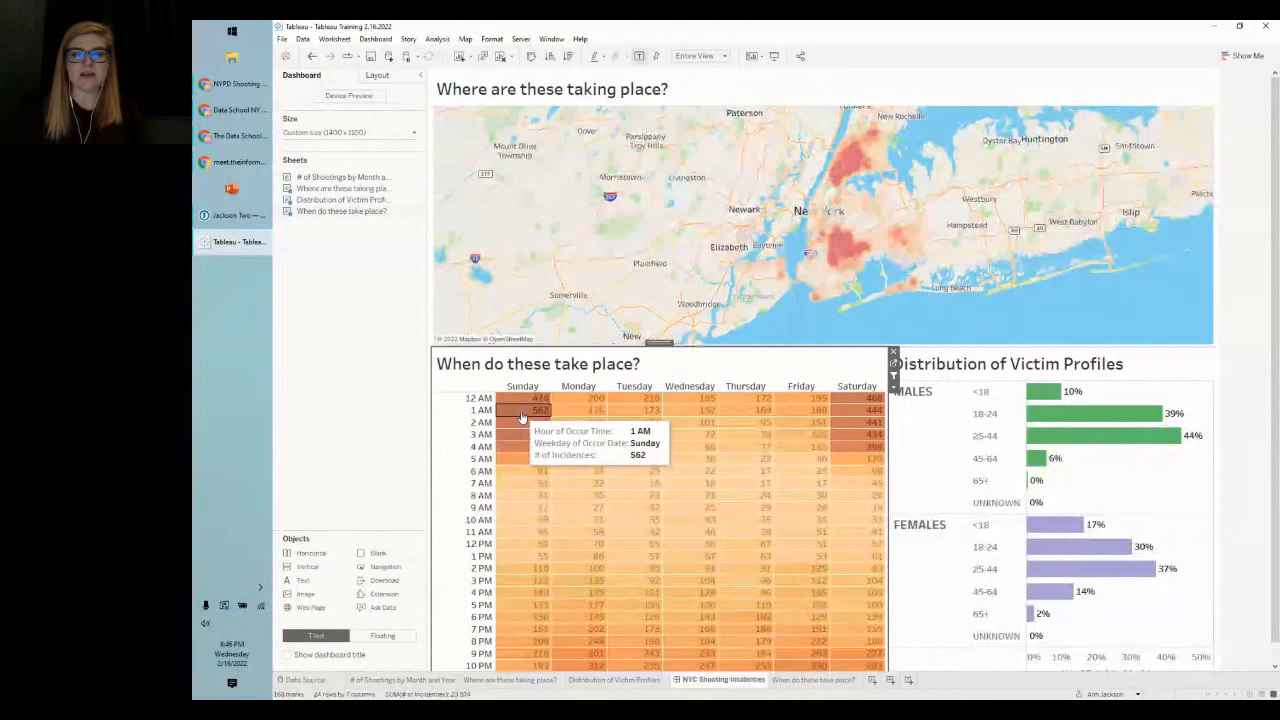
pyautogui.click(521, 410)
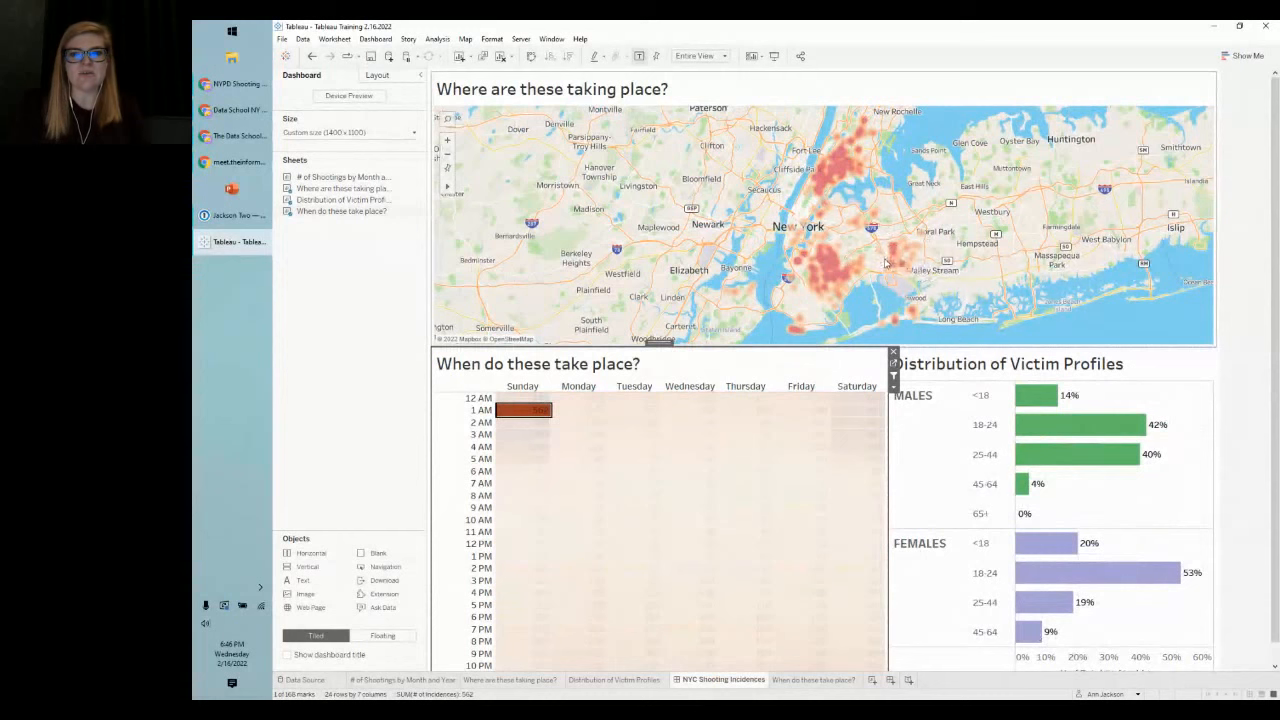
pyautogui.moveTo(517, 418)
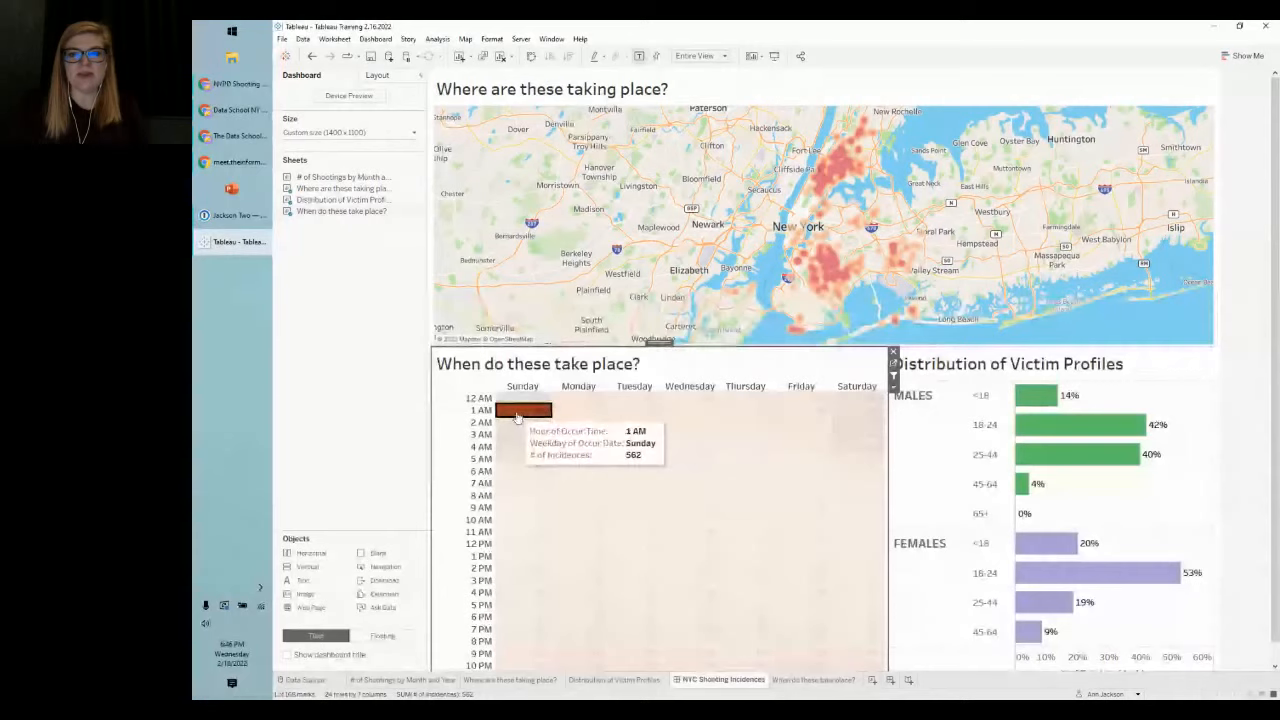
pyautogui.click(517, 418)
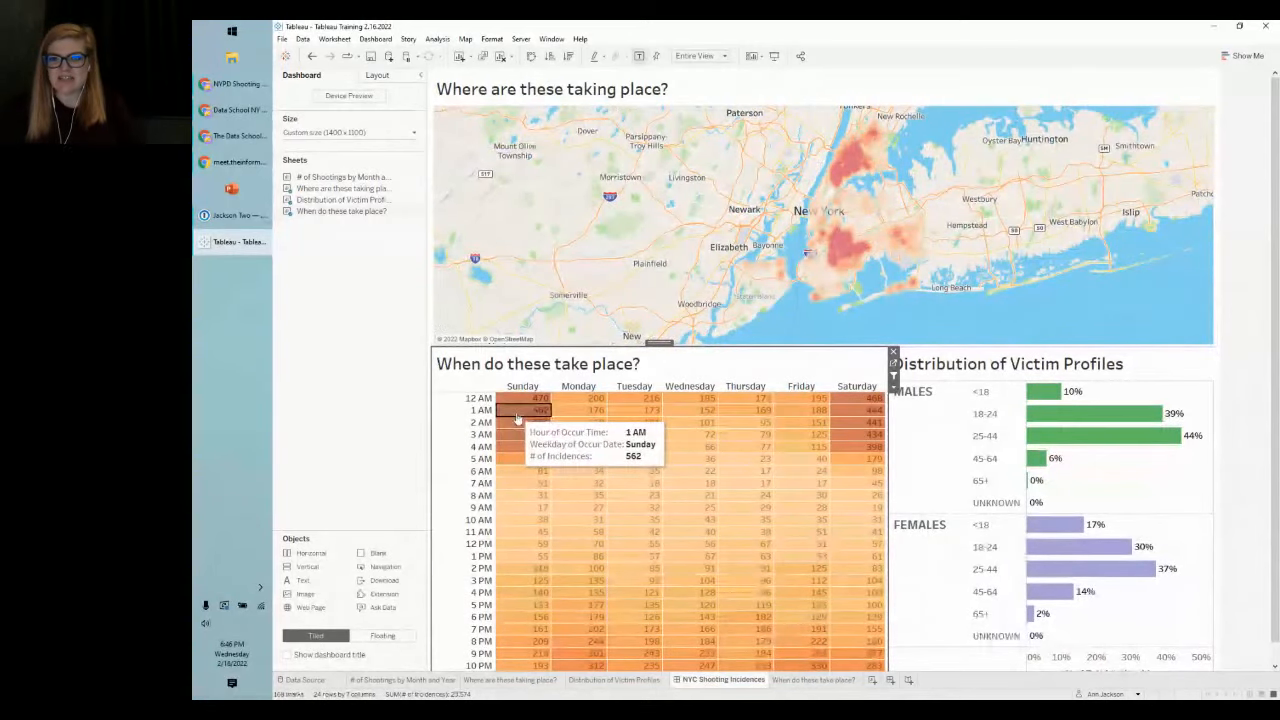
pyautogui.click(517, 418)
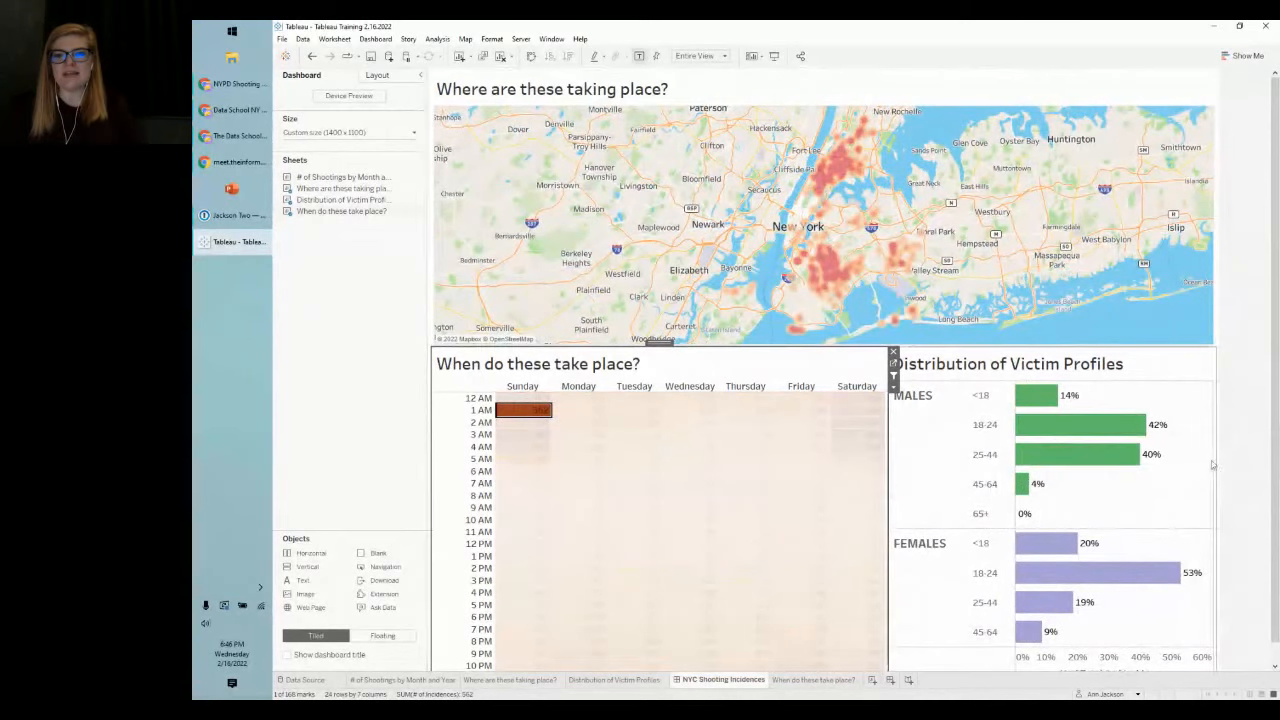
pyautogui.moveTo(1052, 580)
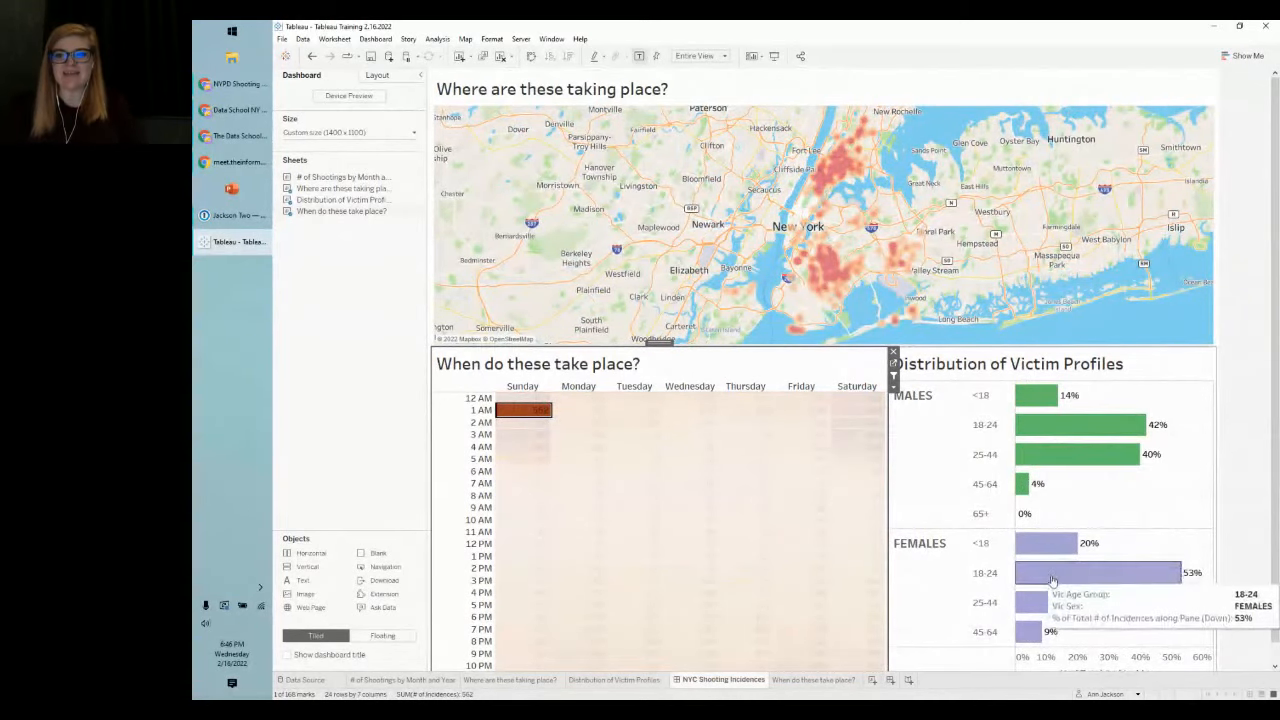
pyautogui.click(520, 414)
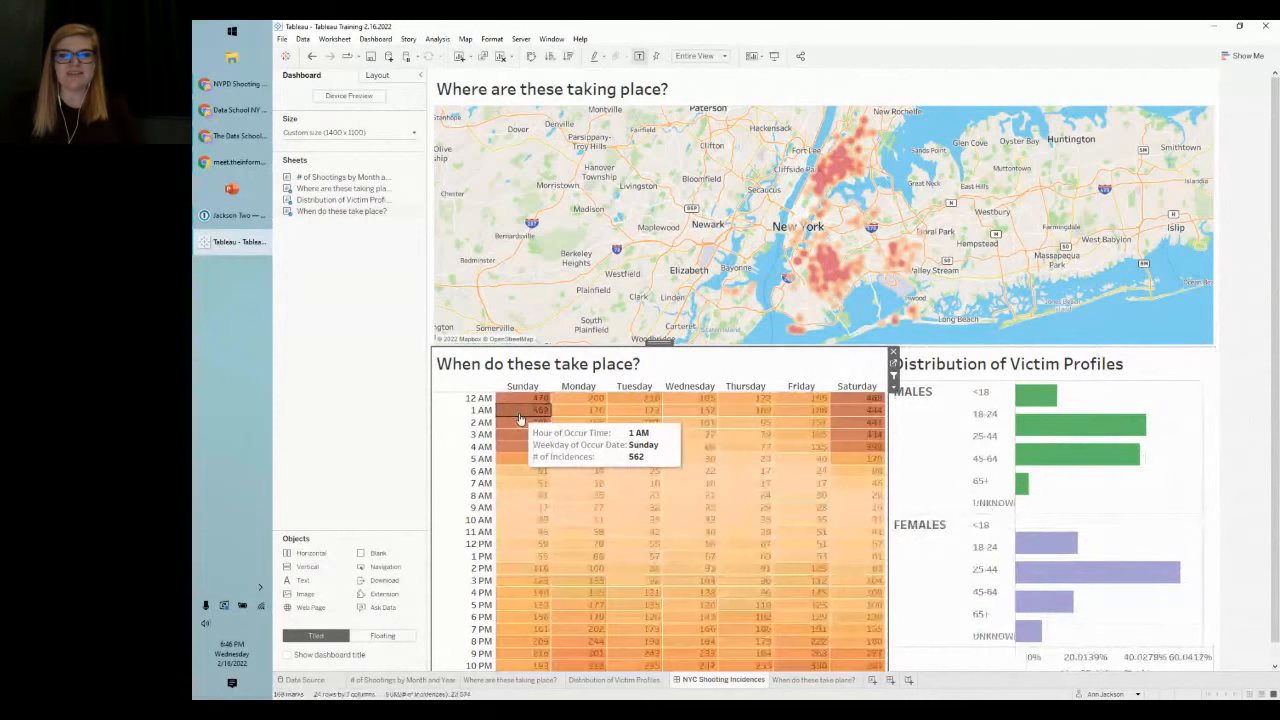
pyautogui.click(521, 404)
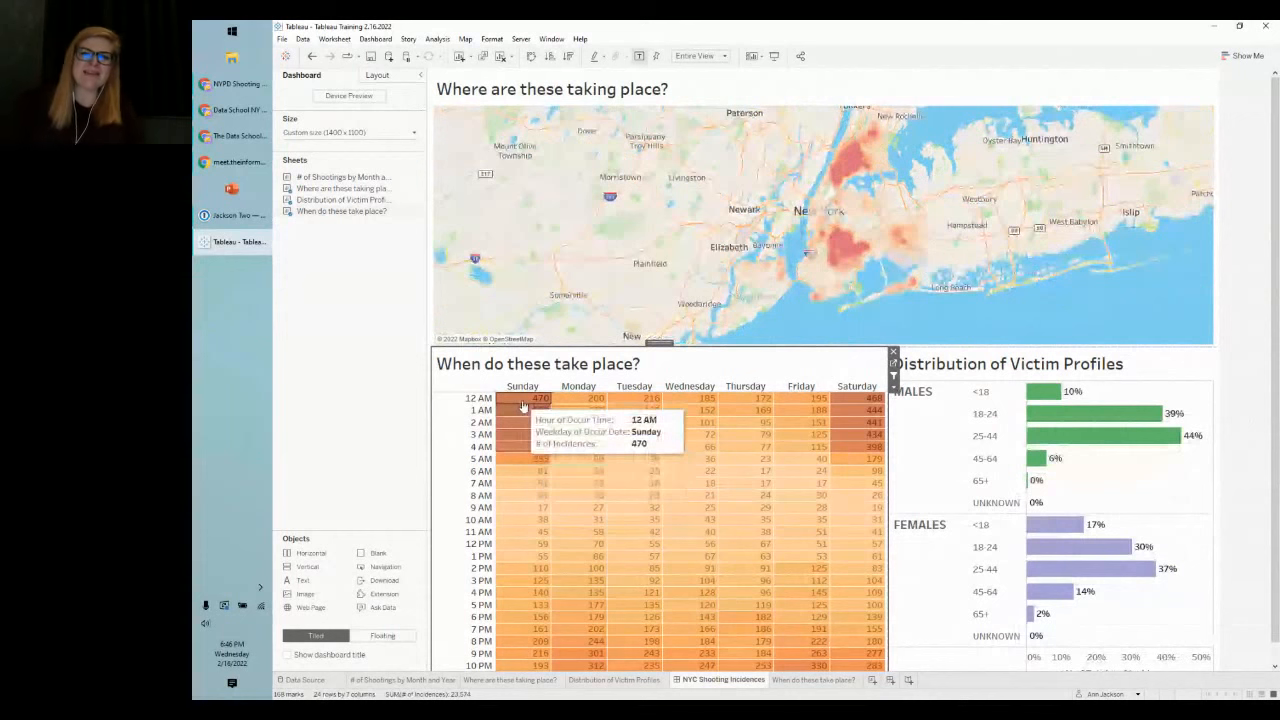
pyautogui.click(521, 405)
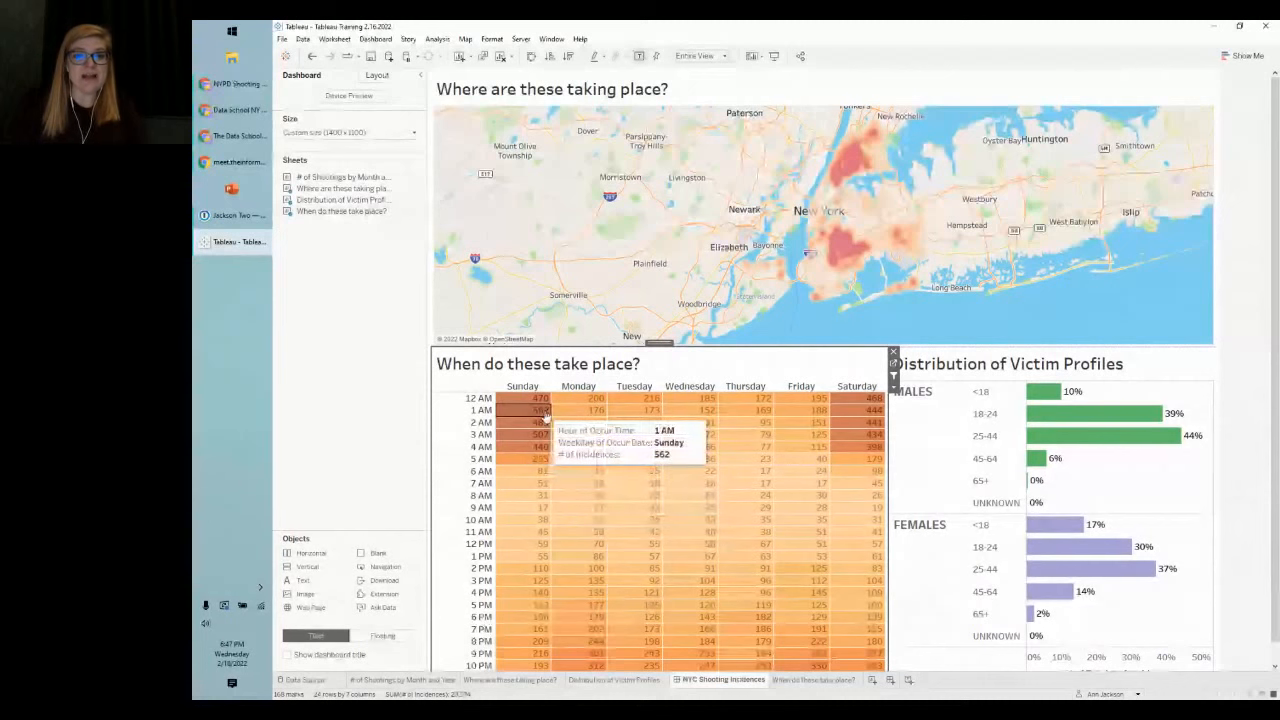
# Step: Examine the dashboard filtered by Sunday 12 AM to 4 AM, and by Sunday 12 AM, Saturday 12 AM and Wednesday 10 PM together, clearing each selection
pyautogui.moveTo(543, 412); pyautogui.dragTo(529, 447)
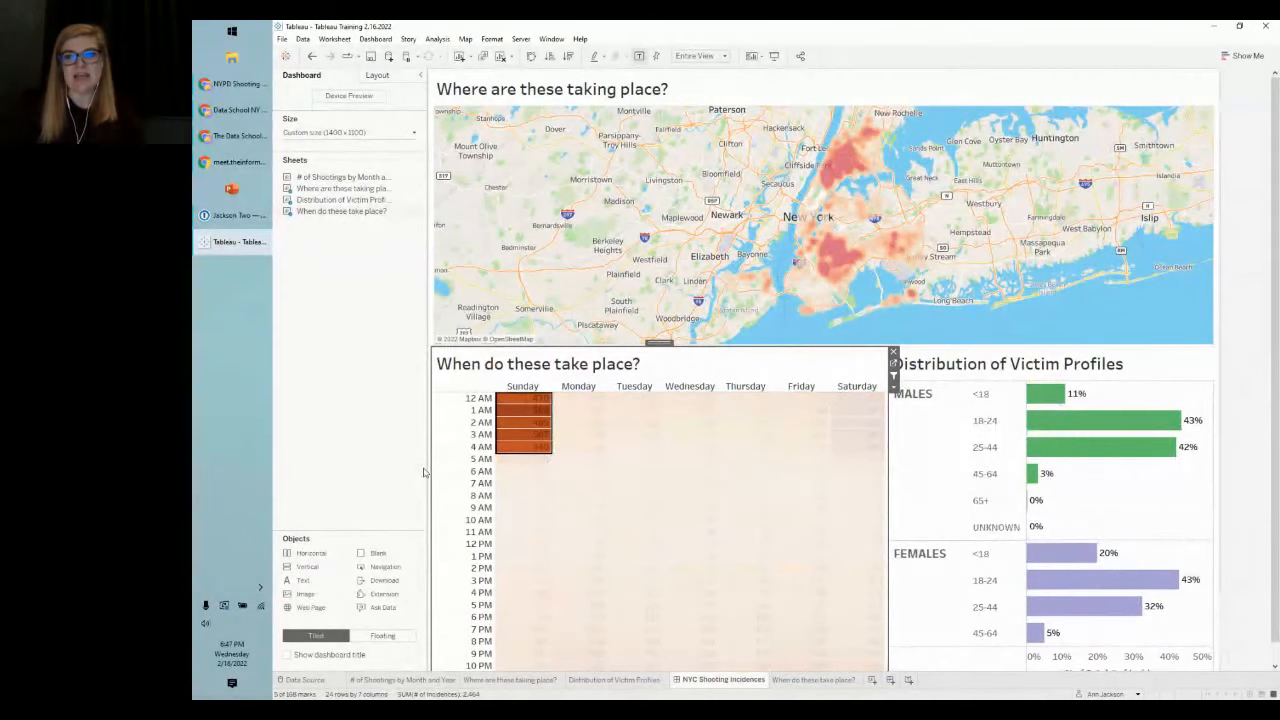
pyautogui.click(451, 391)
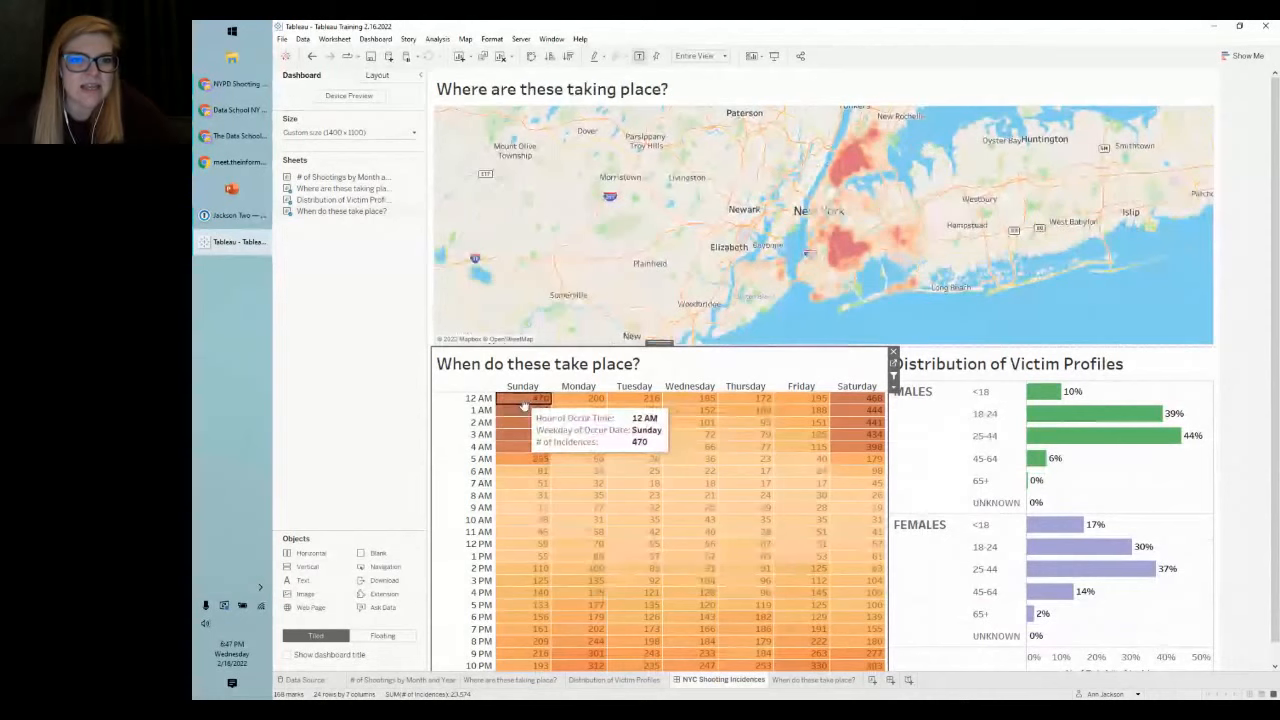
pyautogui.click(523, 400)
pyautogui.keyDown('ctrl'); pyautogui.click(856, 398); pyautogui.keyUp('ctrl')
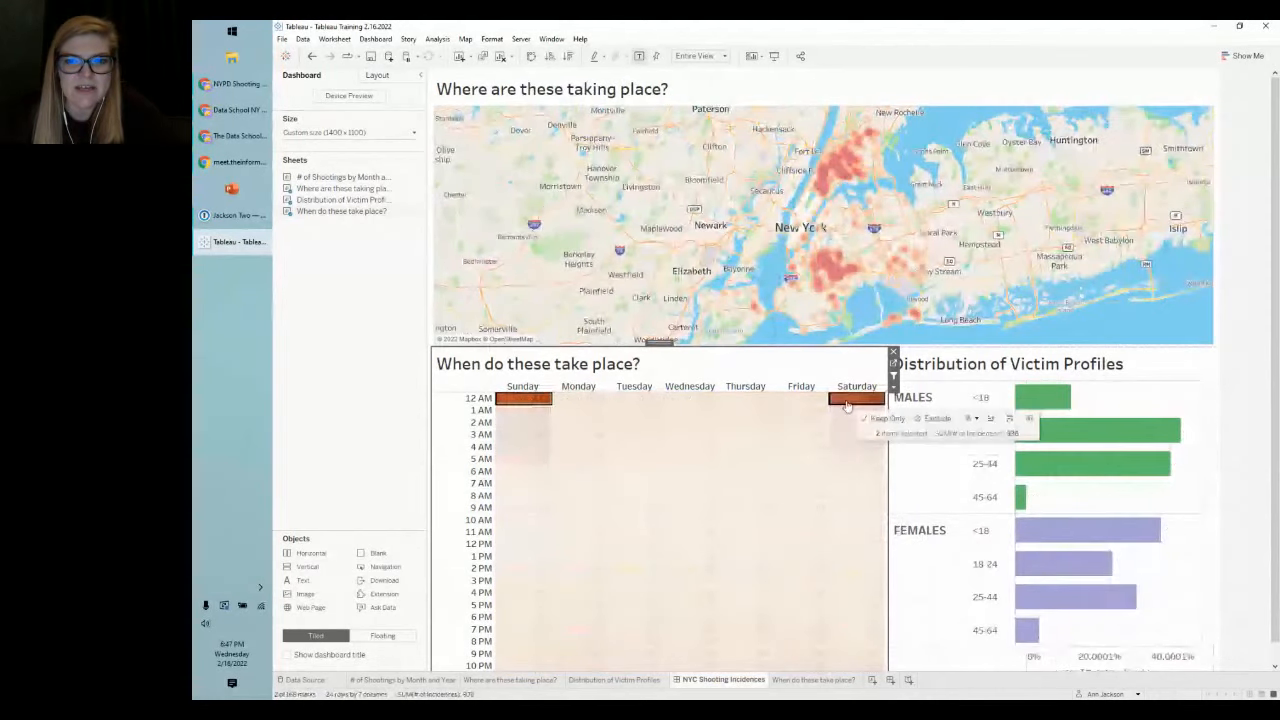
pyautogui.keyDown('ctrl'); pyautogui.click(711, 668); pyautogui.keyUp('ctrl')
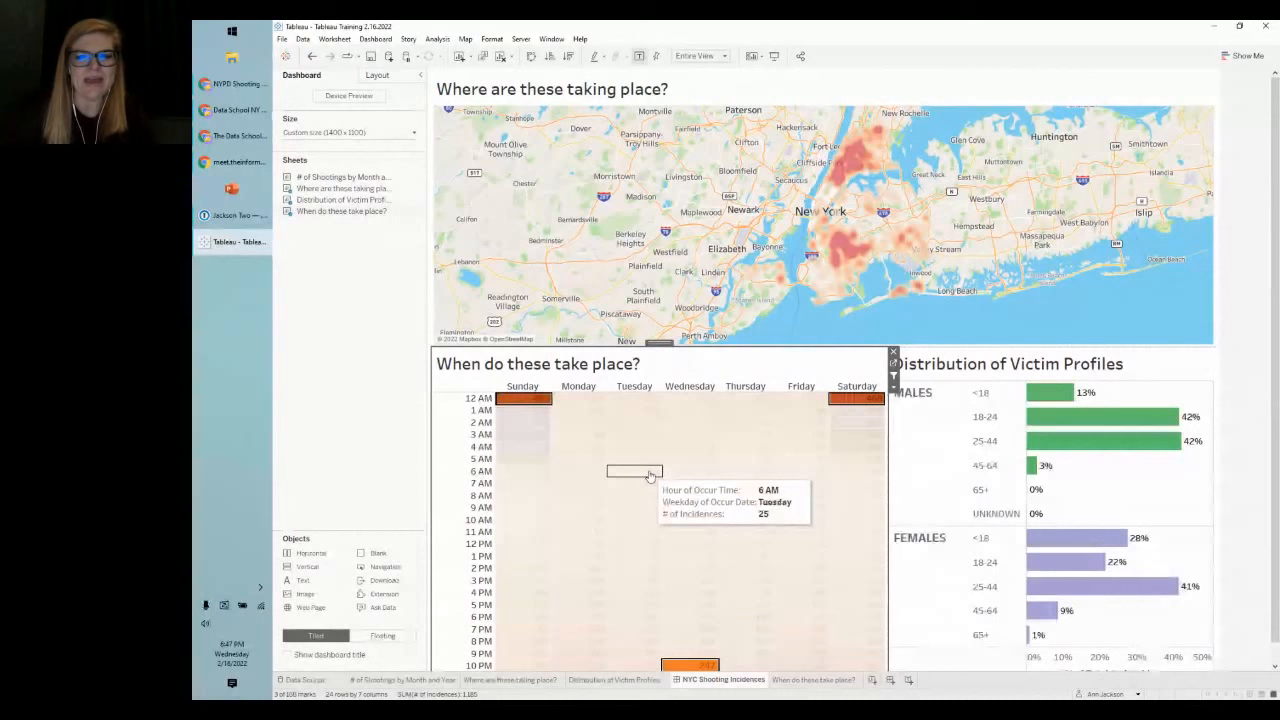
pyautogui.click(650, 476)
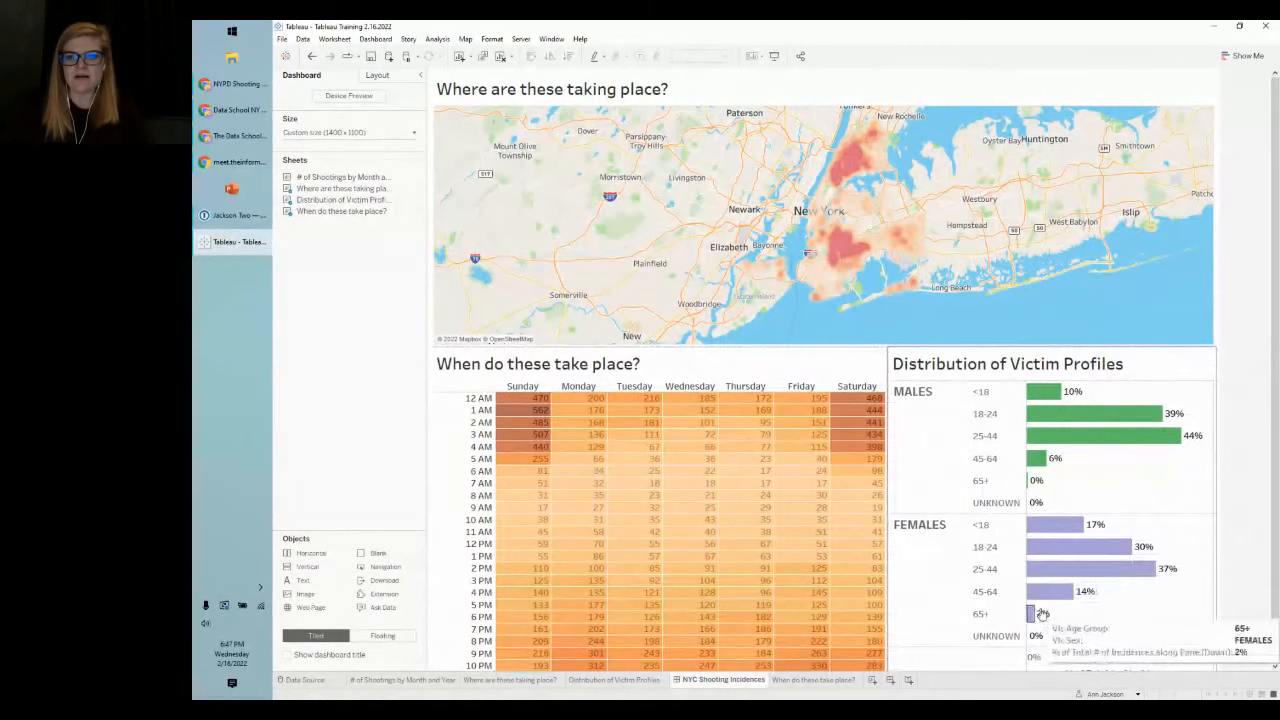
# Step: Use the Distribution of Victim Profiles chart as a filter and test it with the FEMALES 45-64 bar
pyautogui.moveTo(1042, 603)
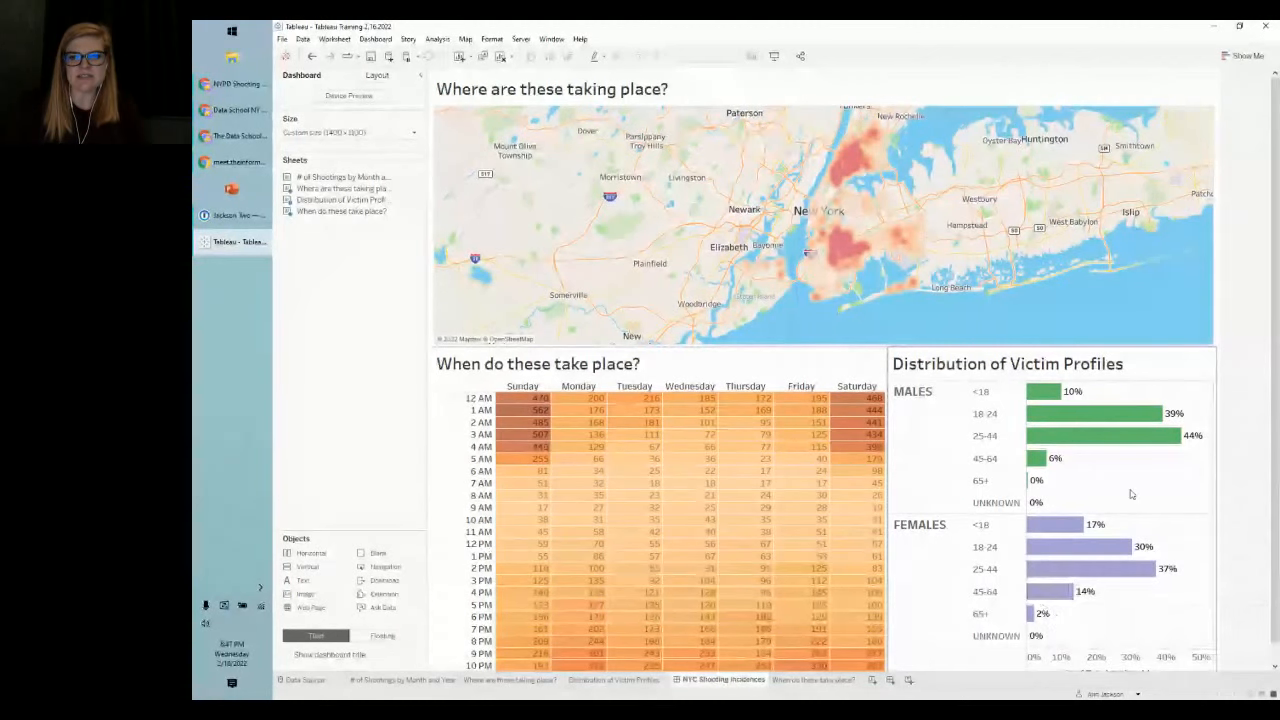
pyautogui.click(1131, 494)
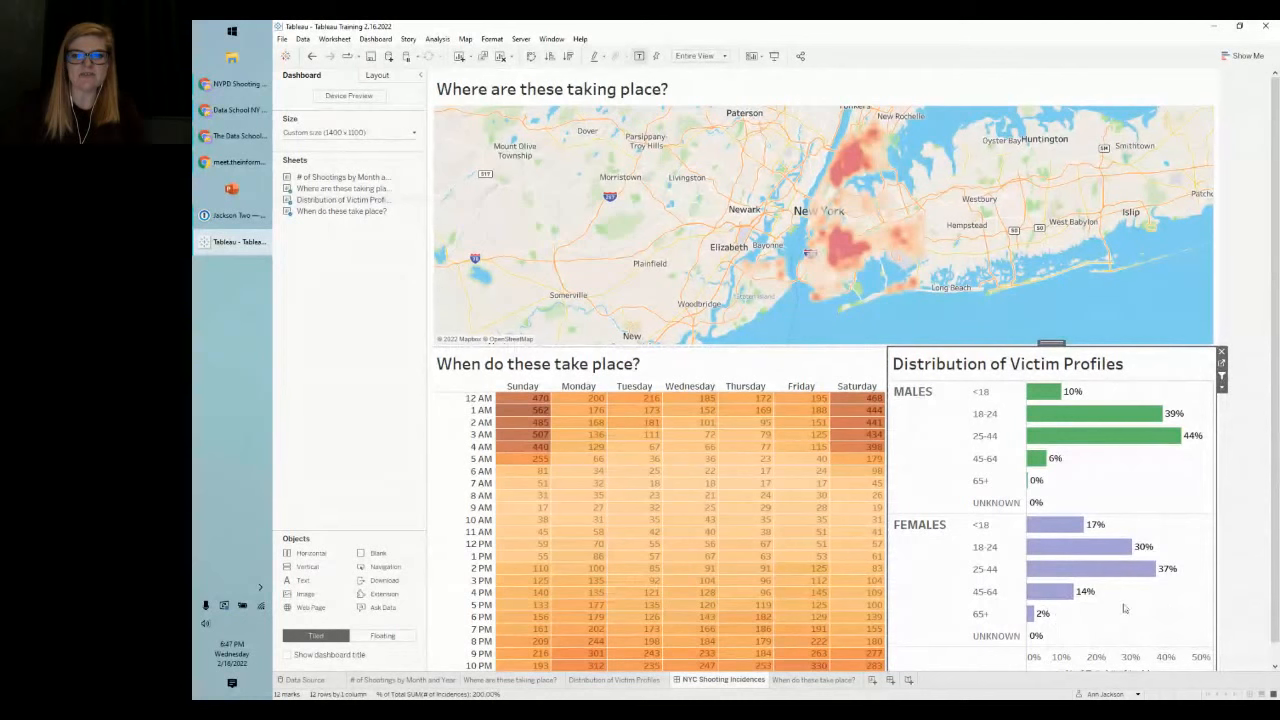
pyautogui.click(1041, 594)
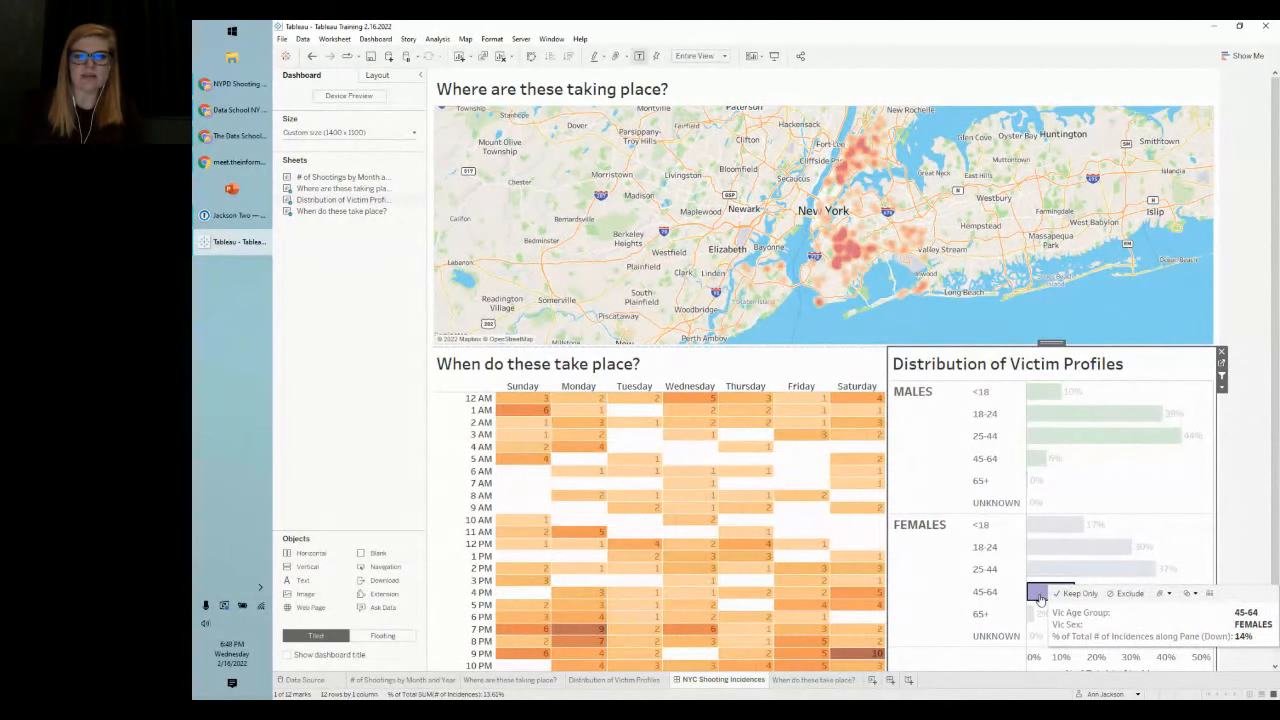
pyautogui.click(1040, 597)
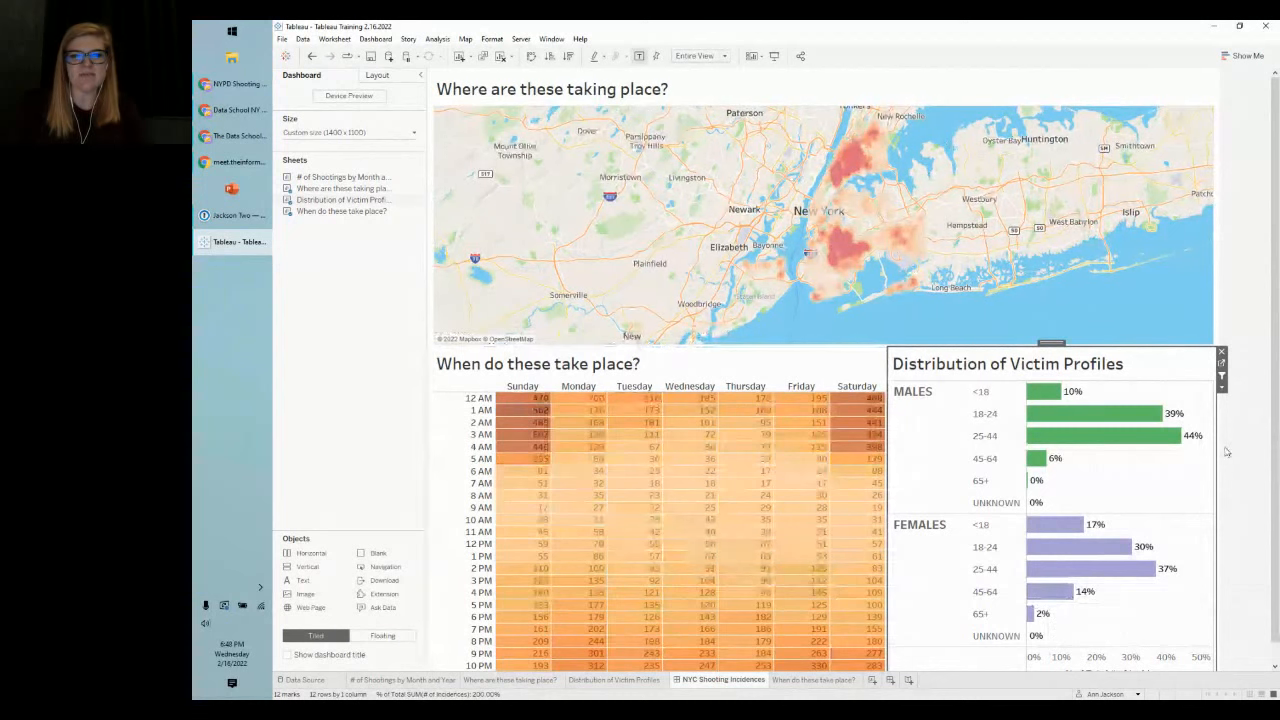
# Step: Examine the map and heat map filtered by MALES 25-44, and by the MALES and FEMALES <18 bars together
pyautogui.click(1045, 437)
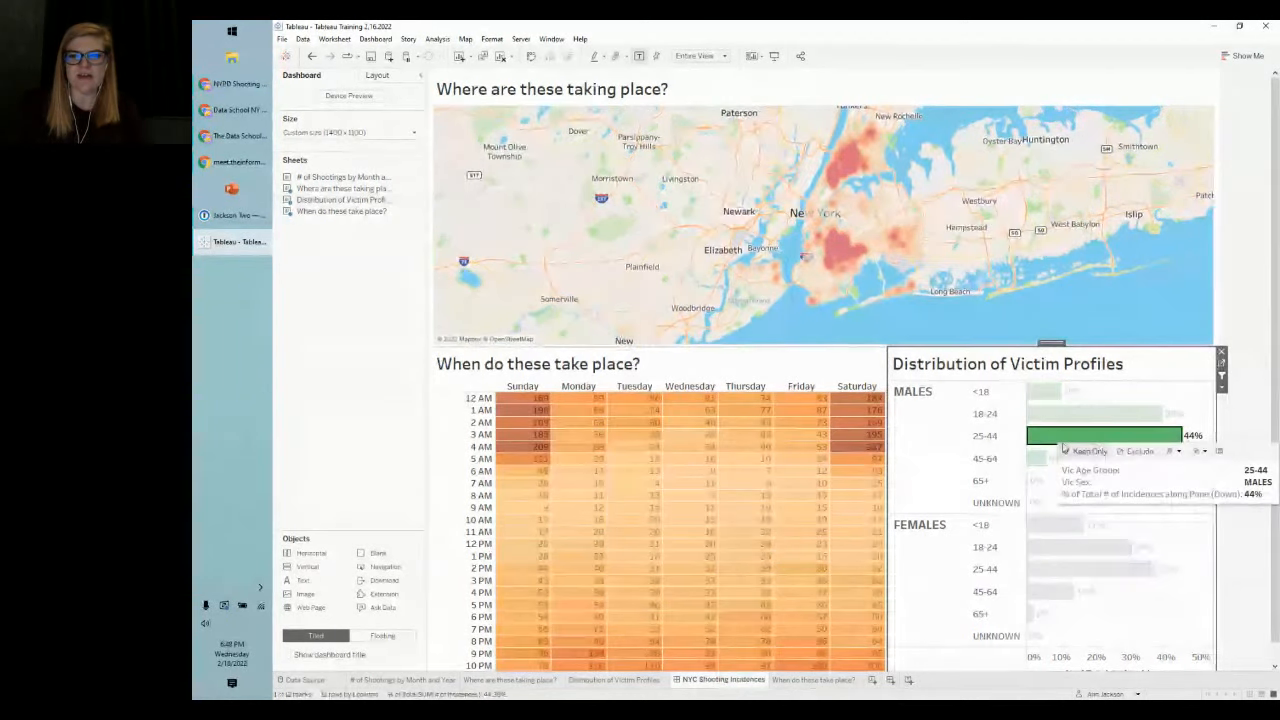
pyautogui.click(1037, 438)
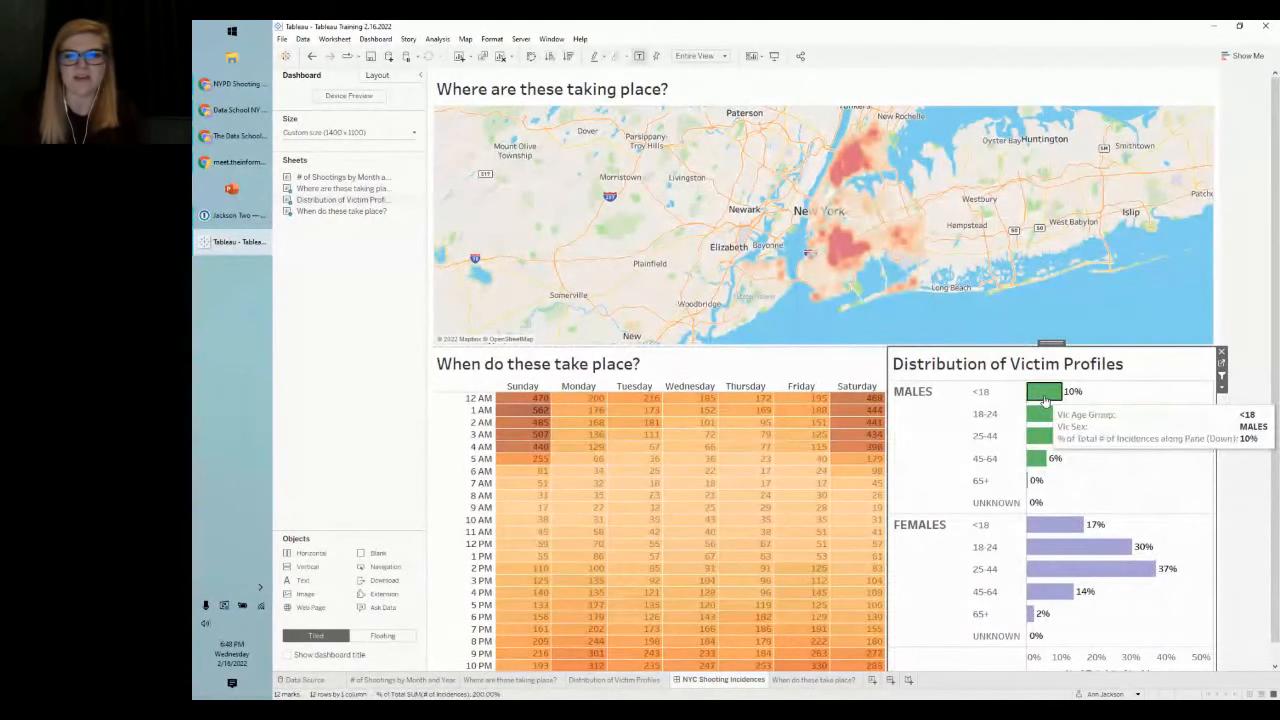
pyautogui.click(1044, 400)
pyautogui.keyDown('ctrl'); pyautogui.click(1060, 526); pyautogui.keyUp('ctrl')
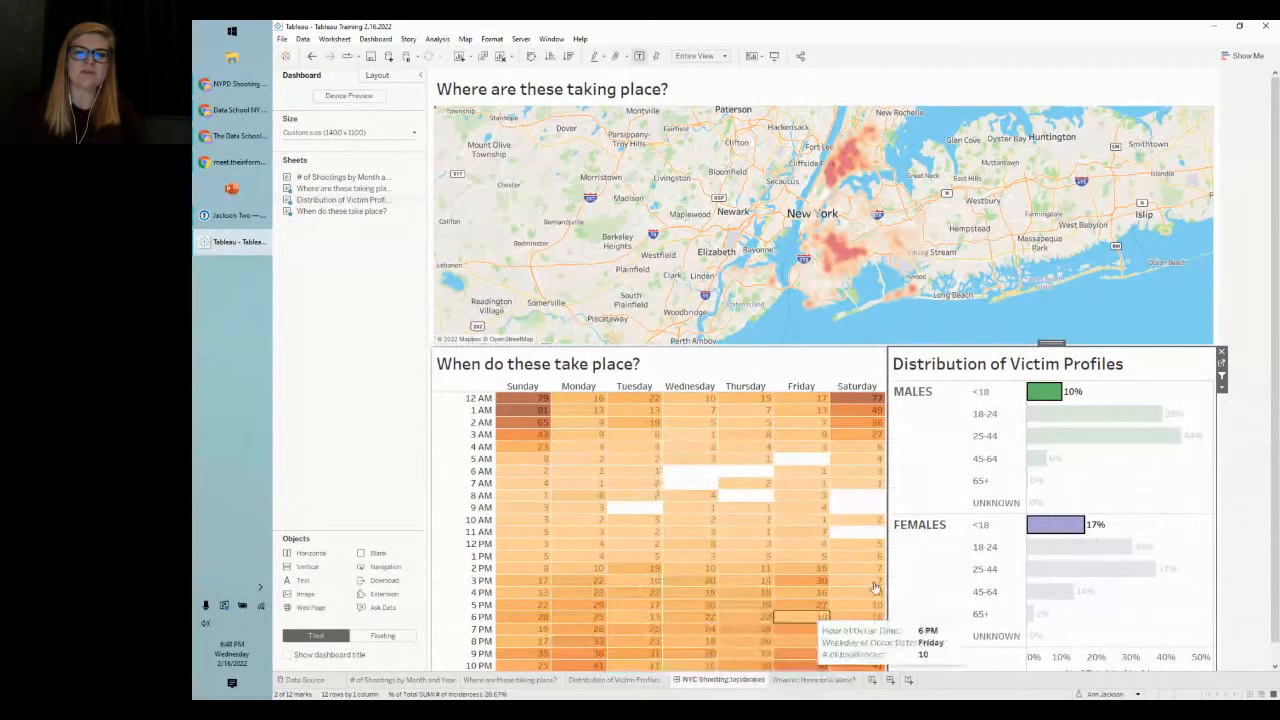
# Step: Examine the map and heat map filtered by the MALES <18 bar alone, and clear the selection
pyautogui.click(1041, 397)
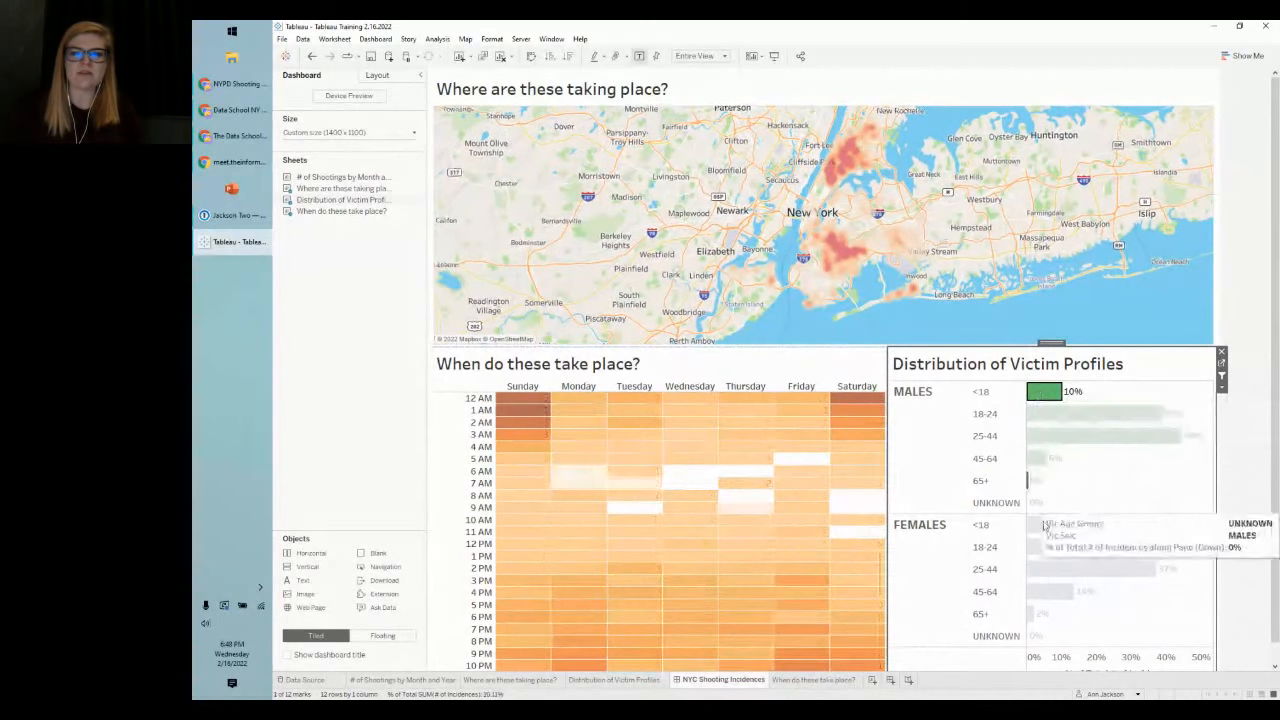
pyautogui.click(1043, 400)
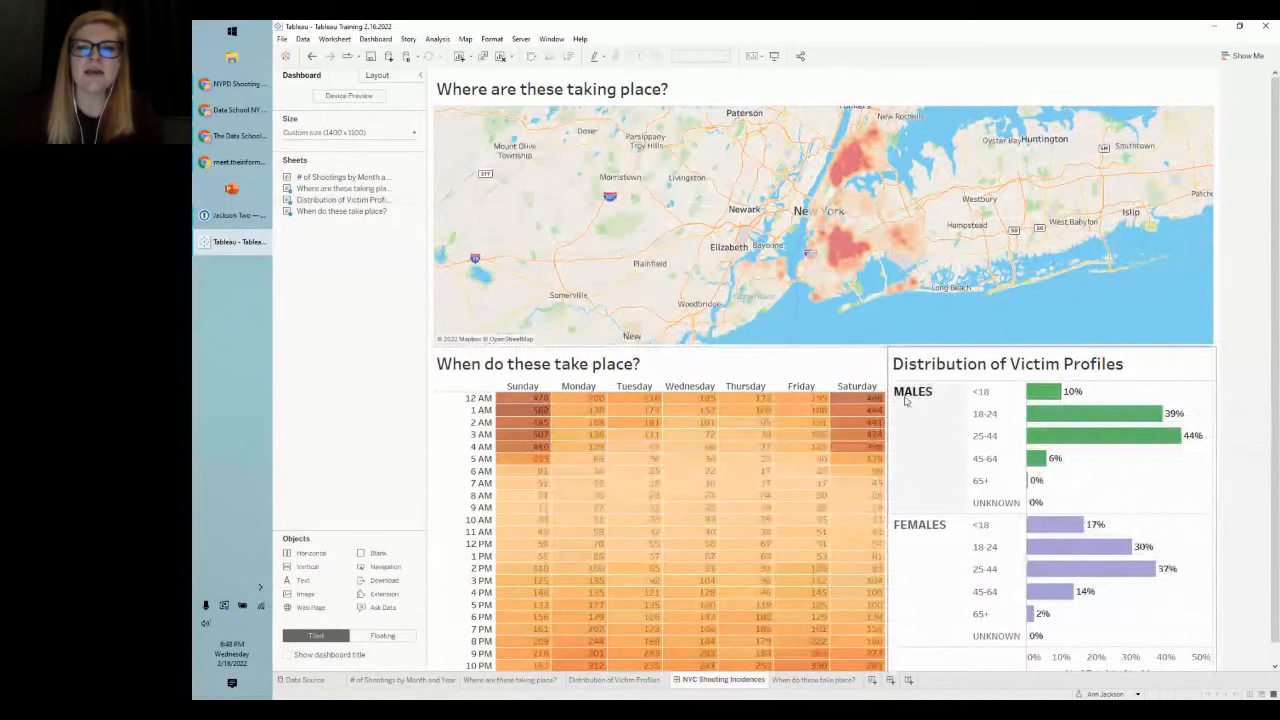
# Step: Go to the heat map's own sheet and review the description and domain members of the Boro field
pyautogui.click(862, 365)
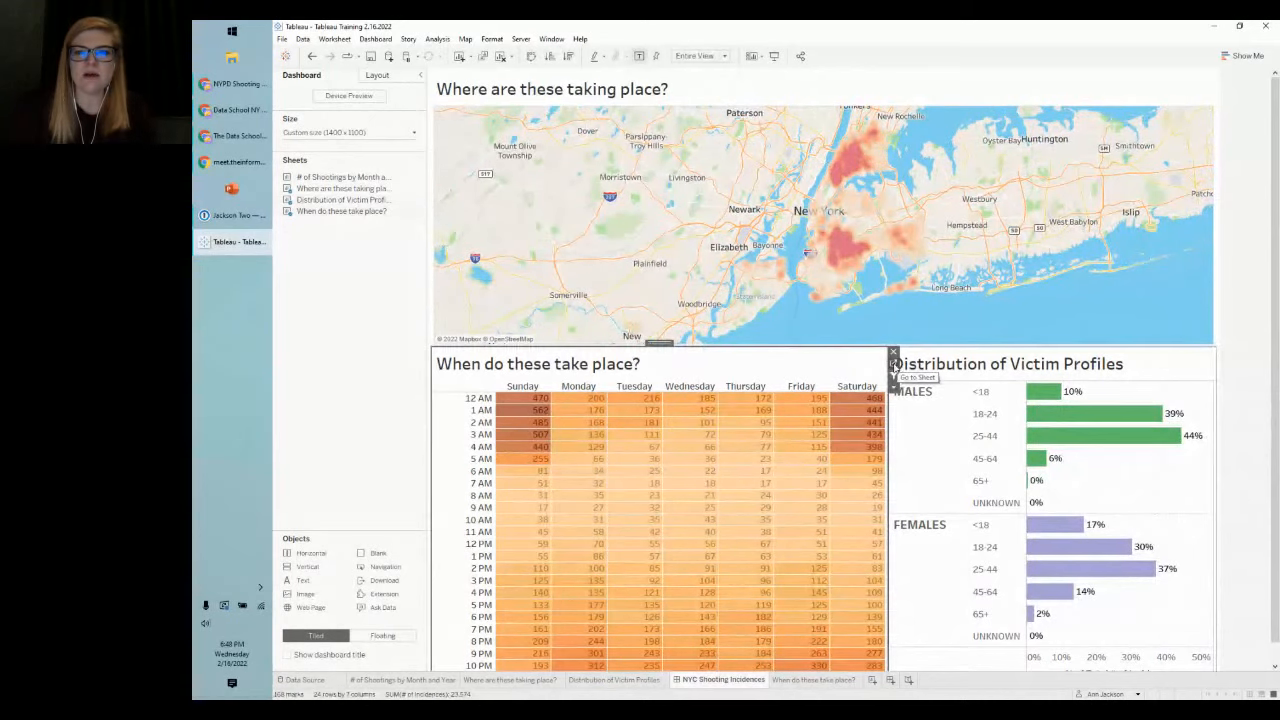
pyautogui.click(894, 364)
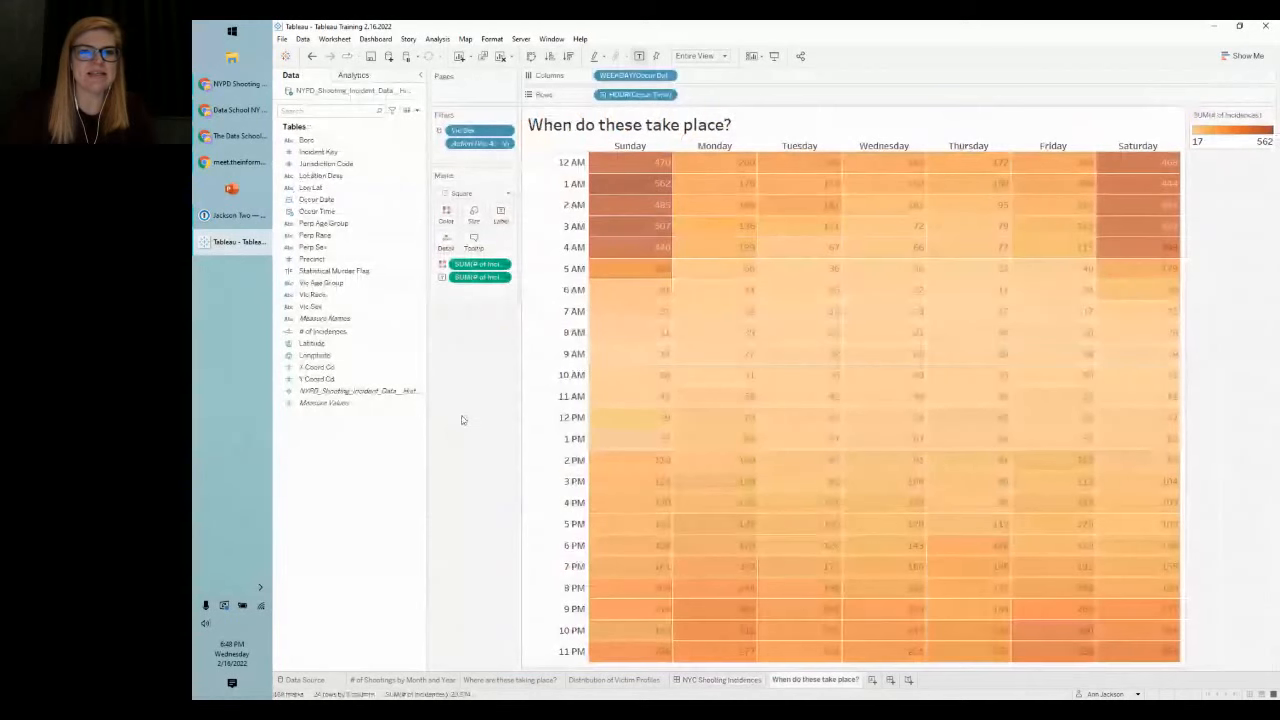
pyautogui.rightClick(307, 143)
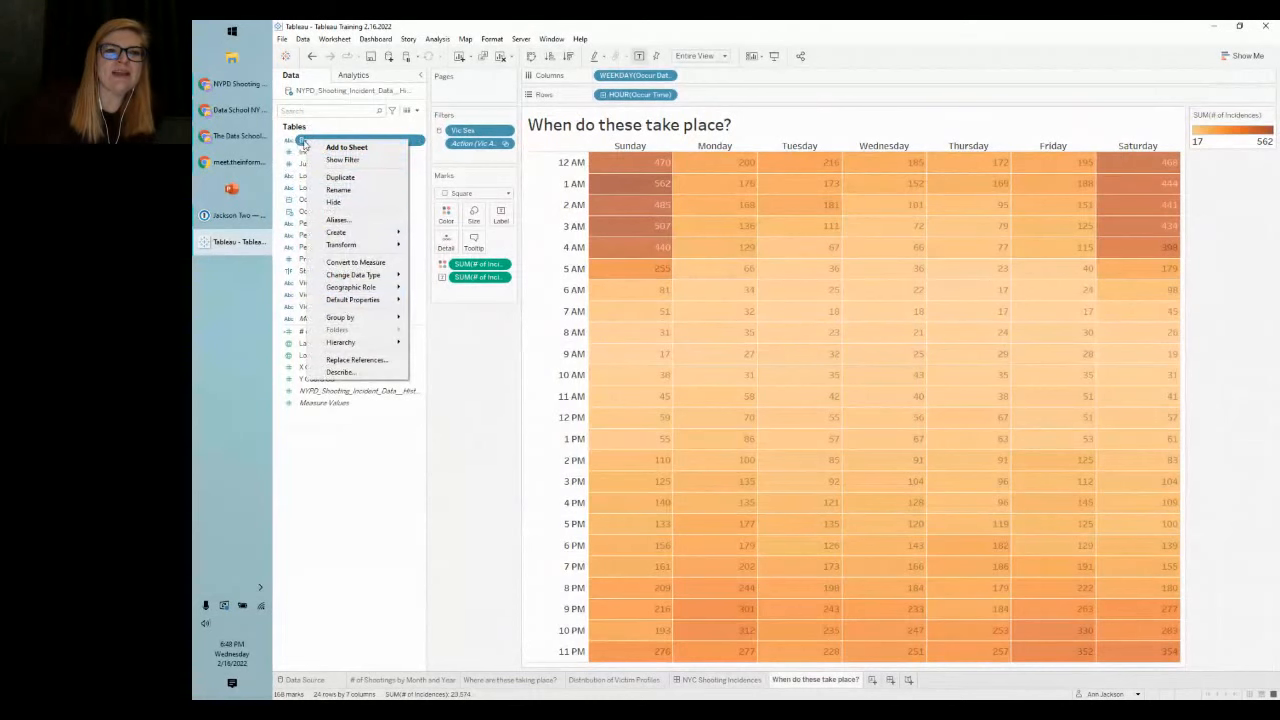
pyautogui.click(358, 373)
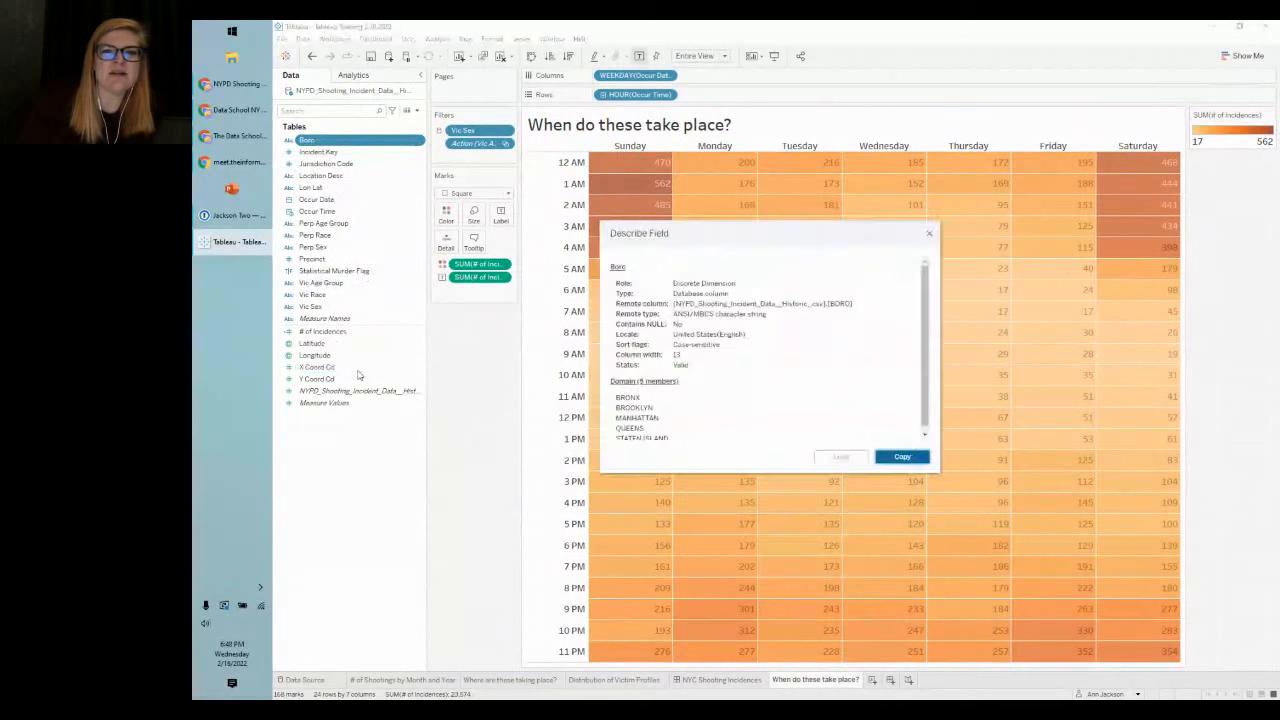
pyautogui.moveTo(924, 474)
pyautogui.mouseDown()
pyautogui.moveTo(819, 414)
pyautogui.moveTo(952, 485)
pyautogui.moveTo(942, 478)
pyautogui.mouseUp()
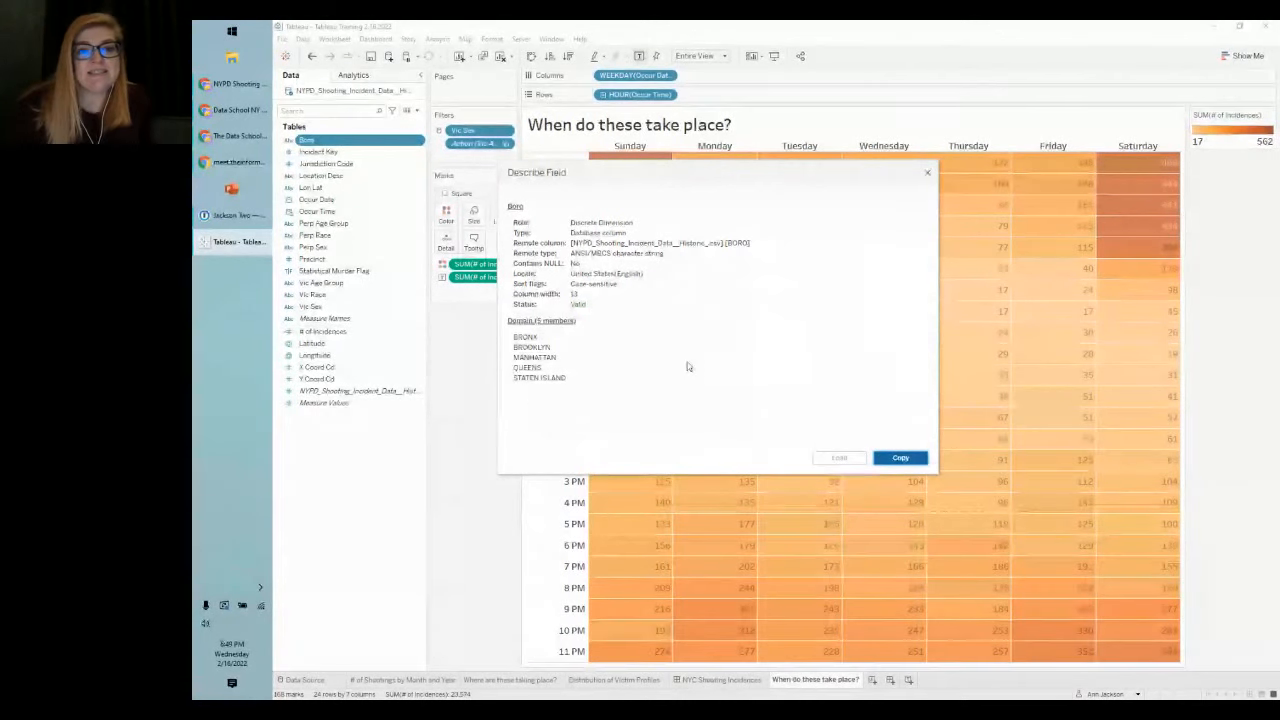
pyautogui.click(921, 173)
pyautogui.moveTo(309, 143); pyautogui.dragTo(468, 166)
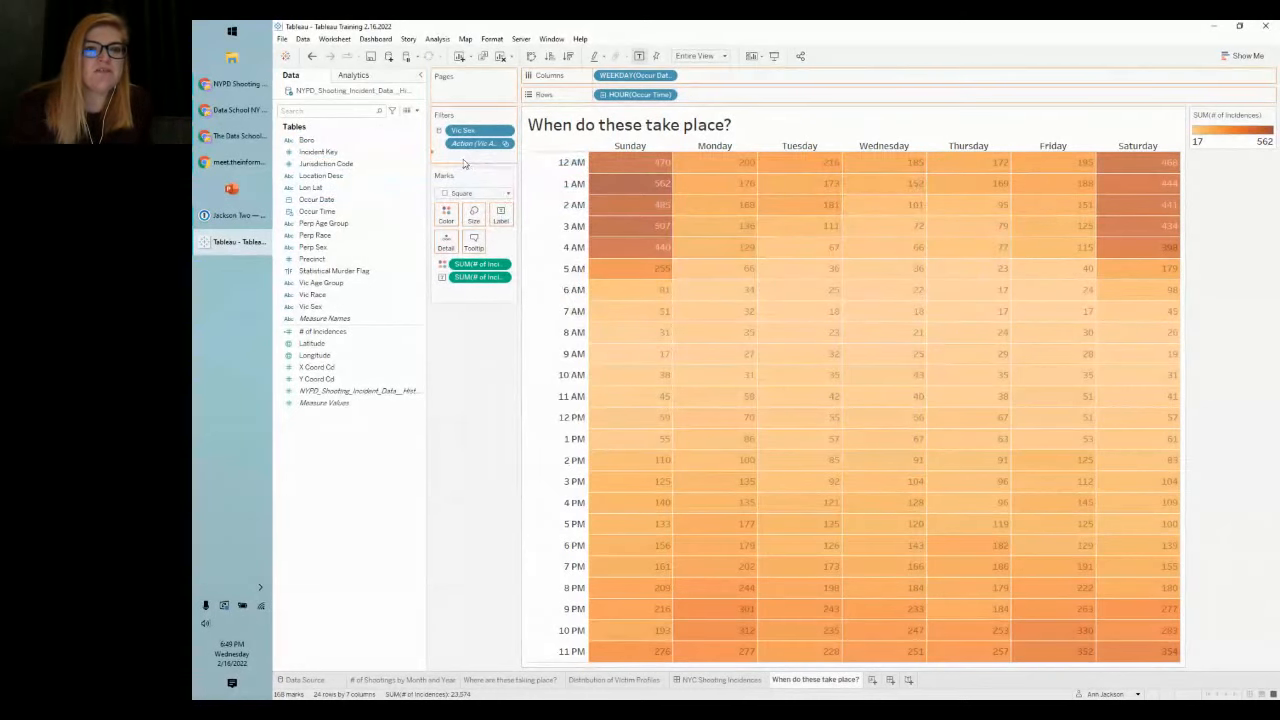
pyautogui.click(684, 401)
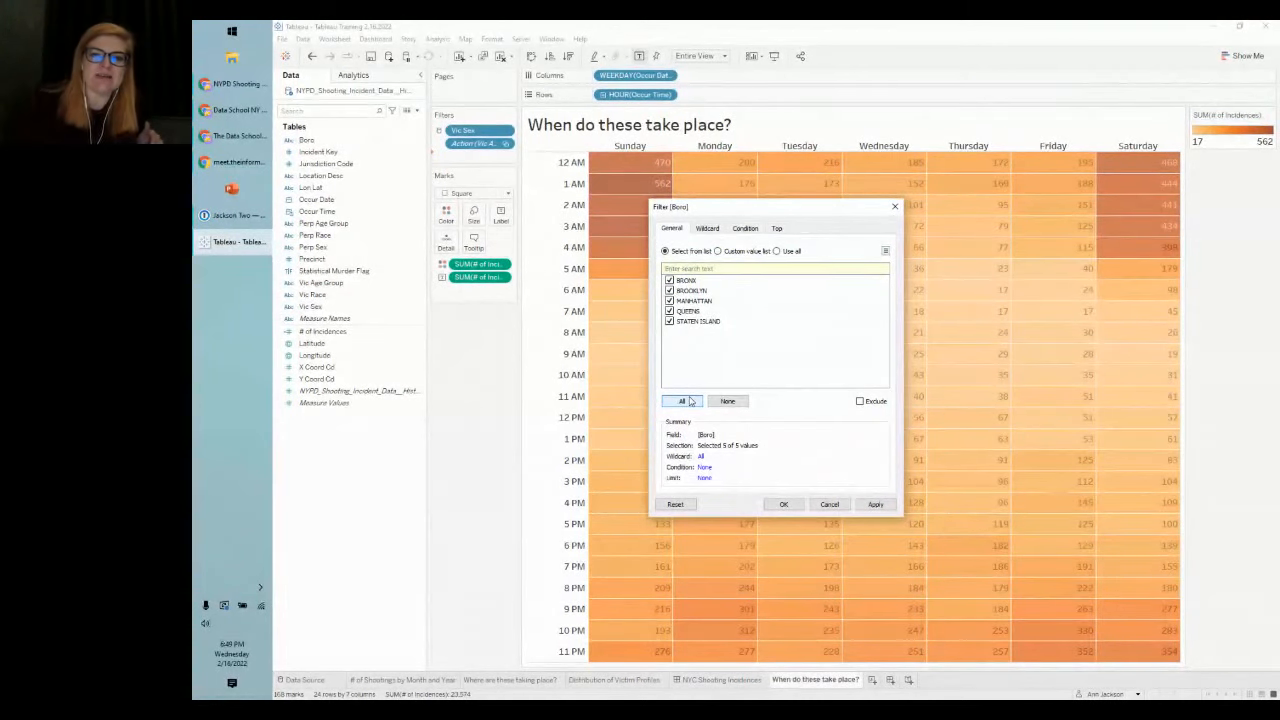
pyautogui.click(829, 504)
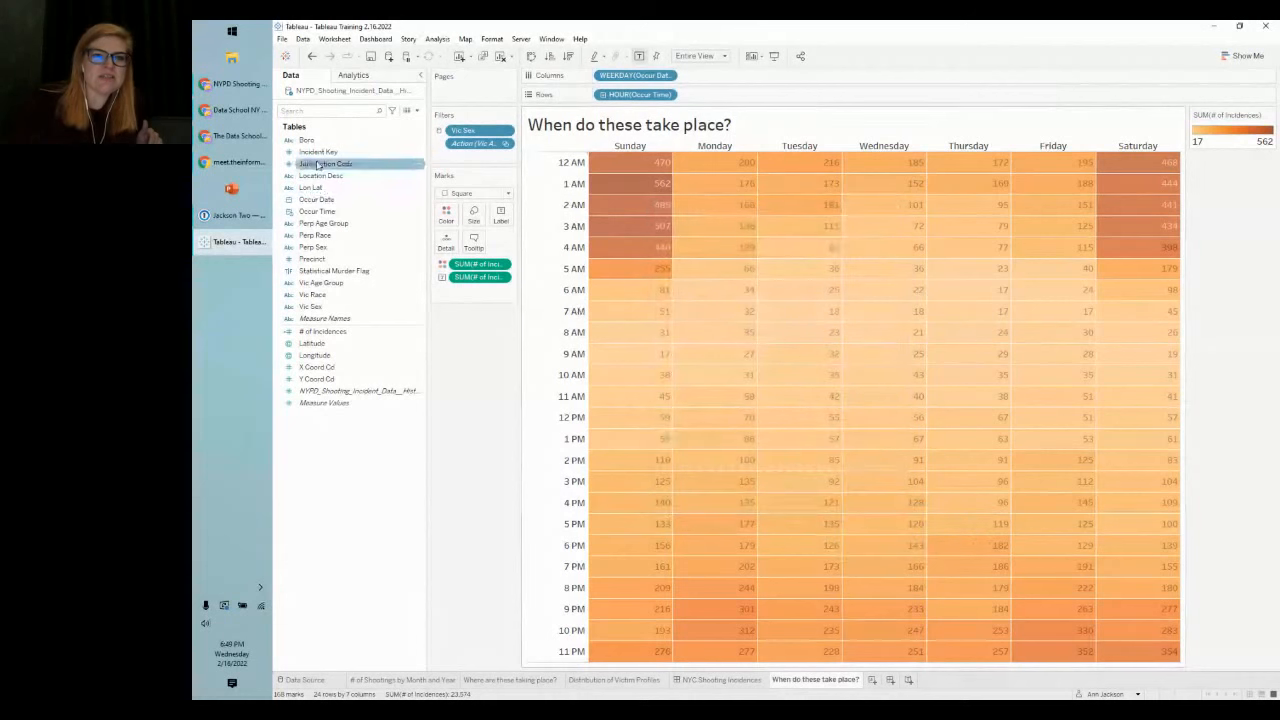
# Step: Add Boro as a filter on the heat map sheet with all five boroughs selected, and show its filter control
pyautogui.moveTo(310, 140); pyautogui.dragTo(463, 160)
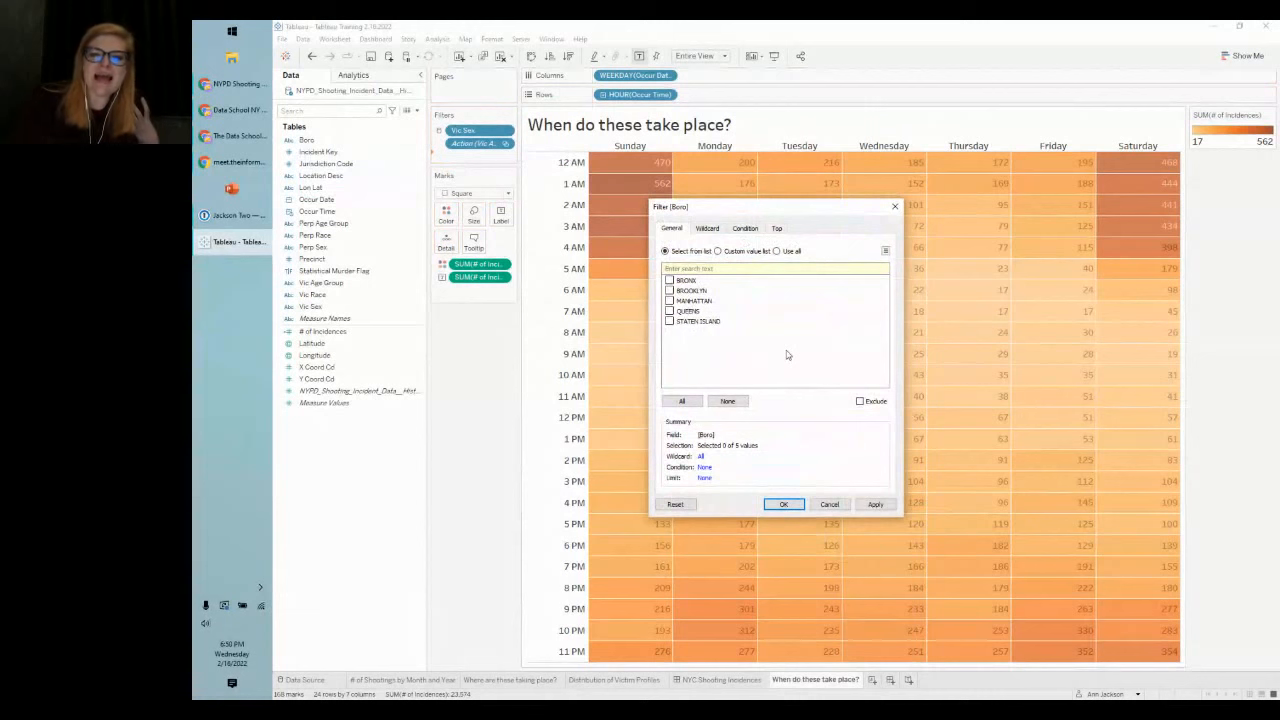
pyautogui.click(682, 402)
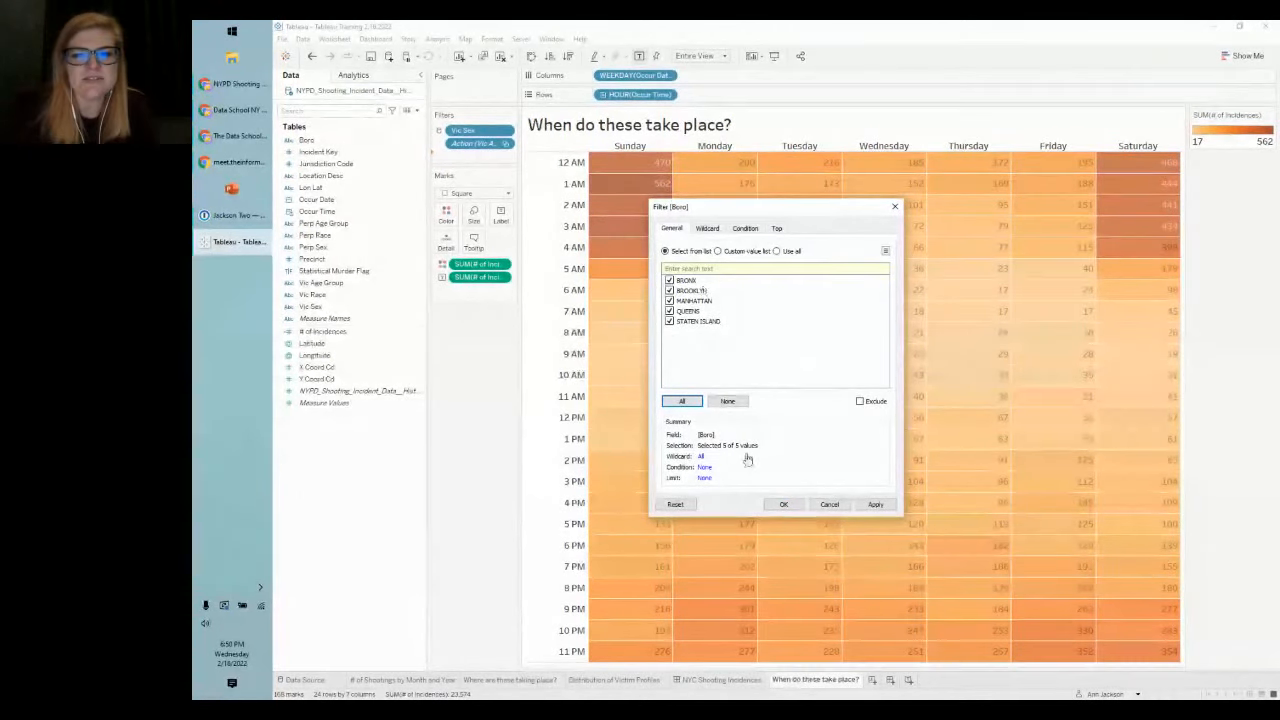
pyautogui.click(783, 504)
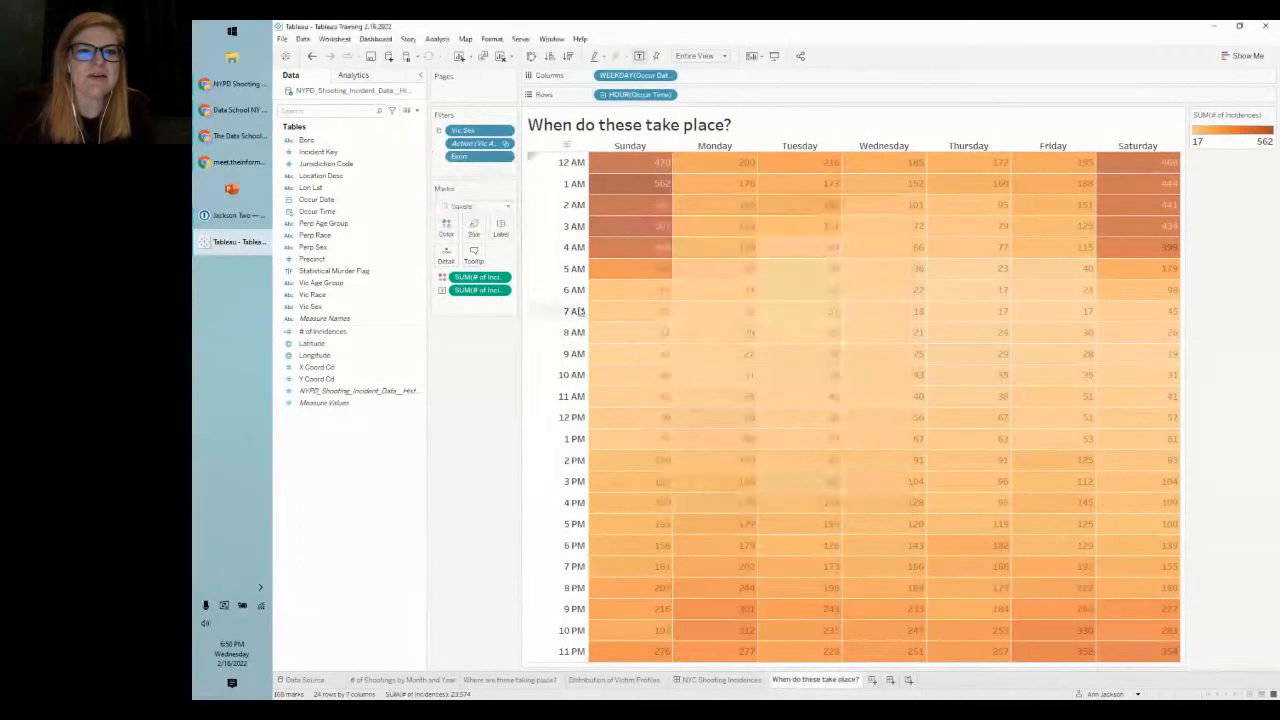
pyautogui.rightClick(479, 157)
pyautogui.click(512, 182)
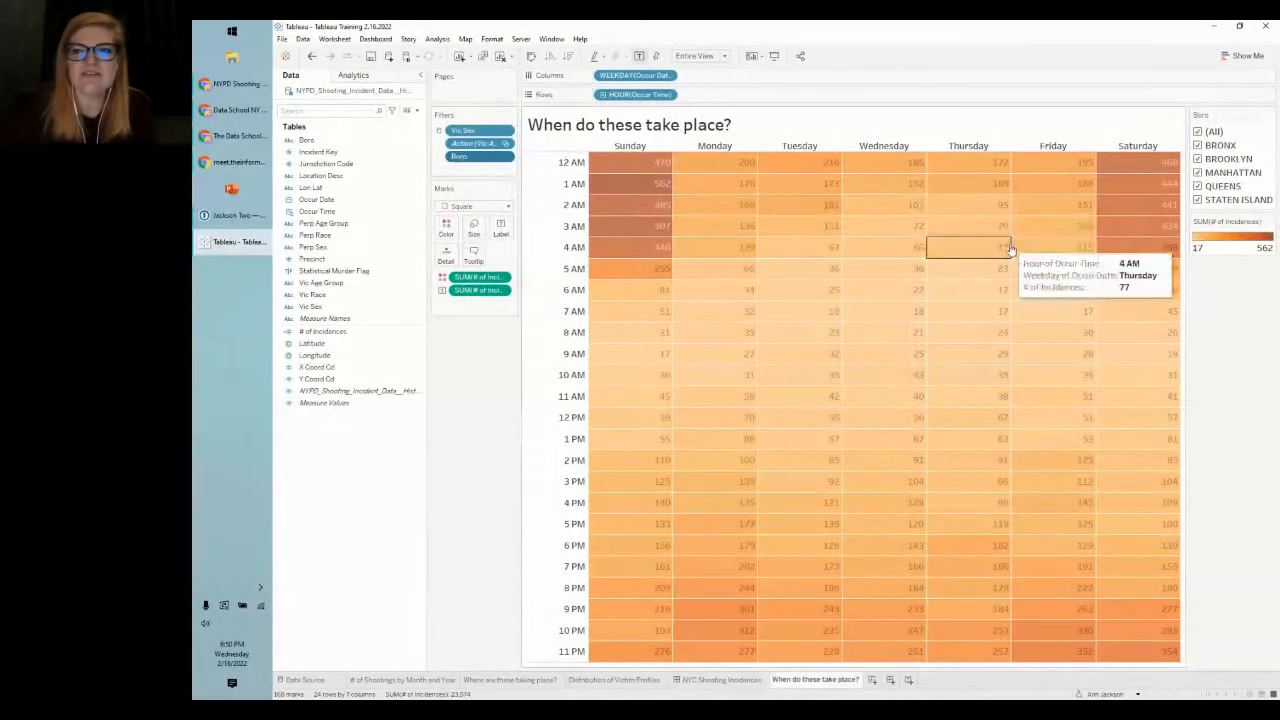
# Step: Test the Boro filter by excluding the boroughs and including only MANHATTAN, and restore all values
pyautogui.click(1198, 146)
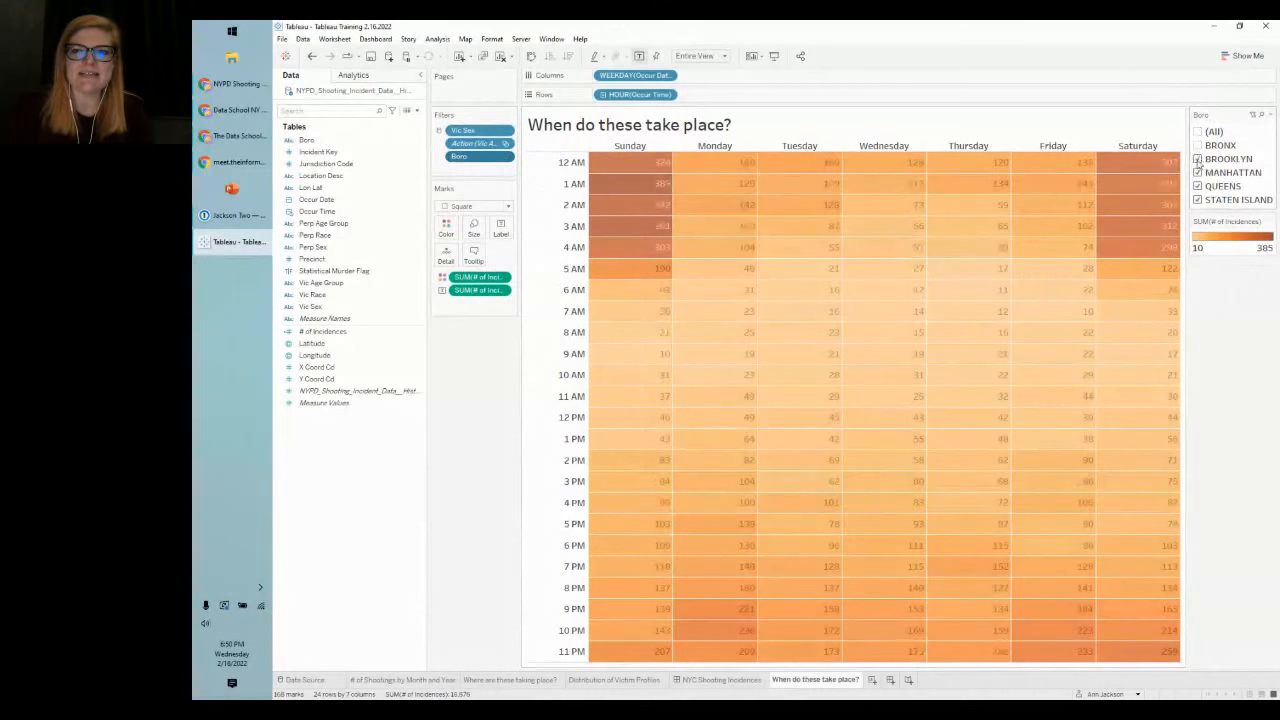
pyautogui.click(1198, 159)
pyautogui.click(1198, 172)
pyautogui.click(1198, 186)
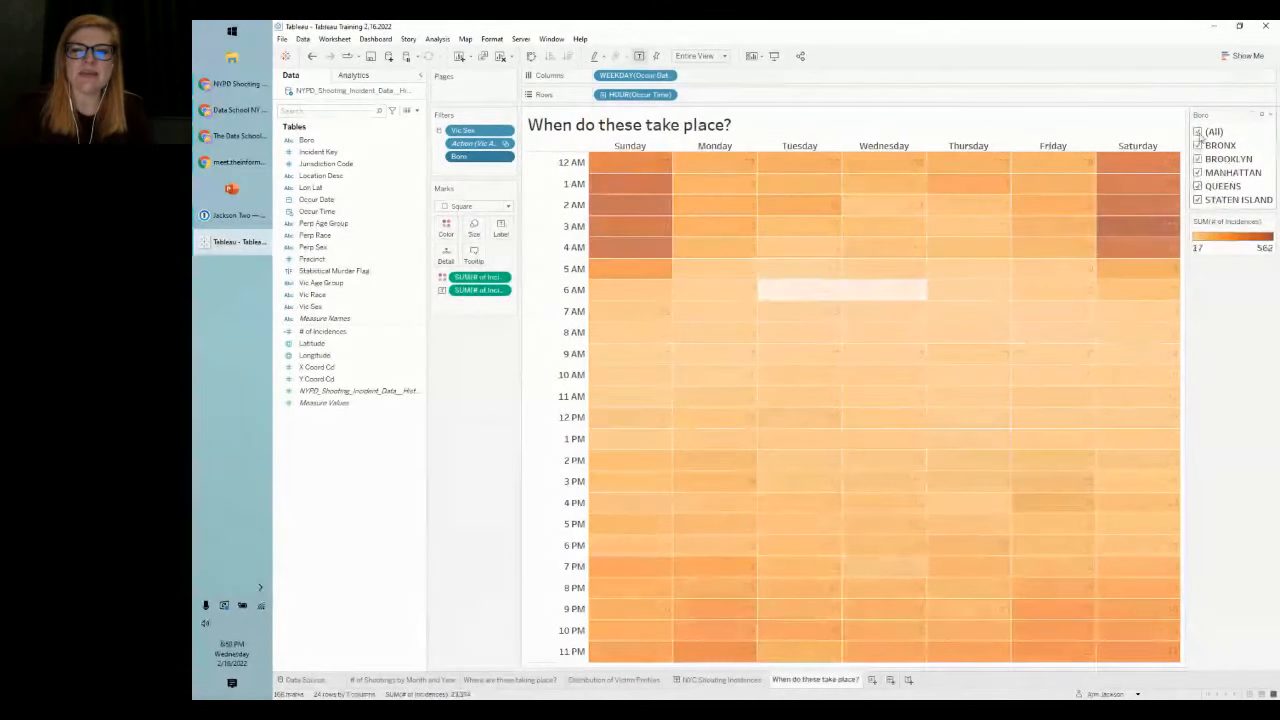
pyautogui.click(1198, 200)
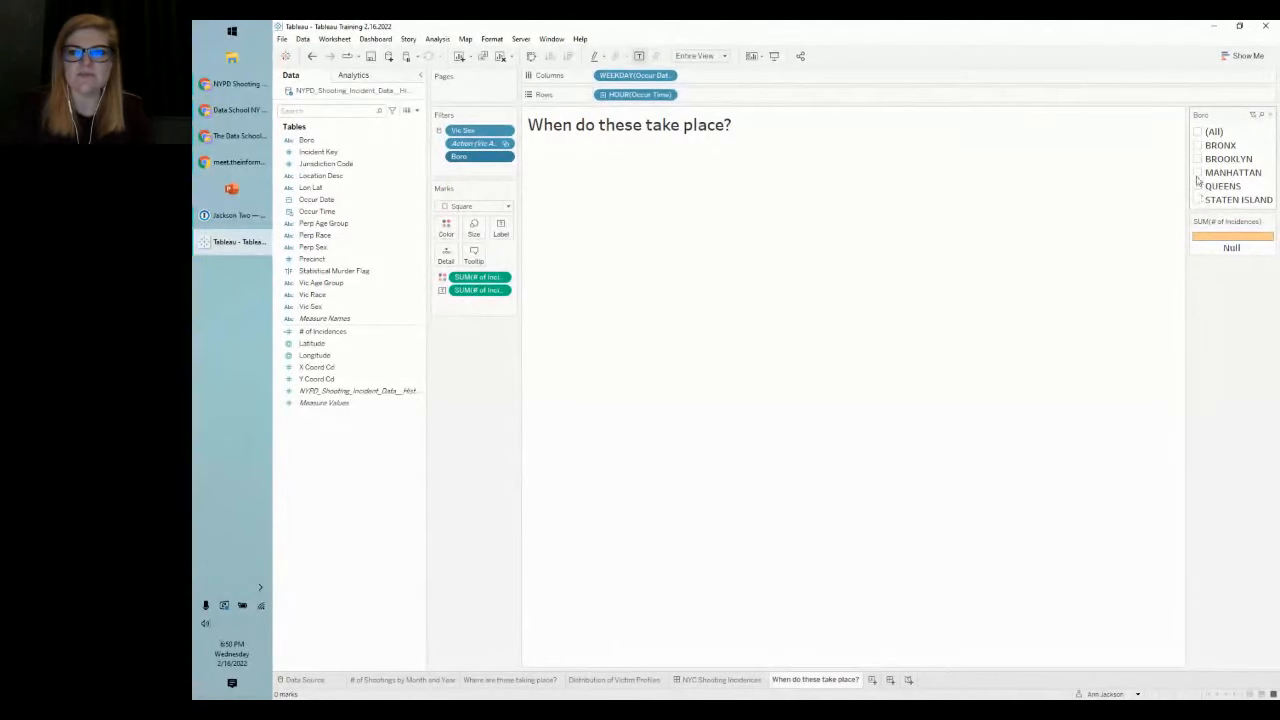
pyautogui.click(1198, 173)
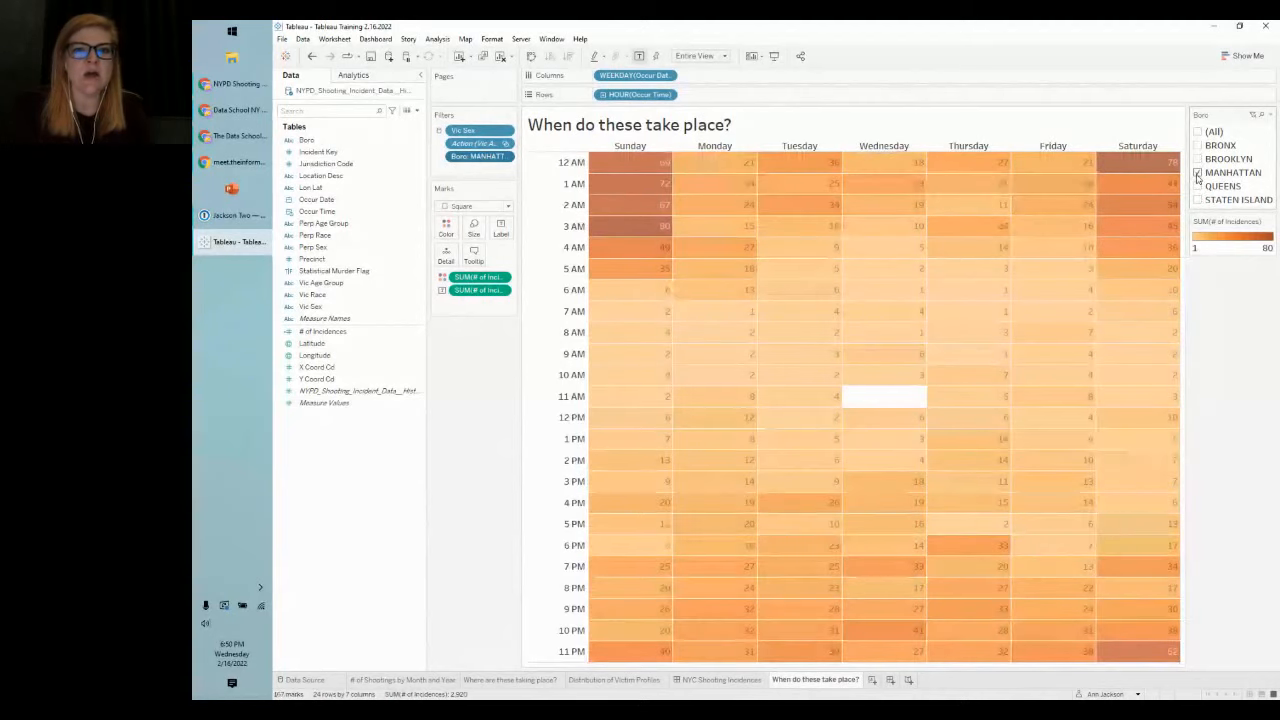
pyautogui.click(1197, 133)
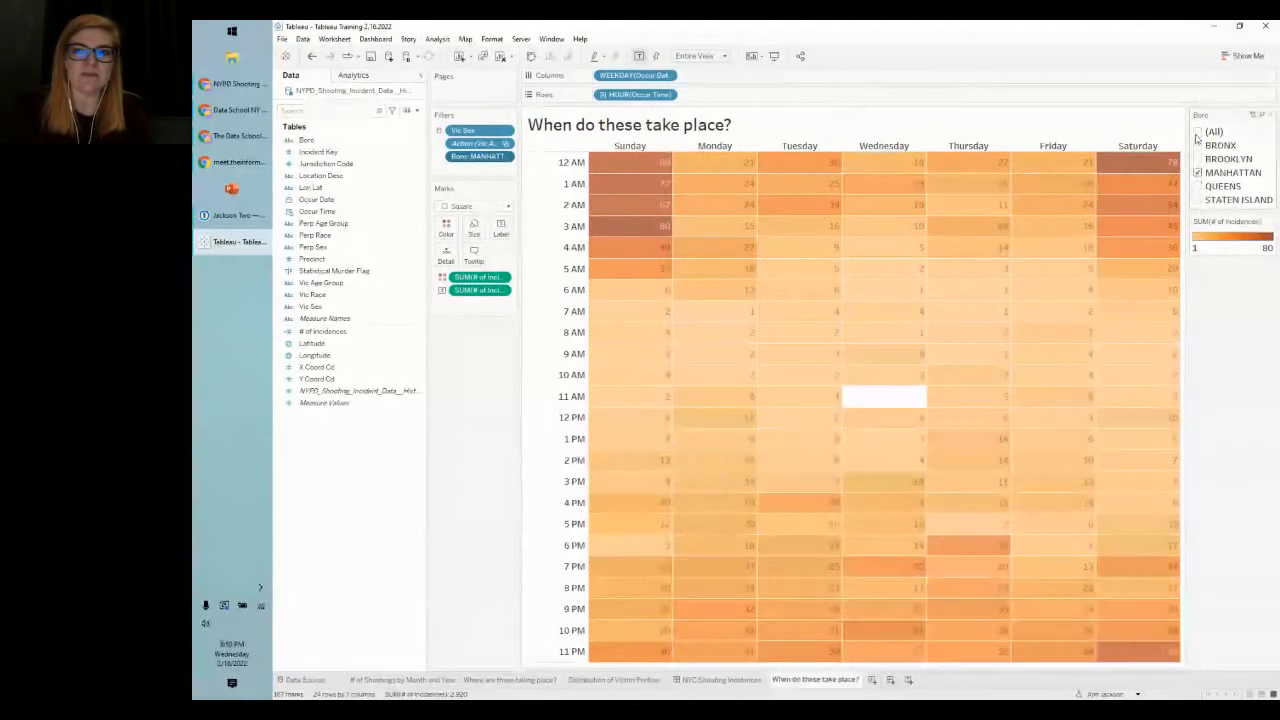
# Step: Change the Boro filter control to Single Value (dropdown) and try different selections, ending on (All)
pyautogui.click(1270, 116)
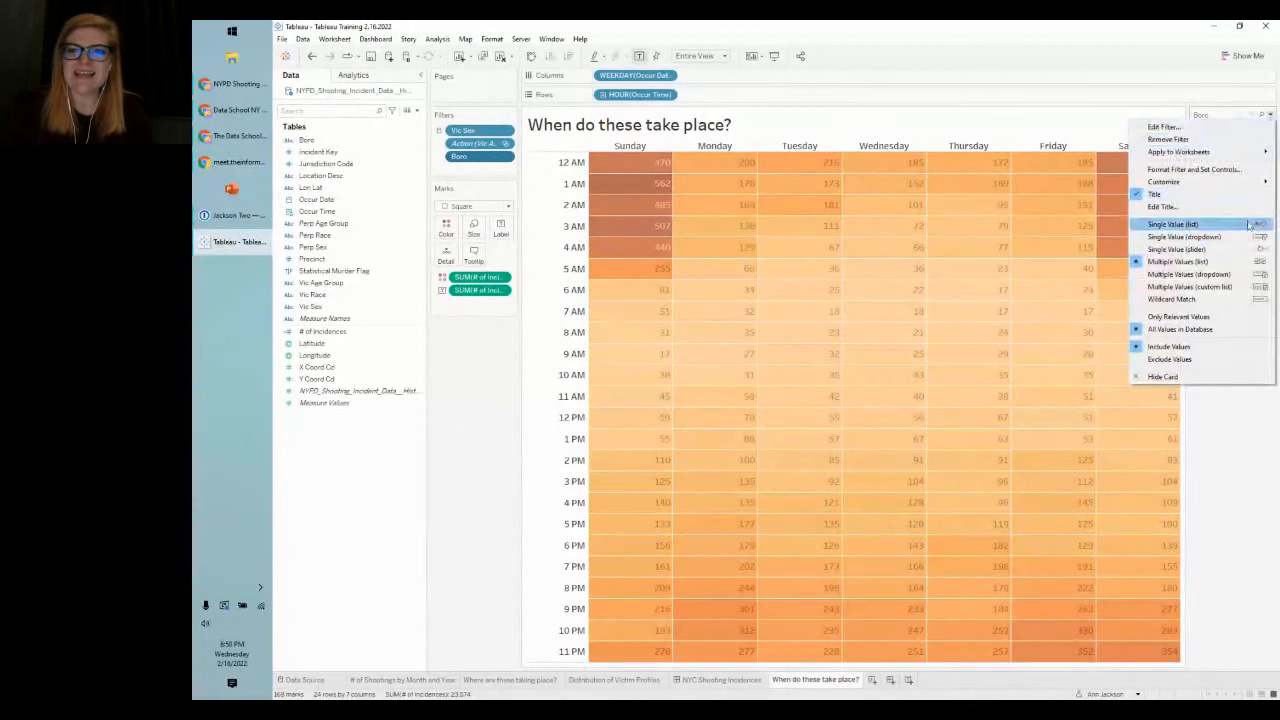
pyautogui.click(1184, 237)
pyautogui.click(1232, 132)
pyautogui.click(1224, 155)
pyautogui.click(1228, 131)
pyautogui.click(1230, 182)
pyautogui.click(1225, 131)
pyautogui.click(1222, 148)
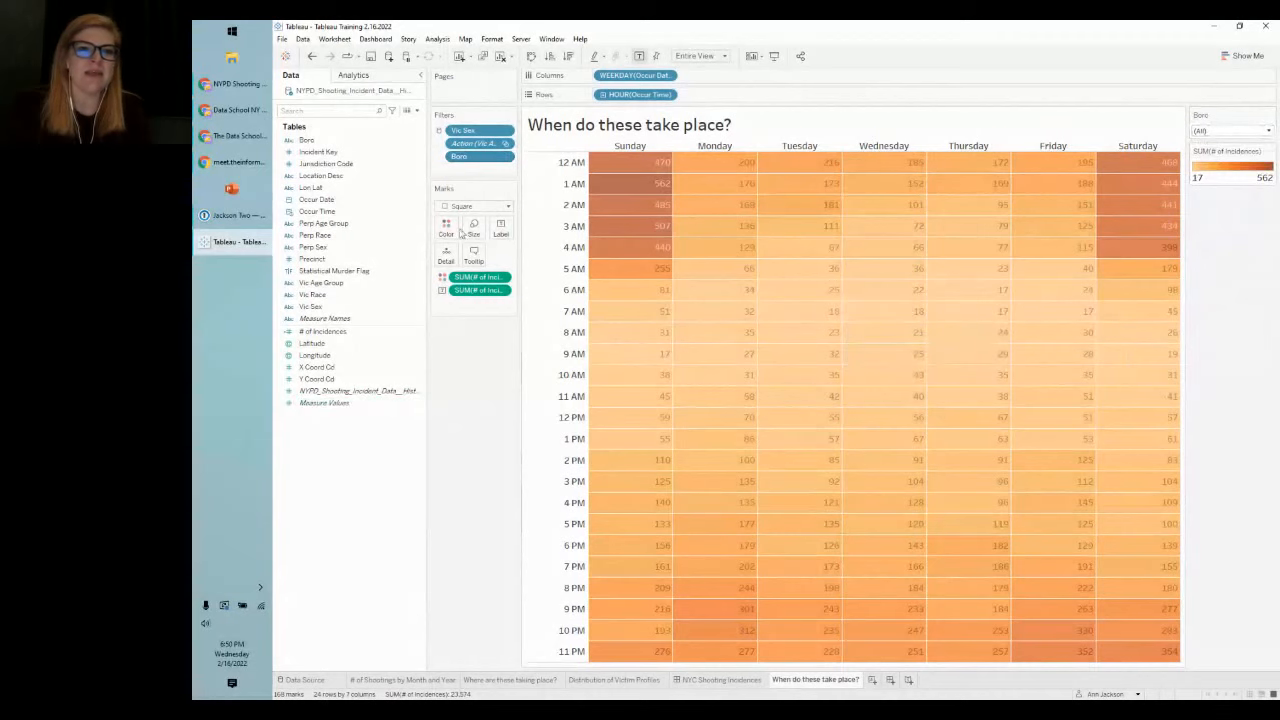
# Step: Apply the Boro filter to all worksheets using this data source
pyautogui.rightClick(461, 164)
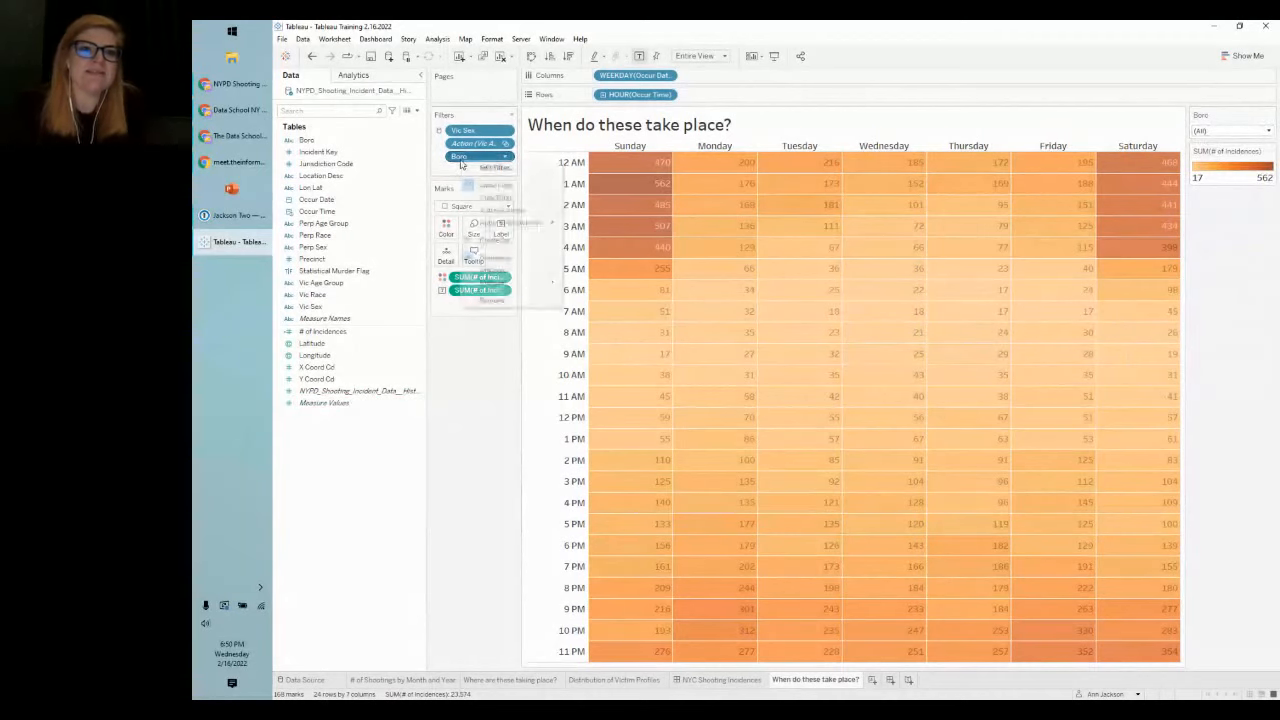
pyautogui.moveTo(557, 224)
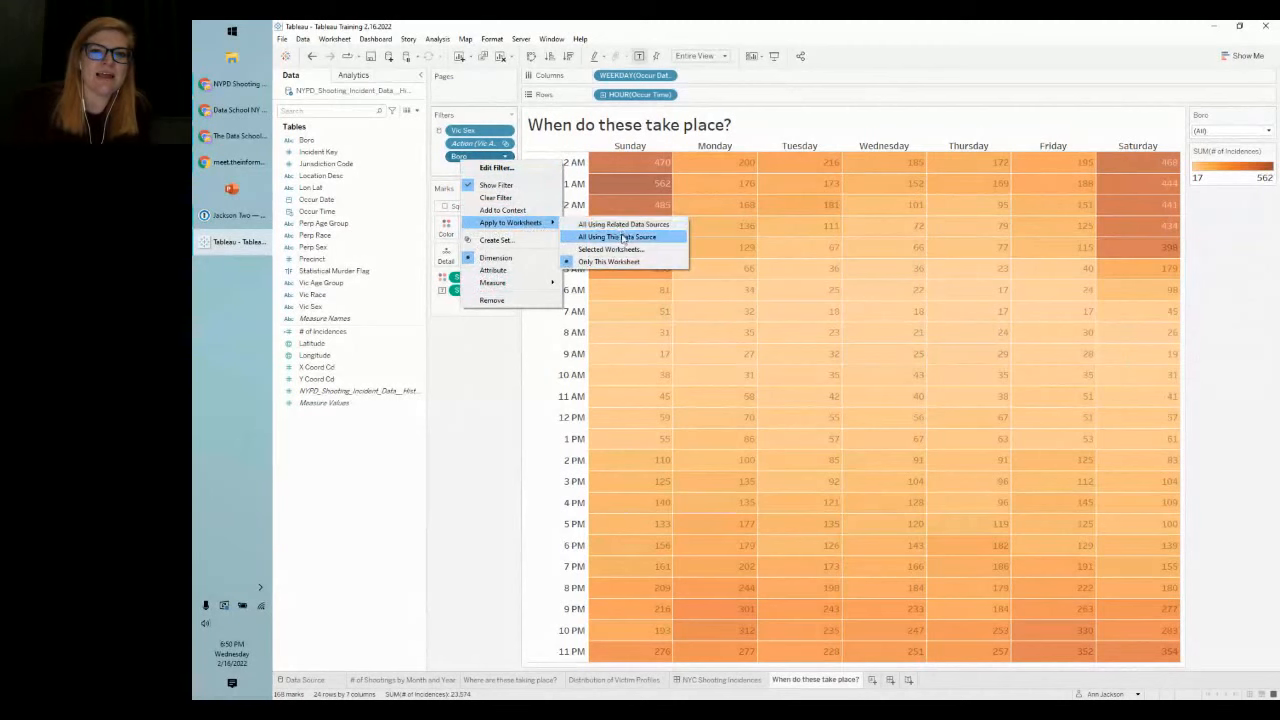
pyautogui.click(617, 237)
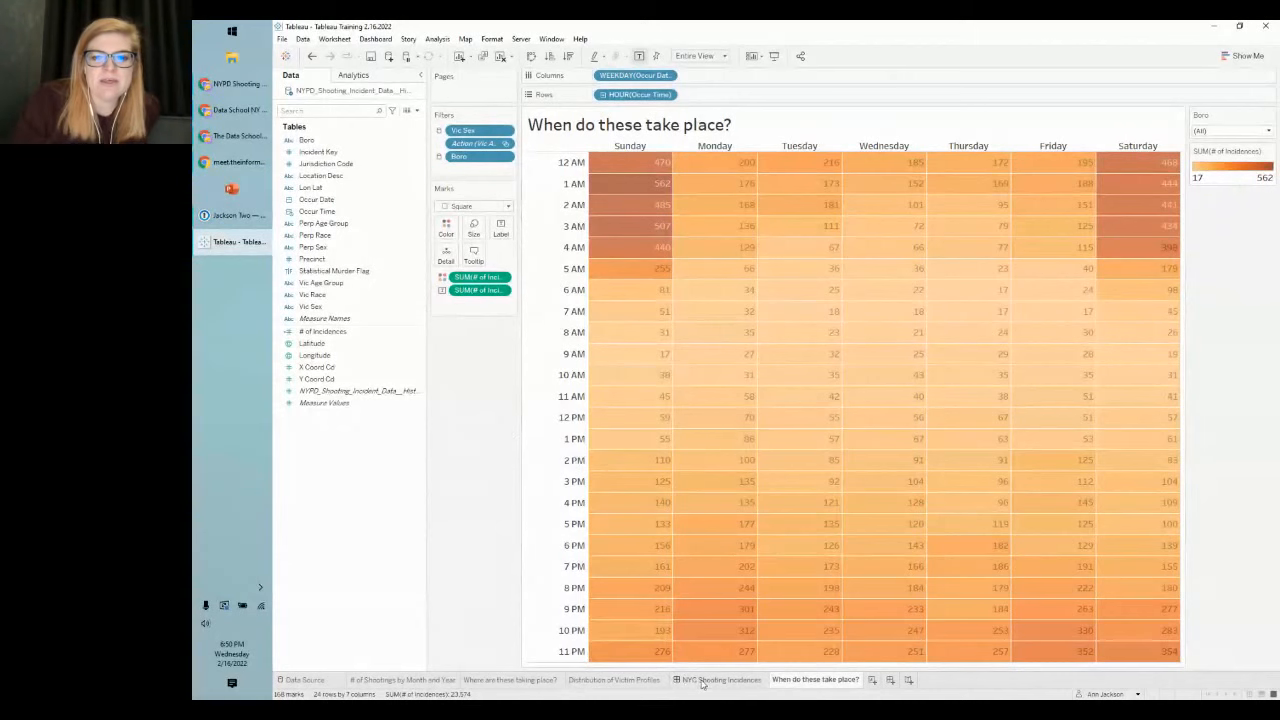
# Step: Return to the NYC Shooting Incidences dashboard and show the heat map's Boro filter on it
pyautogui.moveTo(703, 683)
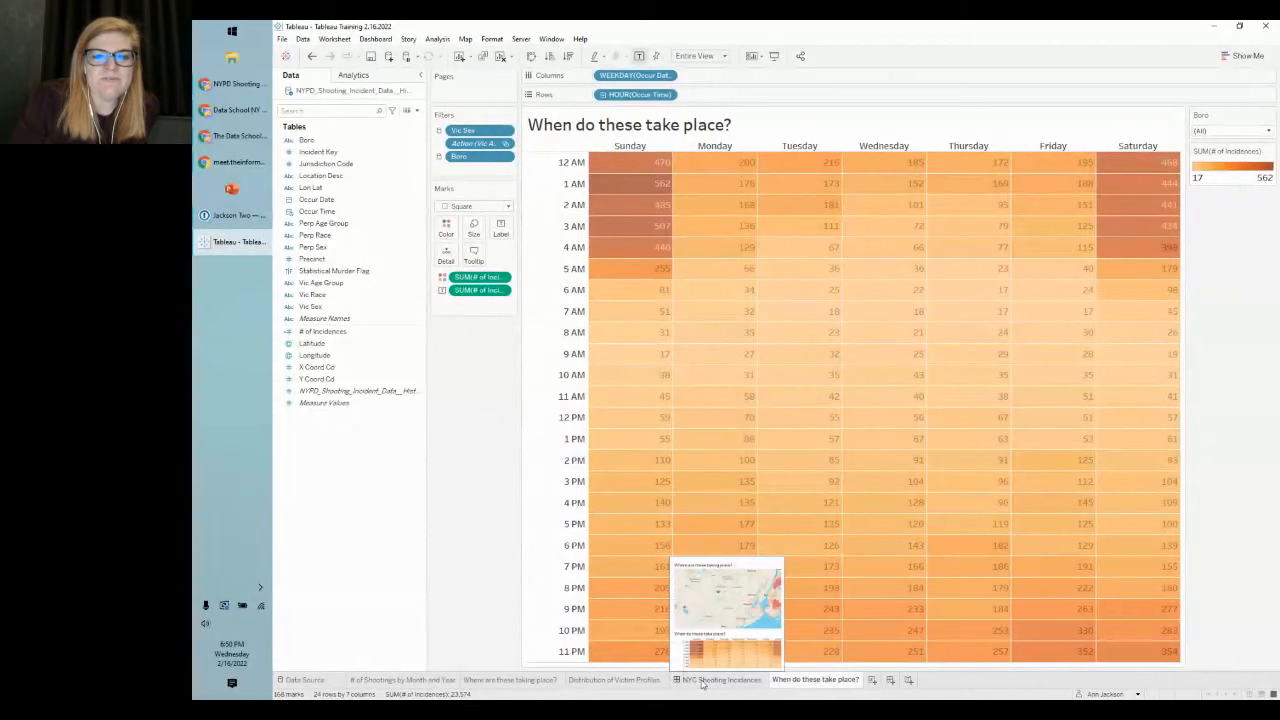
pyautogui.click(703, 680)
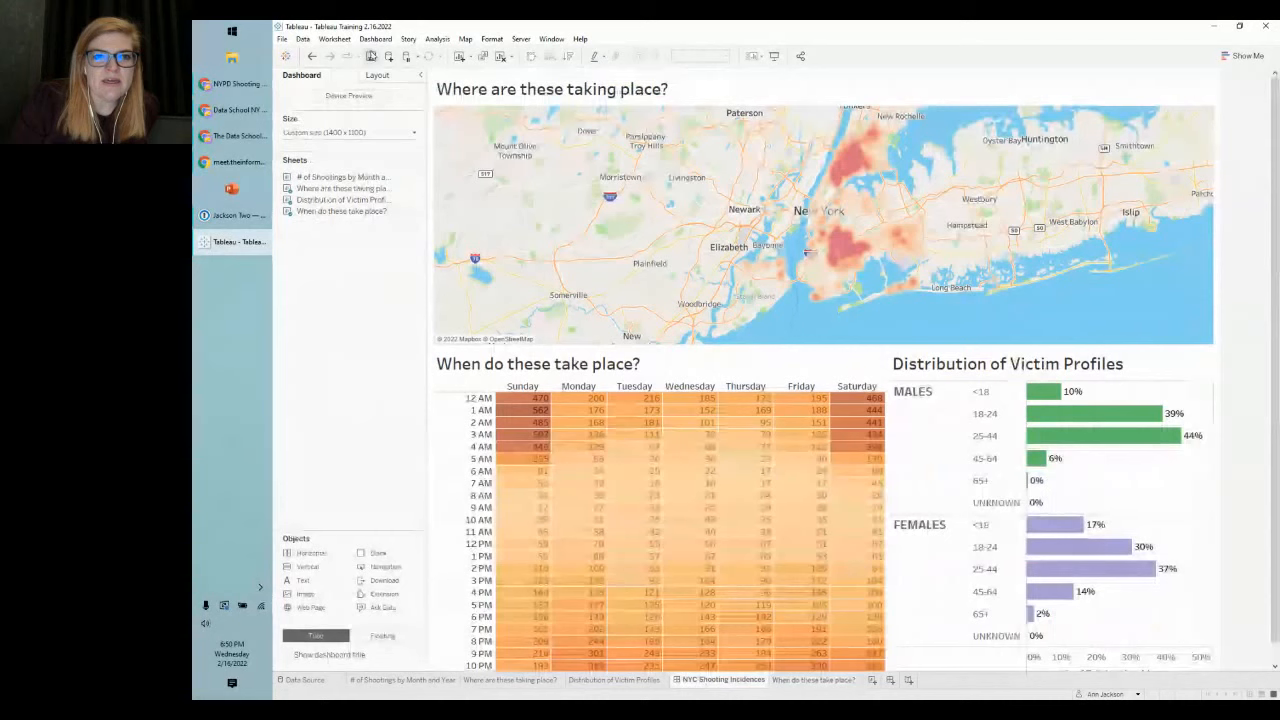
pyautogui.click(830, 368)
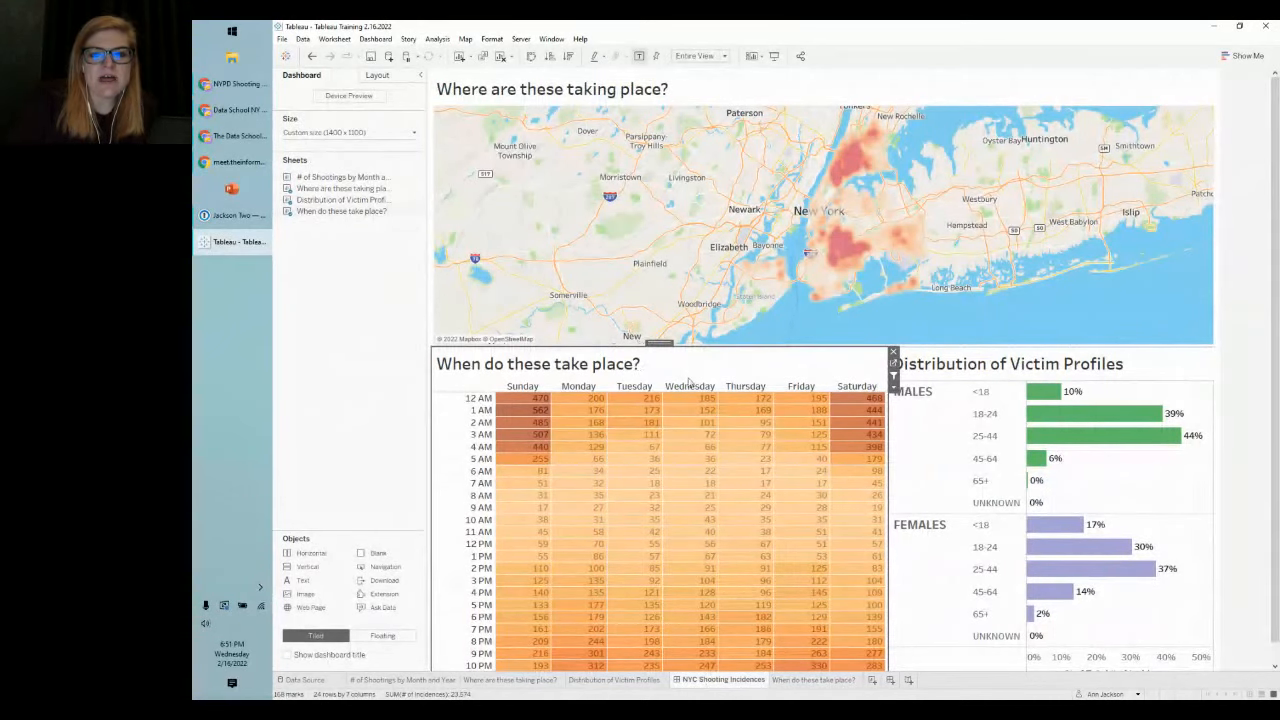
pyautogui.click(893, 387)
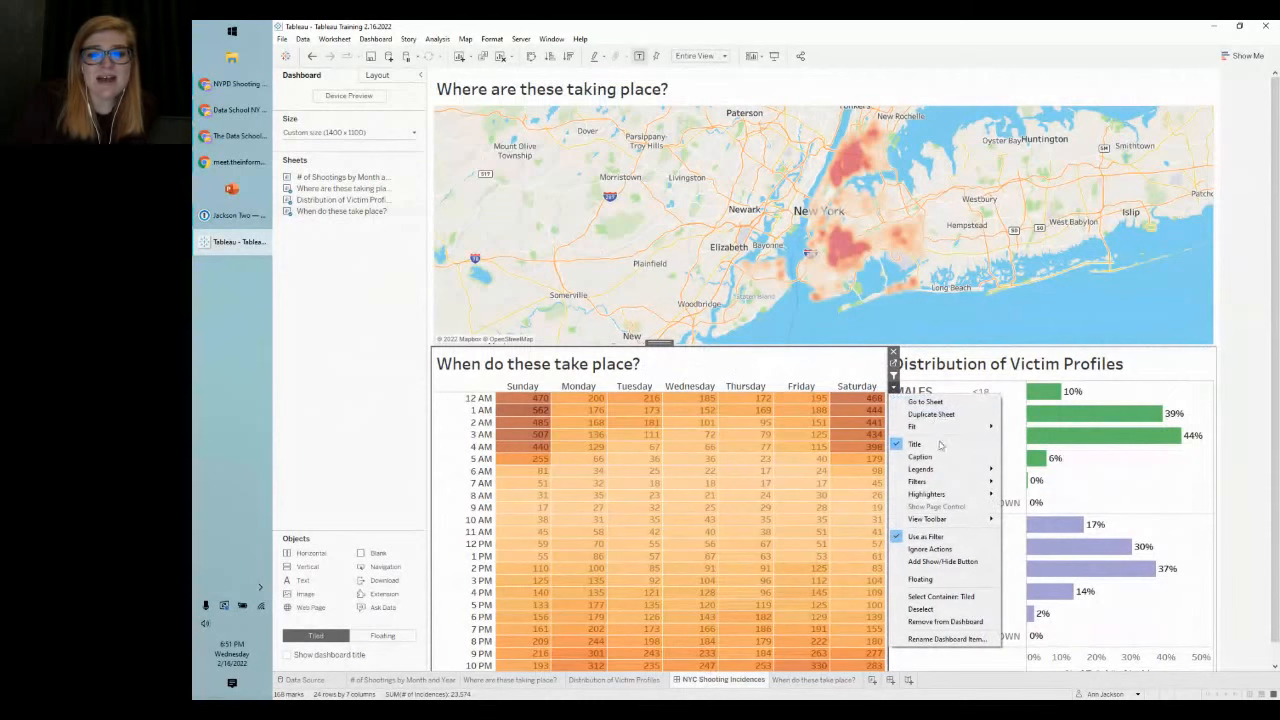
pyautogui.moveTo(950, 483)
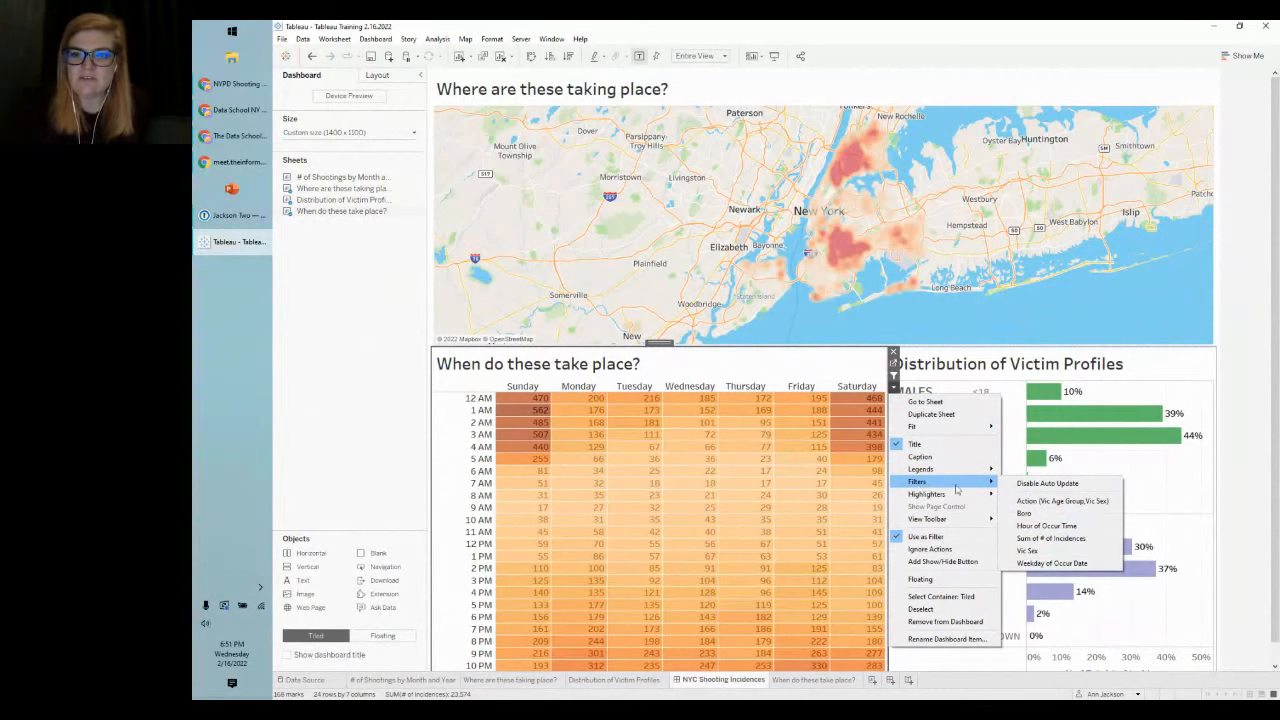
pyautogui.click(1024, 513)
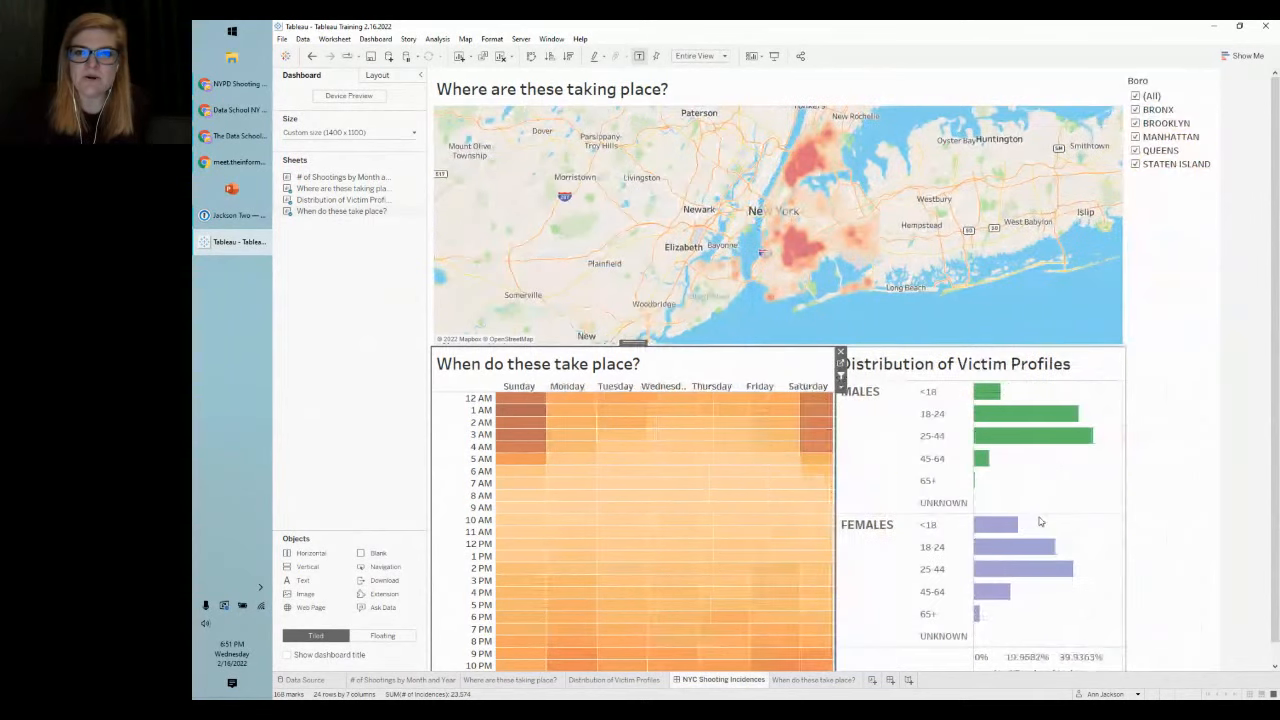
# Step: Change the dashboard's Boro filter to a single-value dropdown and set it to BROOKLYN
pyautogui.click(1190, 80)
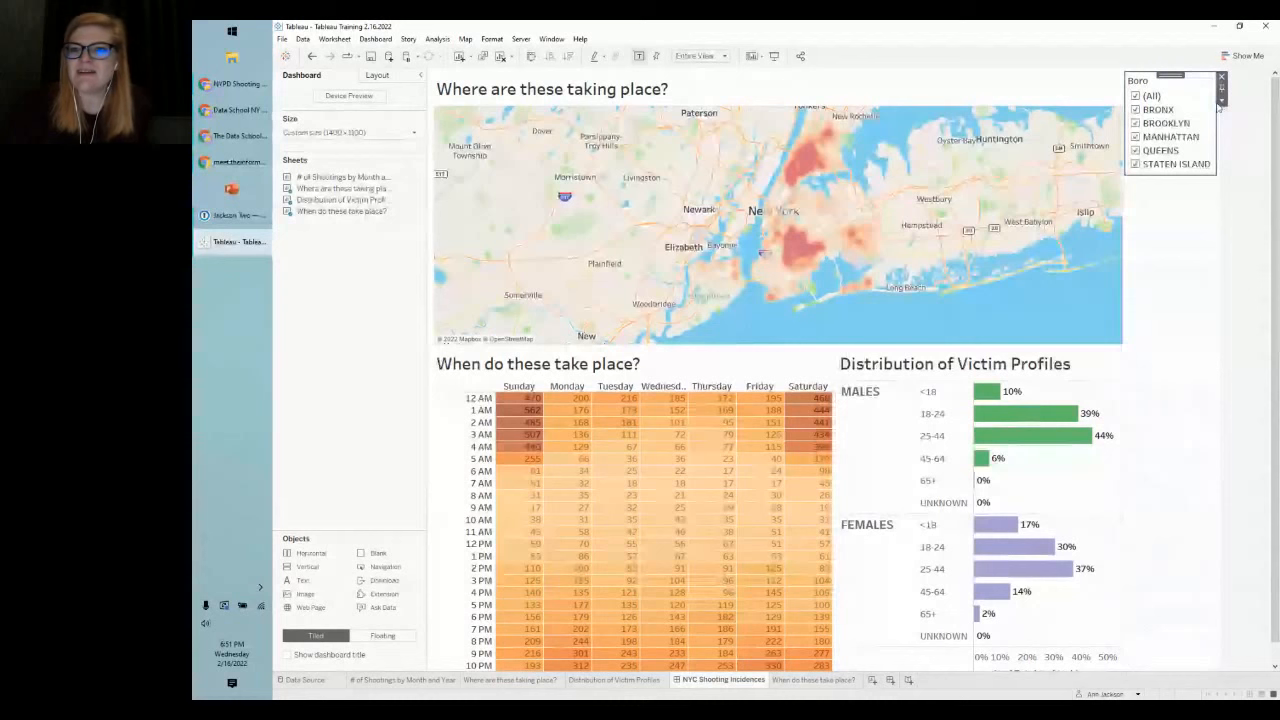
pyautogui.click(1220, 100)
pyautogui.click(1175, 209)
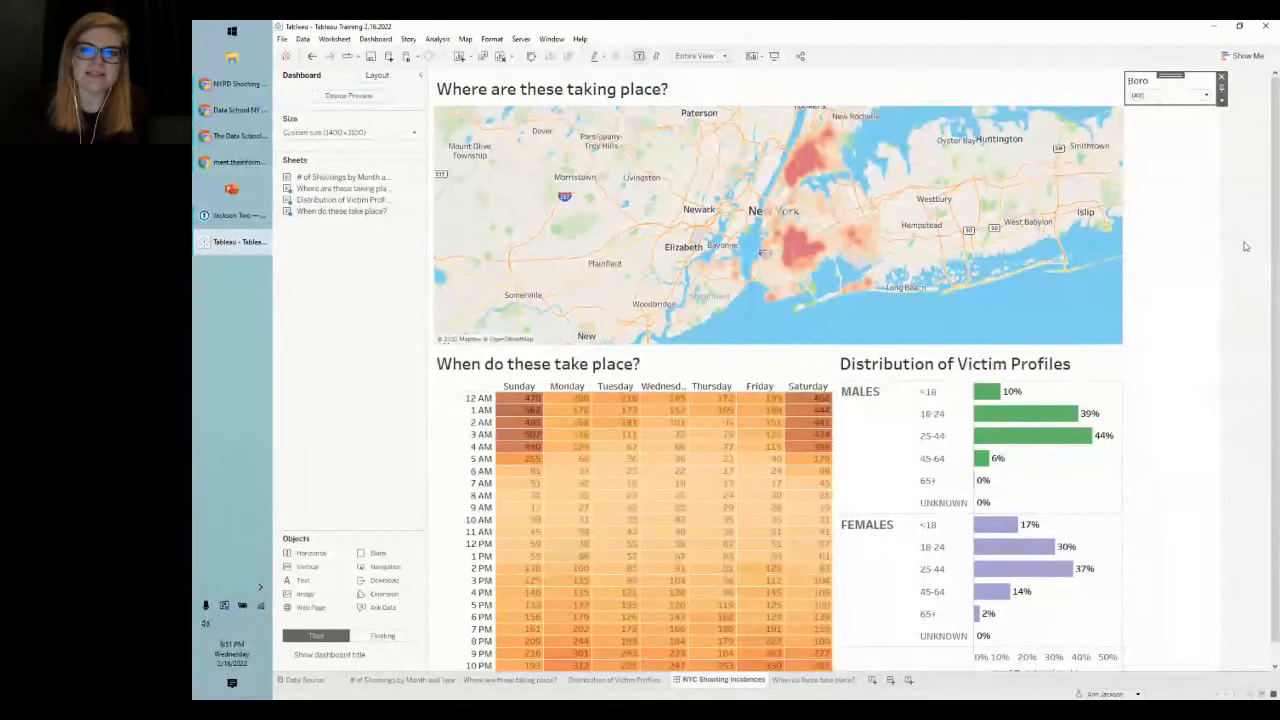
pyautogui.click(1197, 180)
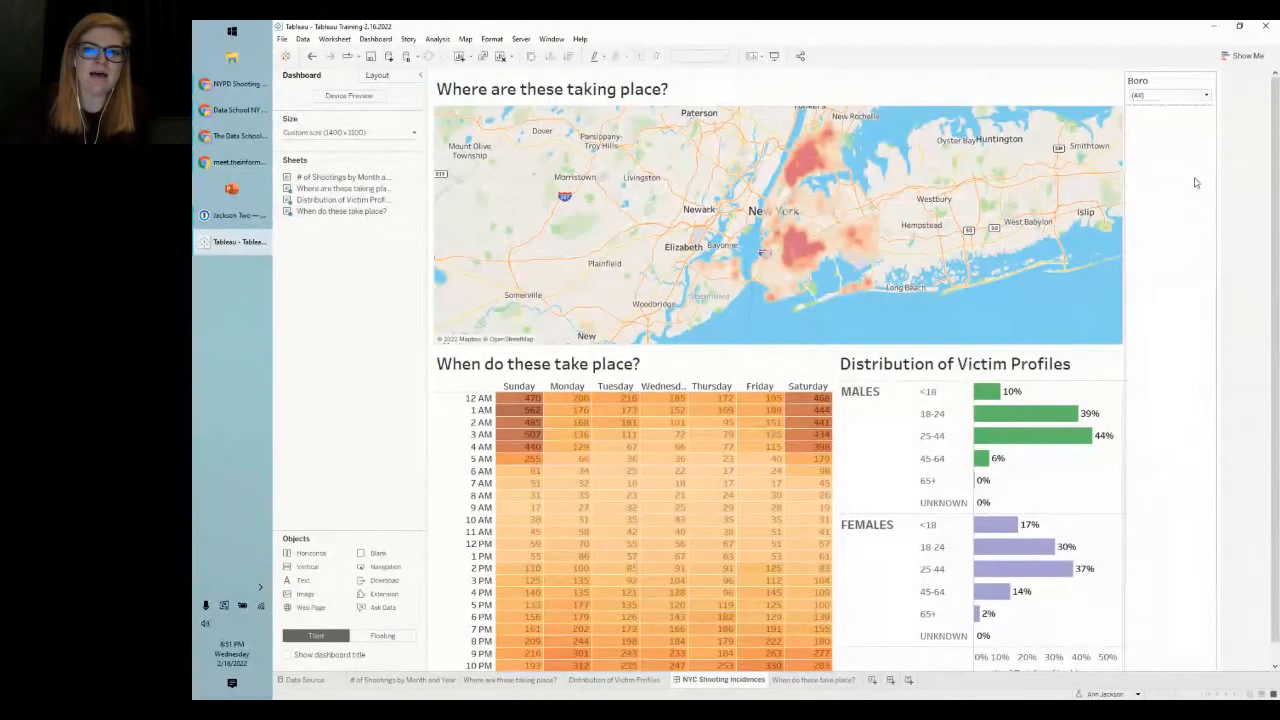
pyautogui.click(1175, 98)
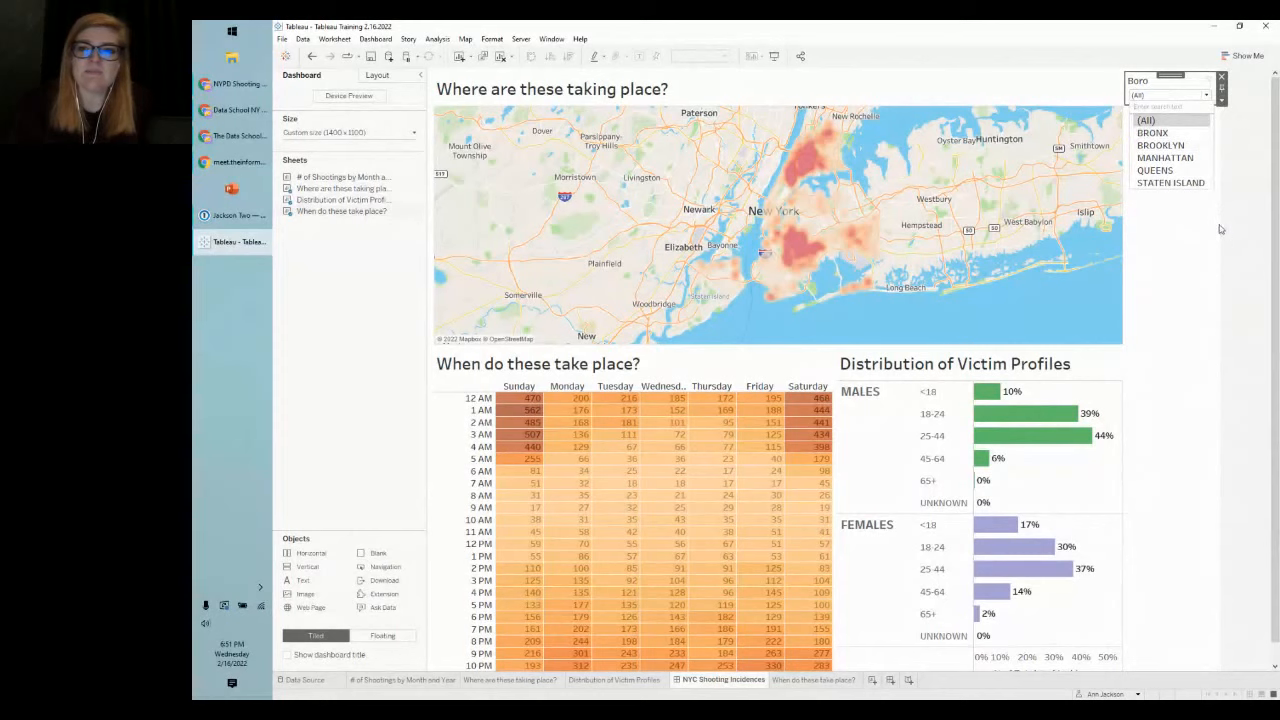
pyautogui.click(1172, 146)
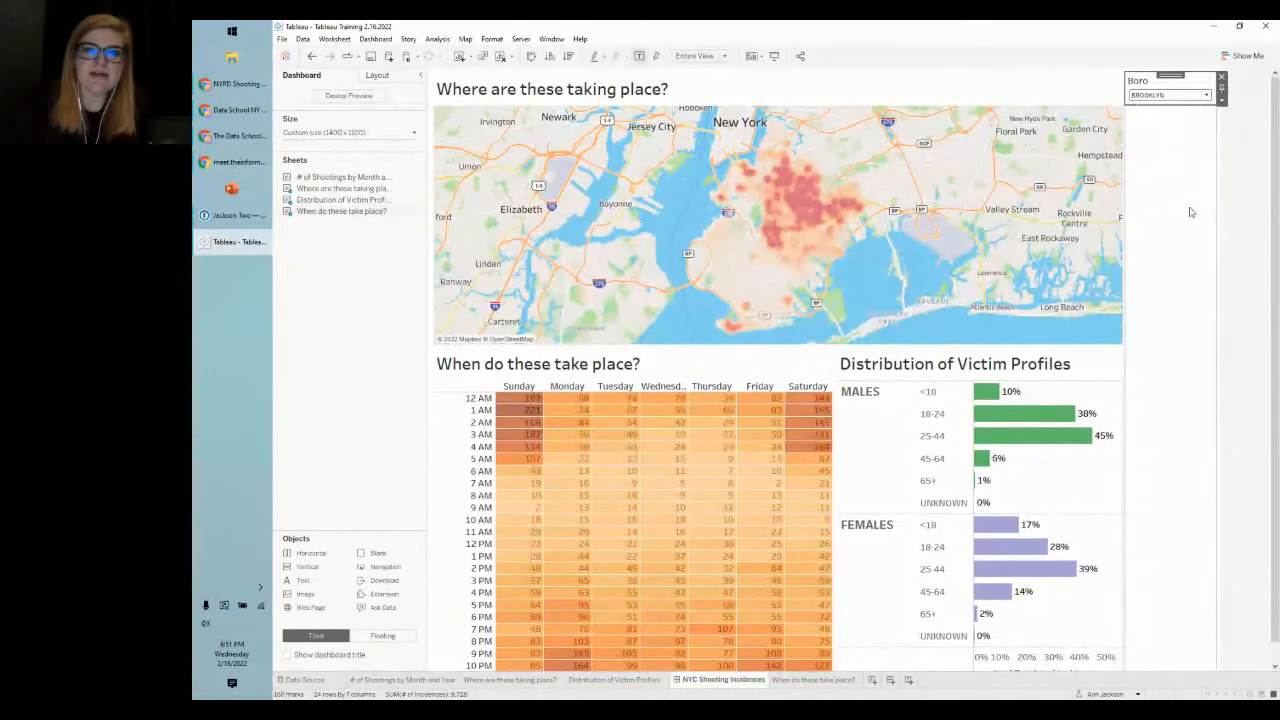
# Step: Test the dashboard's Boro filter by switching it to (All) and back to BROOKLYN, watching how the views respond
pyautogui.click(1232, 240)
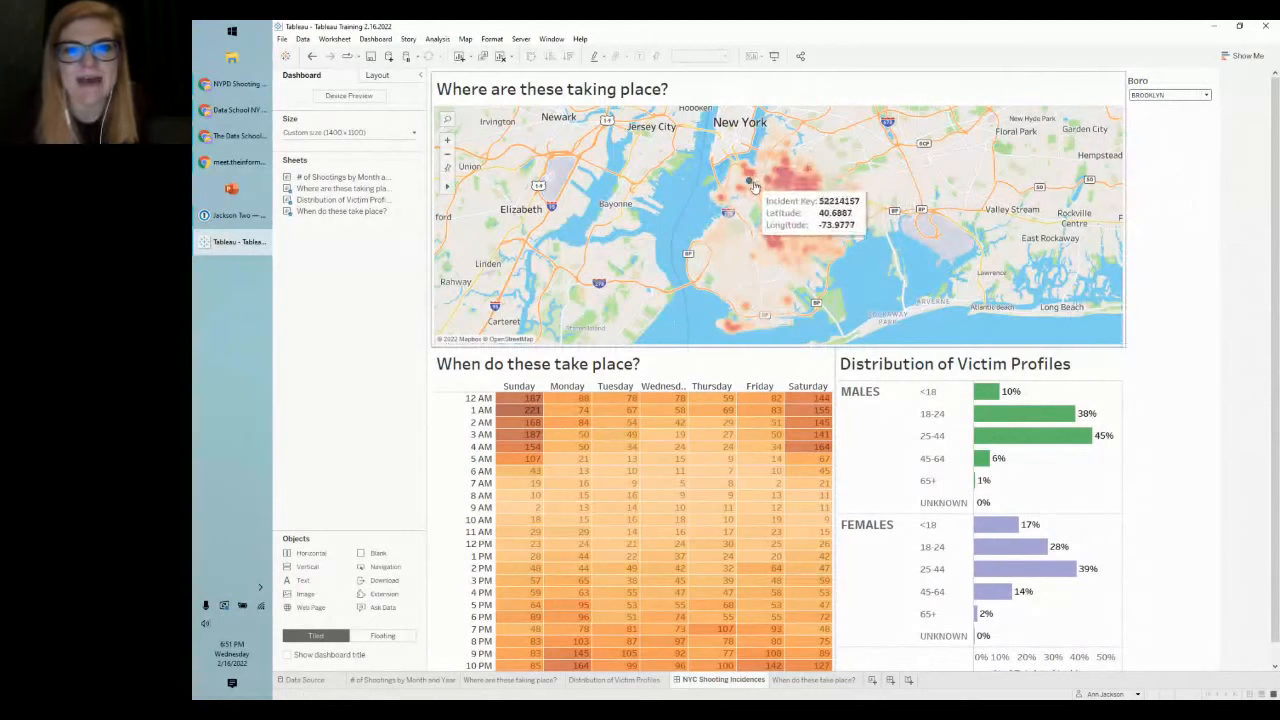
pyautogui.click(1151, 96)
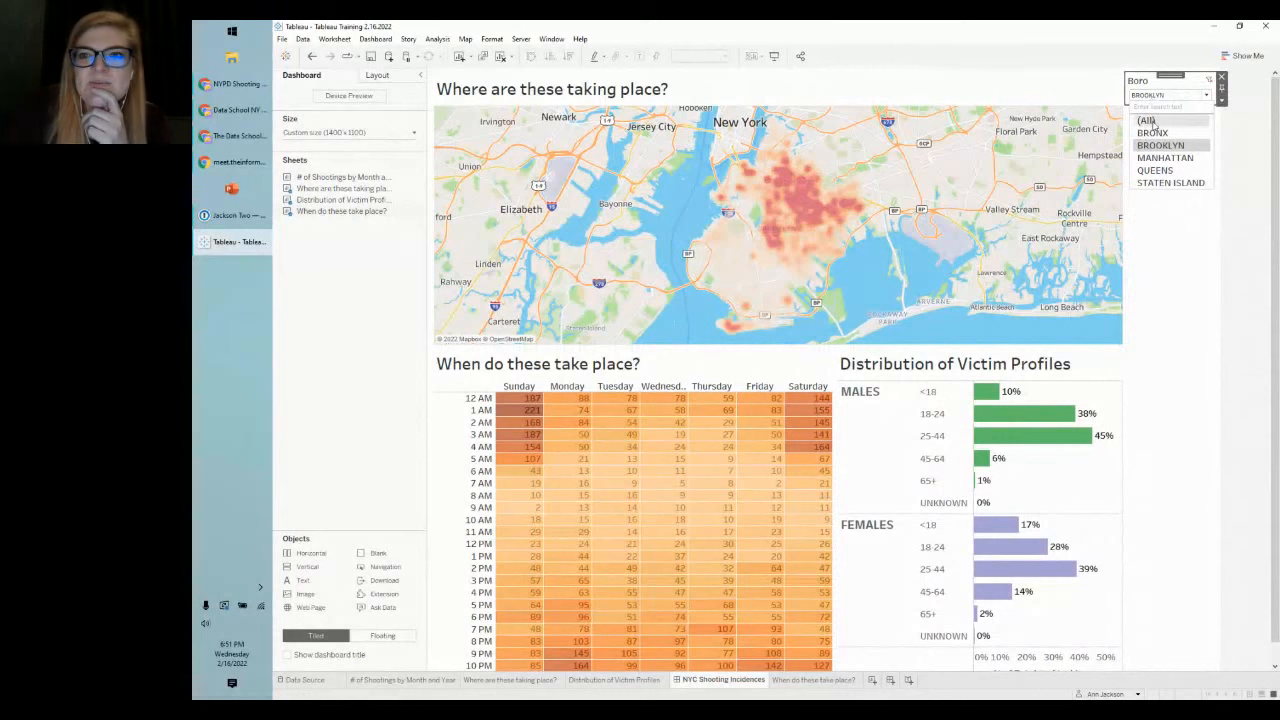
pyautogui.click(1150, 121)
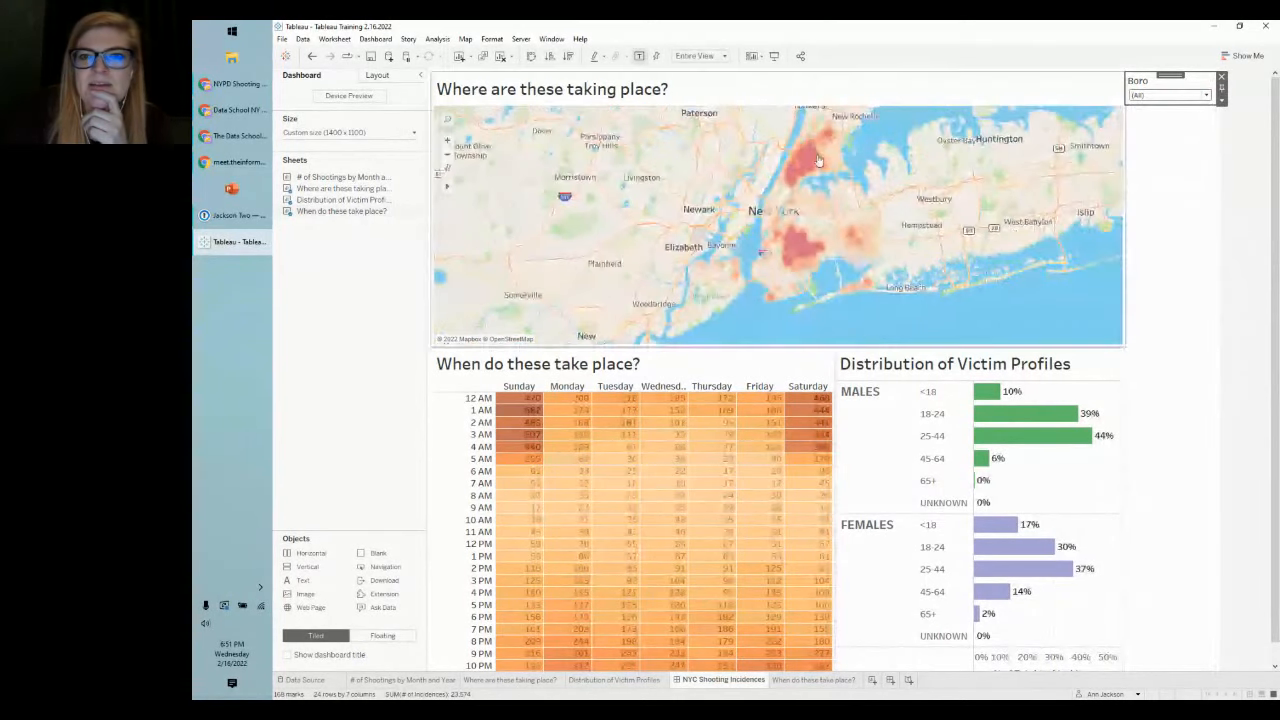
pyautogui.click(1165, 95)
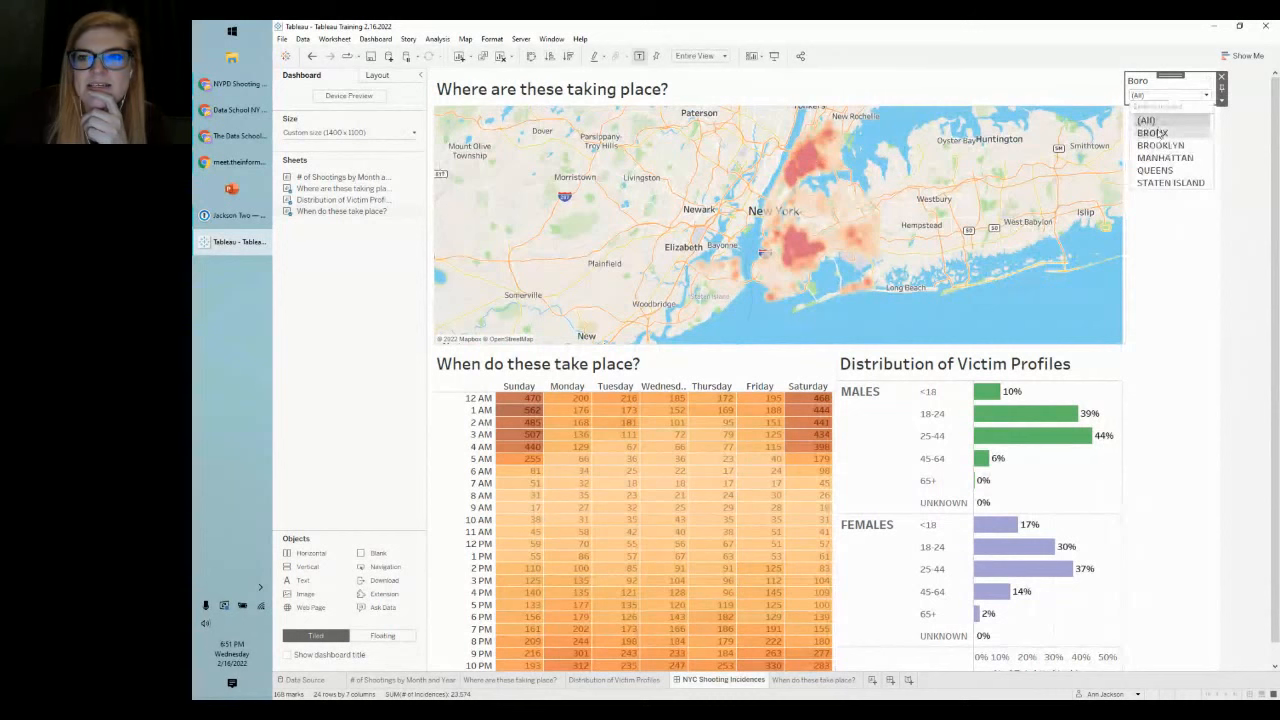
pyautogui.click(1152, 133)
pyautogui.press('Down')
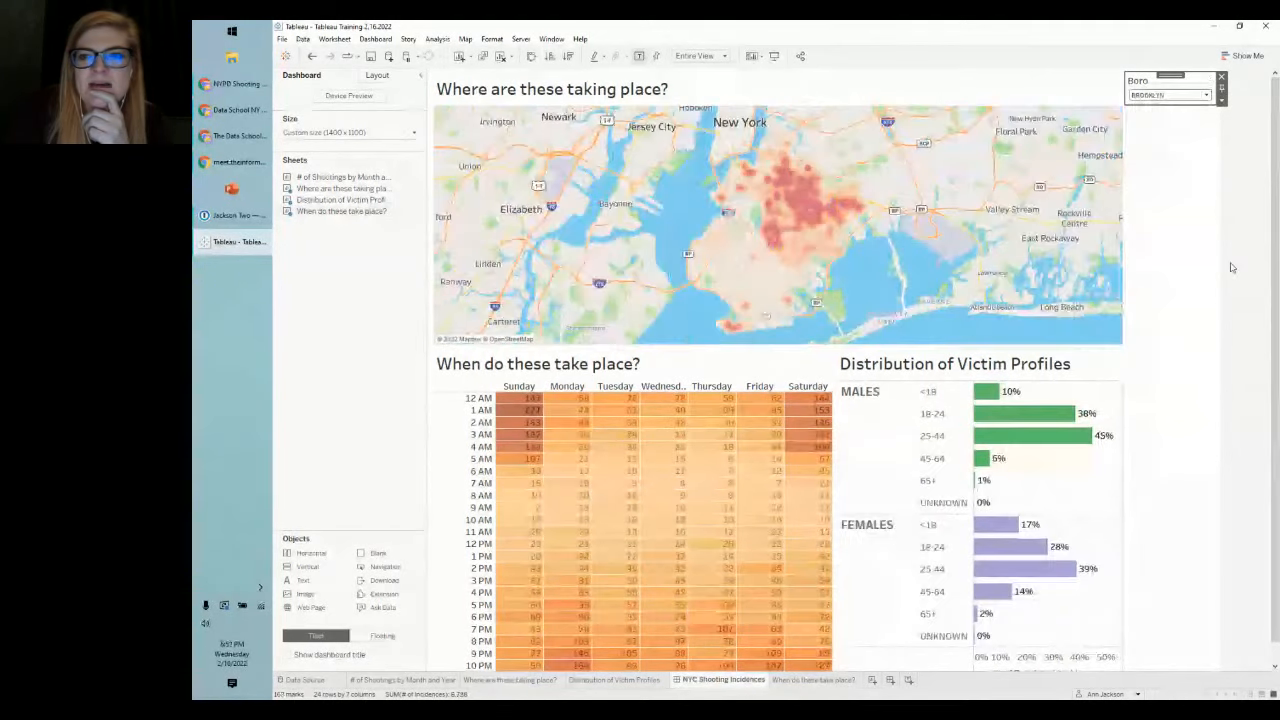
pyautogui.click(1232, 266)
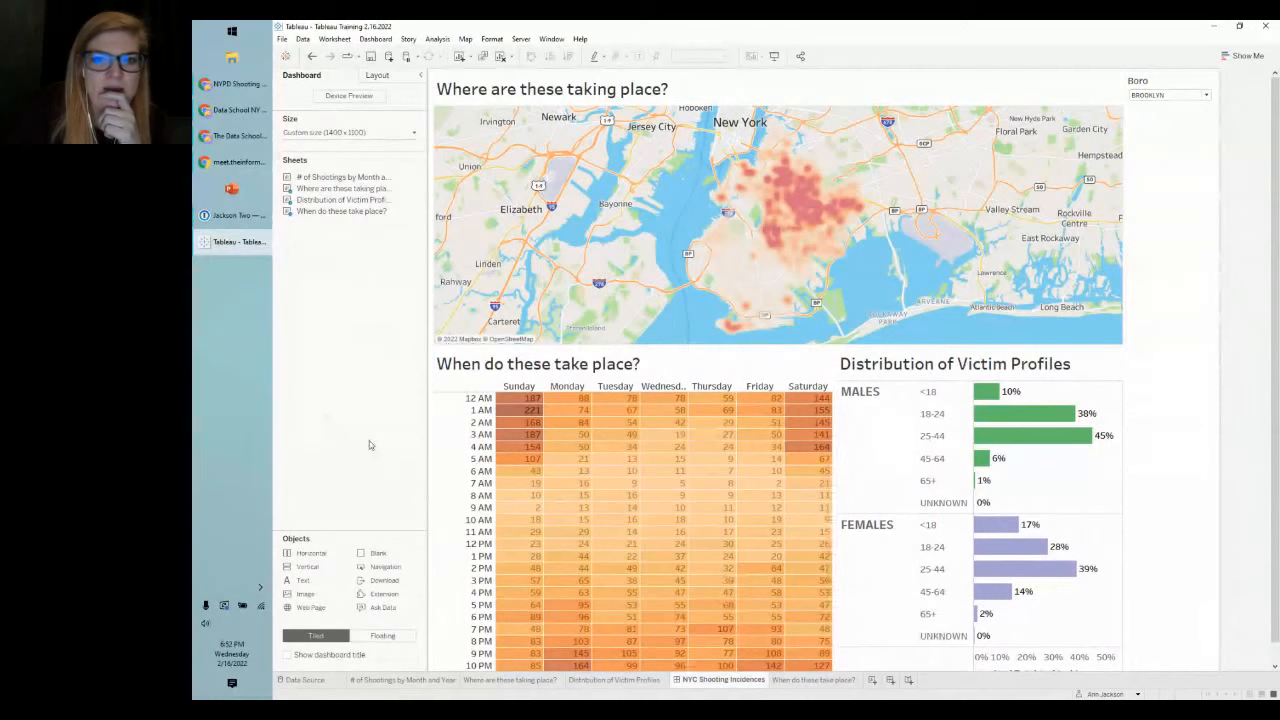
# Step: Create a new worksheet plotting the sum of # of Incidences on rows against continuous MONTH(Occur Date) on columns
pyautogui.click(873, 681)
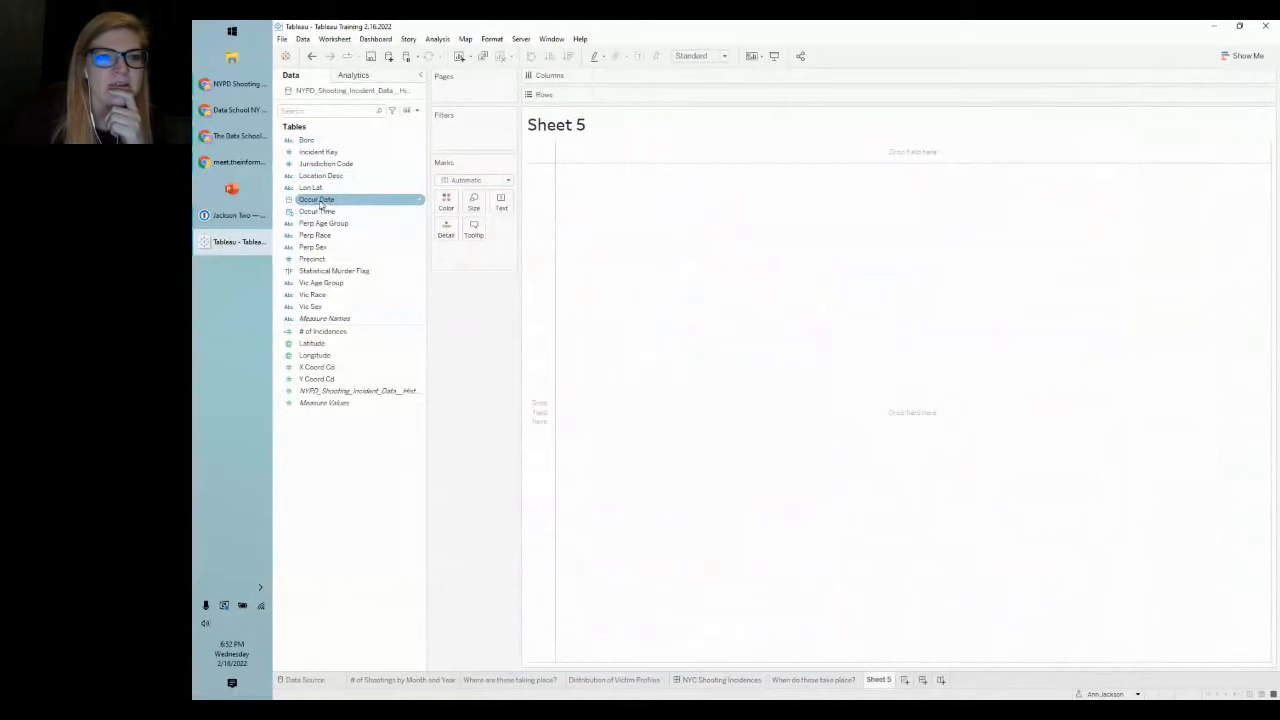
pyautogui.moveTo(316, 203); pyautogui.dragTo(640, 80)
pyautogui.click(754, 427)
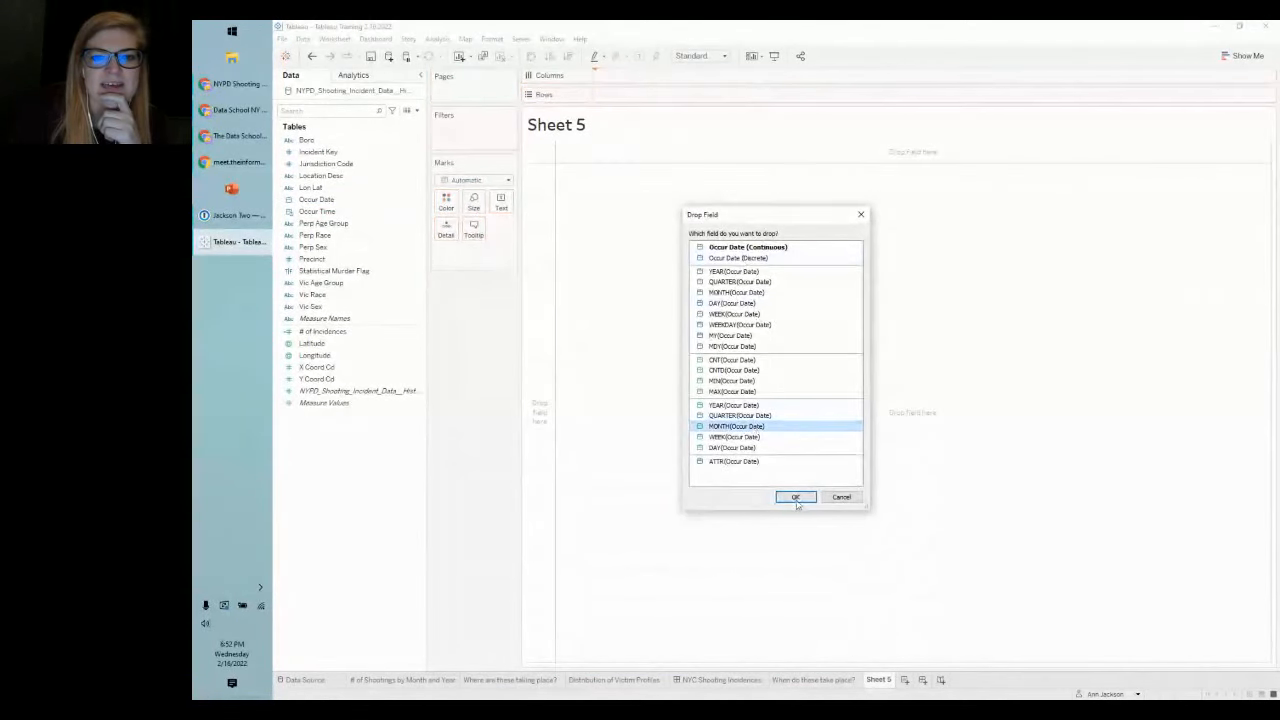
pyautogui.click(795, 497)
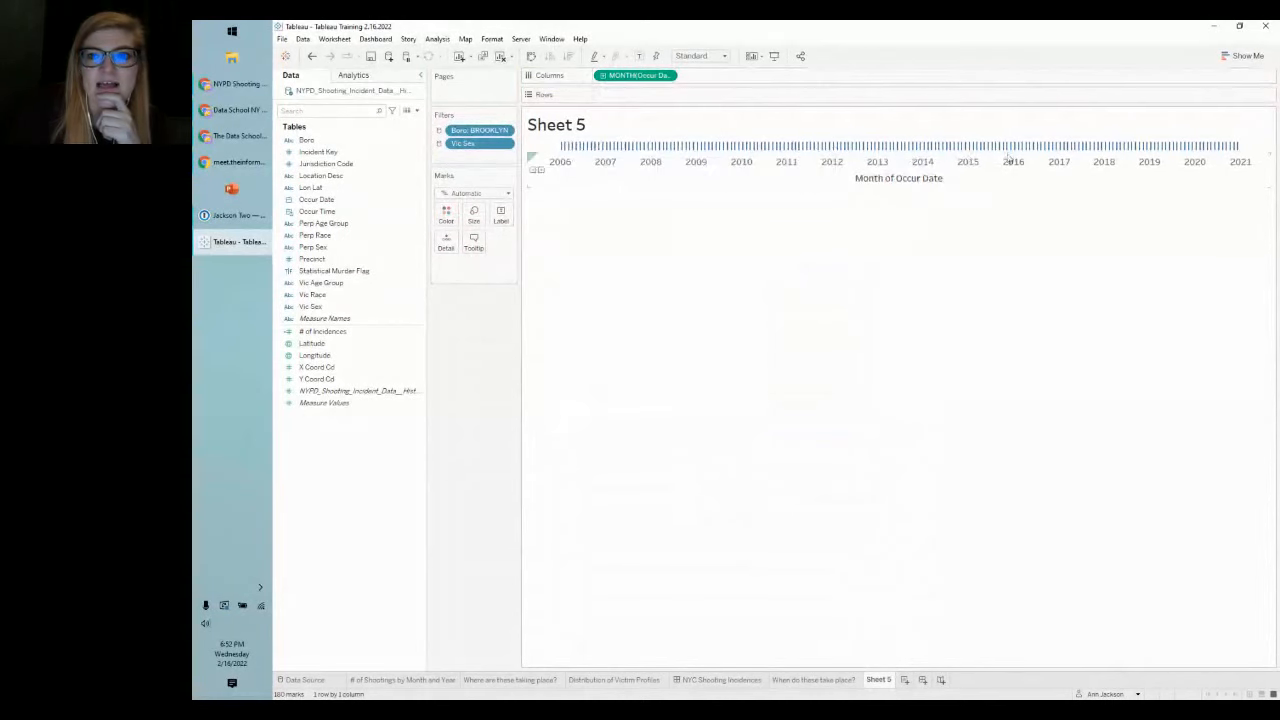
pyautogui.click(338, 334)
pyautogui.moveTo(338, 336)
pyautogui.mouseDown()
pyautogui.moveTo(632, 160)
pyautogui.moveTo(640, 98)
pyautogui.mouseUp()
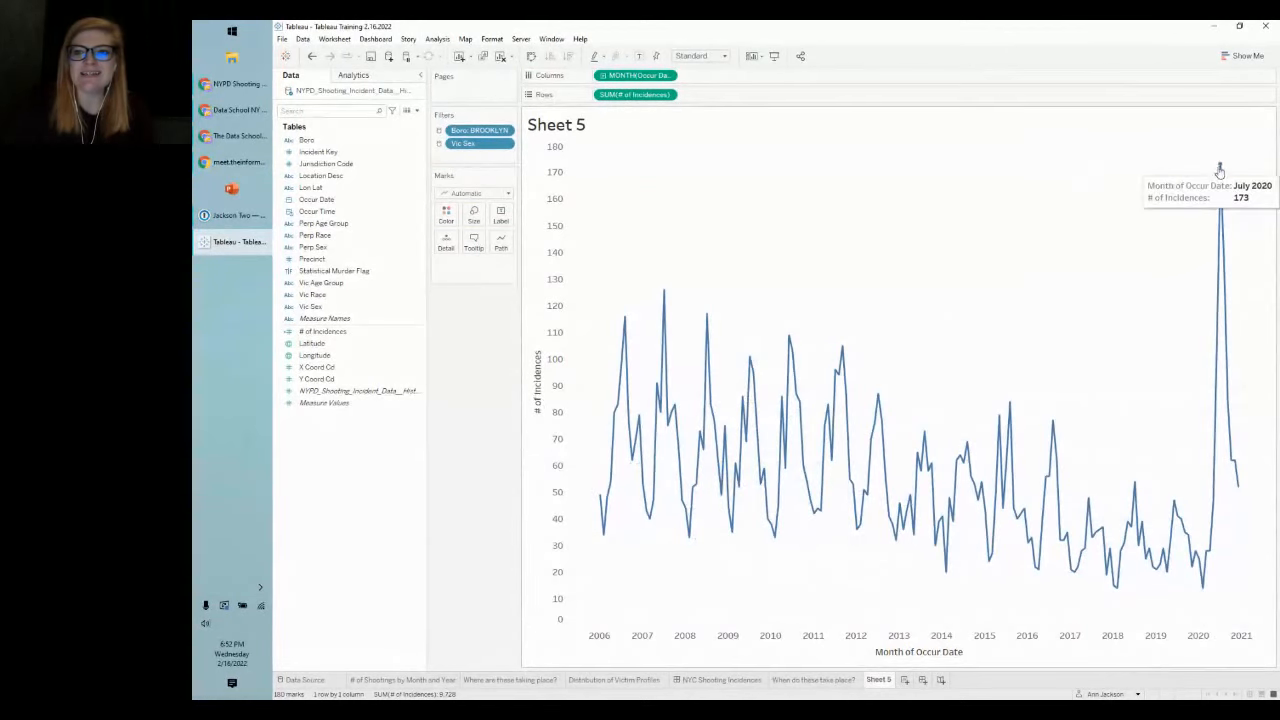
pyautogui.moveTo(1243, 478)
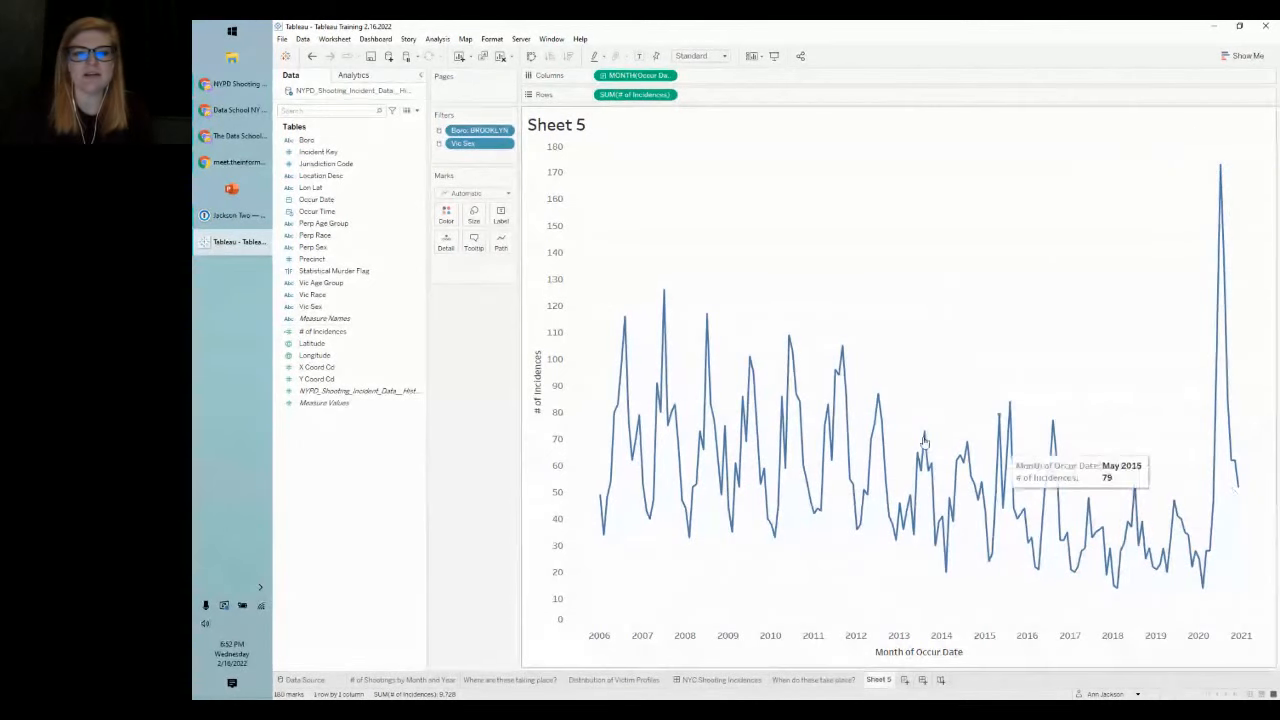
# Step: Color the monthly incidences by Statistical Murder Flag, comparing with and without the split, and set the mark type to Area
pyautogui.click(330, 307)
pyautogui.click(327, 273)
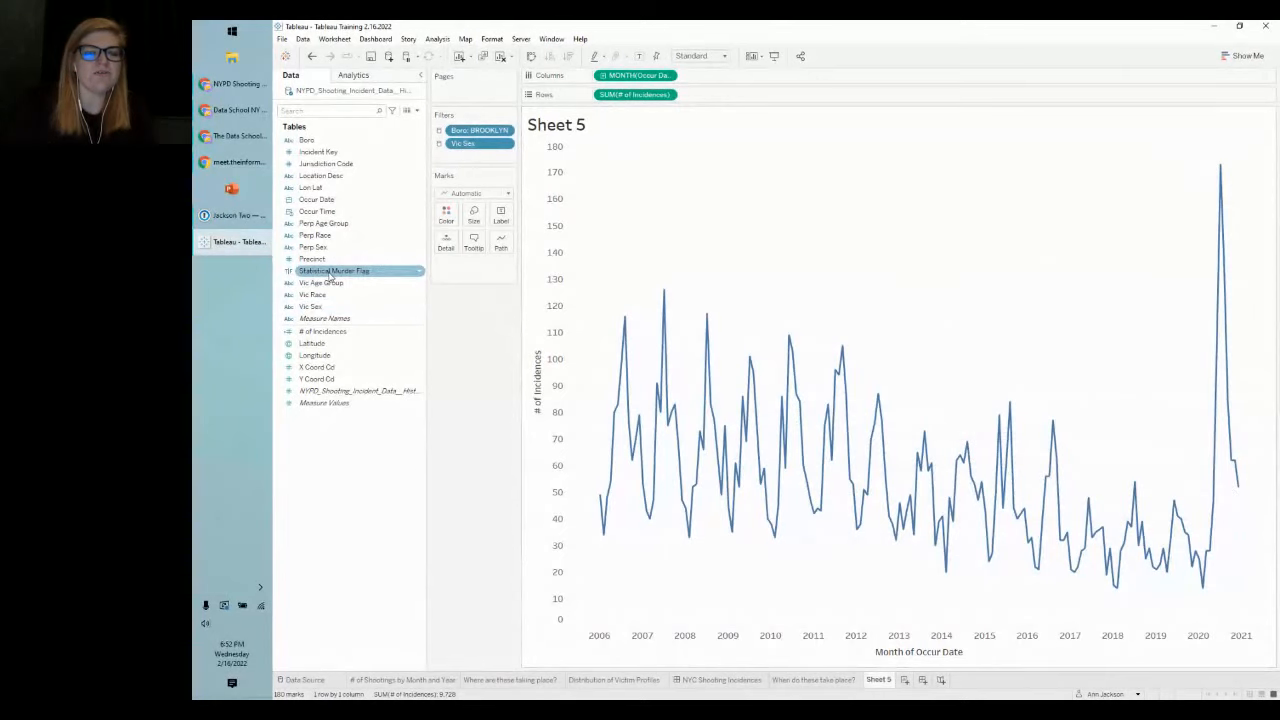
pyautogui.moveTo(333, 272); pyautogui.dragTo(446, 212)
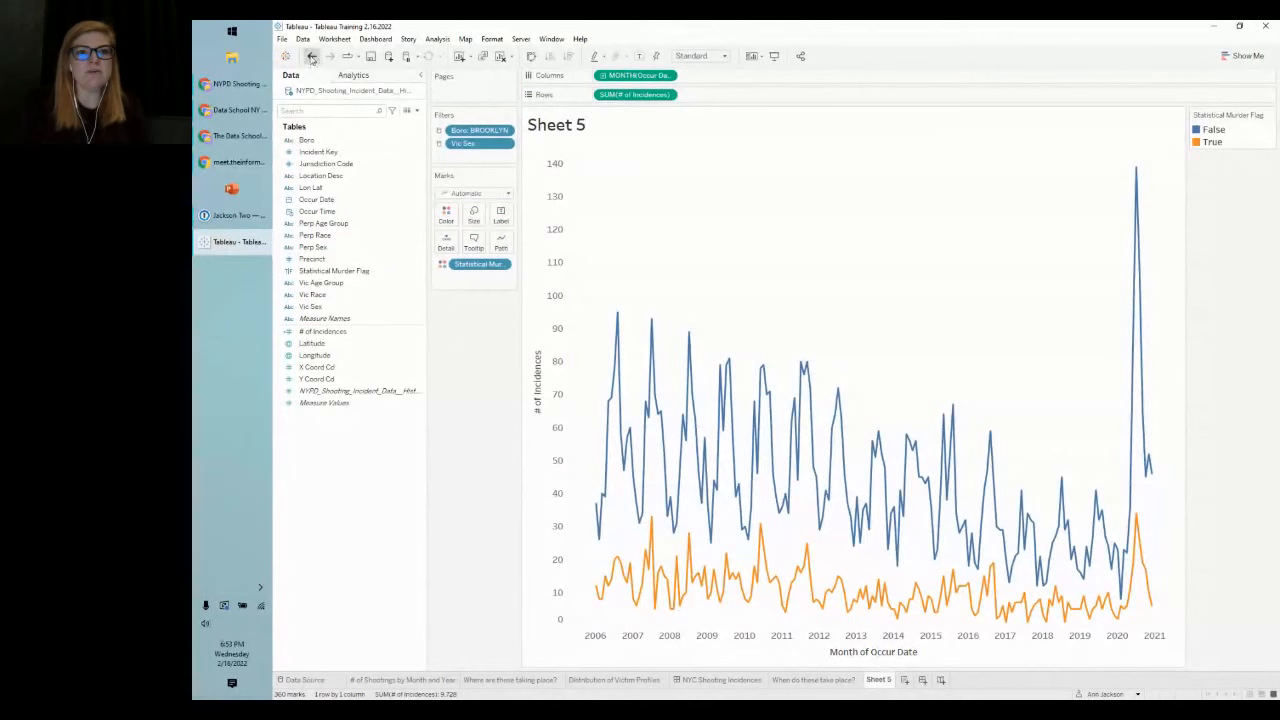
pyautogui.click(312, 56)
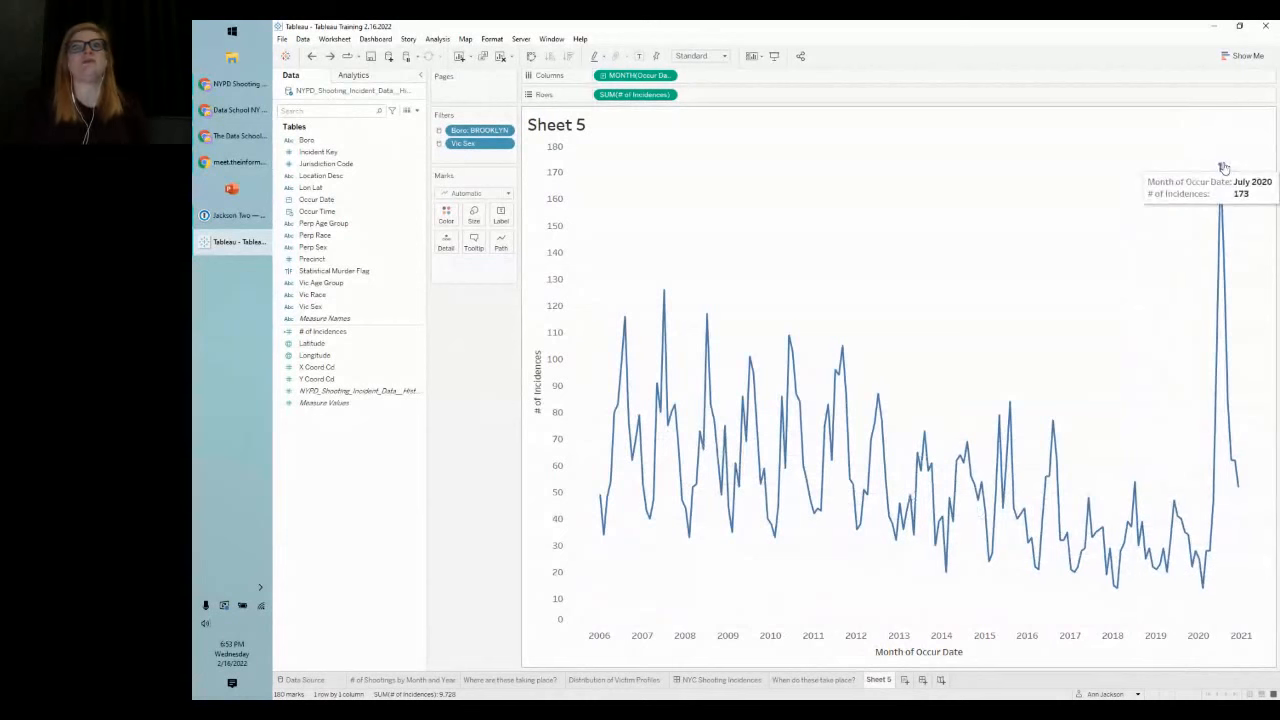
pyautogui.click(331, 57)
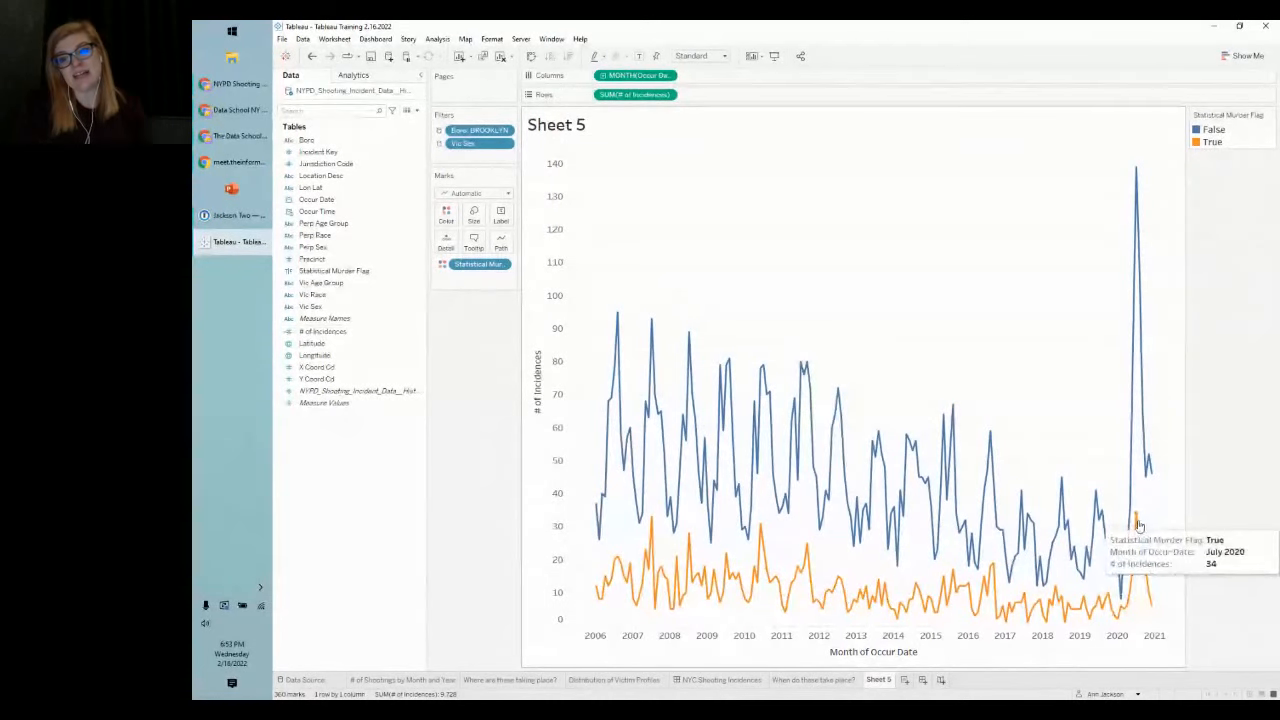
pyautogui.moveTo(1140, 168)
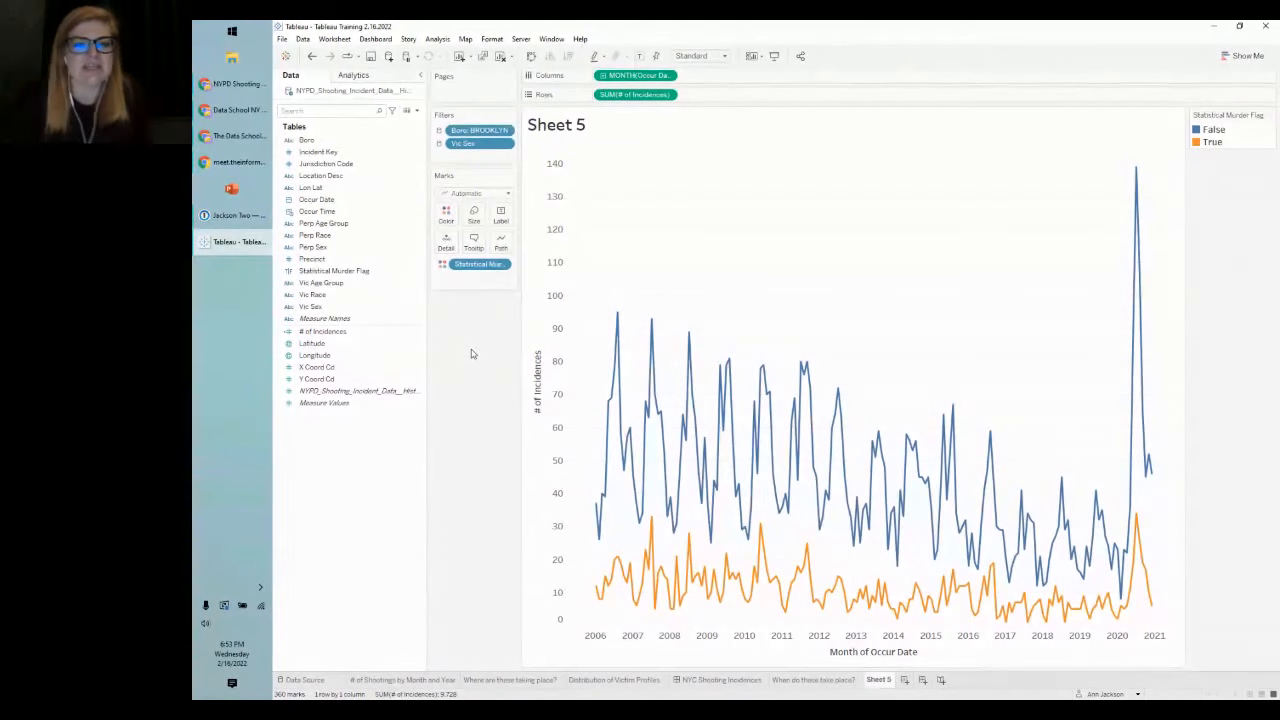
pyautogui.click(476, 198)
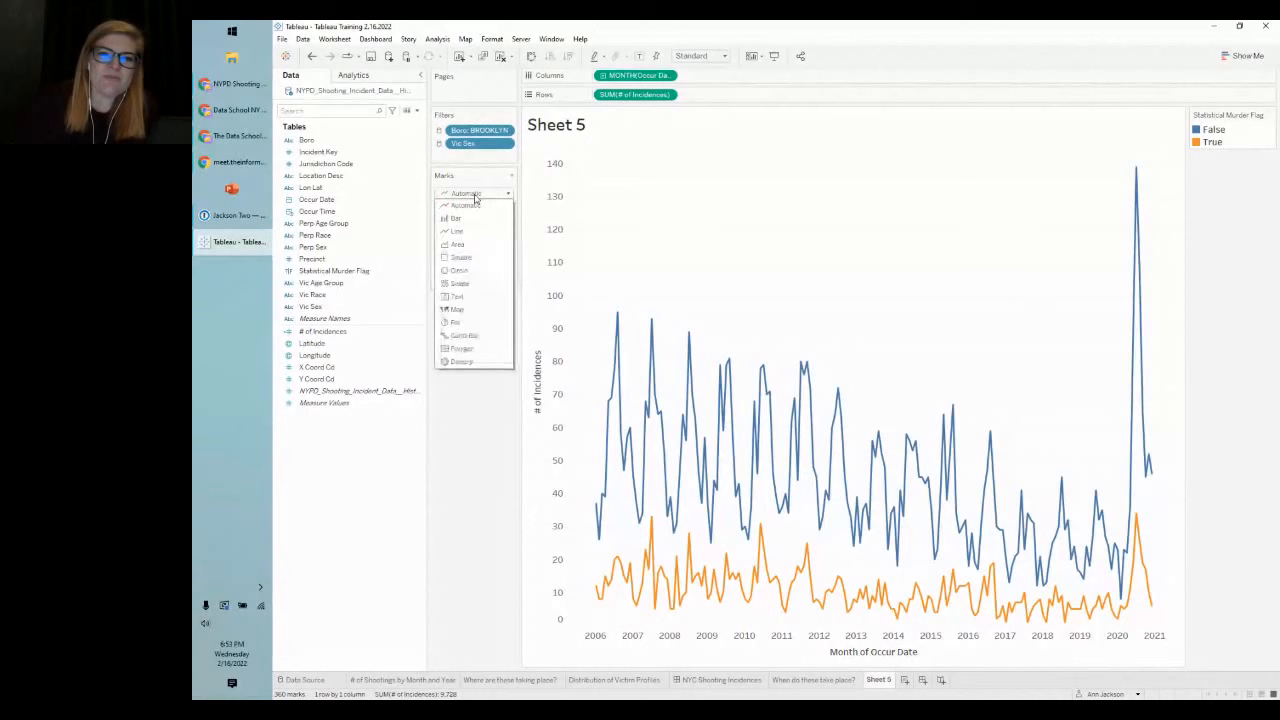
pyautogui.click(467, 251)
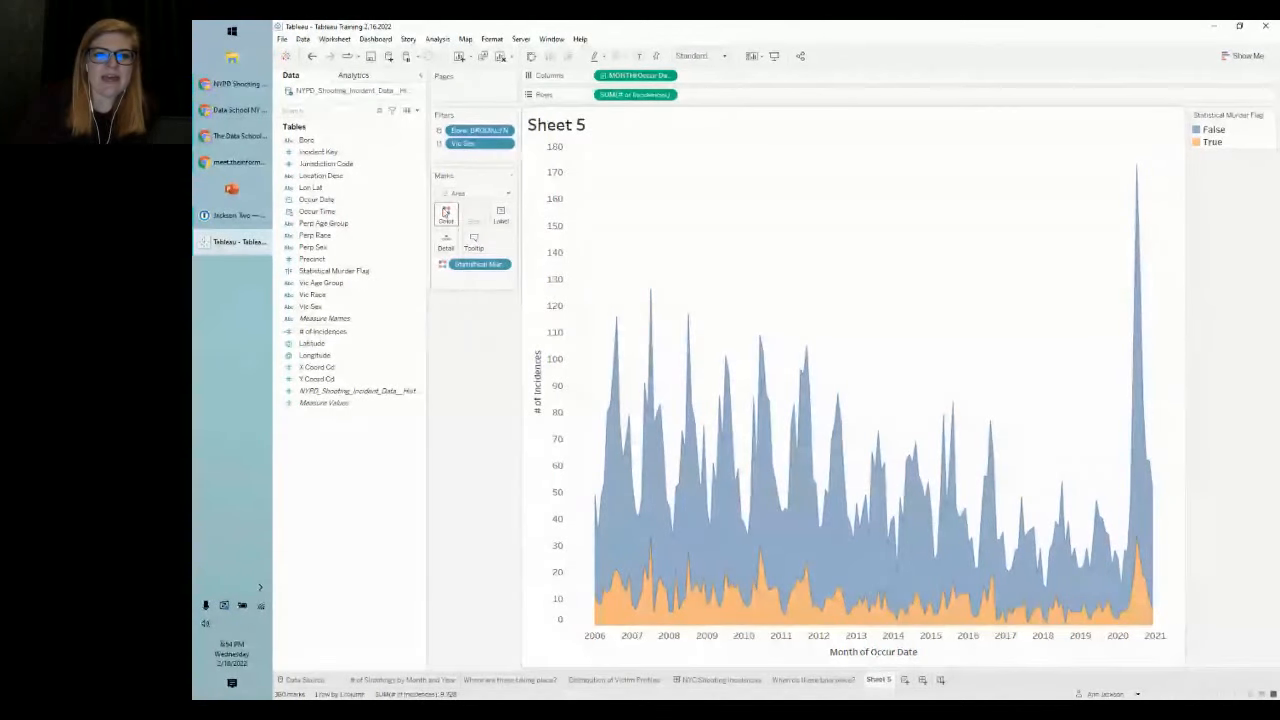
pyautogui.click(446, 213)
pyautogui.click(484, 251)
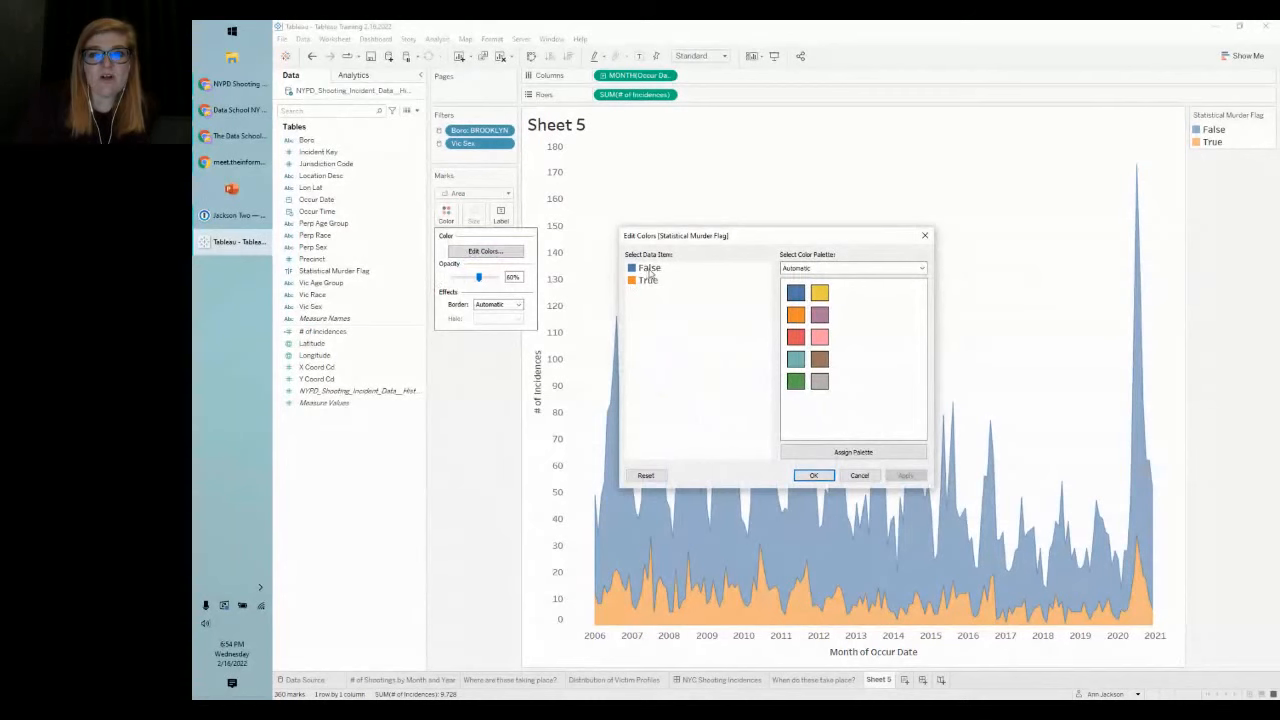
pyautogui.click(859, 475)
# Step: Alias the Statistical Murder Flag legend values, renaming False as NON-FATAL and True as FATAL
pyautogui.rightClick(1214, 131)
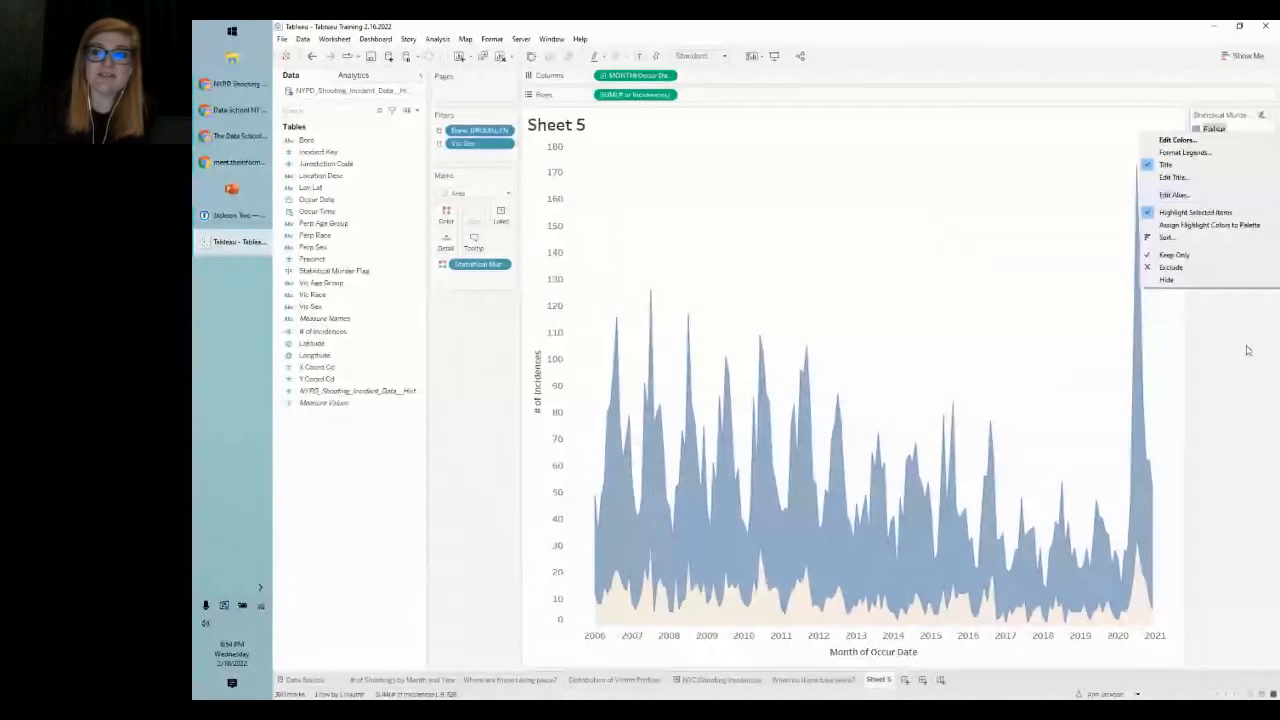
pyautogui.rightClick(1213, 128)
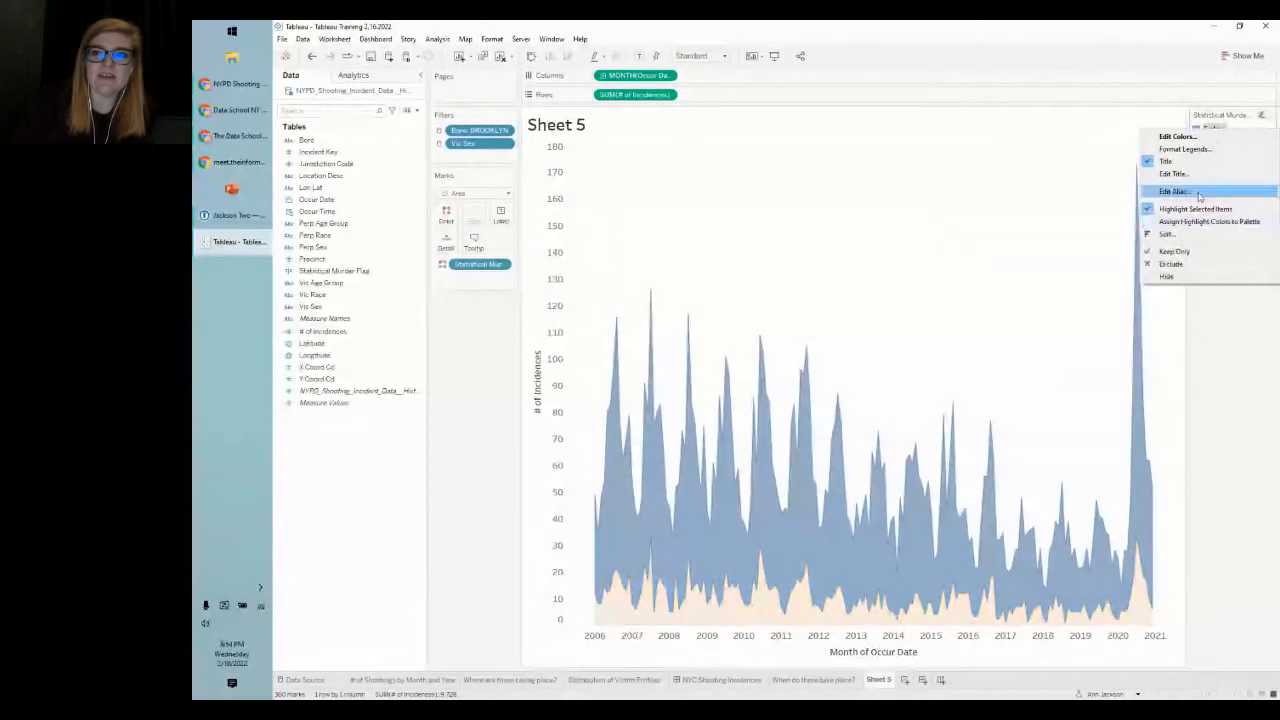
pyautogui.click(1199, 192)
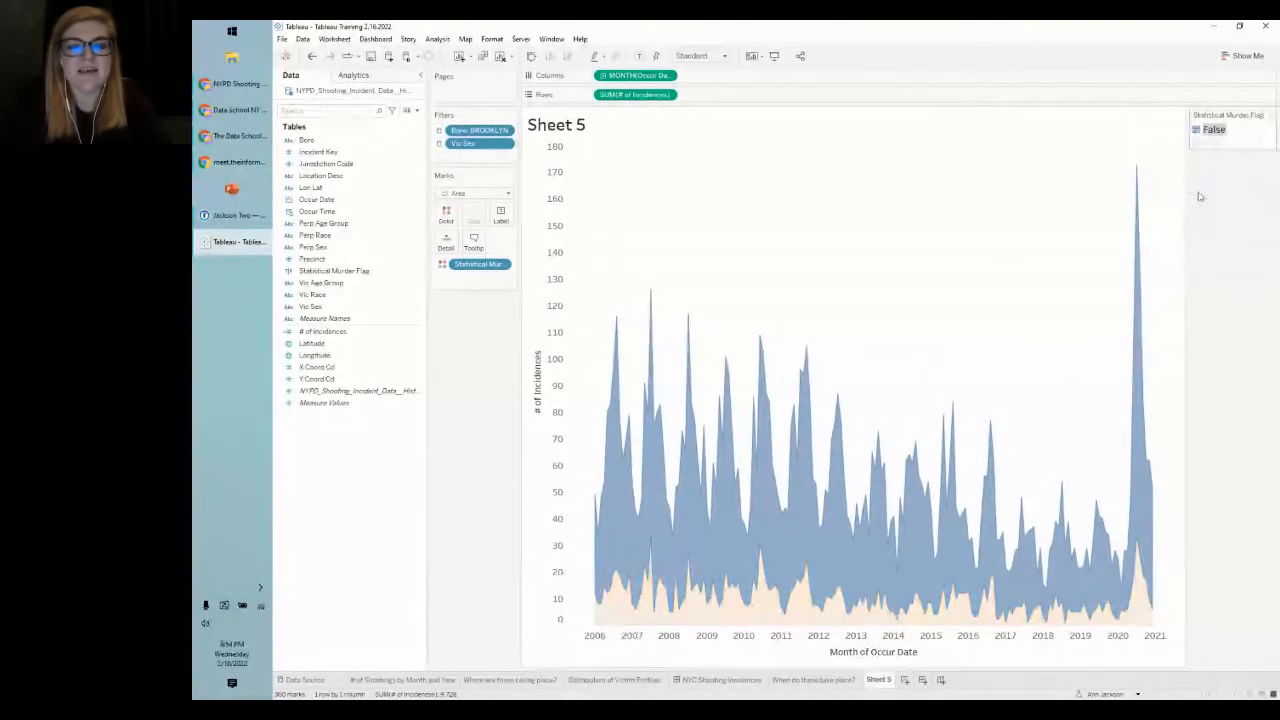
pyautogui.write('NON-FATAL')
pyautogui.press('Return')
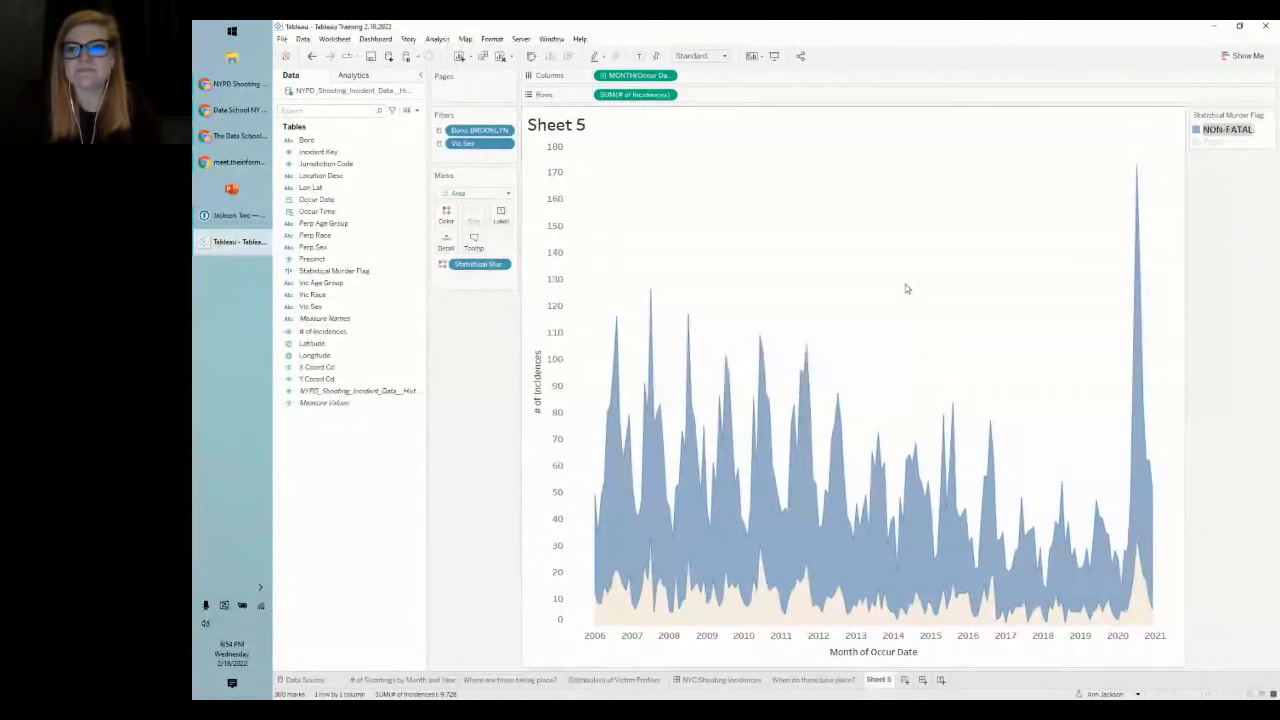
pyautogui.rightClick(1212, 142)
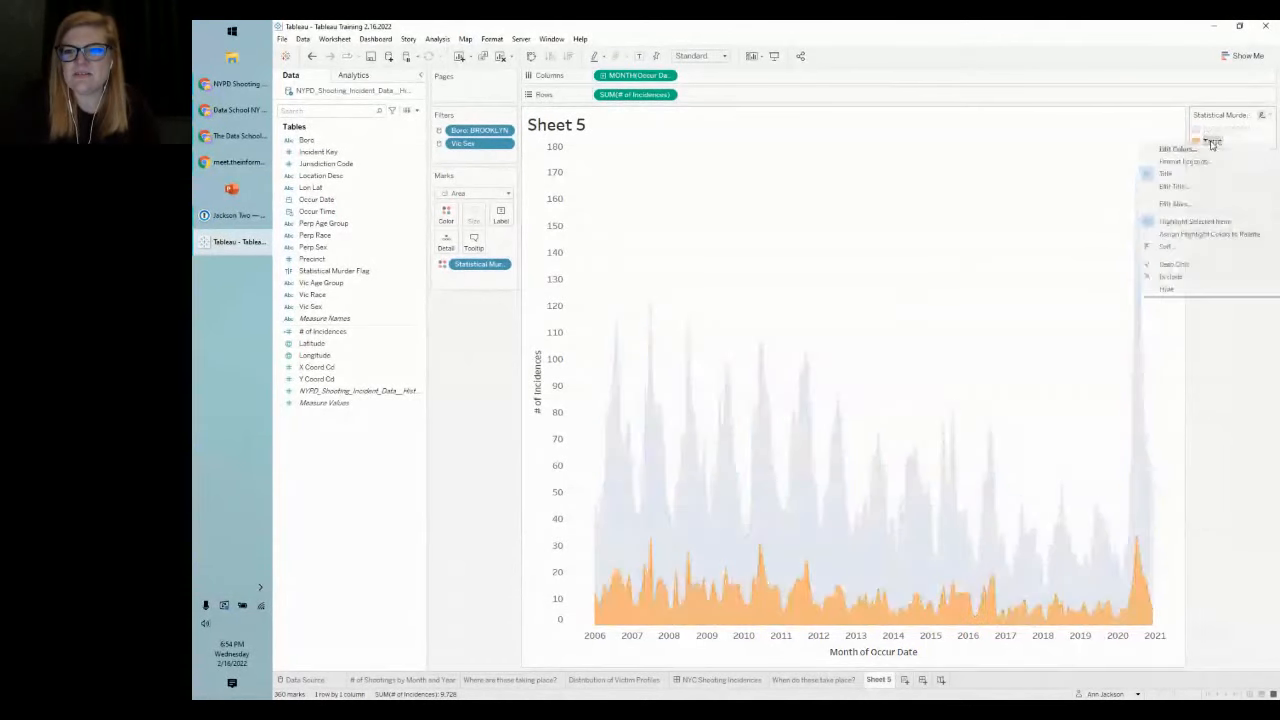
pyautogui.click(1218, 205)
pyautogui.write('FATAL')
pyautogui.press('Return')
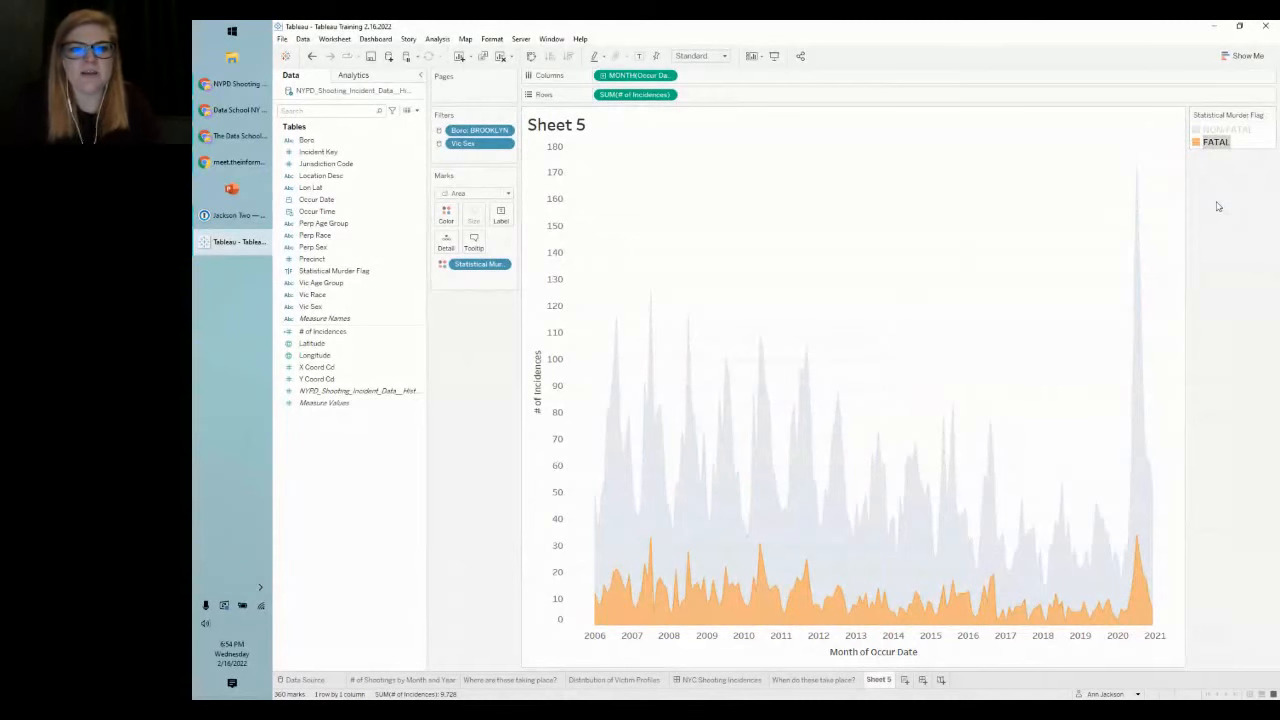
pyautogui.click(1233, 250)
# Step: Recolor NON-FATAL light gray using the Seattle Grays palette, keeping FATAL orange, and apply the color change
pyautogui.moveTo(759, 341)
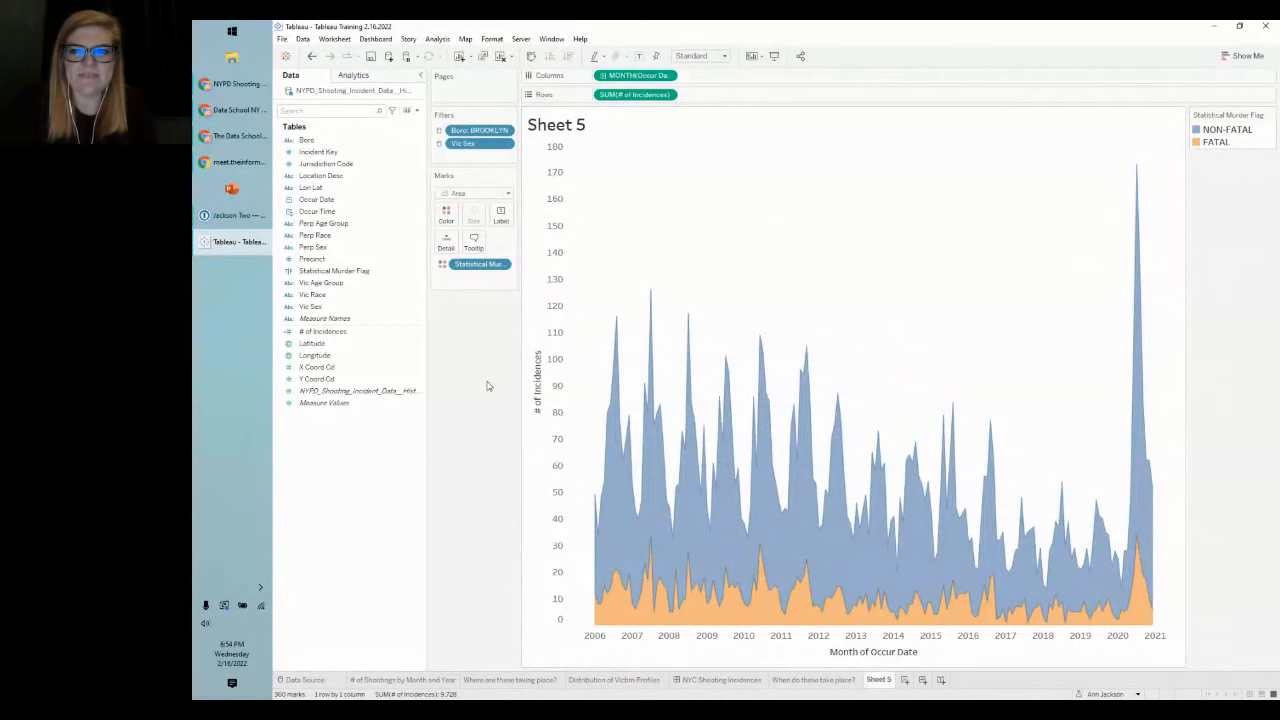
pyautogui.click(446, 214)
pyautogui.click(480, 252)
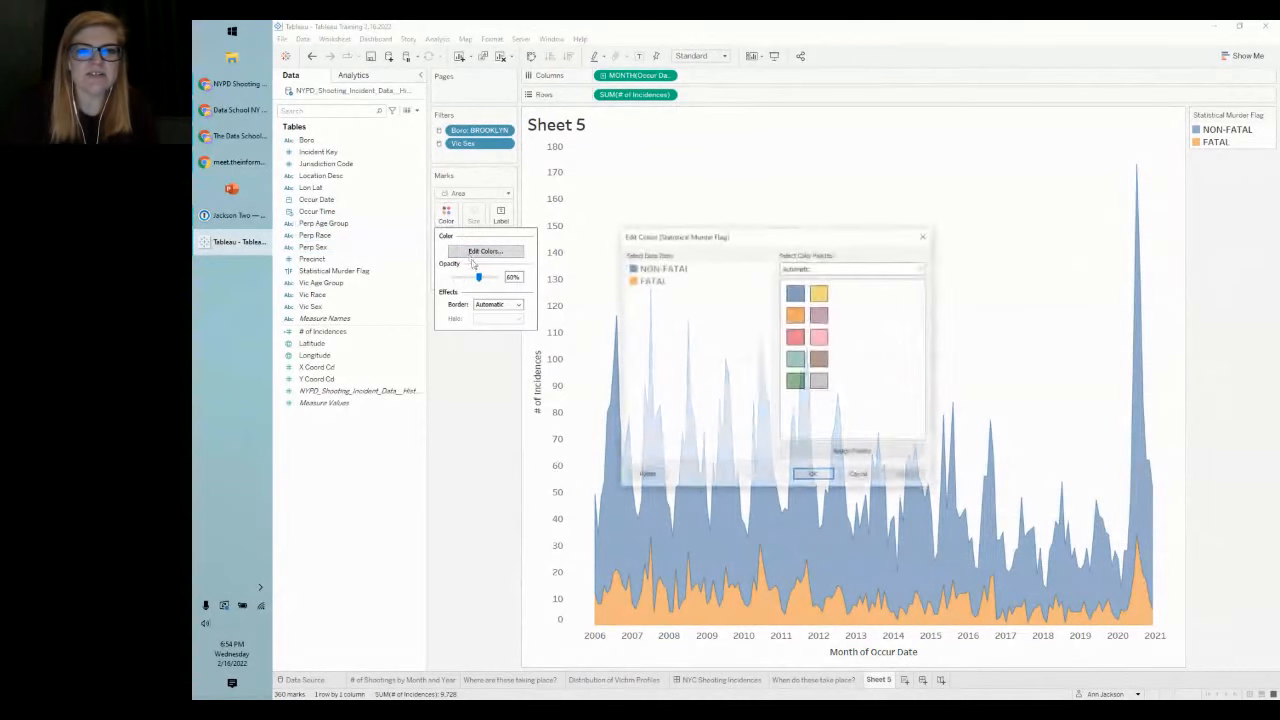
pyautogui.click(662, 268)
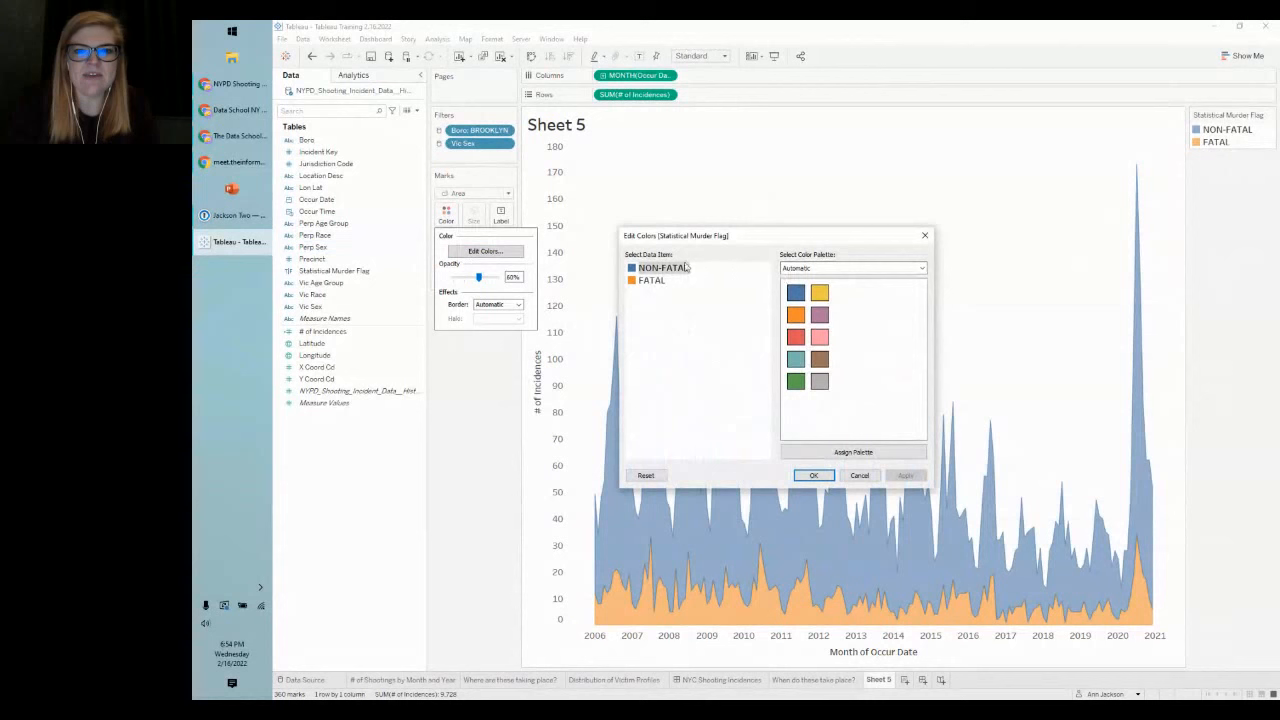
pyautogui.click(850, 268)
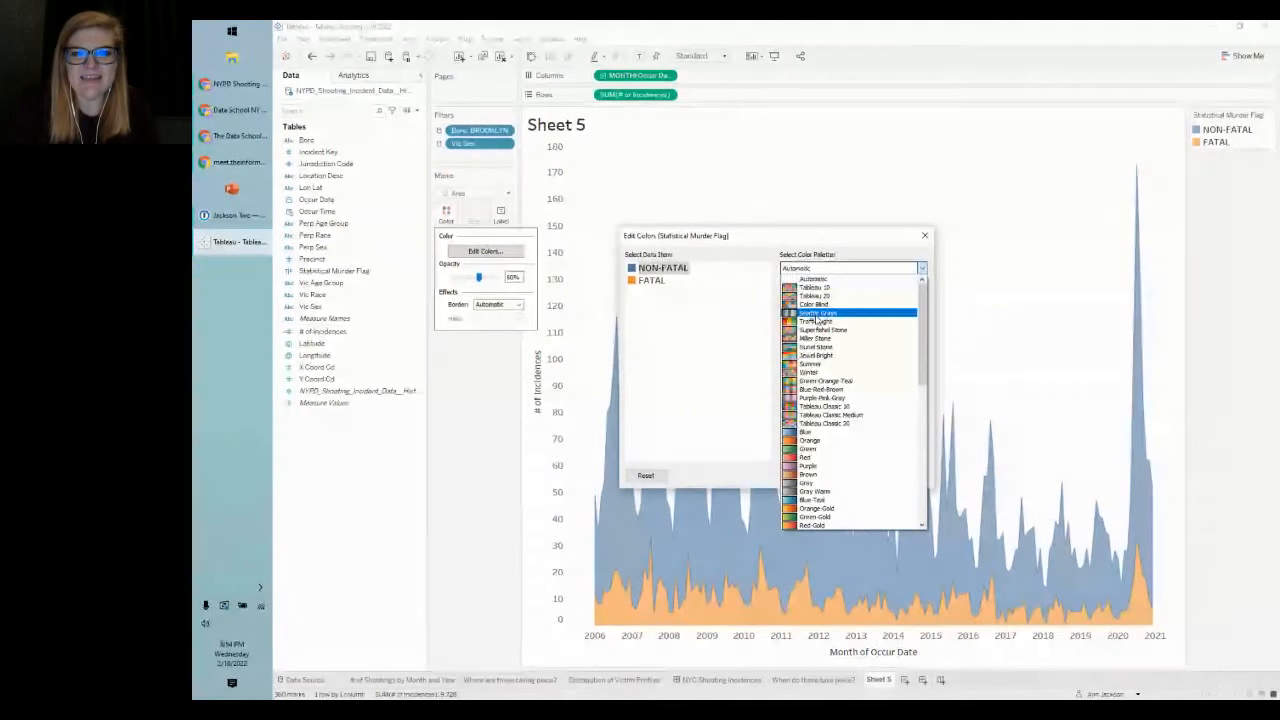
pyautogui.click(818, 315)
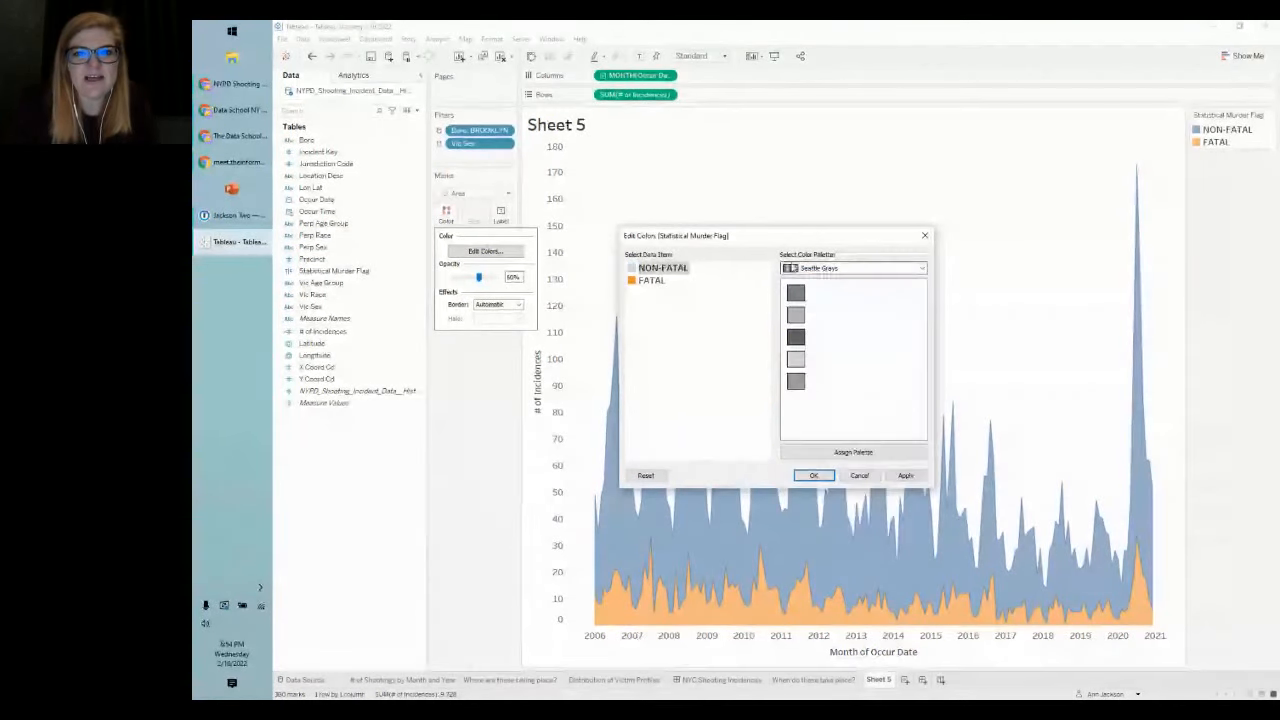
pyautogui.click(651, 280)
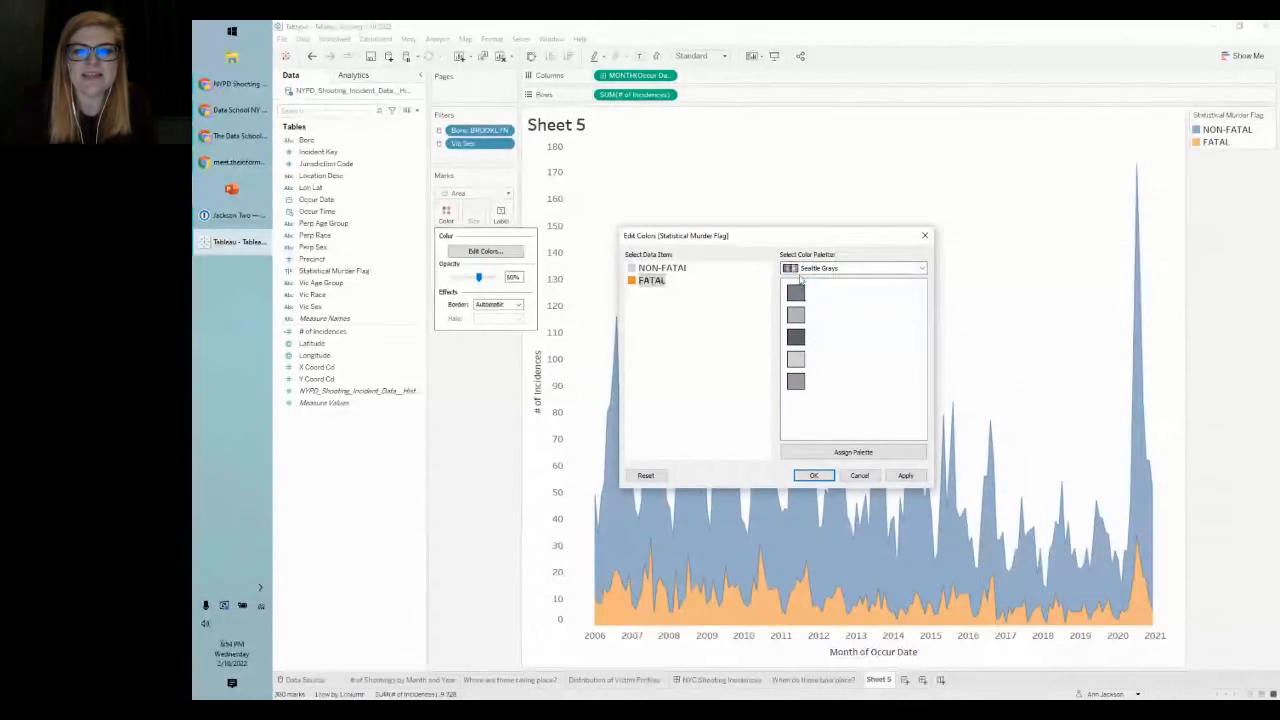
pyautogui.click(905, 475)
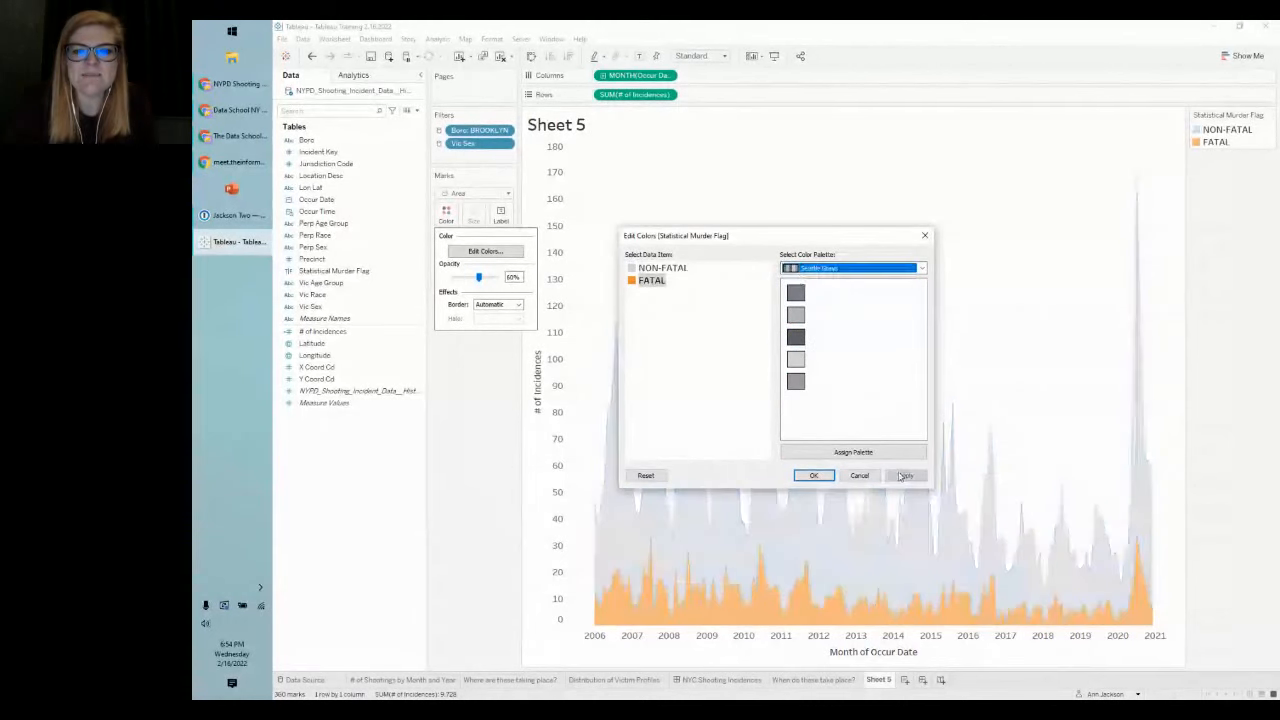
pyautogui.click(812, 476)
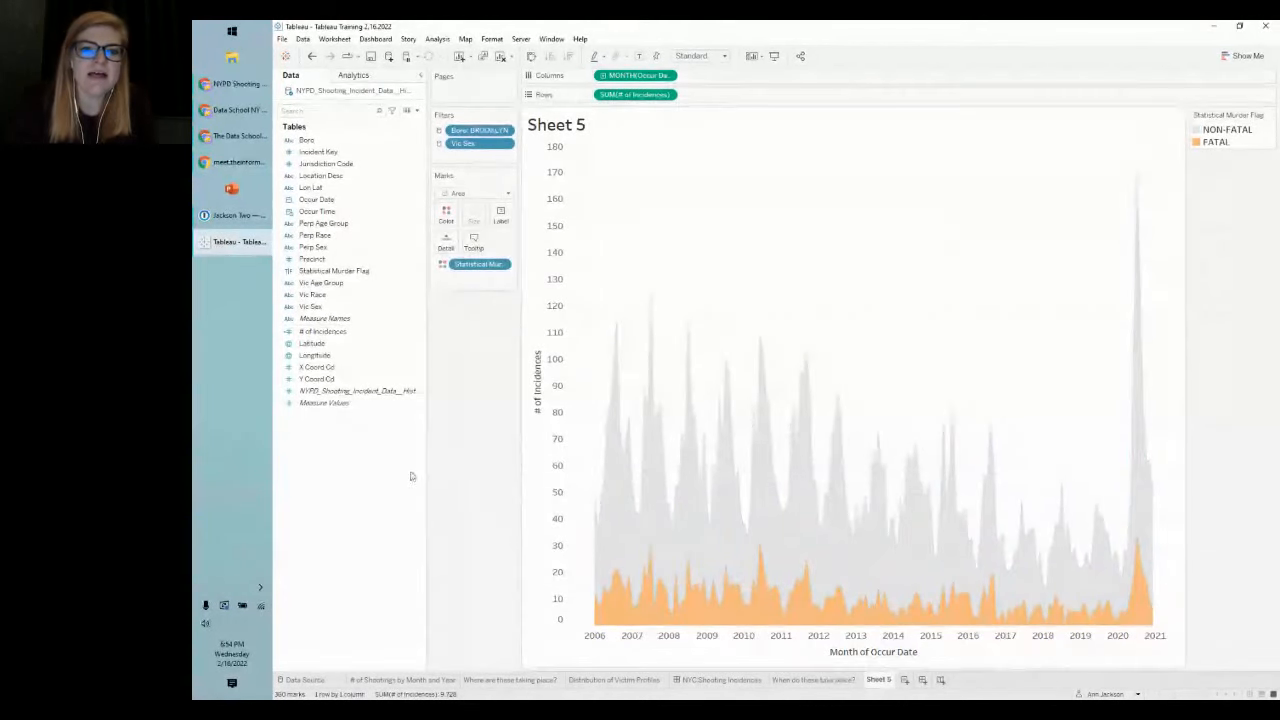
# Step: Compare the area stacking with FATAL above NON-FATAL in the legend order, and restore NON-FATAL above FATAL
pyautogui.click(1222, 131)
pyautogui.click(1225, 191)
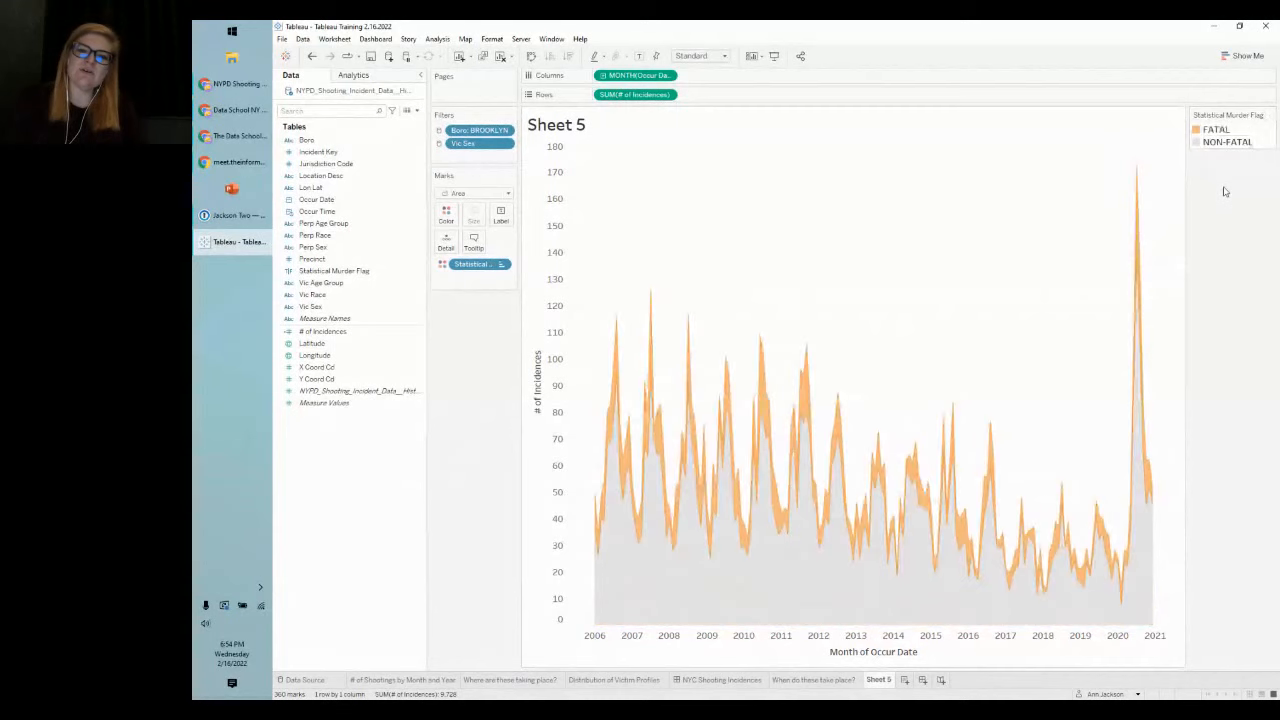
pyautogui.click(1226, 144)
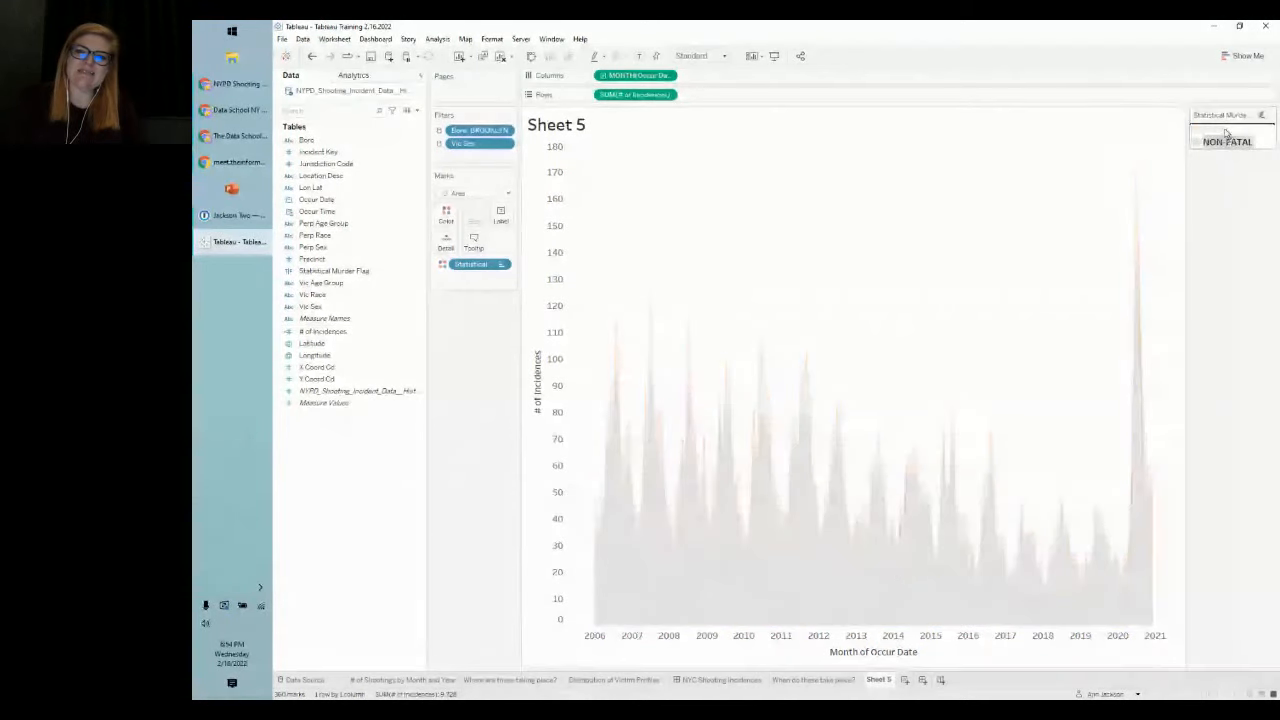
pyautogui.click(1224, 191)
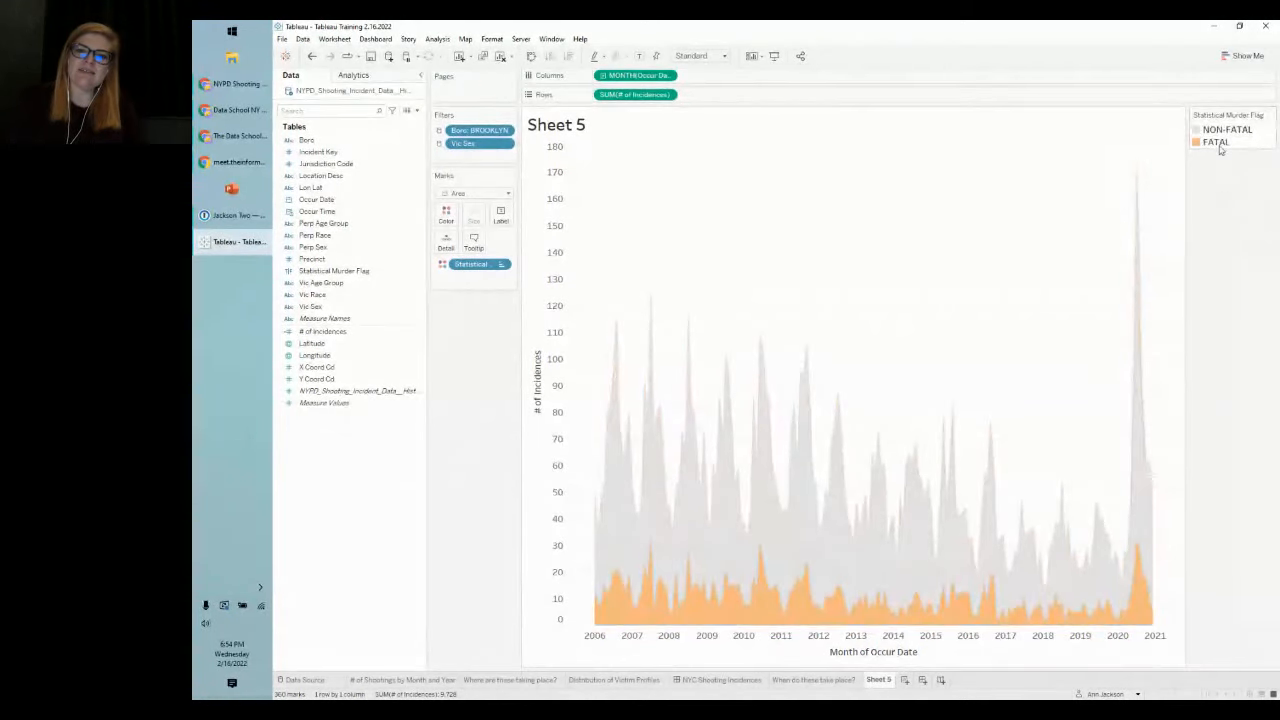
pyautogui.click(1221, 133)
pyautogui.click(1226, 180)
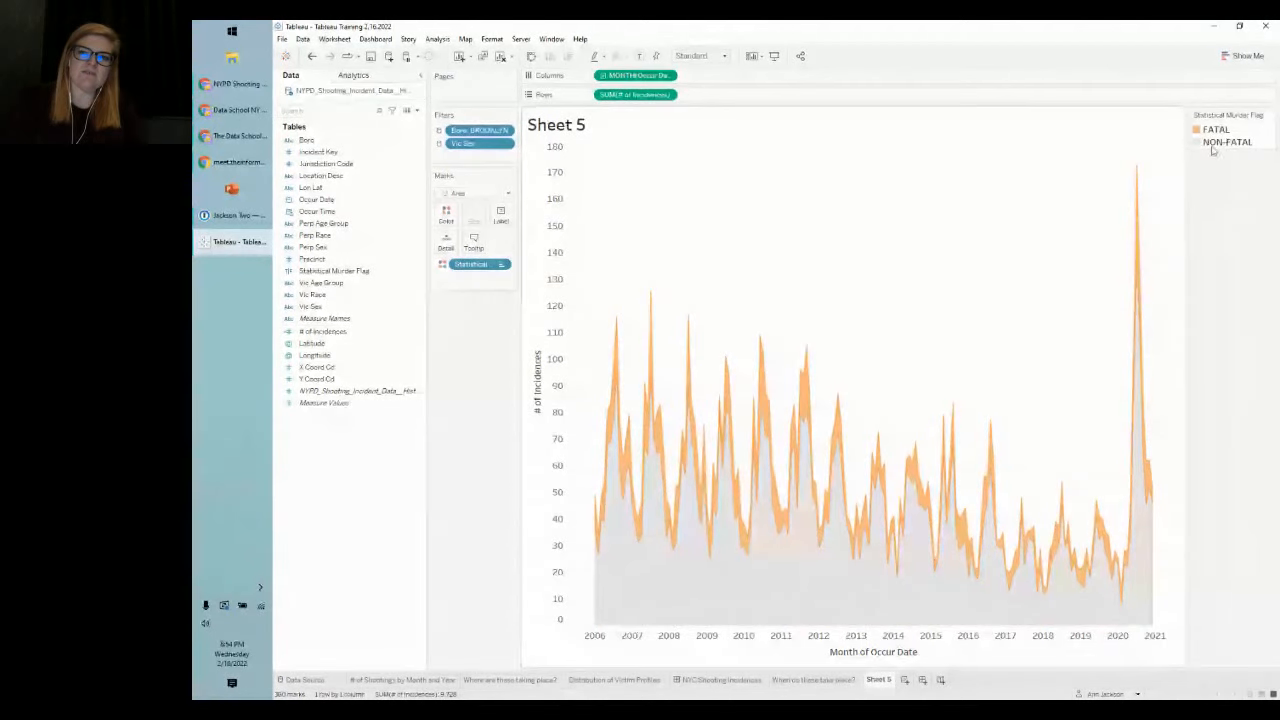
pyautogui.moveTo(1207, 139); pyautogui.dragTo(1206, 202)
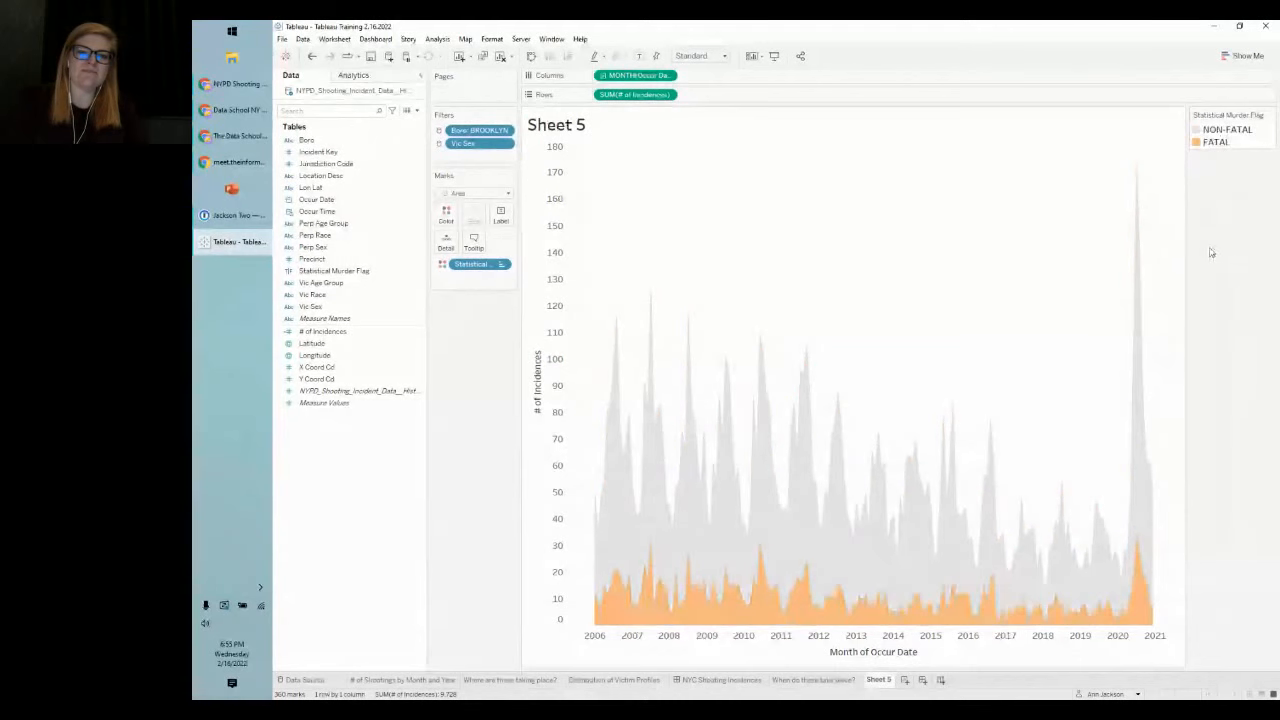
# Step: Rename the area chart worksheet as Monthly Trend of Shooting Outcome
pyautogui.rightClick(878, 680)
pyautogui.click(938, 542)
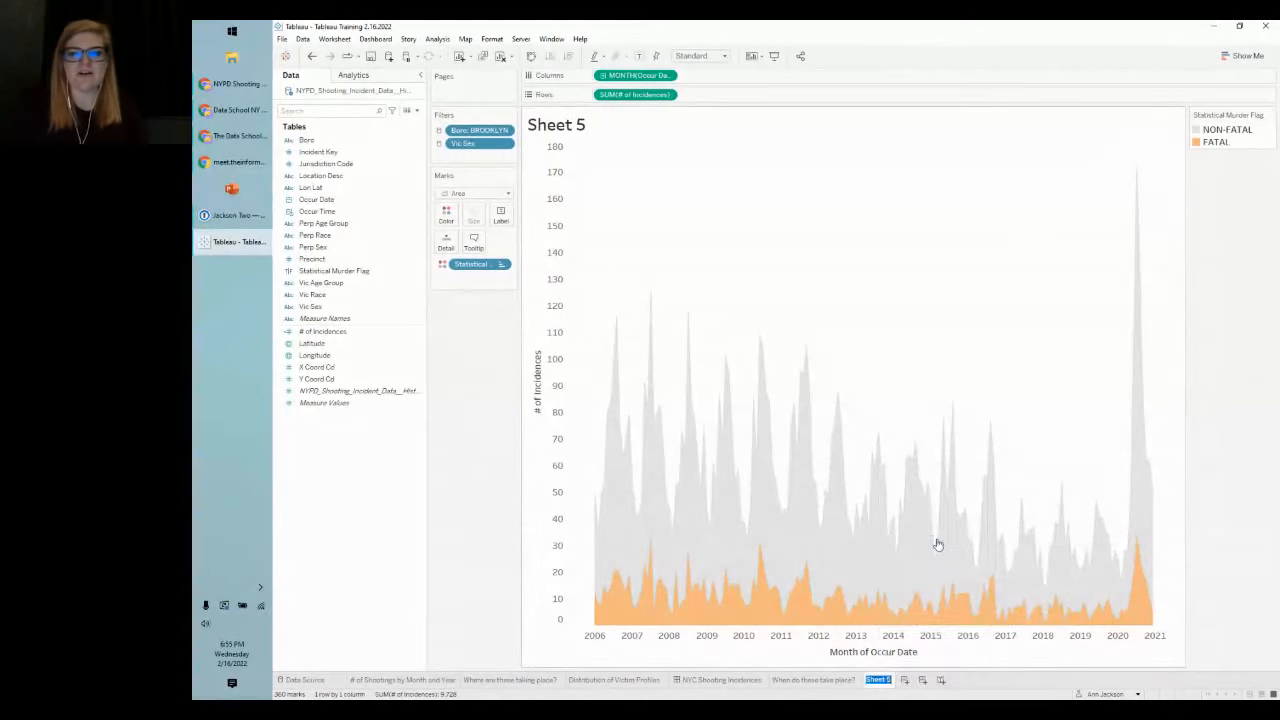
pyautogui.press('BackSpace')
pyautogui.write('tREND')
pyautogui.press('BackSpace')
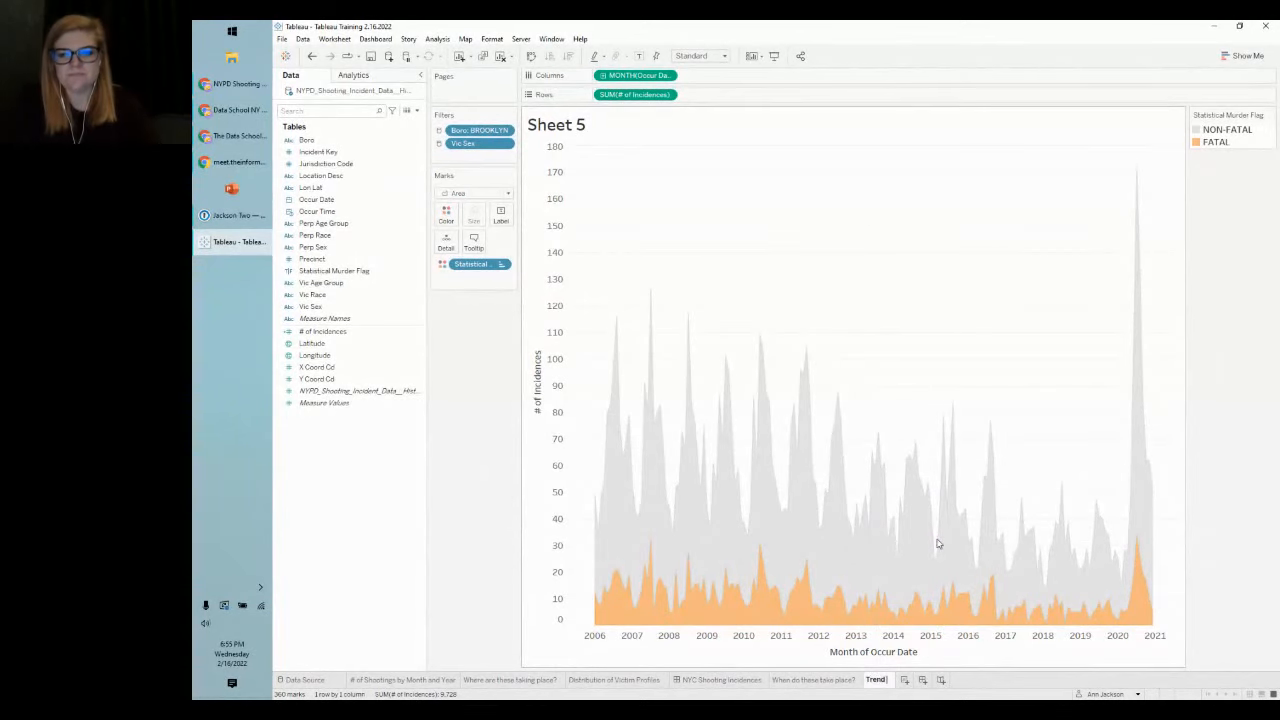
pyautogui.write('Monthly Trend of I')
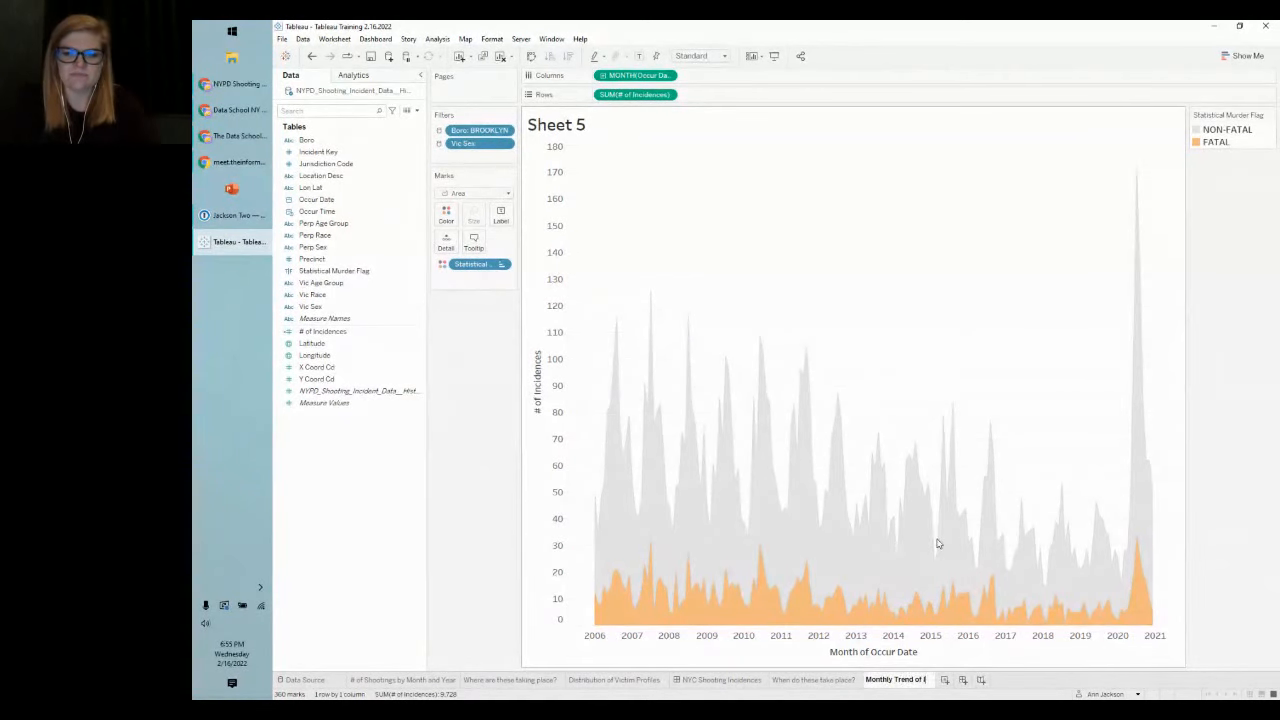
pyautogui.press('BackSpace')
pyautogui.write('Shoo')
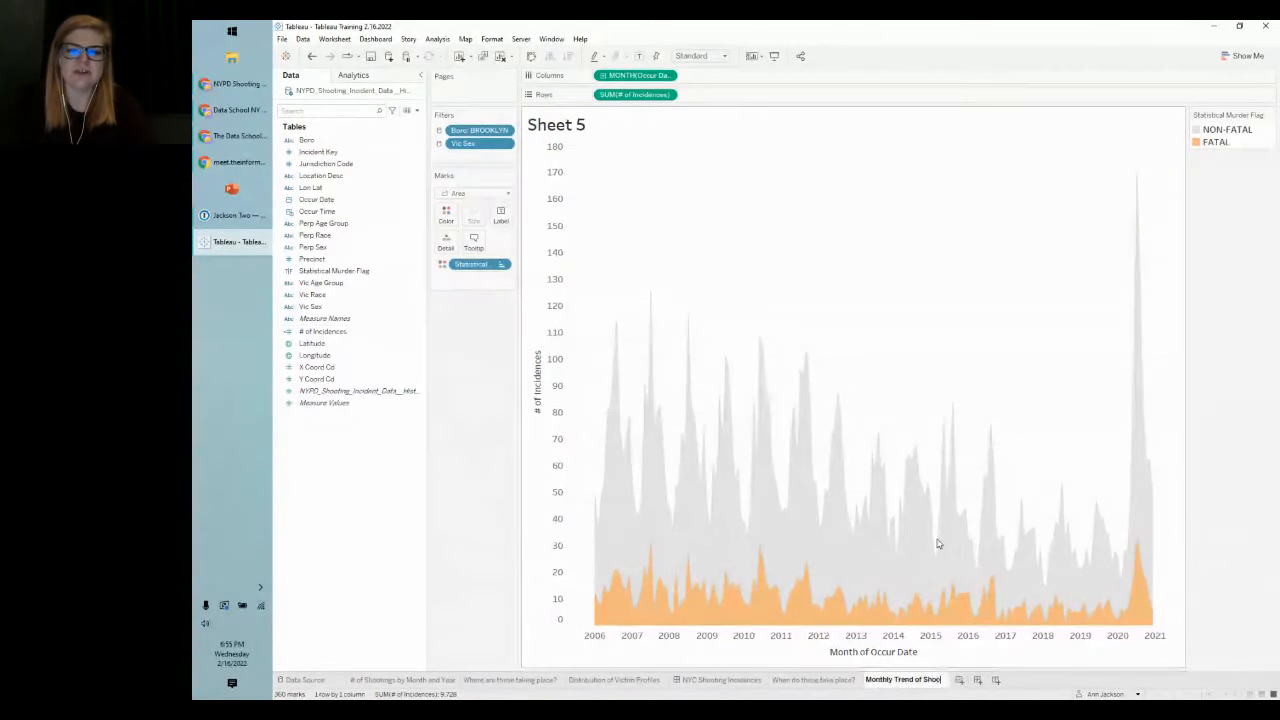
pyautogui.write('ting Intcome')
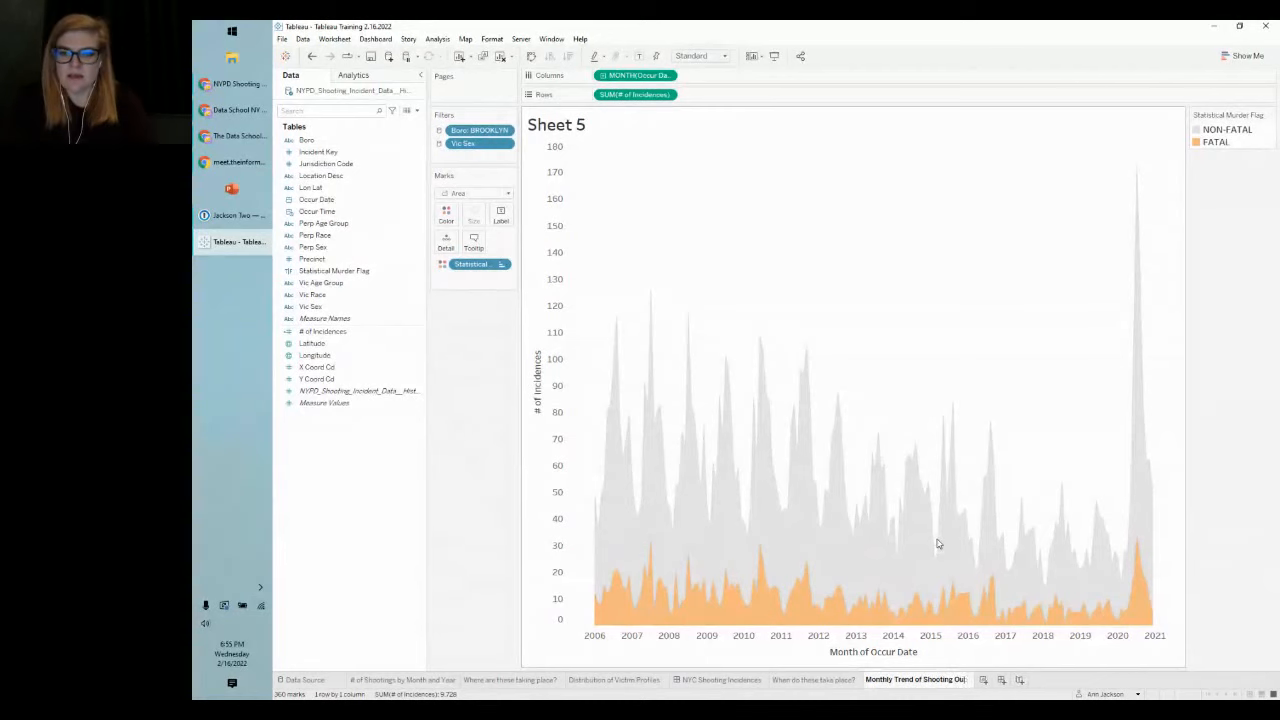
pyautogui.press('Return')
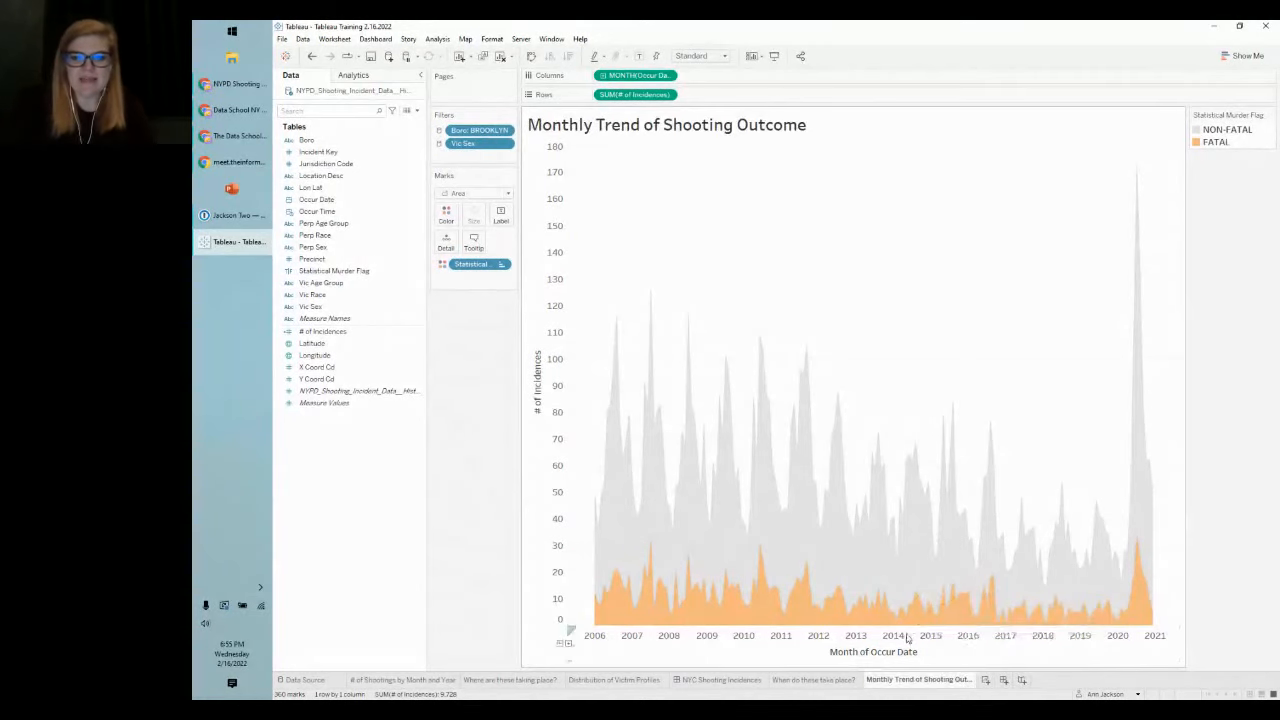
# Step: Remove the title from the Month of Occur Date axis
pyautogui.rightClick(884, 651)
pyautogui.click(909, 574)
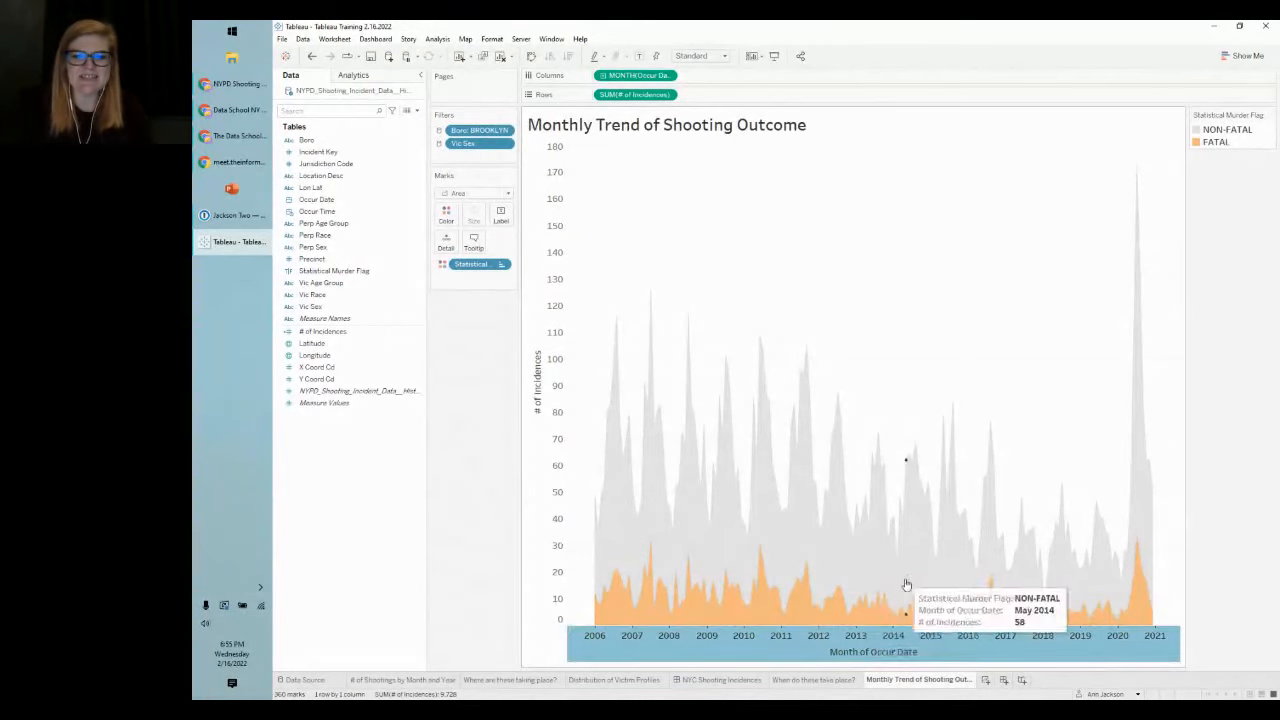
pyautogui.click(775, 448)
pyautogui.press('BackSpace')
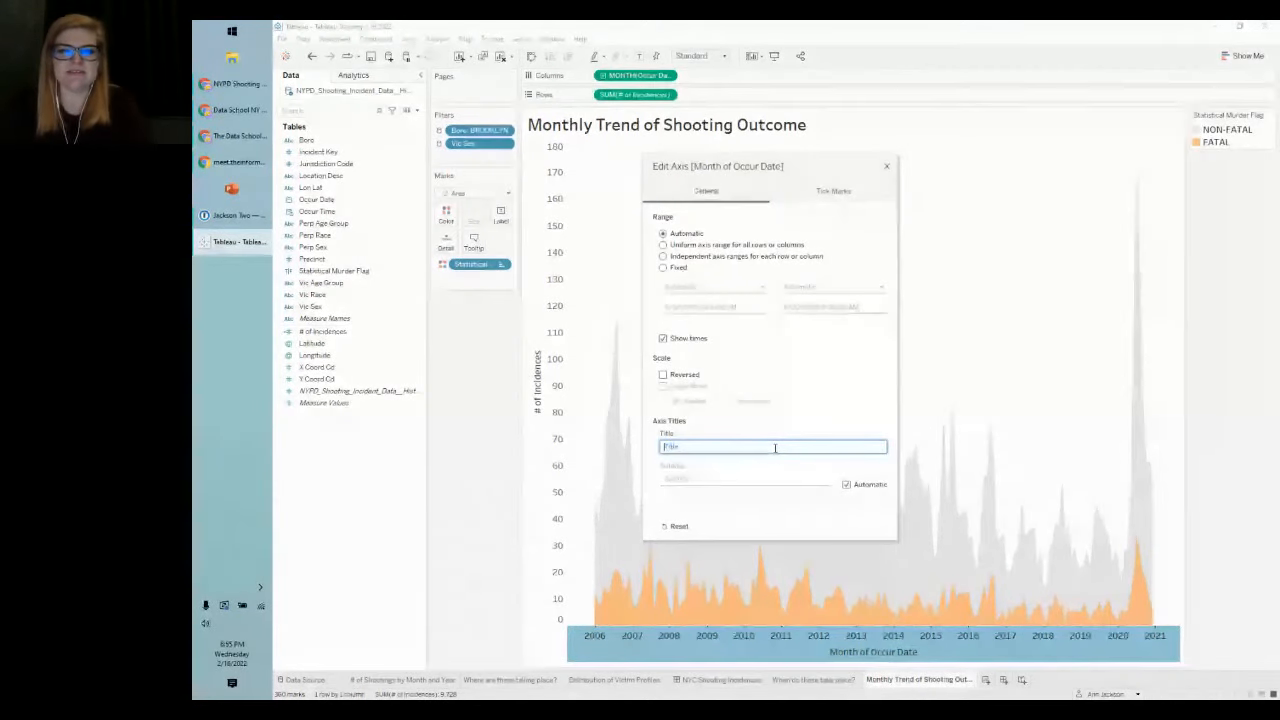
pyautogui.click(885, 162)
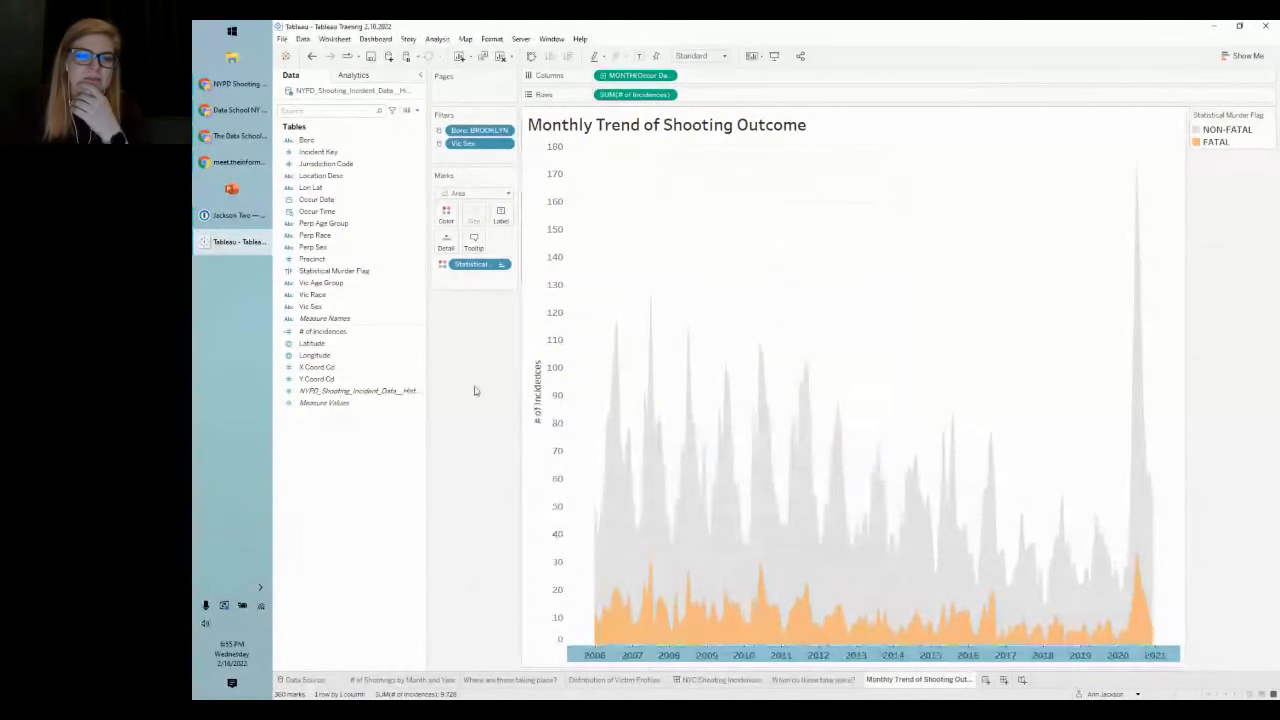
# Step: Add the Monthly Trend of Shooting Outcome sheet to the NYC Shooting Incidences dashboard, tiled beside the map on its left
pyautogui.click(696, 681)
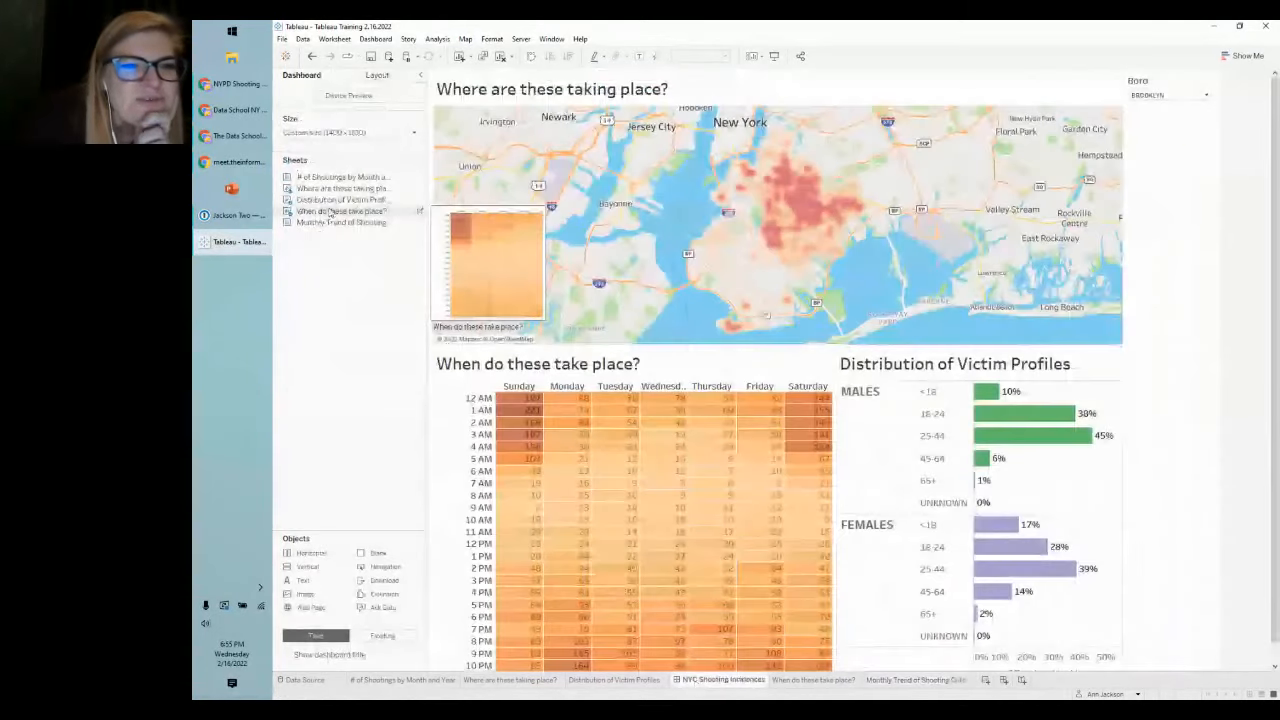
pyautogui.moveTo(340, 222); pyautogui.dragTo(489, 216)
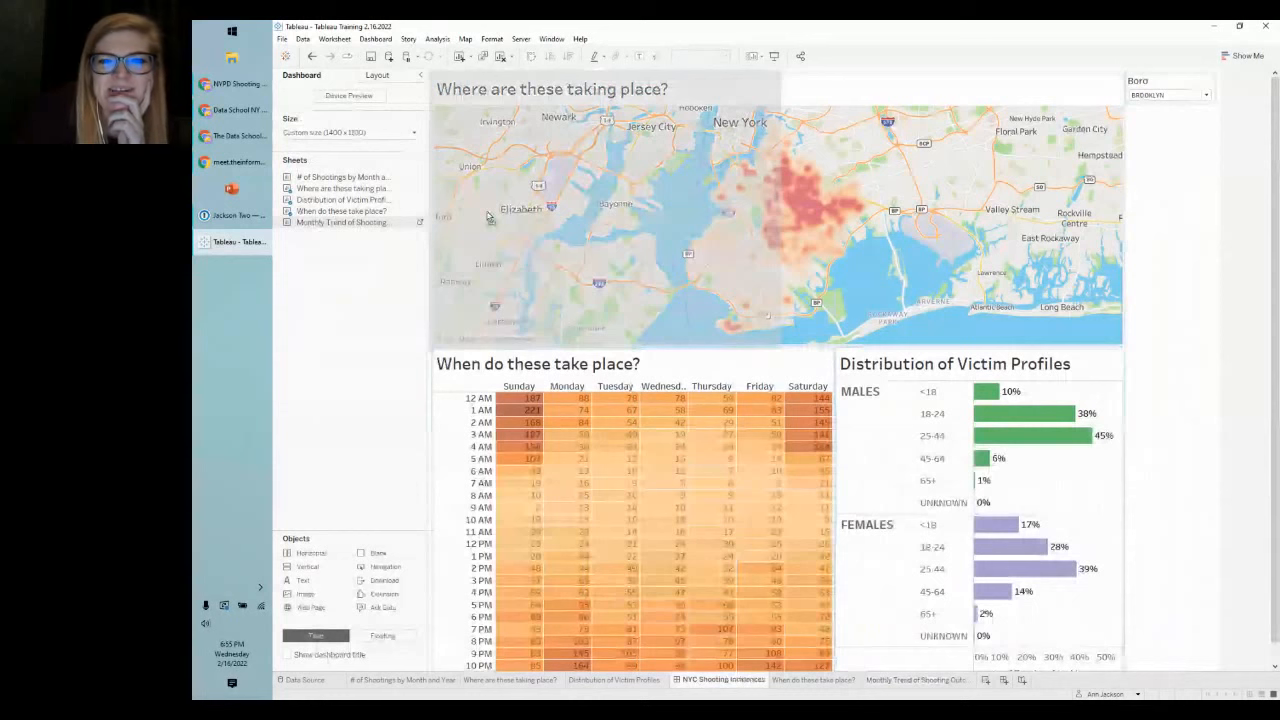
pyautogui.moveTo(489, 216); pyautogui.dragTo(492, 216)
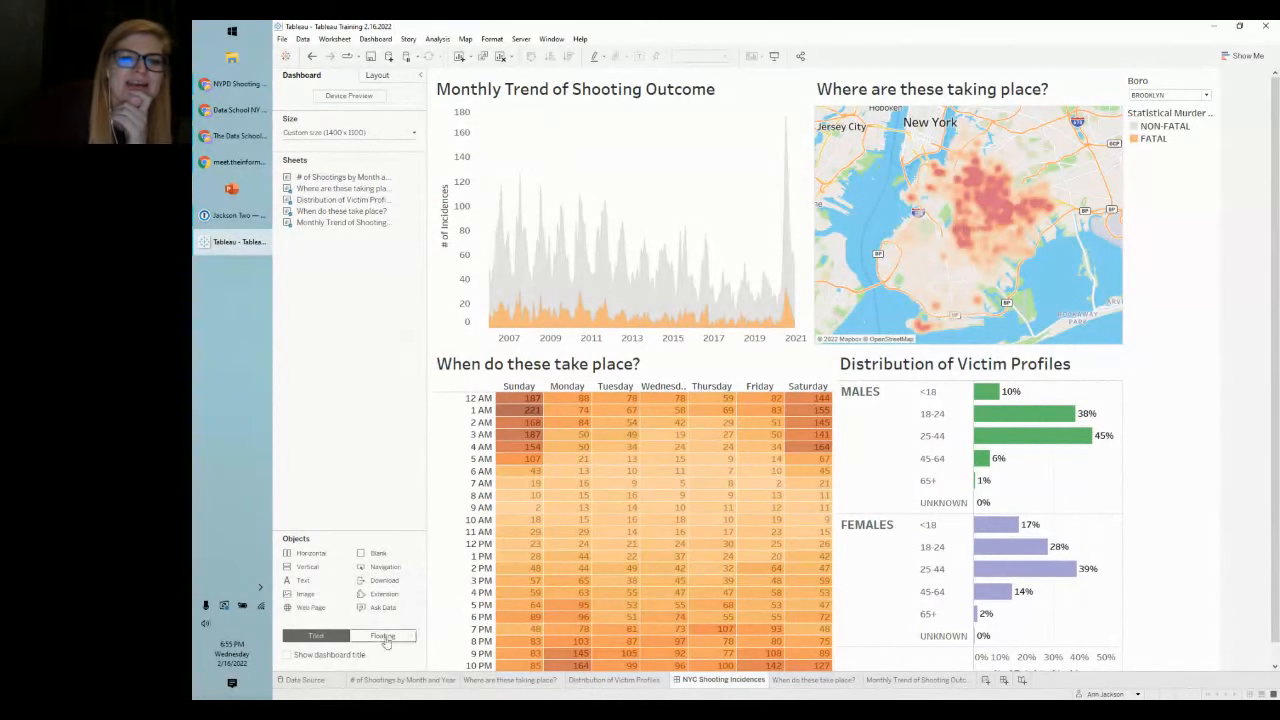
# Step: Show and hide the dashboard title, and switch the layout mode for new objects to floating and back to tiled
pyautogui.click(320, 656)
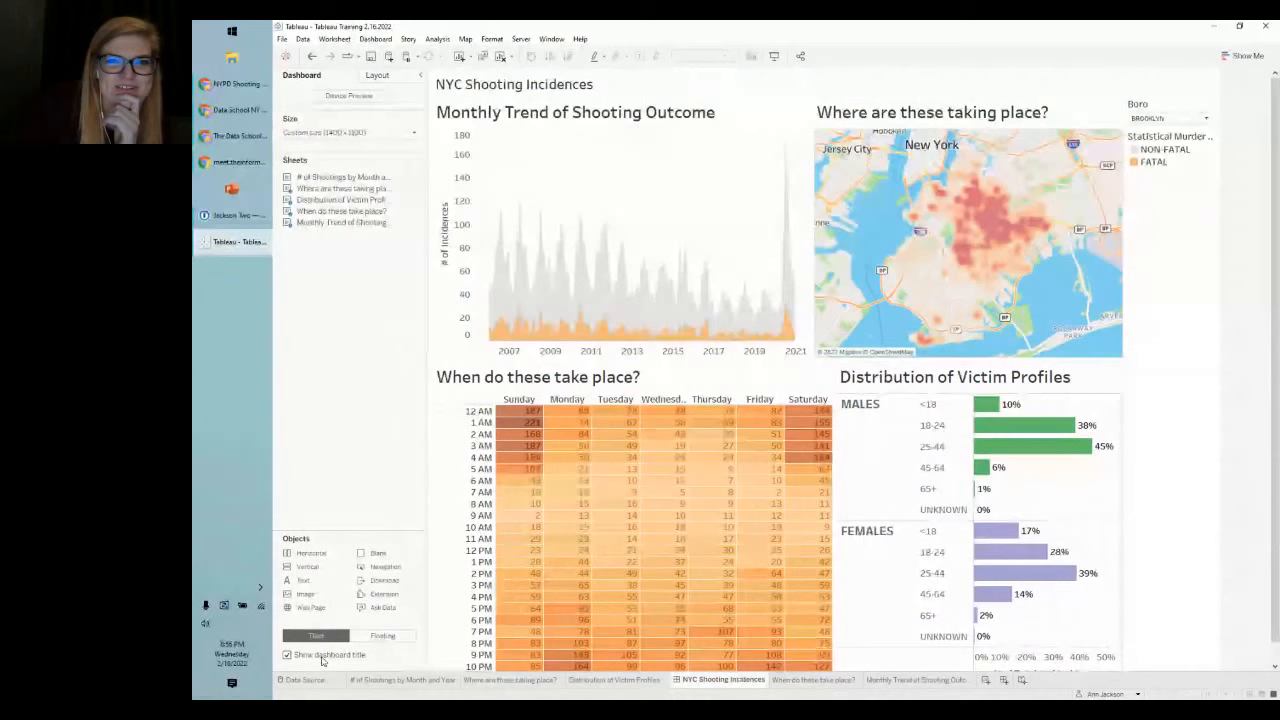
pyautogui.click(288, 655)
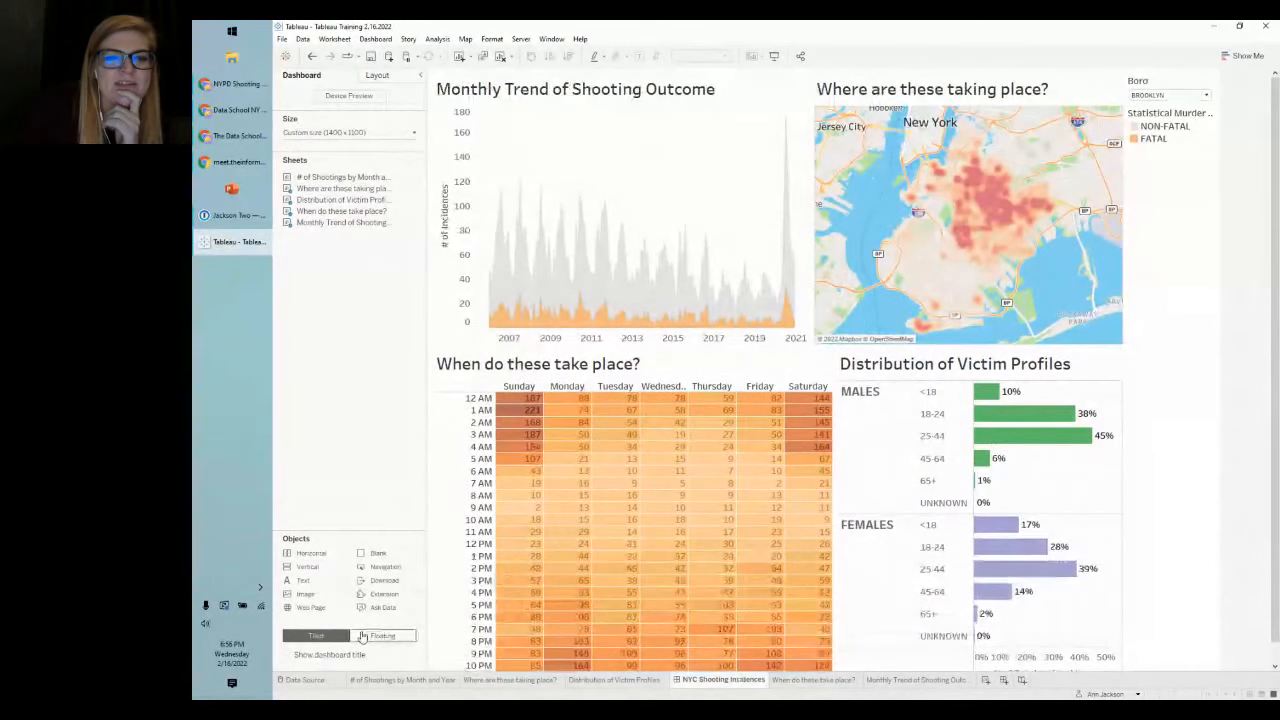
pyautogui.click(363, 636)
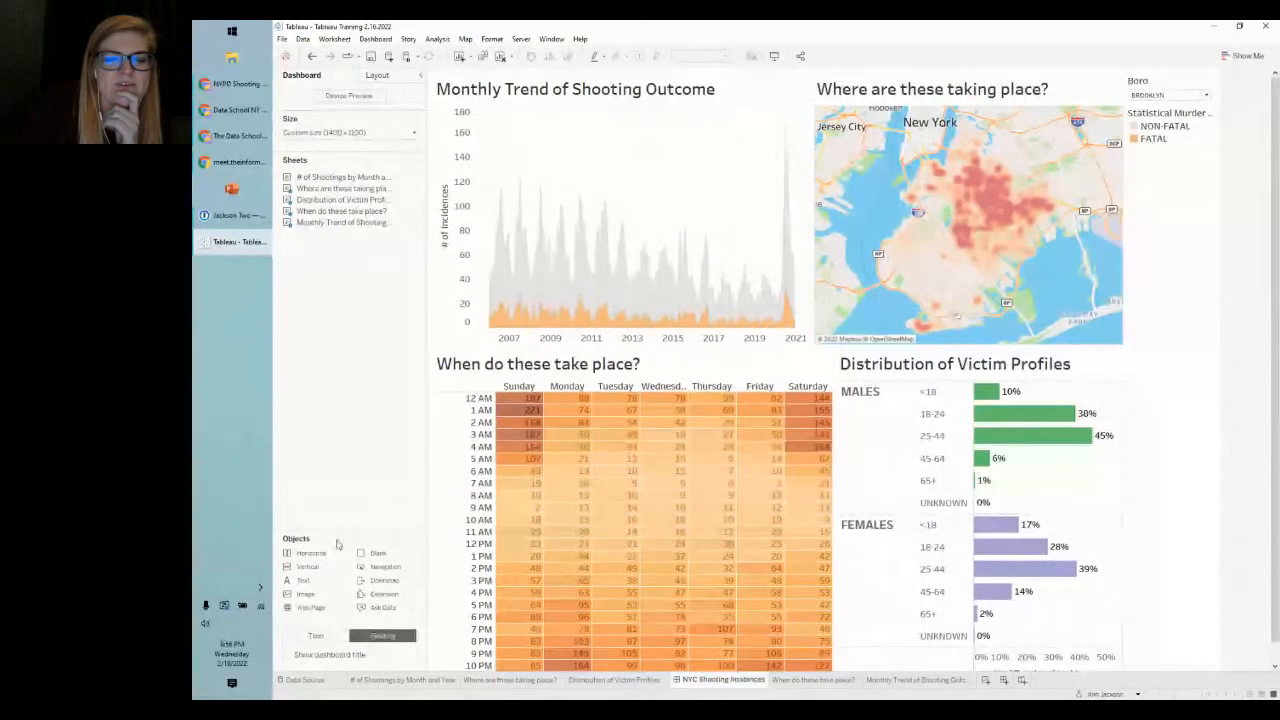
pyautogui.click(315, 636)
# Step: Try adding # of Shootings by Month and Year as a floating sheet on the dashboard, and undo the addition
pyautogui.moveTo(357, 224)
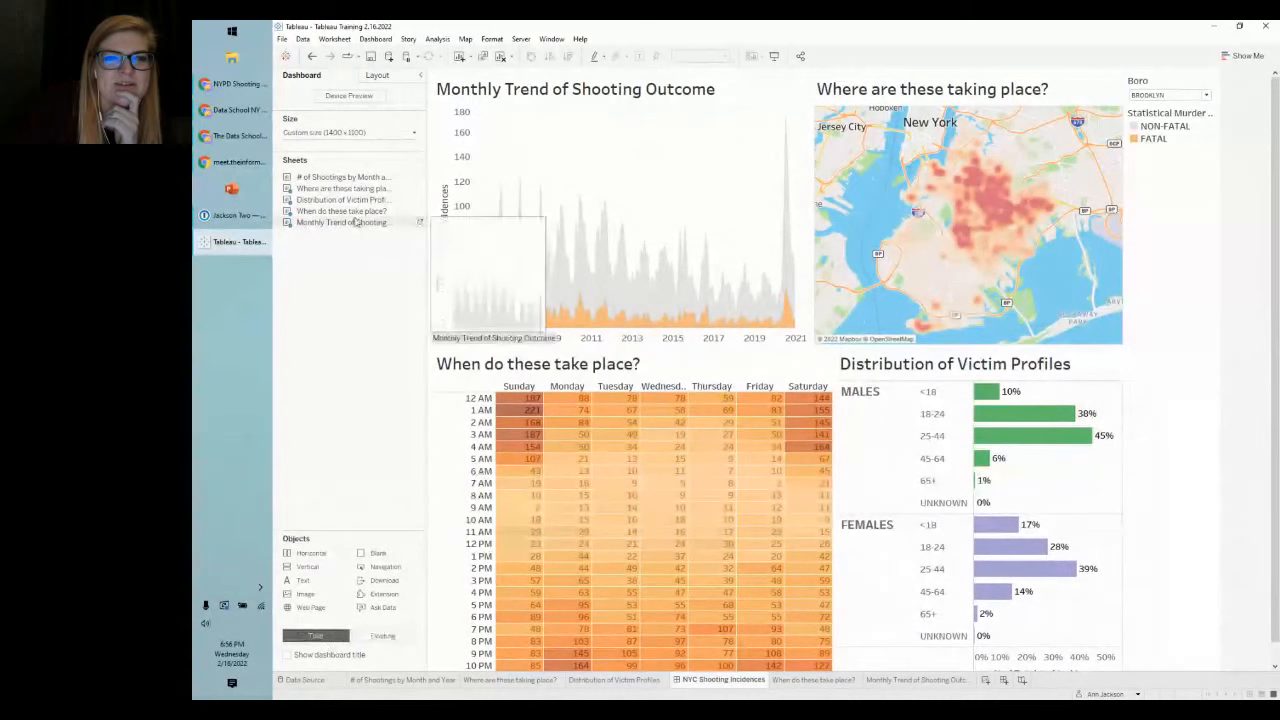
pyautogui.click(600, 188)
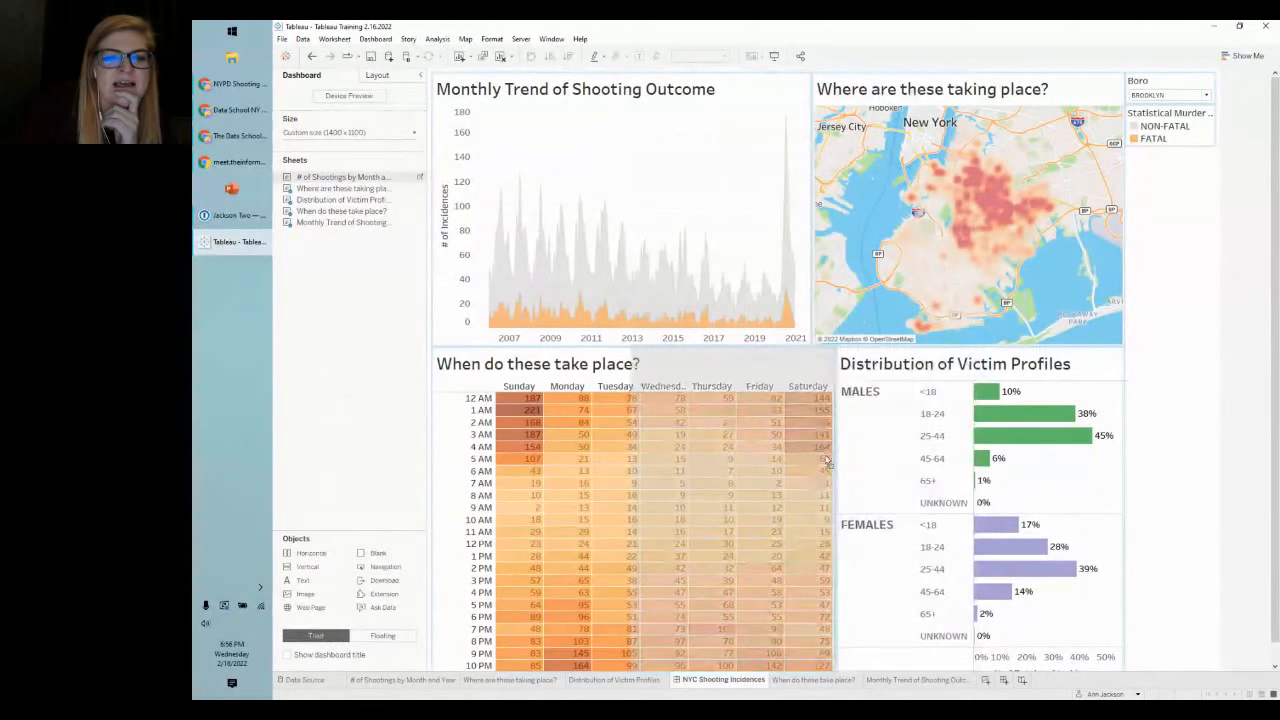
pyautogui.moveTo(332, 179)
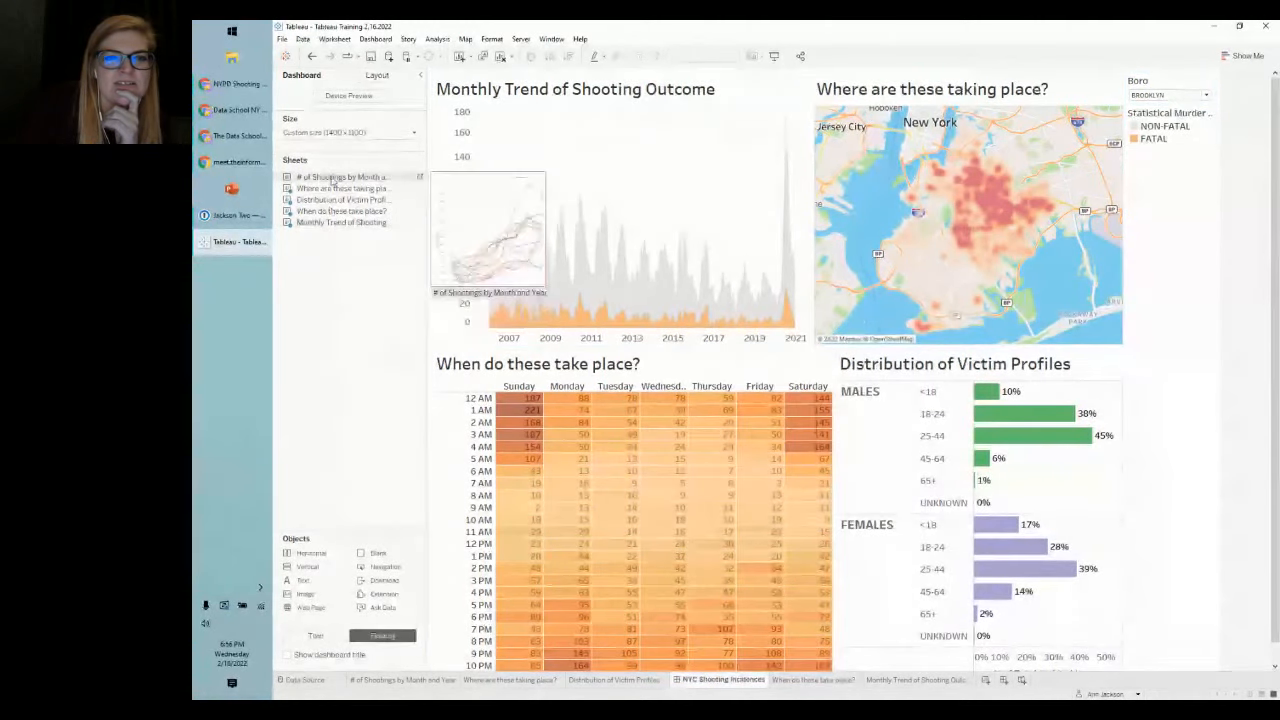
pyautogui.moveTo(332, 179); pyautogui.dragTo(603, 238)
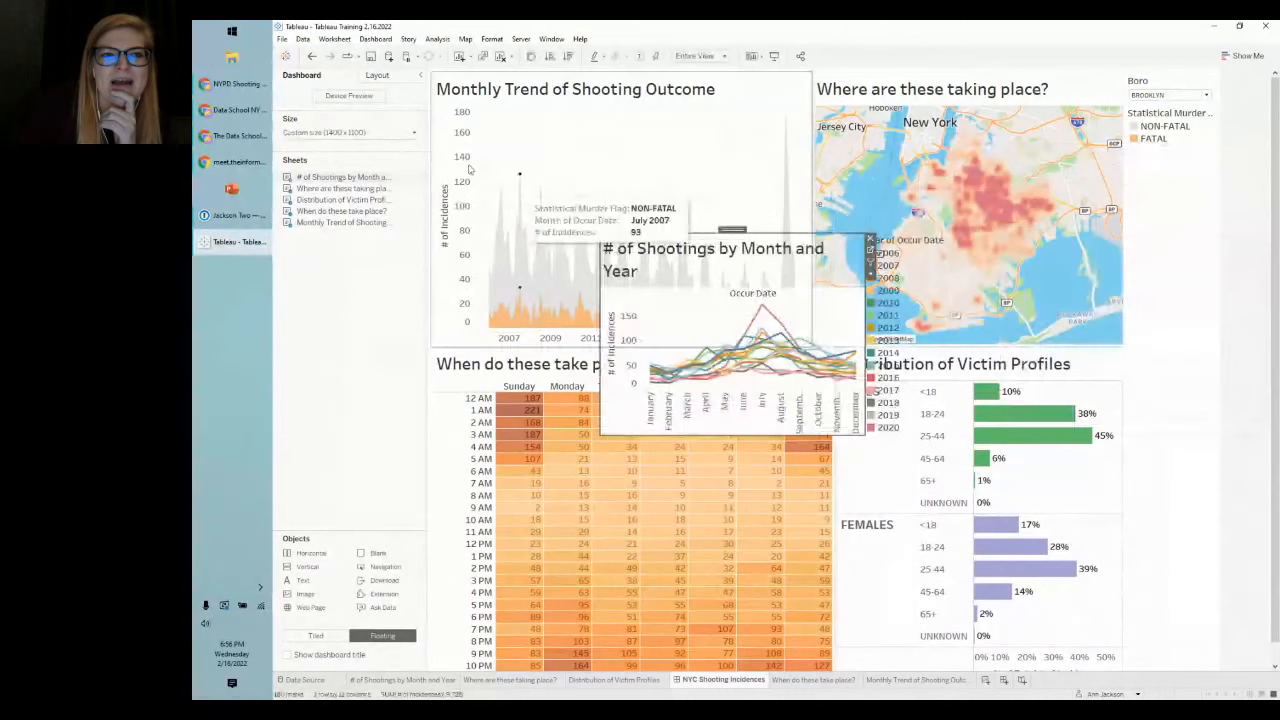
pyautogui.click(312, 56)
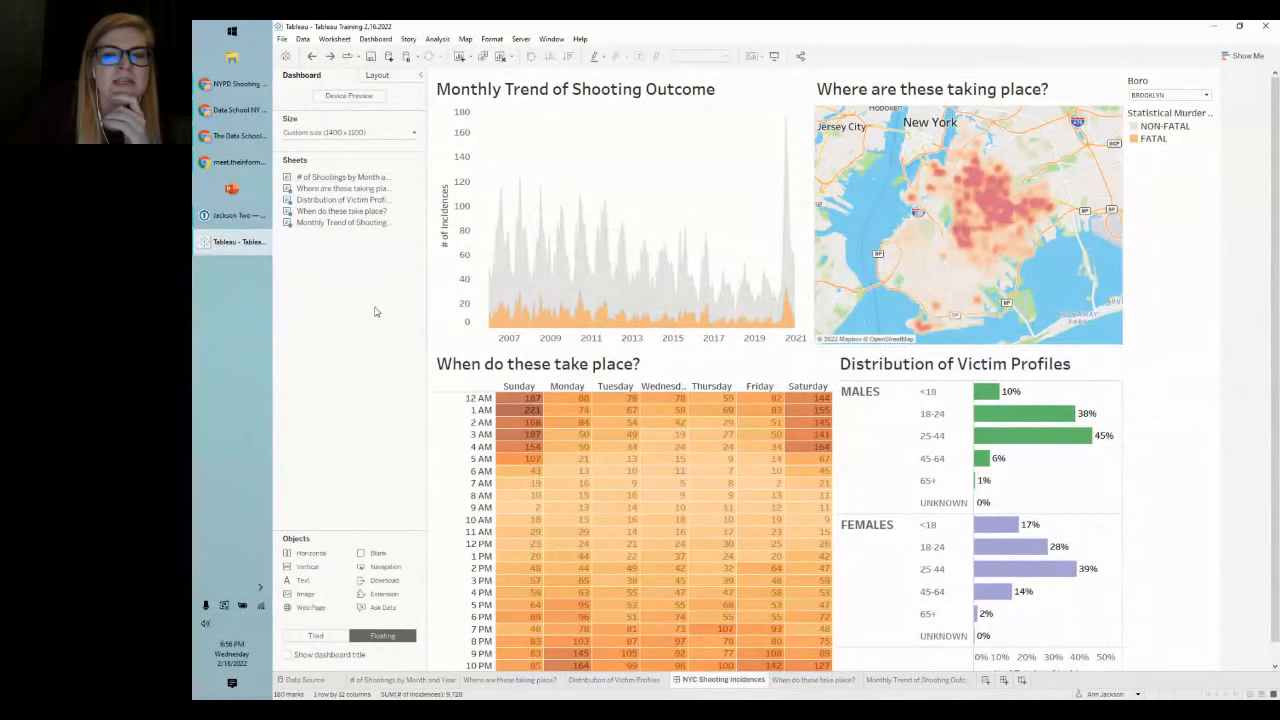
# Step: Add a floating text object over the monthly trend chart reading NYC SHOOTING EXPLORATION DASHBOARD in 28-point bold
pyautogui.moveTo(310, 583); pyautogui.dragTo(597, 203)
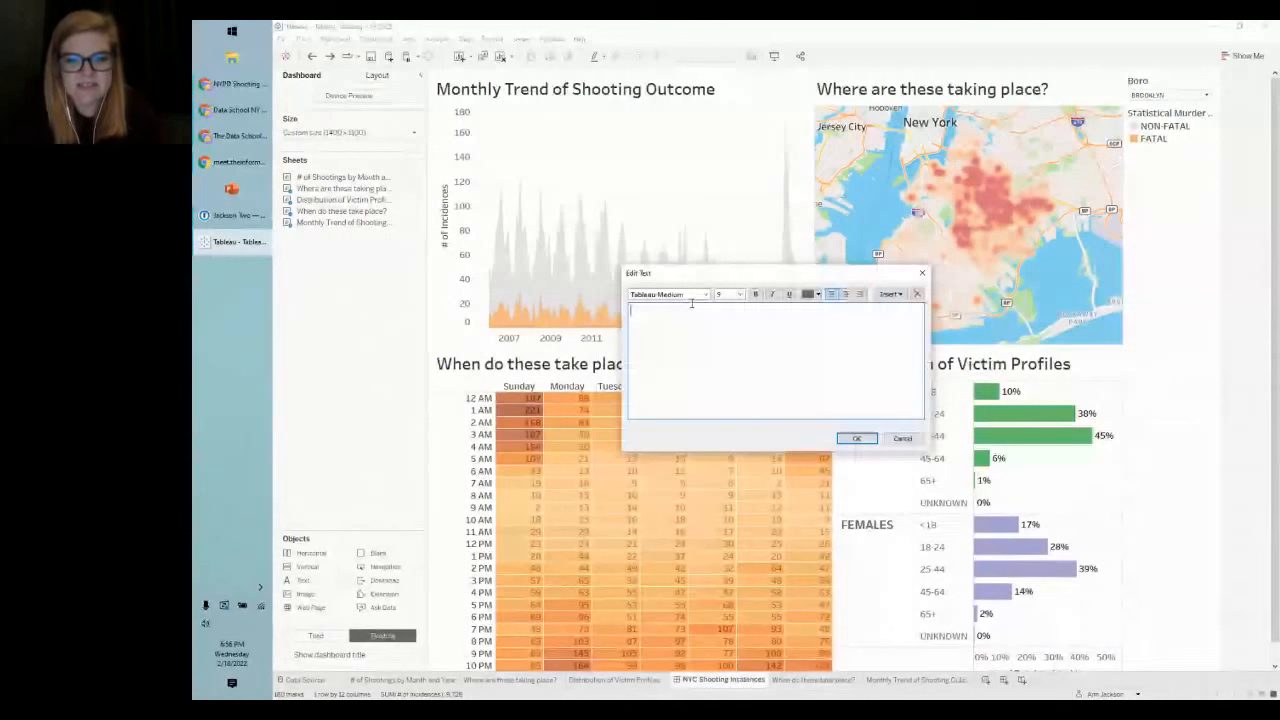
pyautogui.write('NYC Shooting I')
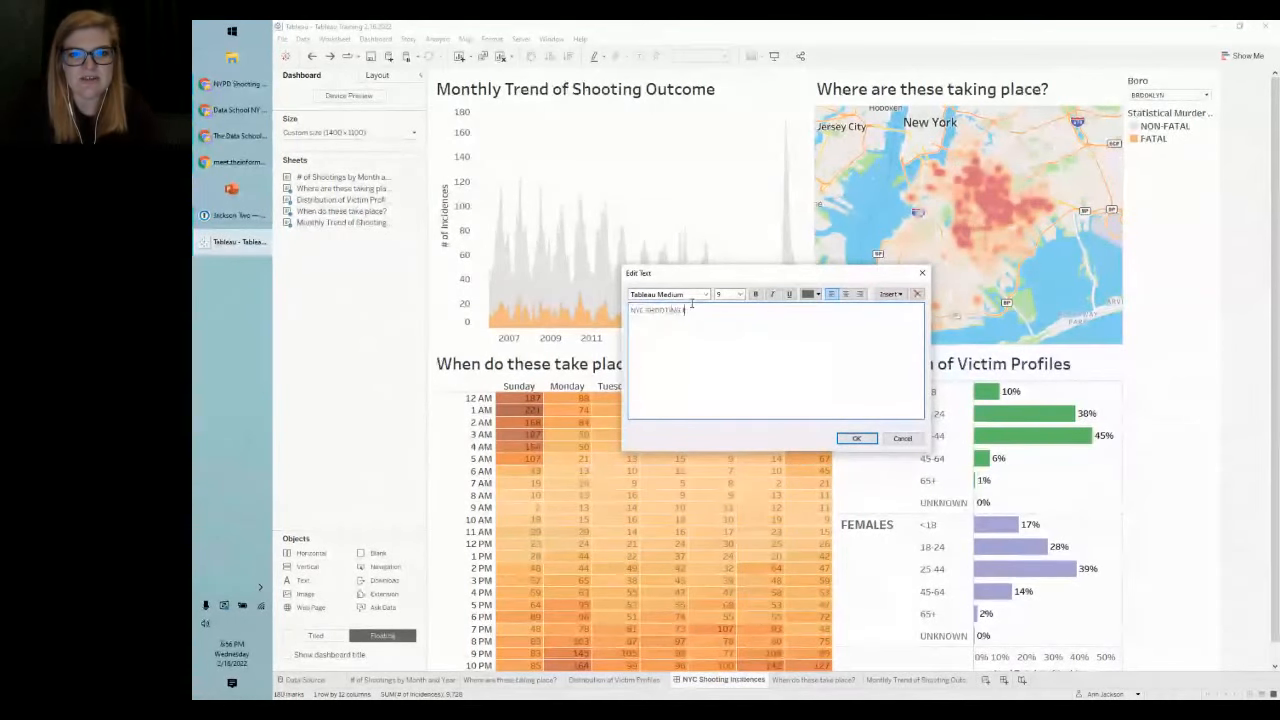
pyautogui.write('XPLORATION DASHBOARD')
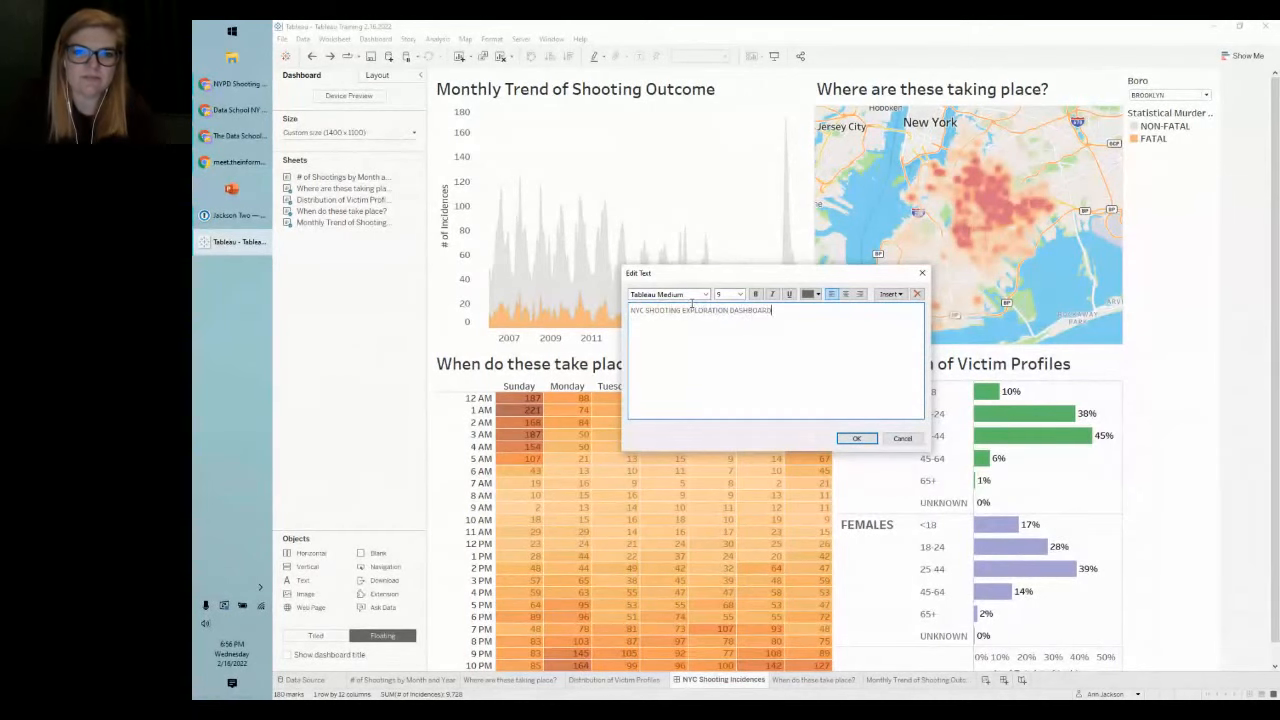
pyautogui.hotkey('ctrl', 'a')
pyautogui.click(739, 294)
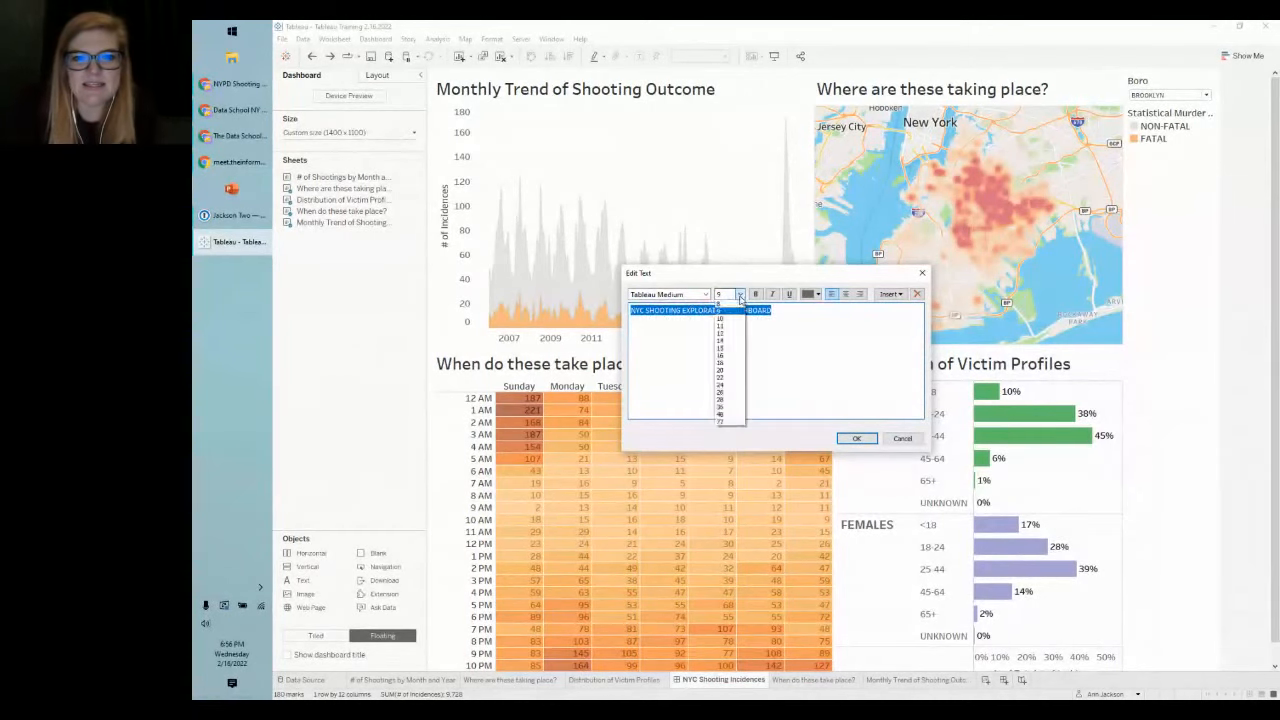
pyautogui.click(740, 399)
pyautogui.click(755, 294)
pyautogui.click(855, 439)
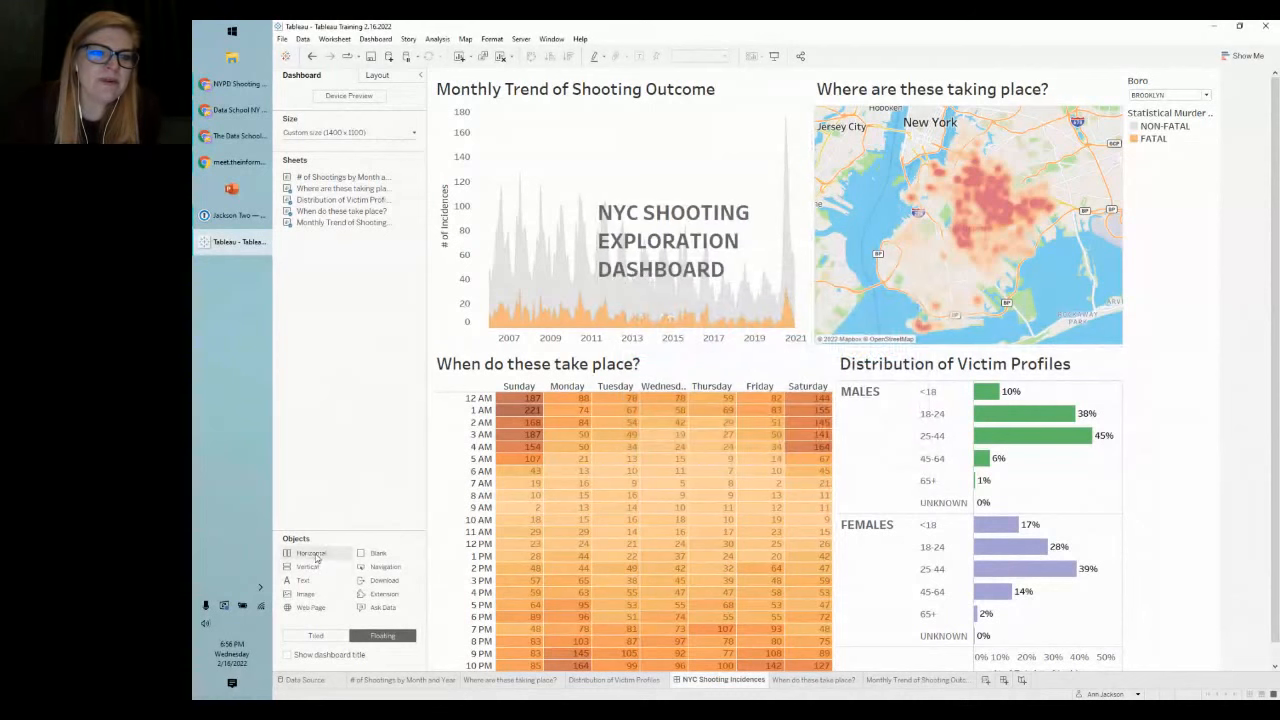
# Step: Add a floating horizontal container over the heatmap and victim profiles, and move the dashboard title text into it
pyautogui.moveTo(316, 557); pyautogui.dragTo(729, 355)
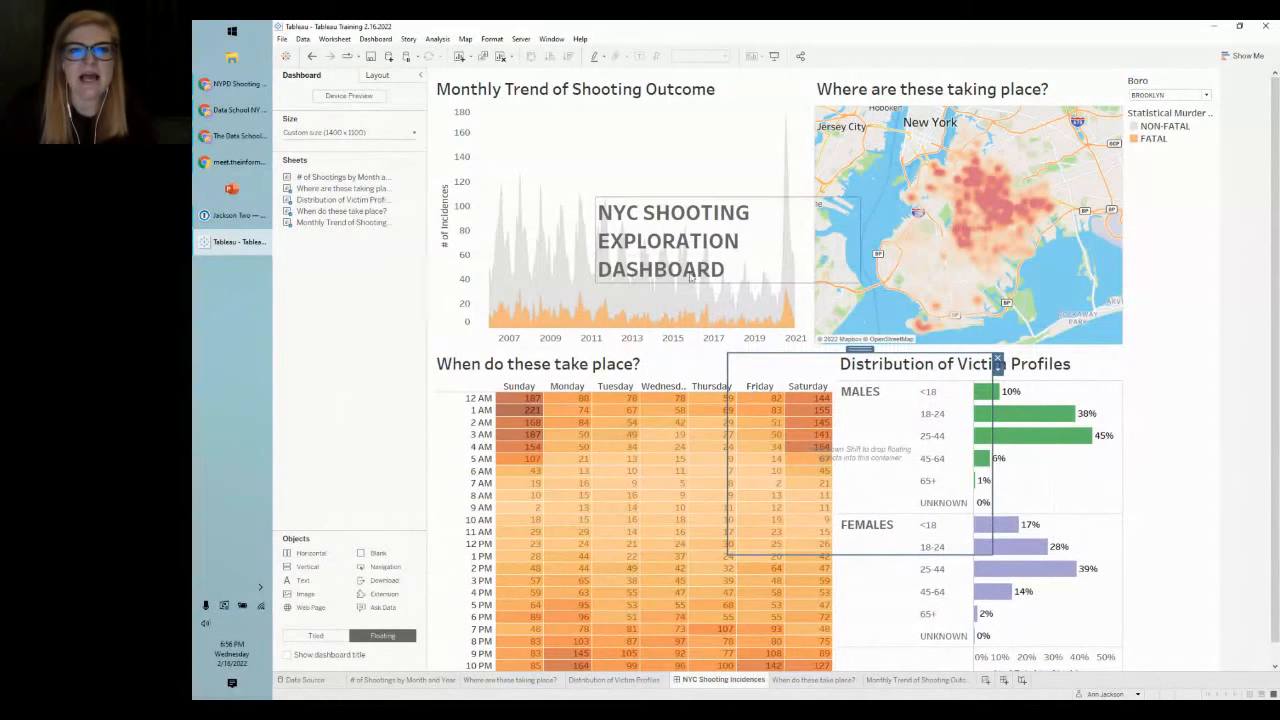
pyautogui.click(686, 214)
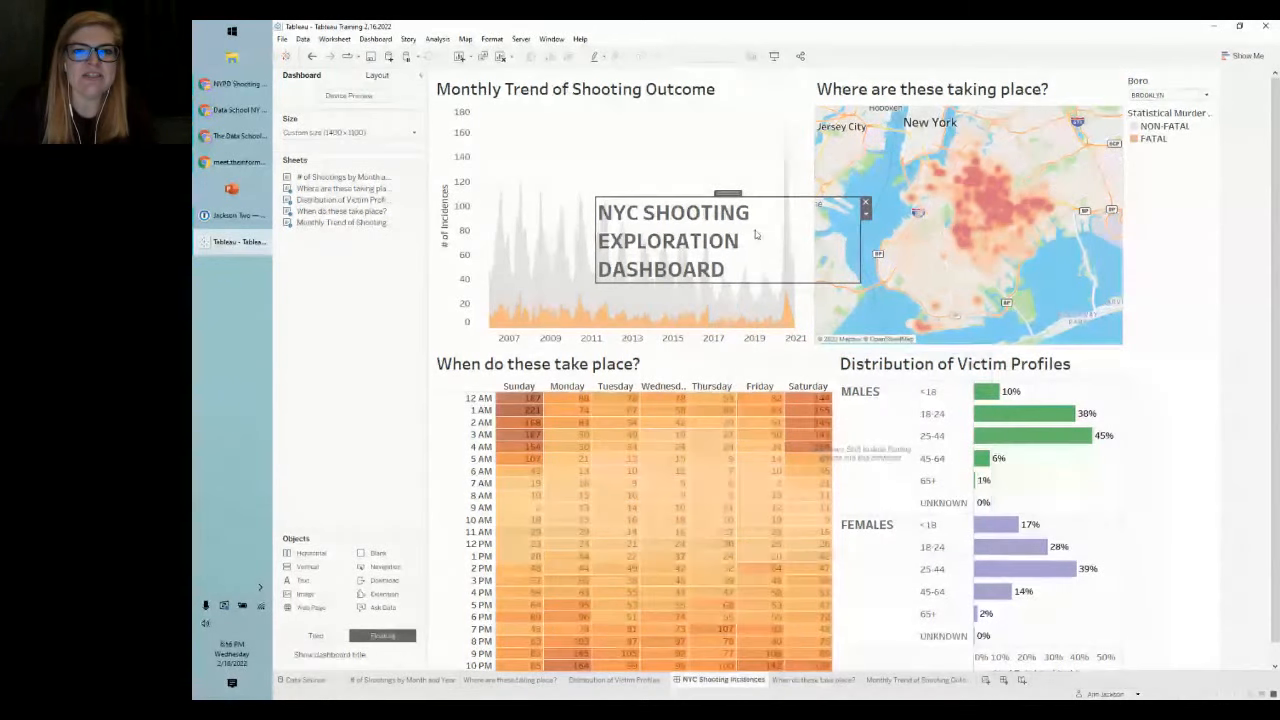
pyautogui.moveTo(726, 199); pyautogui.dragTo(869, 423)
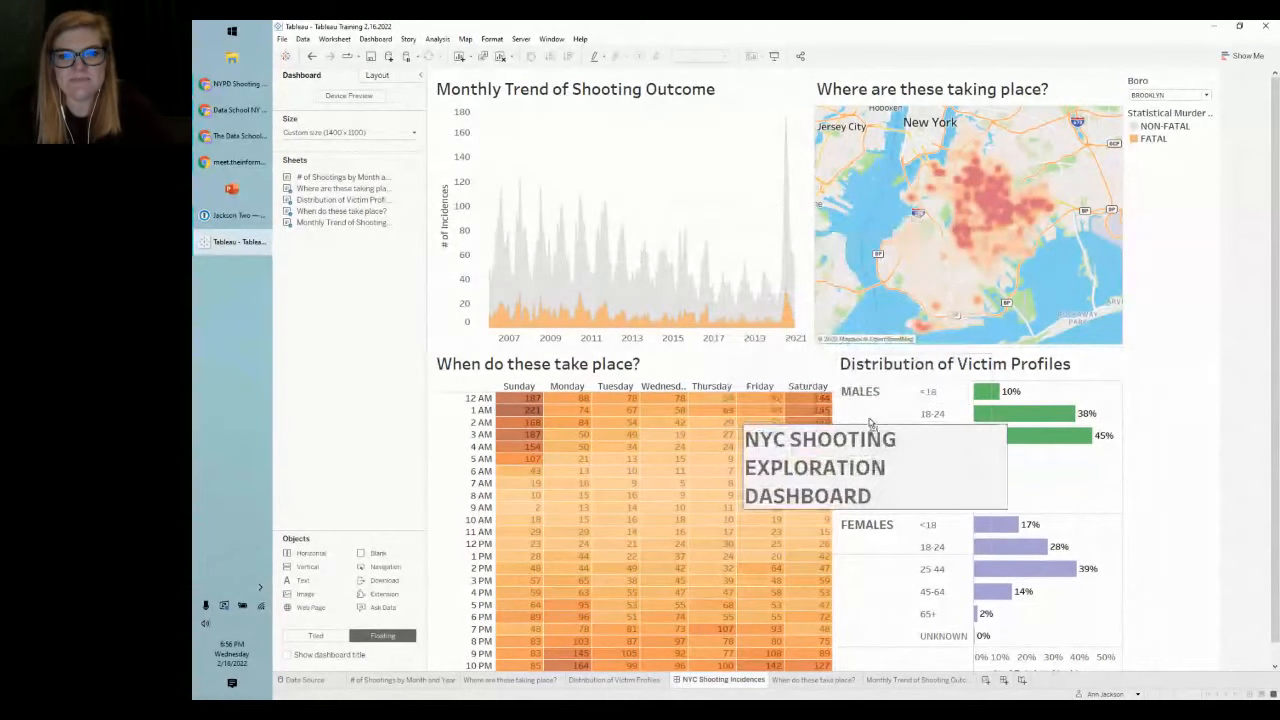
pyautogui.moveTo(869, 423); pyautogui.dragTo(871, 424)
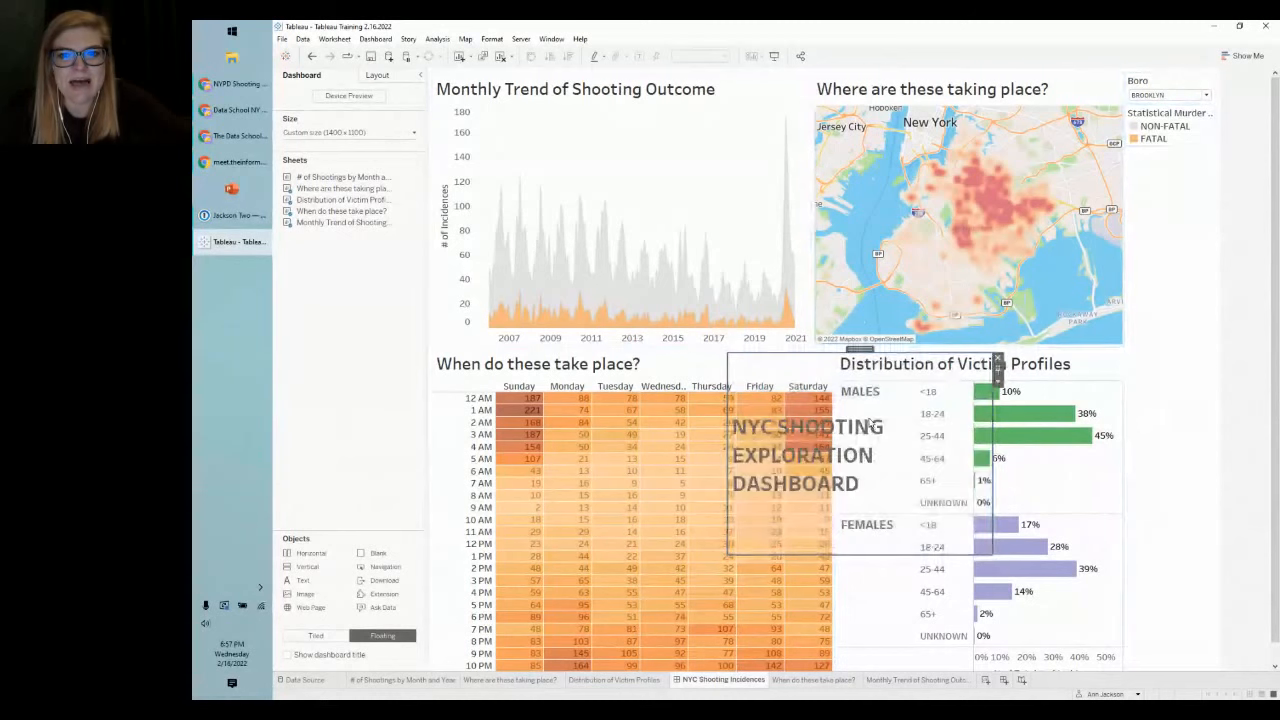
# Step: Move the Boro filter into the floating container beside the NYC SHOOTING EXPLORATION DASHBOARD title
pyautogui.click(1167, 77)
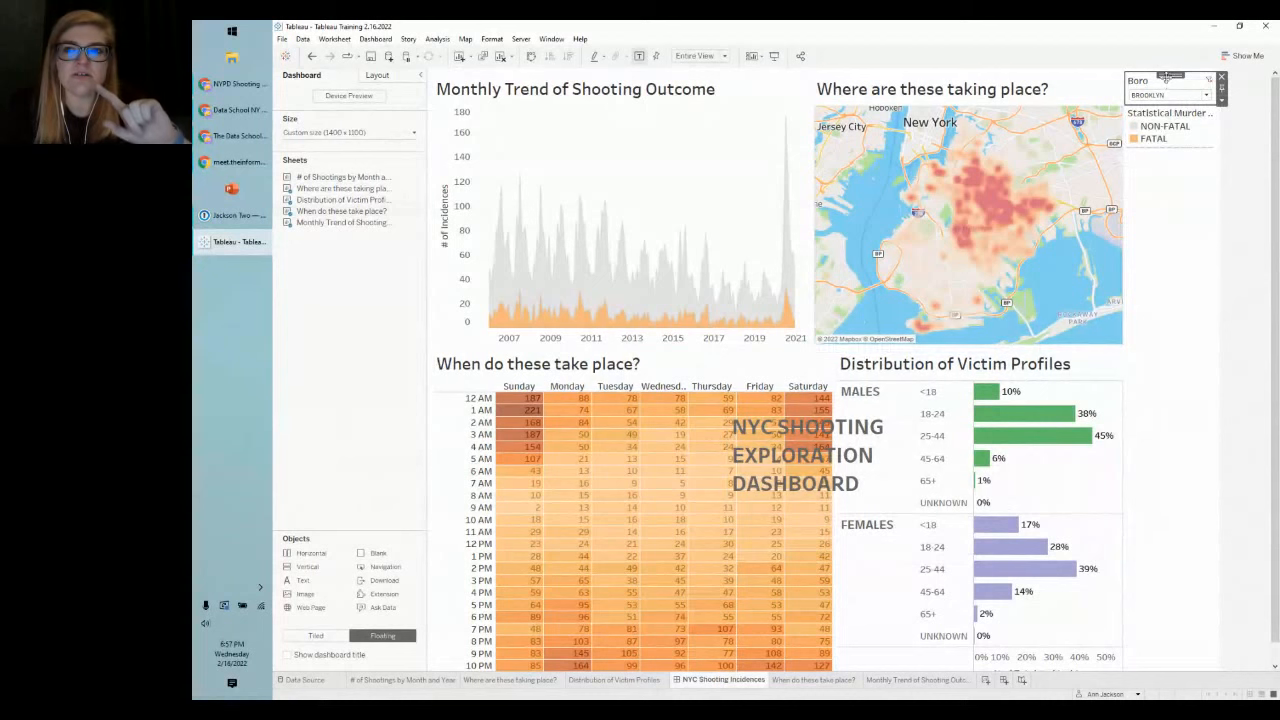
pyautogui.moveTo(1170, 76); pyautogui.dragTo(964, 406)
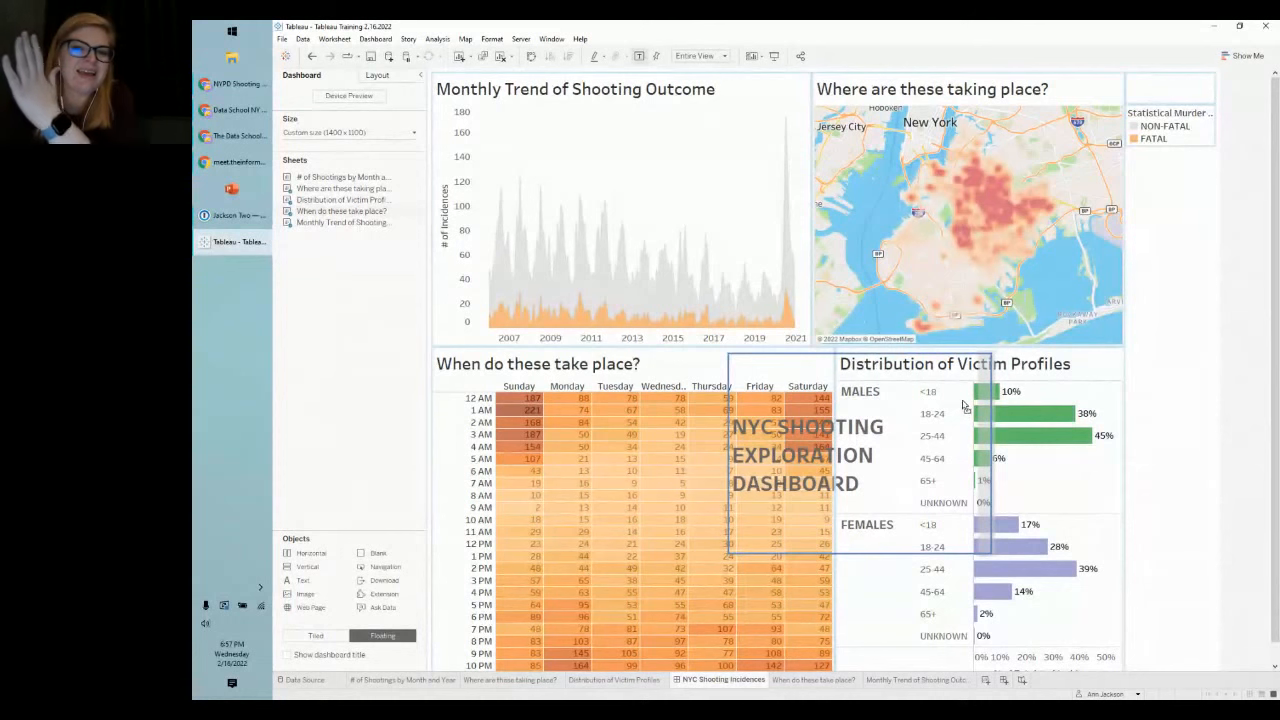
pyautogui.moveTo(964, 406); pyautogui.dragTo(964, 406)
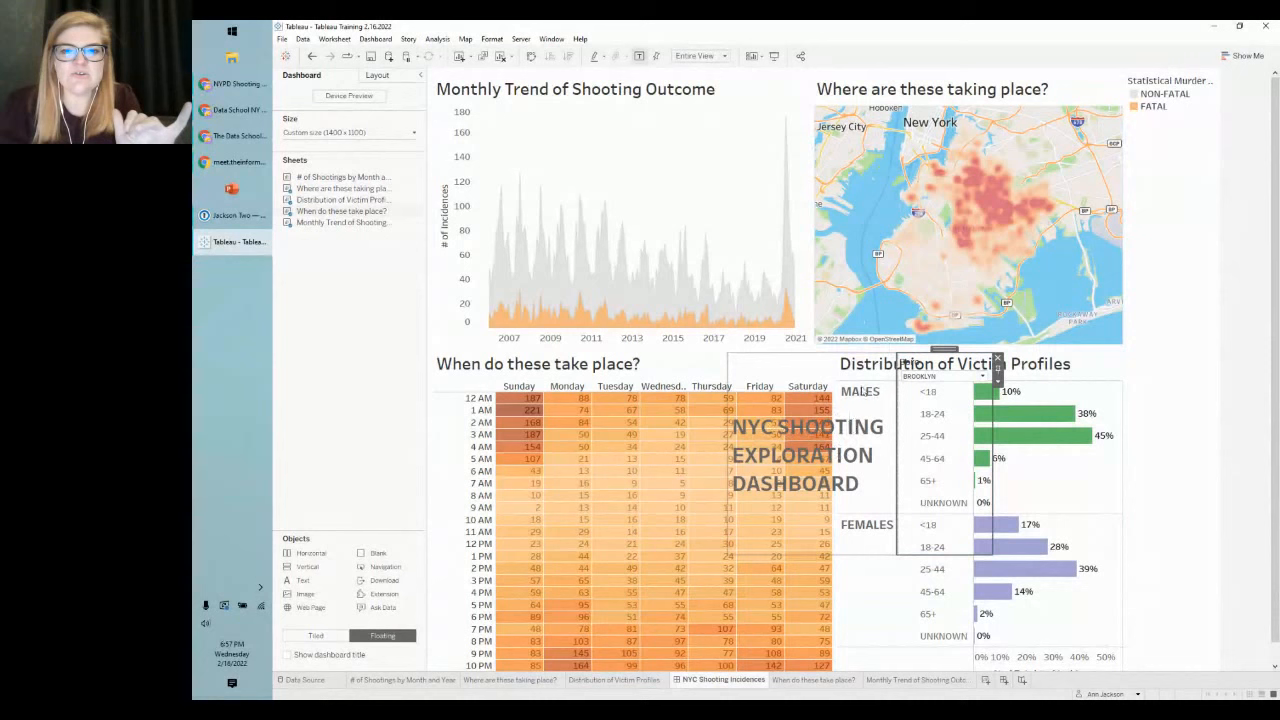
# Step: Dock the container with the title and Boro filter across the top of the dashboard and reduce its height to a slim header
pyautogui.click(897, 364)
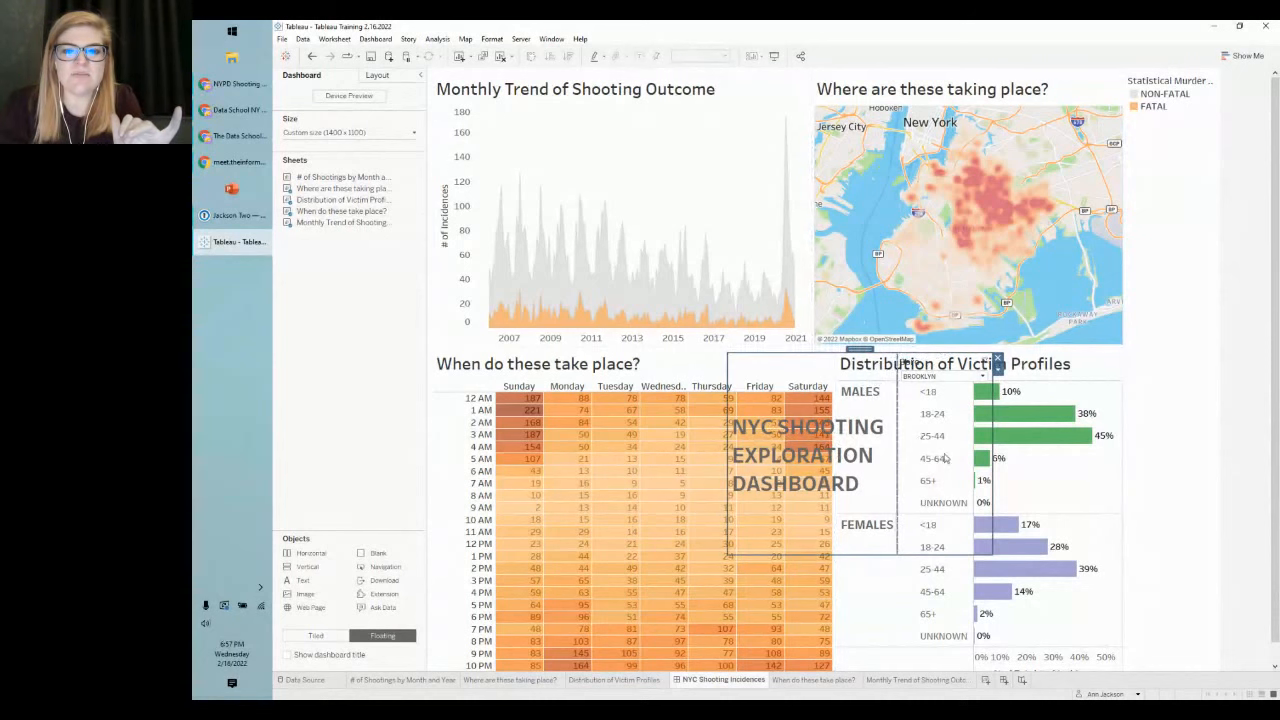
pyautogui.click(935, 348)
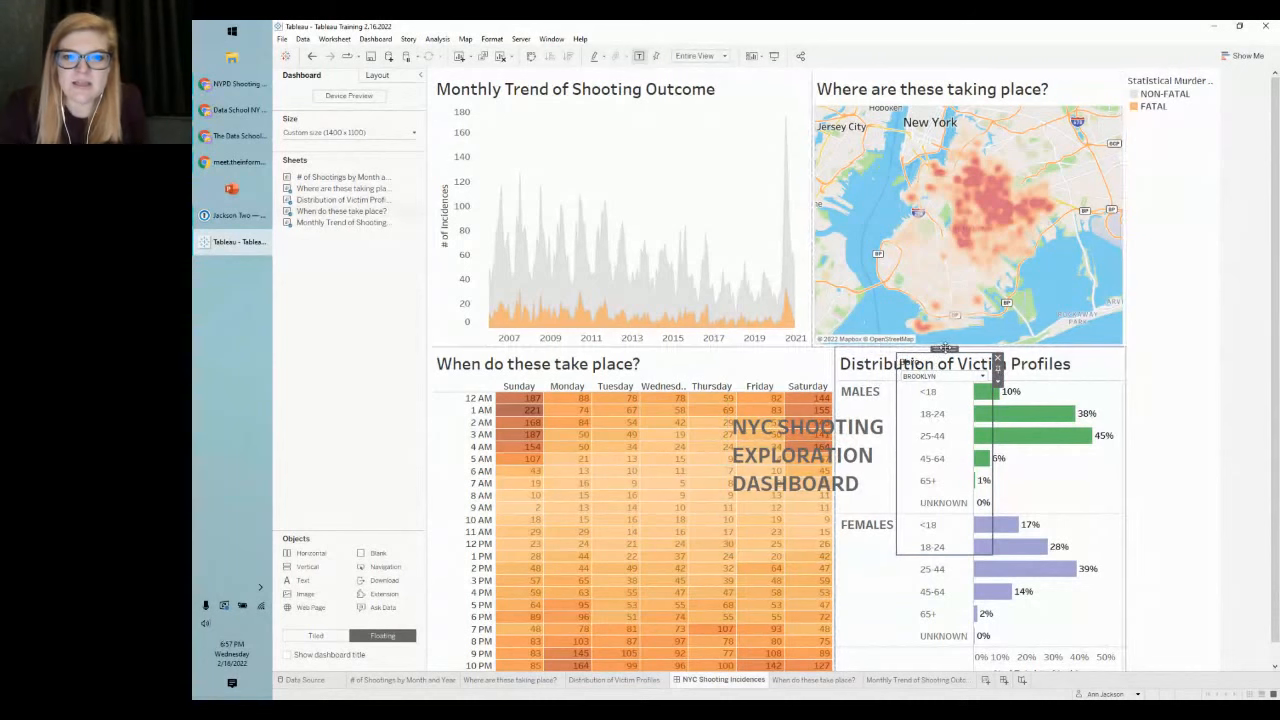
pyautogui.click(812, 384)
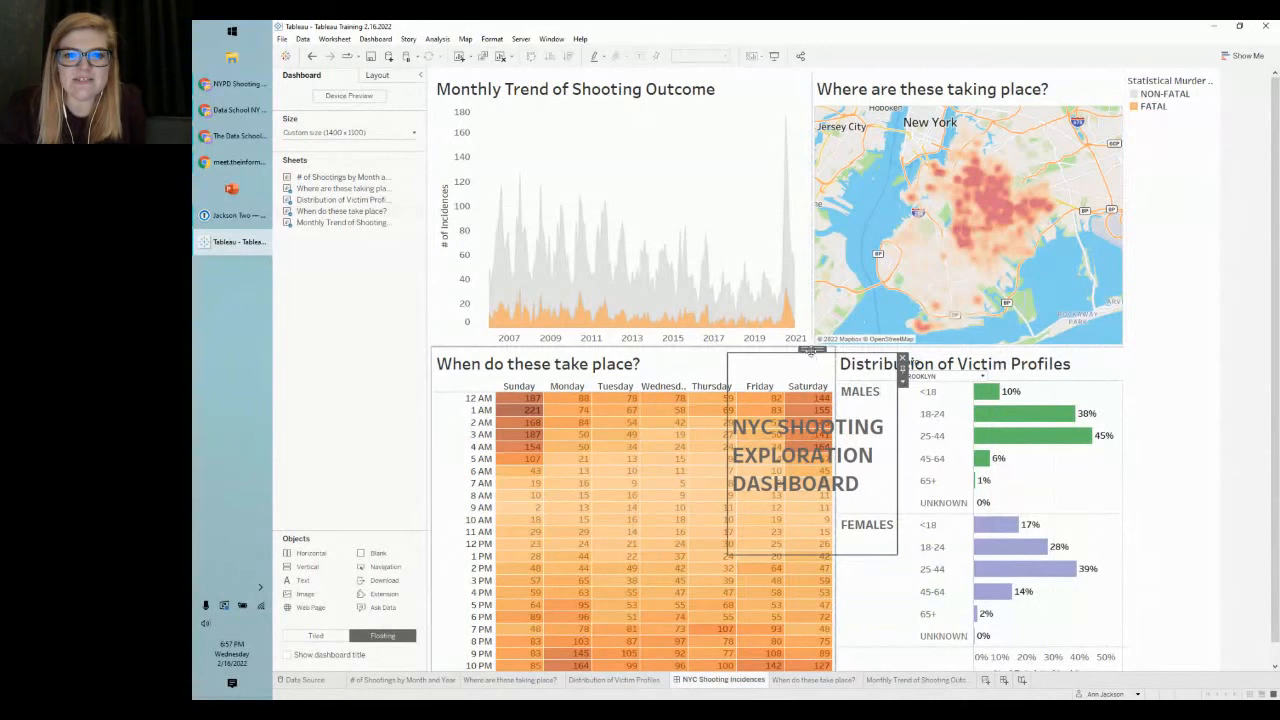
pyautogui.click(924, 386)
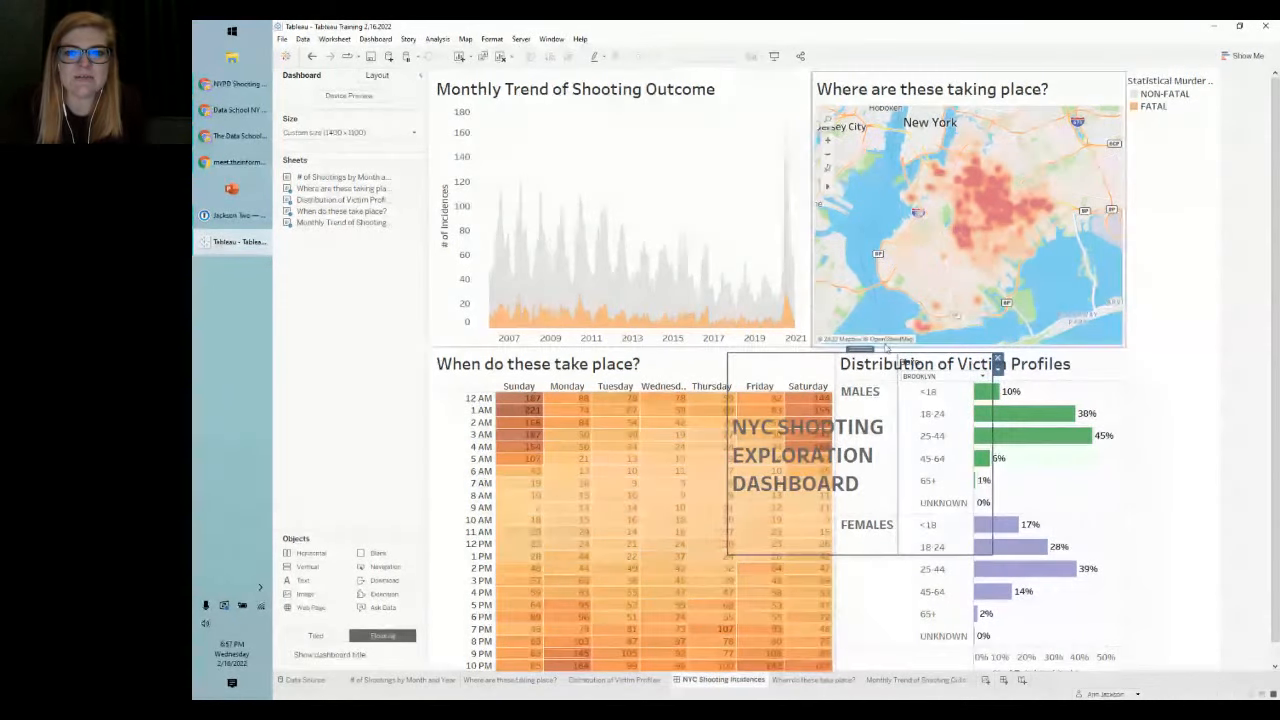
pyautogui.moveTo(886, 346); pyautogui.dragTo(771, 73)
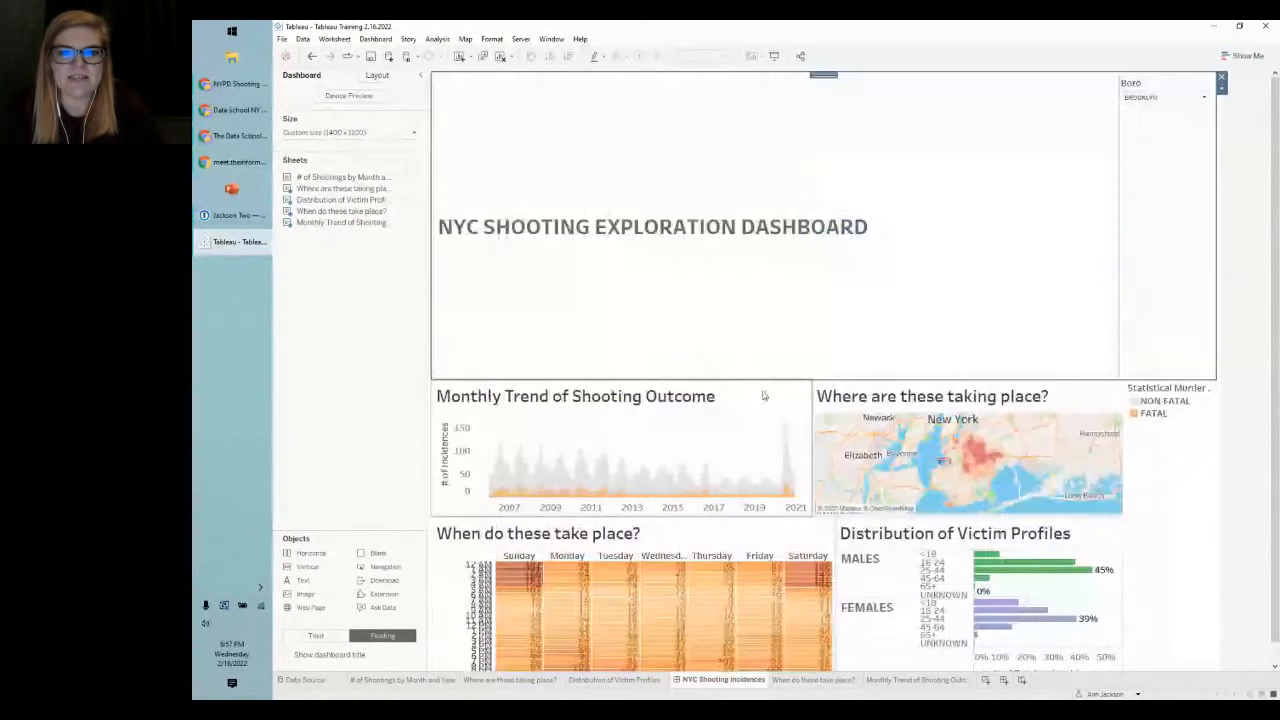
pyautogui.moveTo(760, 380); pyautogui.dragTo(760, 118)
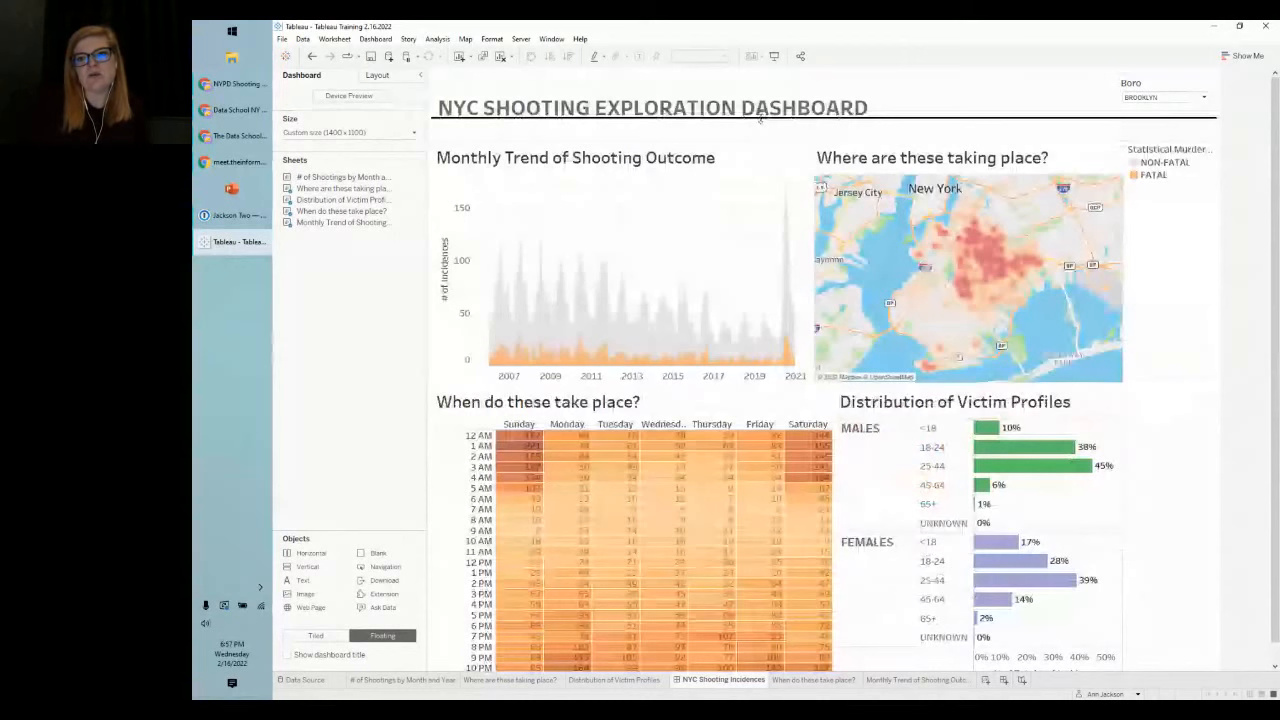
# Step: Remove the Statistical Murder Flag legend from the dashboard, and switch the Boro filter to (All) and back to BROOKLYN
pyautogui.click(1165, 97)
pyautogui.click(1140, 122)
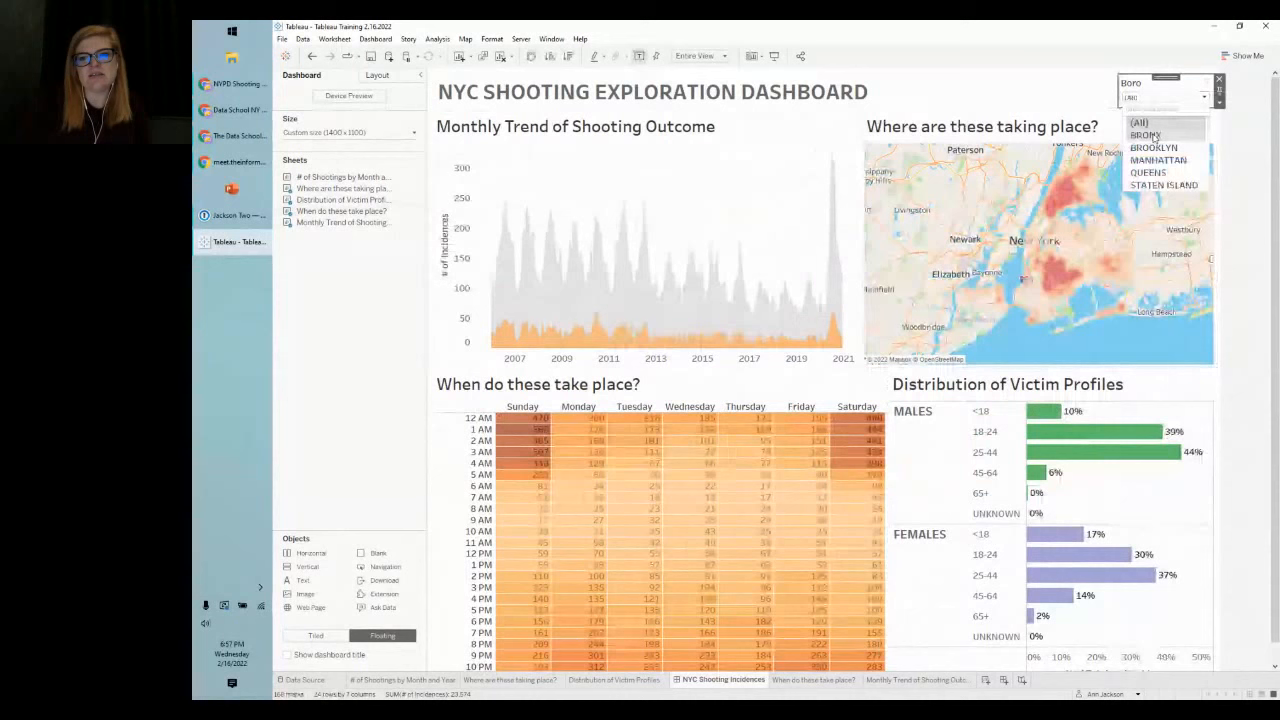
pyautogui.click(1152, 147)
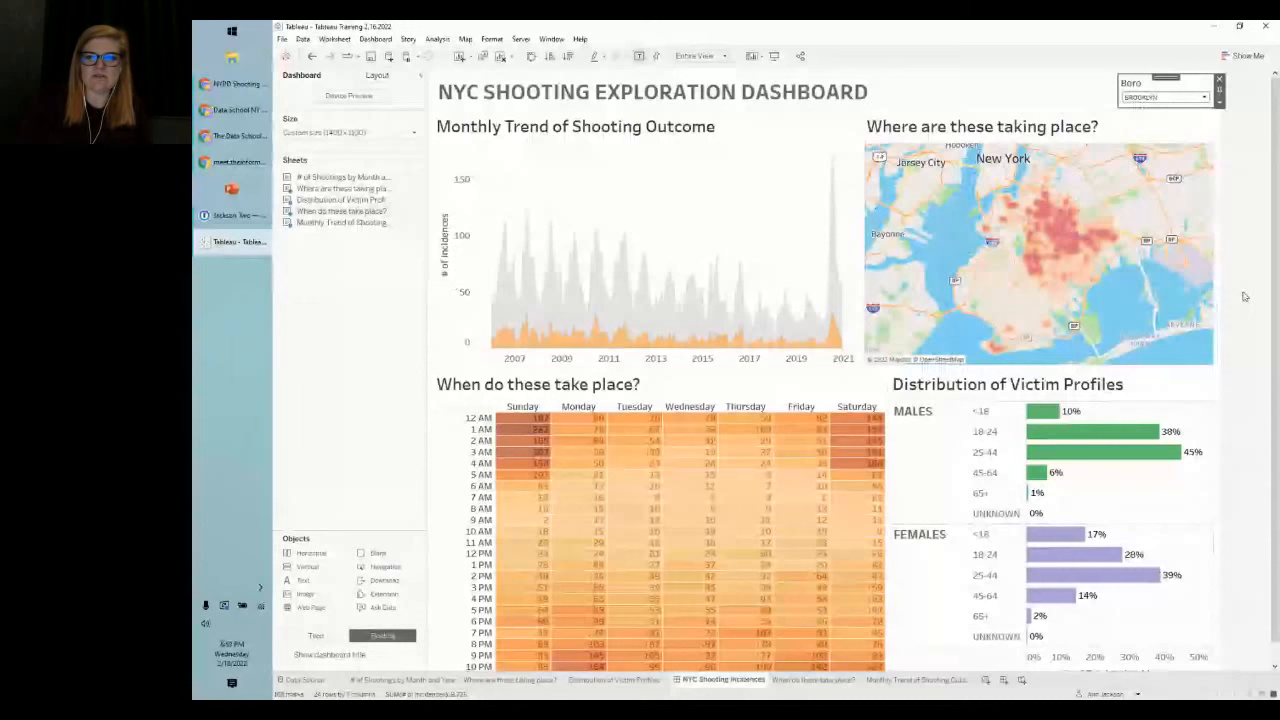
# Step: Narrow the When do these take place? heatmap to give the Distribution of Victim Profiles chart more width
pyautogui.moveTo(889, 398); pyautogui.dragTo(851, 398)
pyautogui.click(831, 398)
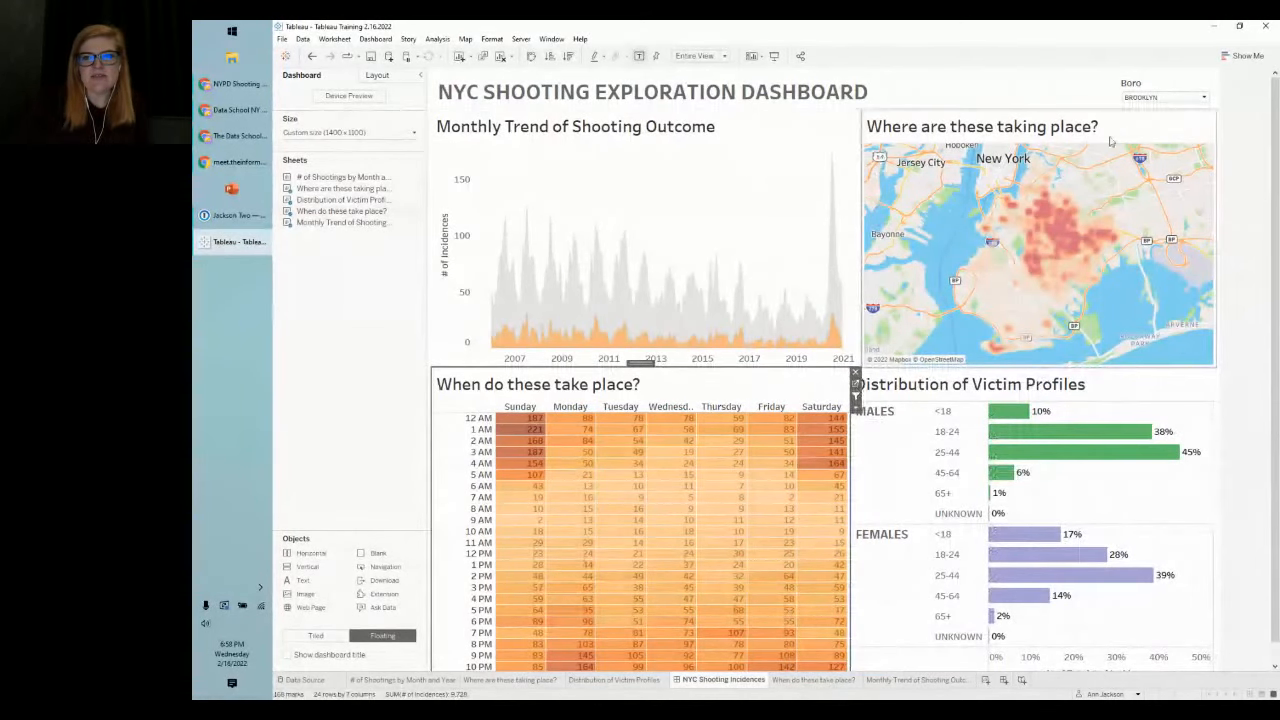
pyautogui.moveTo(1025, 195)
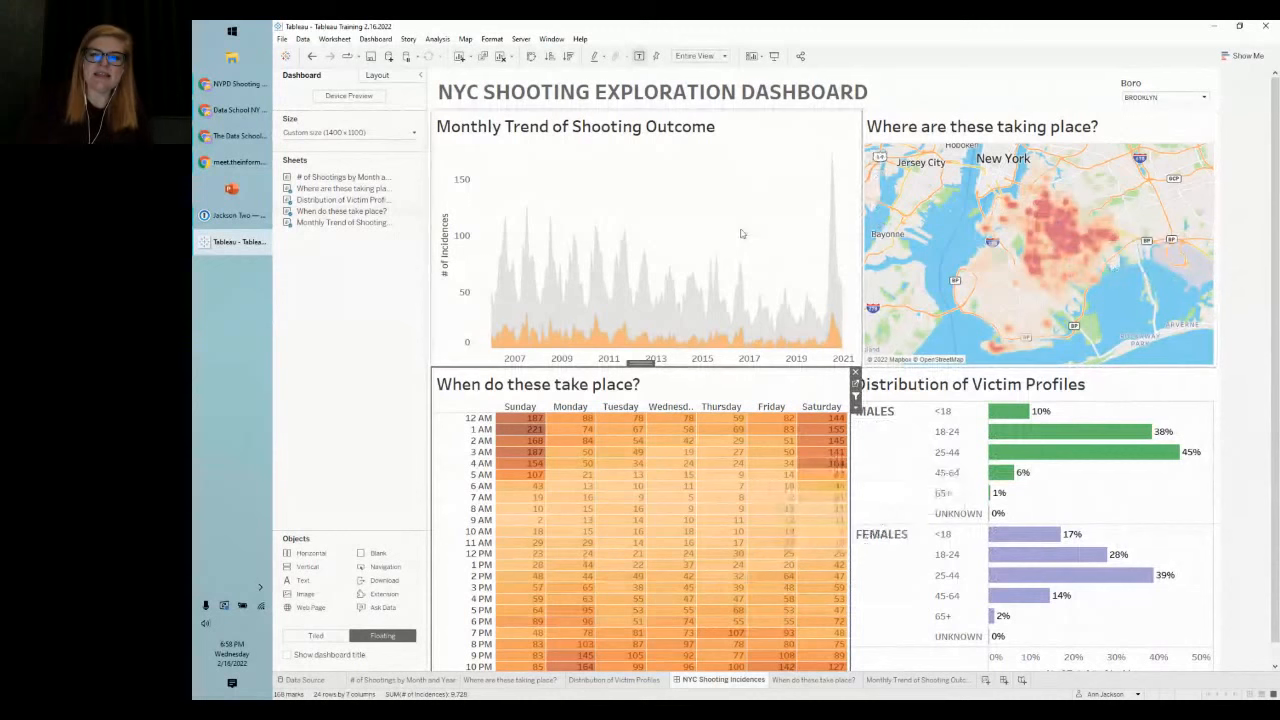
# Step: Recolor FATAL in the Monthly Trend of Shooting Outcome sheet with a dark gray from the Seattle Grays palette, and return to the dashboard
pyautogui.click(849, 149)
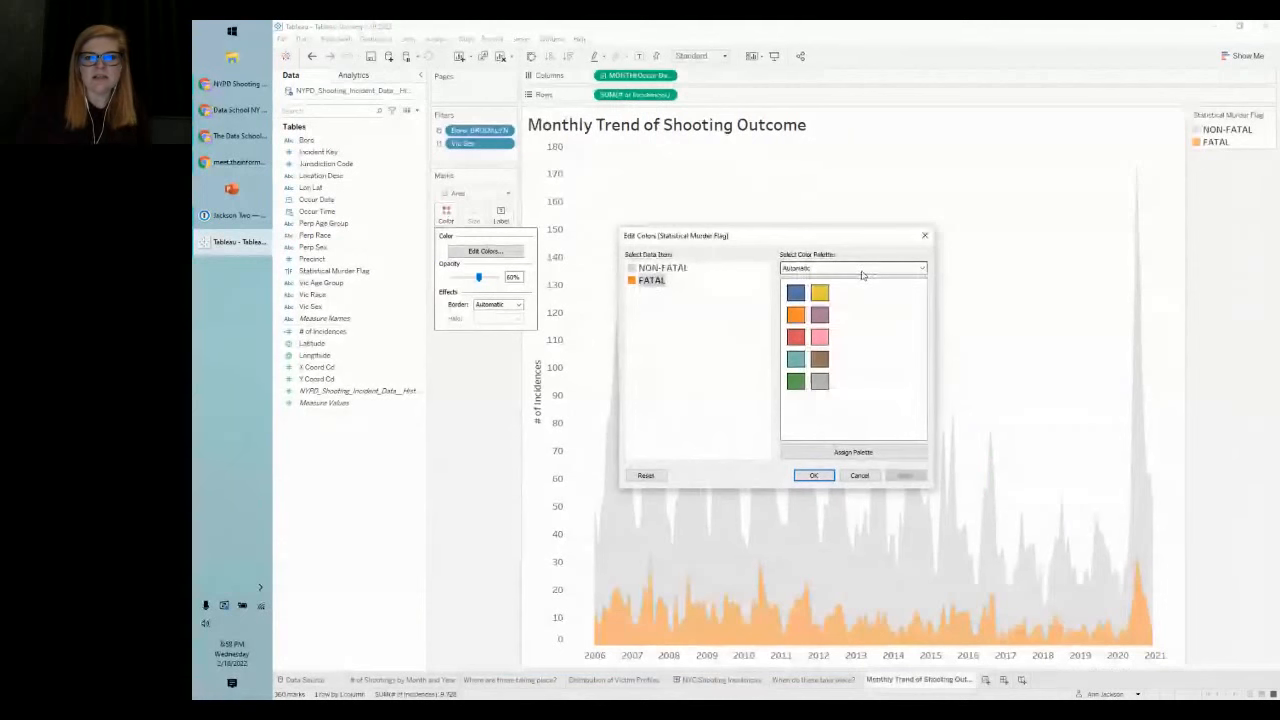
pyautogui.click(862, 270)
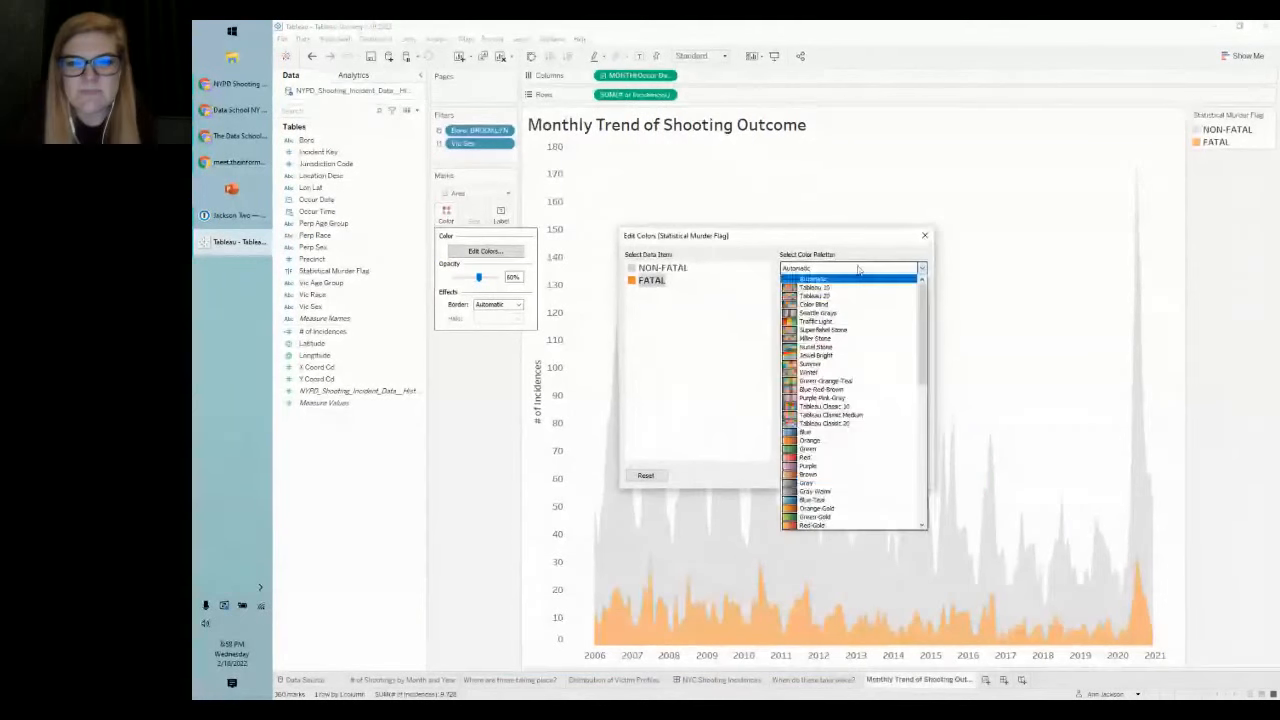
pyautogui.click(829, 298)
pyautogui.click(795, 292)
pyautogui.click(905, 476)
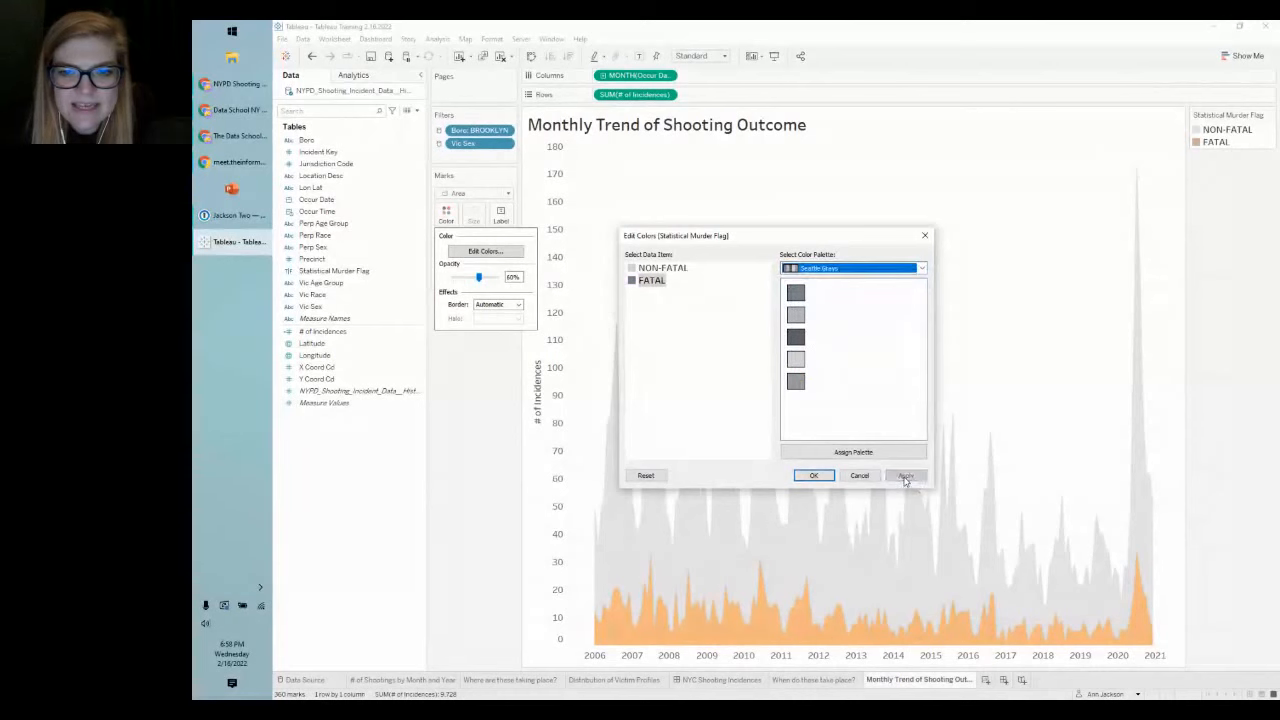
pyautogui.click(813, 475)
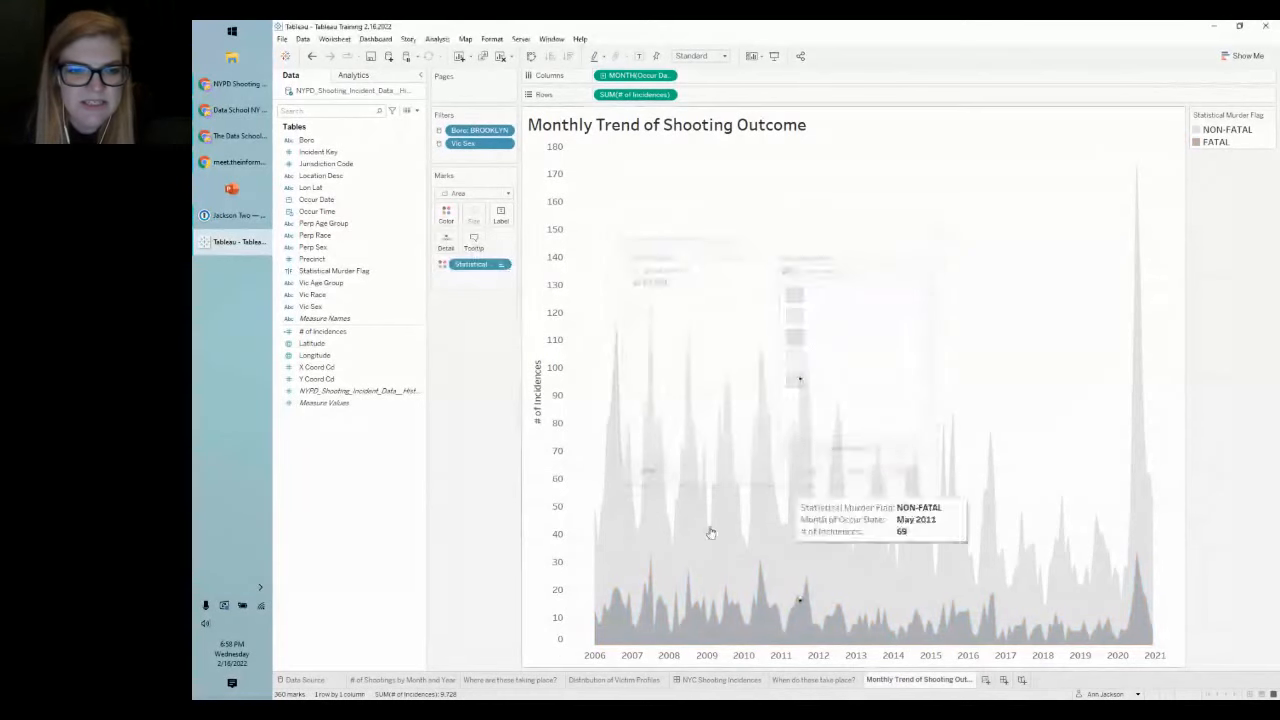
pyautogui.click(742, 679)
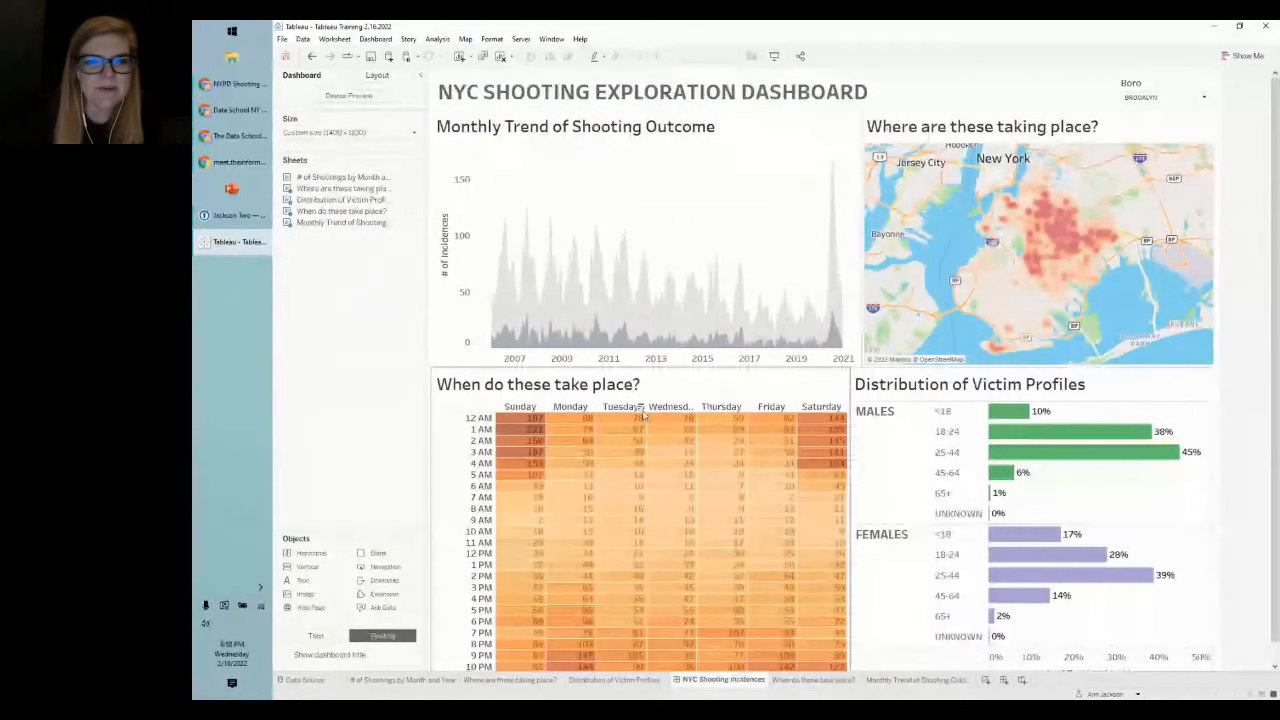
# Step: Filter the other dashboard views by selecting the 2020 data points in the monthly trend chart
pyautogui.click(752, 383)
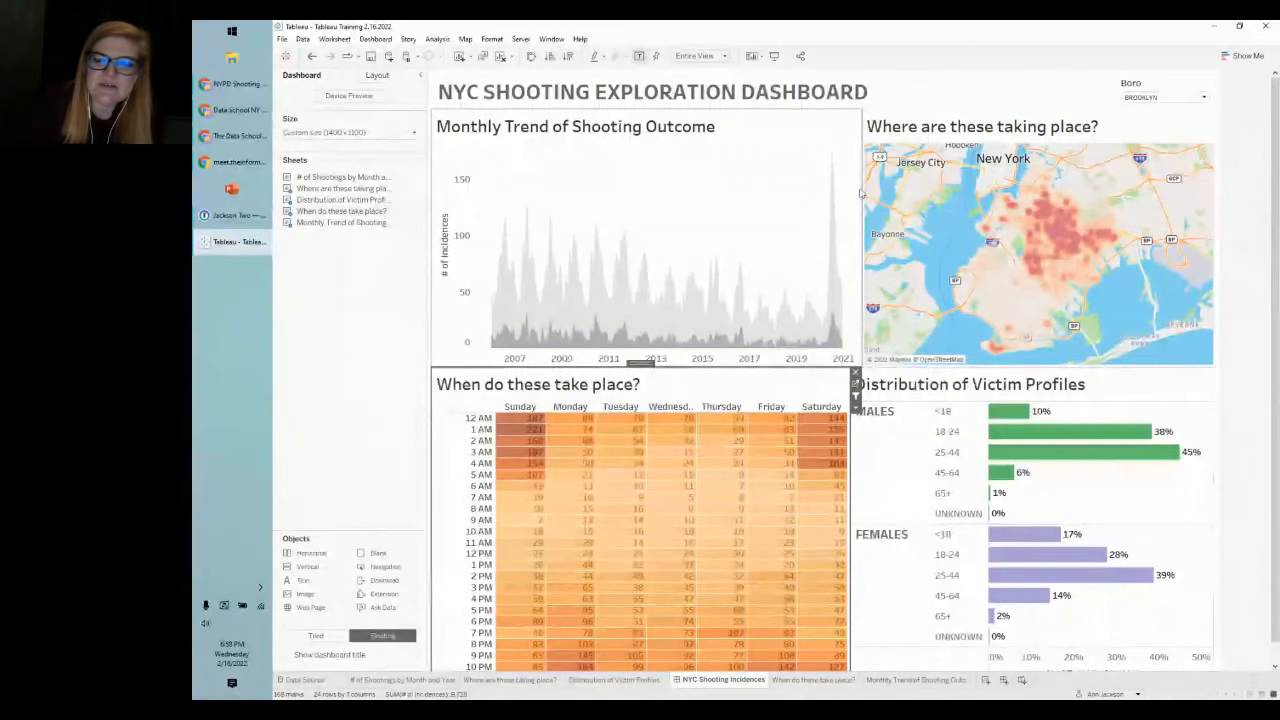
pyautogui.click(364, 353)
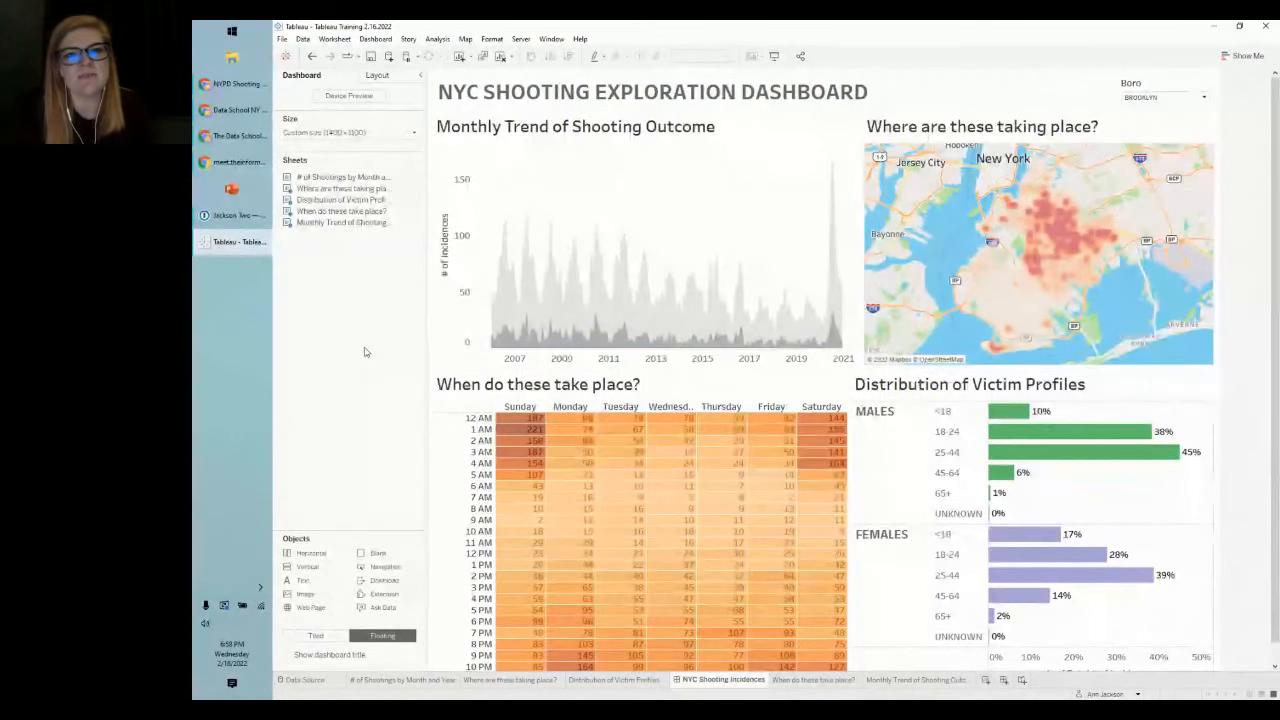
pyautogui.click(660, 222)
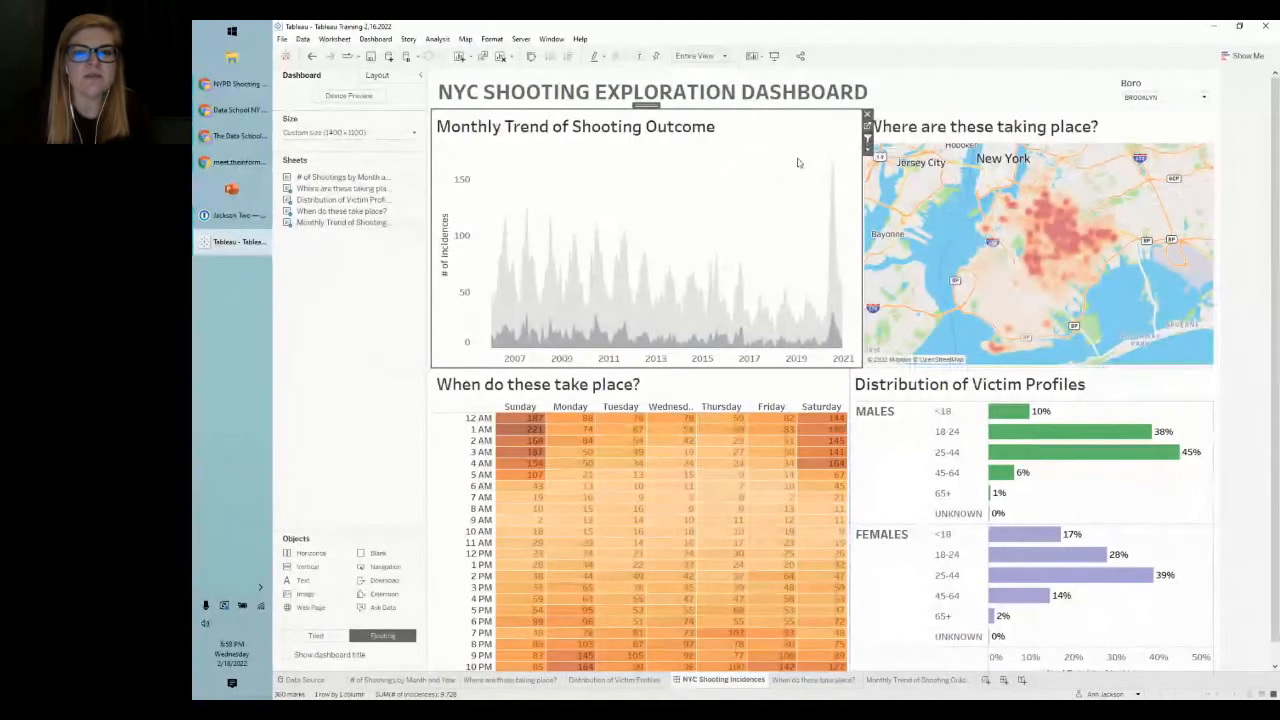
pyautogui.moveTo(840, 156)
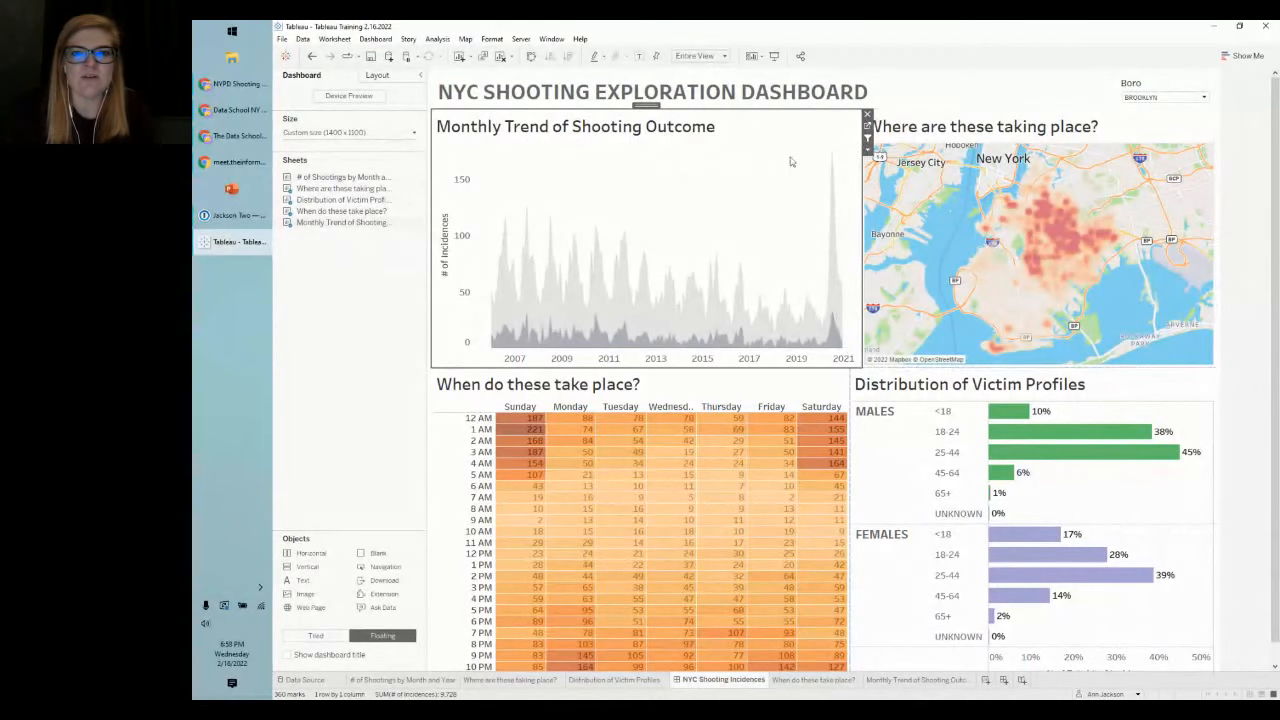
pyautogui.moveTo(816, 163); pyautogui.dragTo(856, 350)
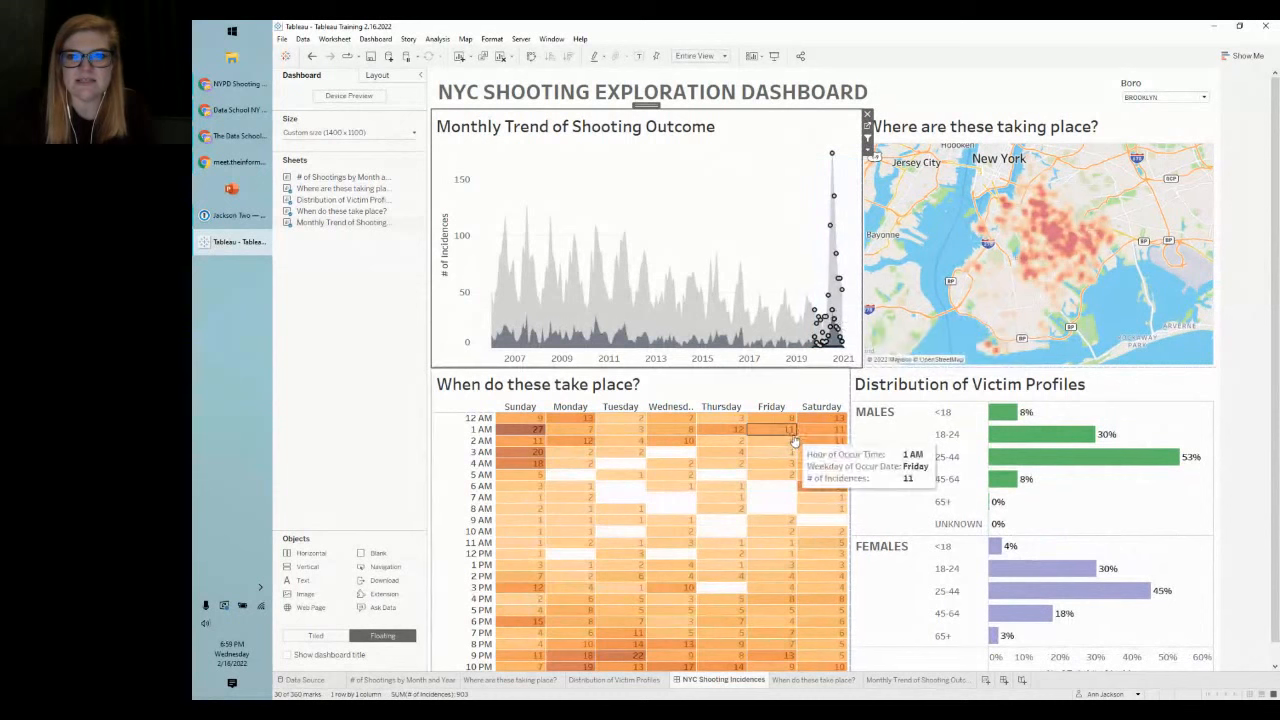
# Step: Set the Boro filter to (All), filter the views by the July 2020 non-fatal point in the monthly trend, and clear the selection
pyautogui.click(1160, 97)
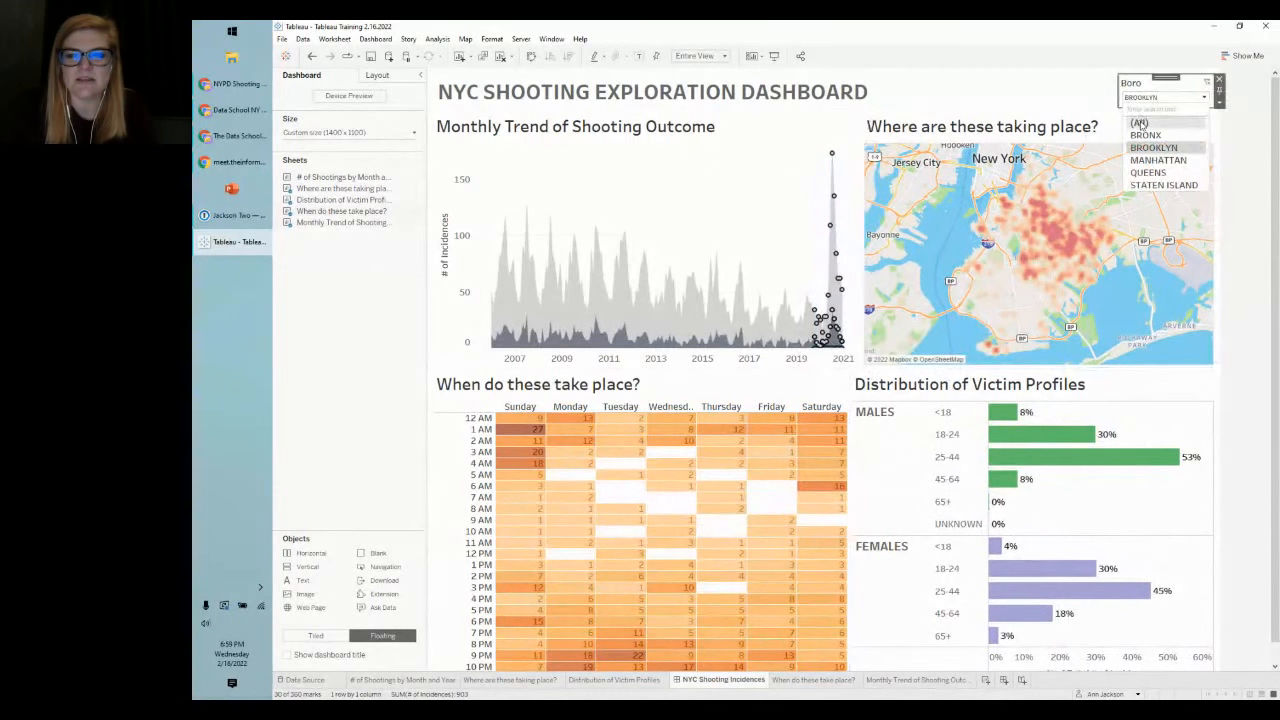
pyautogui.click(1139, 122)
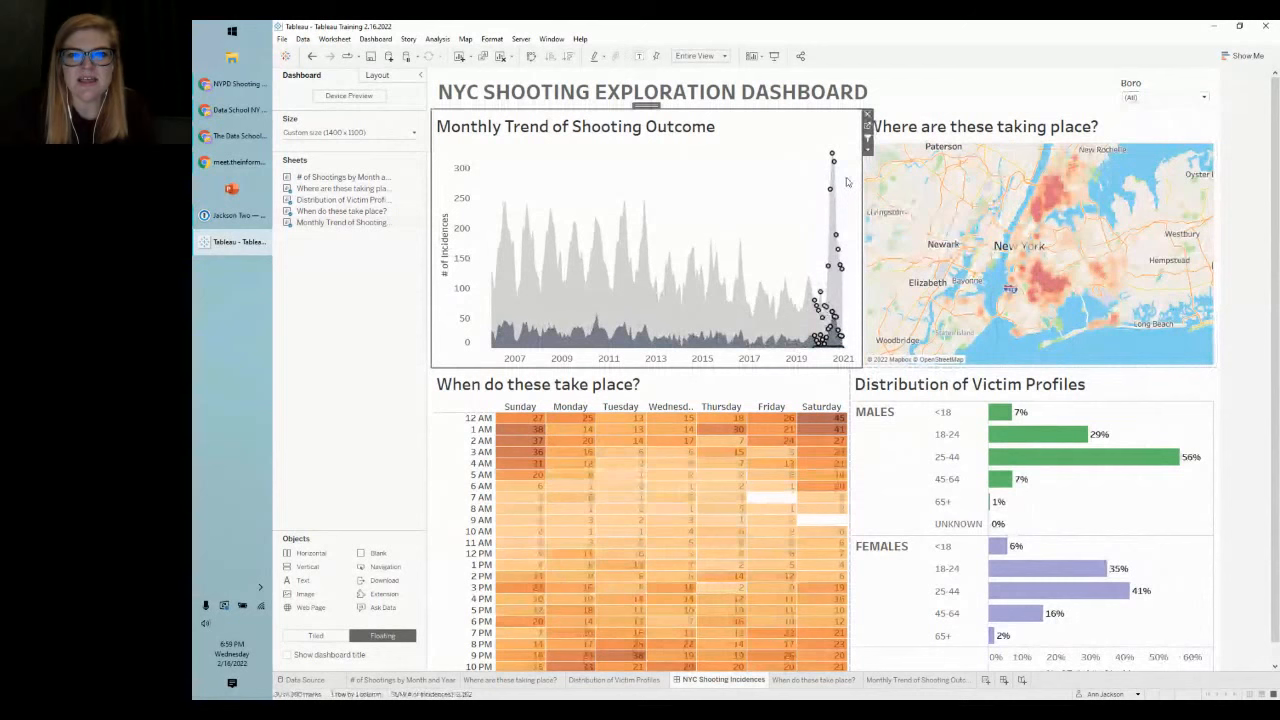
pyautogui.click(833, 157)
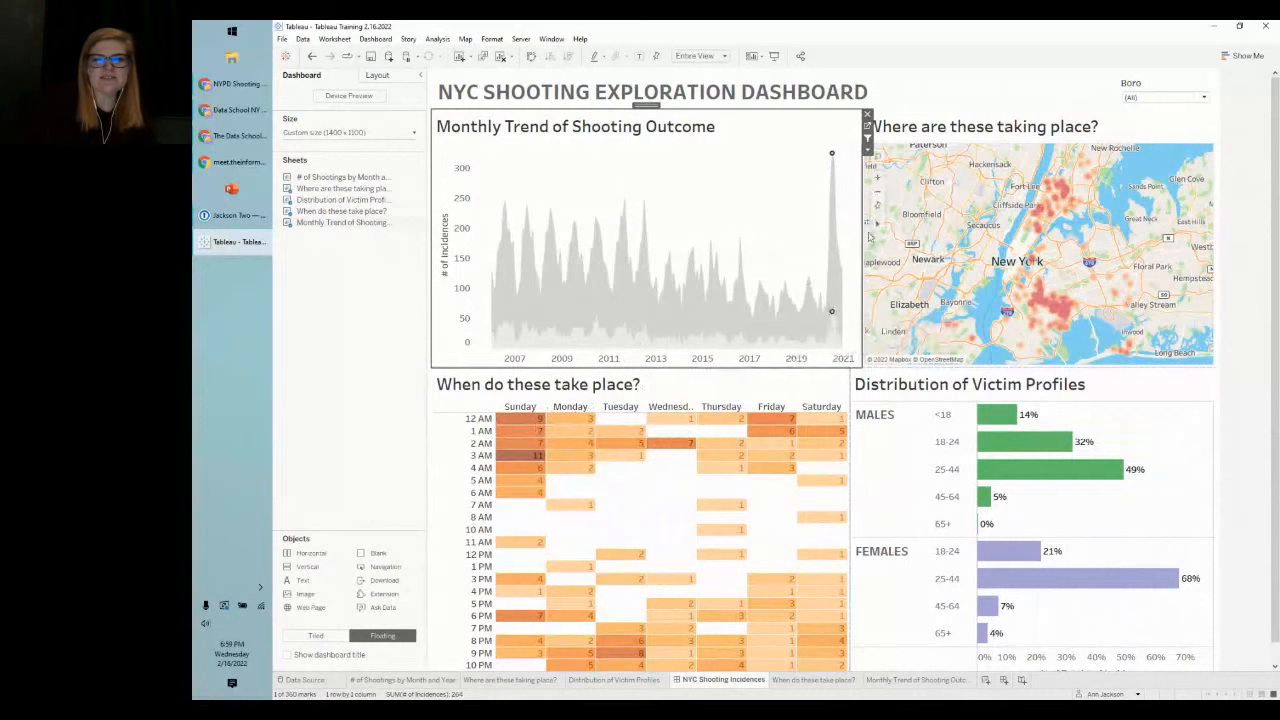
pyautogui.moveTo(834, 160)
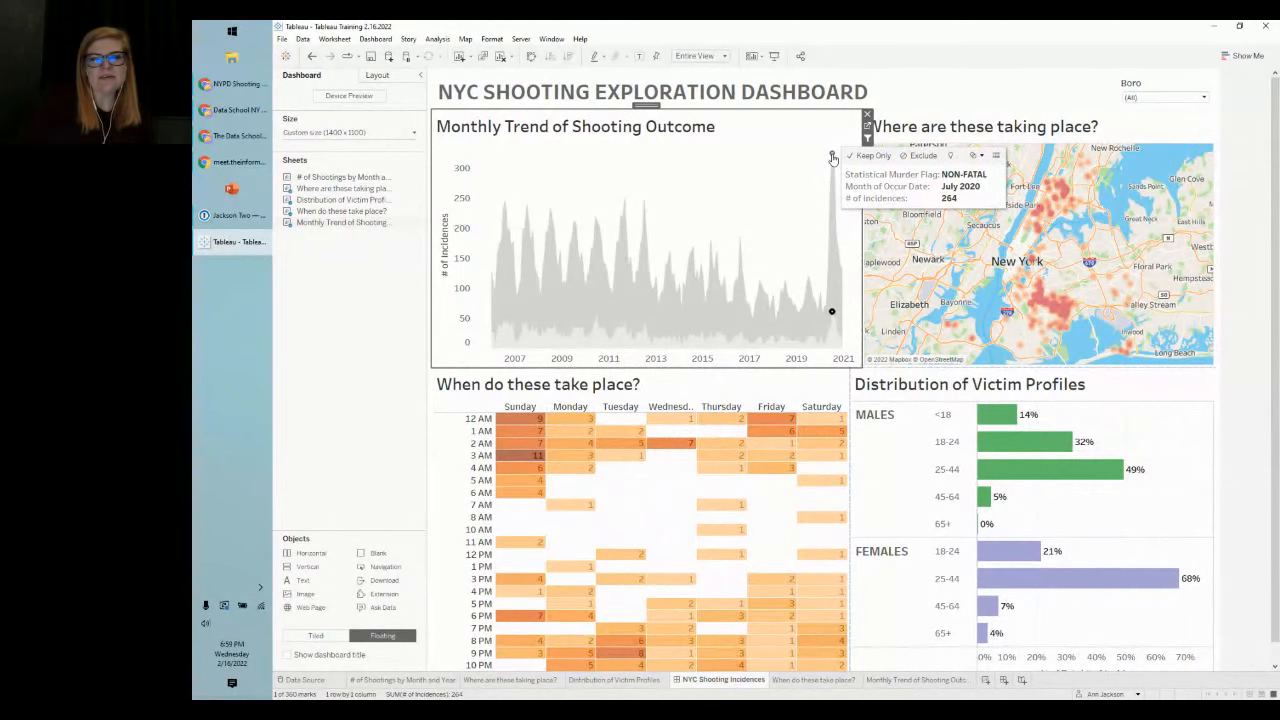
pyautogui.click(814, 190)
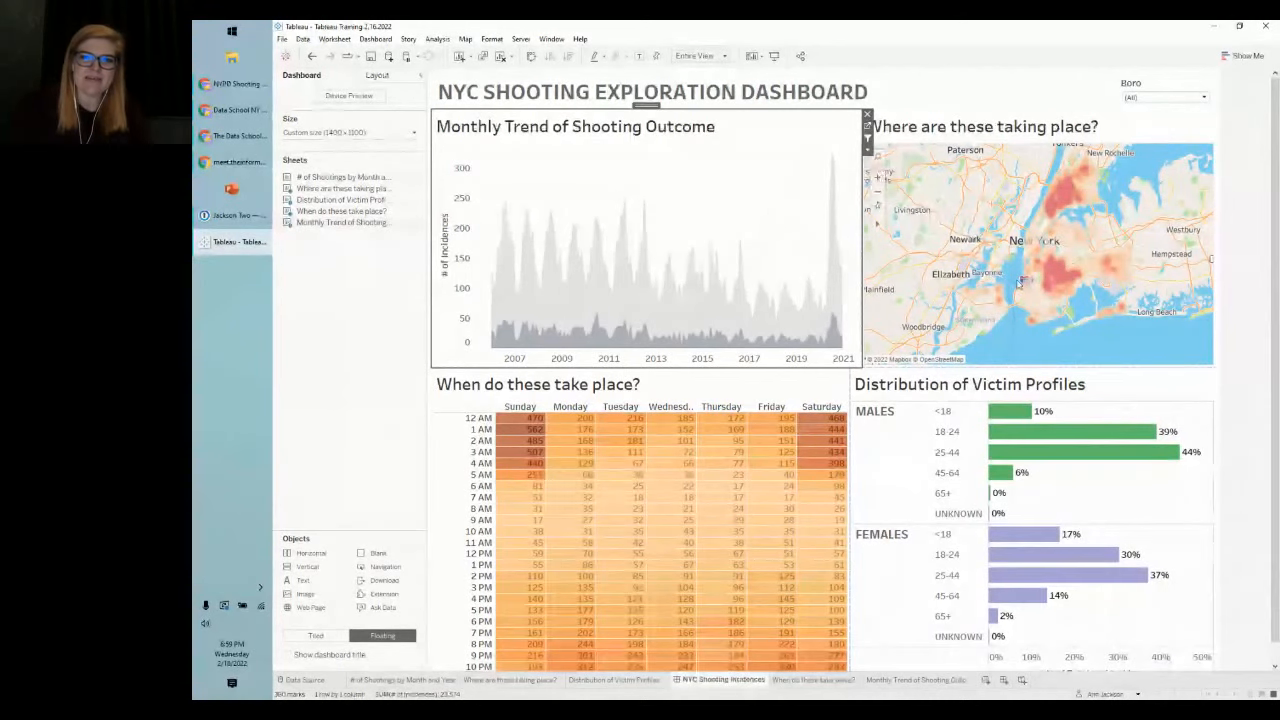
pyautogui.click(1114, 322)
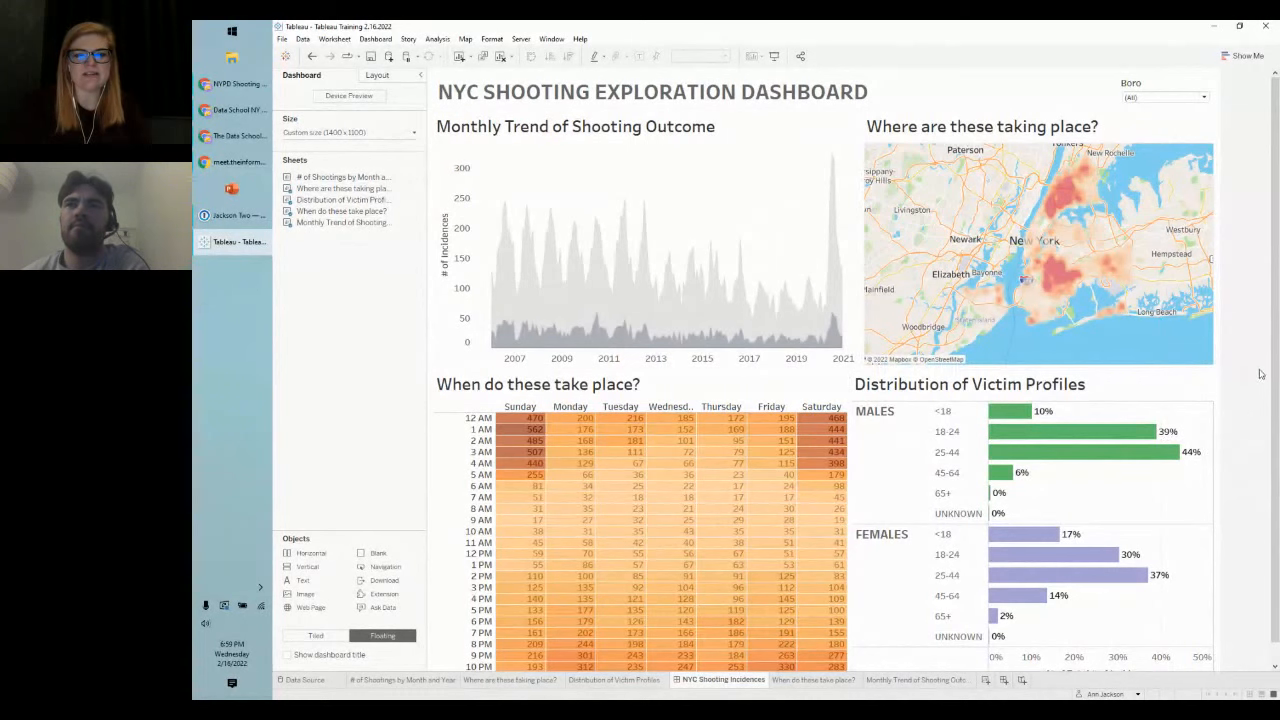
# Step: Hide all worksheets used in the NYC Shooting Incidences dashboard
pyautogui.rightClick(703, 683)
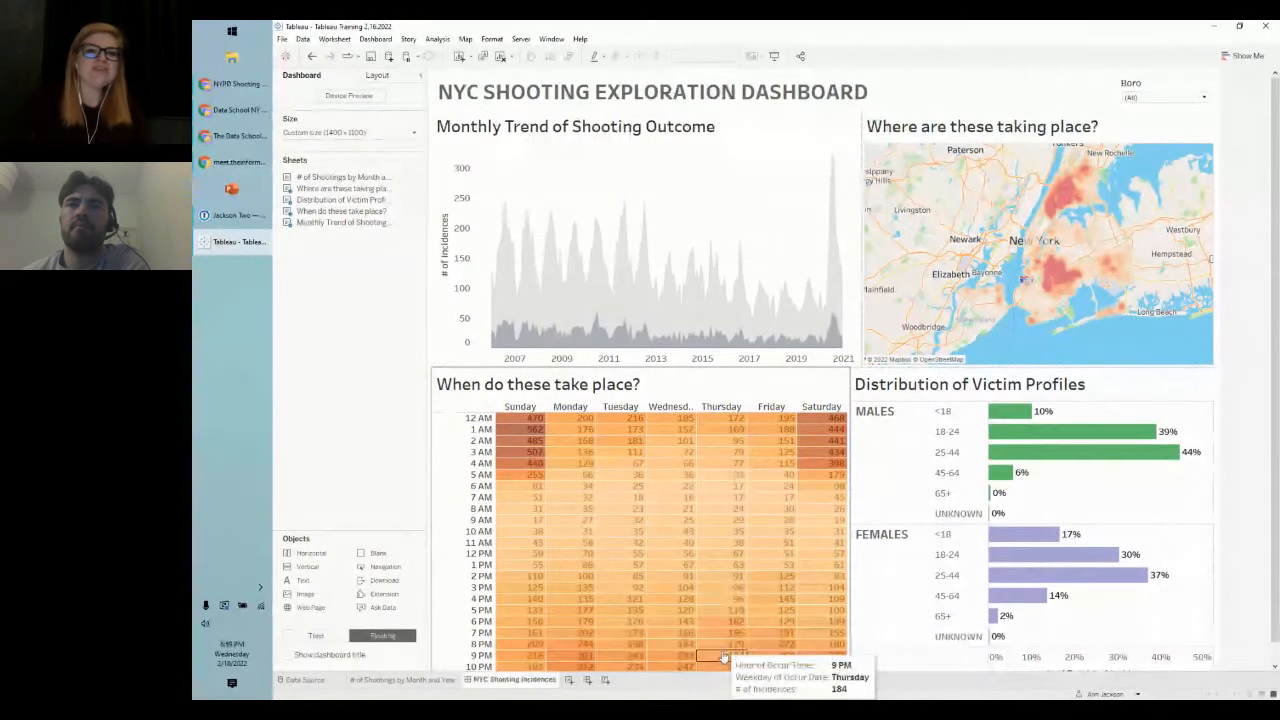
pyautogui.moveTo(343, 228)
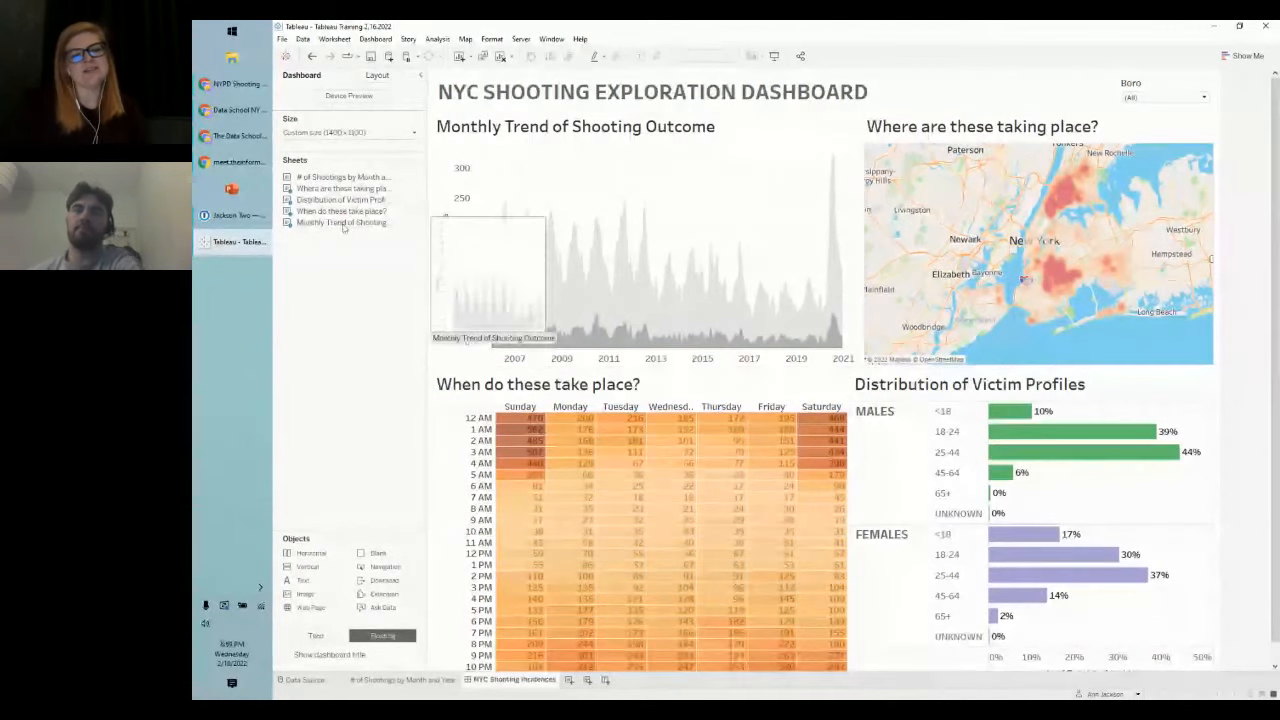